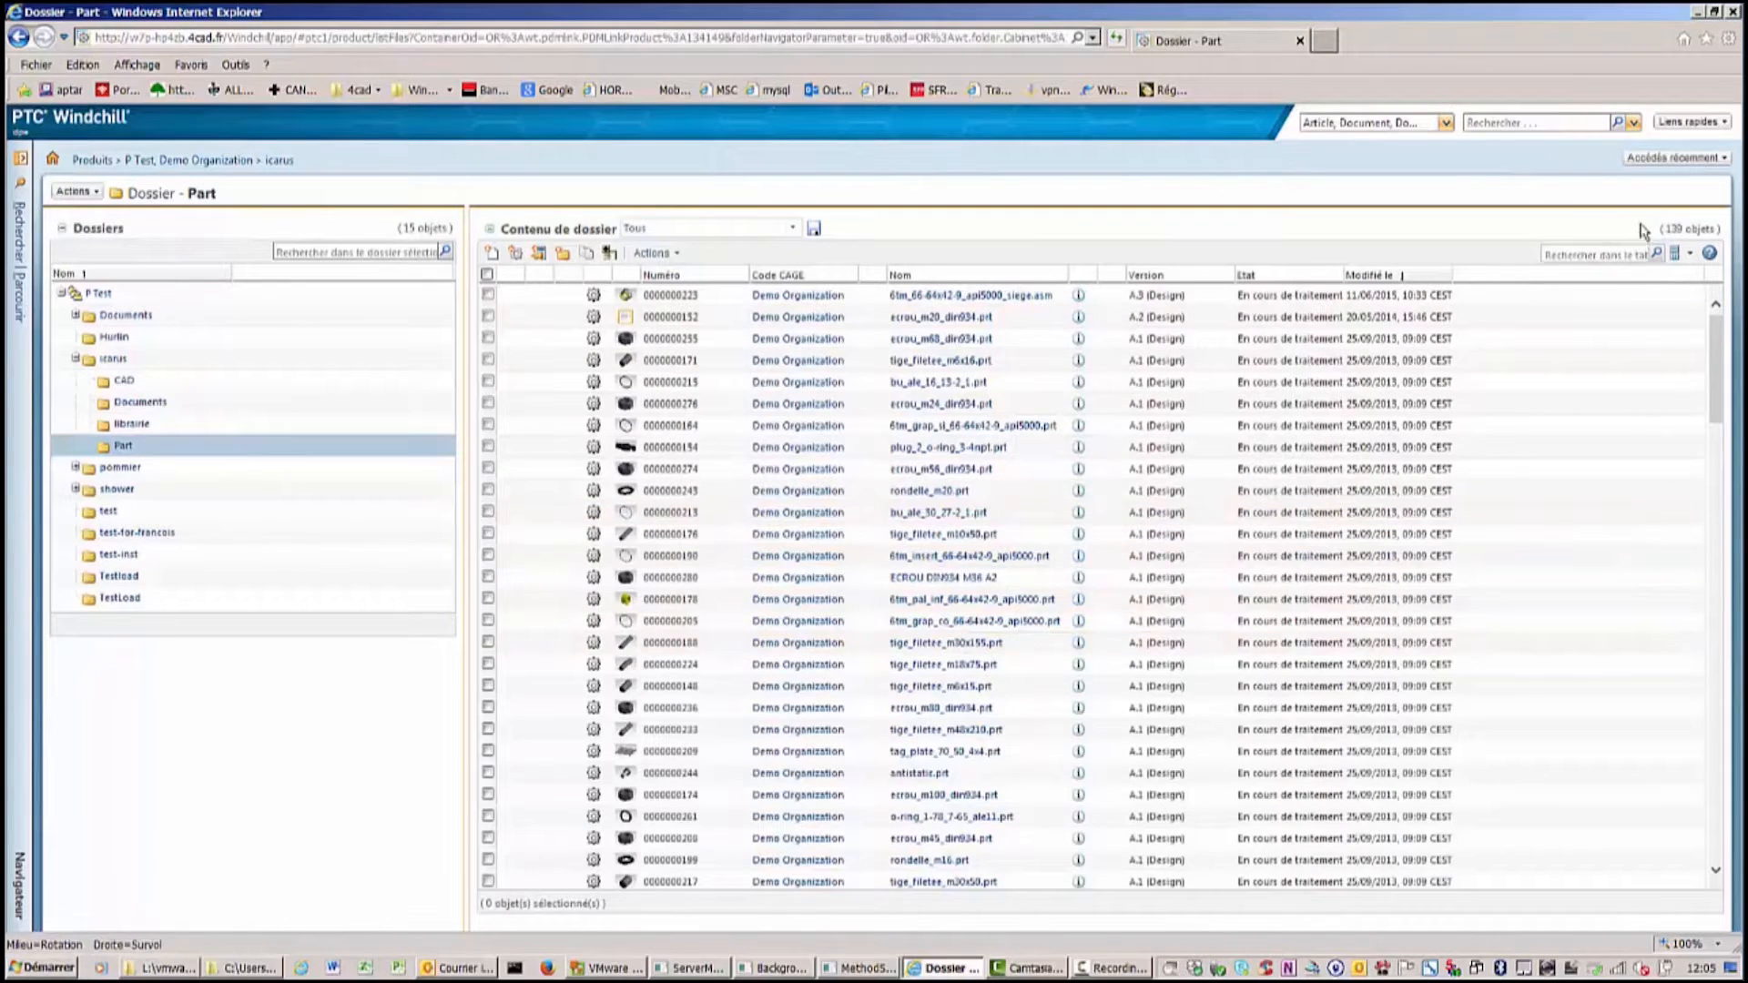
Open the recently accessed assembly 6tm_66-64x42-9_api5000_asse.asm and rotate its 3D view.
{"action": "left_click", "coordinate": [1681, 160]}
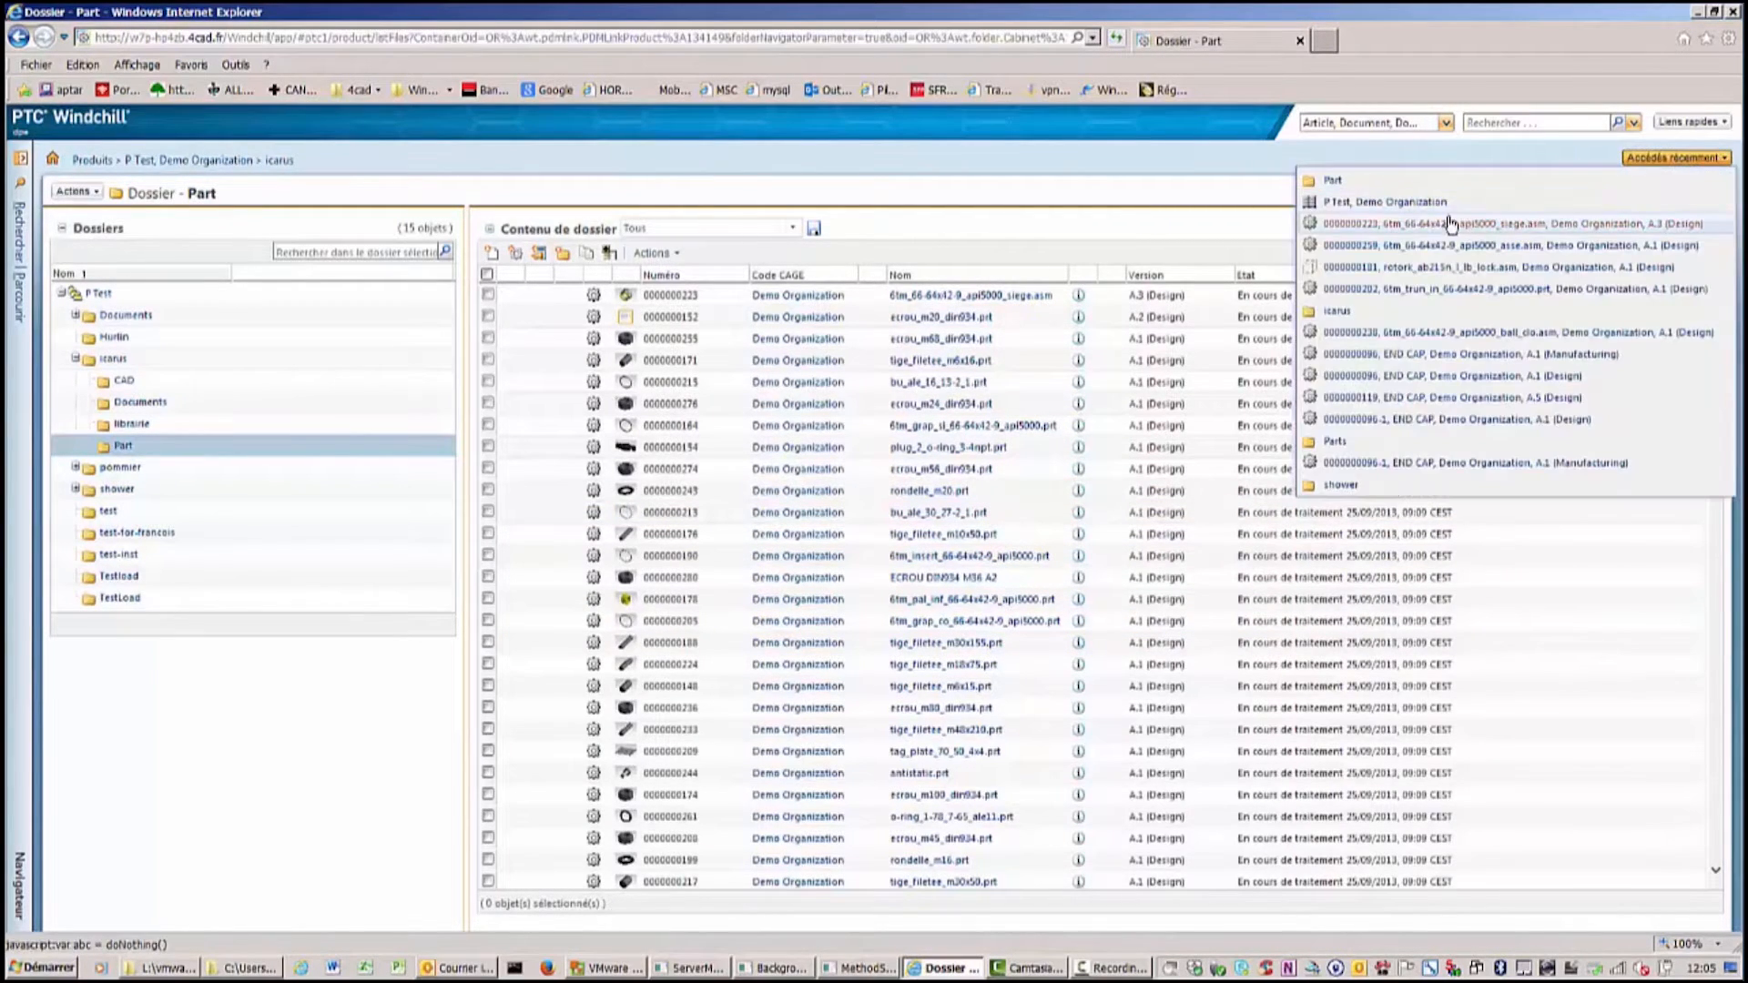
{"action": "left_click", "coordinate": [1393, 246]}
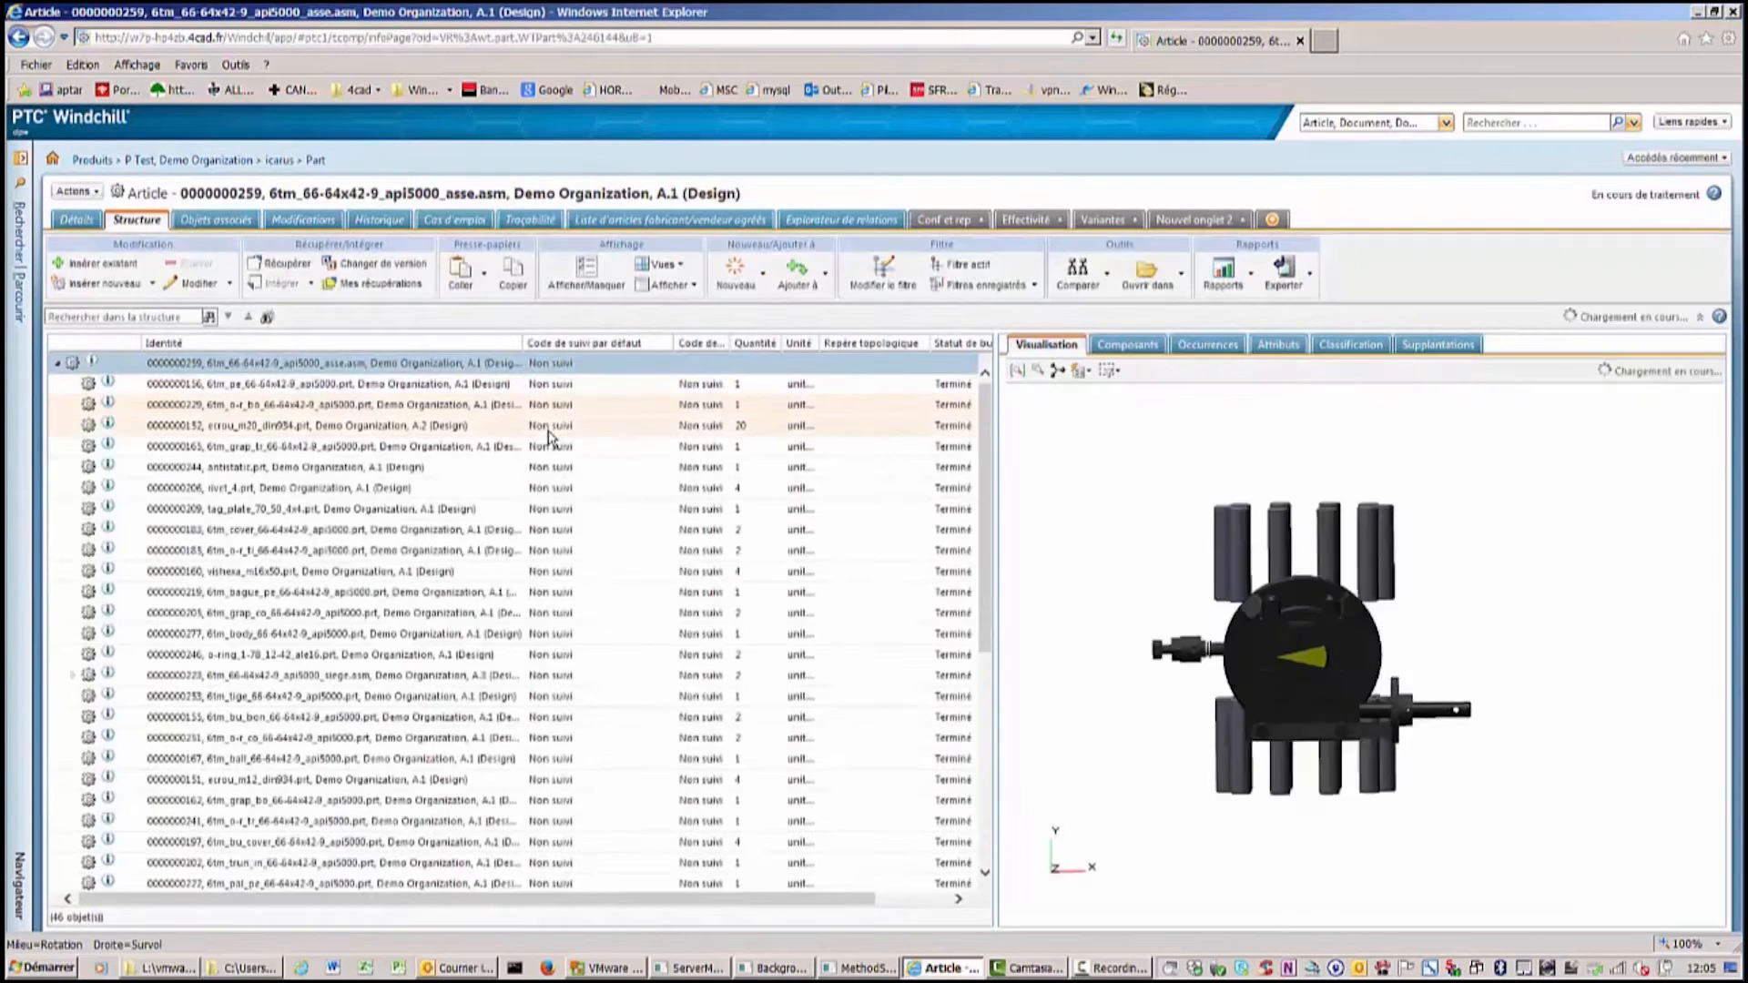
{"action": "middle_click_drag", "start_coordinate": [1175, 636], "coordinate": [1251, 628]}
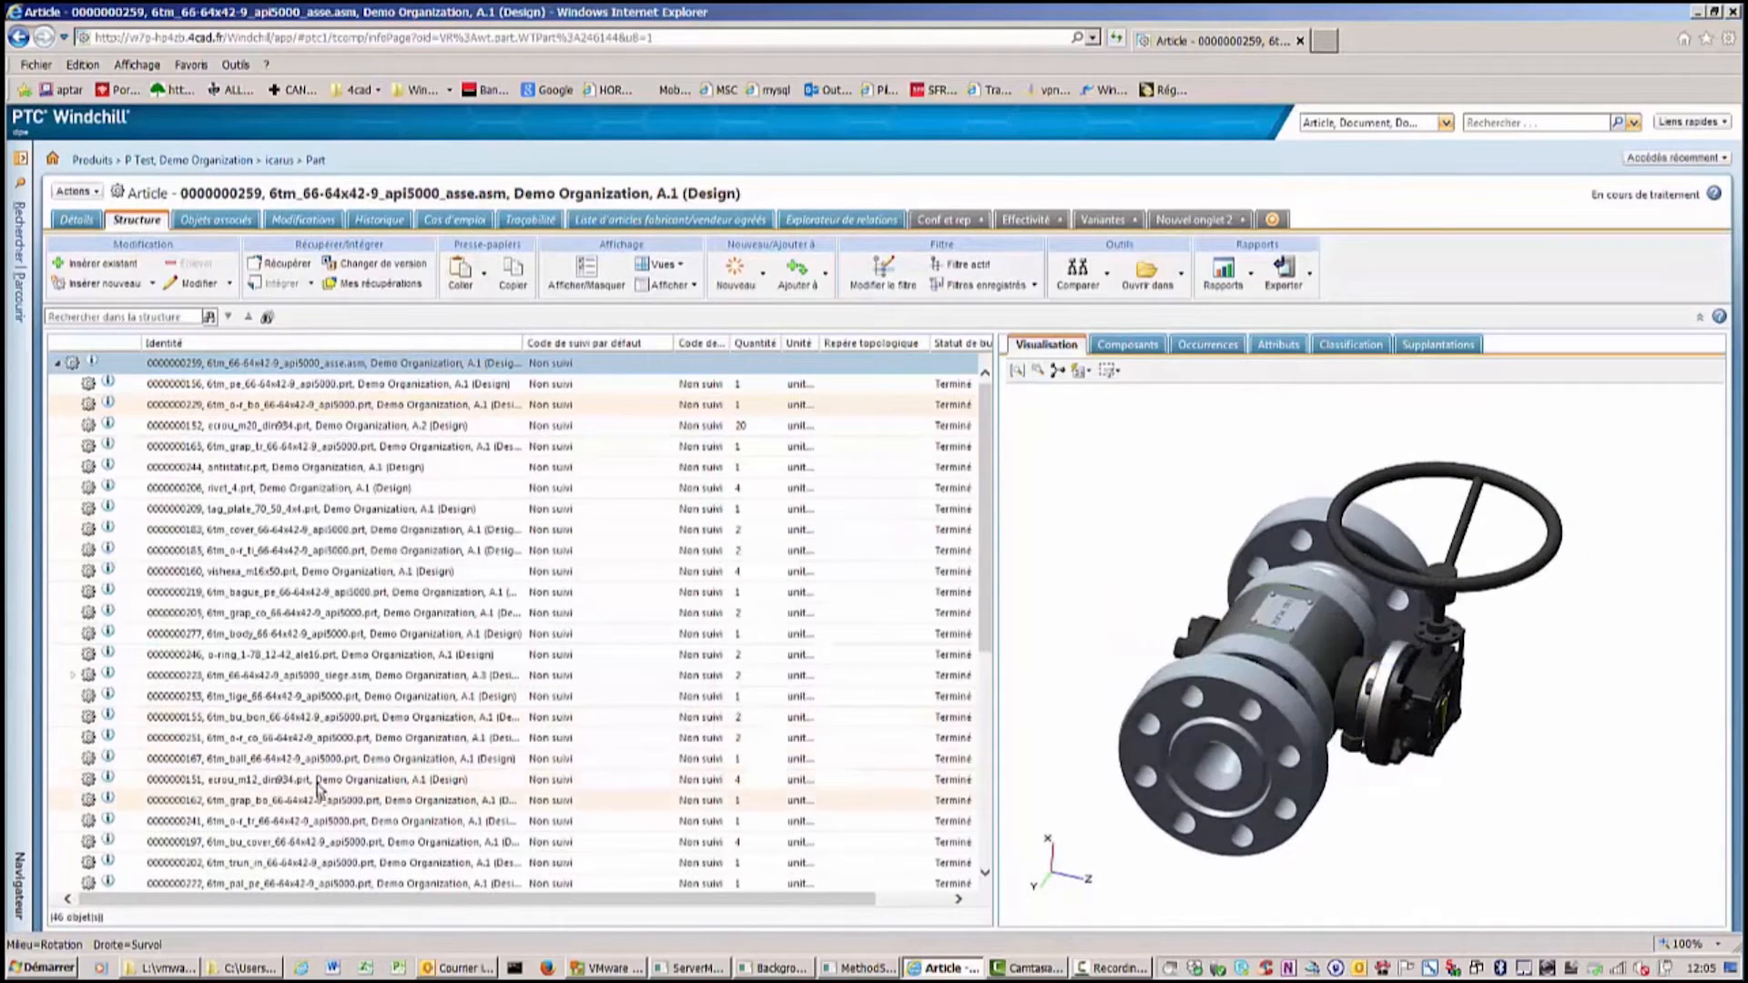
Open the subassembly 6tm_66-64x42-9_api5000_siege.asm in a new tab and rotate its 3D view.
{"action": "left_click", "coordinate": [259, 678]}
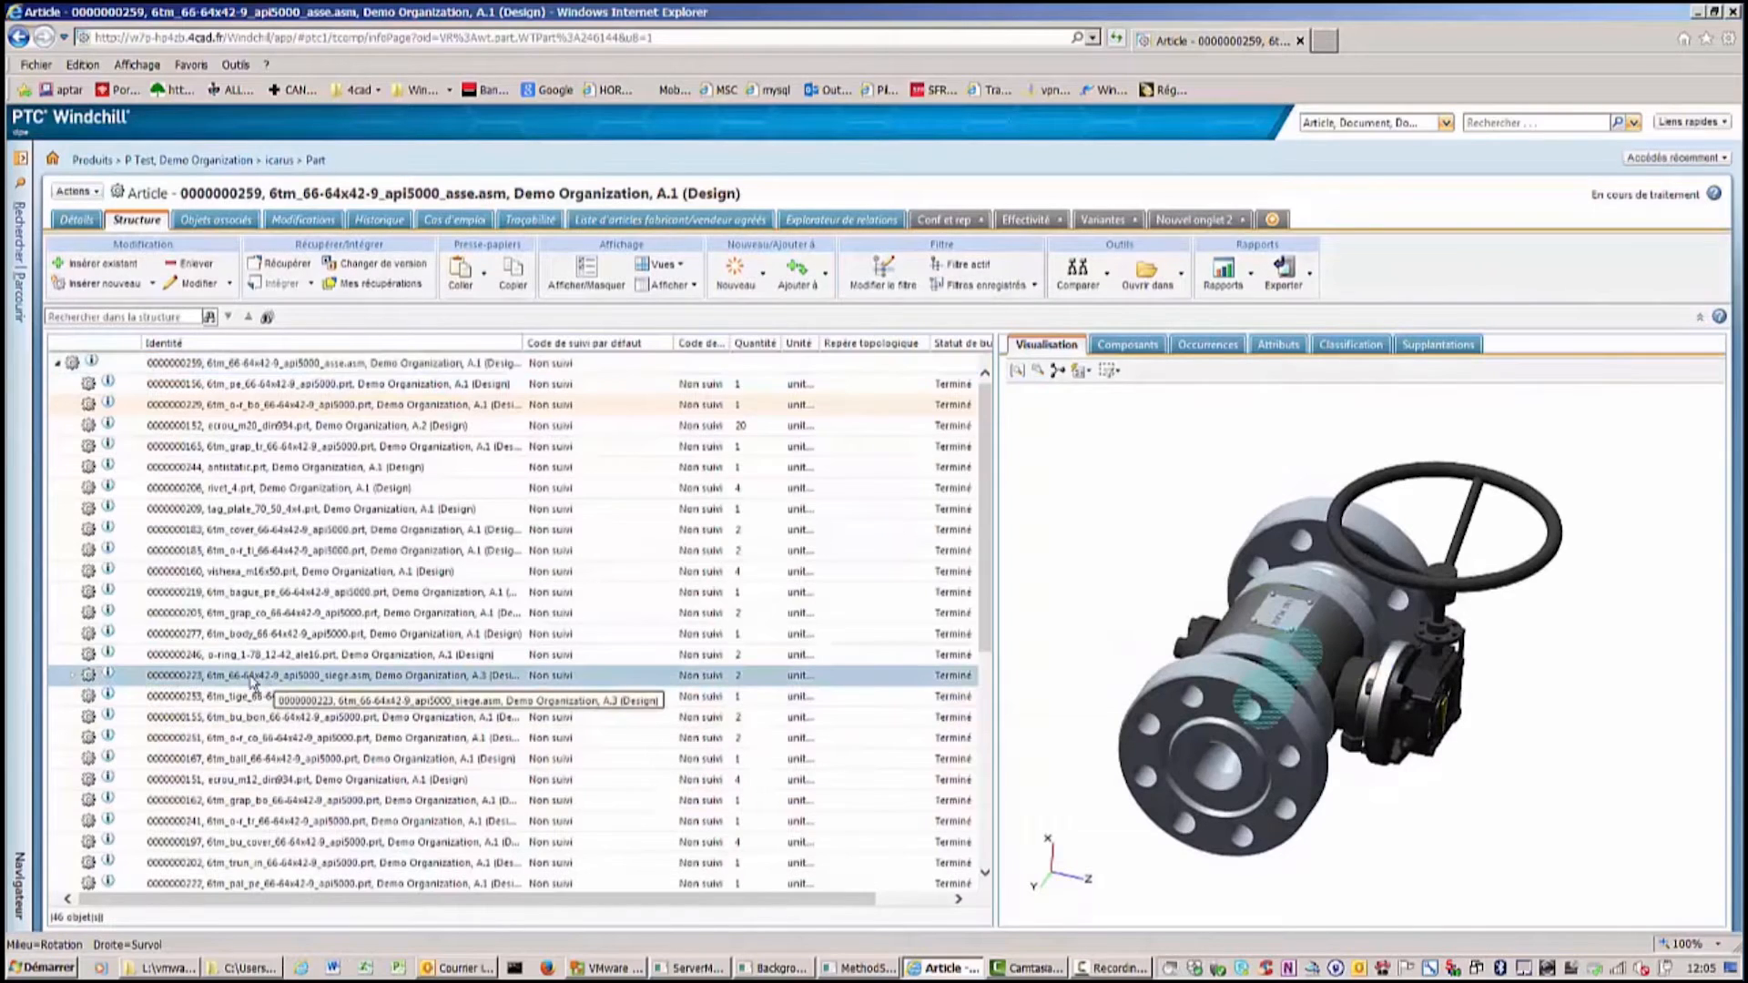
{"action": "middle_click", "coordinate": [109, 674]}
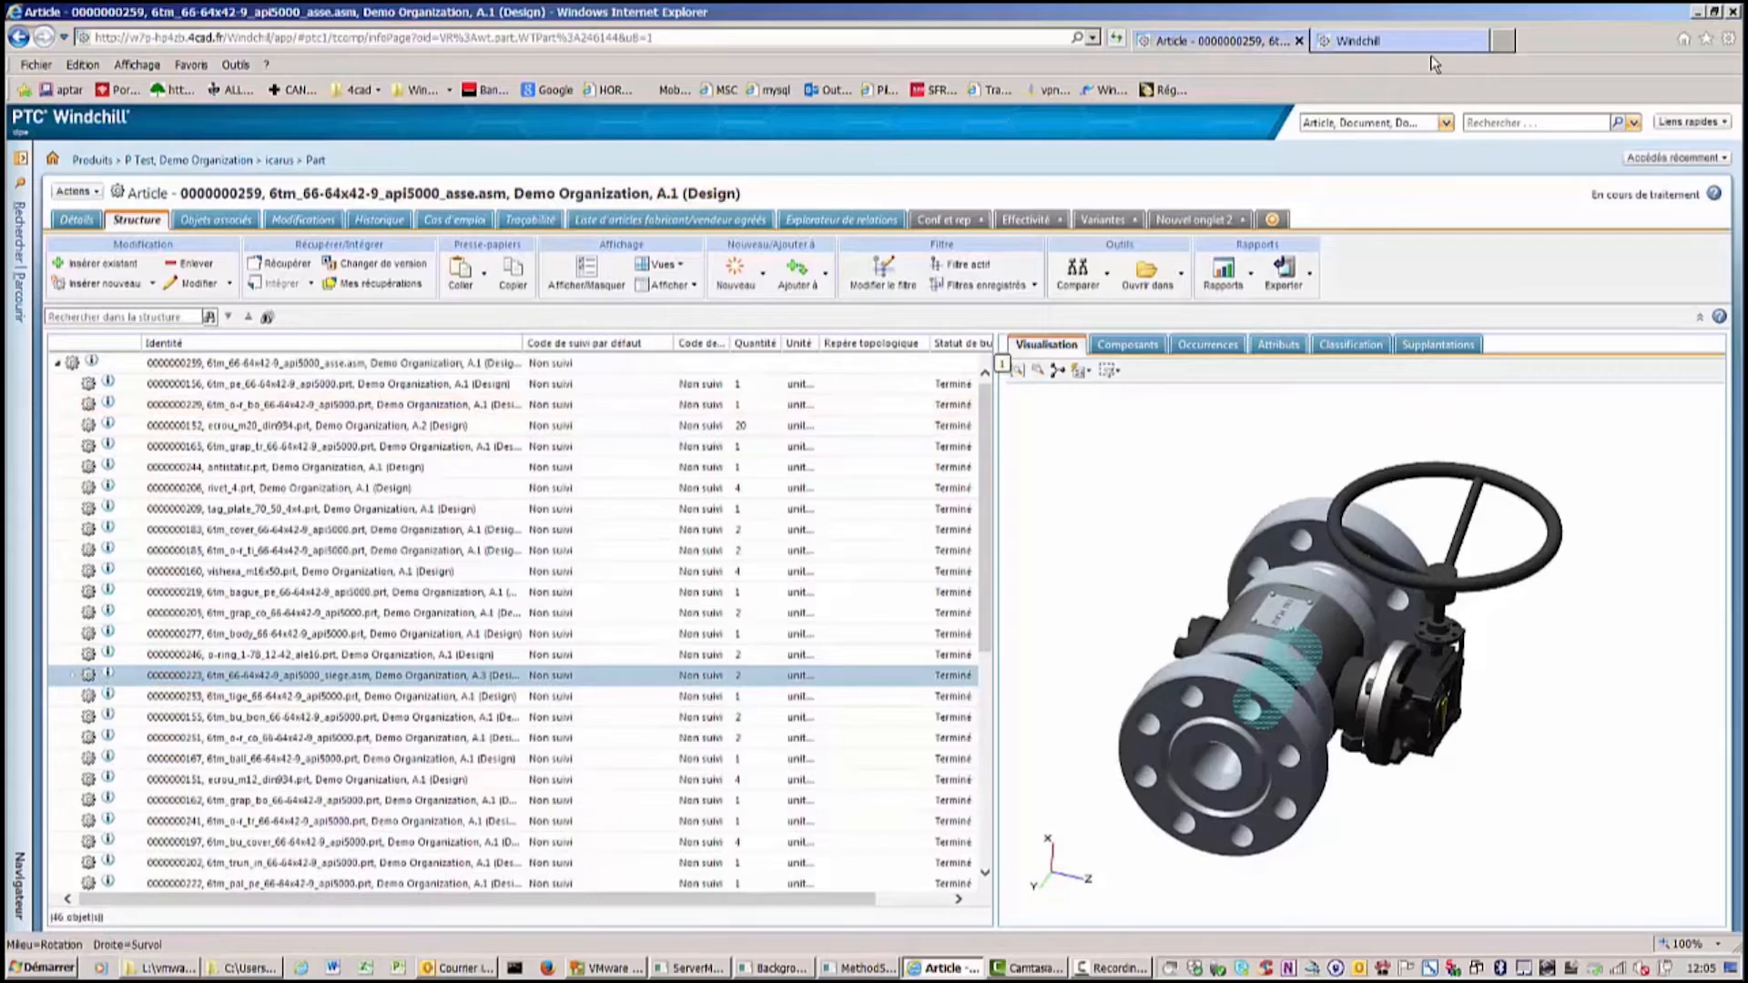
{"action": "left_click", "coordinate": [1393, 40]}
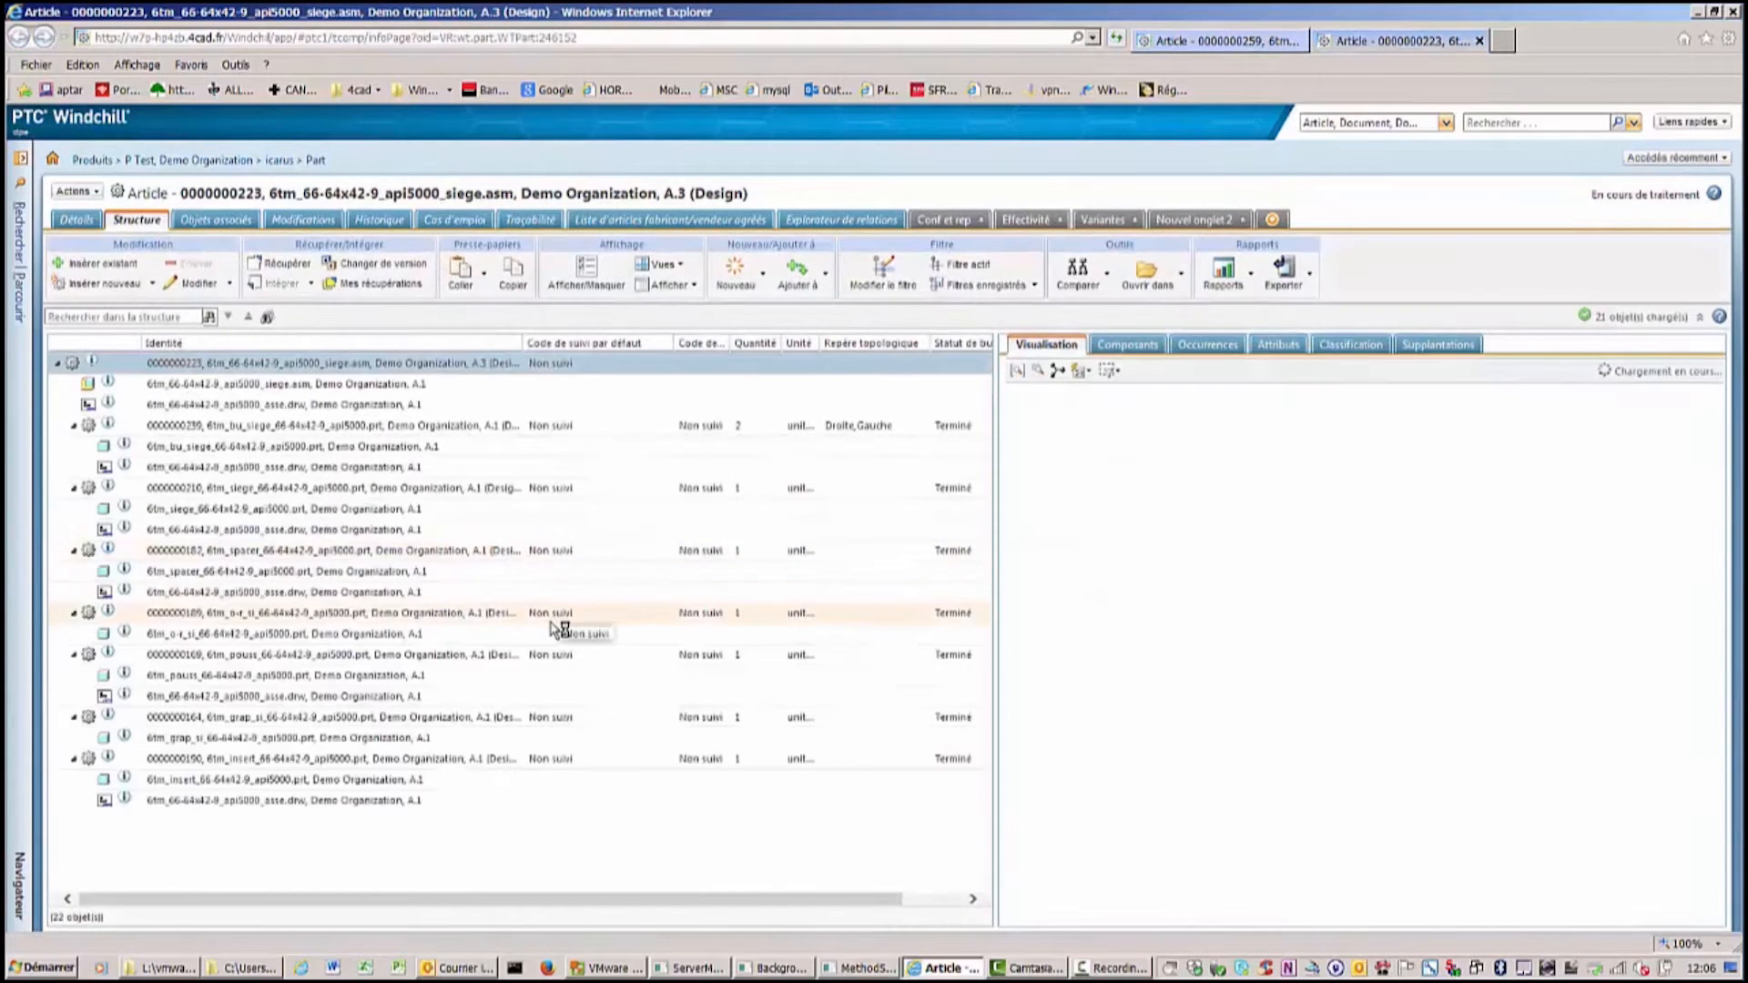
{"action": "middle_click_drag", "start_coordinate": [1432, 733], "coordinate": [1484, 600]}
{"action": "right_click_drag", "start_coordinate": [1484, 600], "coordinate": [1437, 576]}
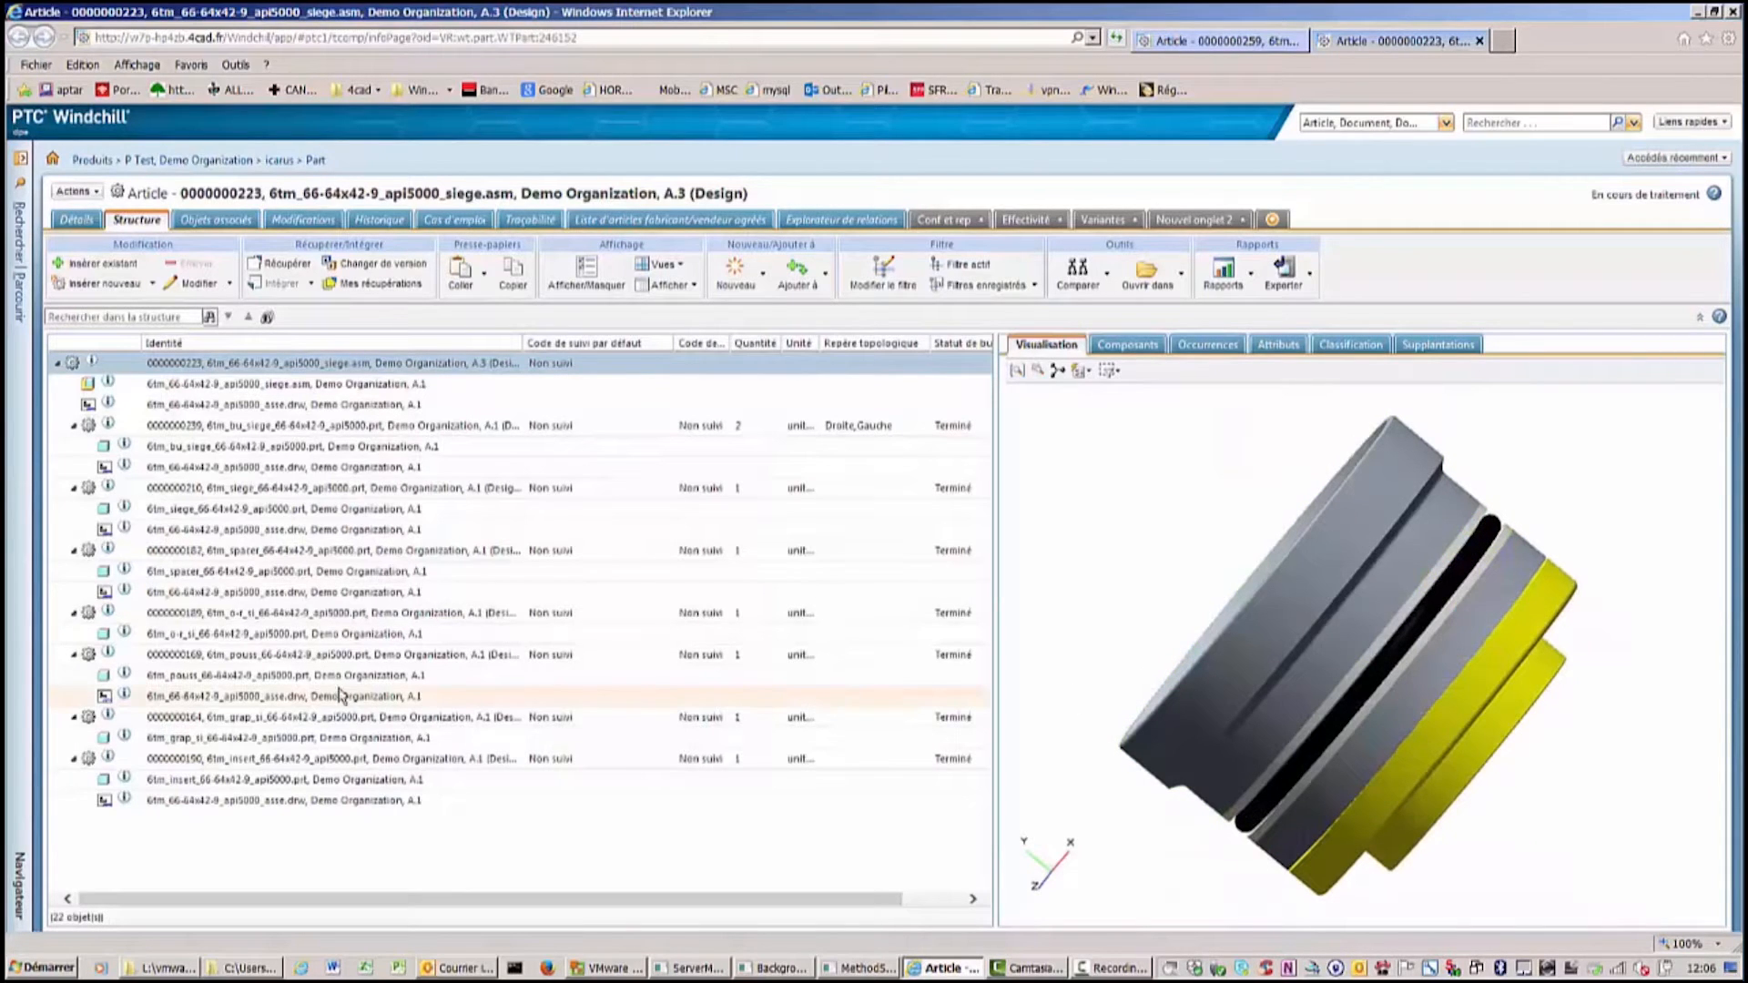
Open the siege assembly in the Manufacturing Associative Part Structure Browser and maximize that window.
{"action": "left_click", "coordinate": [89, 196]}
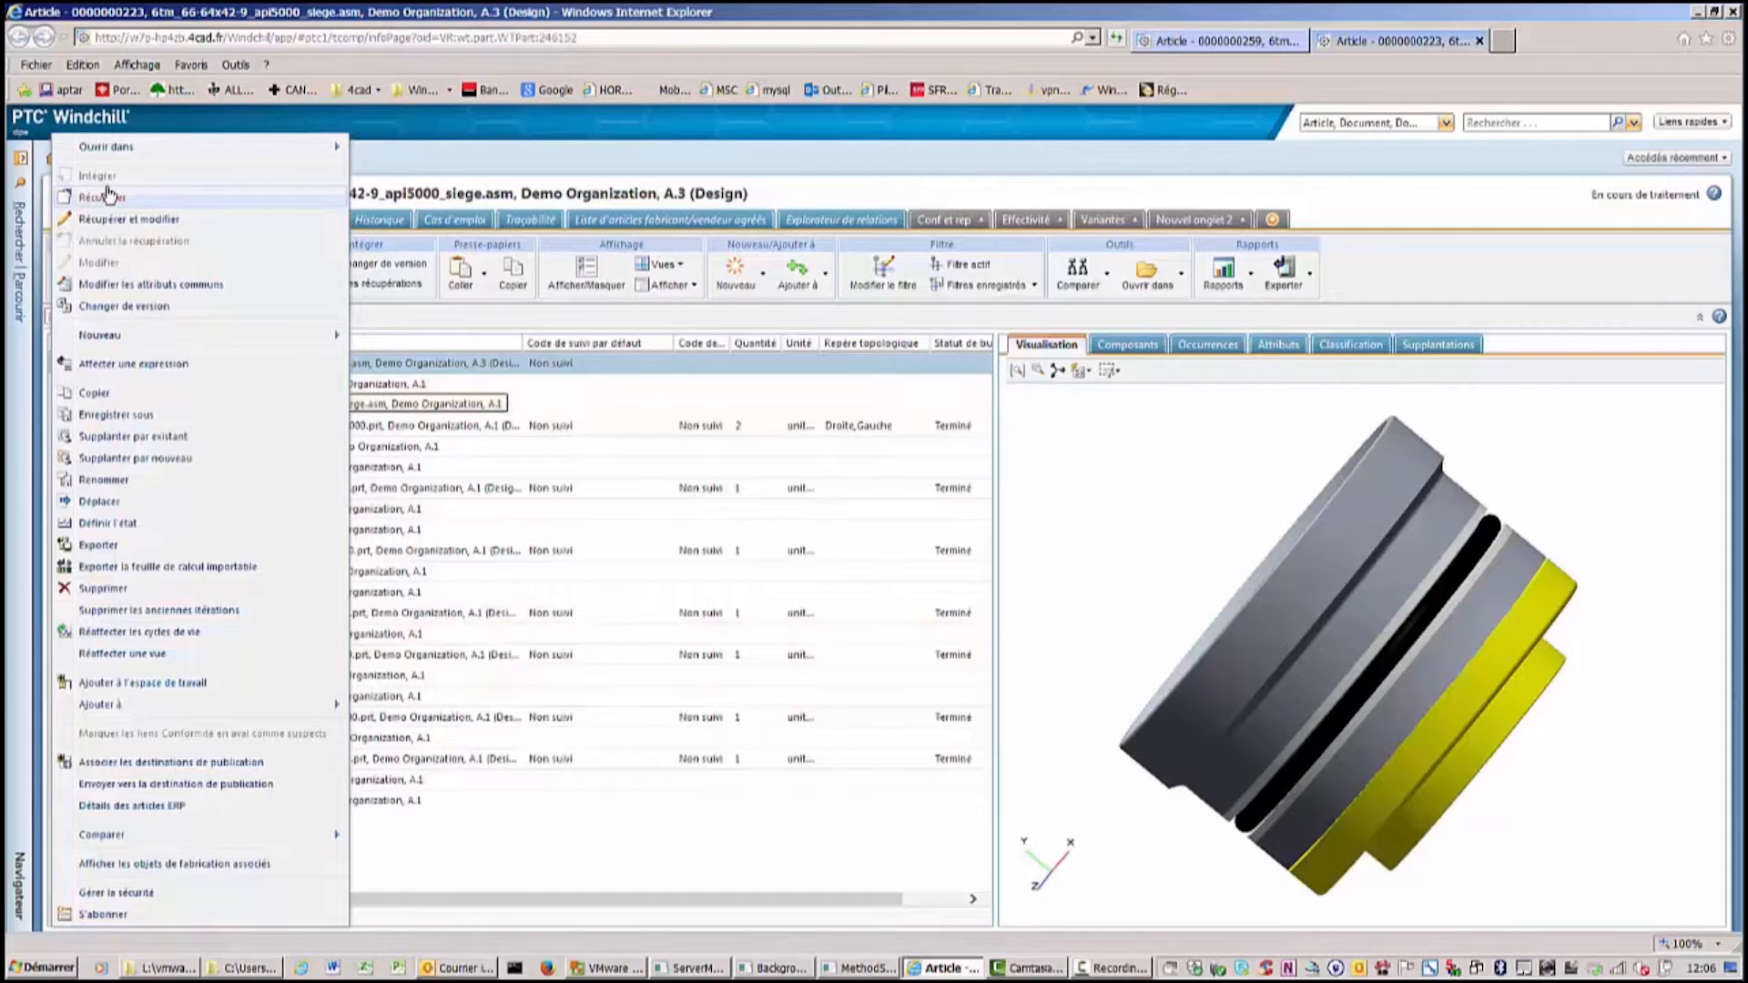
{"action": "mouse_move", "coordinate": [255, 149]}
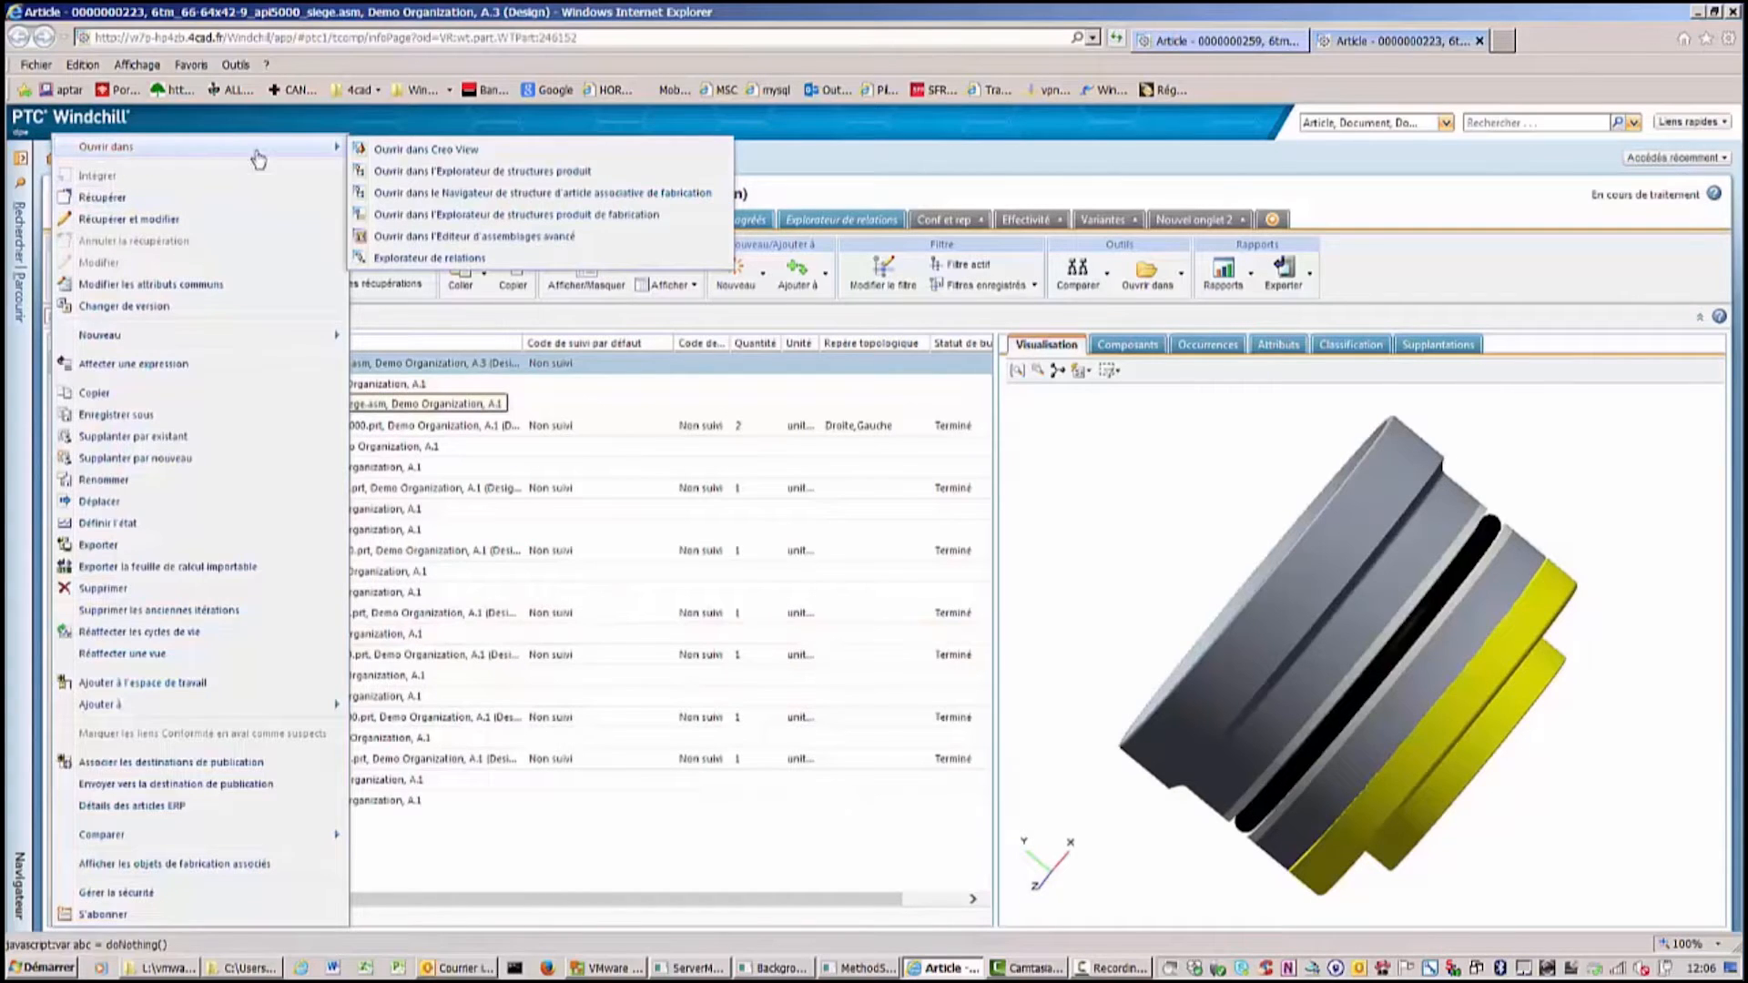
{"action": "left_click", "coordinate": [617, 193]}
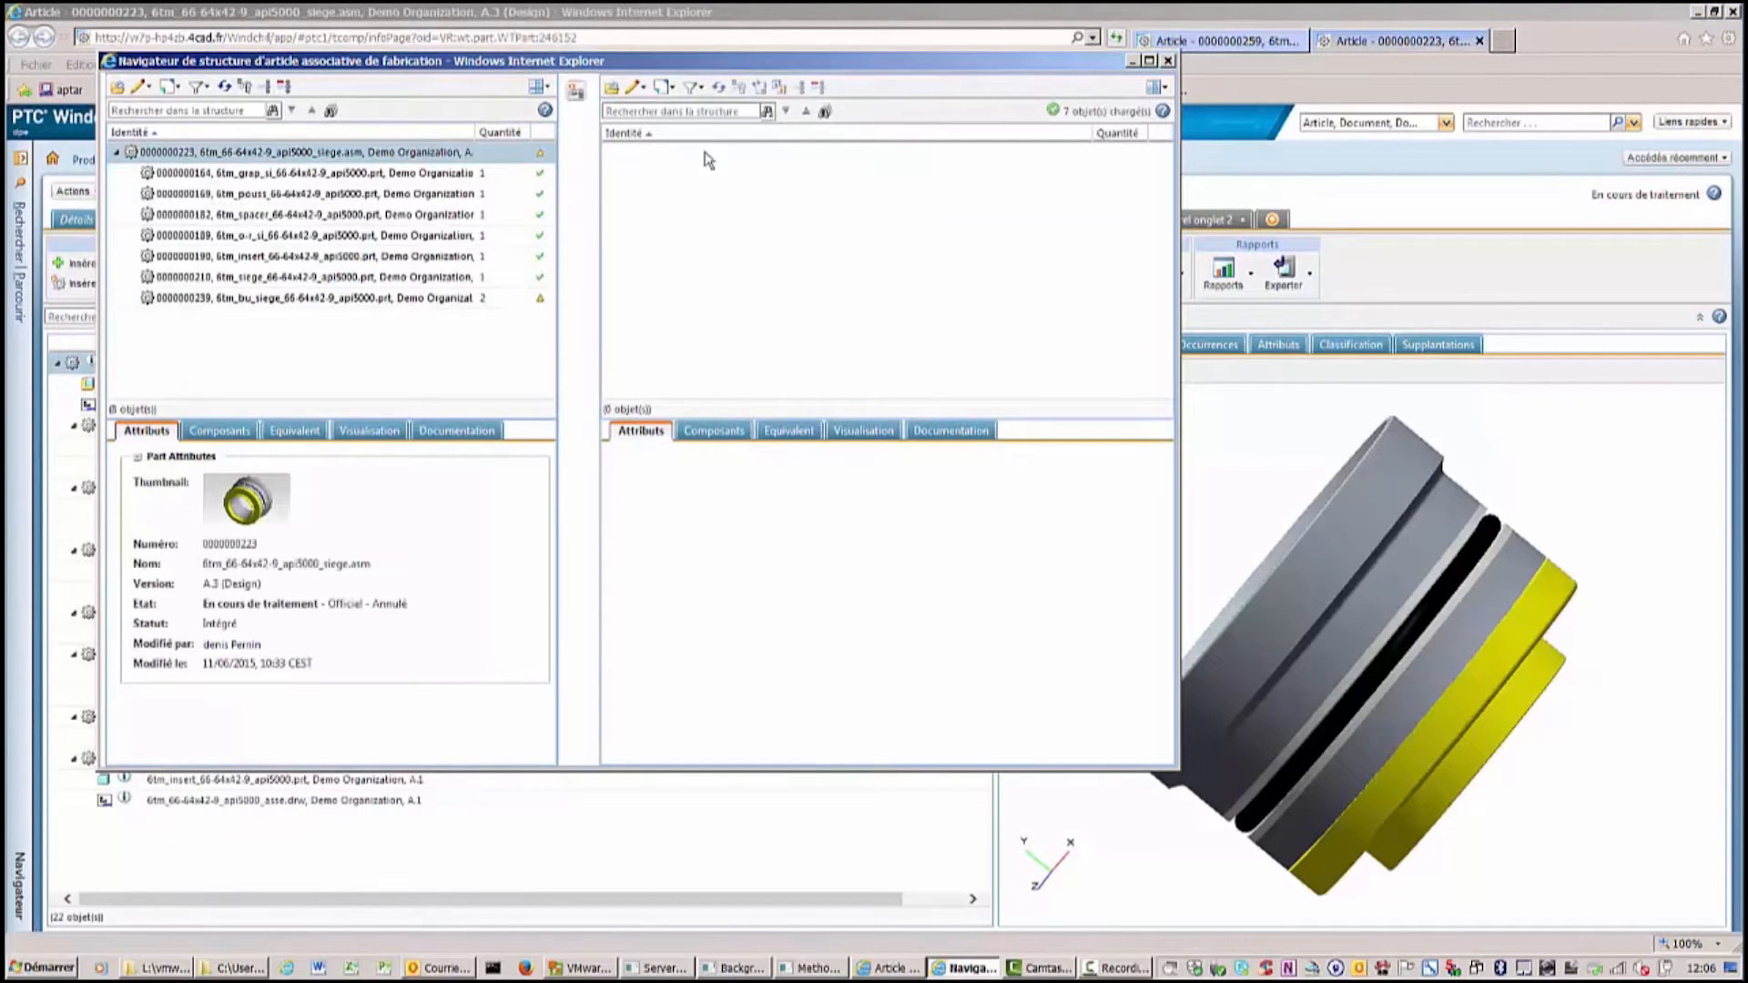
{"action": "left_click", "coordinate": [1150, 61]}
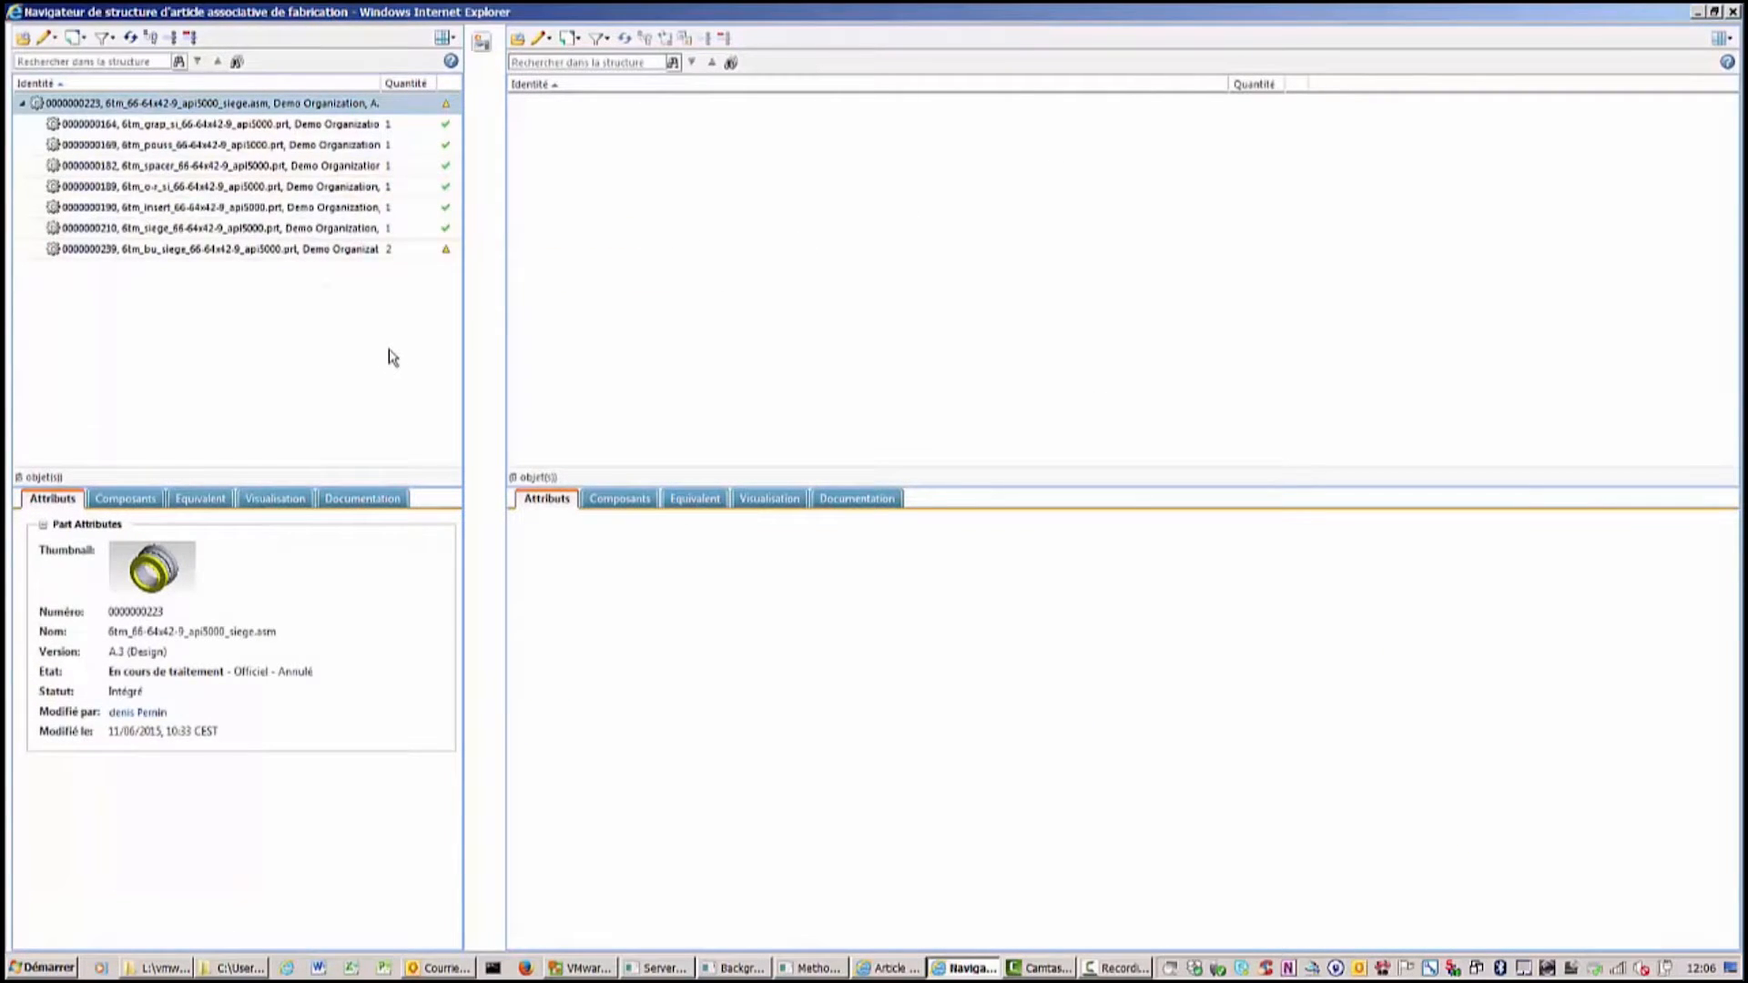
{"action": "left_click", "coordinate": [518, 40]}
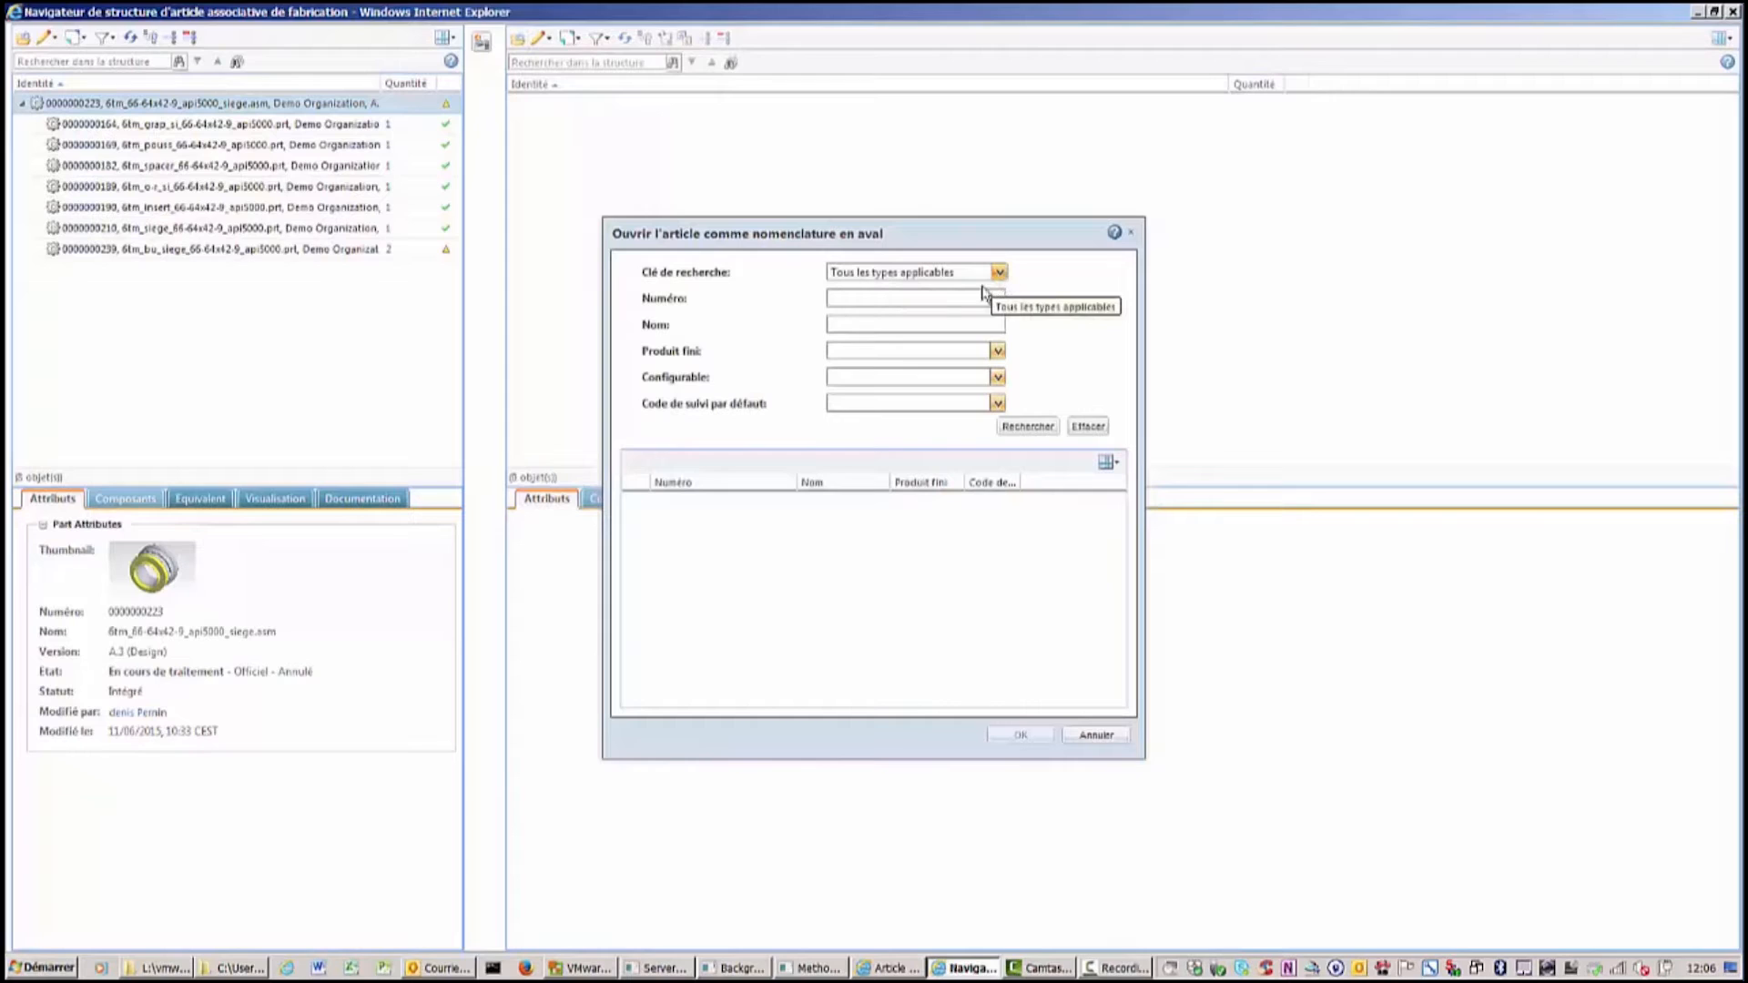
{"action": "left_click", "coordinate": [843, 296]}
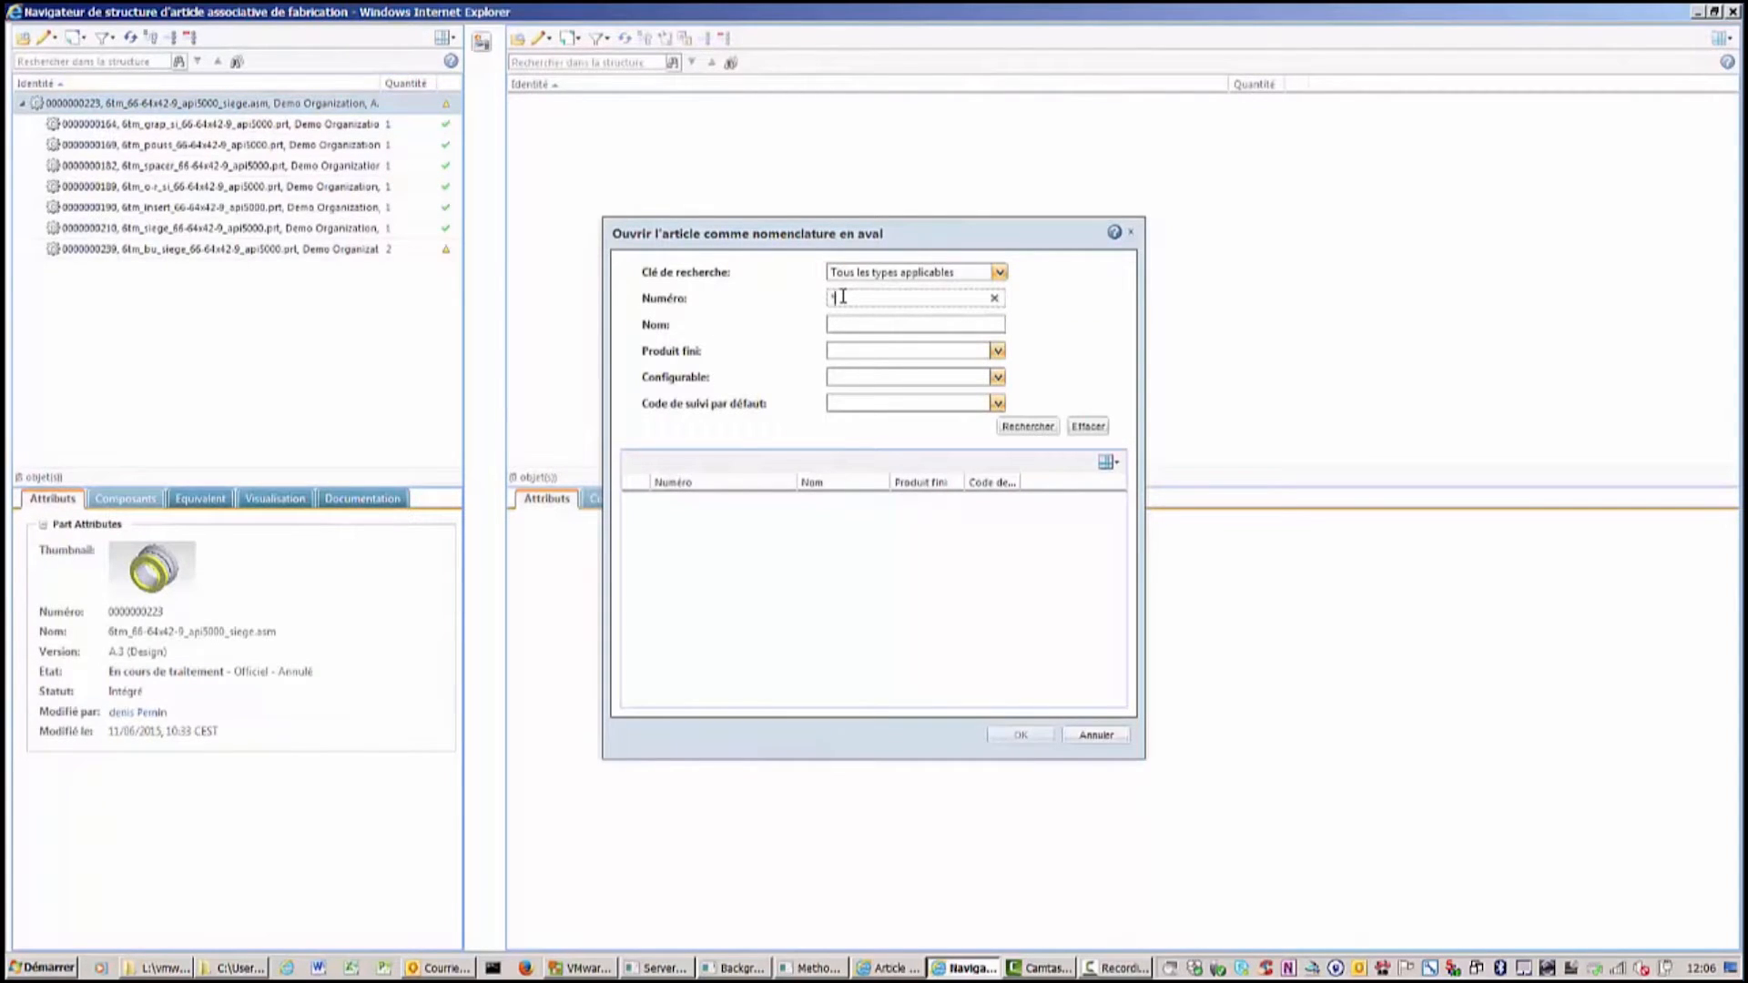
{"action": "type", "text": "*23"}
{"action": "key", "text": "Return"}
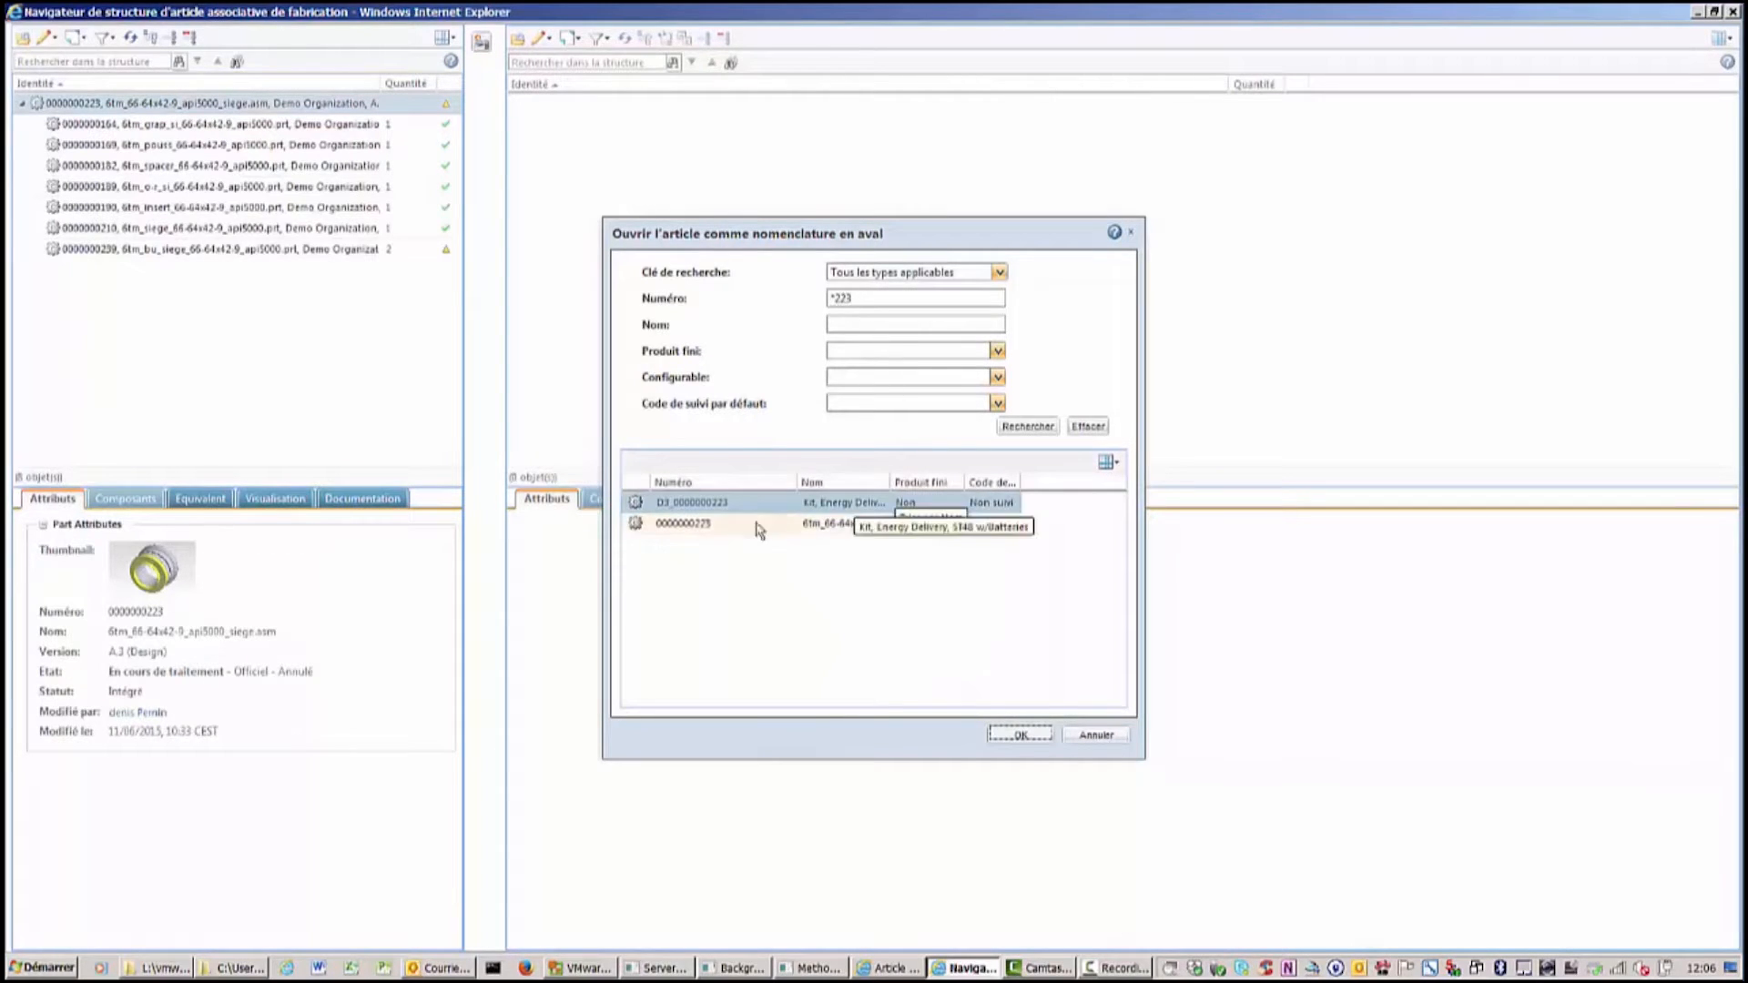
{"action": "left_click", "coordinate": [671, 528]}
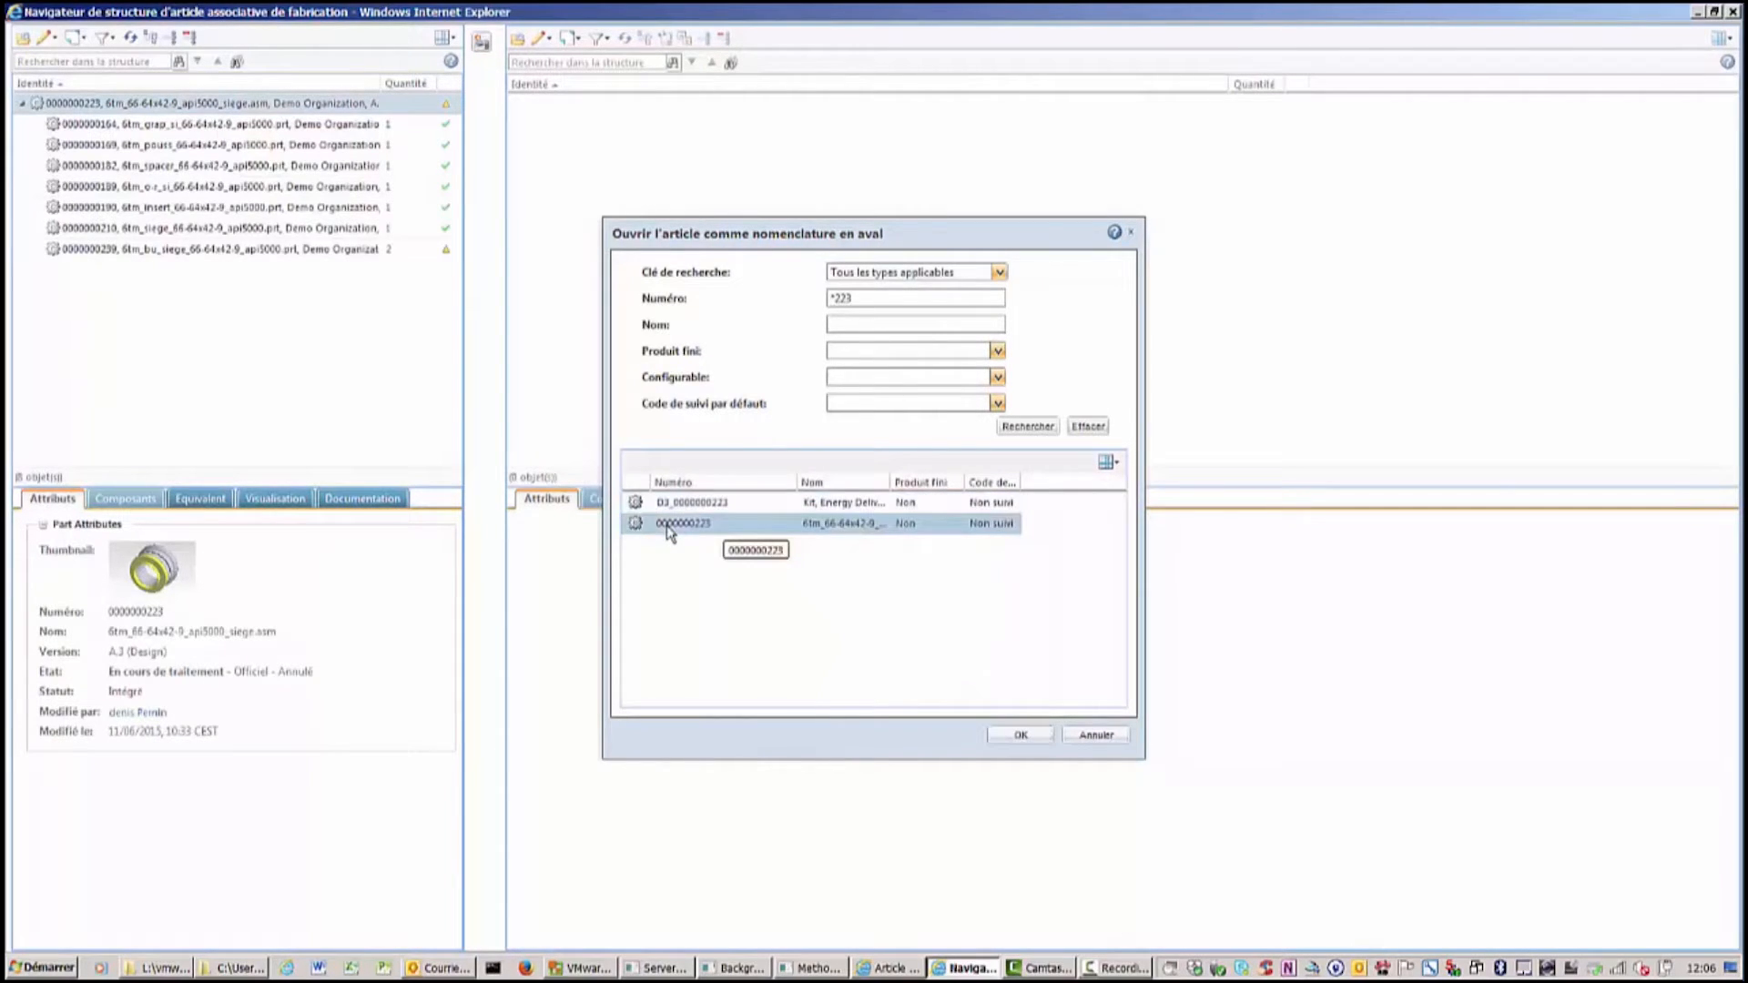
{"action": "left_click", "coordinate": [1020, 734]}
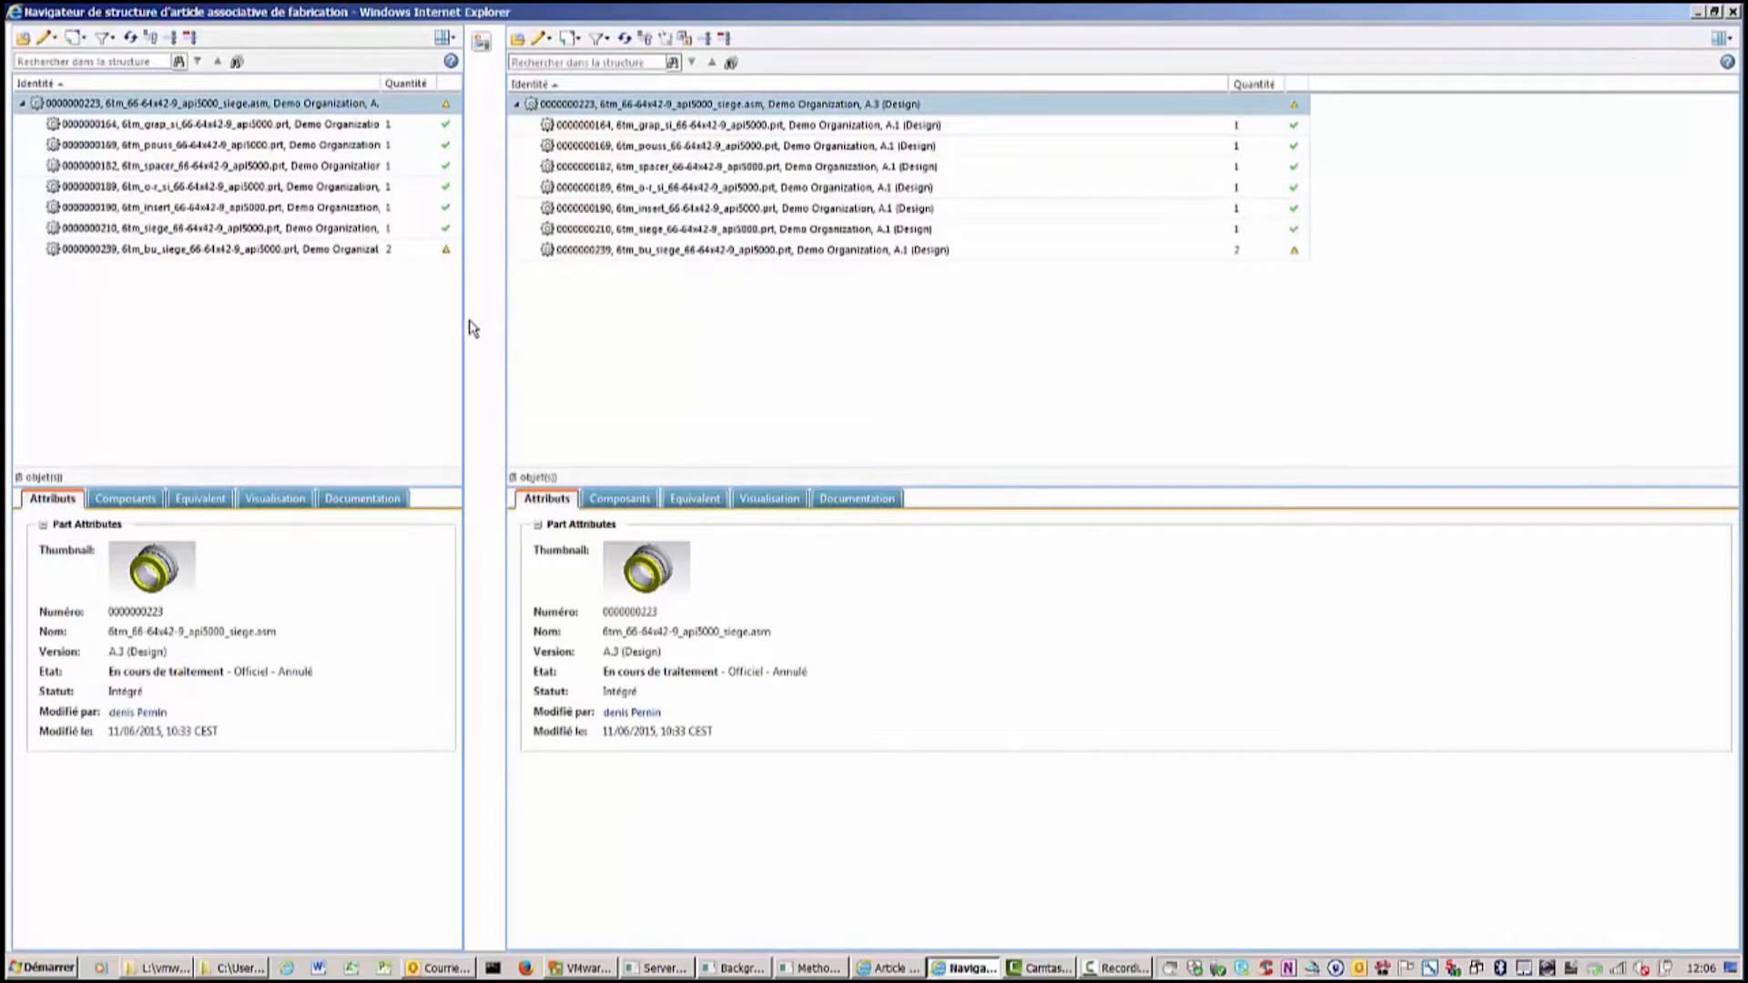
Create a new downstream branch of the design root assembly in the Manufacturing view.
{"action": "left_click_drag", "start_coordinate": [463, 317], "coordinate": [613, 332]}
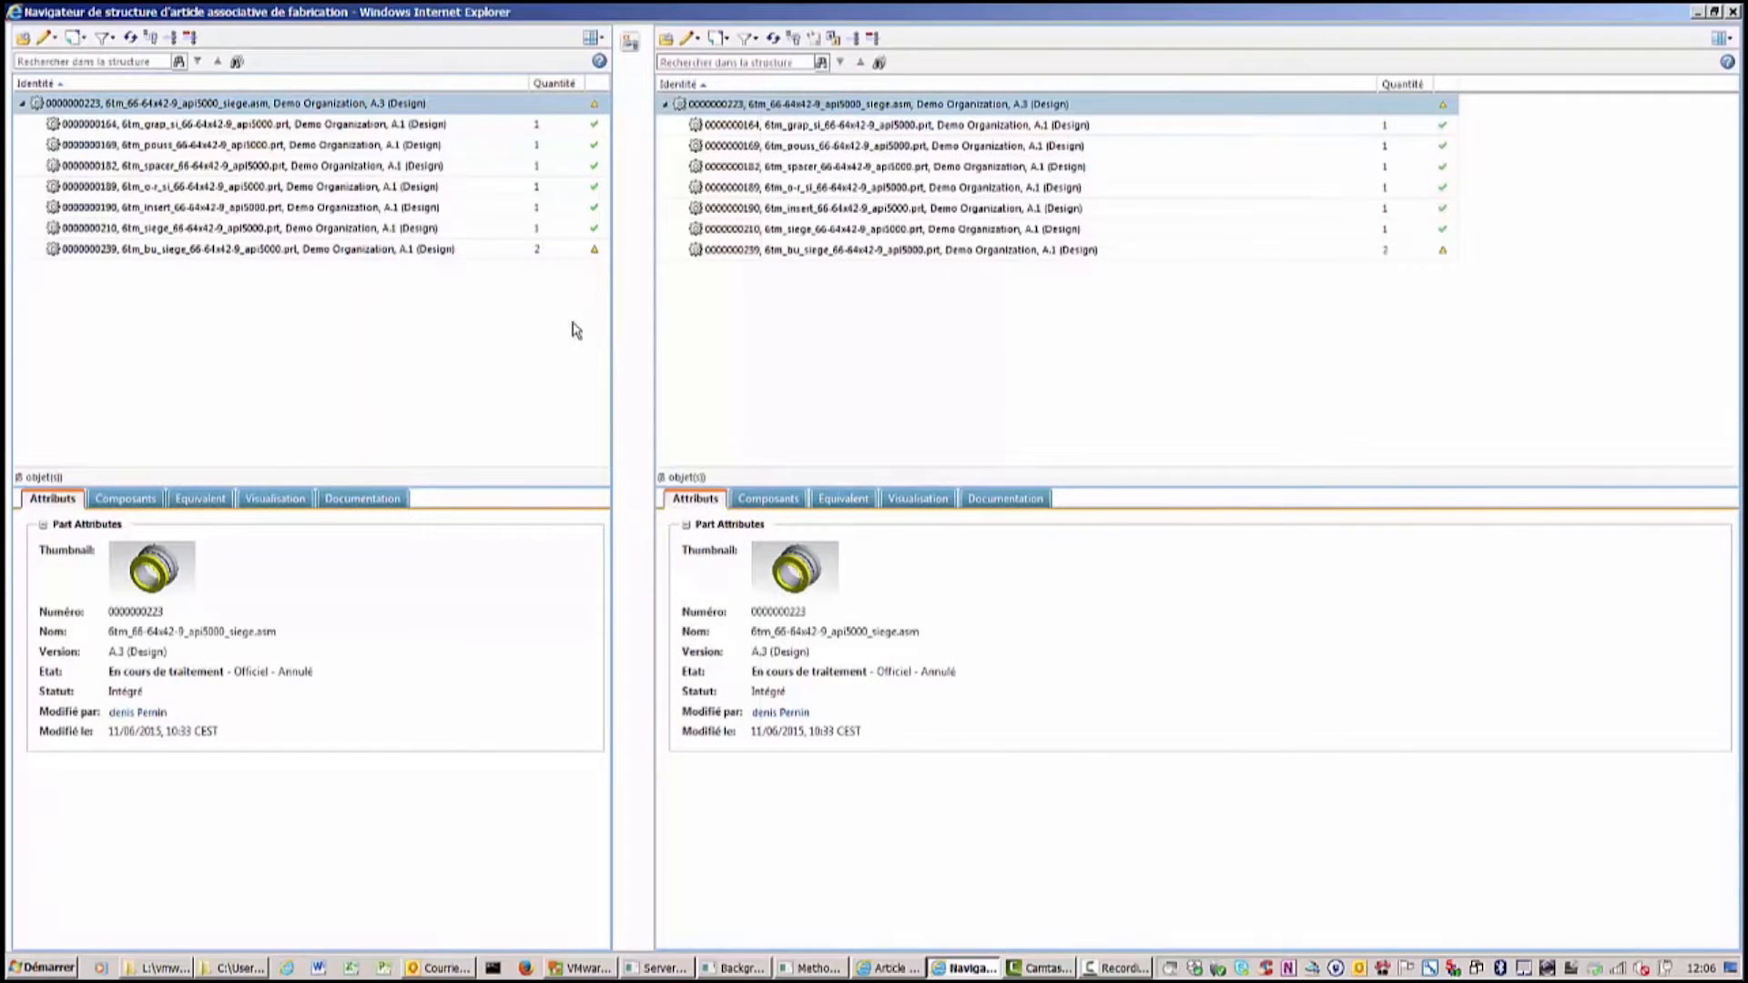
{"action": "right_click", "coordinate": [277, 105]}
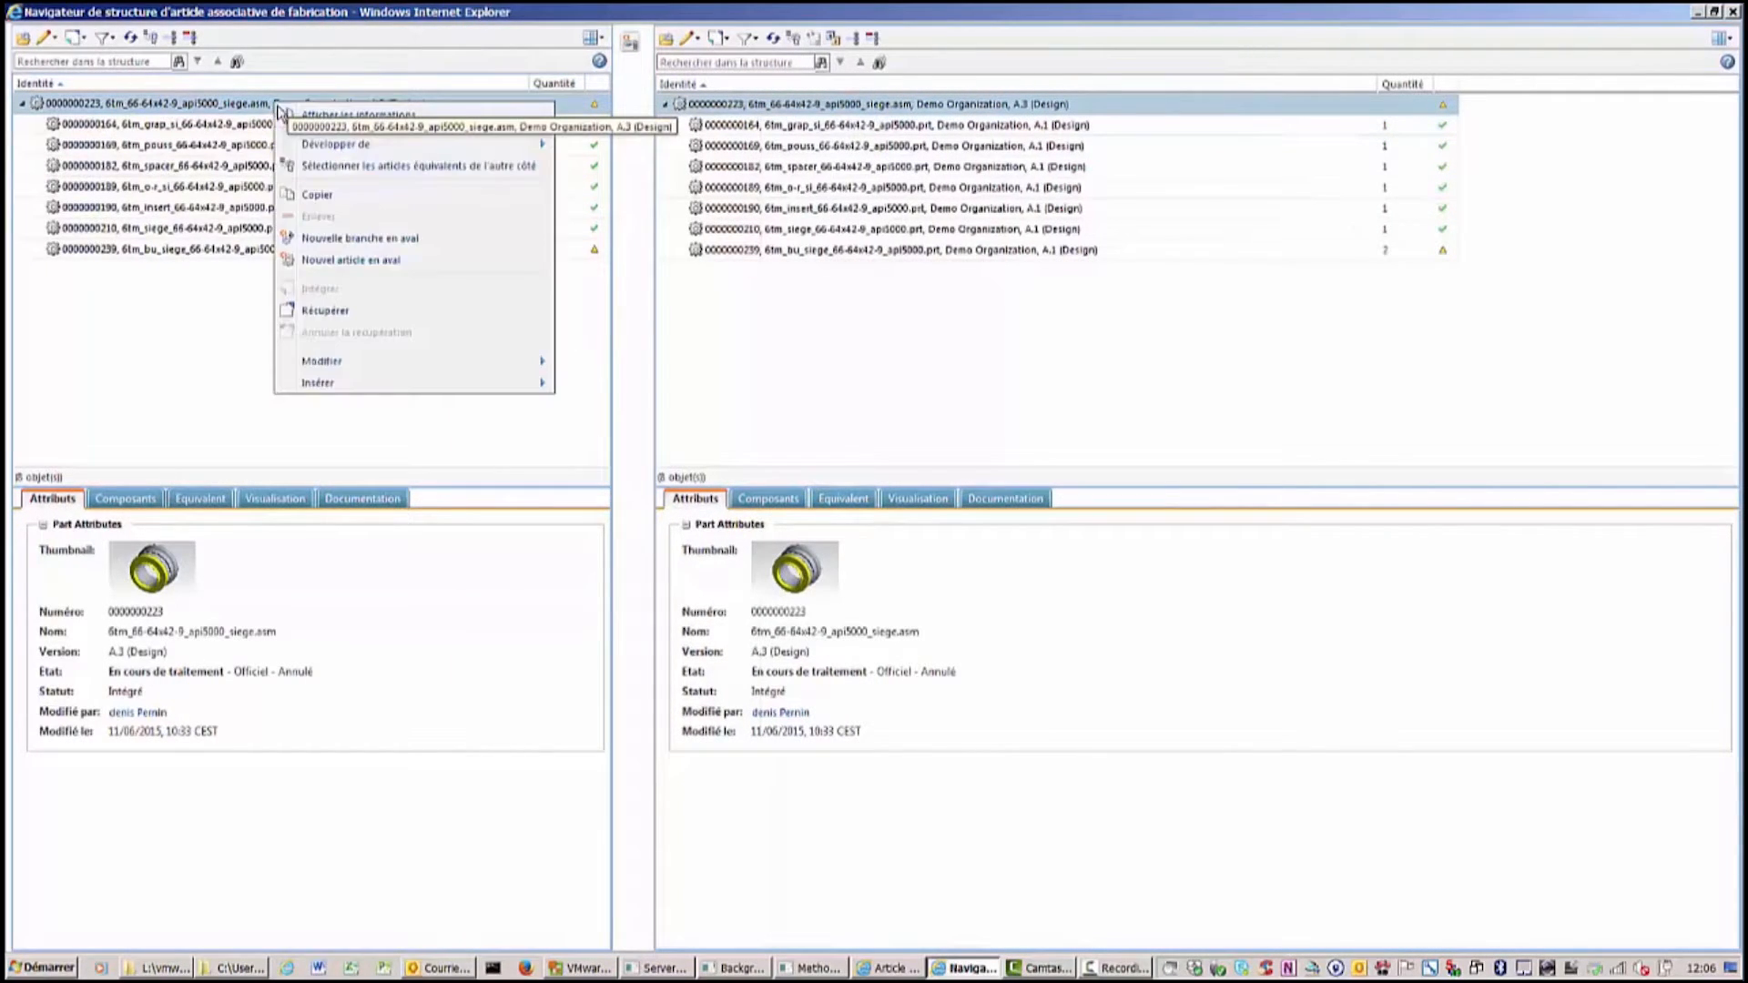
{"action": "left_click", "coordinate": [356, 241]}
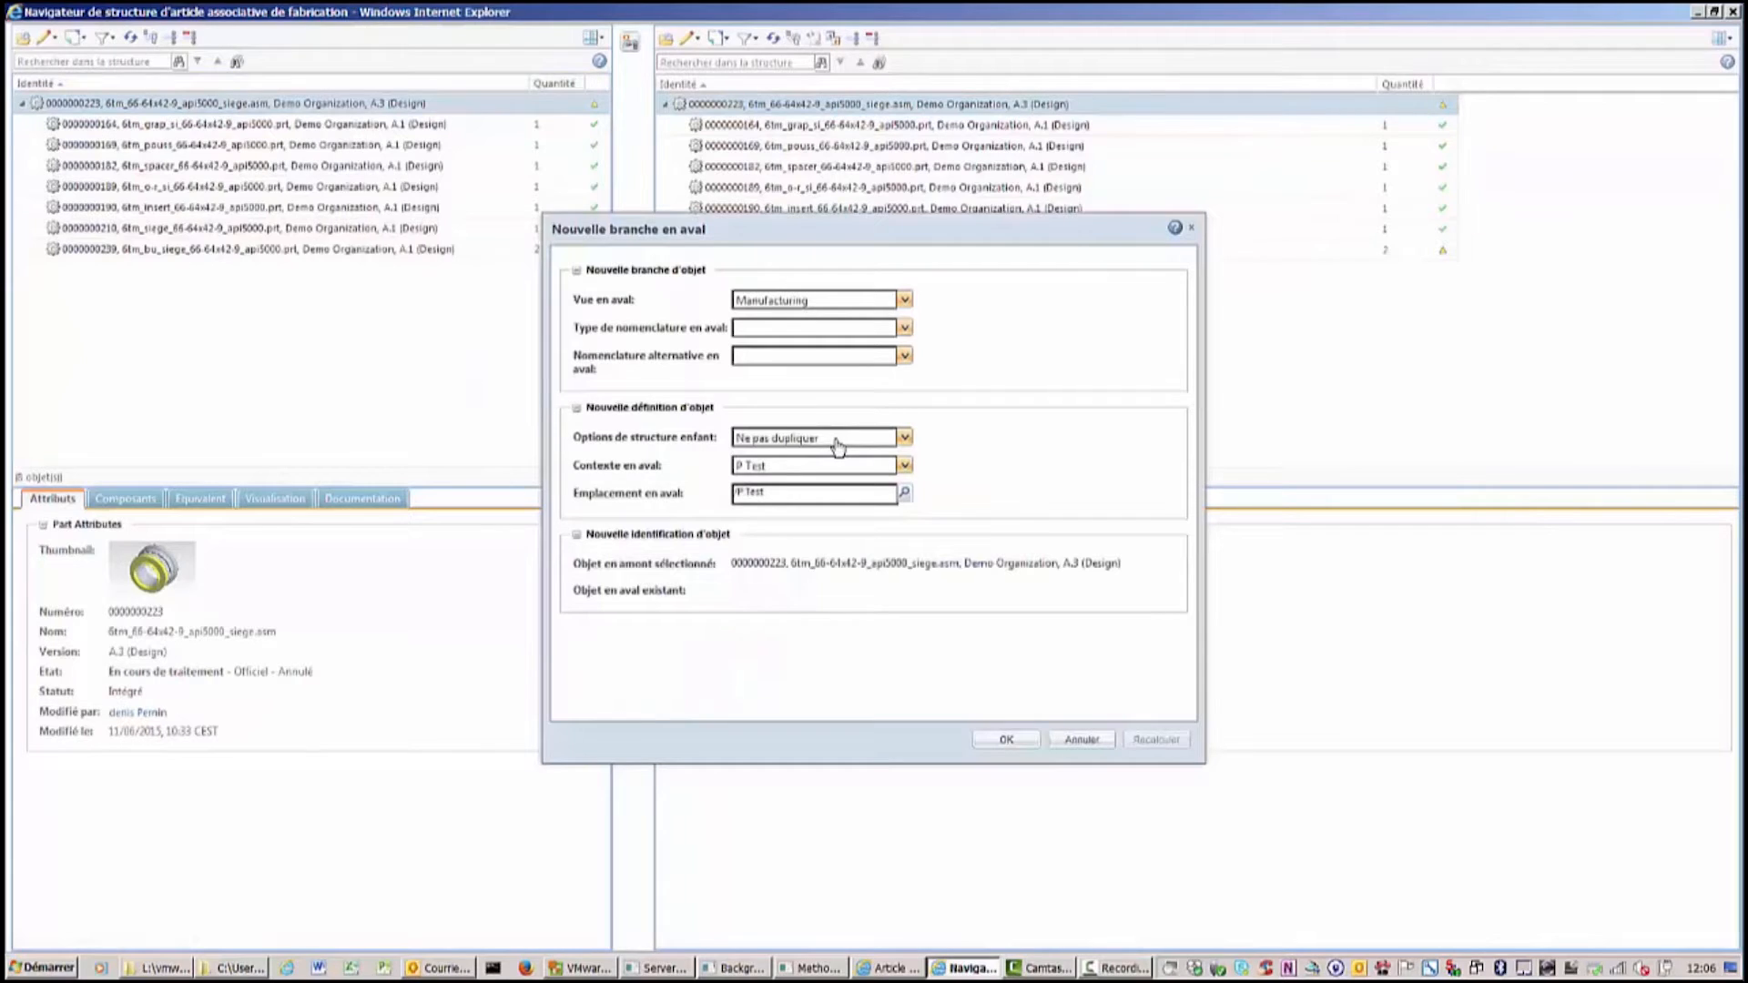
{"action": "left_click", "coordinate": [1006, 740]}
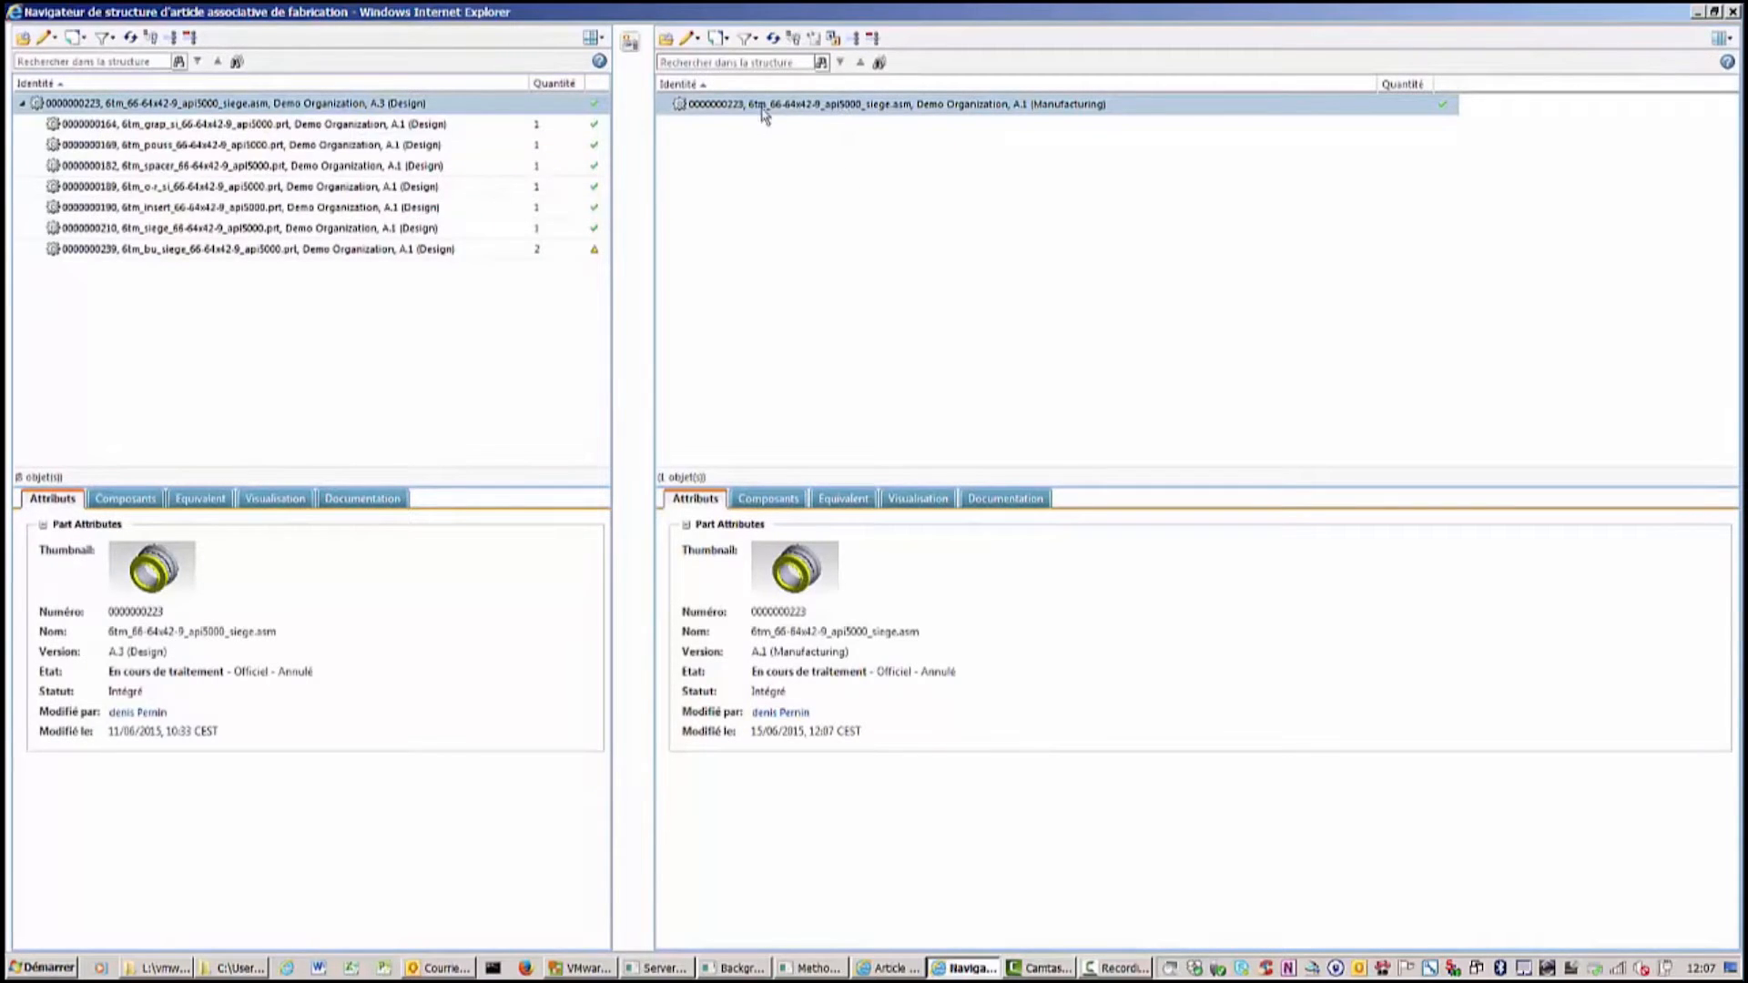
Check out the new Manufacturing root assembly.
{"action": "left_click", "coordinate": [729, 43]}
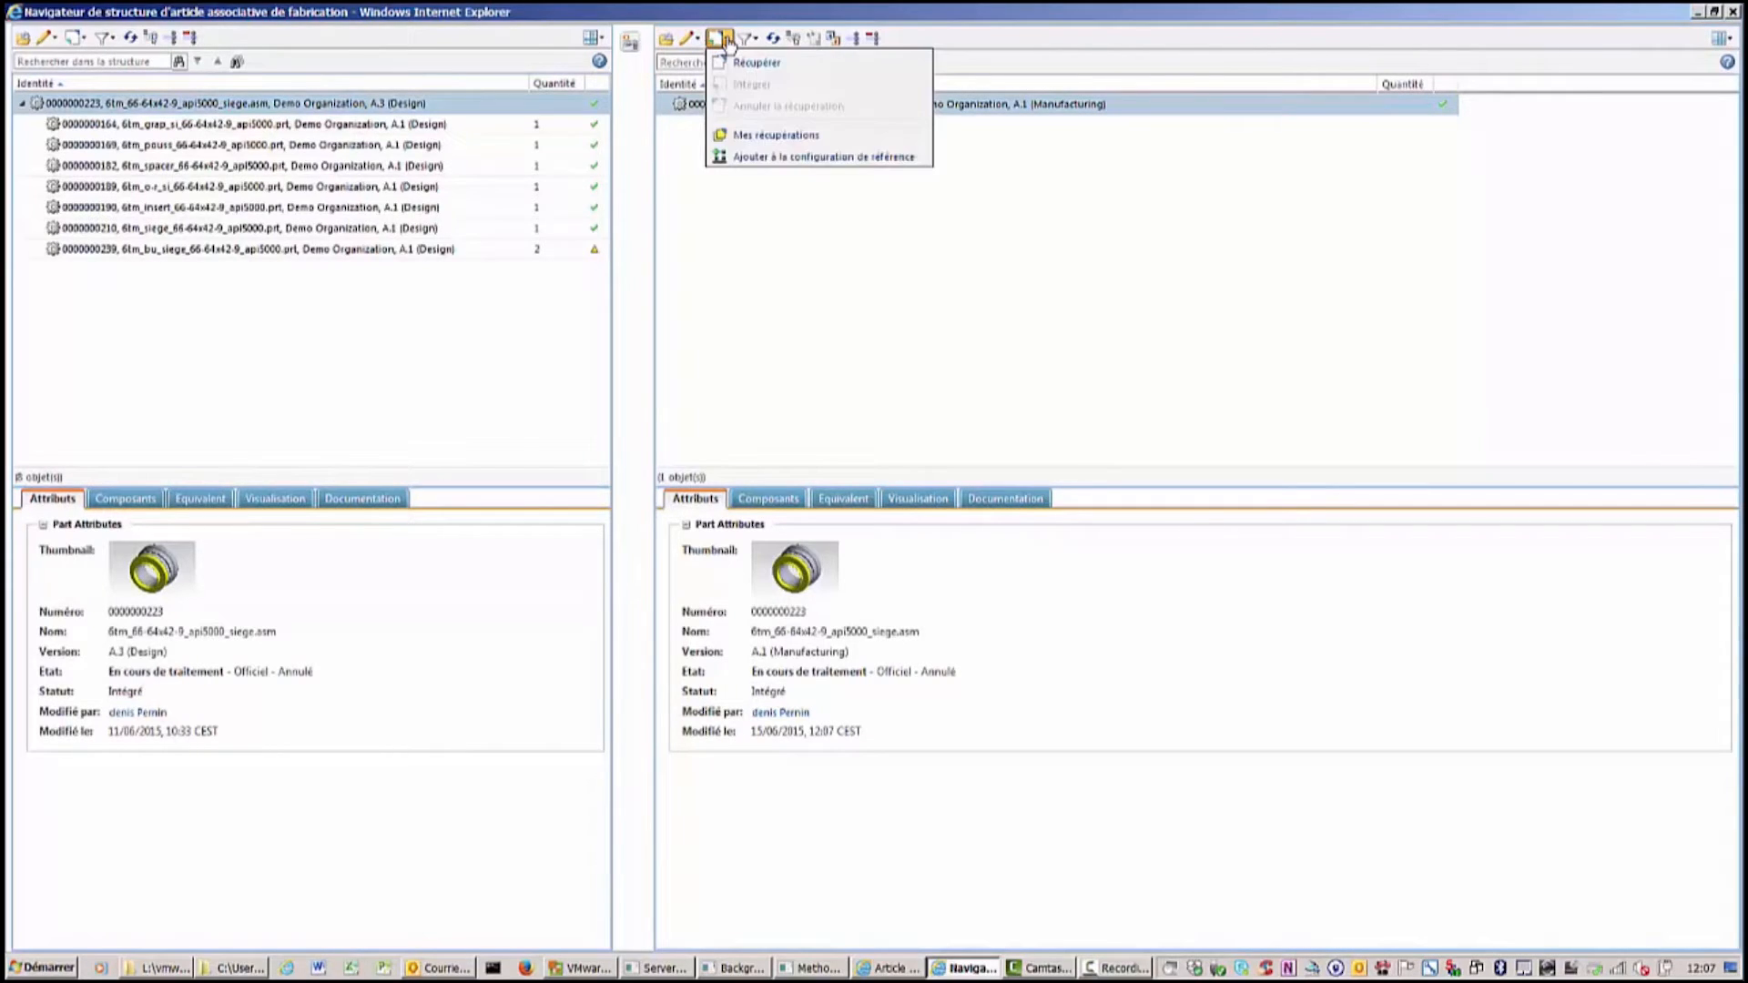
{"action": "left_click", "coordinate": [736, 62]}
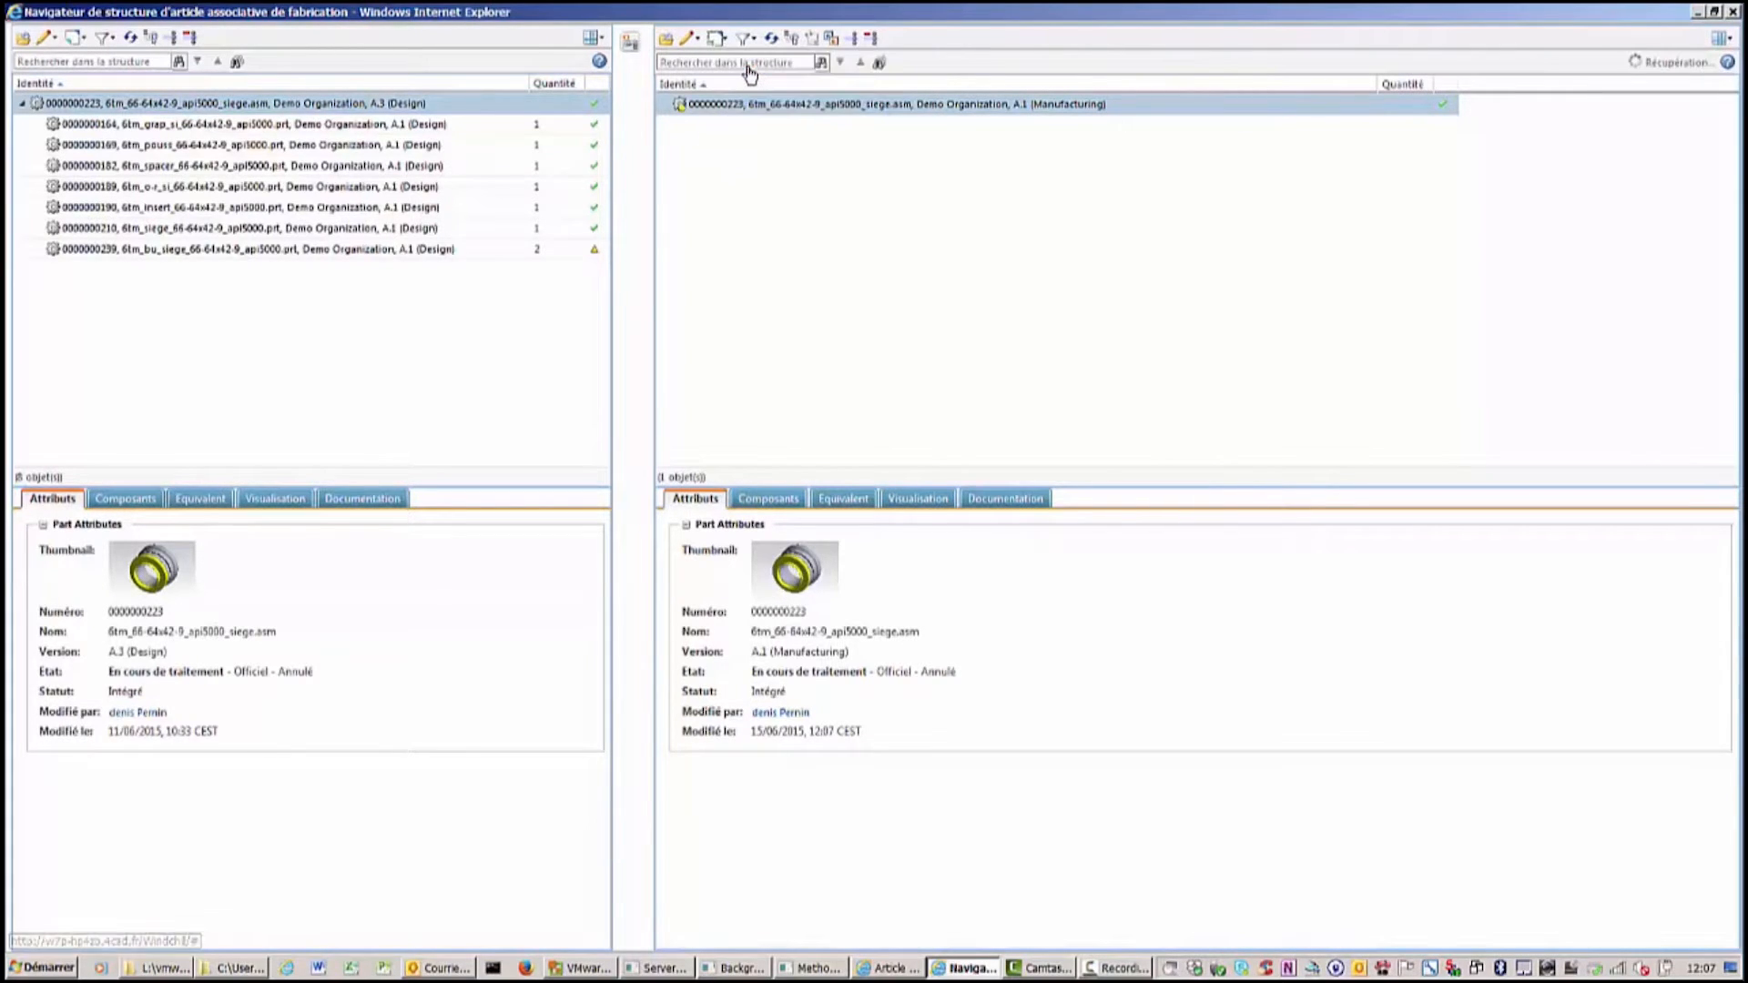
Insert a new Article part numbered test1000, named quincaillerie, with view Manufacturing, under the manufacturing root.
{"action": "left_click", "coordinate": [688, 38]}
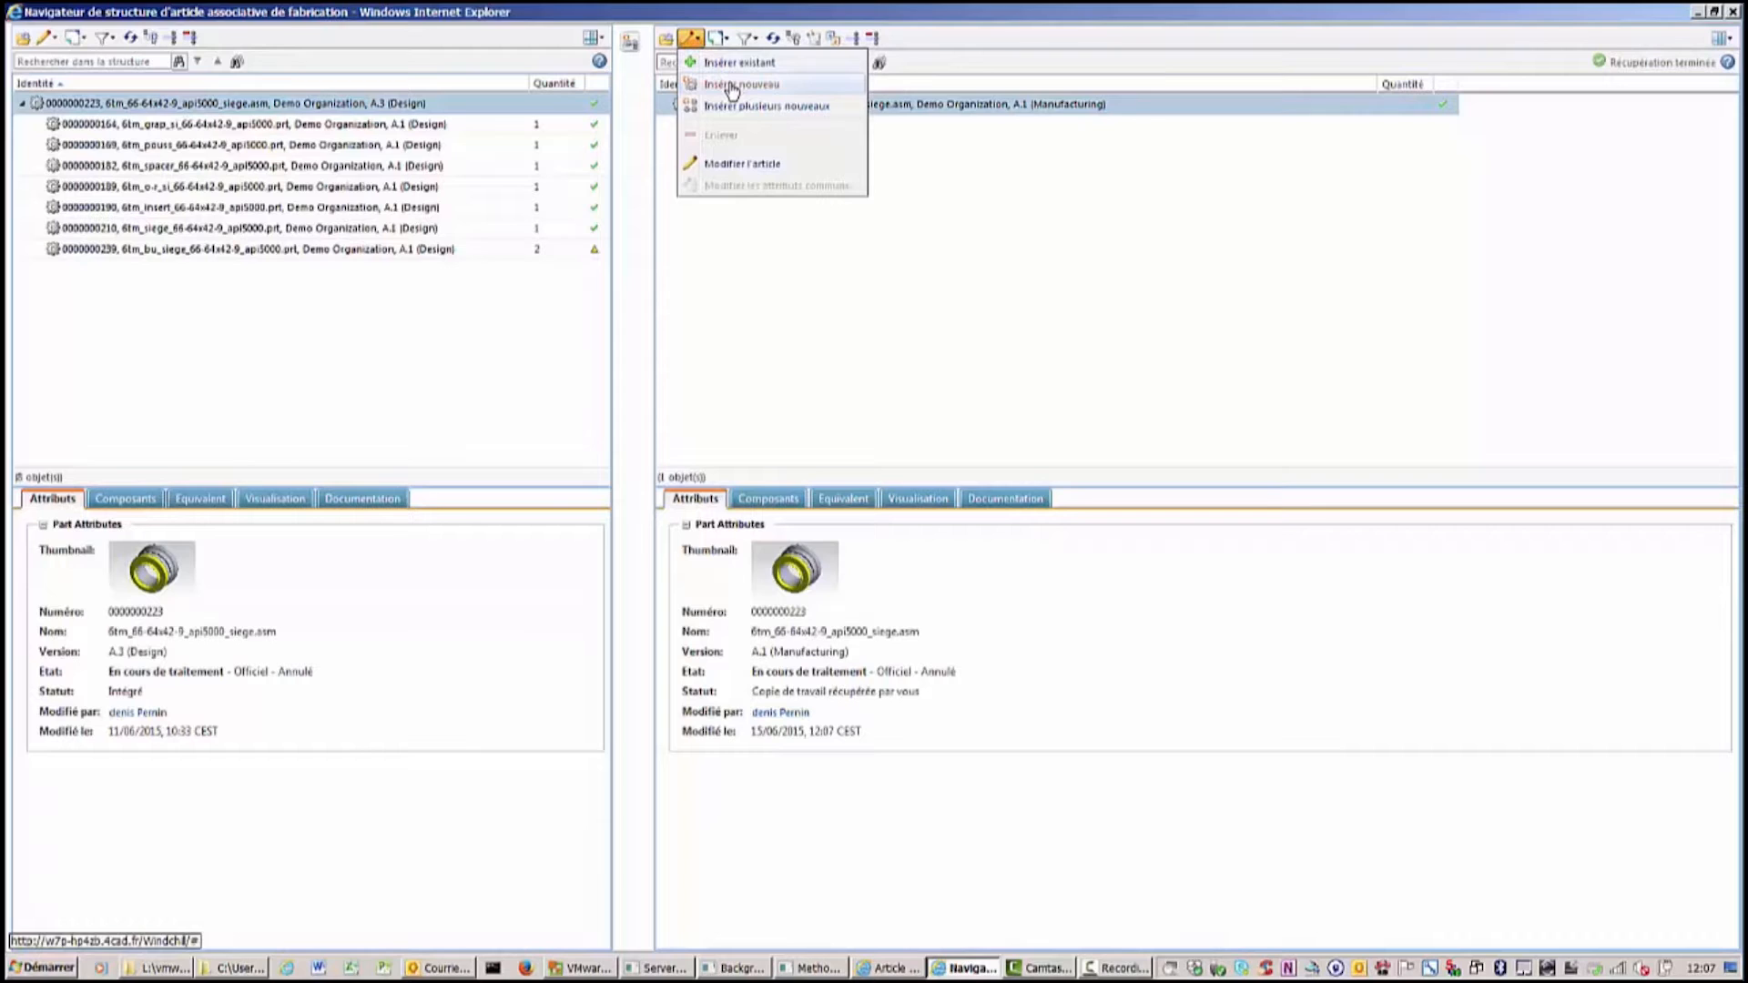
{"action": "left_click", "coordinate": [733, 86]}
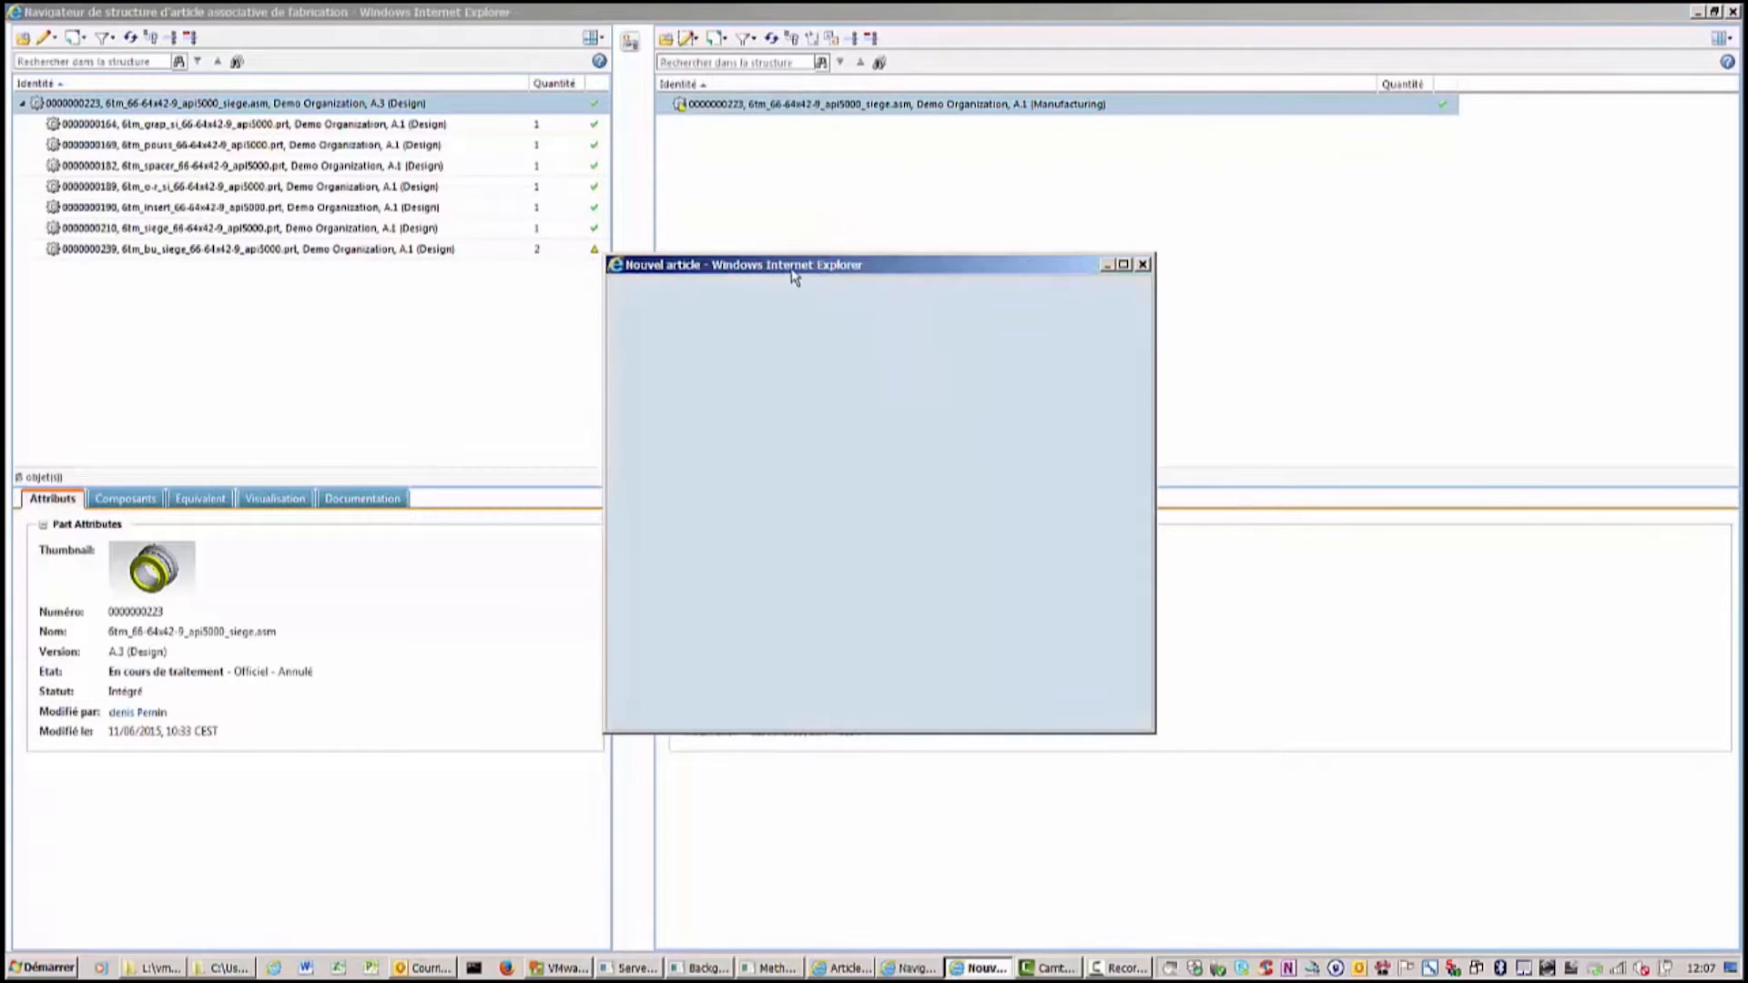
{"action": "left_click_drag", "start_coordinate": [792, 271], "coordinate": [1072, 267]}
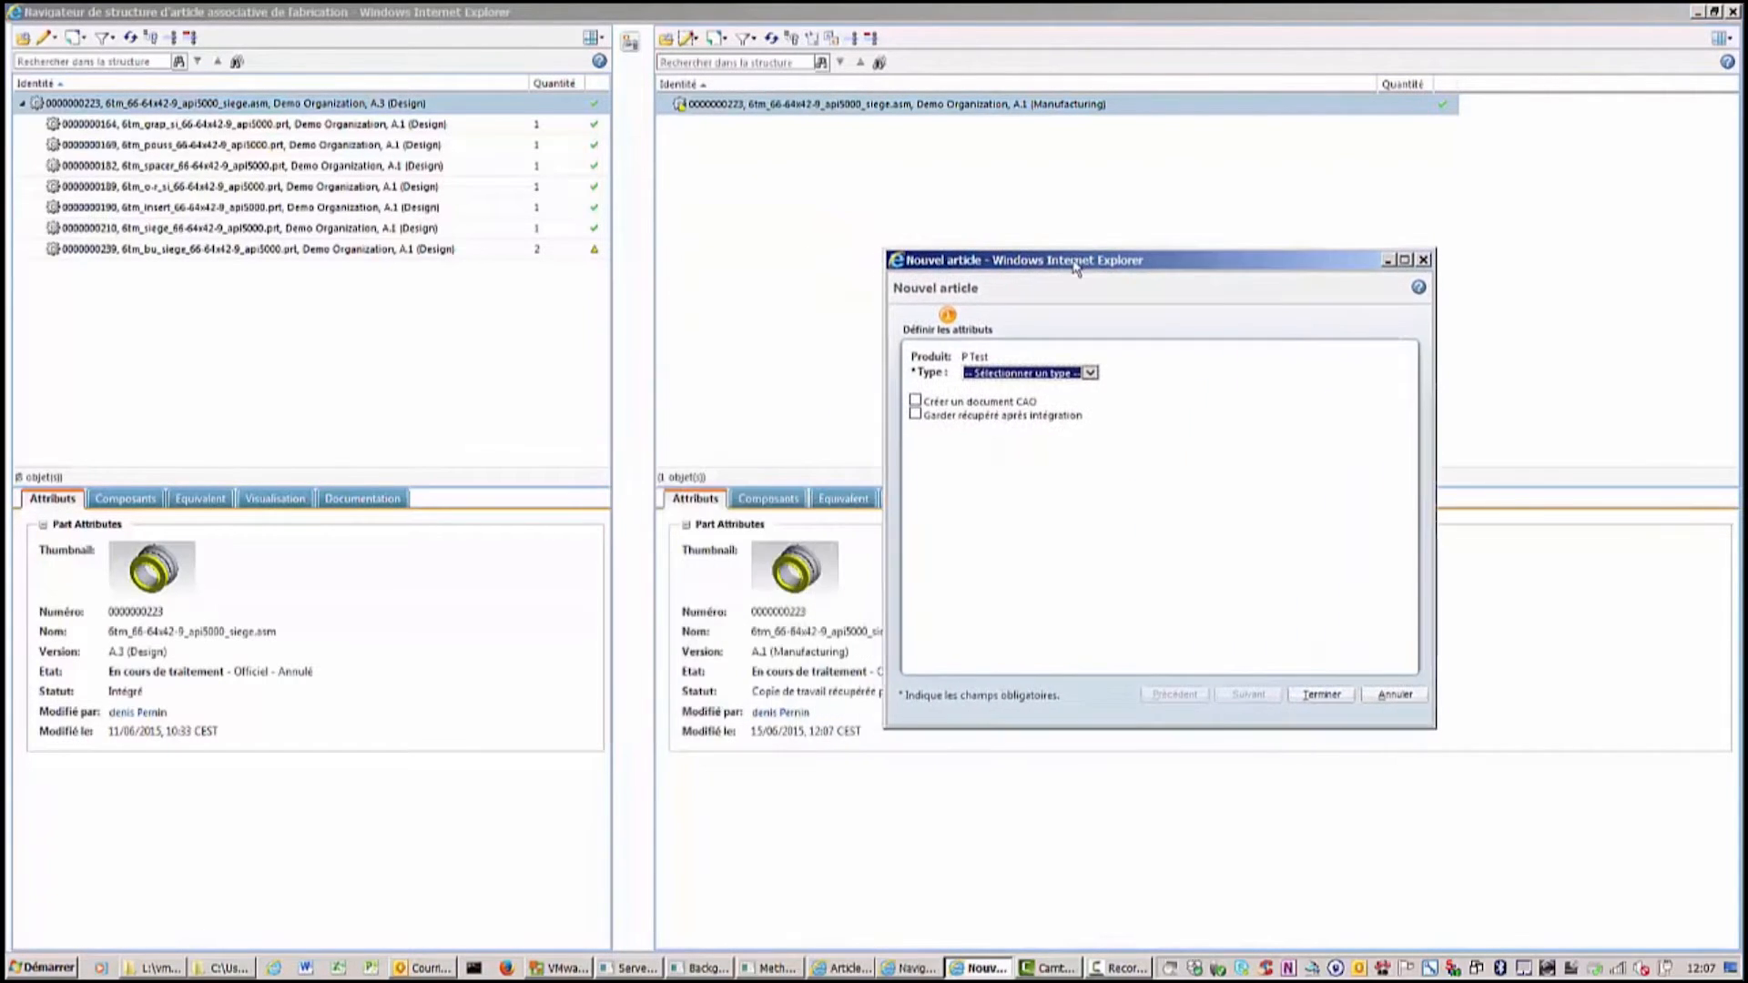
{"action": "left_click", "coordinate": [1088, 373]}
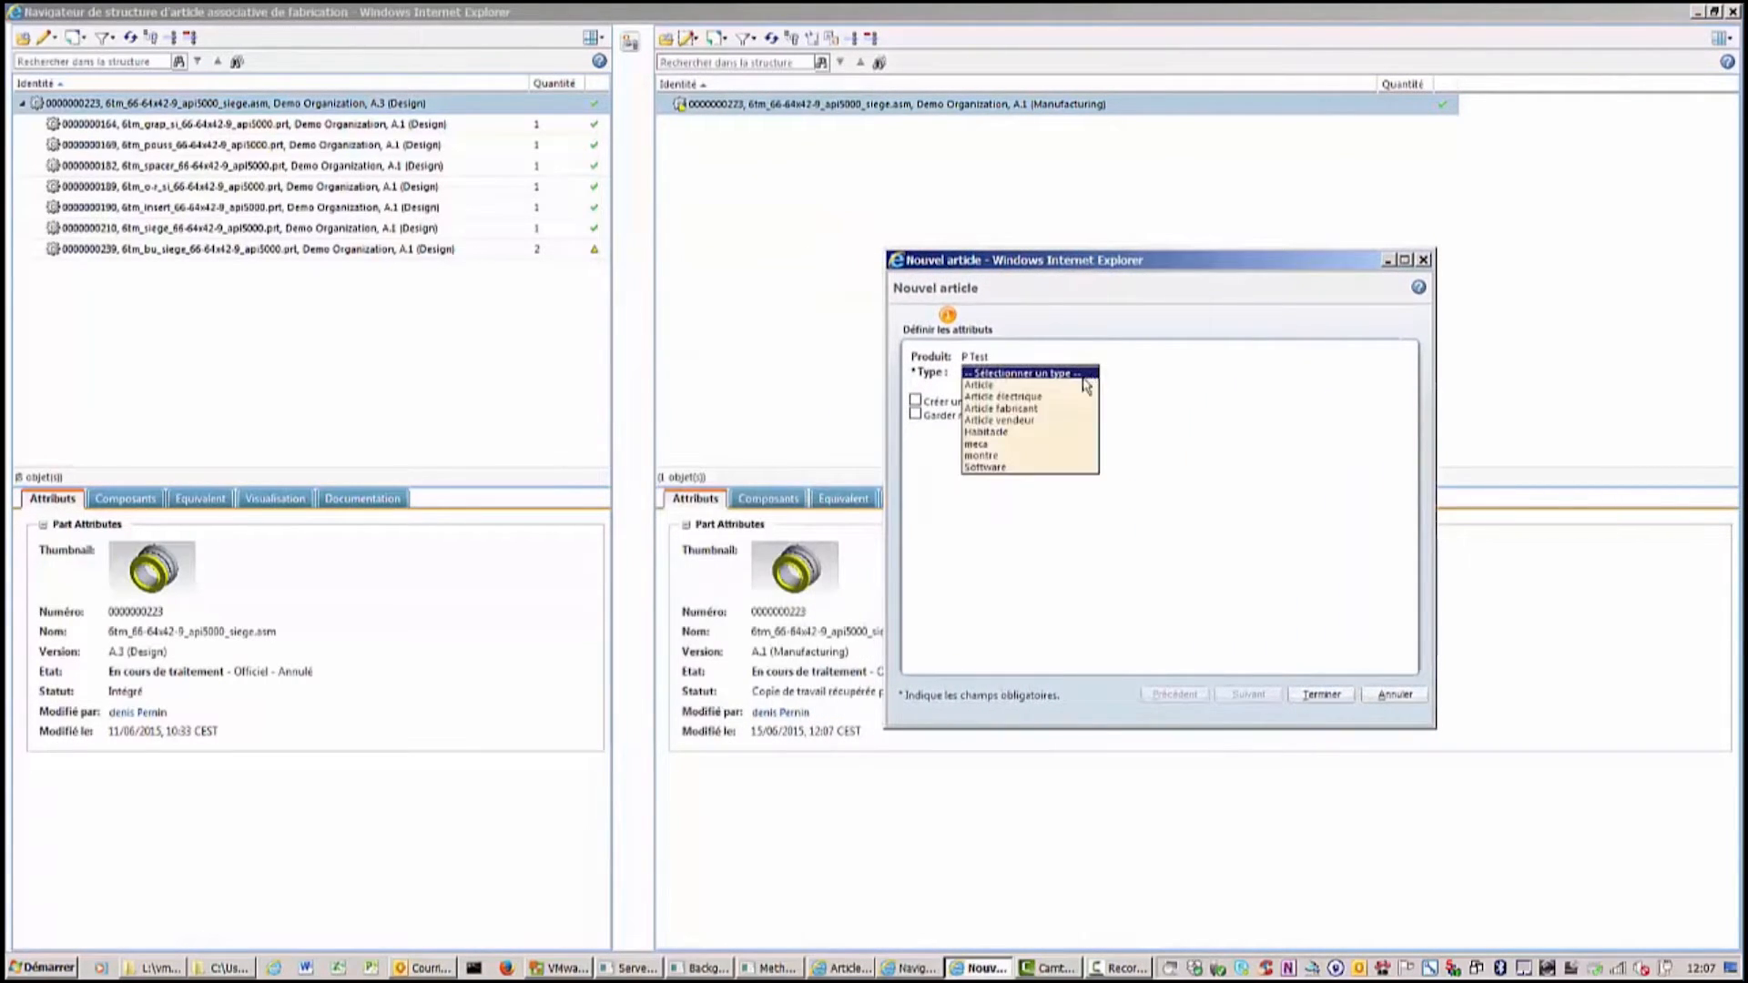
{"action": "left_click", "coordinate": [1013, 385]}
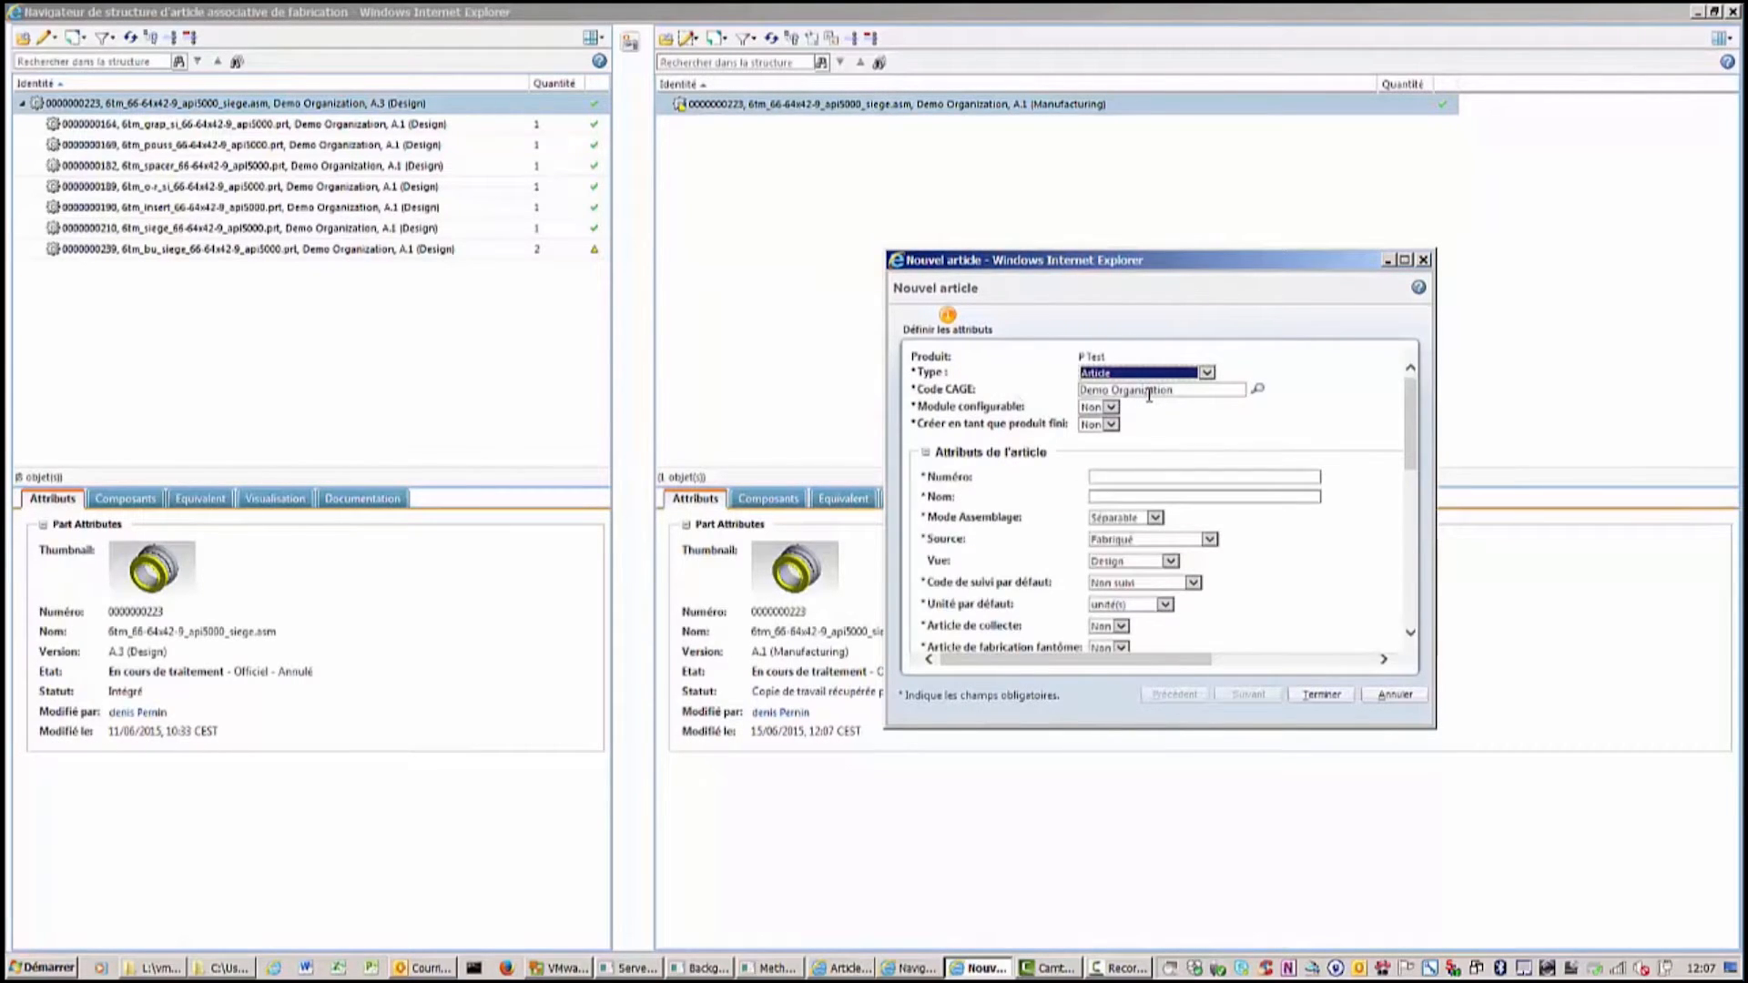
{"action": "left_click", "coordinate": [1107, 477]}
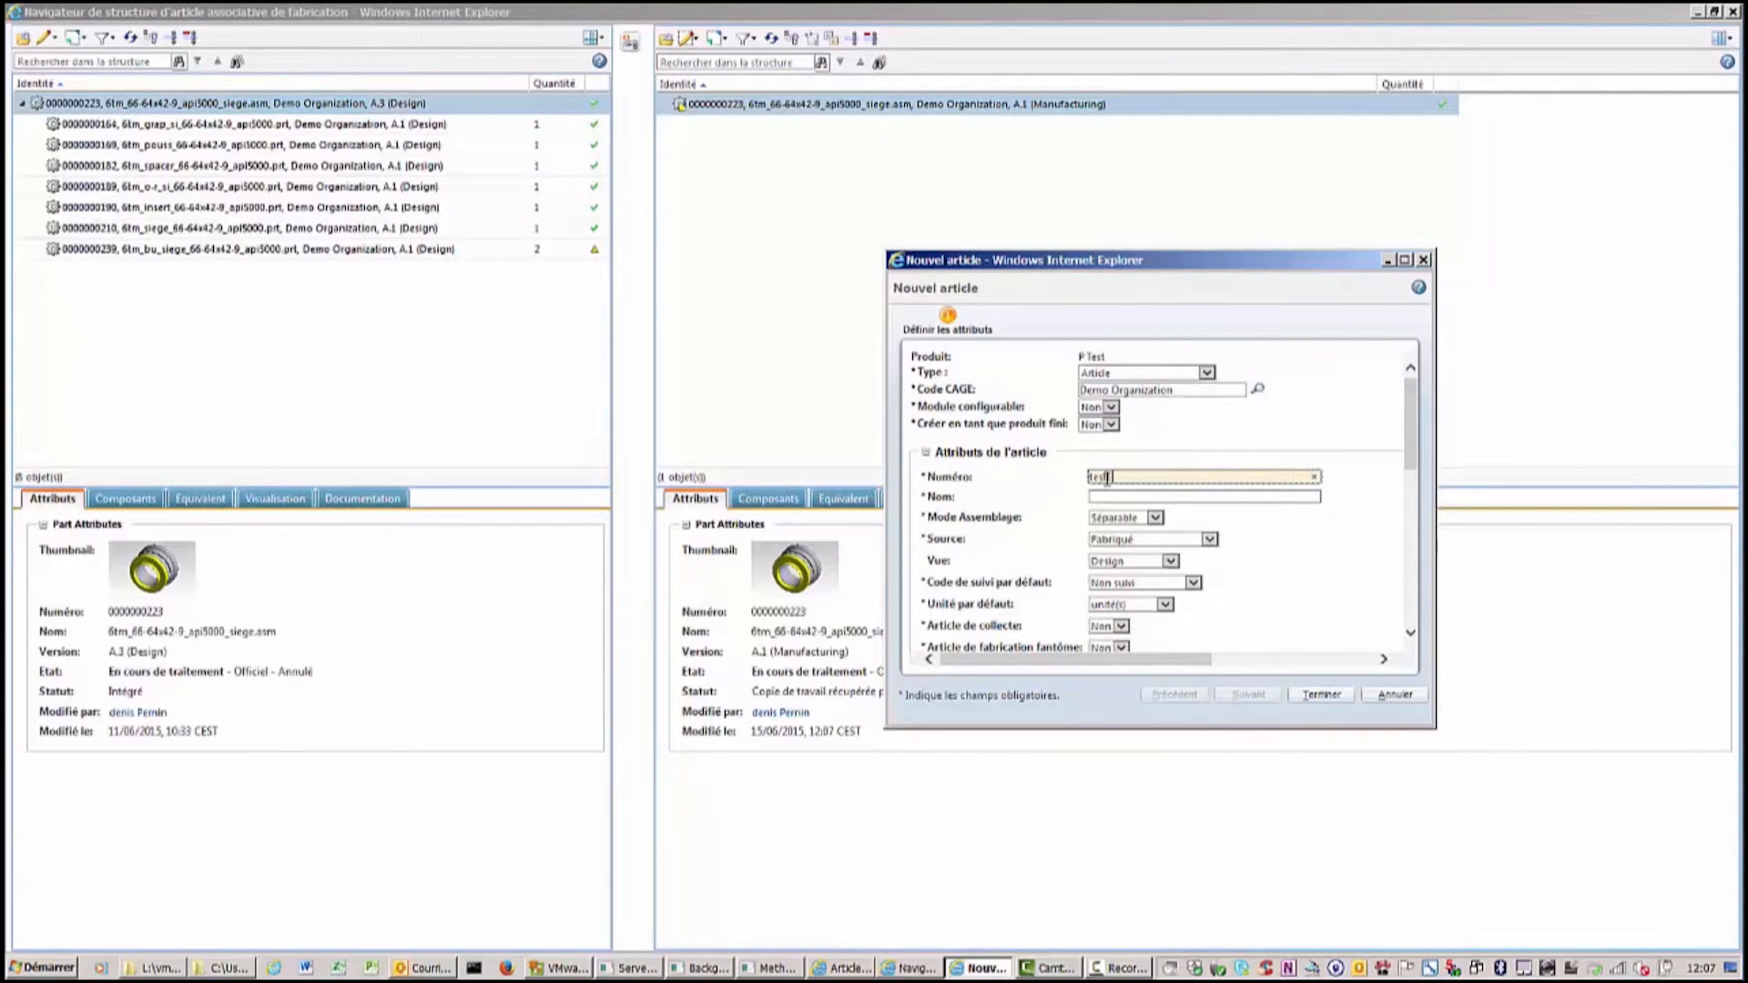
{"action": "type", "text": "test1000"}
{"action": "left_click", "coordinate": [1106, 497]}
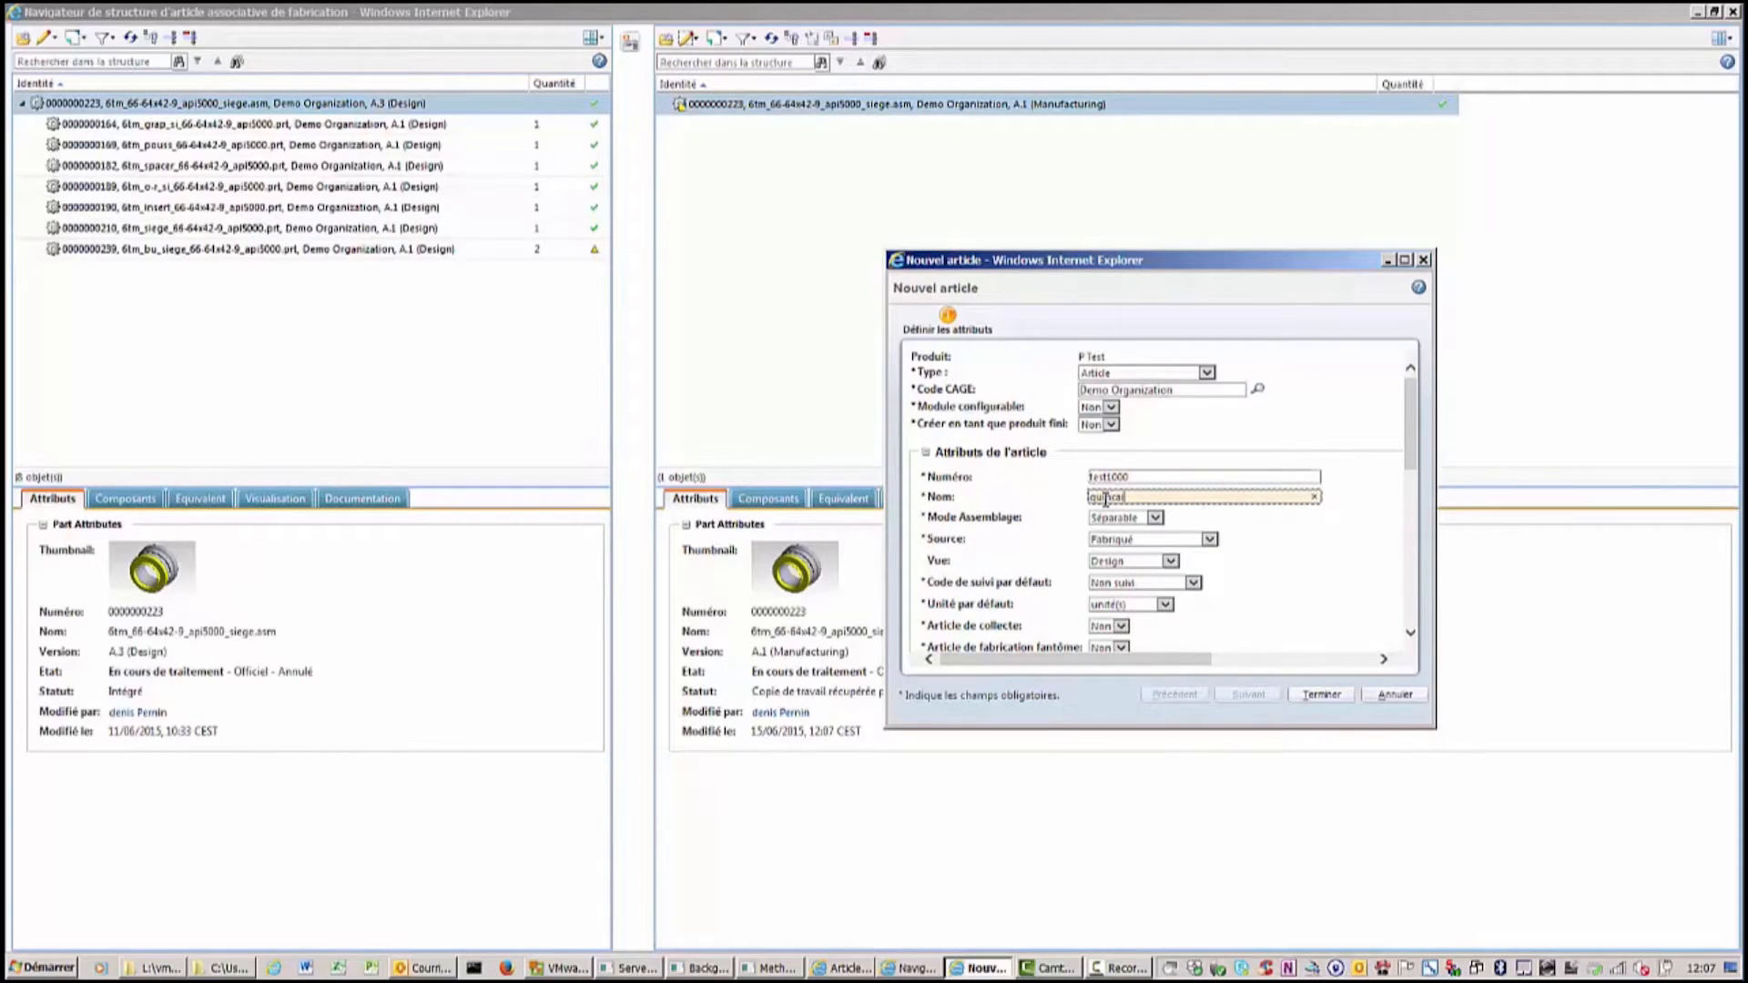
{"action": "type", "text": "quincaillerie"}
{"action": "left_click", "coordinate": [1148, 561]}
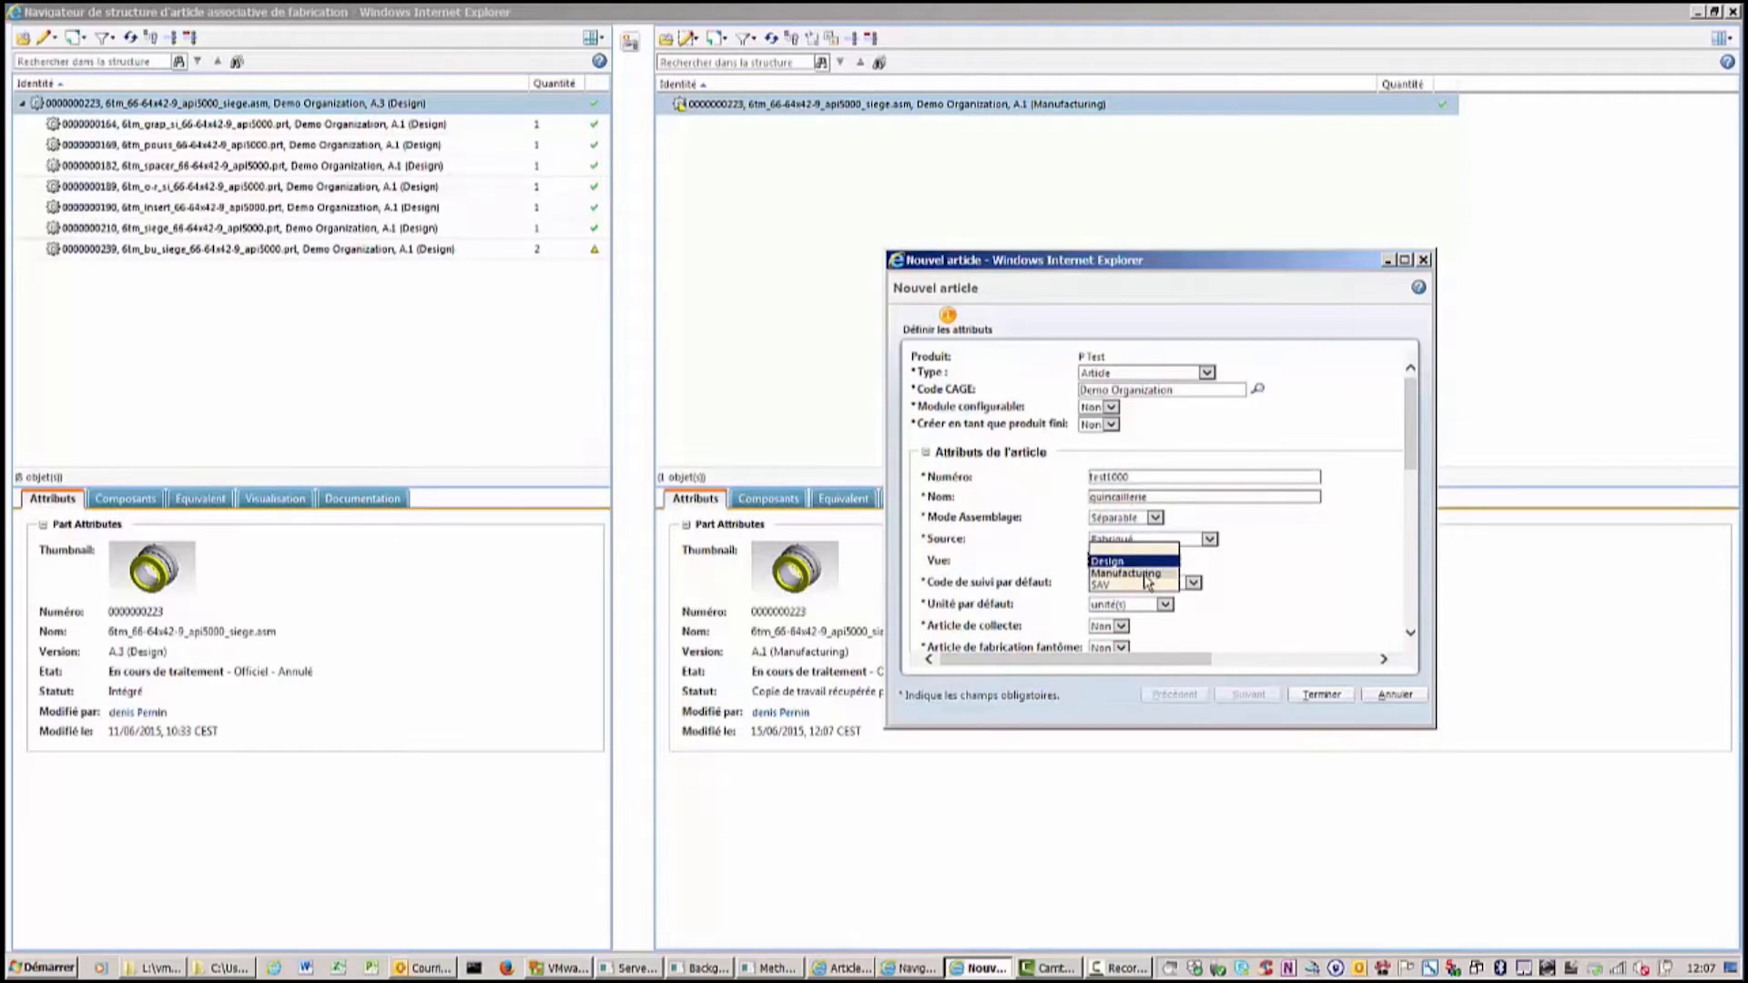
{"action": "left_click", "coordinate": [1148, 585]}
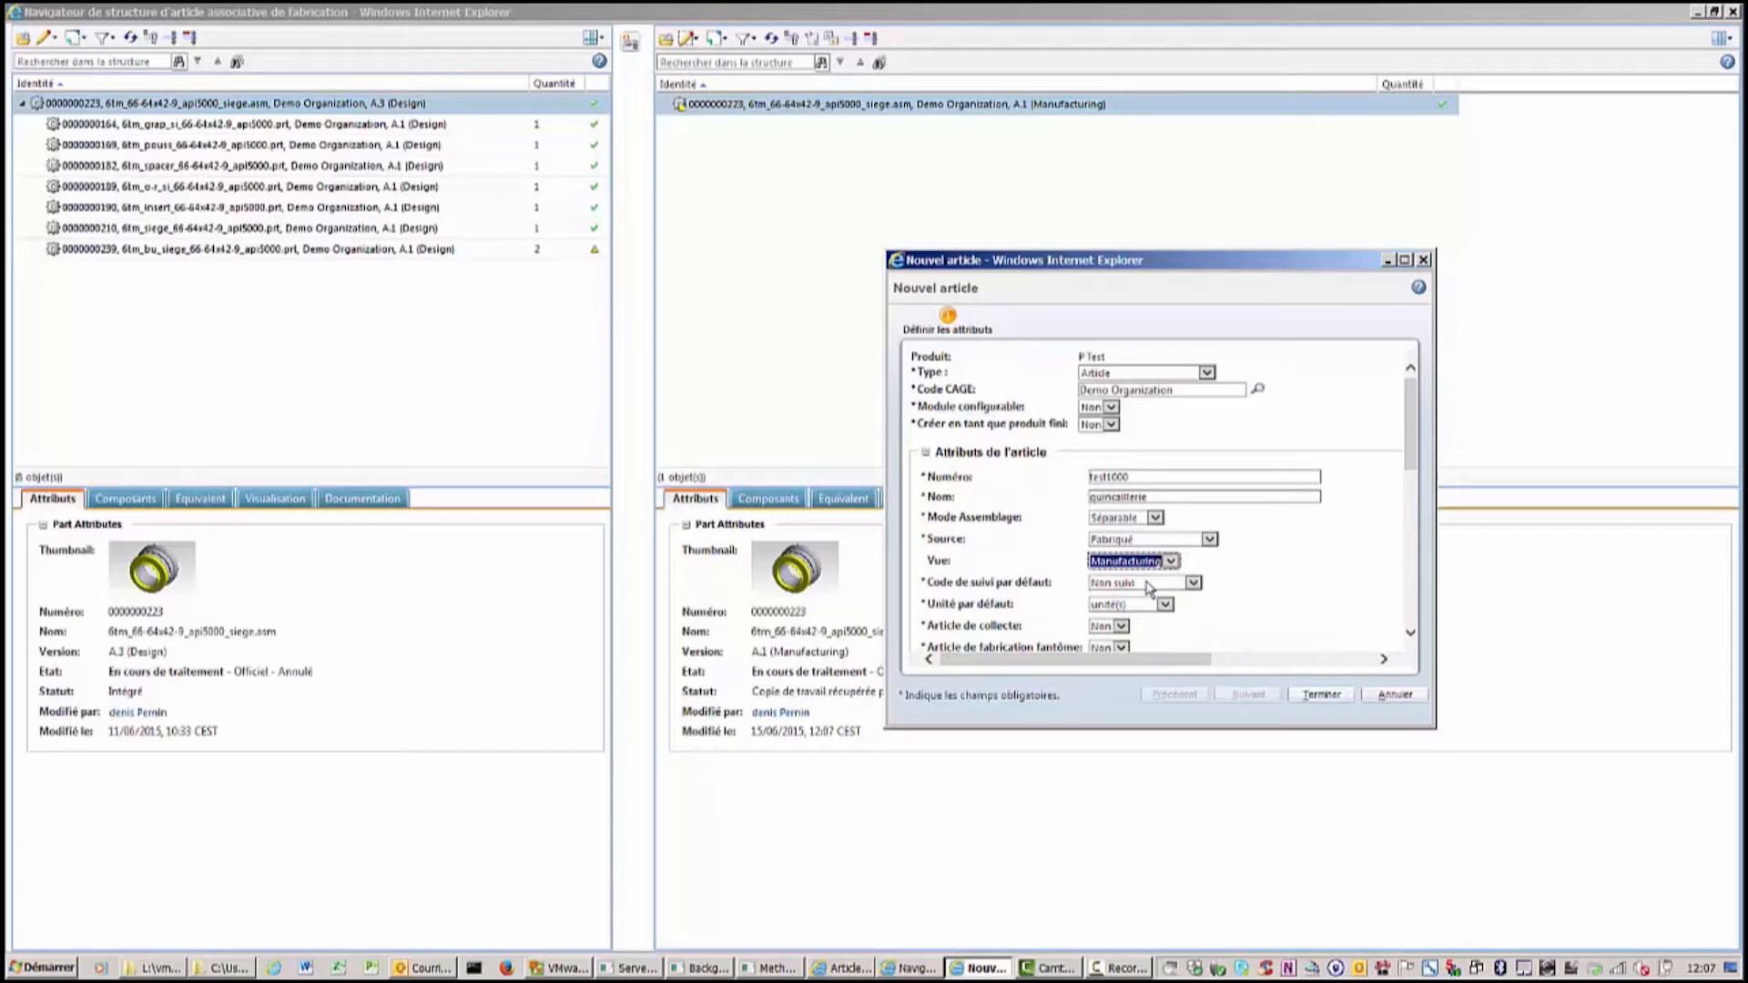
{"action": "left_click", "coordinate": [1322, 696]}
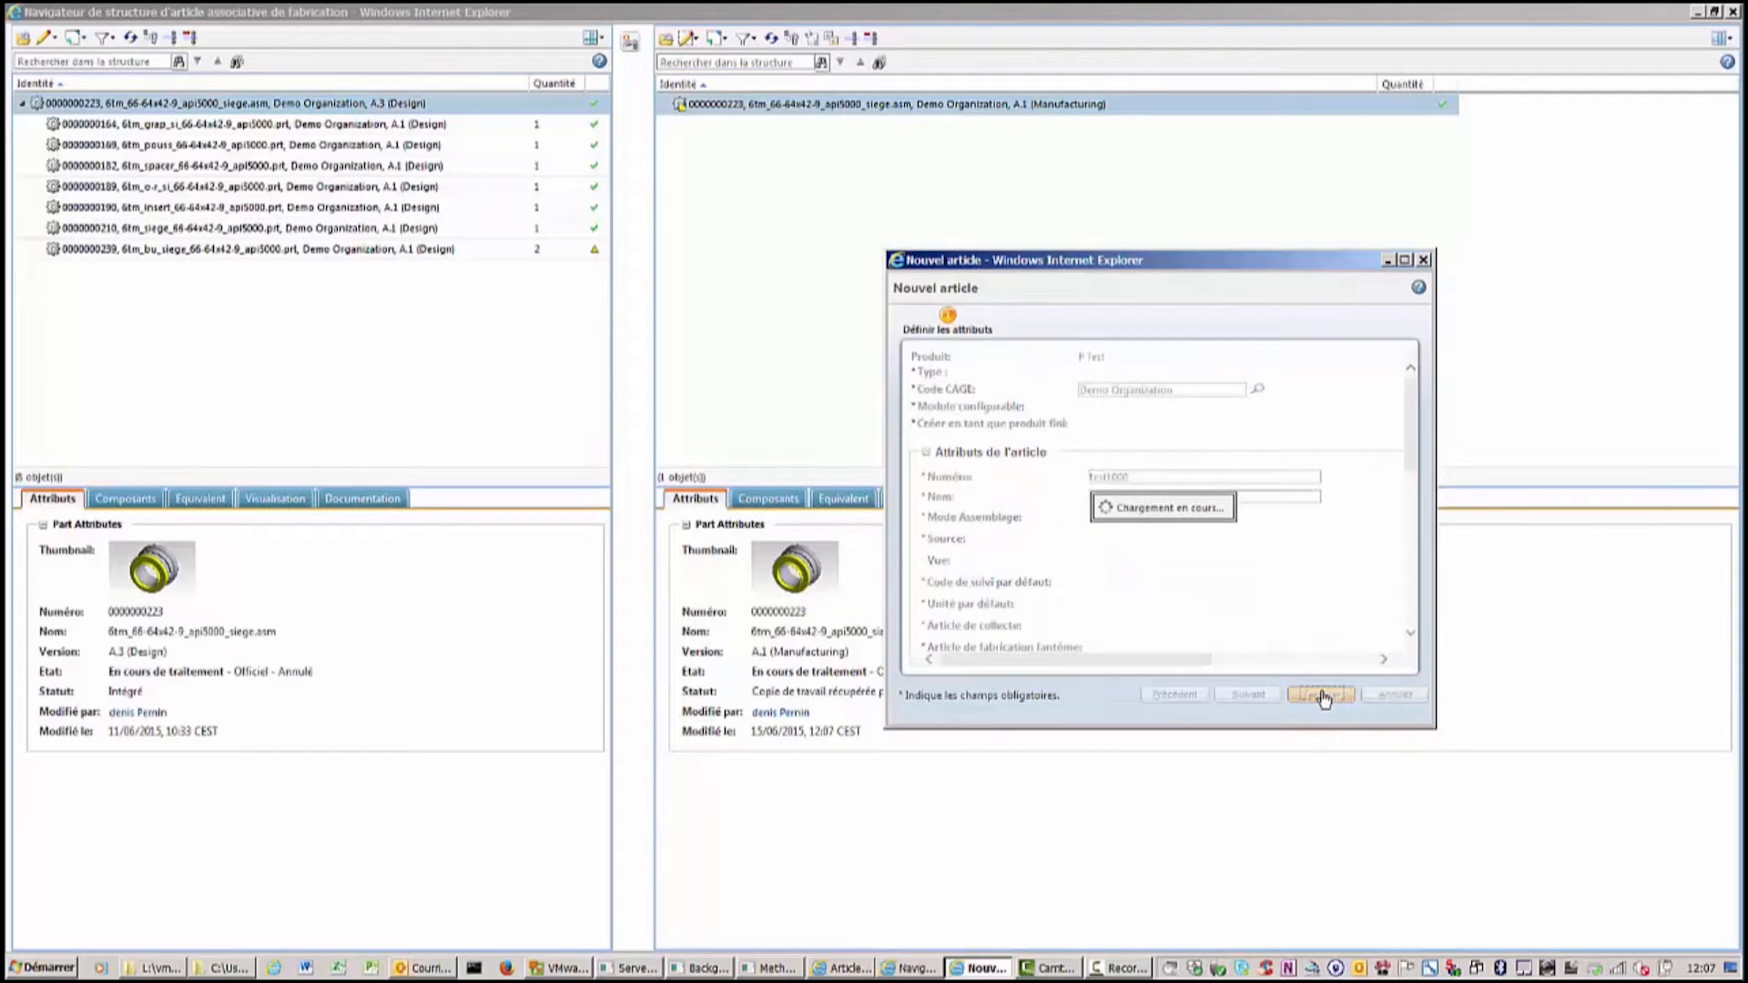
Insert a new Article part numbered test2000, named gauche, with view Manufacturing, under the manufacturing root.
{"action": "left_click", "coordinate": [694, 38]}
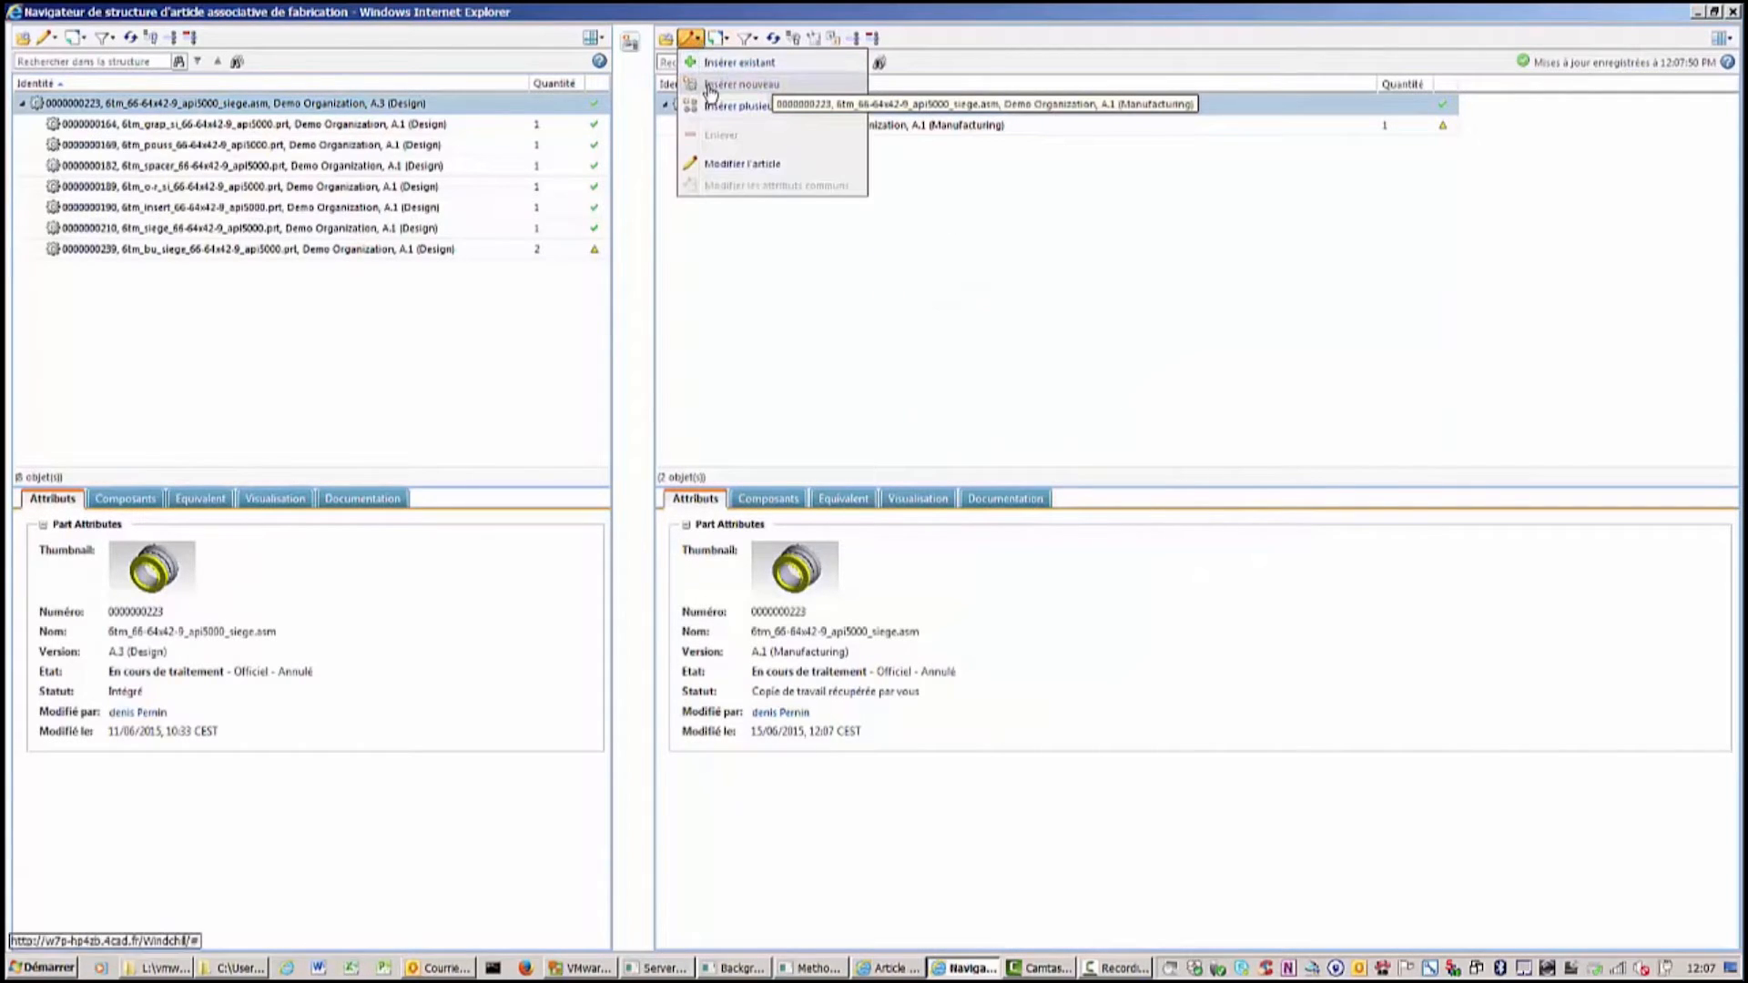
{"action": "left_click", "coordinate": [739, 86]}
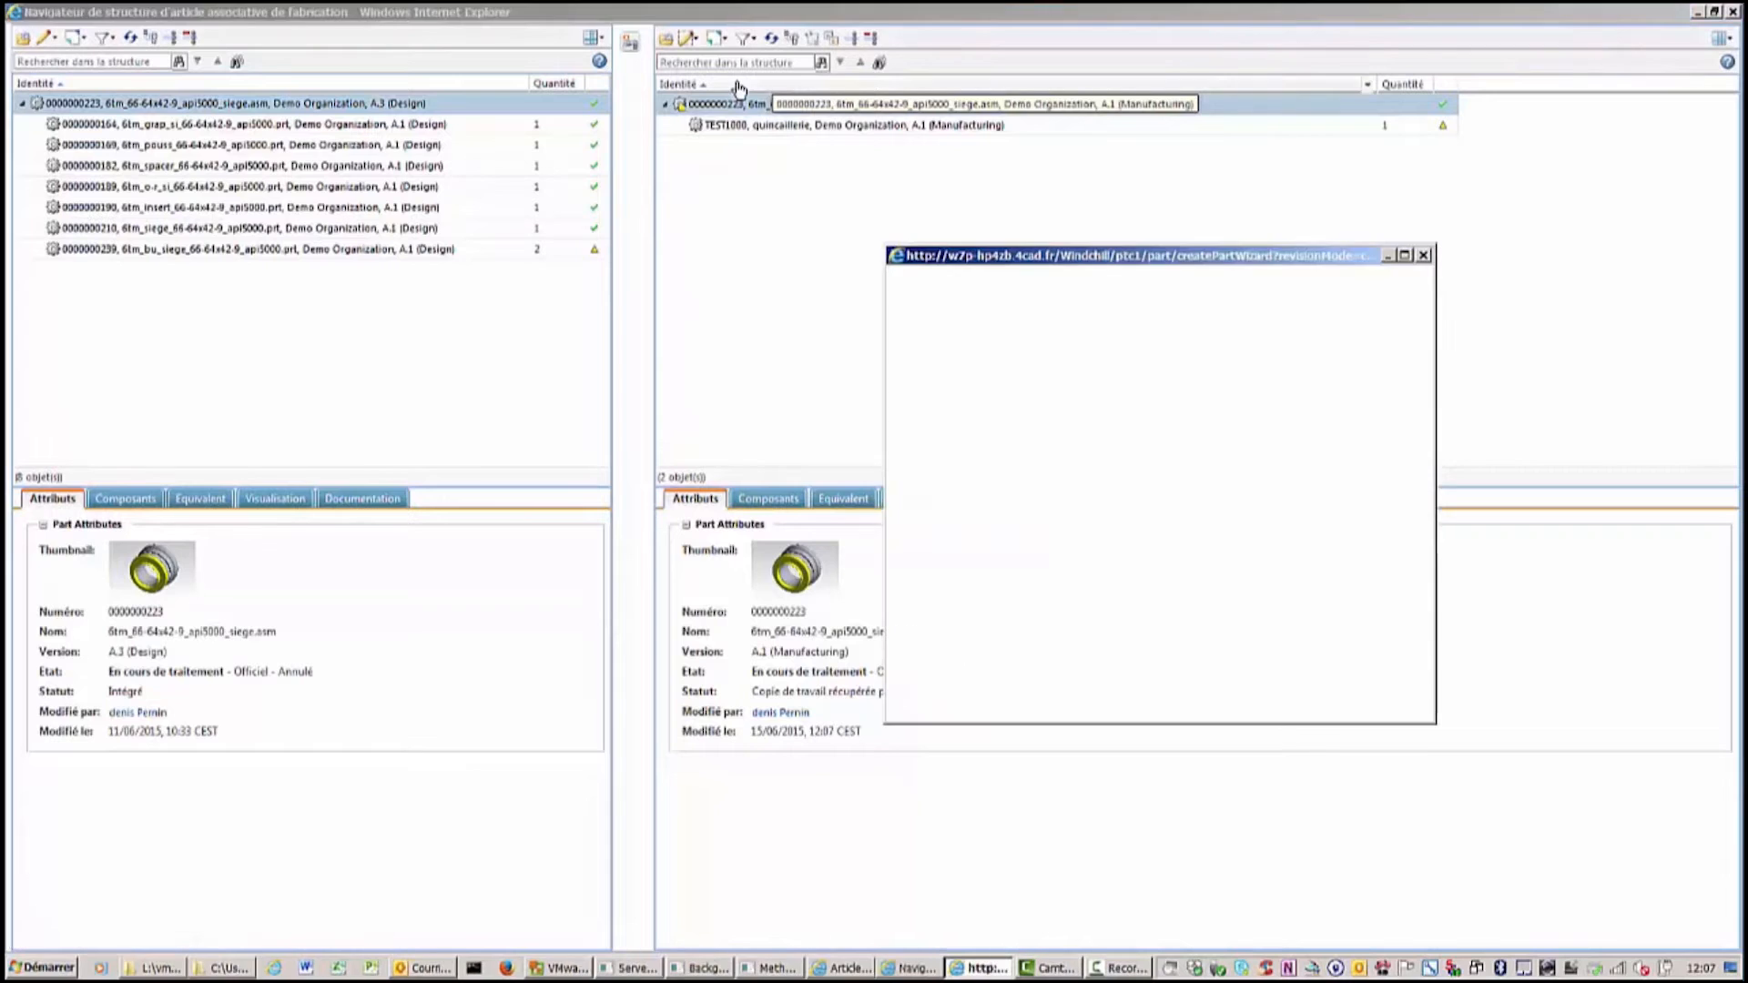
{"action": "left_click", "coordinate": [1090, 368]}
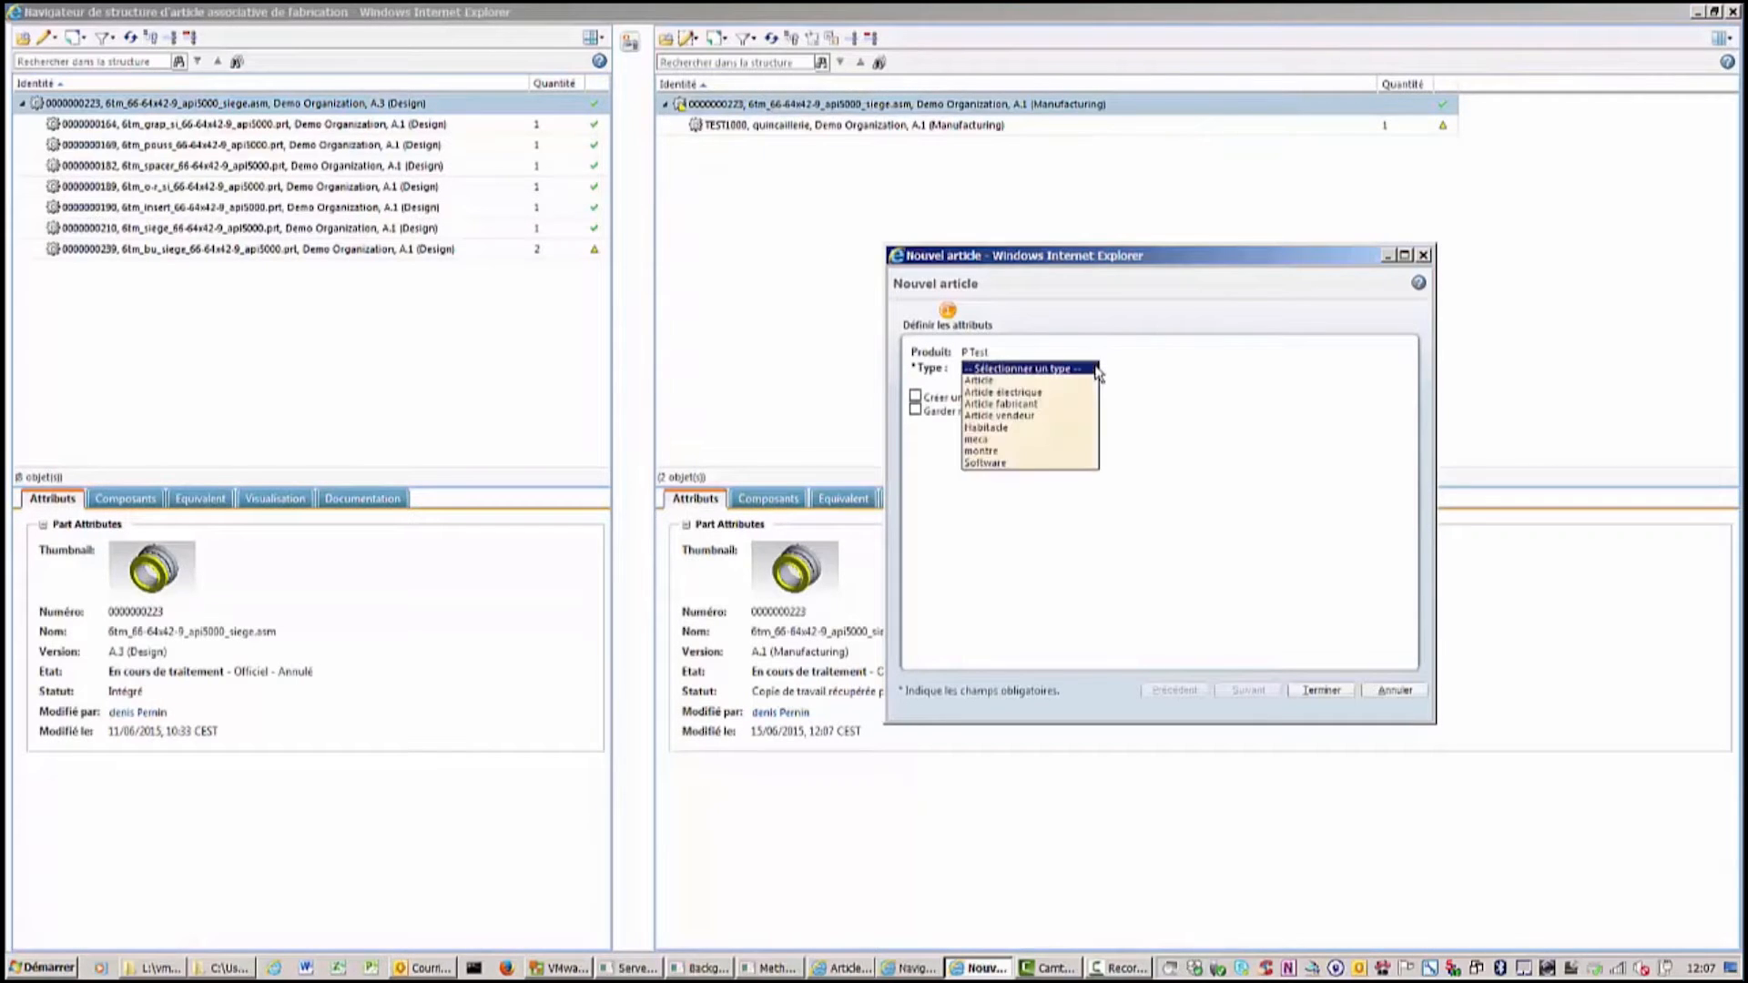
{"action": "left_click", "coordinate": [1022, 383]}
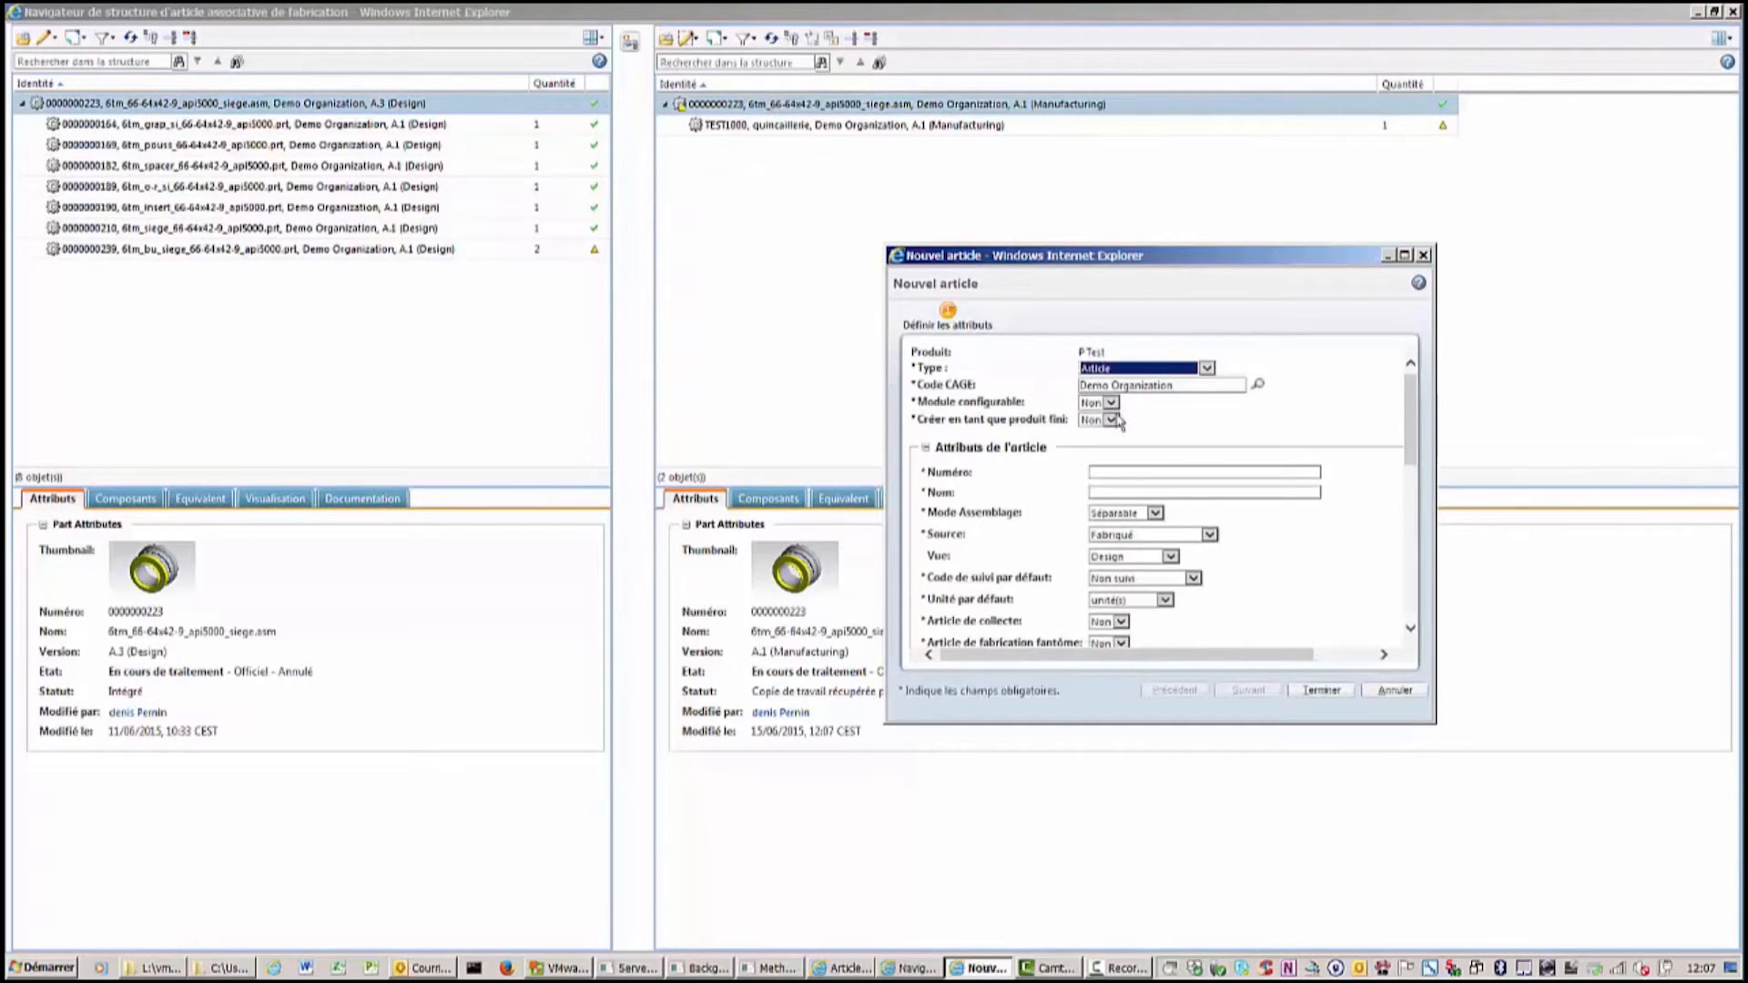
{"action": "left_click", "coordinate": [1108, 475]}
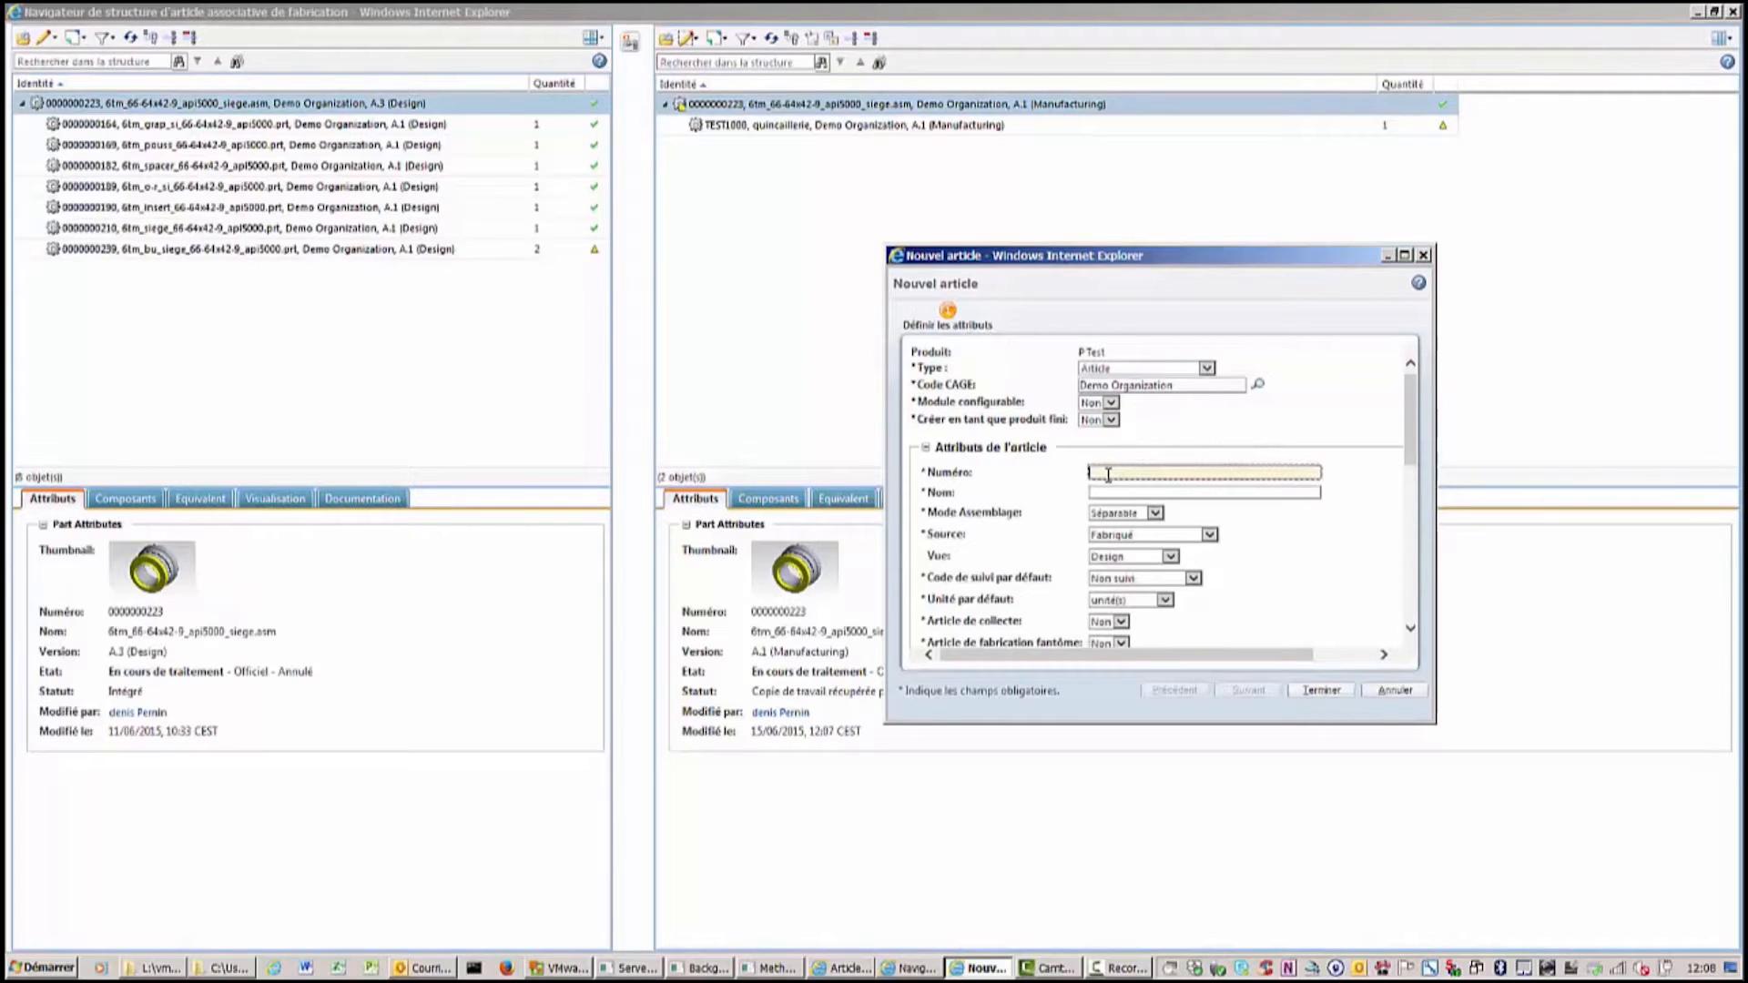
{"action": "type", "text": "test2000"}
{"action": "left_click", "coordinate": [1108, 490]}
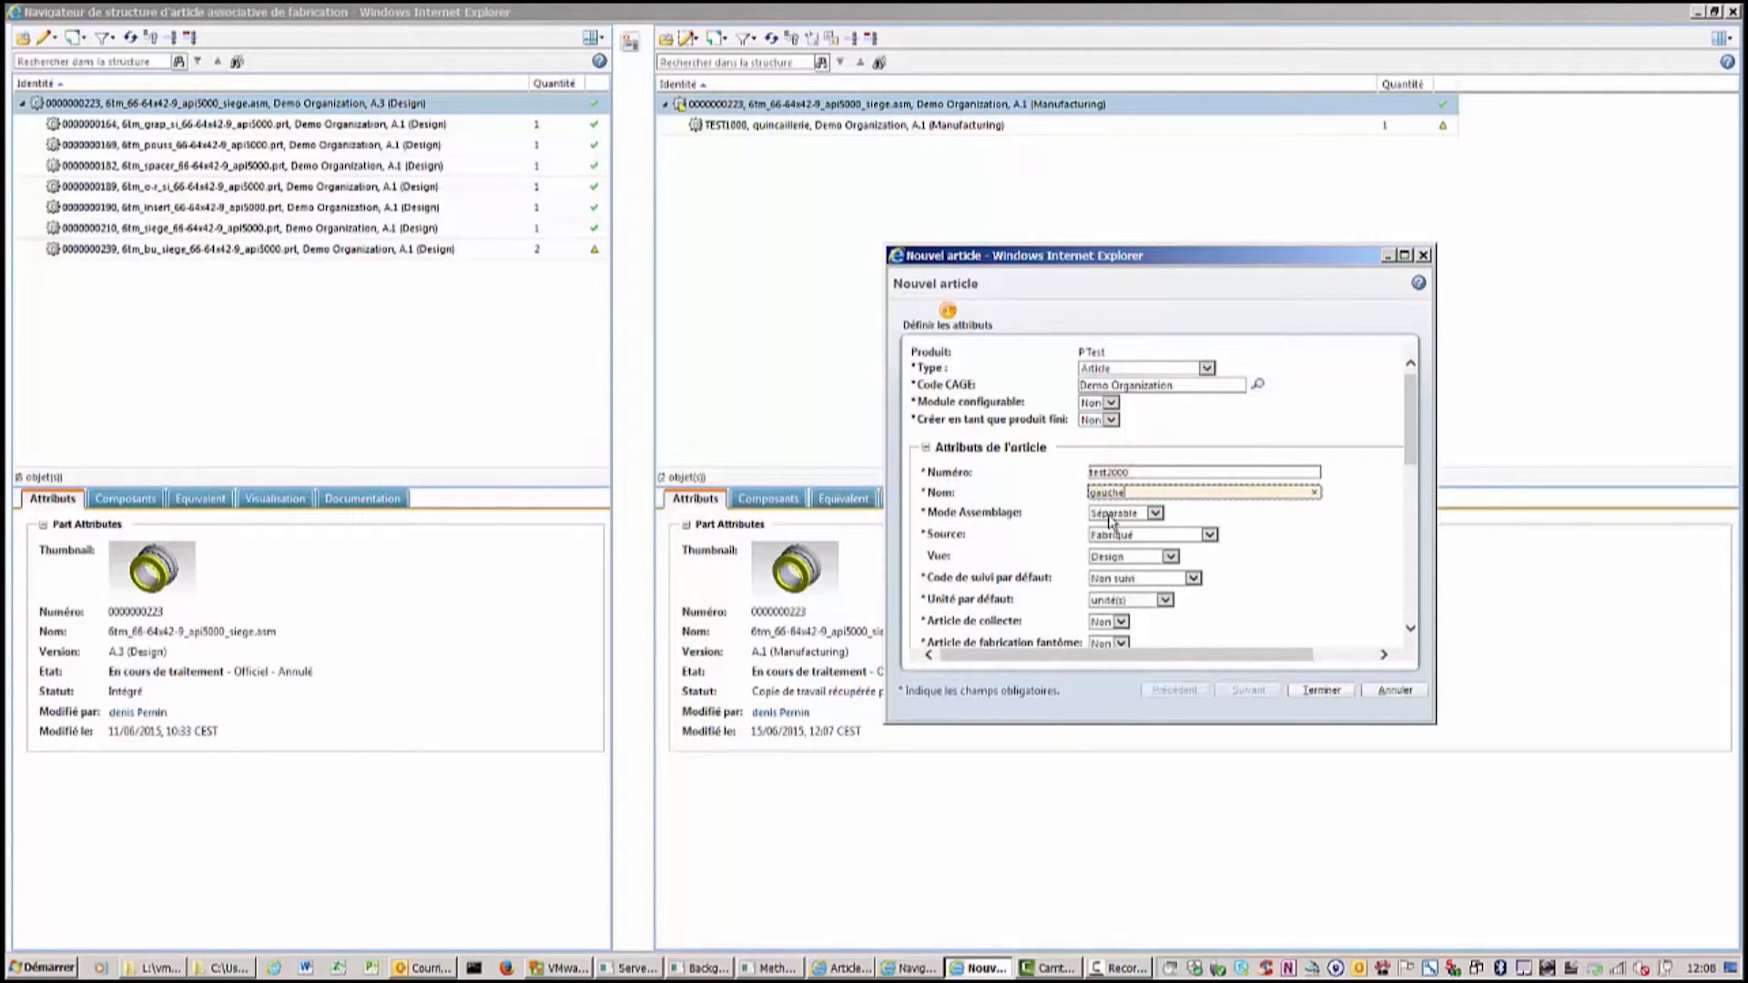
{"action": "left_click", "coordinate": [1116, 556]}
{"action": "left_click", "coordinate": [1124, 572]}
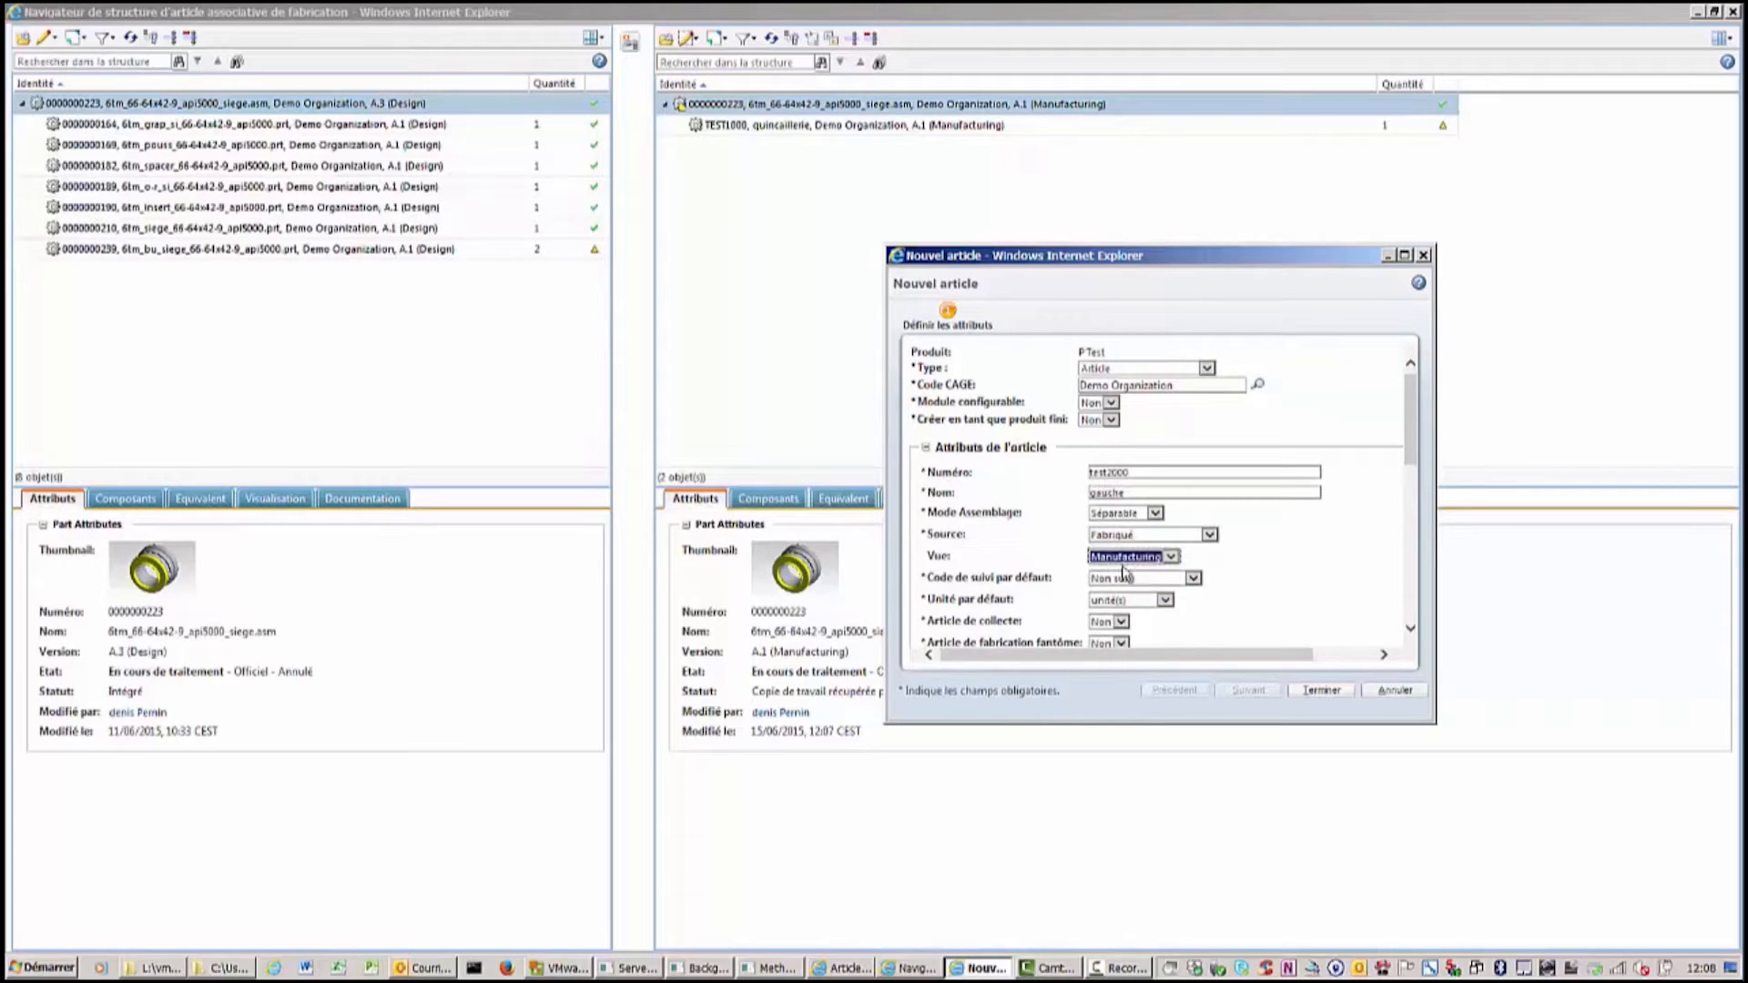
{"action": "left_click", "coordinate": [1324, 696]}
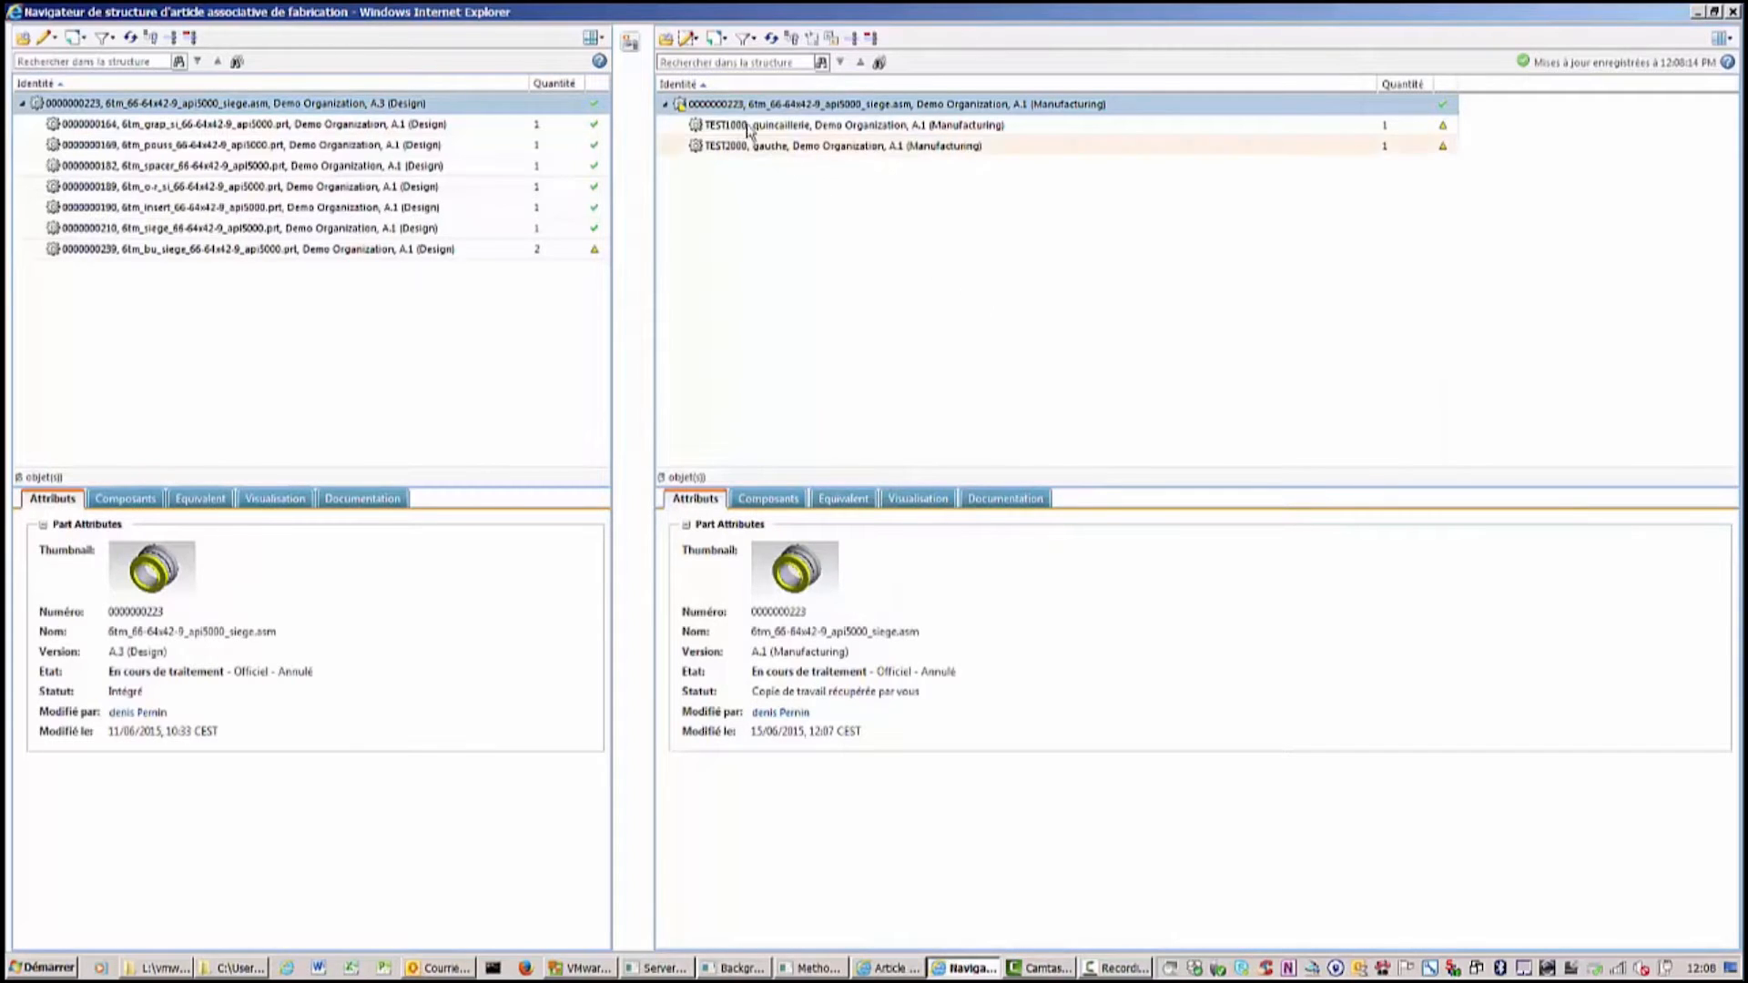
Insert a new Article part numbered test3000, named droite, with view Manufacturing, under the manufacturing root.
{"action": "left_click", "coordinate": [694, 40]}
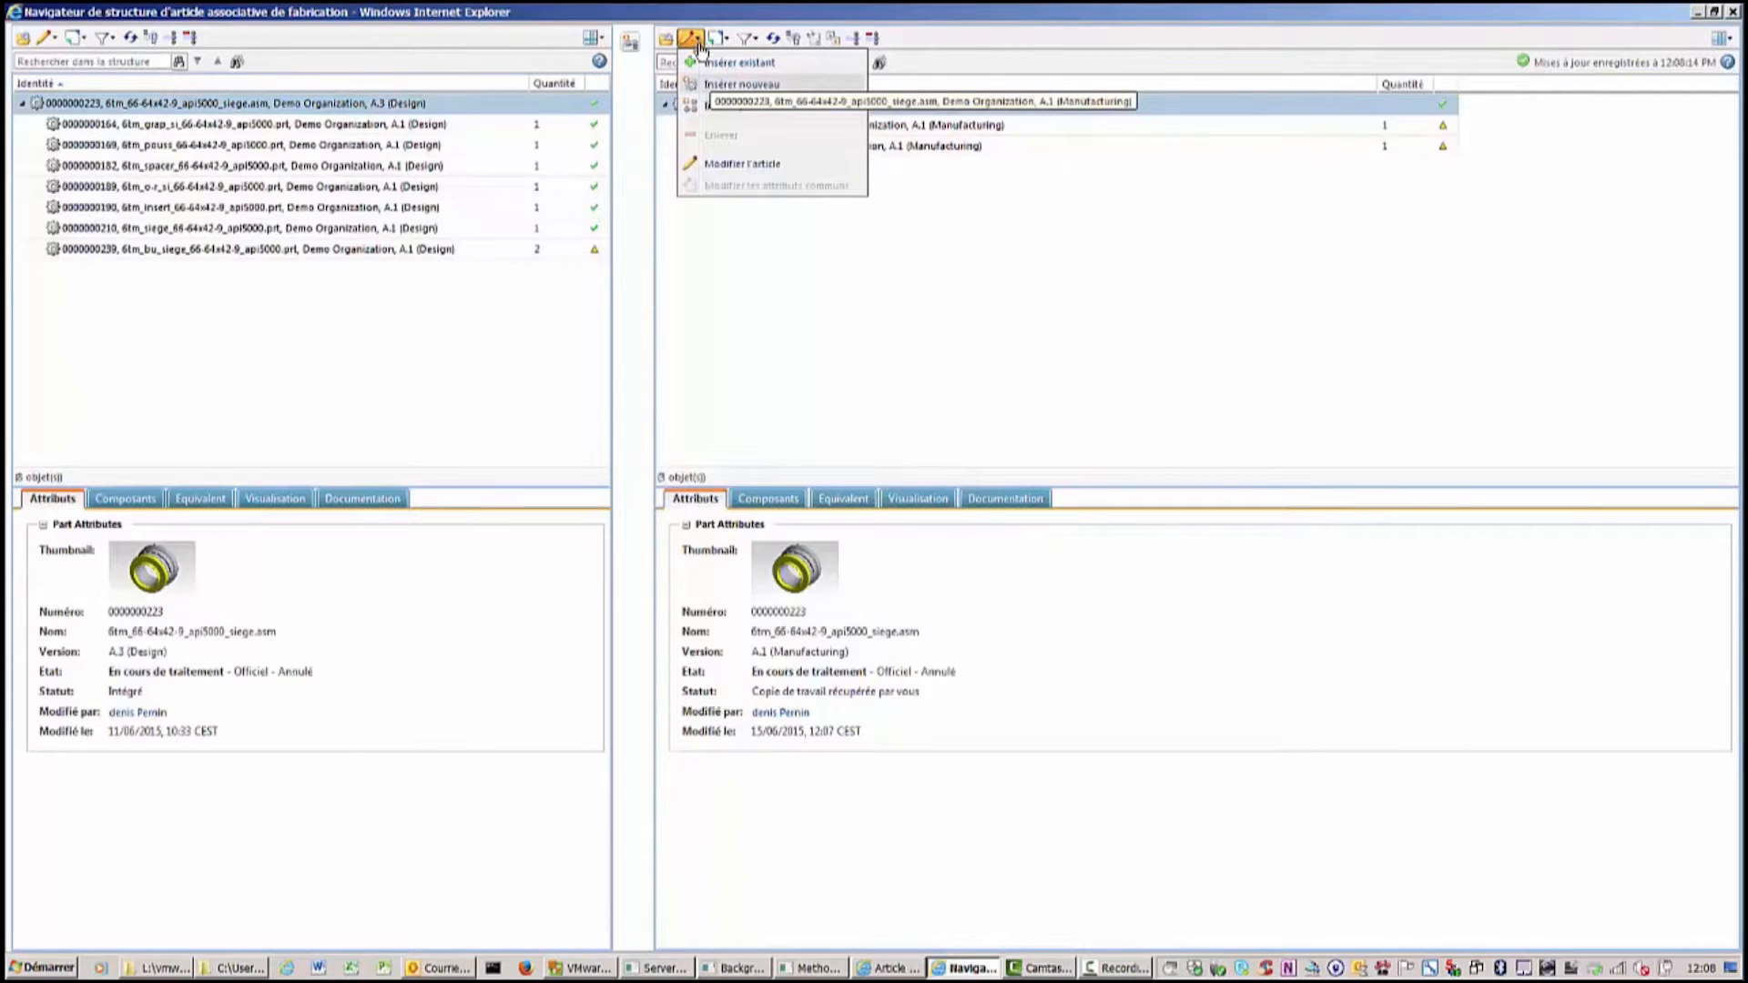
{"action": "left_click", "coordinate": [721, 85]}
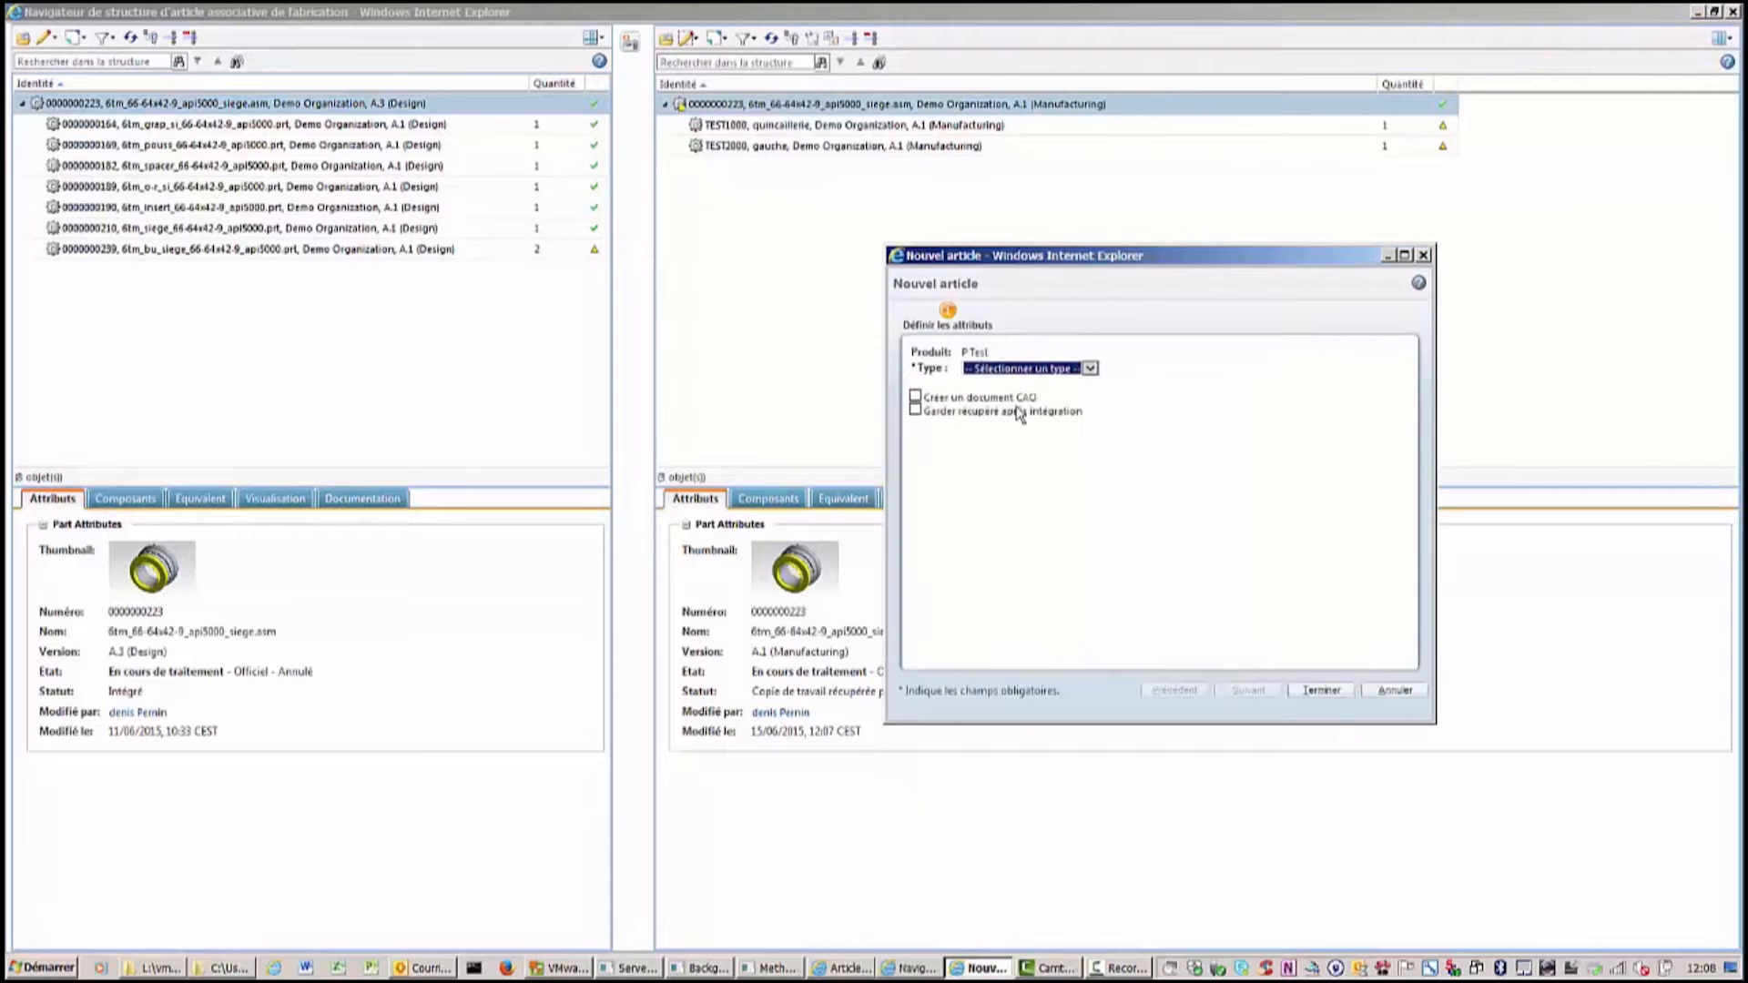
{"action": "left_click", "coordinate": [1094, 369]}
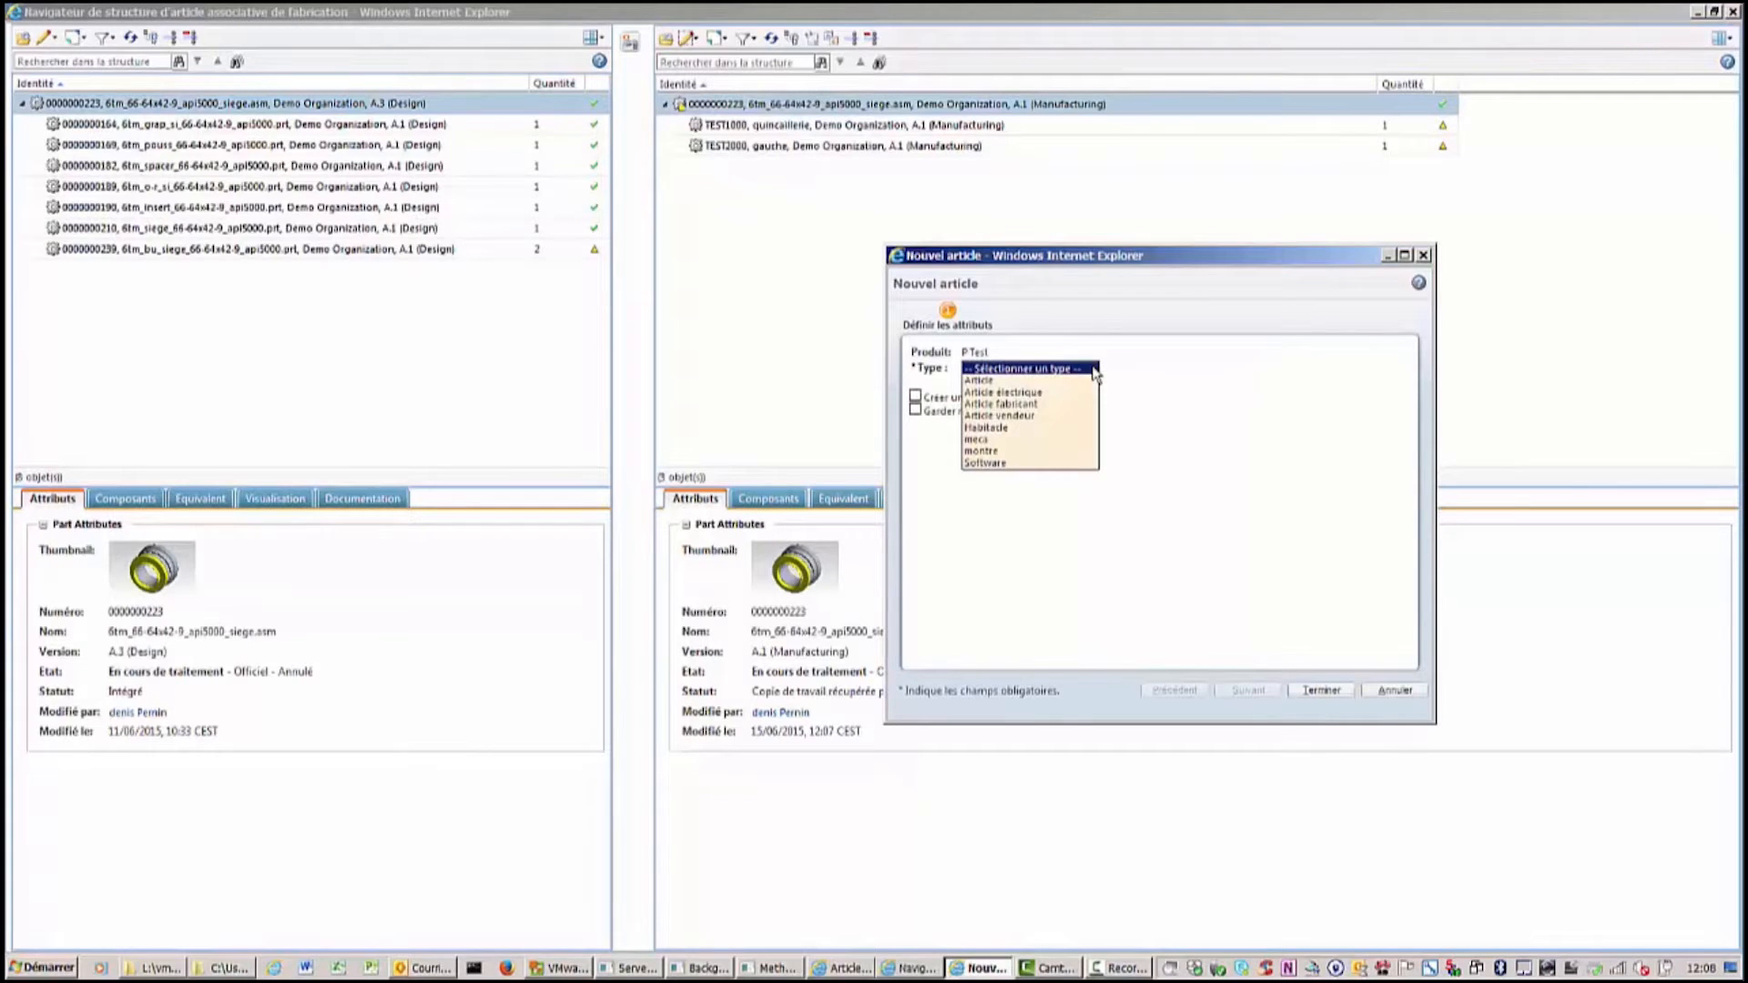
{"action": "left_click", "coordinate": [996, 381]}
{"action": "left_click", "coordinate": [1104, 472]}
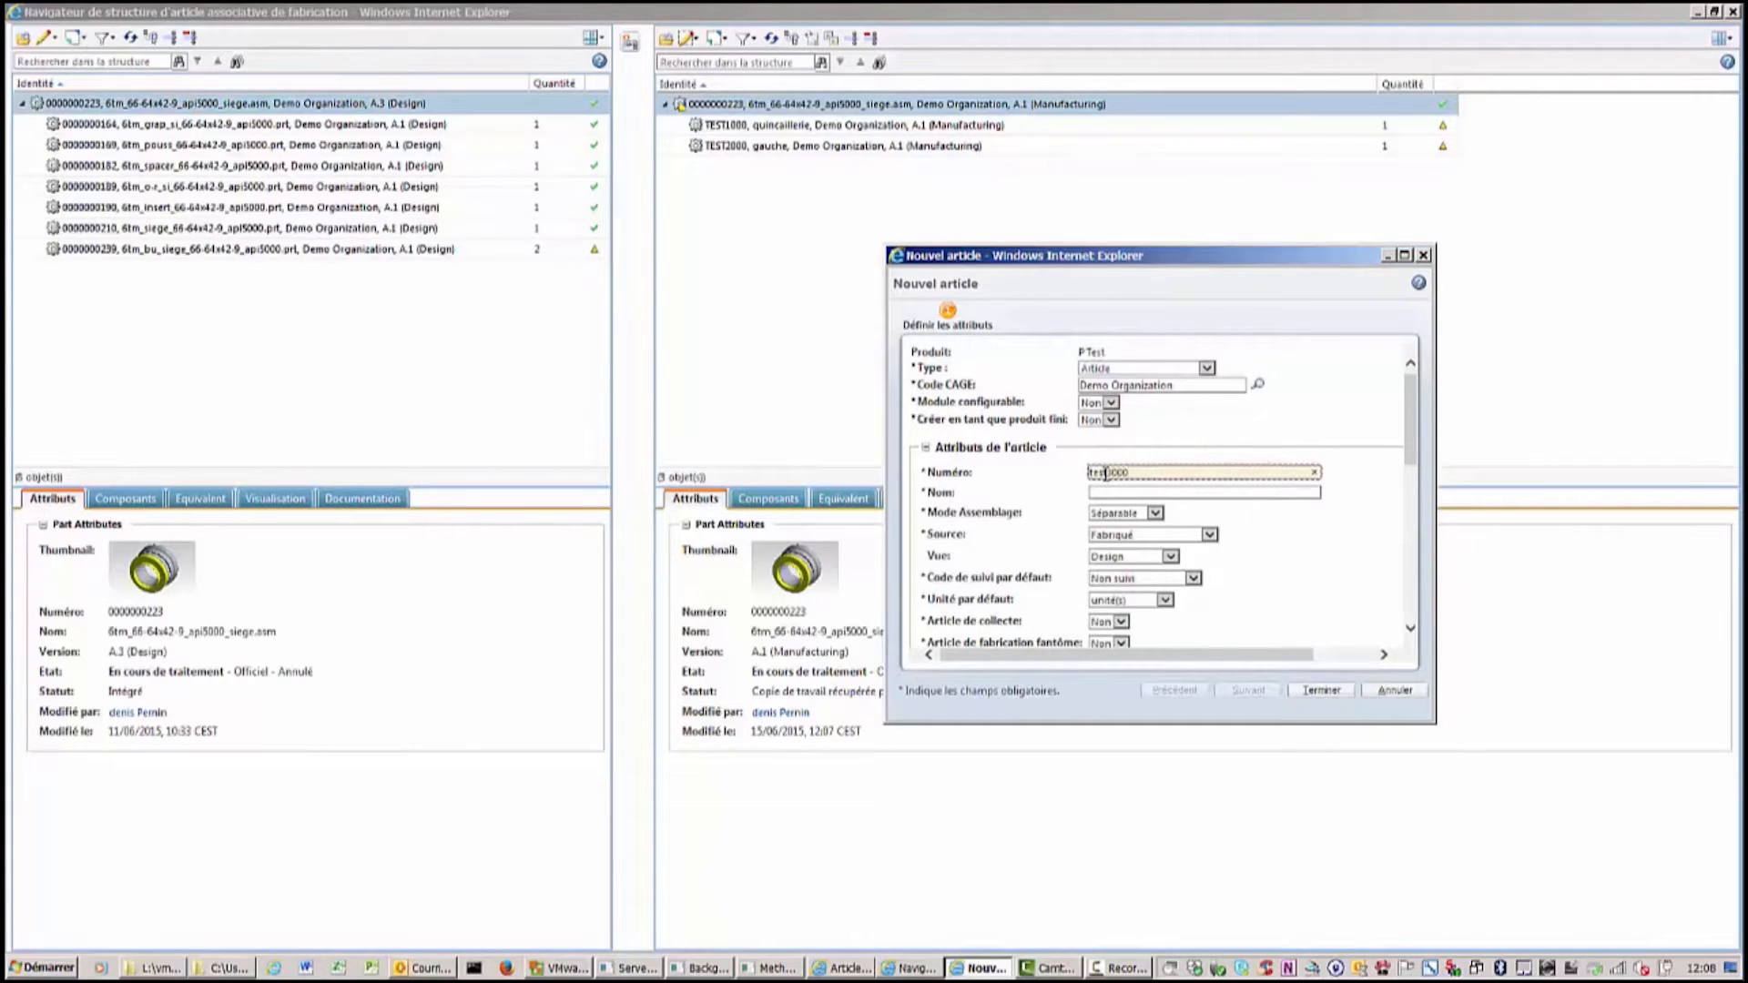
{"action": "left_click", "coordinate": [1096, 491]}
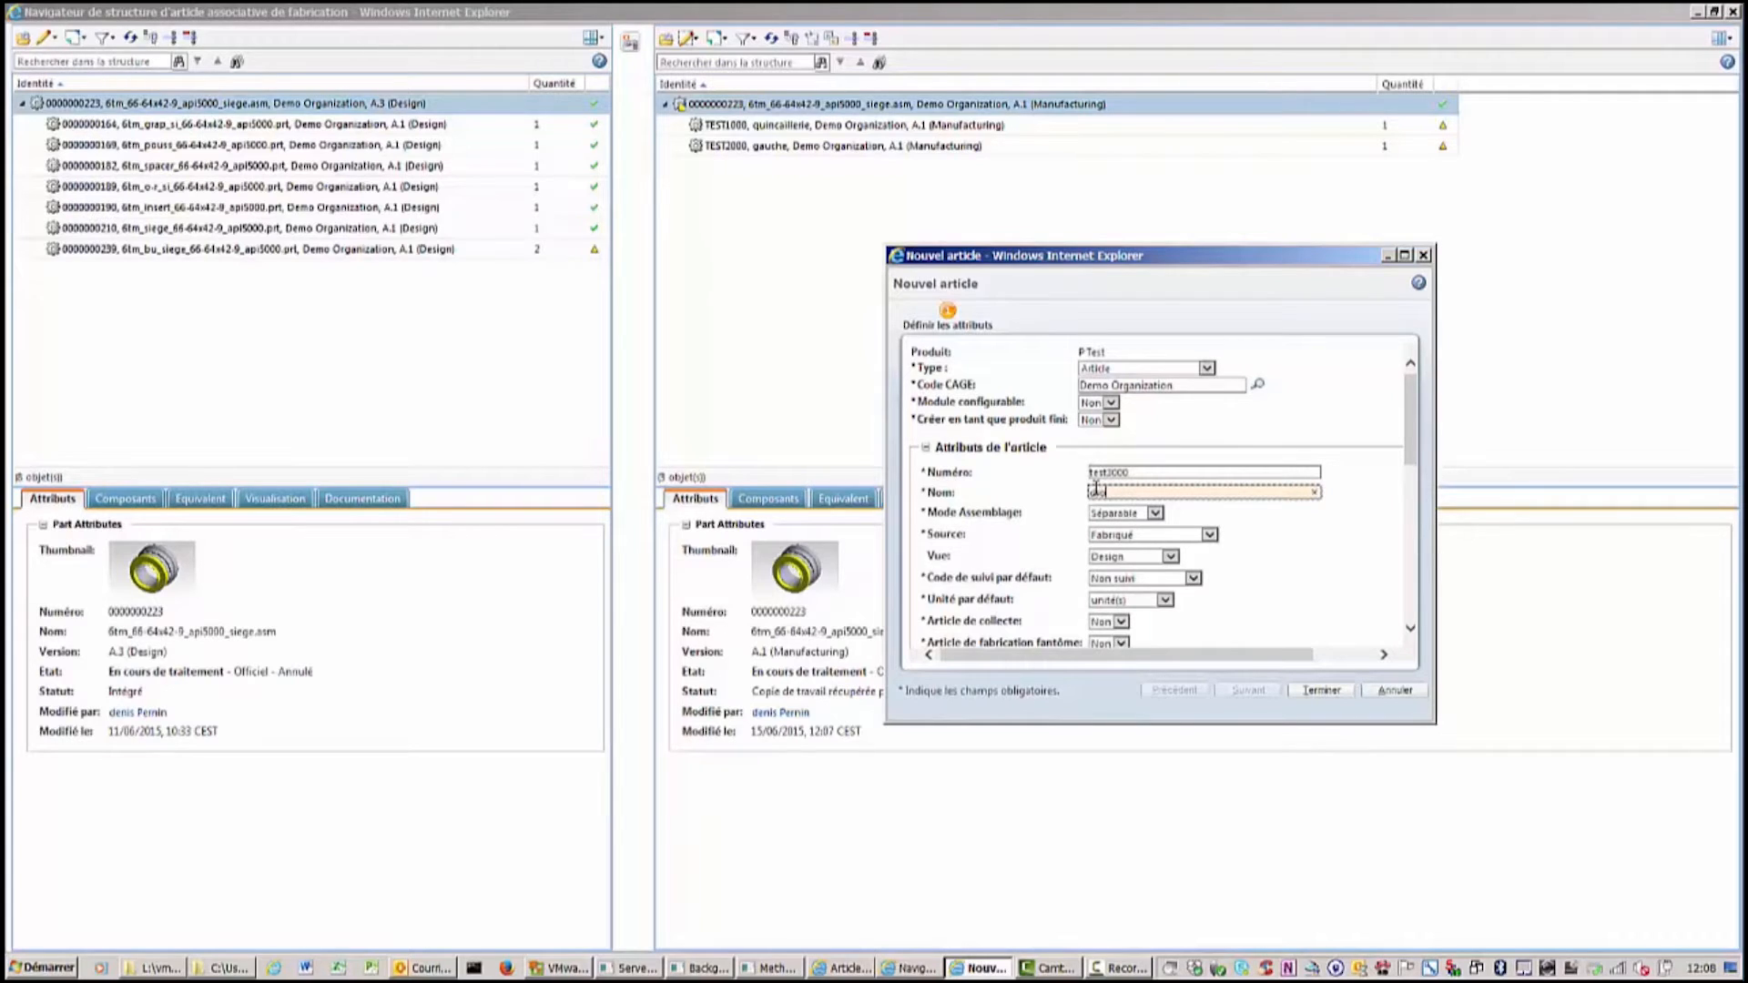
{"action": "left_click", "coordinate": [1170, 556]}
{"action": "left_click", "coordinate": [1164, 581]}
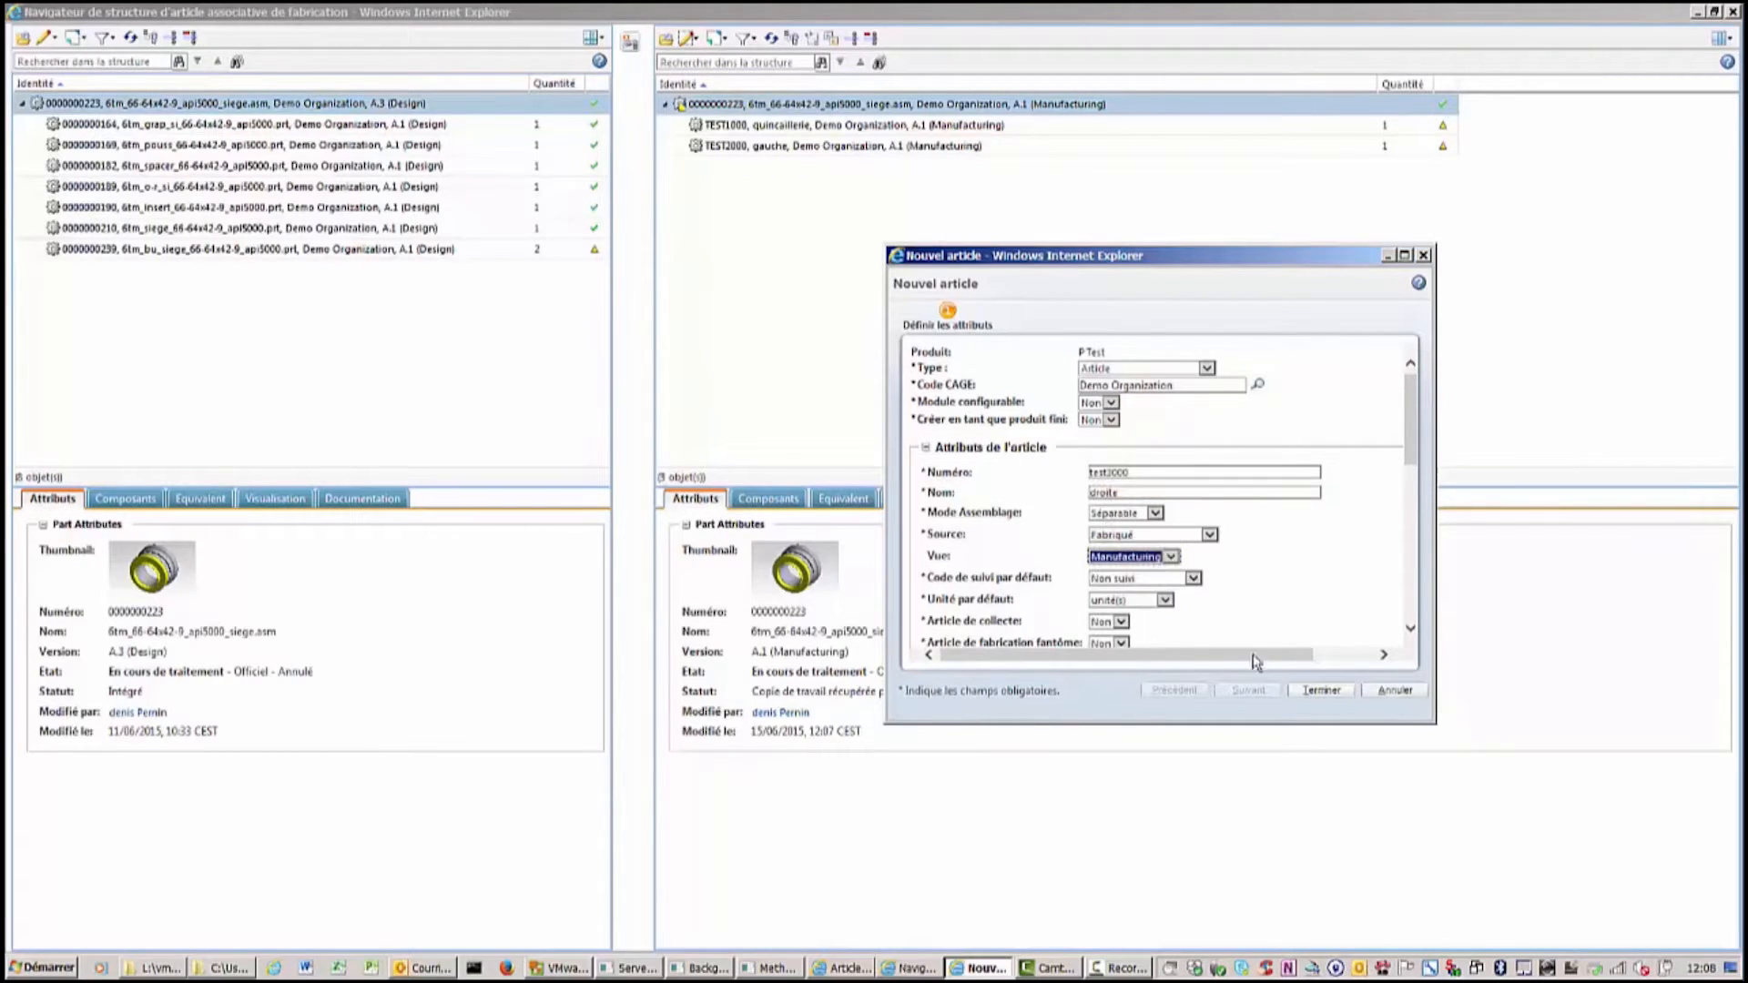
{"action": "left_click", "coordinate": [1320, 691]}
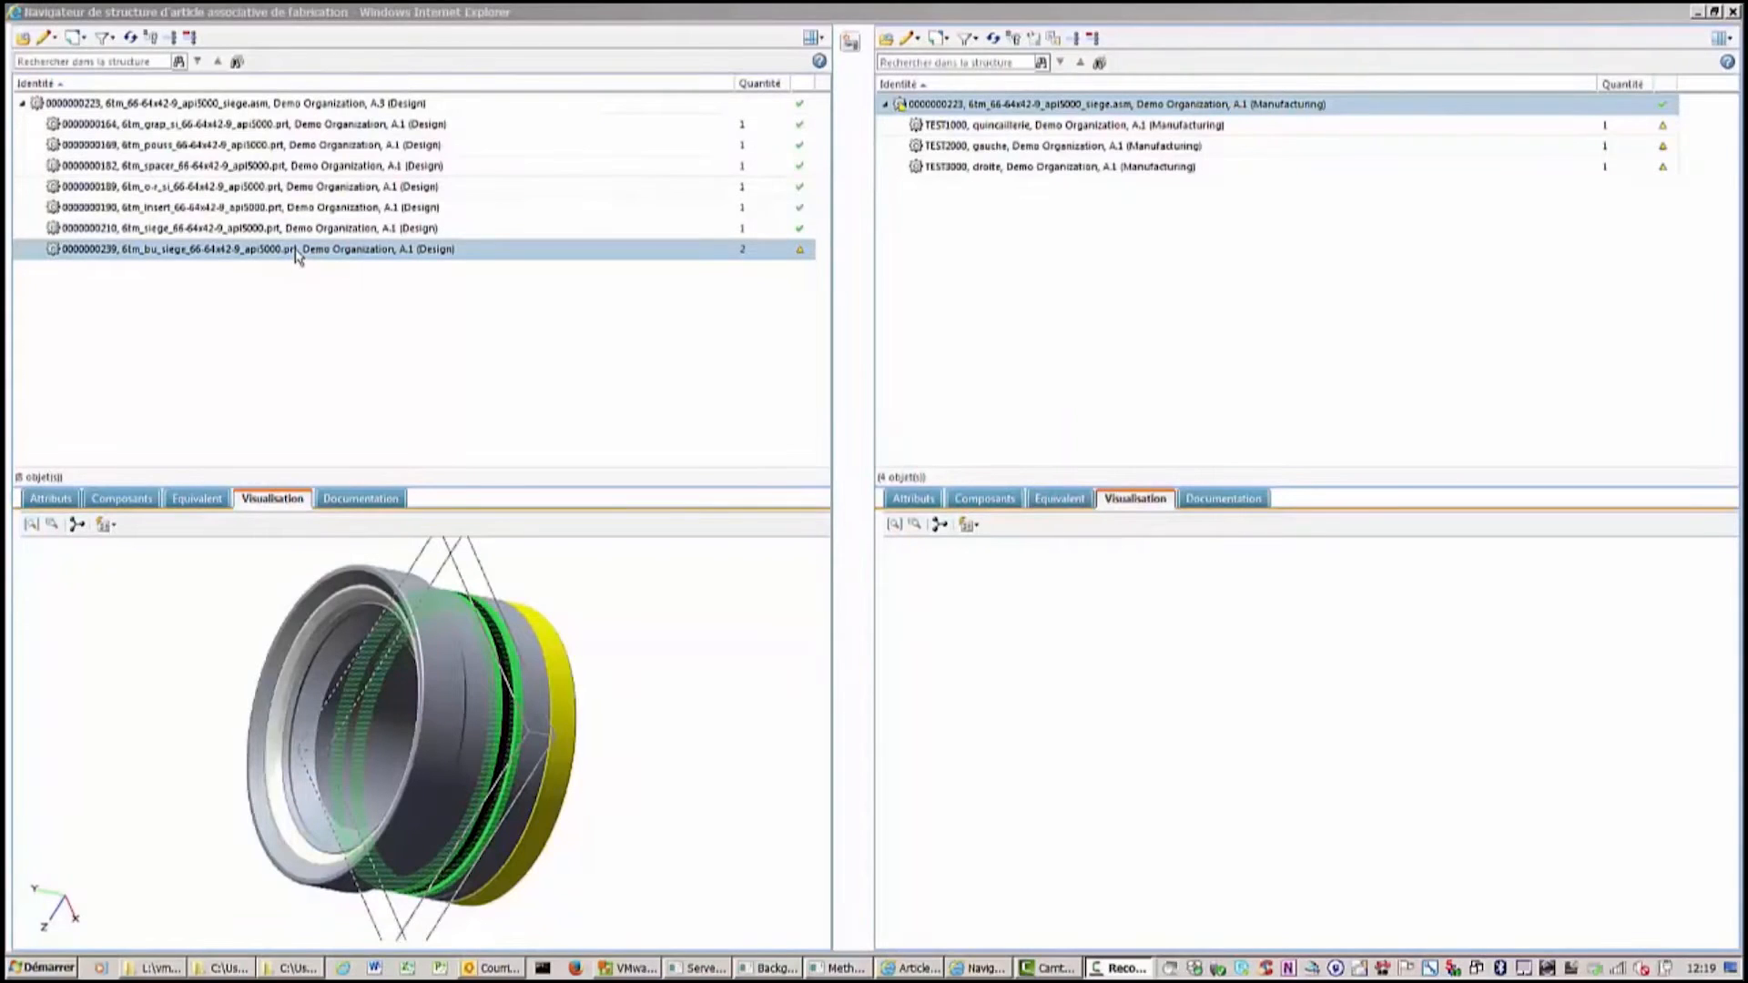
{"action": "right_click", "coordinate": [297, 255]}
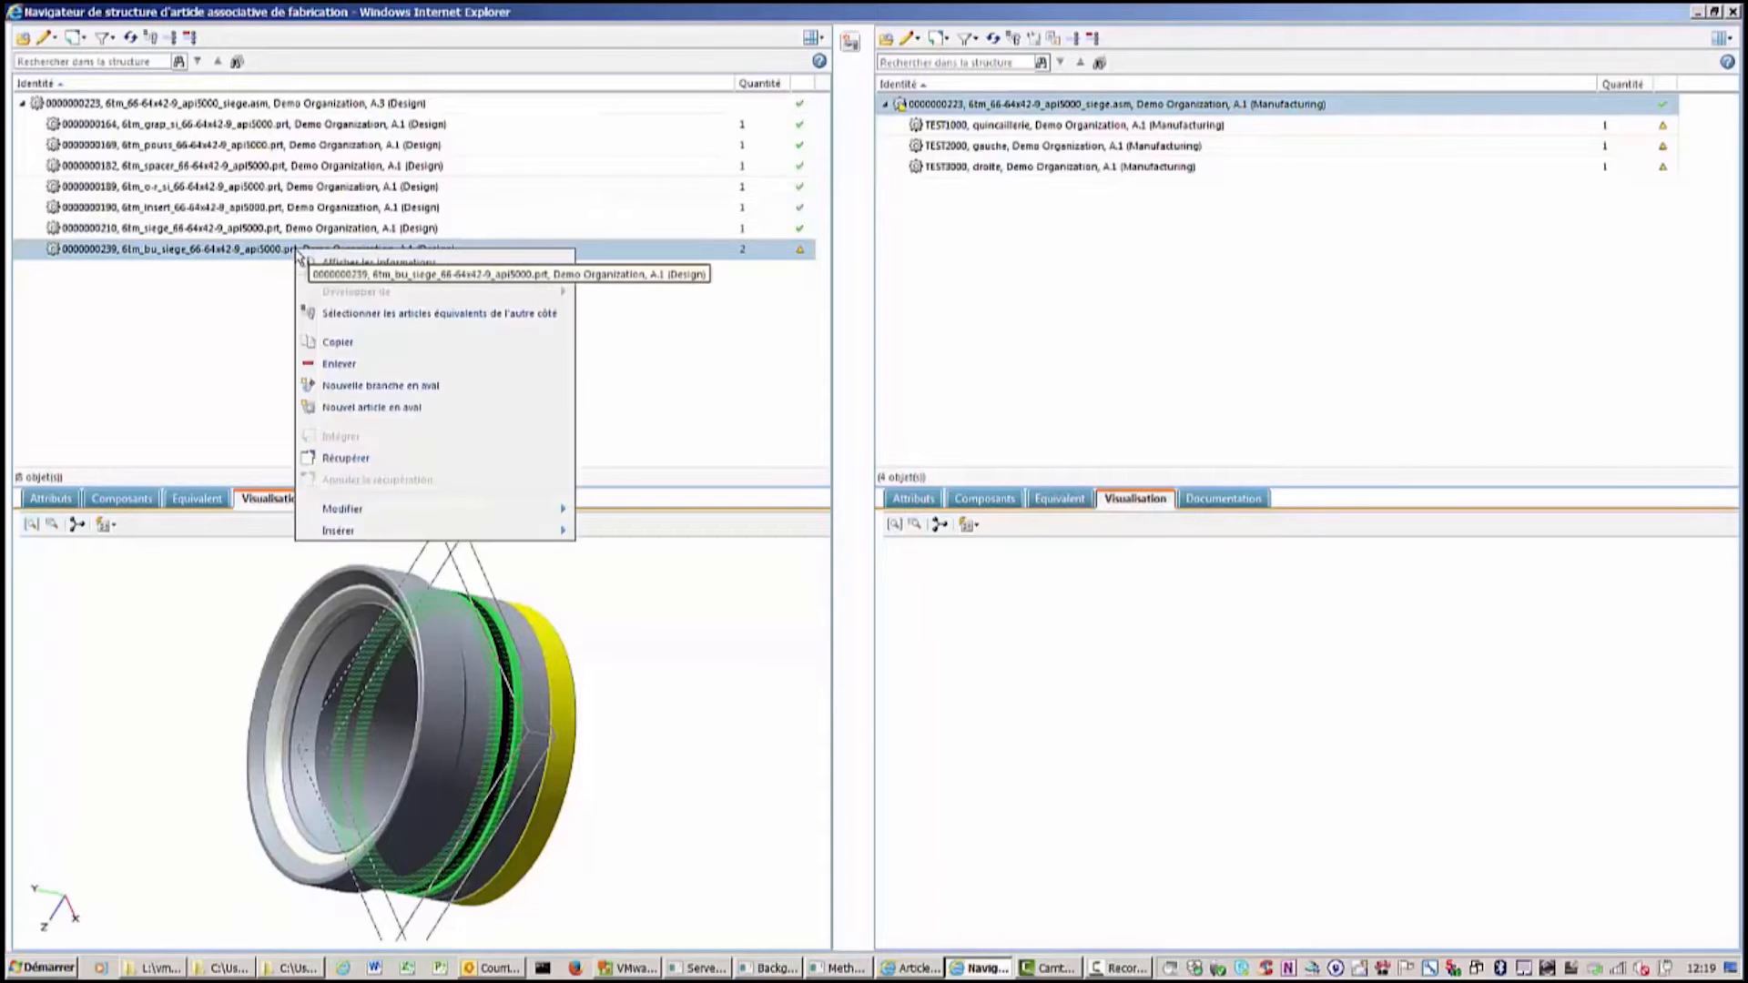
{"action": "left_click", "coordinate": [347, 350]}
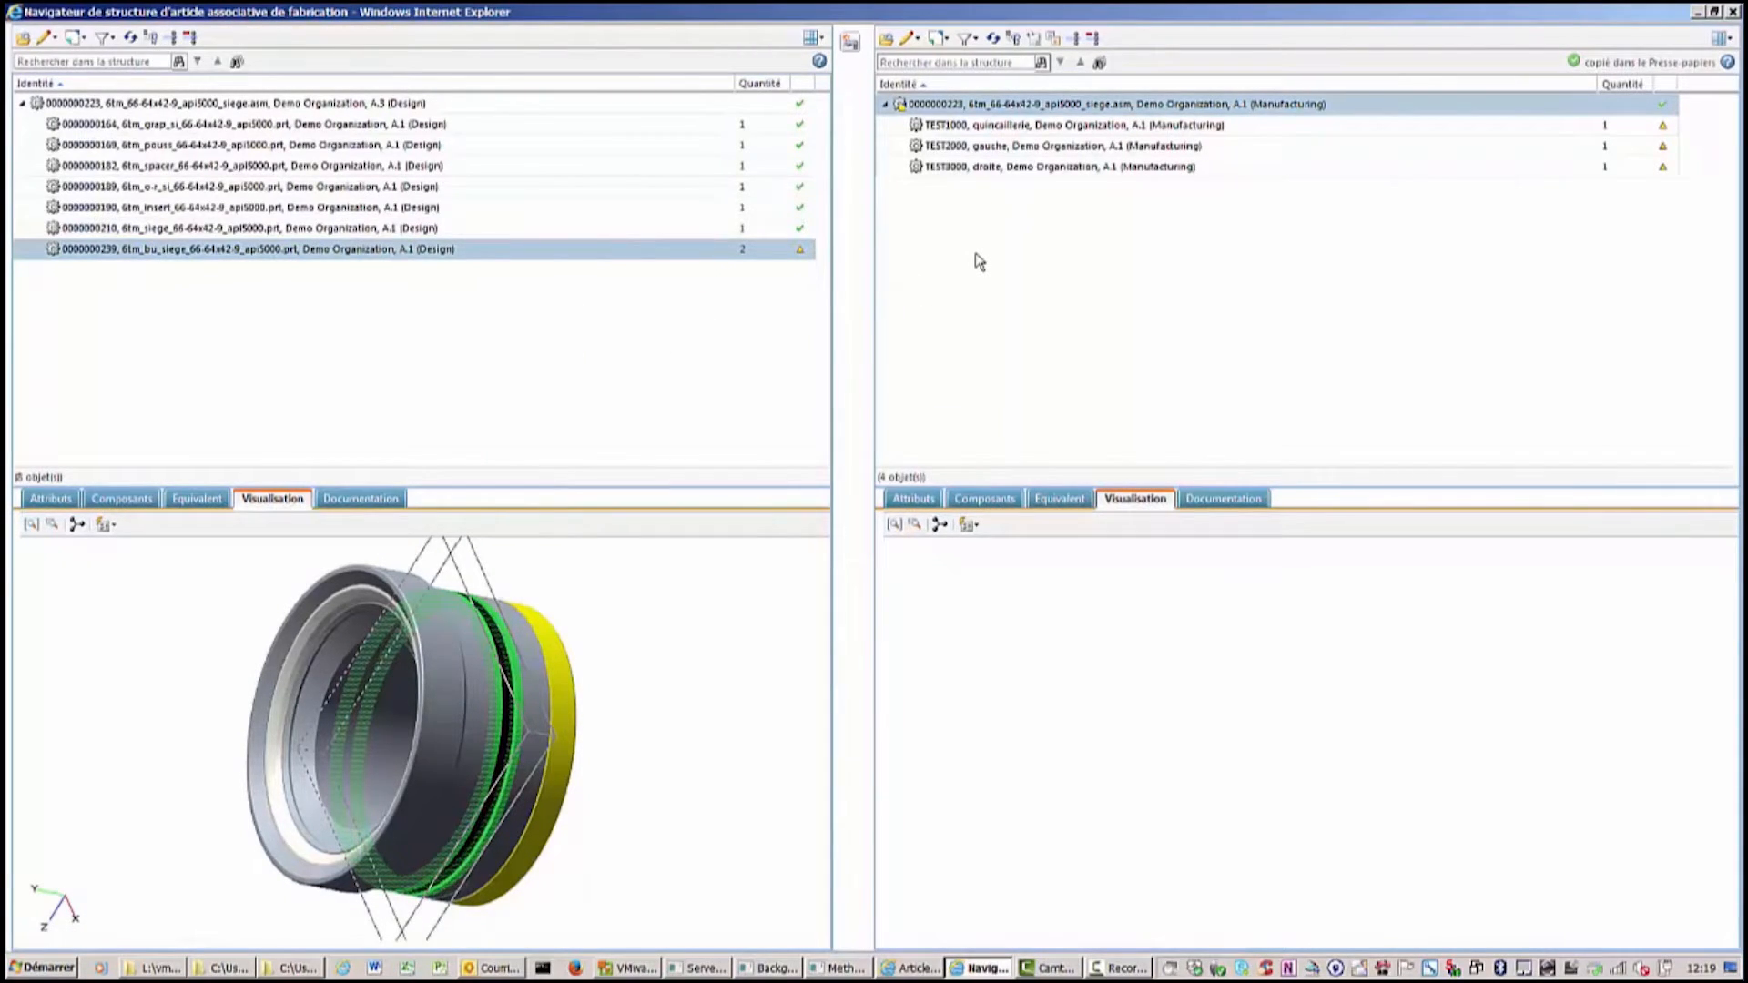
{"action": "right_click", "coordinate": [1013, 106]}
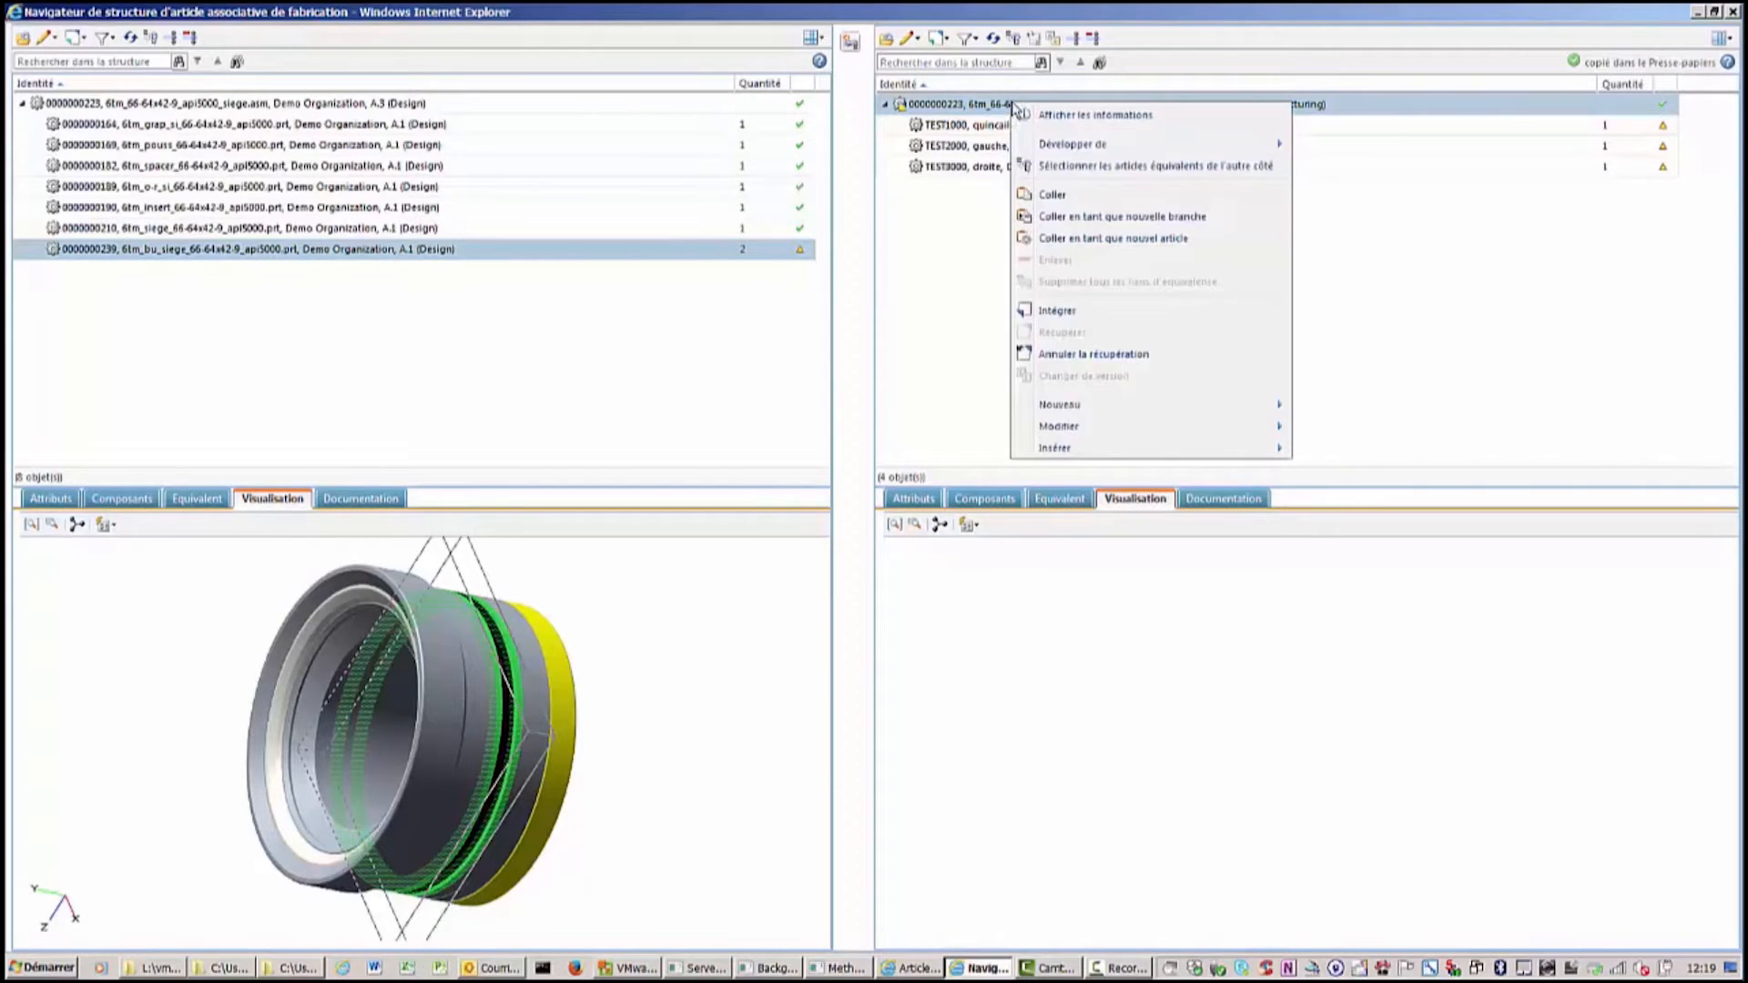
{"action": "left_click", "coordinate": [1093, 218]}
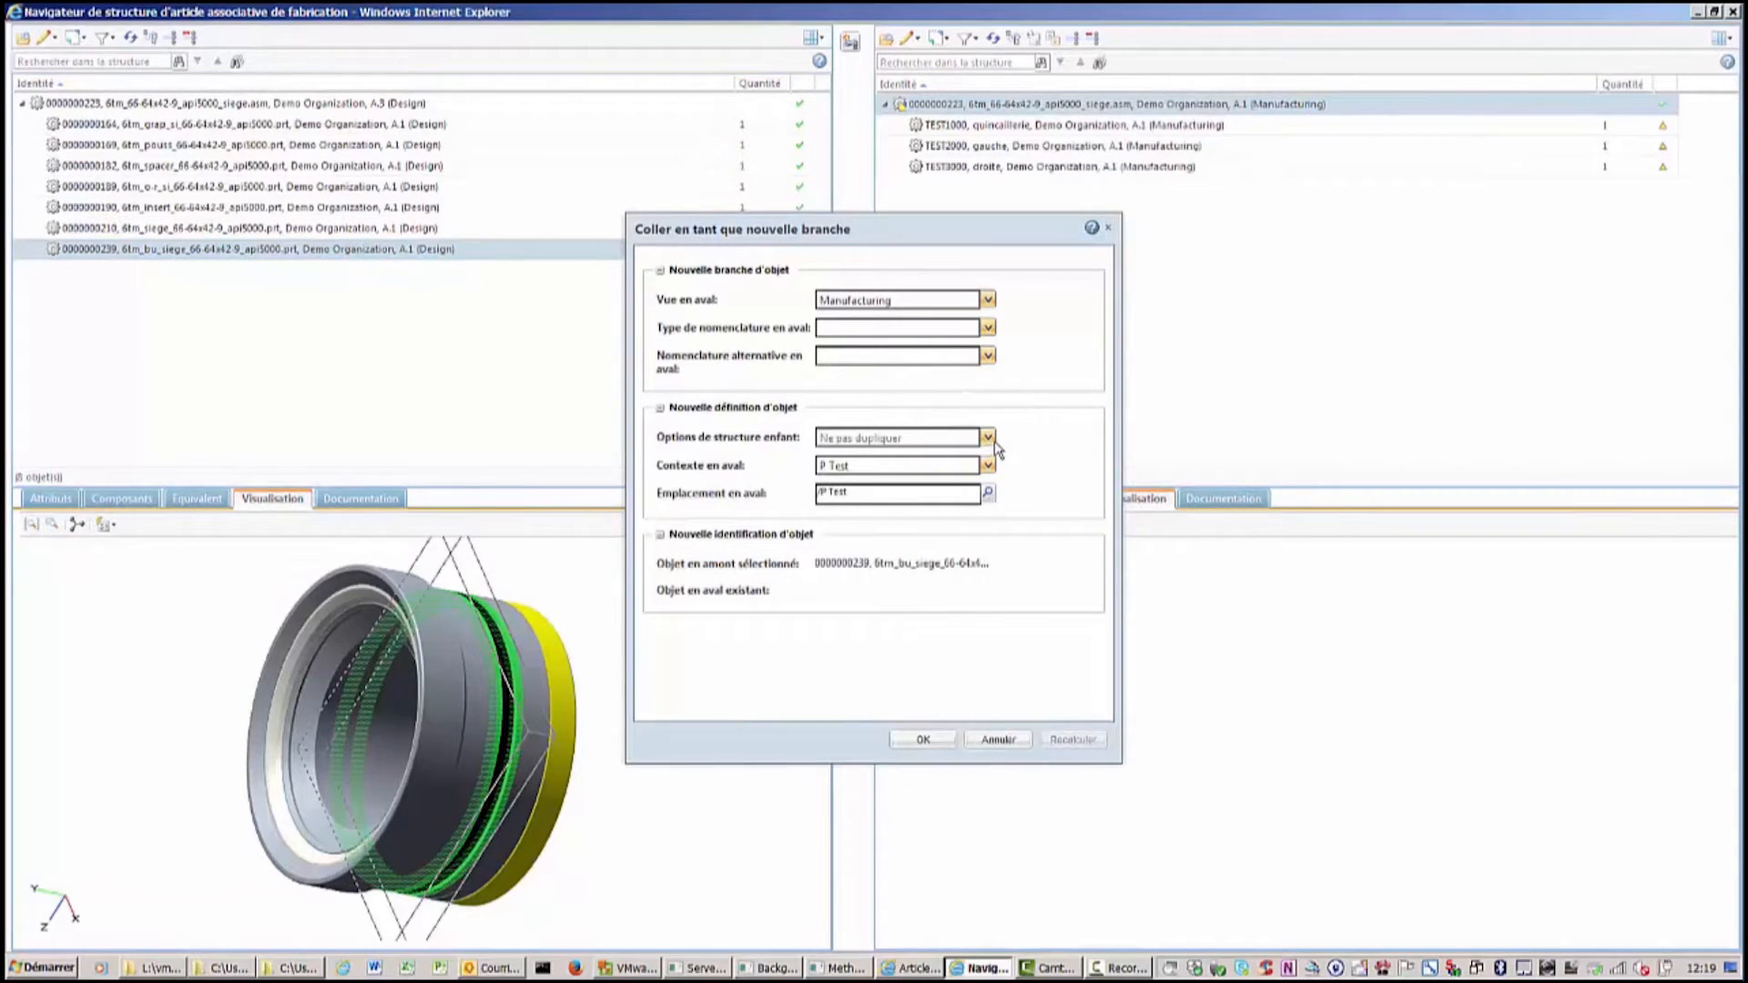
{"action": "left_click", "coordinate": [924, 740]}
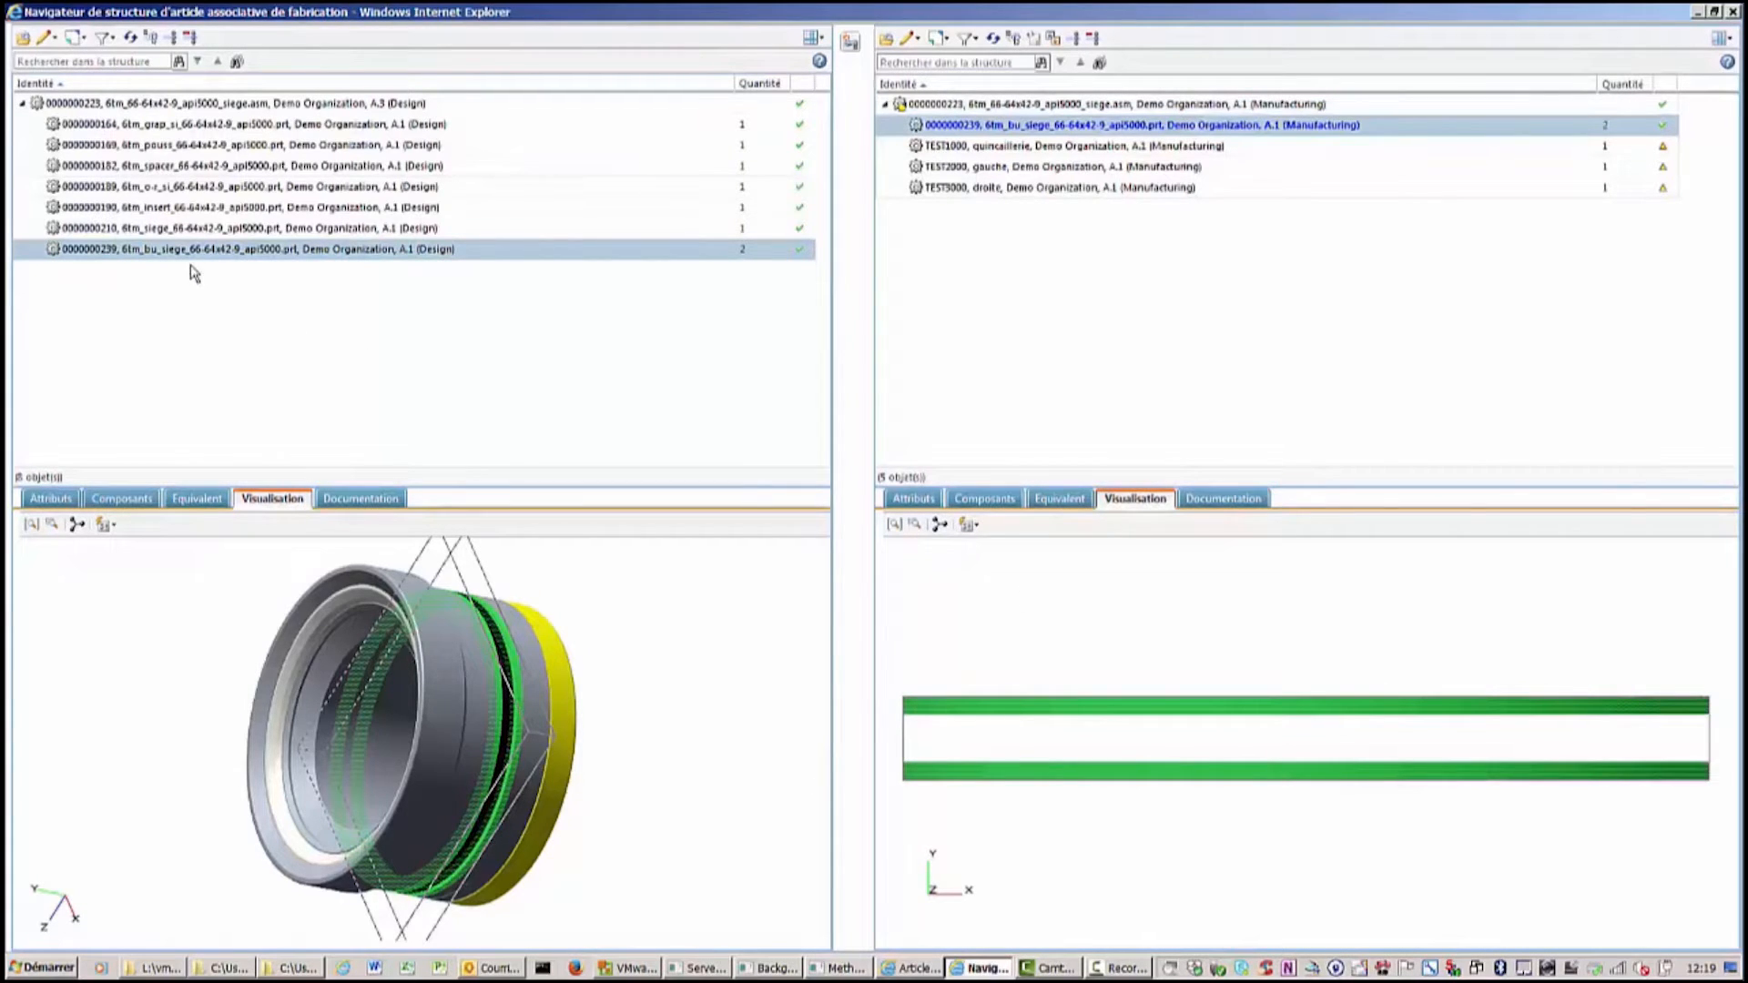
{"action": "left_click", "coordinate": [194, 167]}
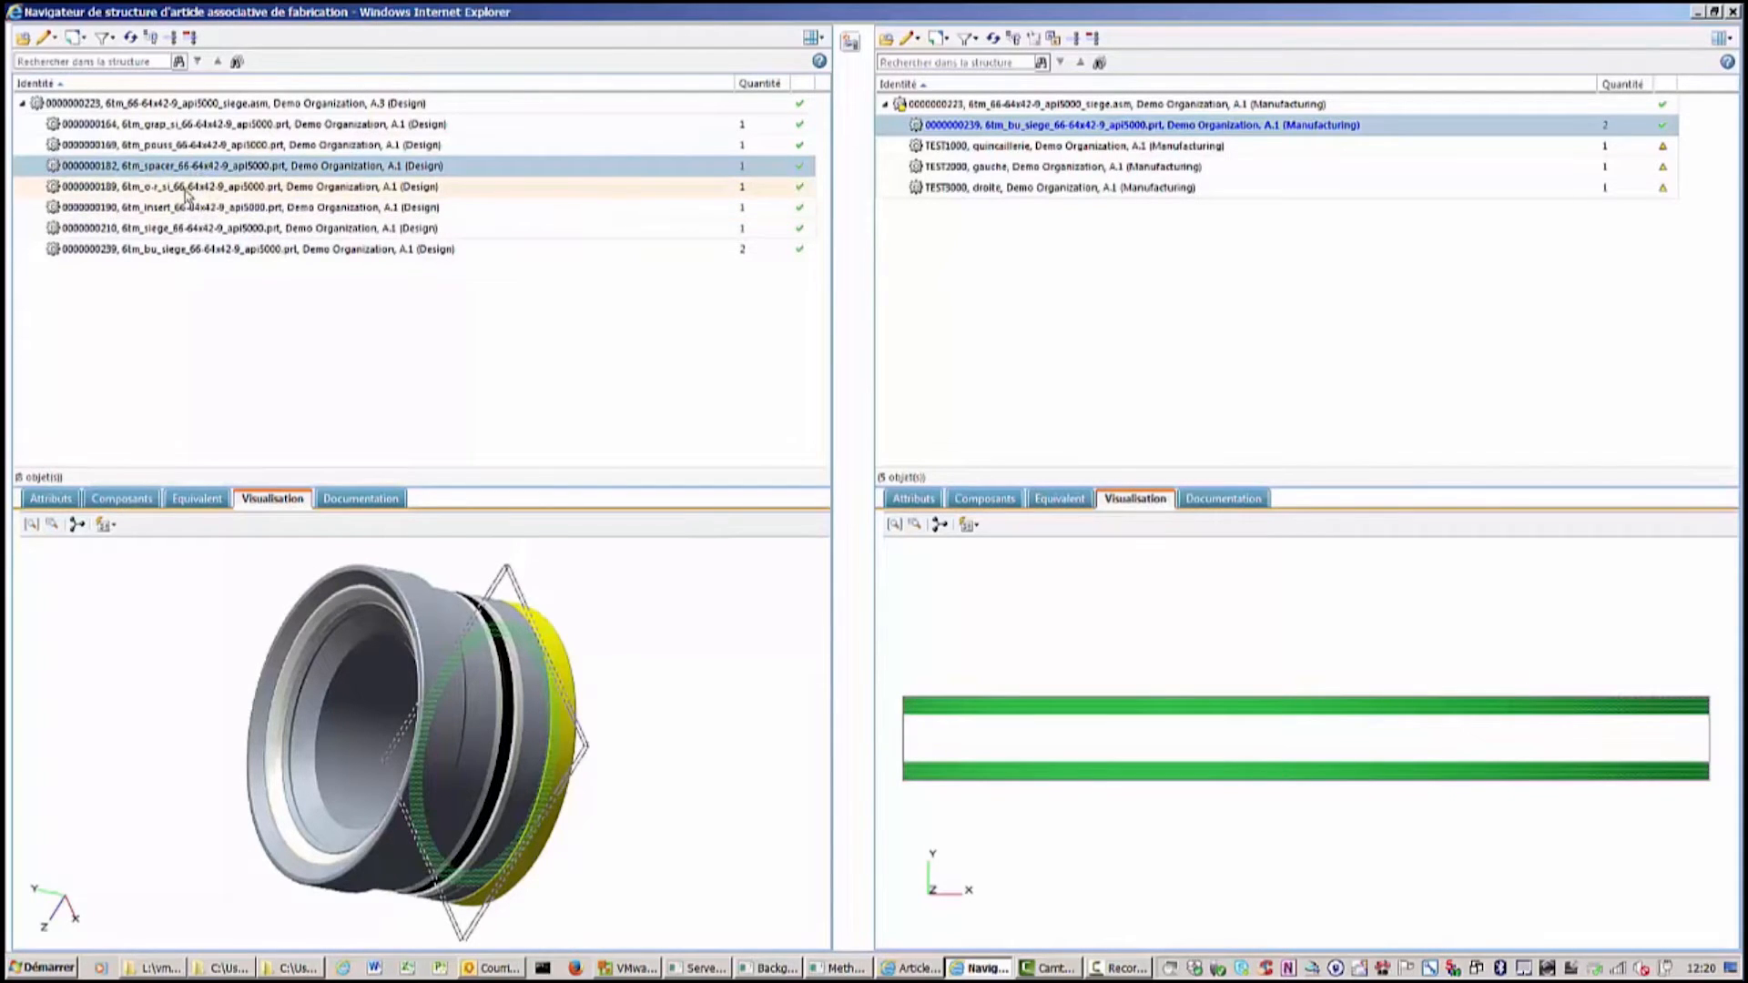
{"action": "left_click", "coordinate": [184, 186], "text": "ctrl"}
{"action": "right_click", "coordinate": [185, 186]}
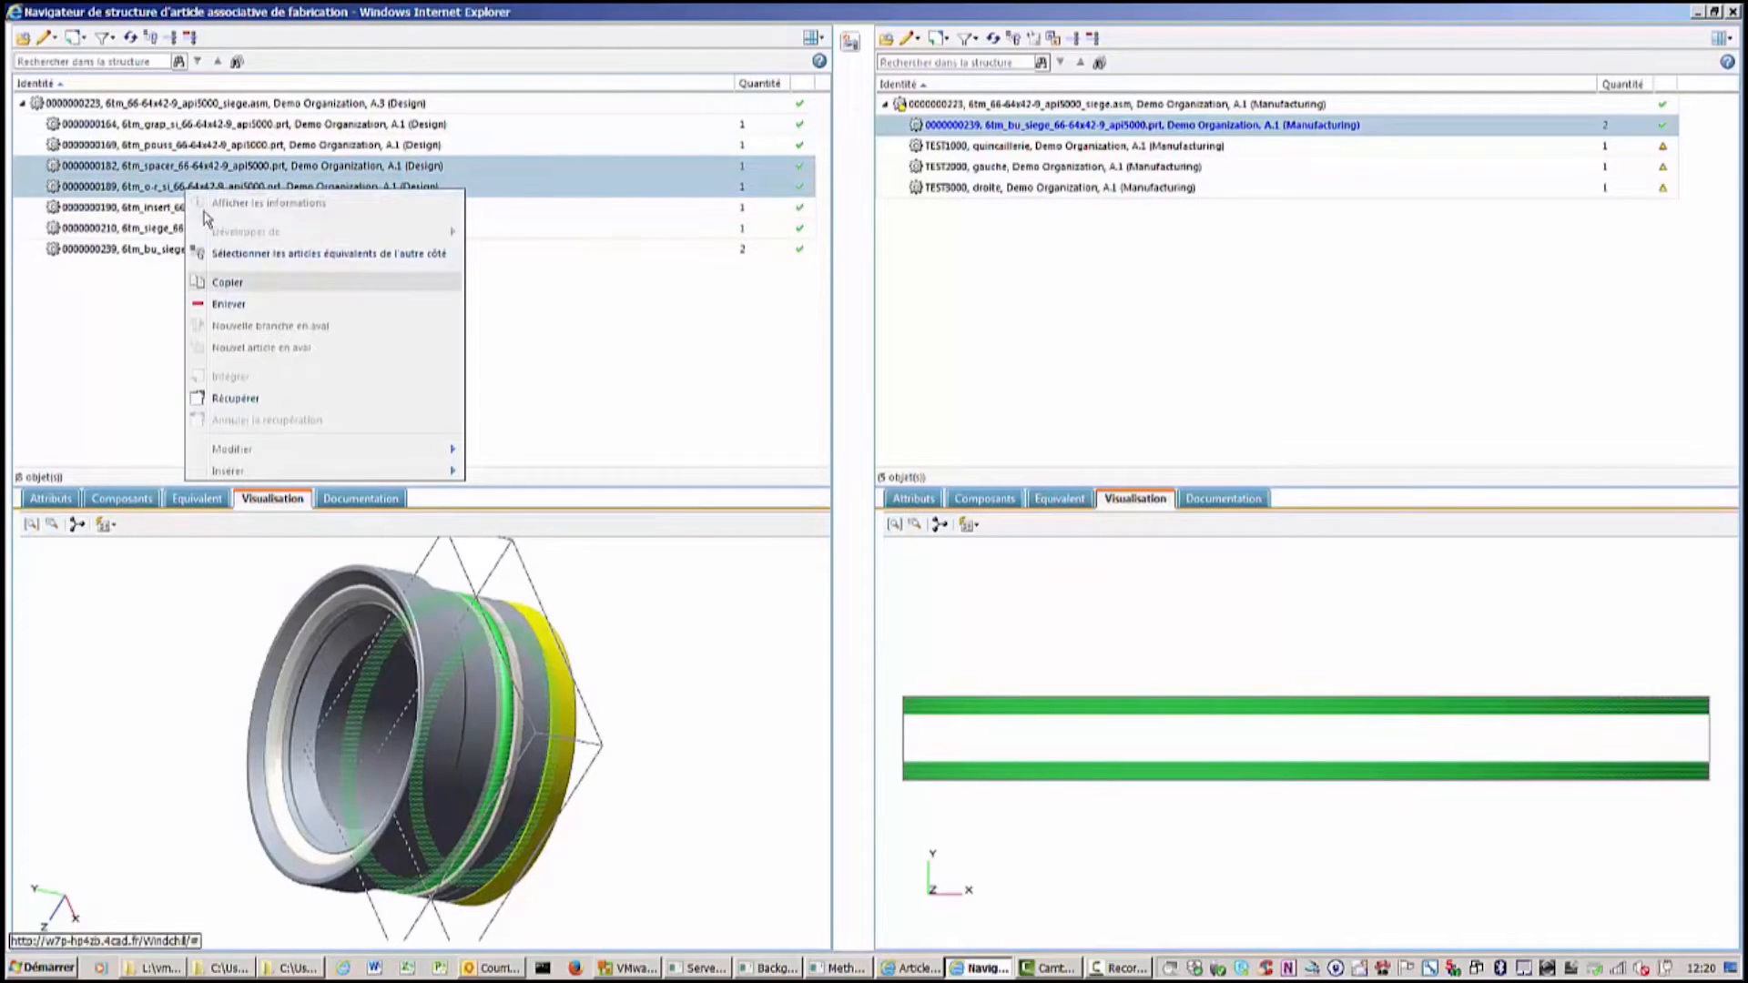
{"action": "left_click", "coordinate": [227, 288]}
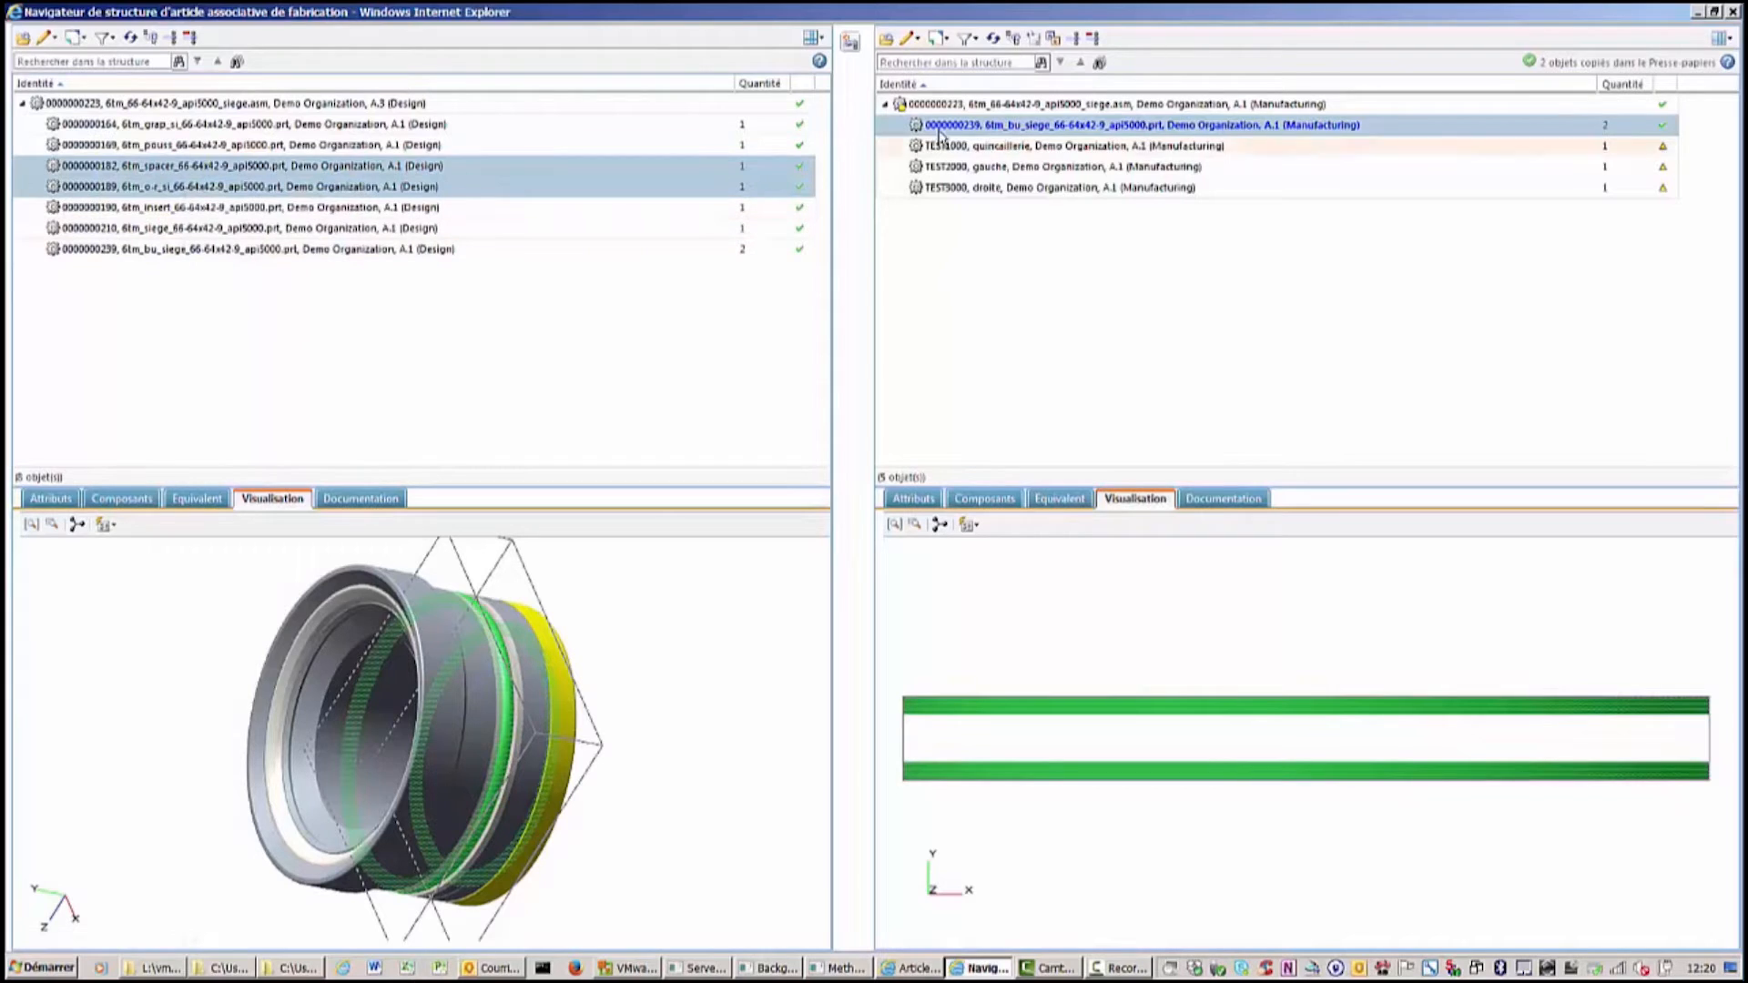
{"action": "right_click", "coordinate": [999, 147]}
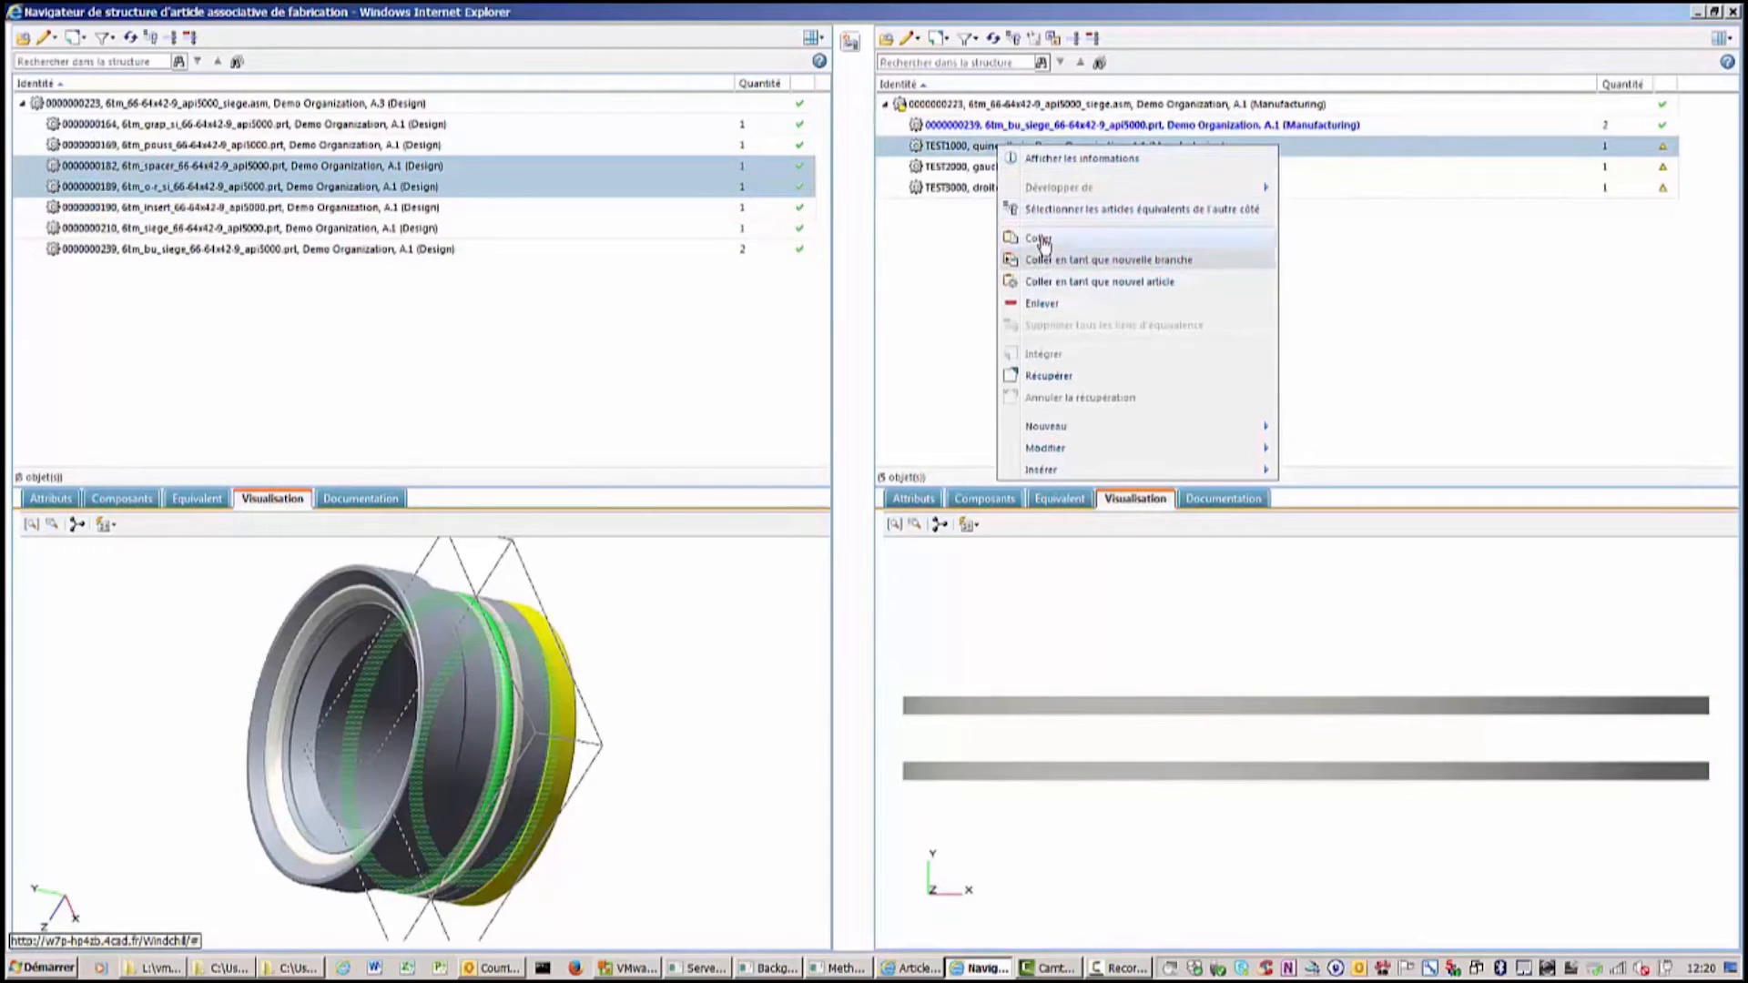
{"action": "left_click", "coordinate": [1042, 240]}
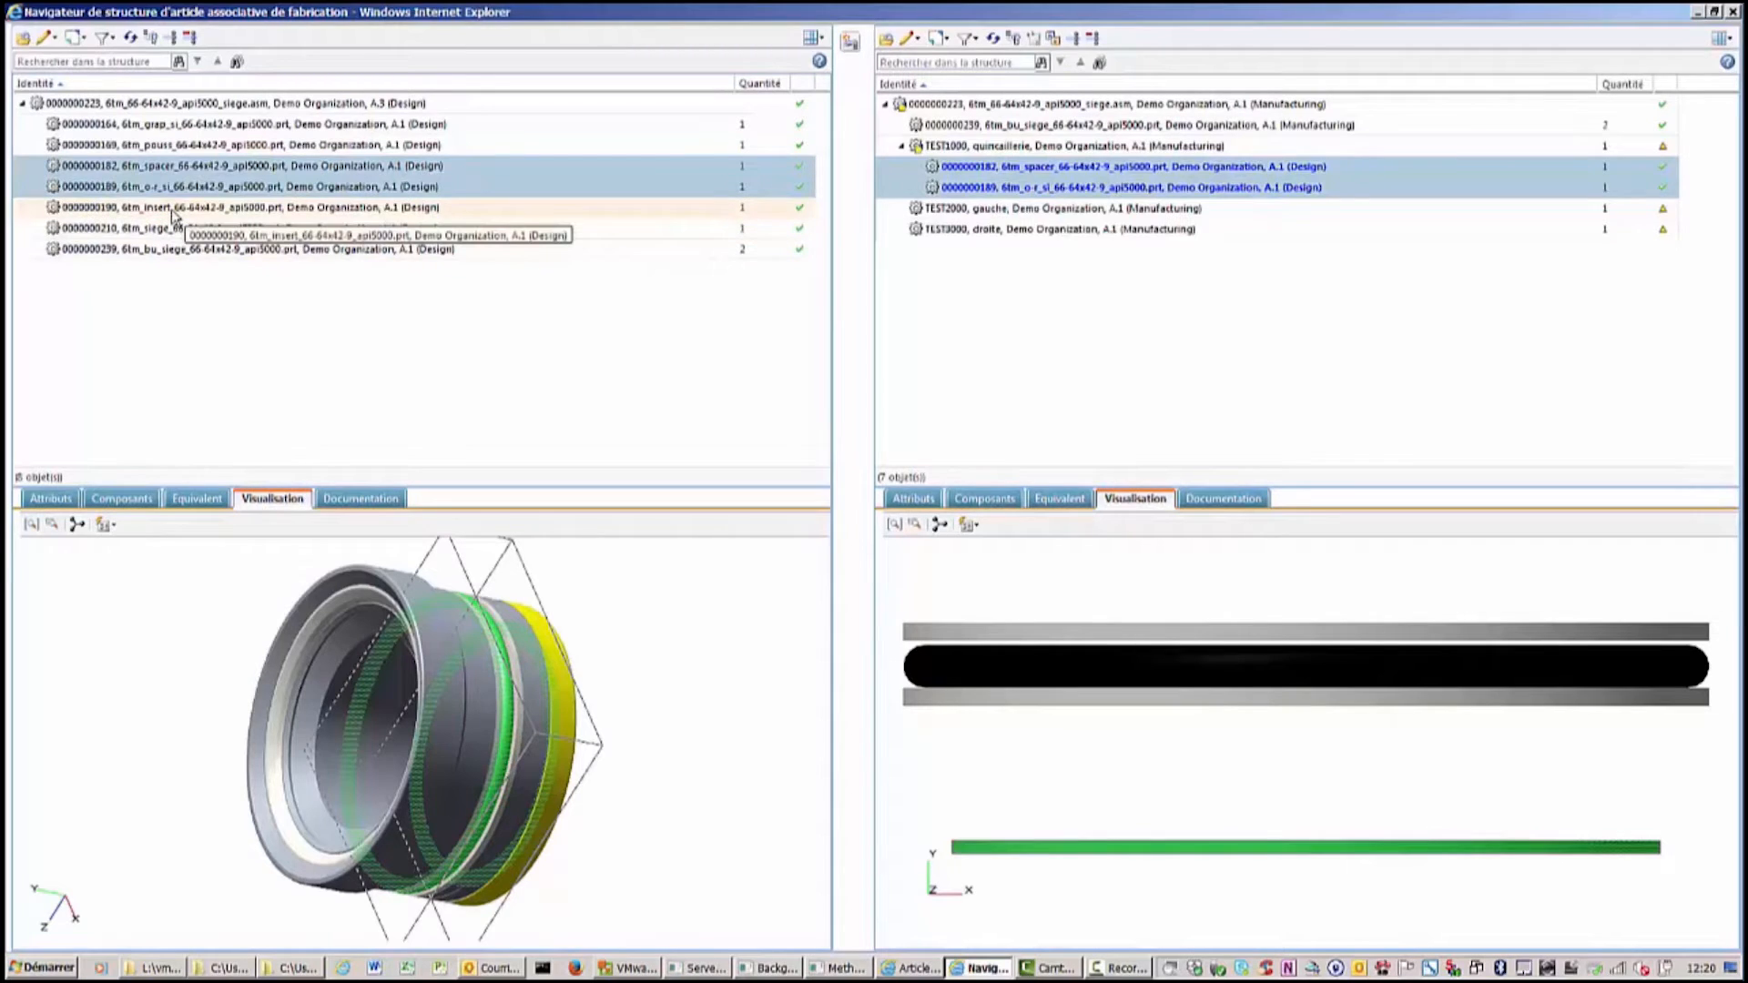
{"action": "left_click", "coordinate": [173, 209]}
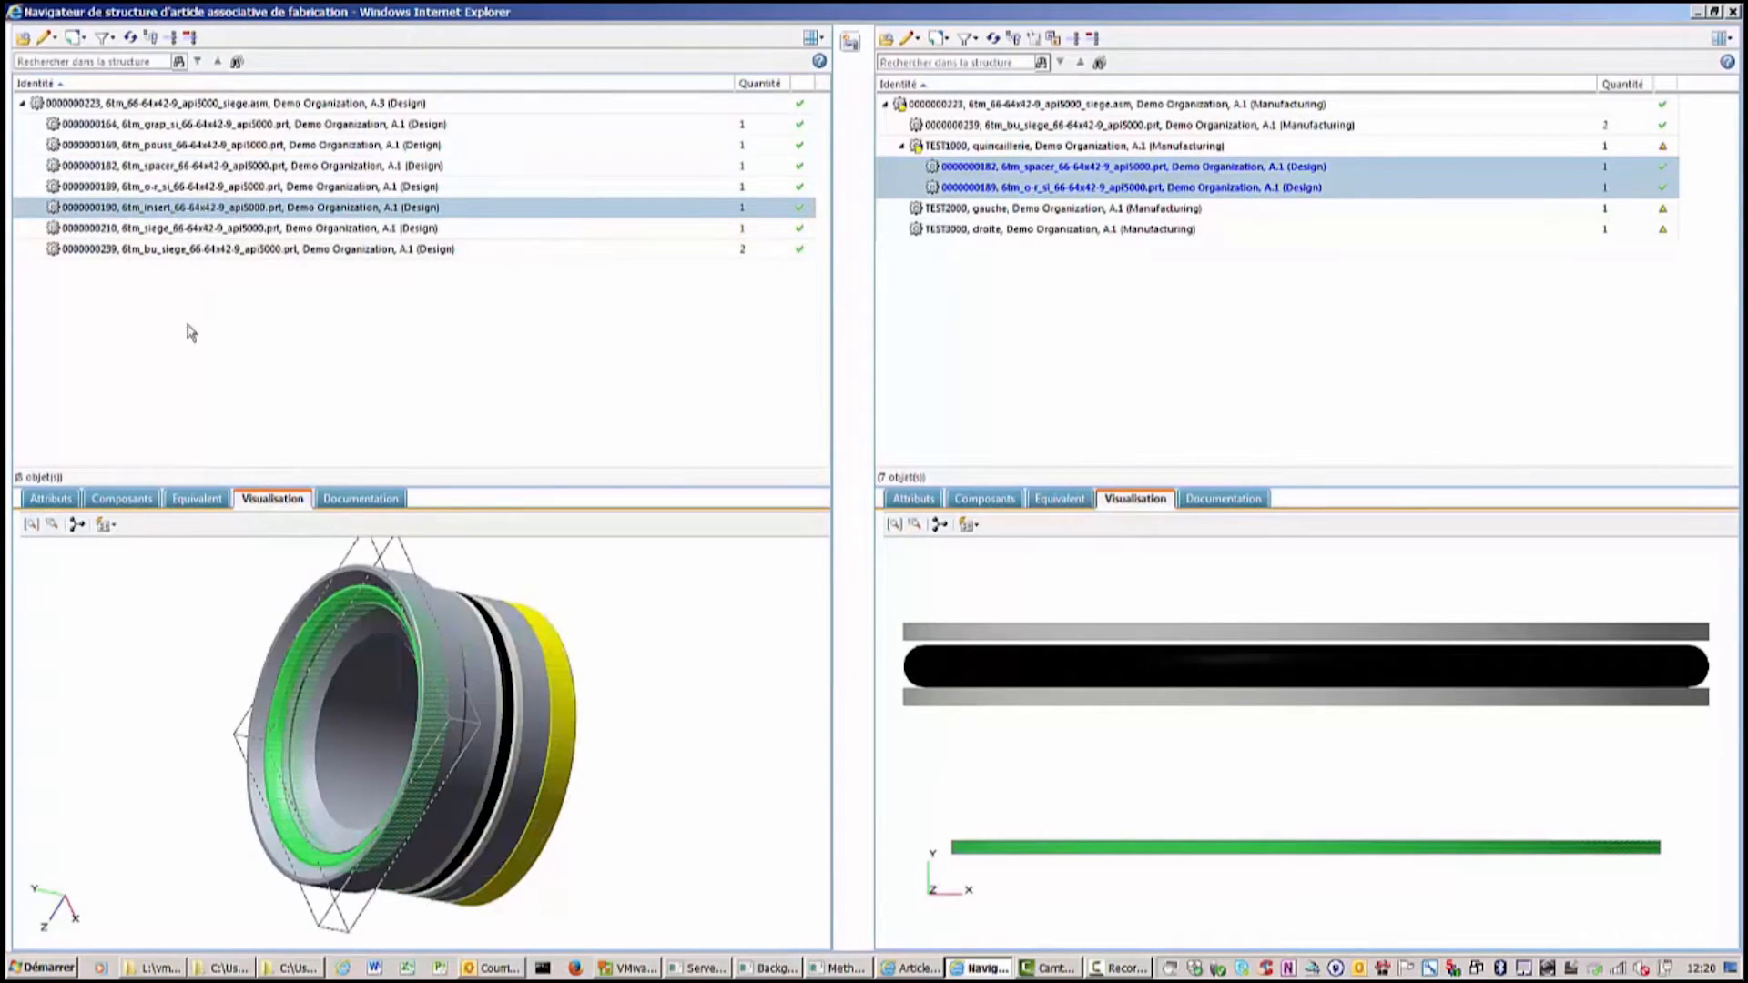
{"action": "left_click", "coordinate": [186, 230], "text": "ctrl"}
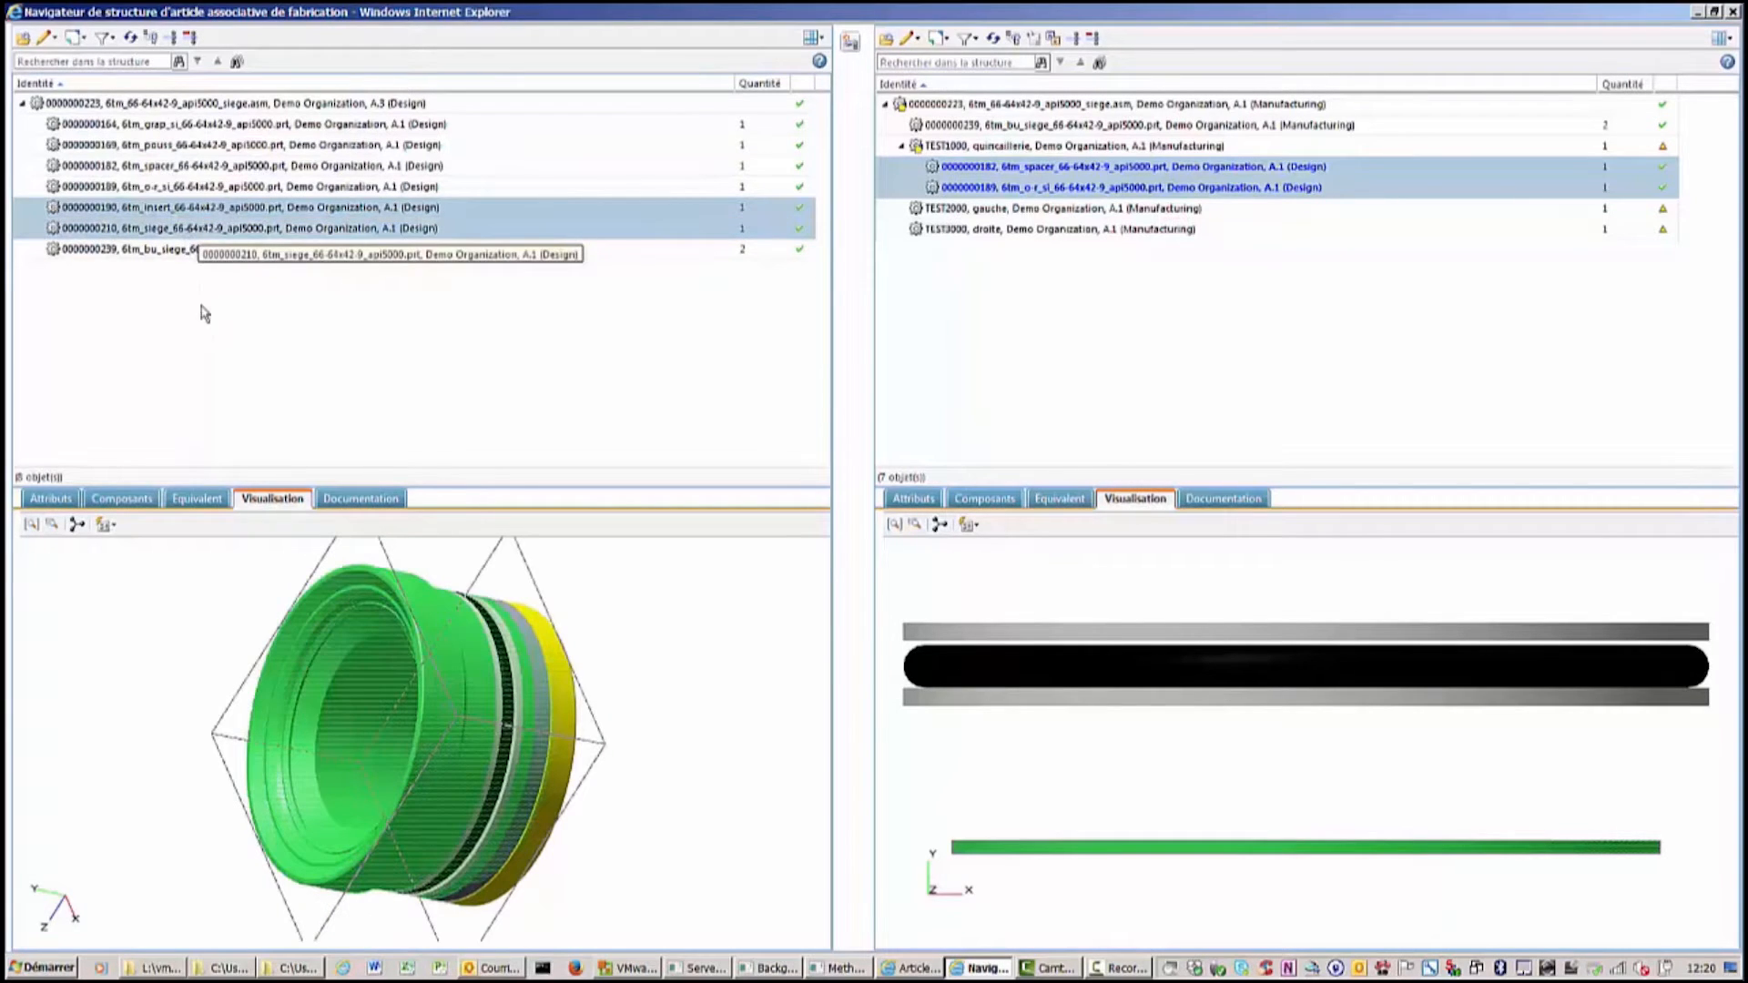
{"action": "right_click", "coordinate": [211, 234]}
{"action": "left_click", "coordinate": [262, 329]}
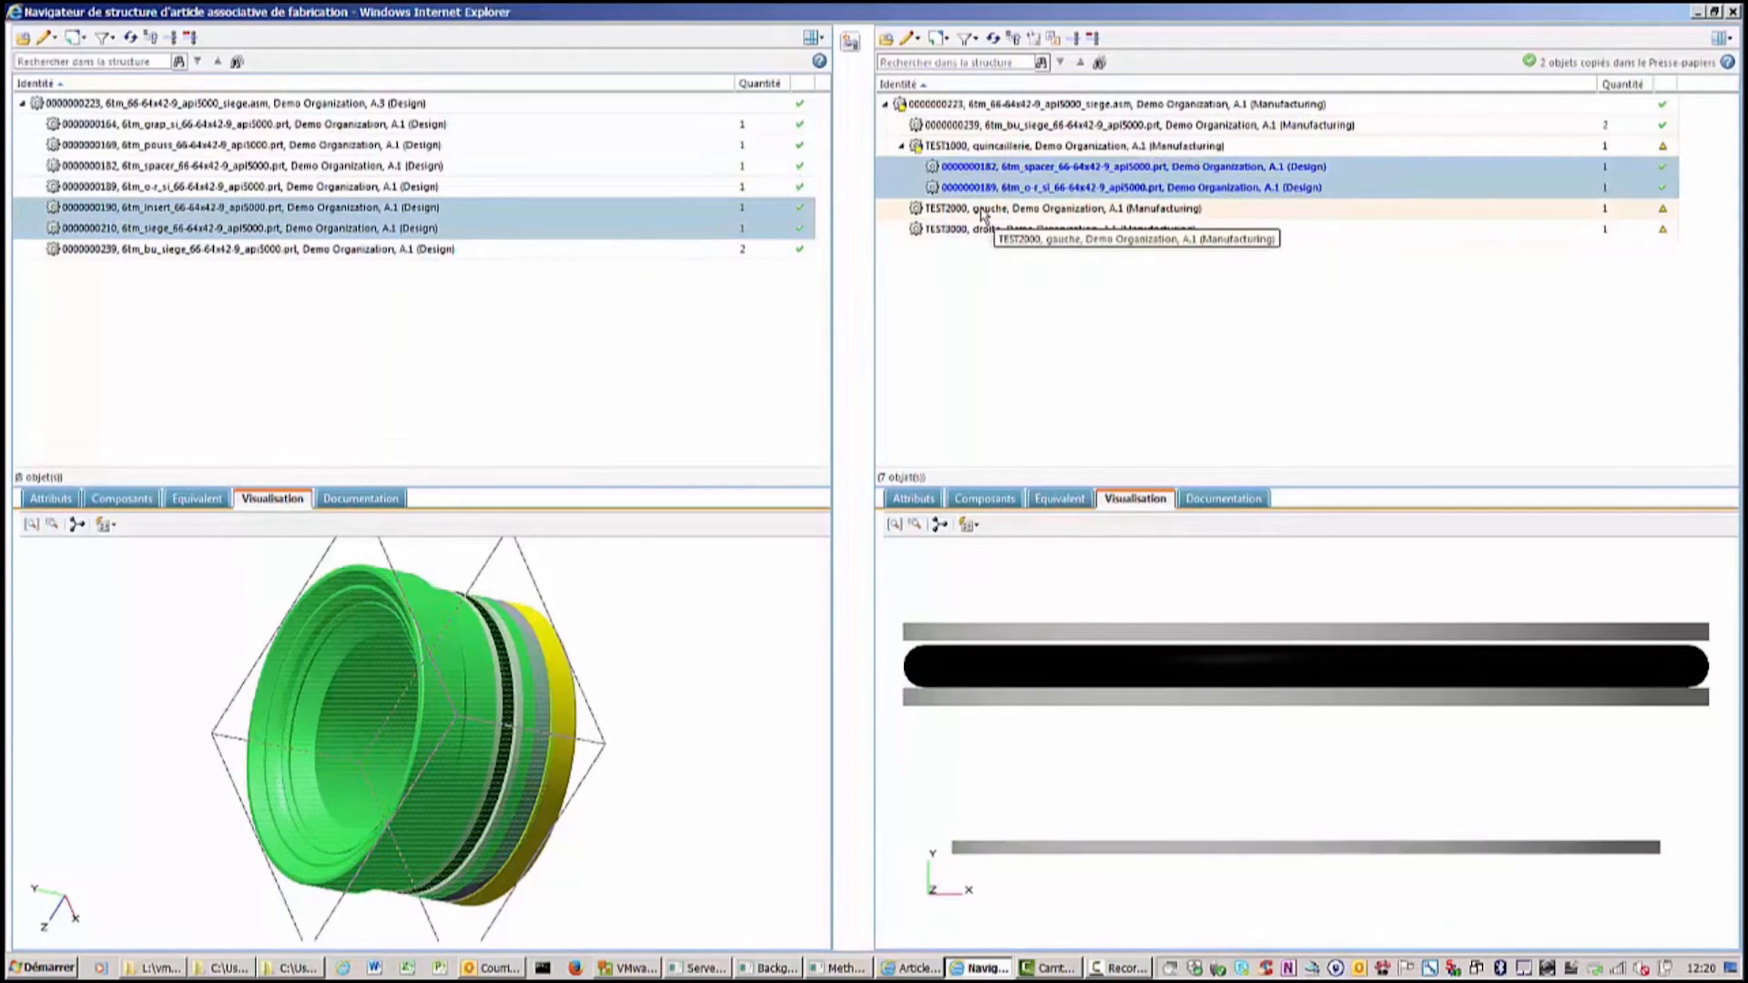
{"action": "right_click", "coordinate": [982, 211]}
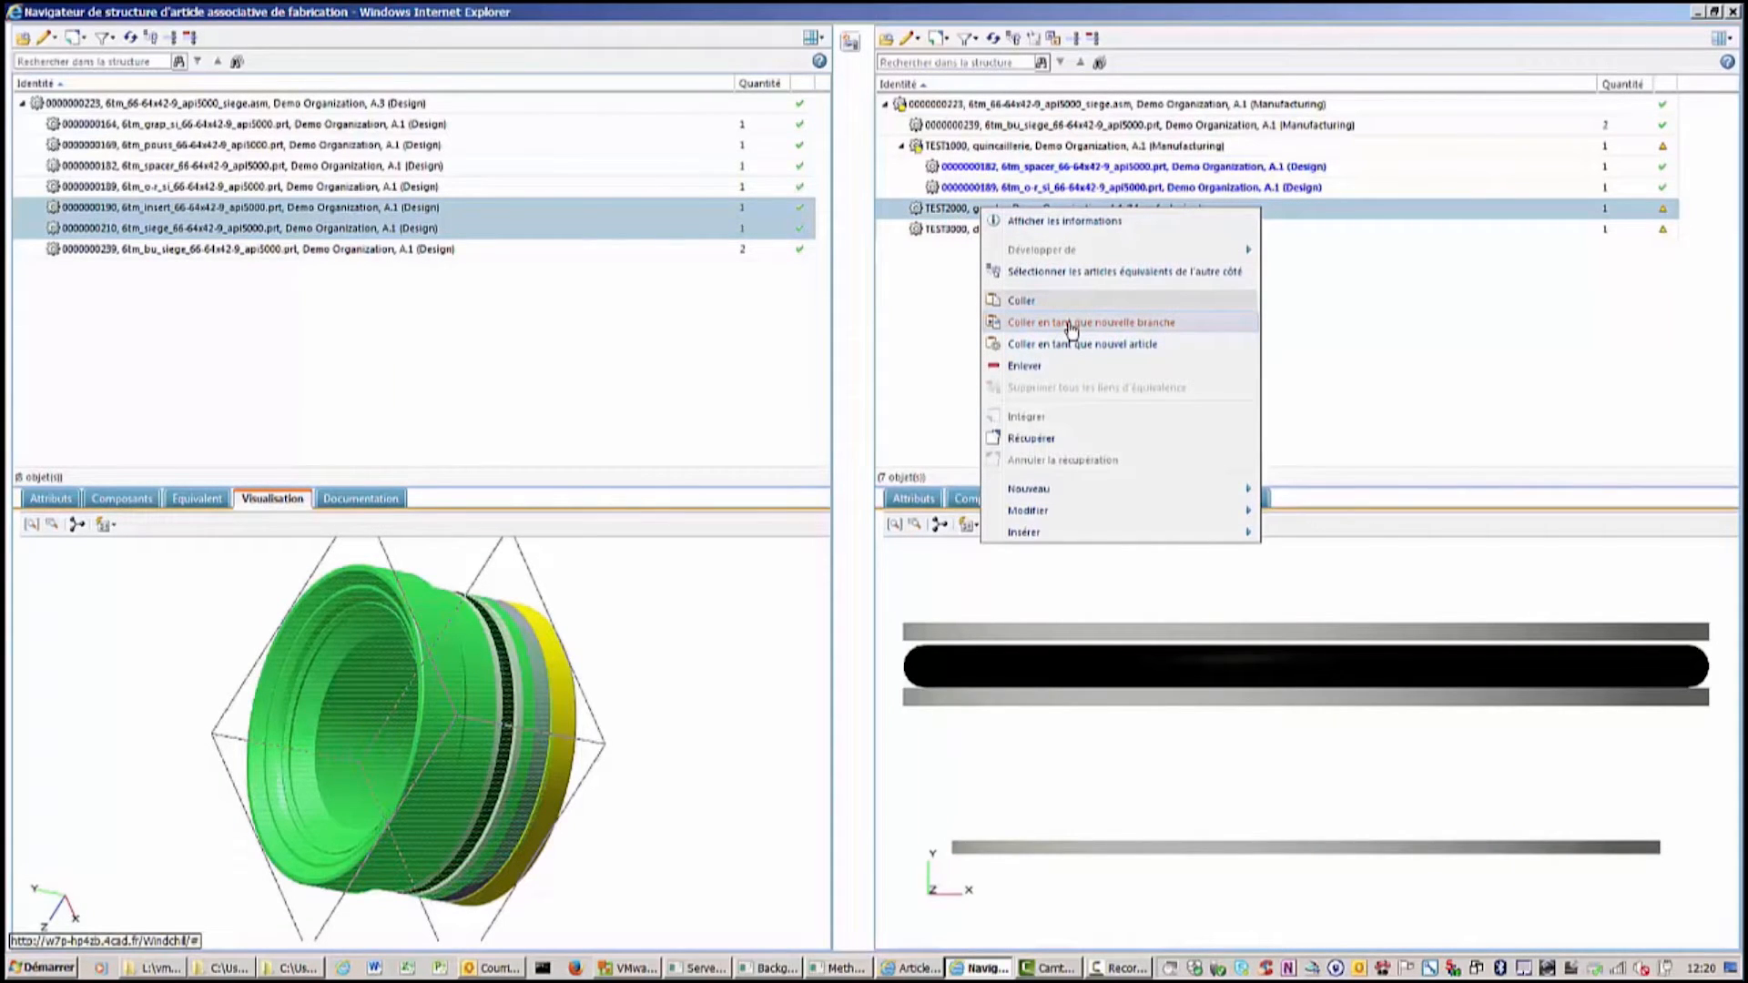
{"action": "left_click", "coordinate": [1071, 325]}
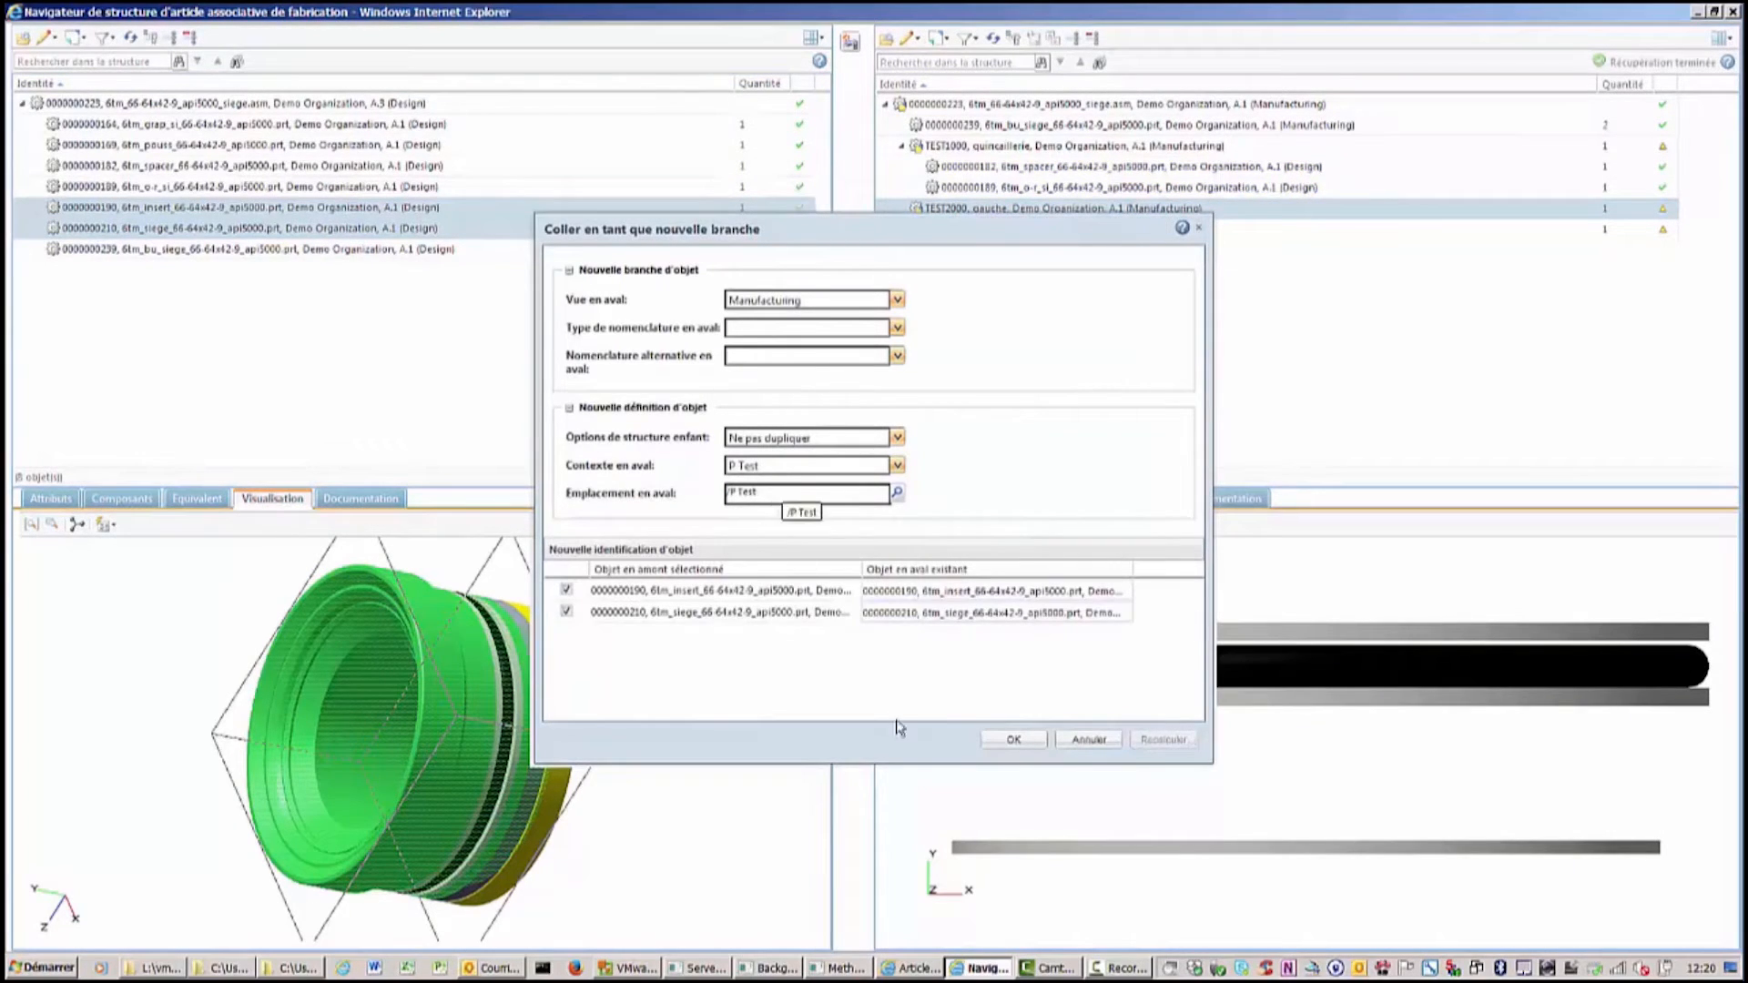
{"action": "left_click", "coordinate": [1014, 741]}
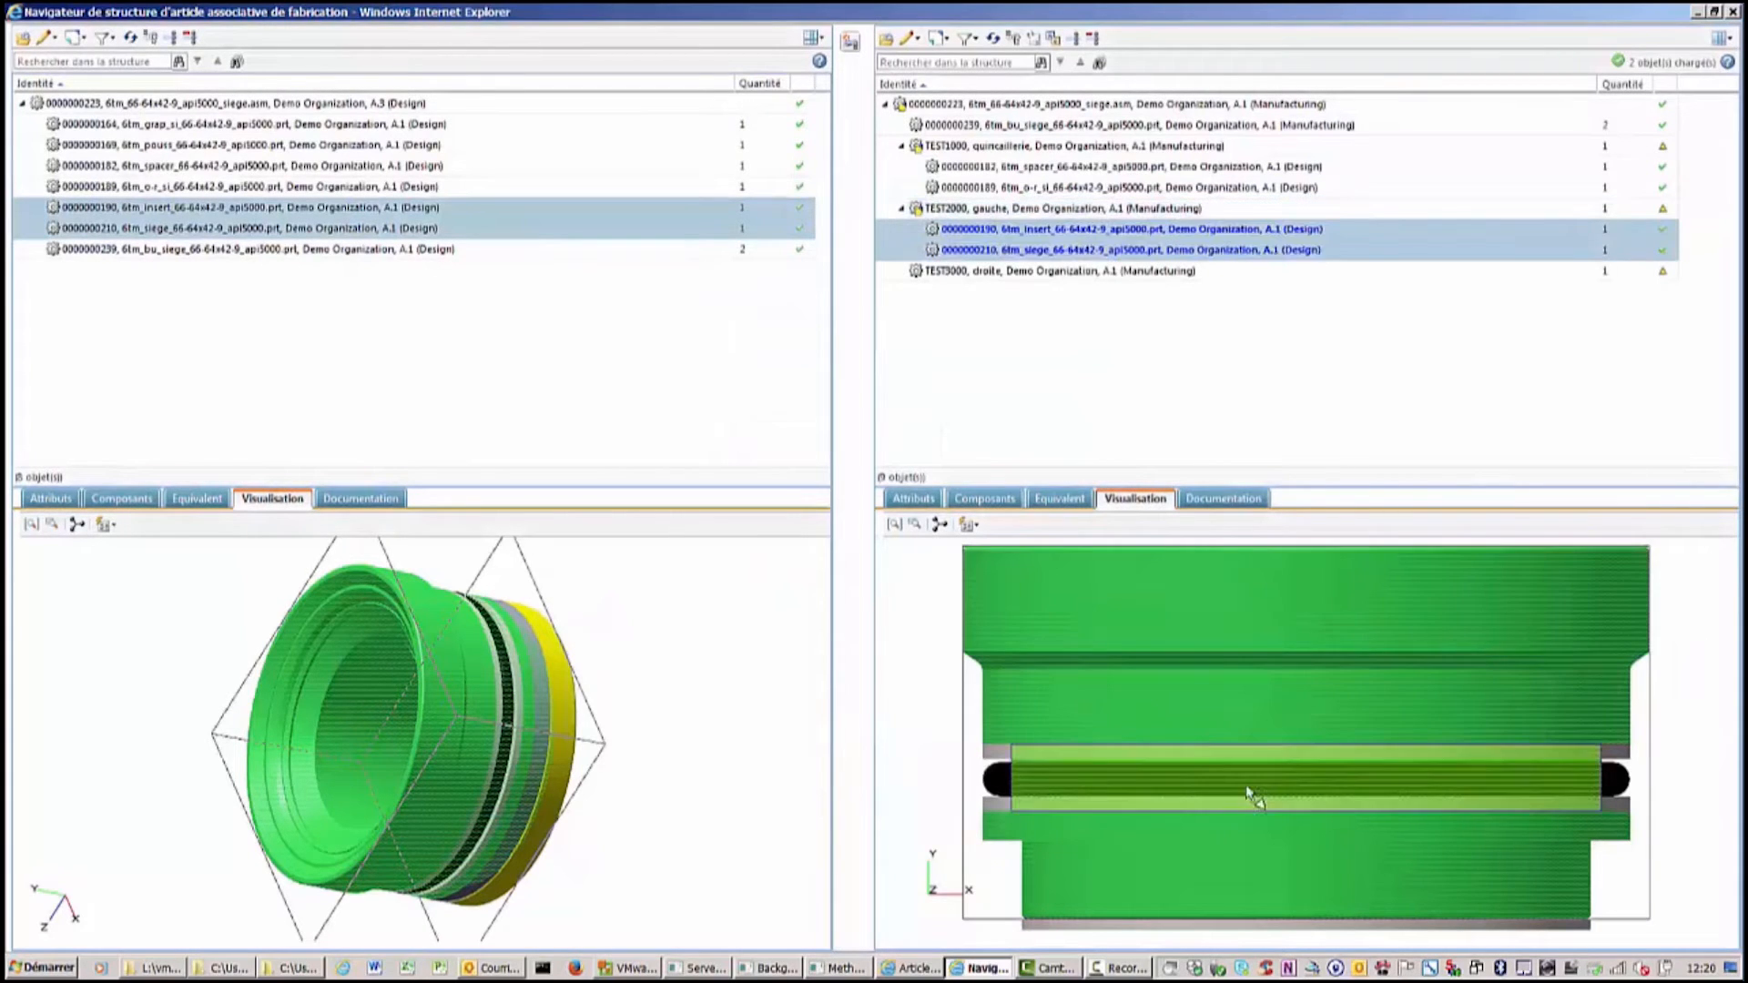
{"action": "left_click_drag", "start_coordinate": [1659, 701], "coordinate": [1384, 722]}
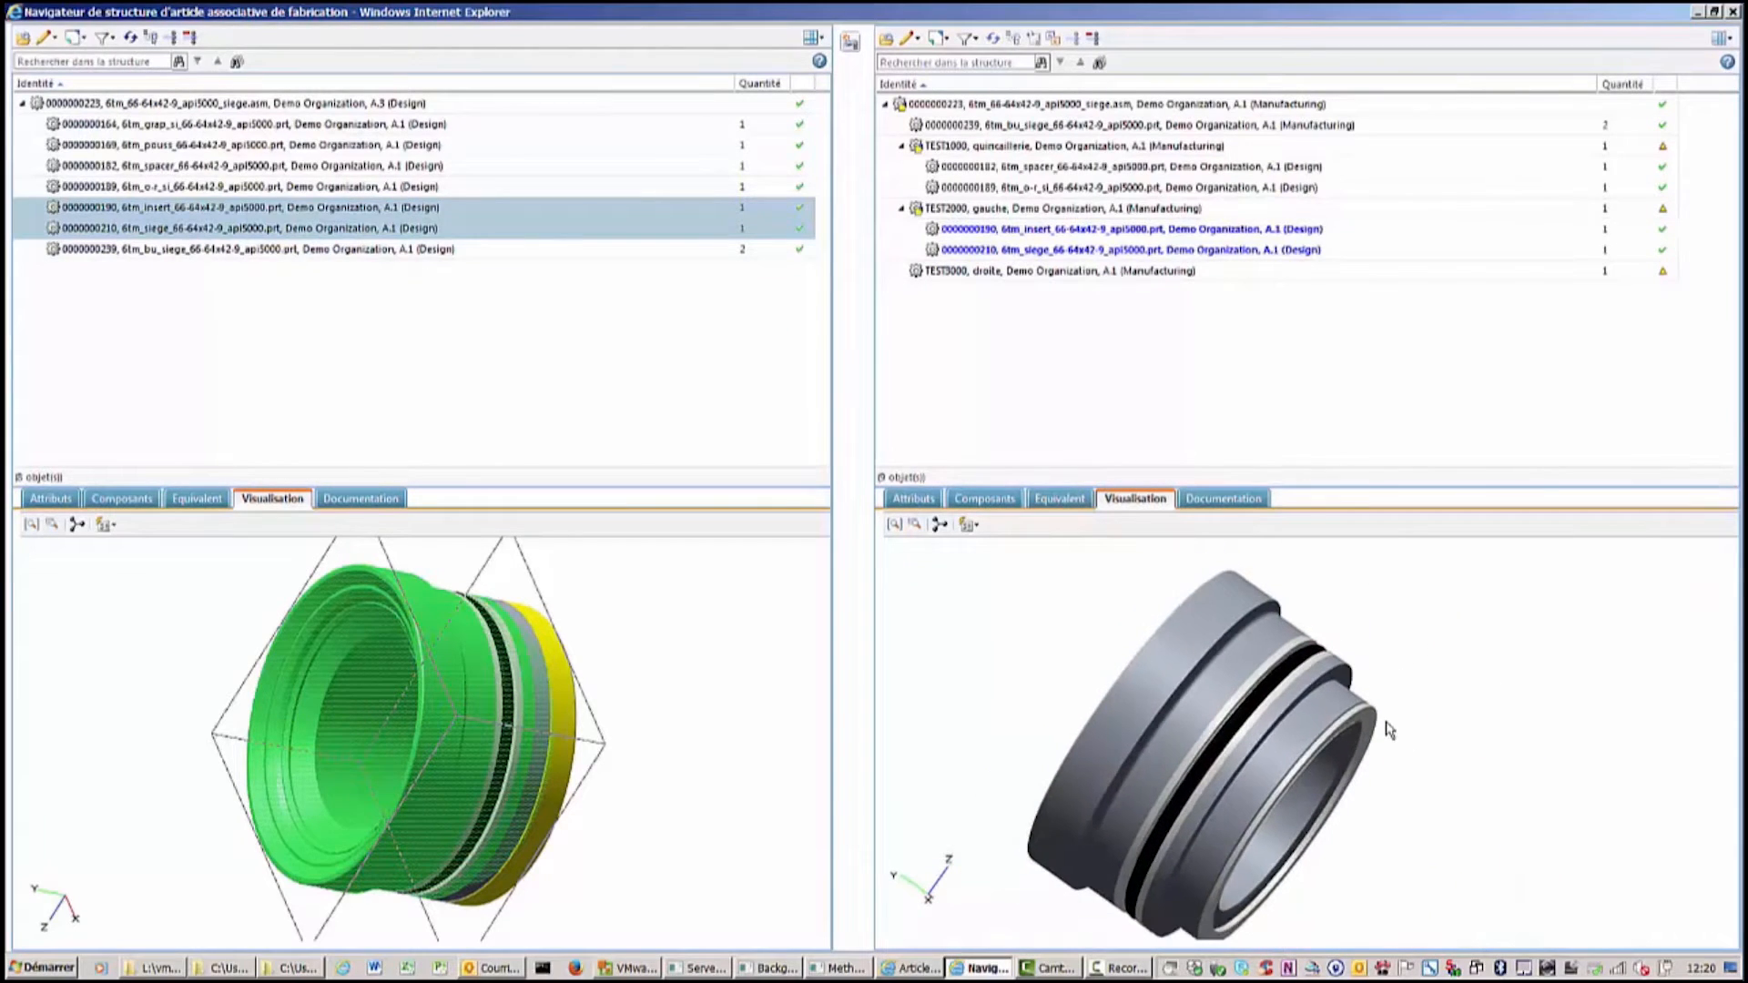
{"action": "left_click", "coordinate": [151, 252]}
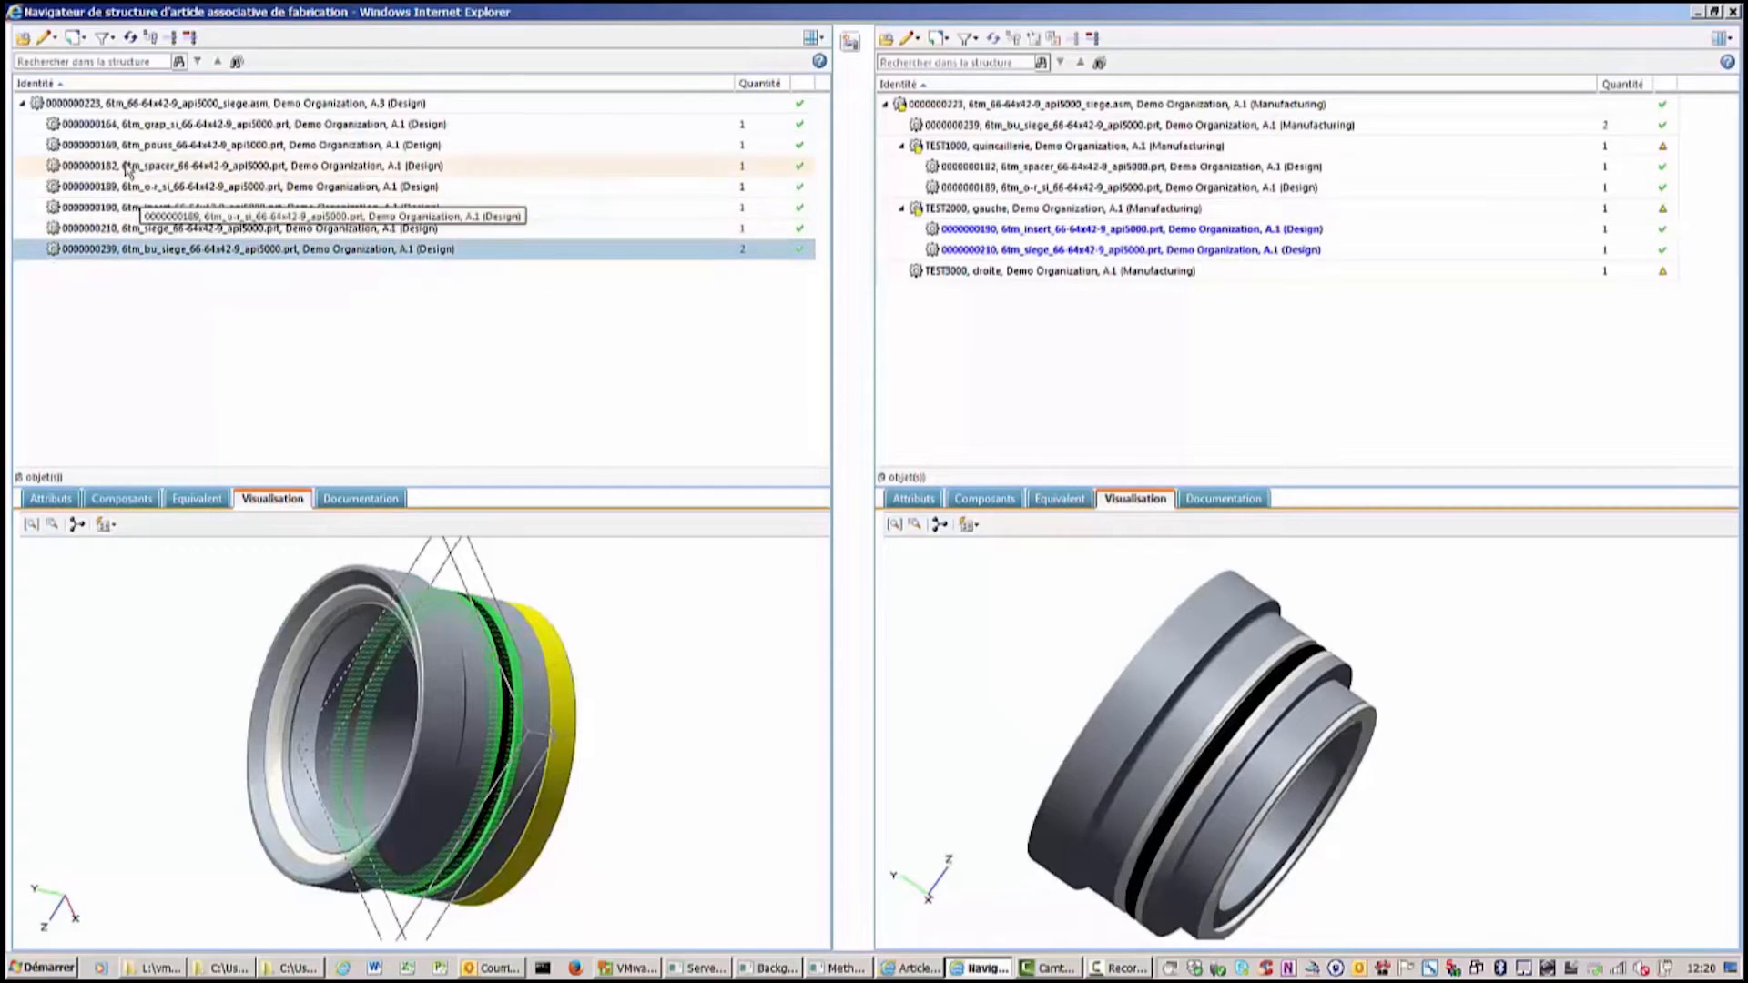
{"action": "left_click", "coordinate": [135, 128]}
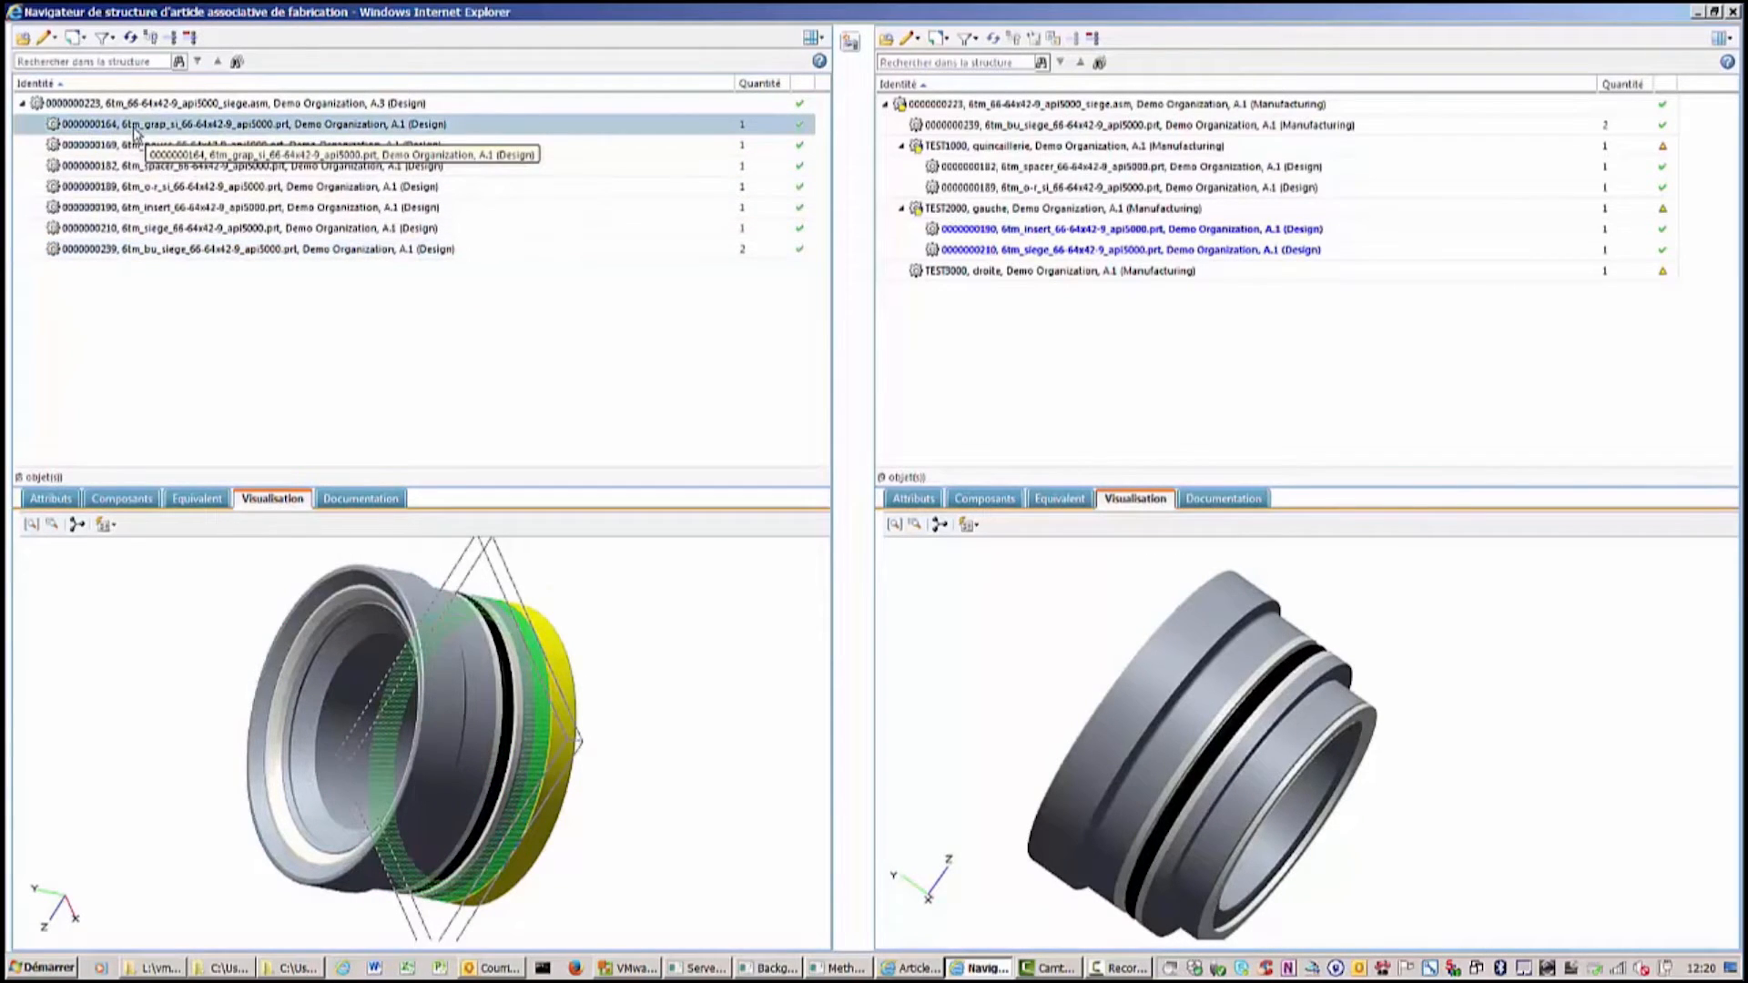
{"action": "left_click", "coordinate": [137, 145], "text": "ctrl"}
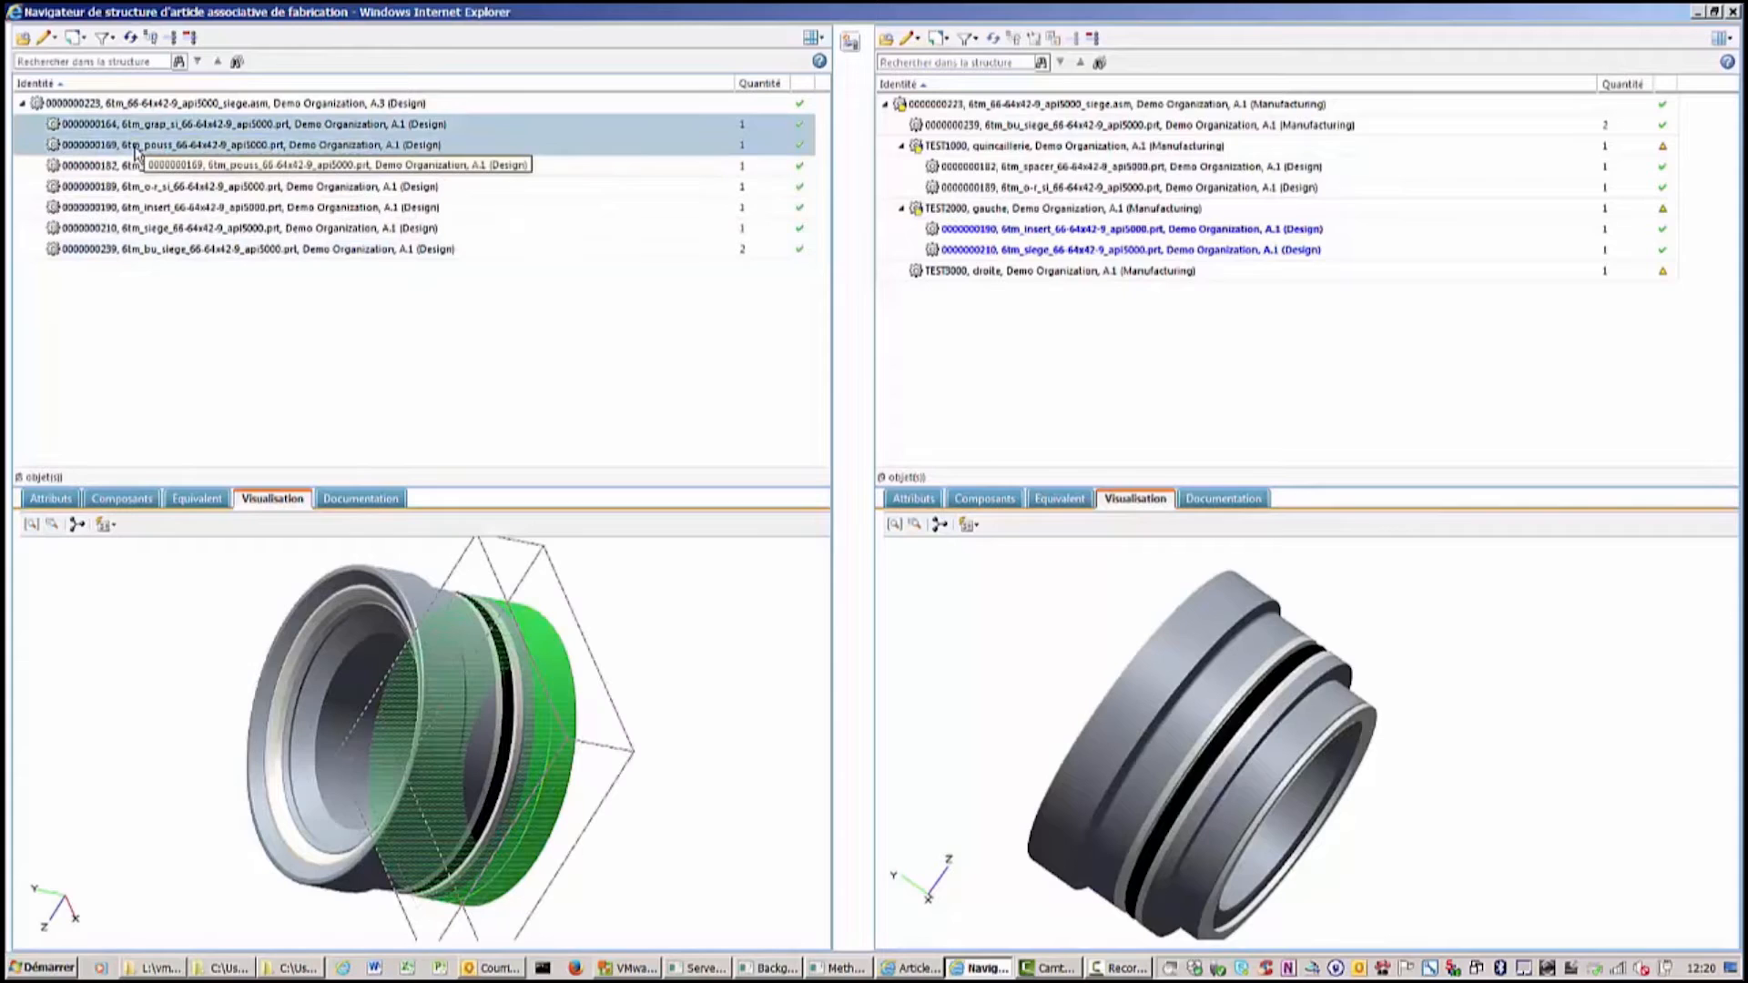
{"action": "right_click", "coordinate": [137, 150]}
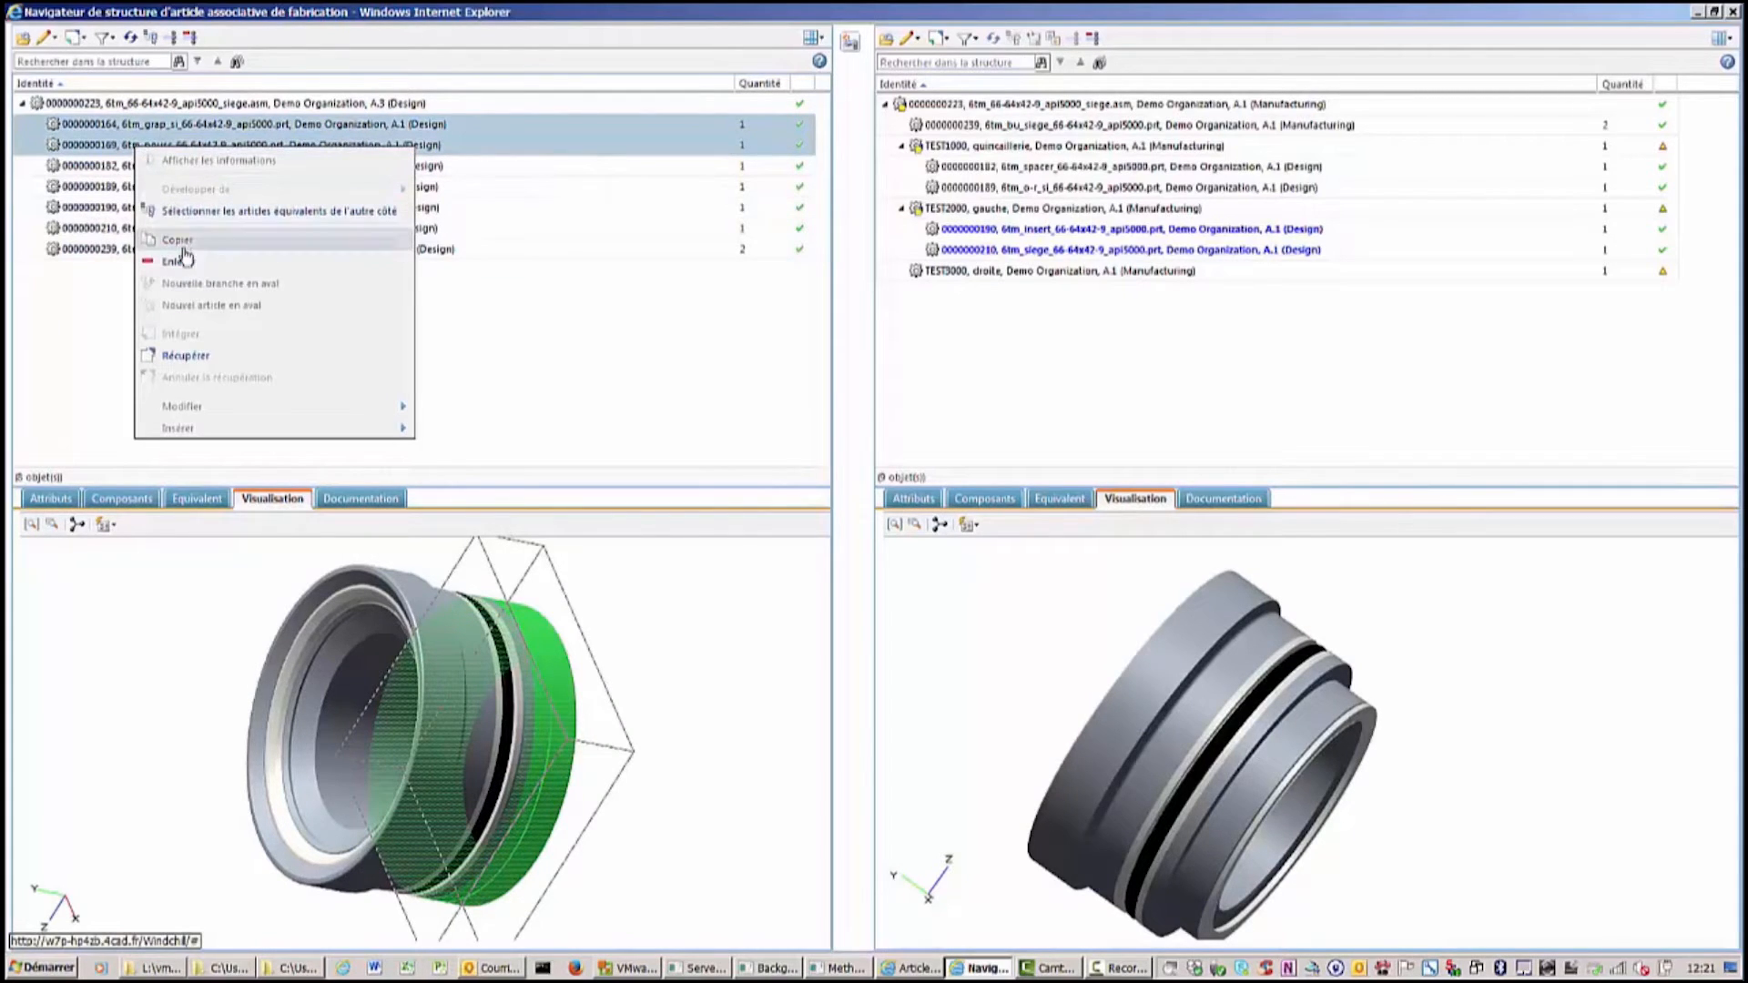
{"action": "left_click", "coordinate": [179, 241]}
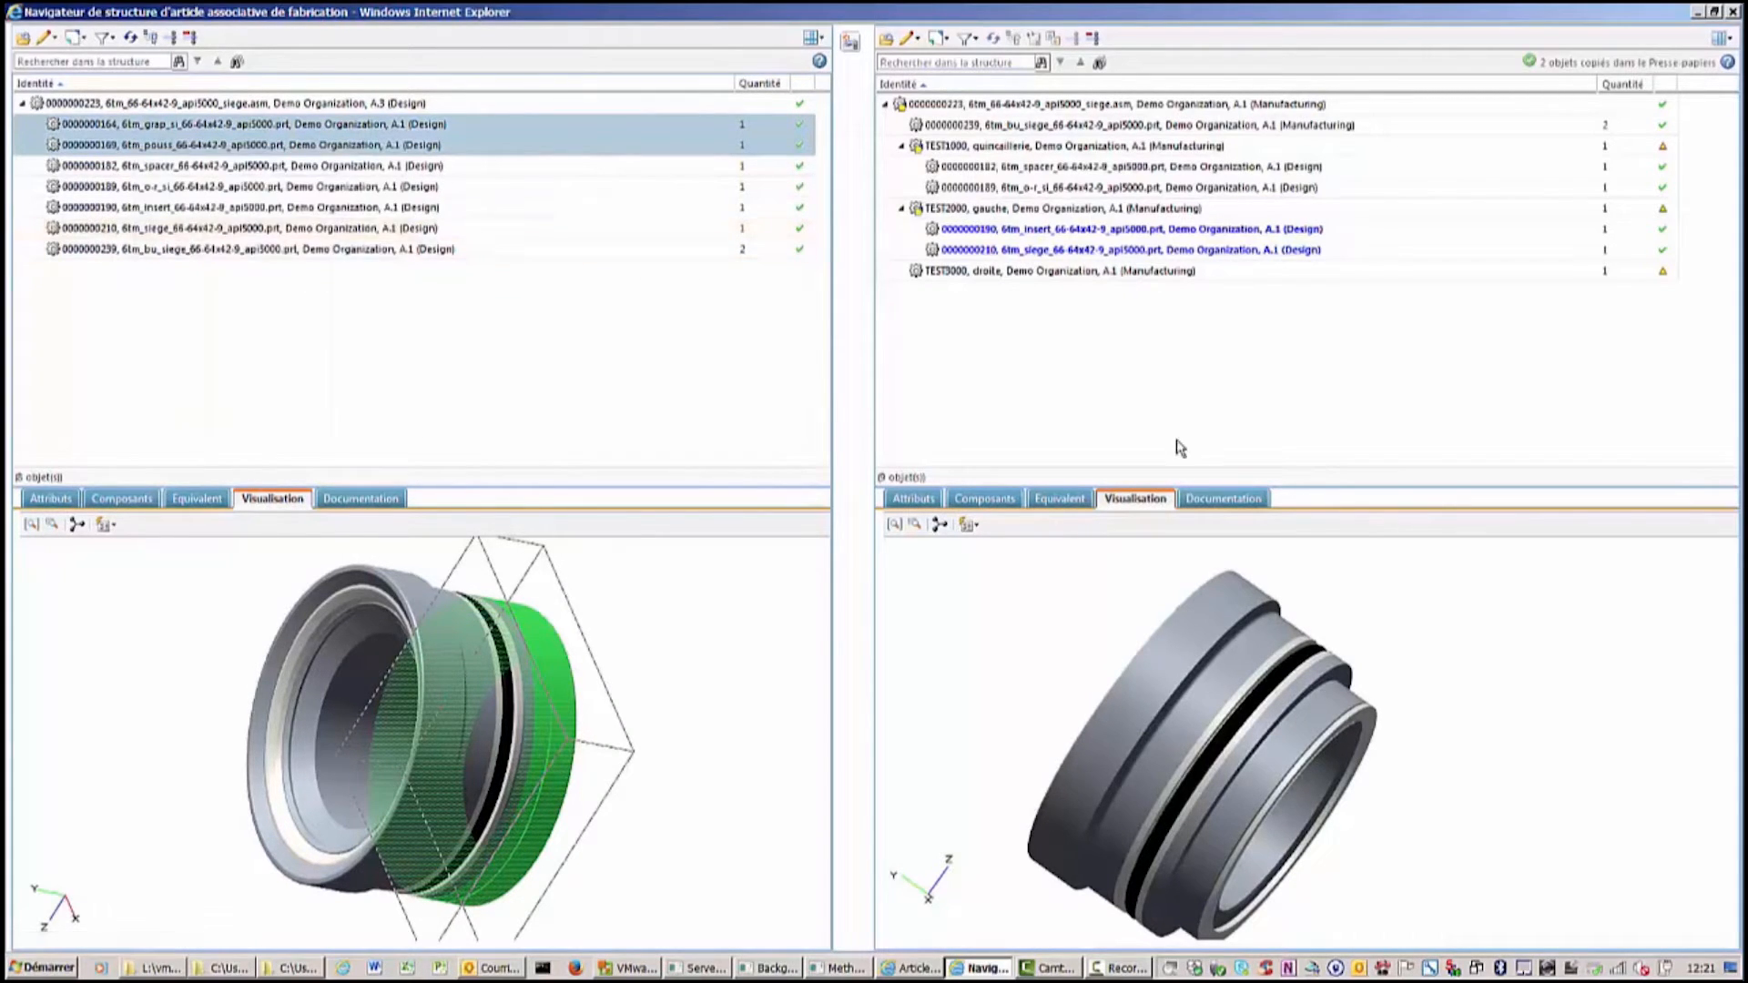
{"action": "left_click", "coordinate": [980, 270]}
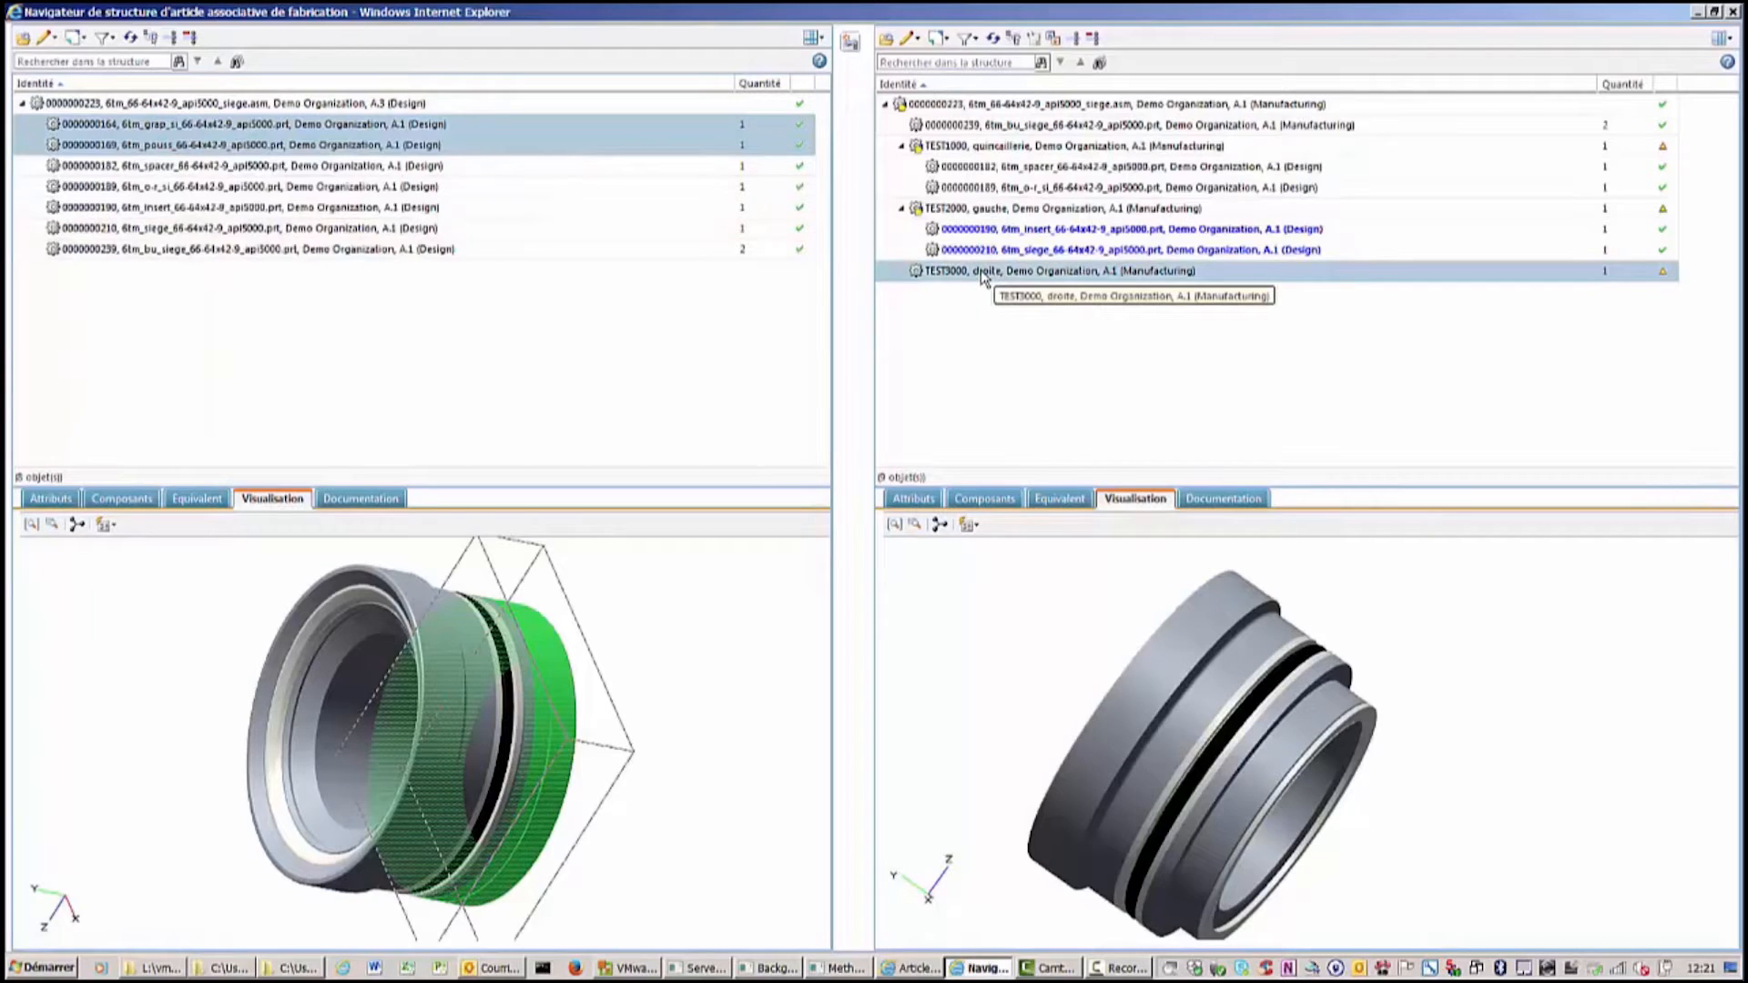
{"action": "right_click", "coordinate": [980, 271]}
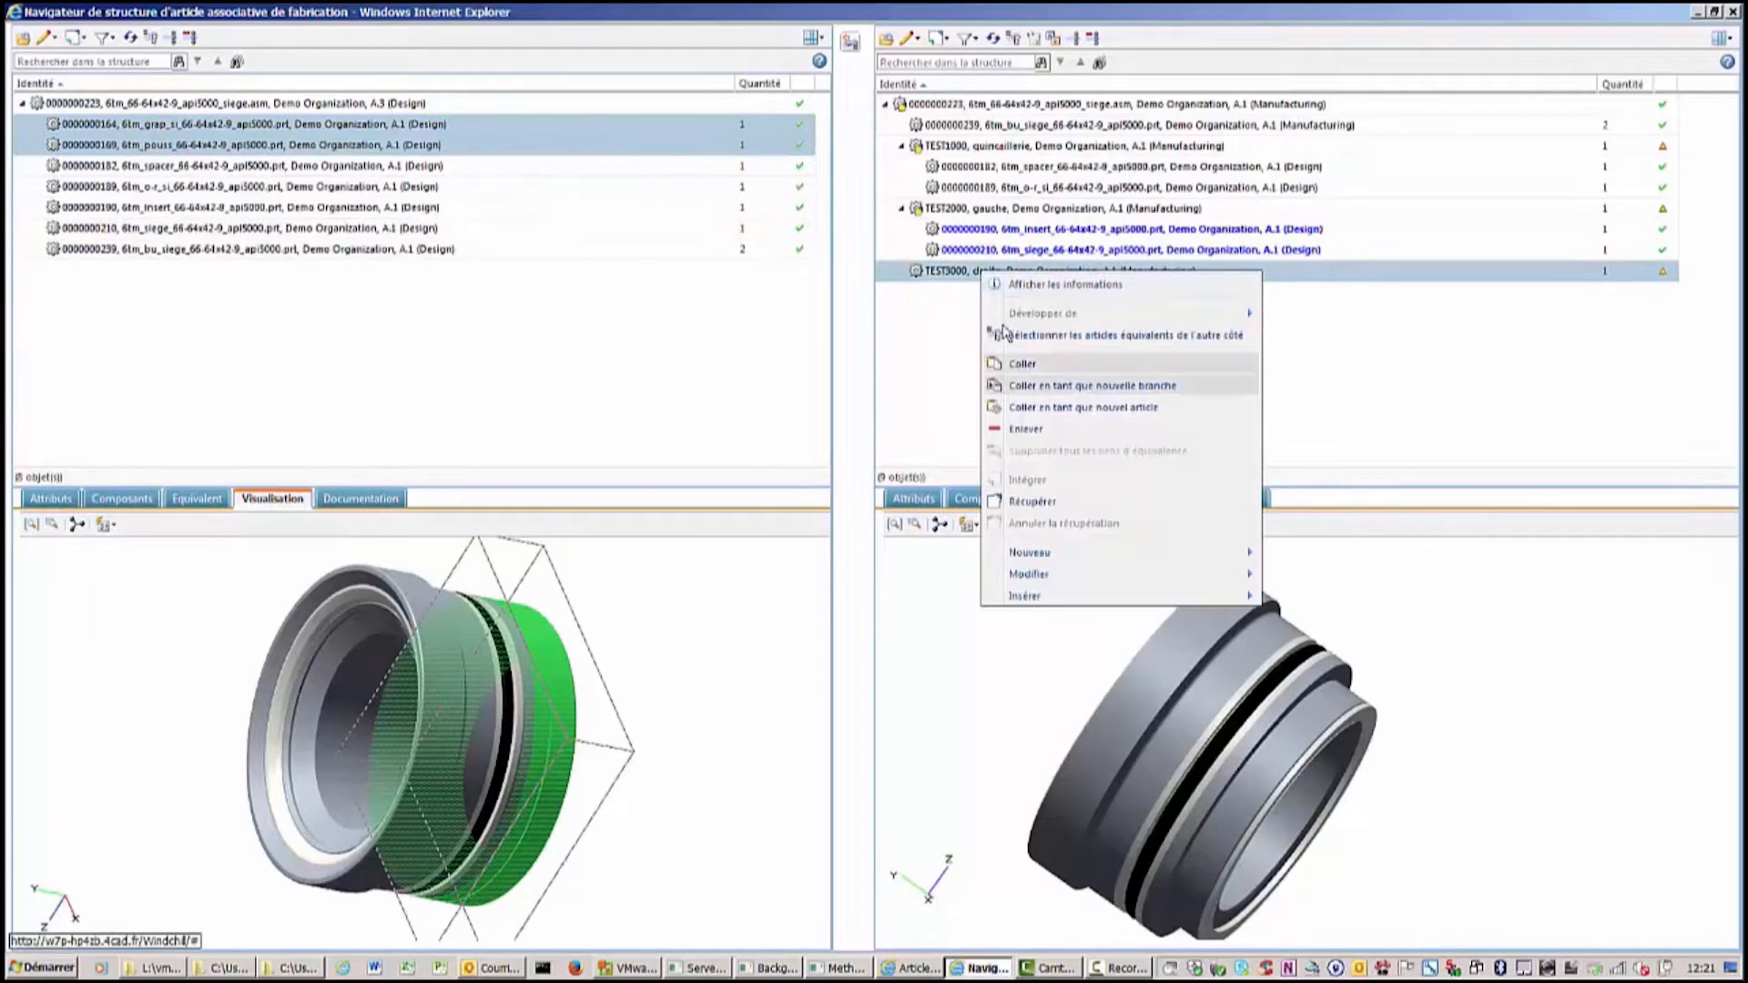
{"action": "left_click", "coordinate": [1030, 366]}
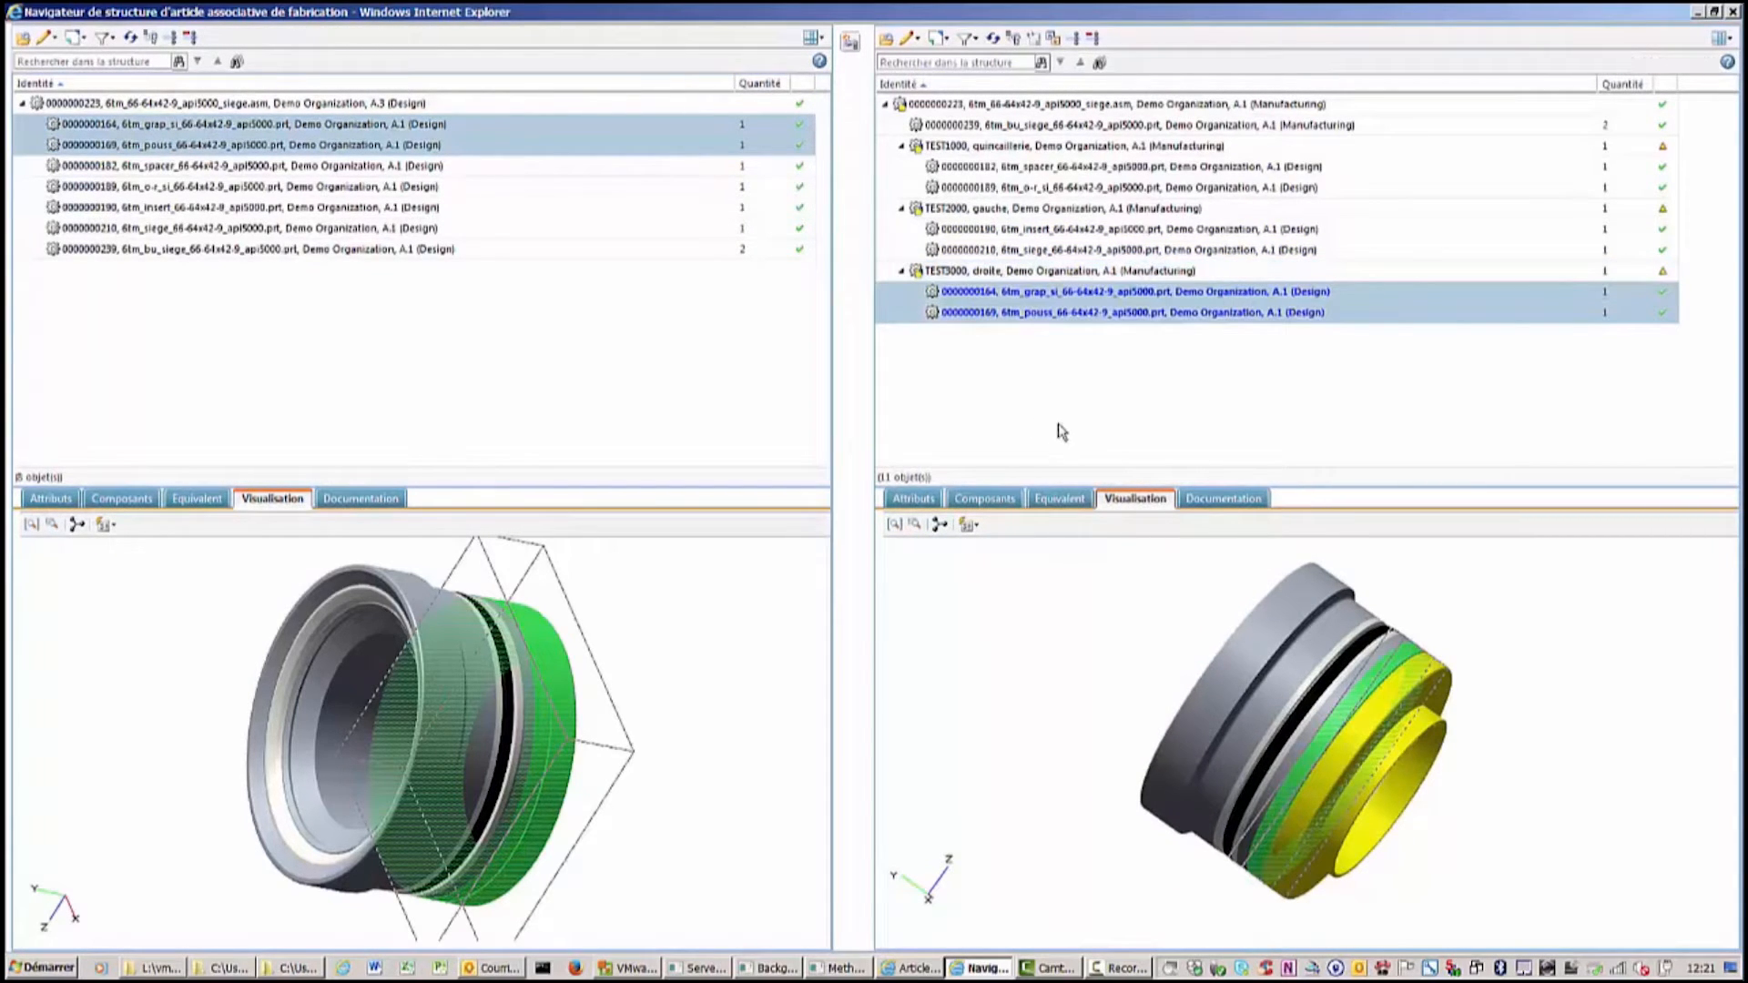
Select the design-side equivalents of the pasted pouss and siege parts in the manufacturing structure.
{"action": "left_click", "coordinate": [1075, 314]}
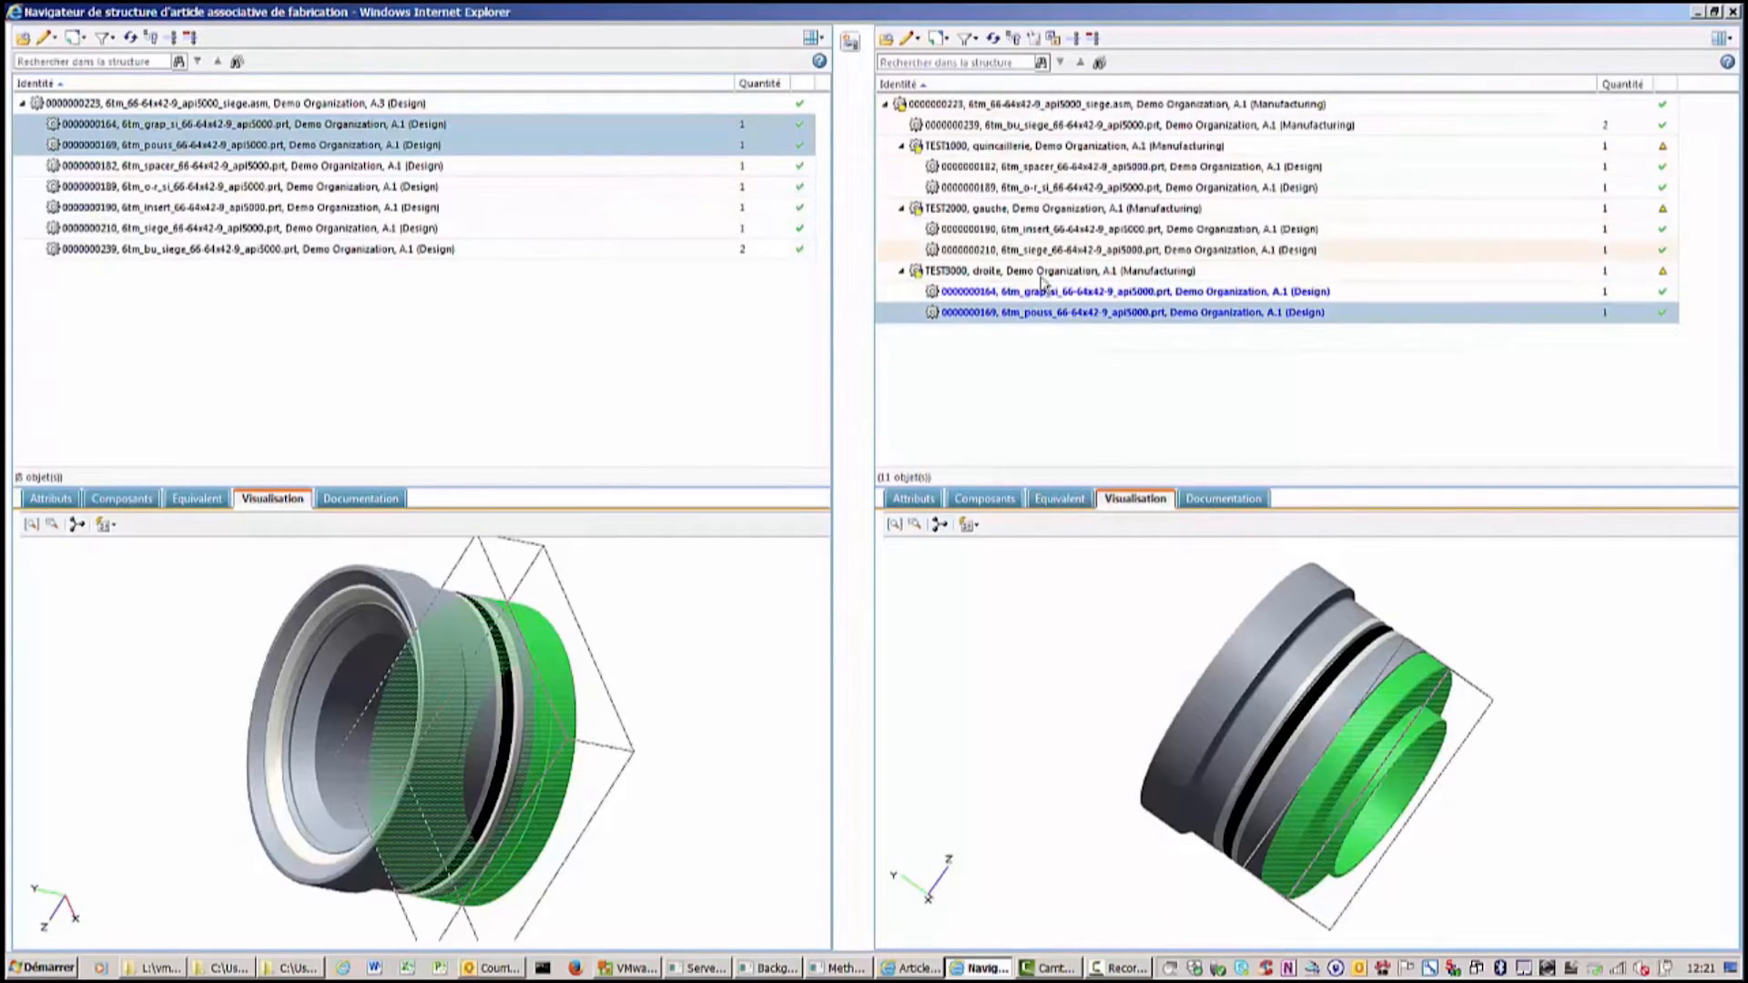
{"action": "right_click", "coordinate": [1046, 319]}
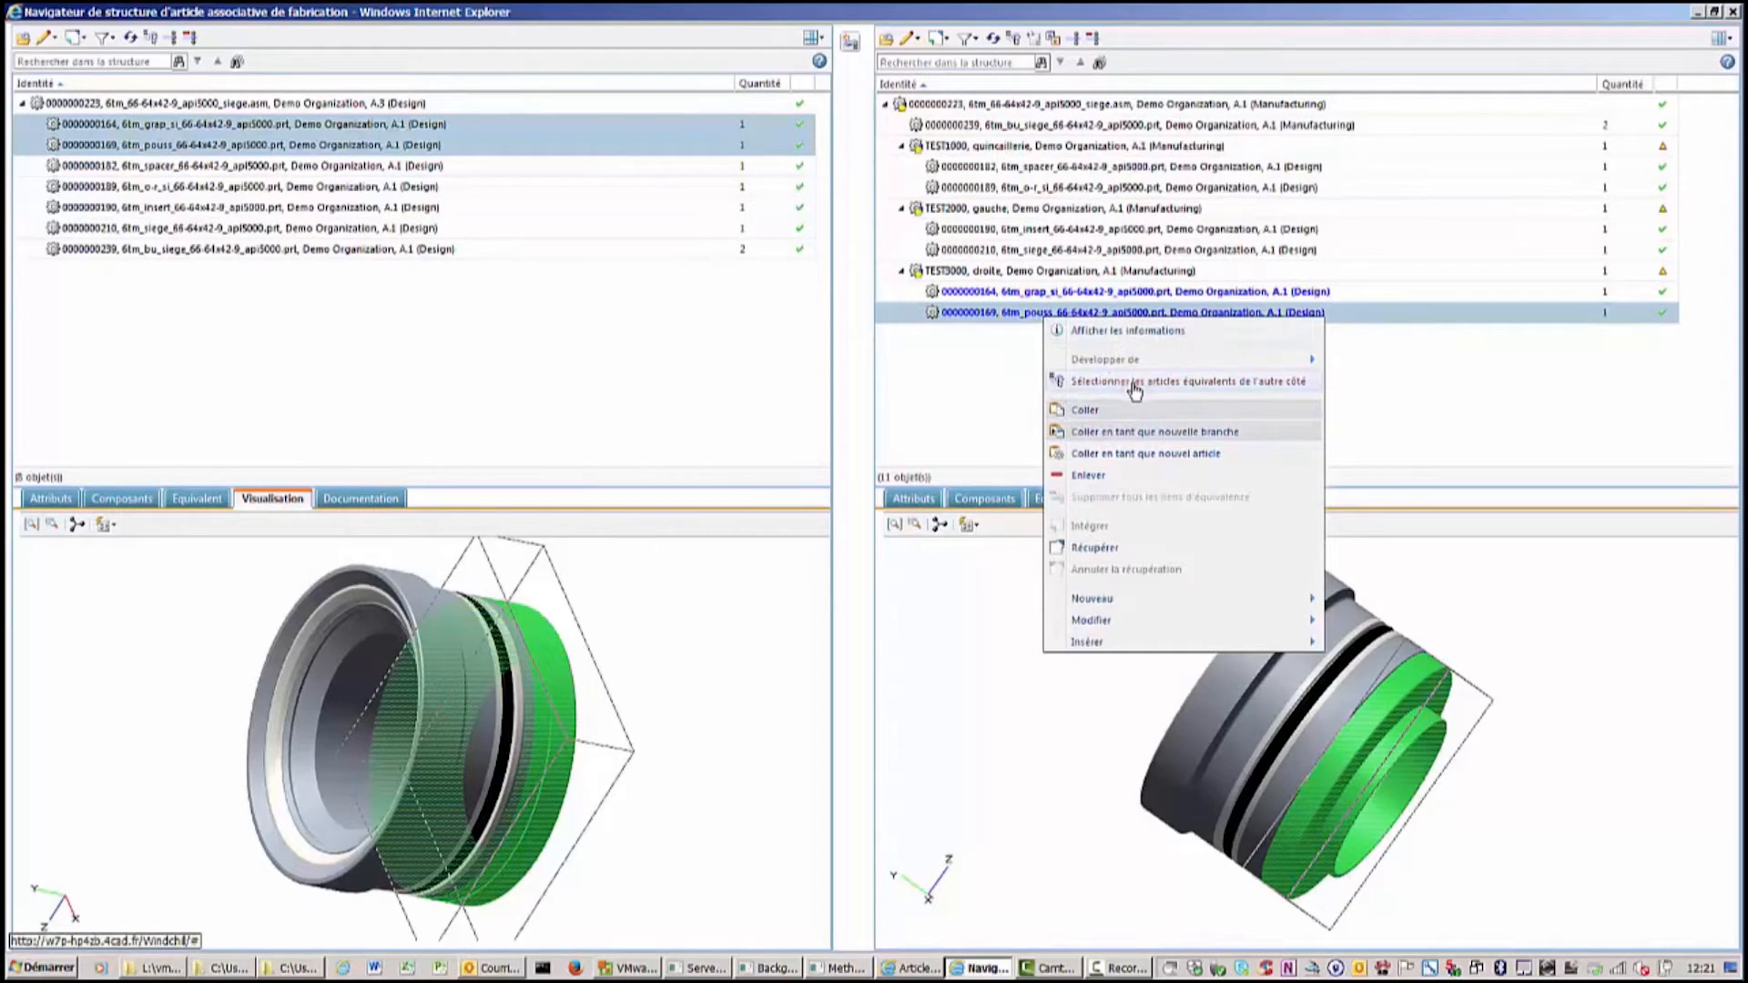
{"action": "left_click", "coordinate": [1134, 383]}
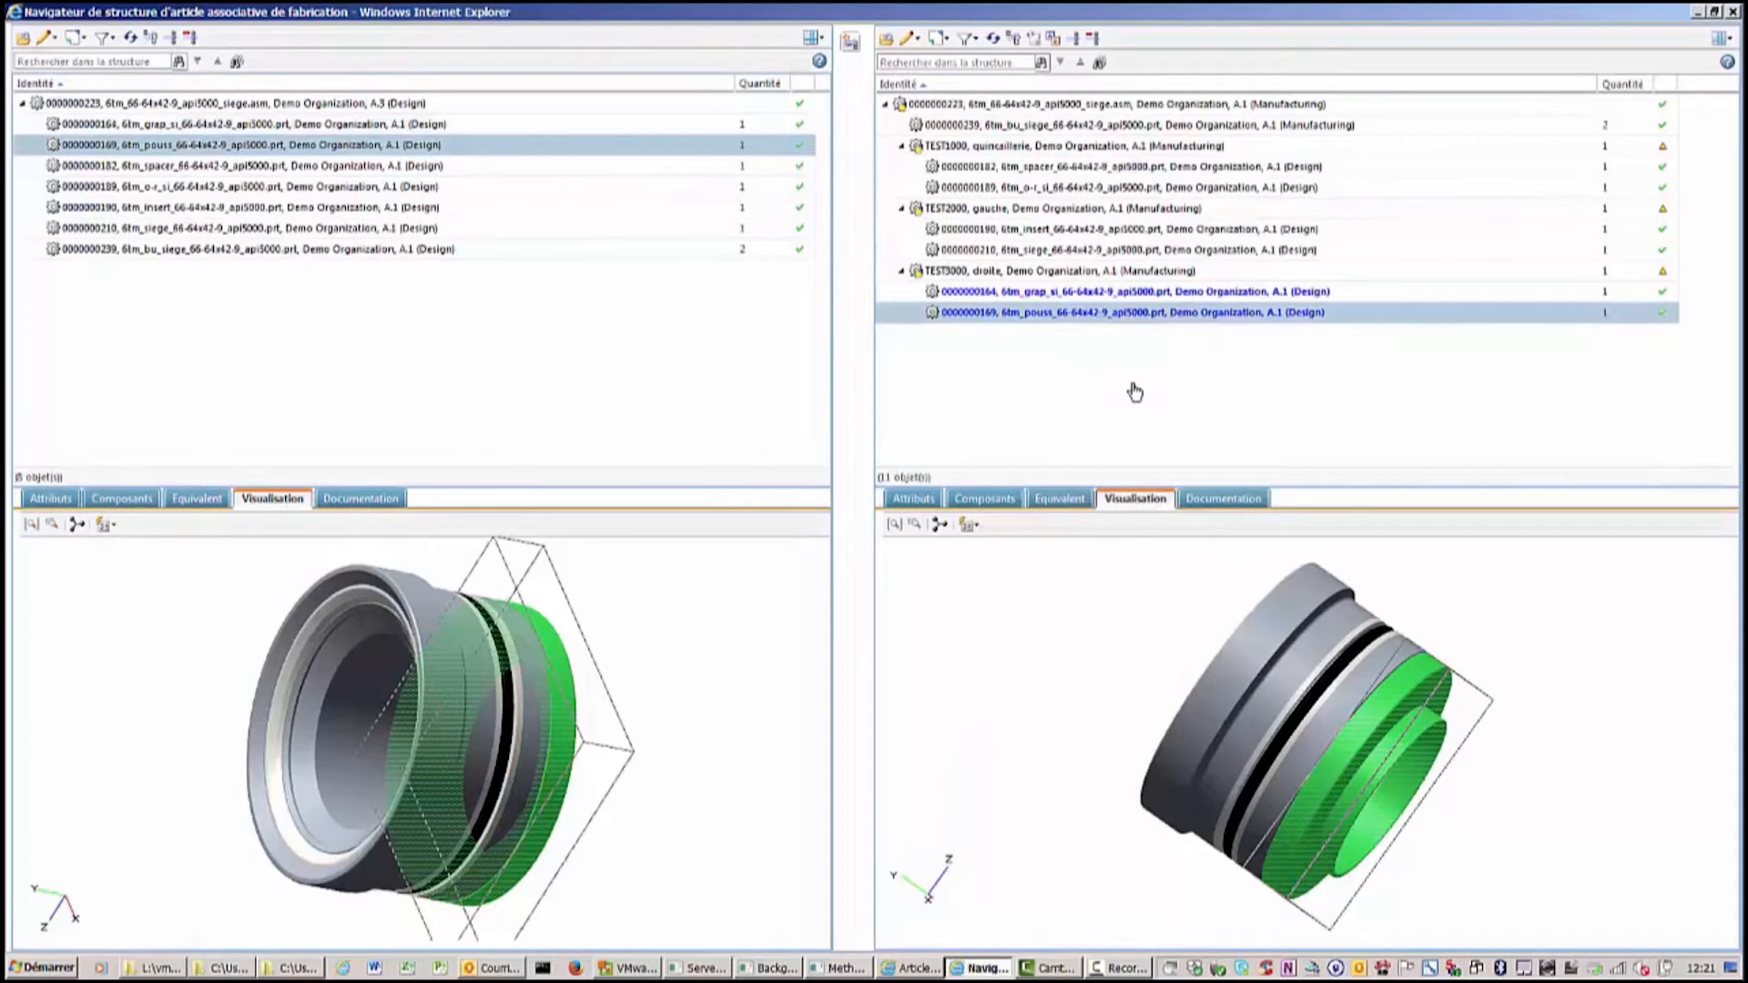
{"action": "left_click", "coordinate": [1042, 252]}
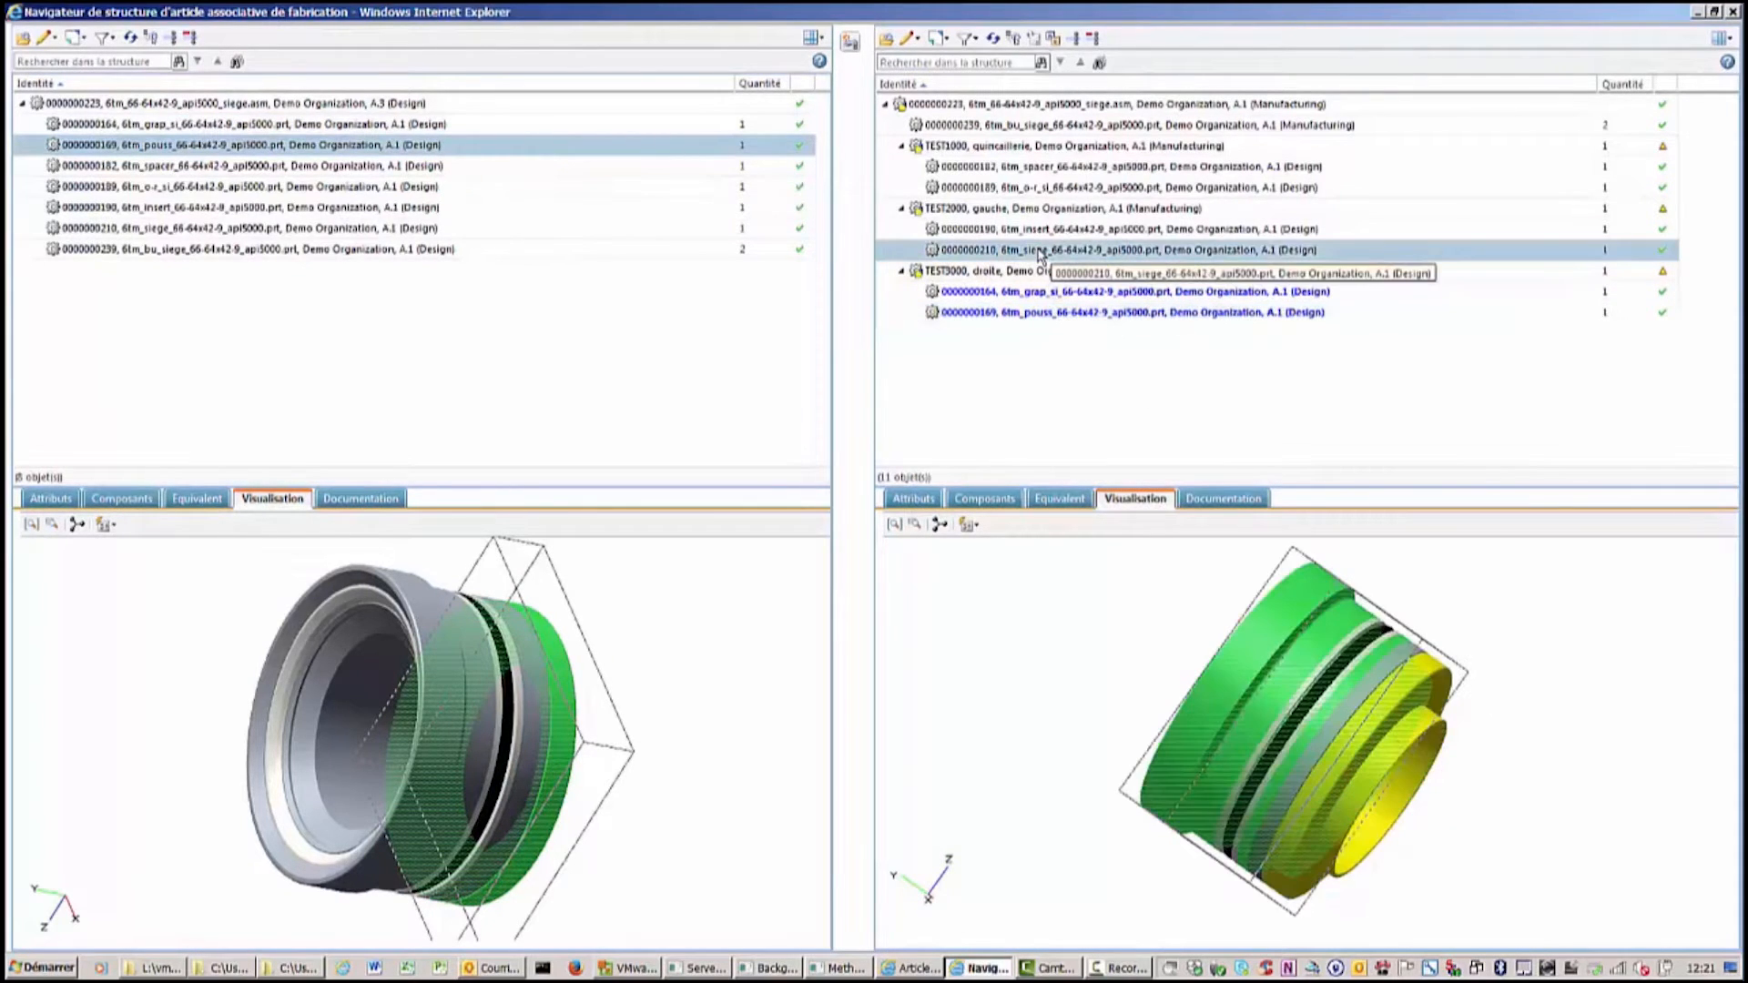
{"action": "right_click", "coordinate": [1042, 254]}
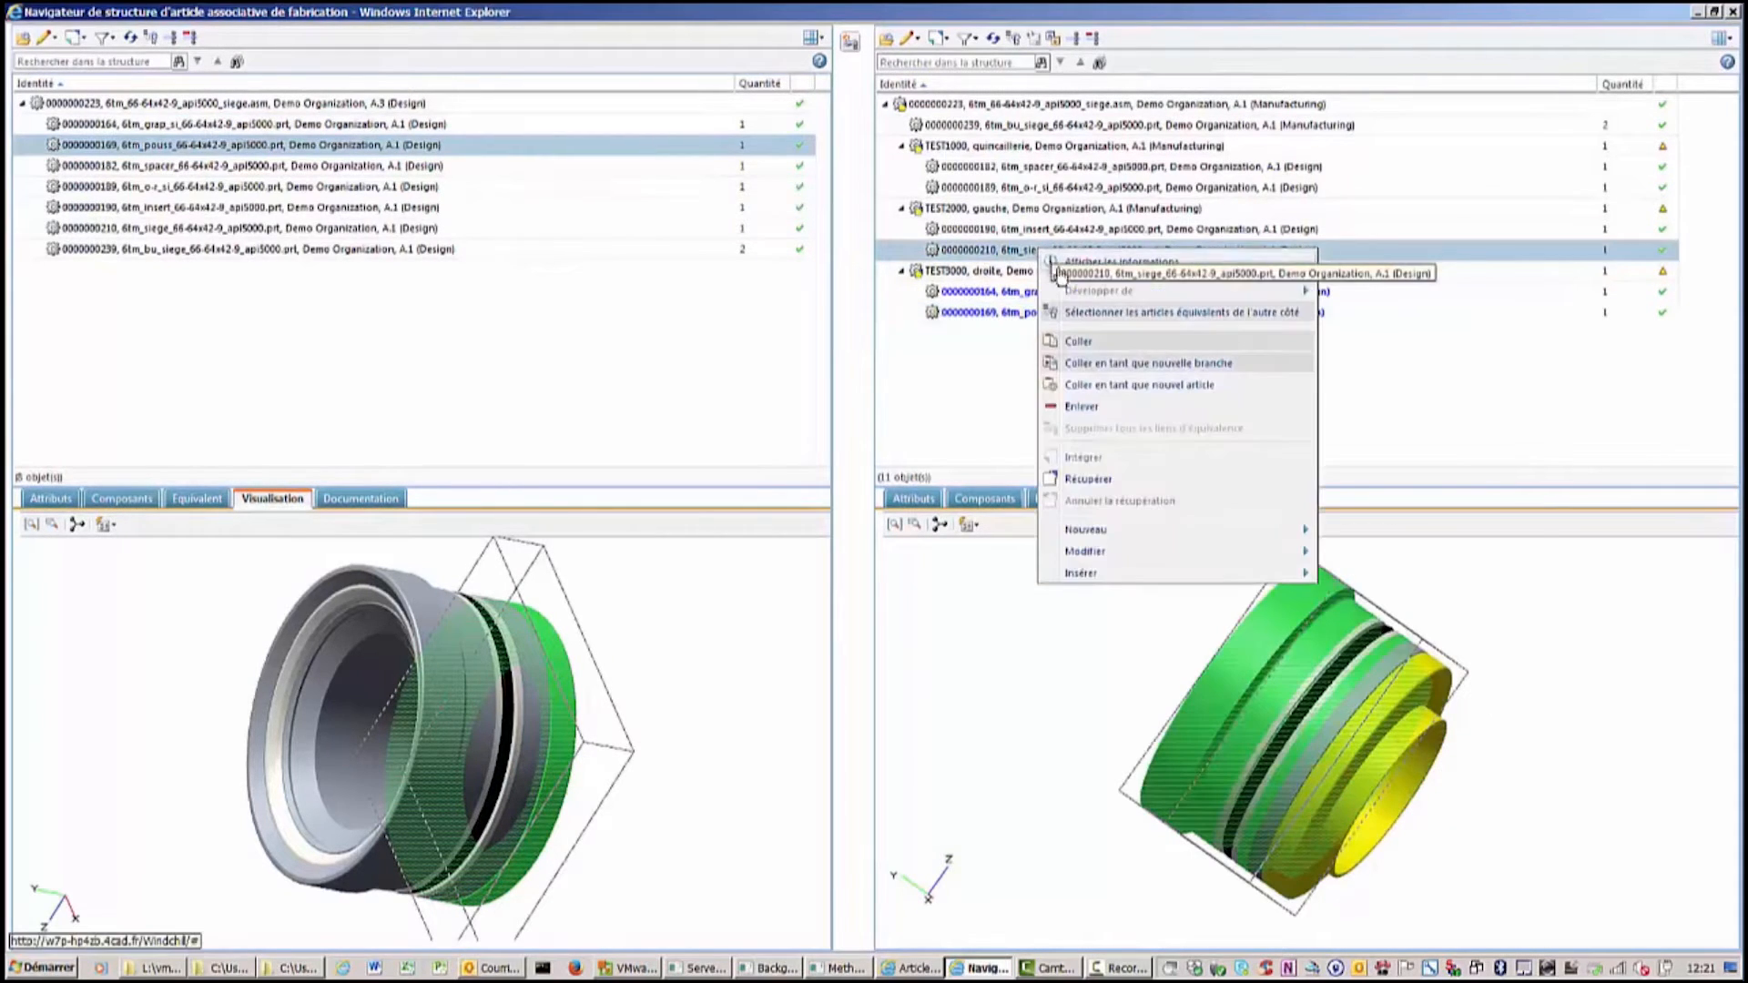
{"action": "left_click", "coordinate": [1110, 314]}
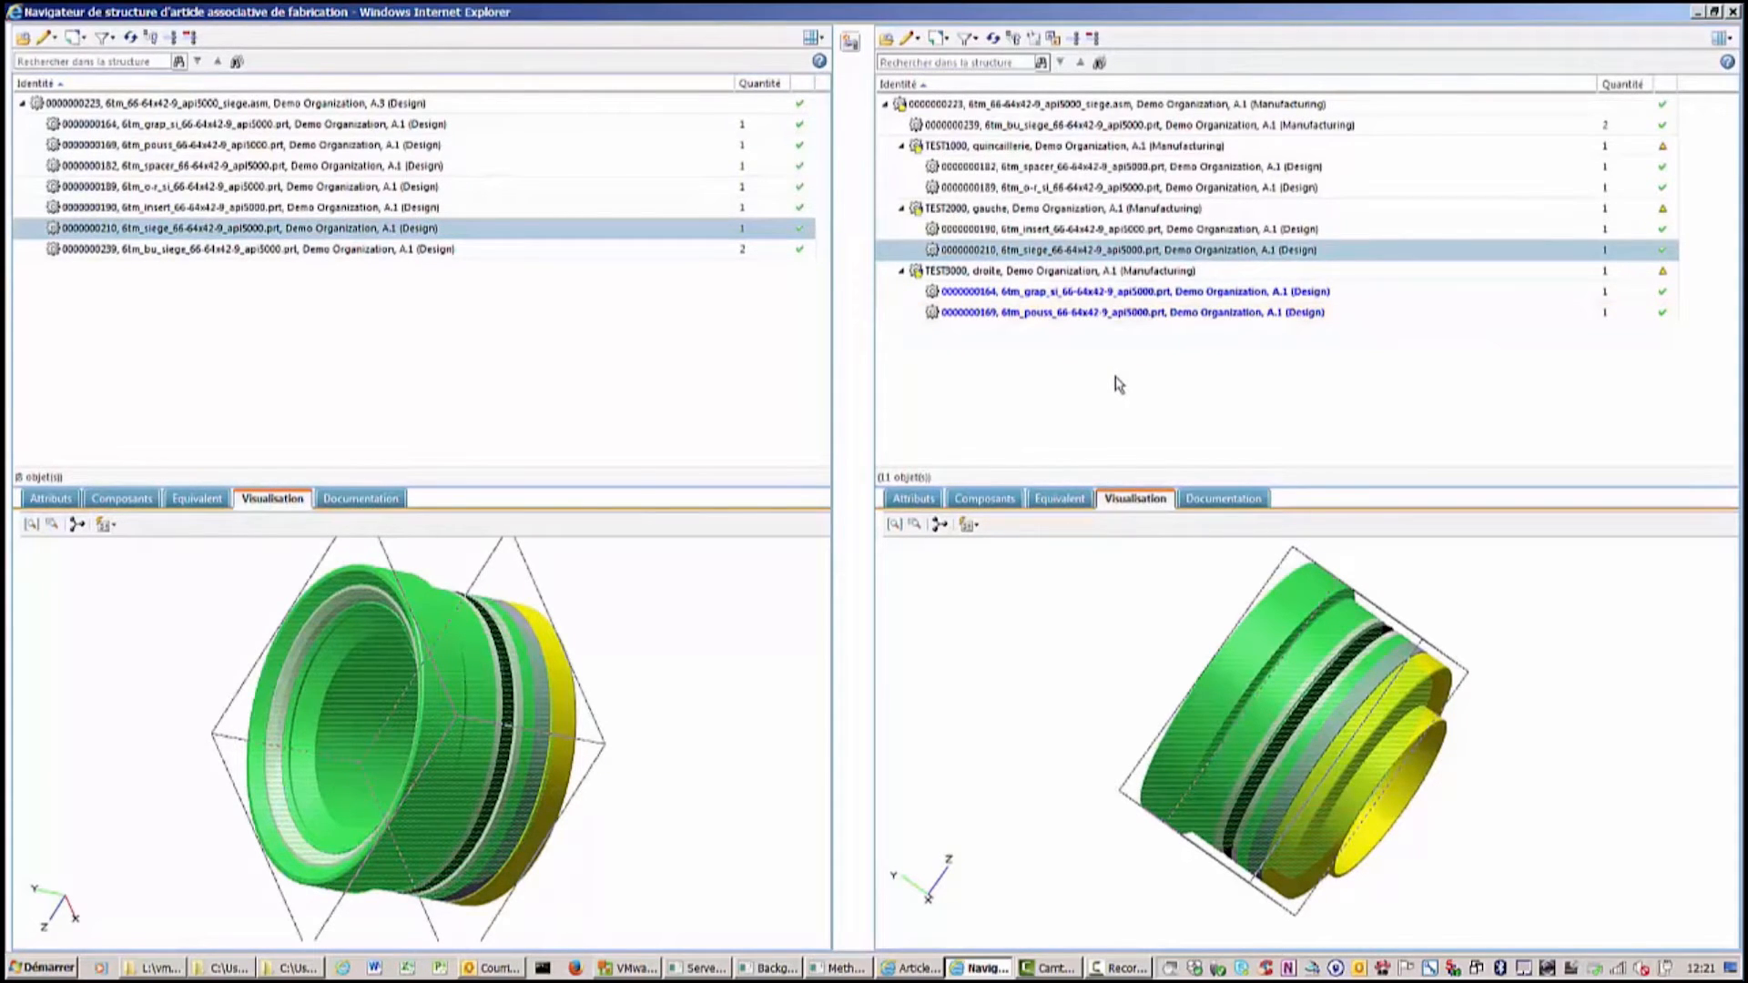
Check in the manufacturing root and the TEST1000, TEST2000 and TEST3000 parts, applying to all.
{"action": "left_click", "coordinate": [951, 107]}
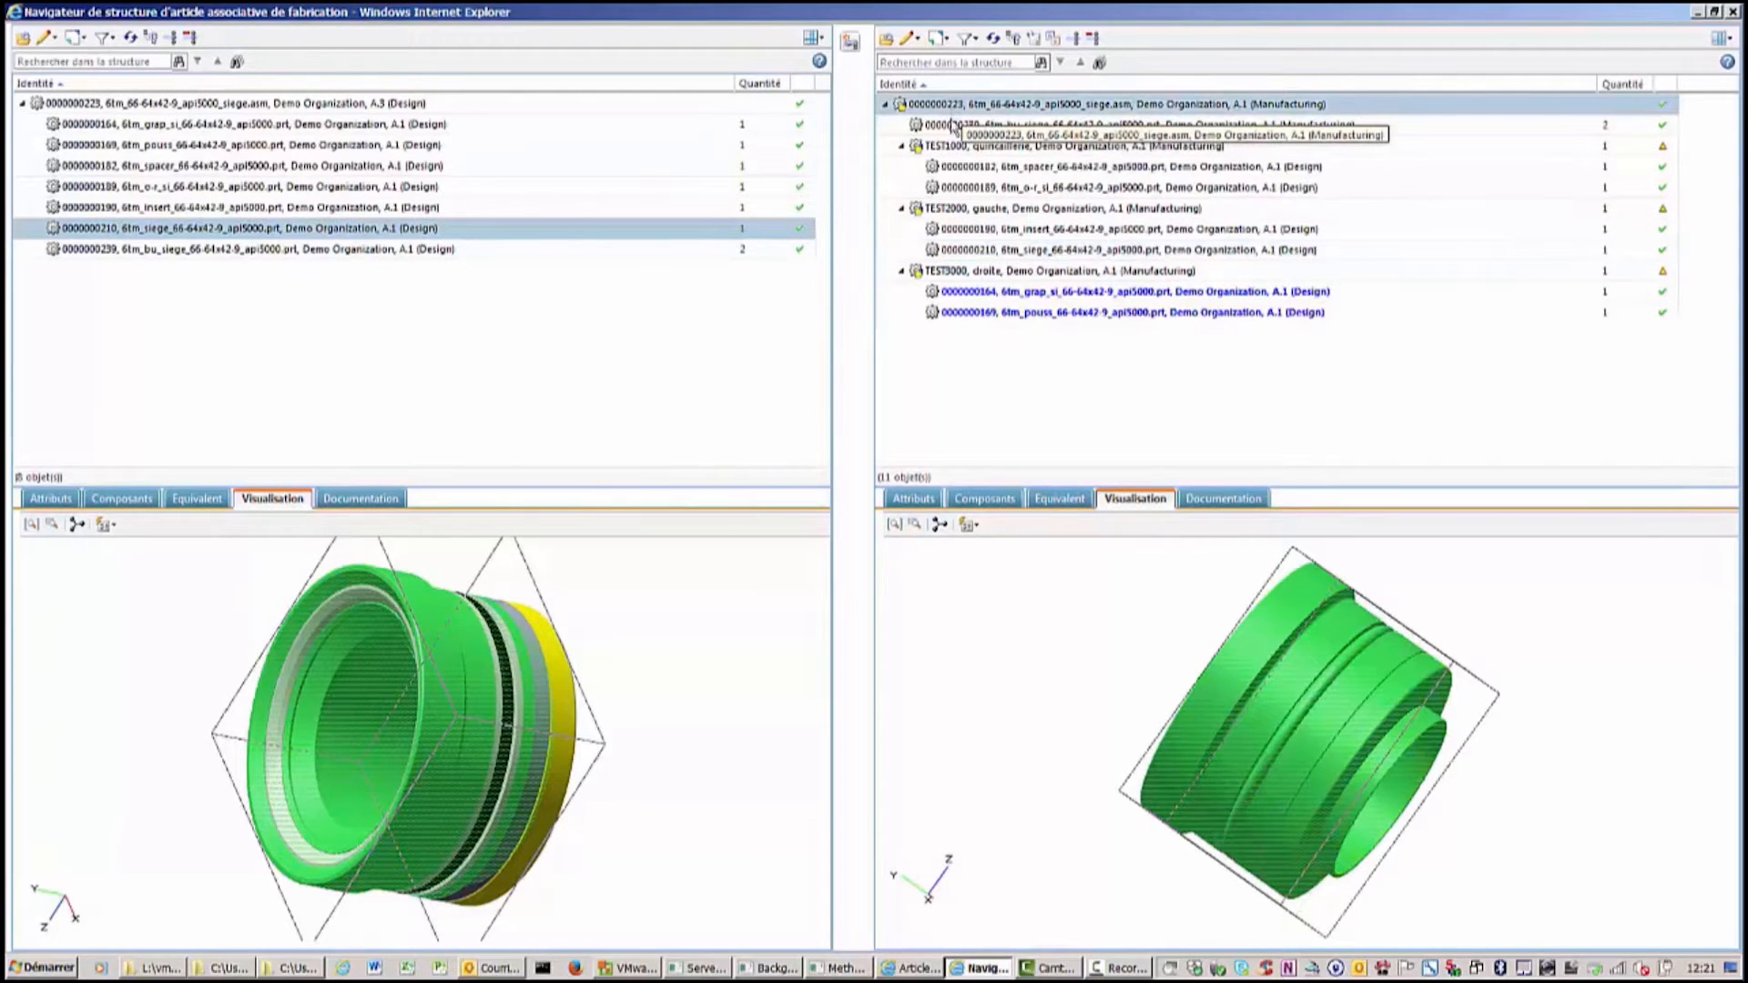
{"action": "left_click", "coordinate": [953, 151], "text": "ctrl"}
{"action": "left_click", "coordinate": [958, 212], "text": "ctrl"}
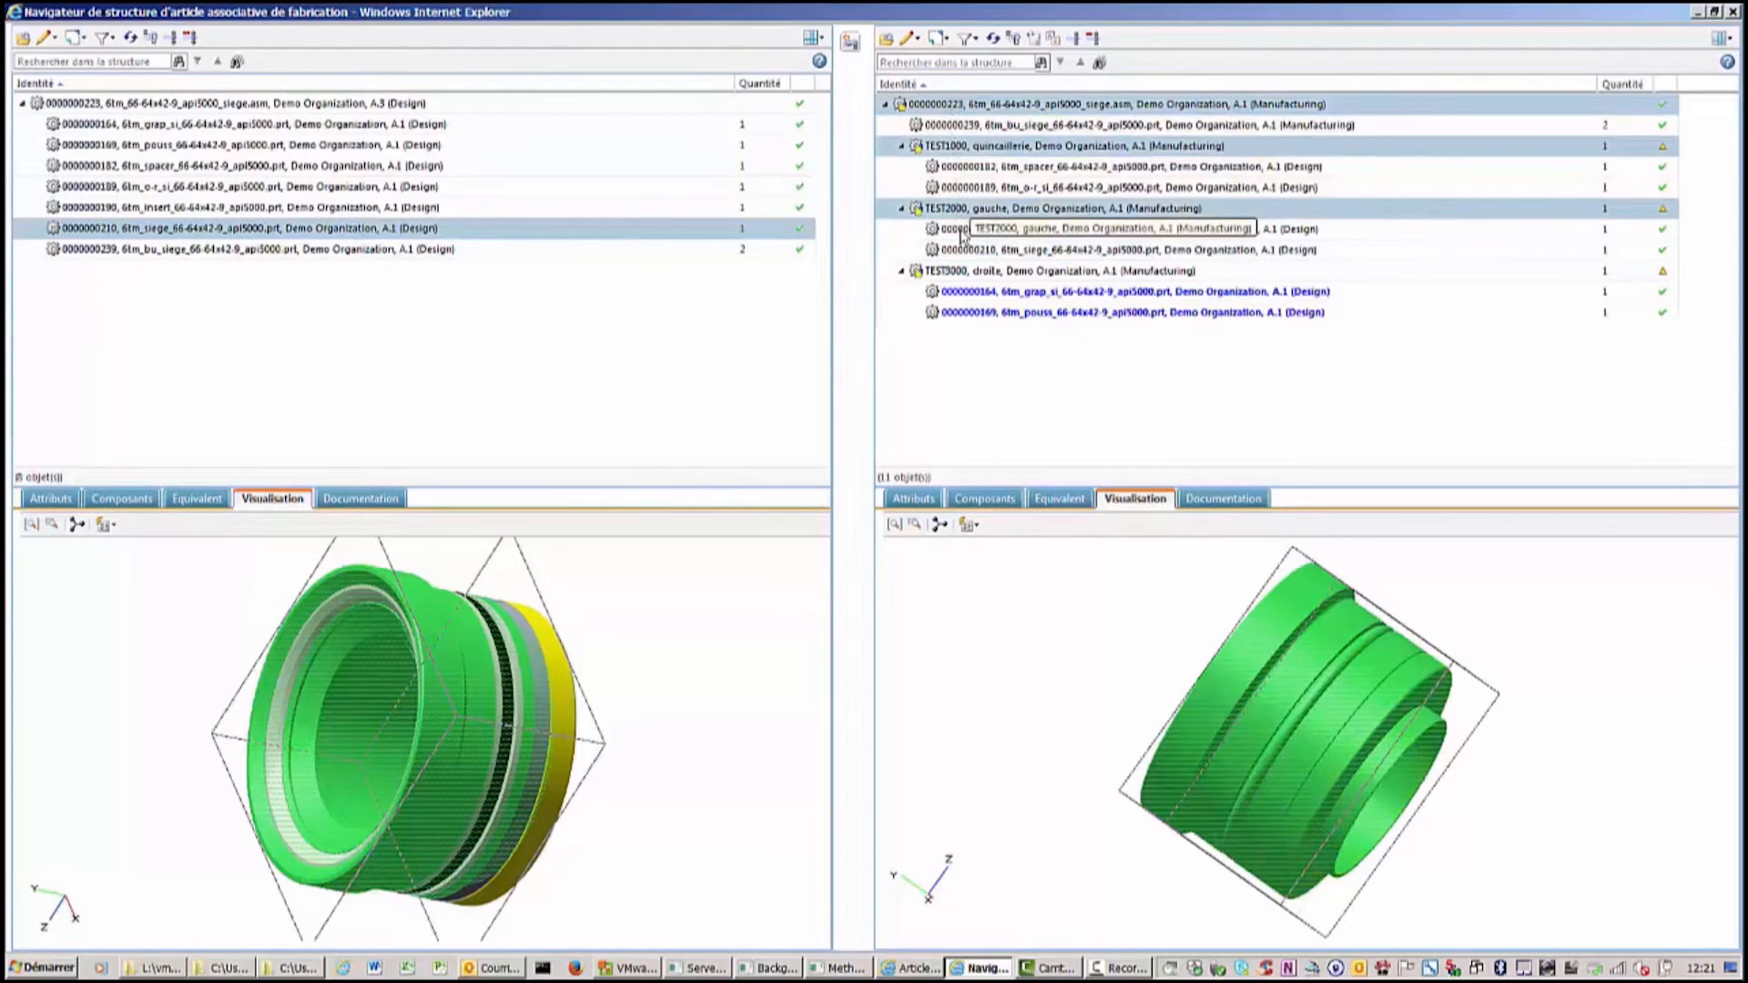
{"action": "left_click", "coordinate": [963, 275], "text": "ctrl"}
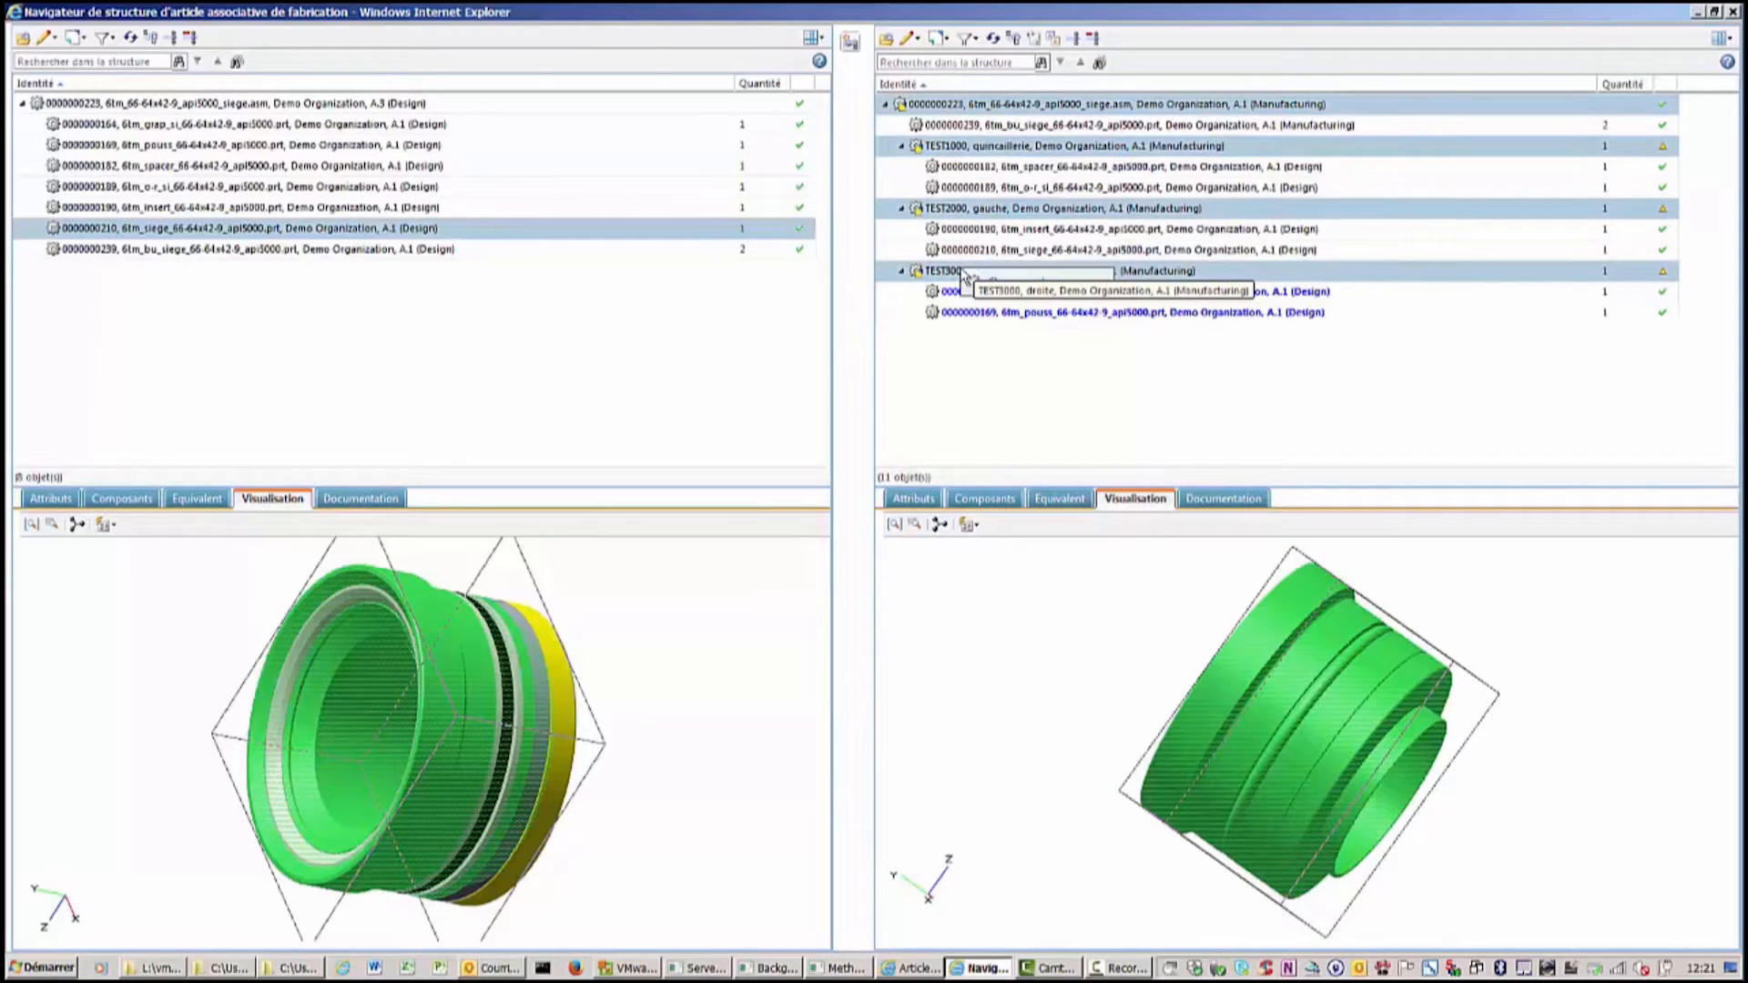
{"action": "right_click", "coordinate": [964, 273]}
{"action": "left_click", "coordinate": [1007, 478]}
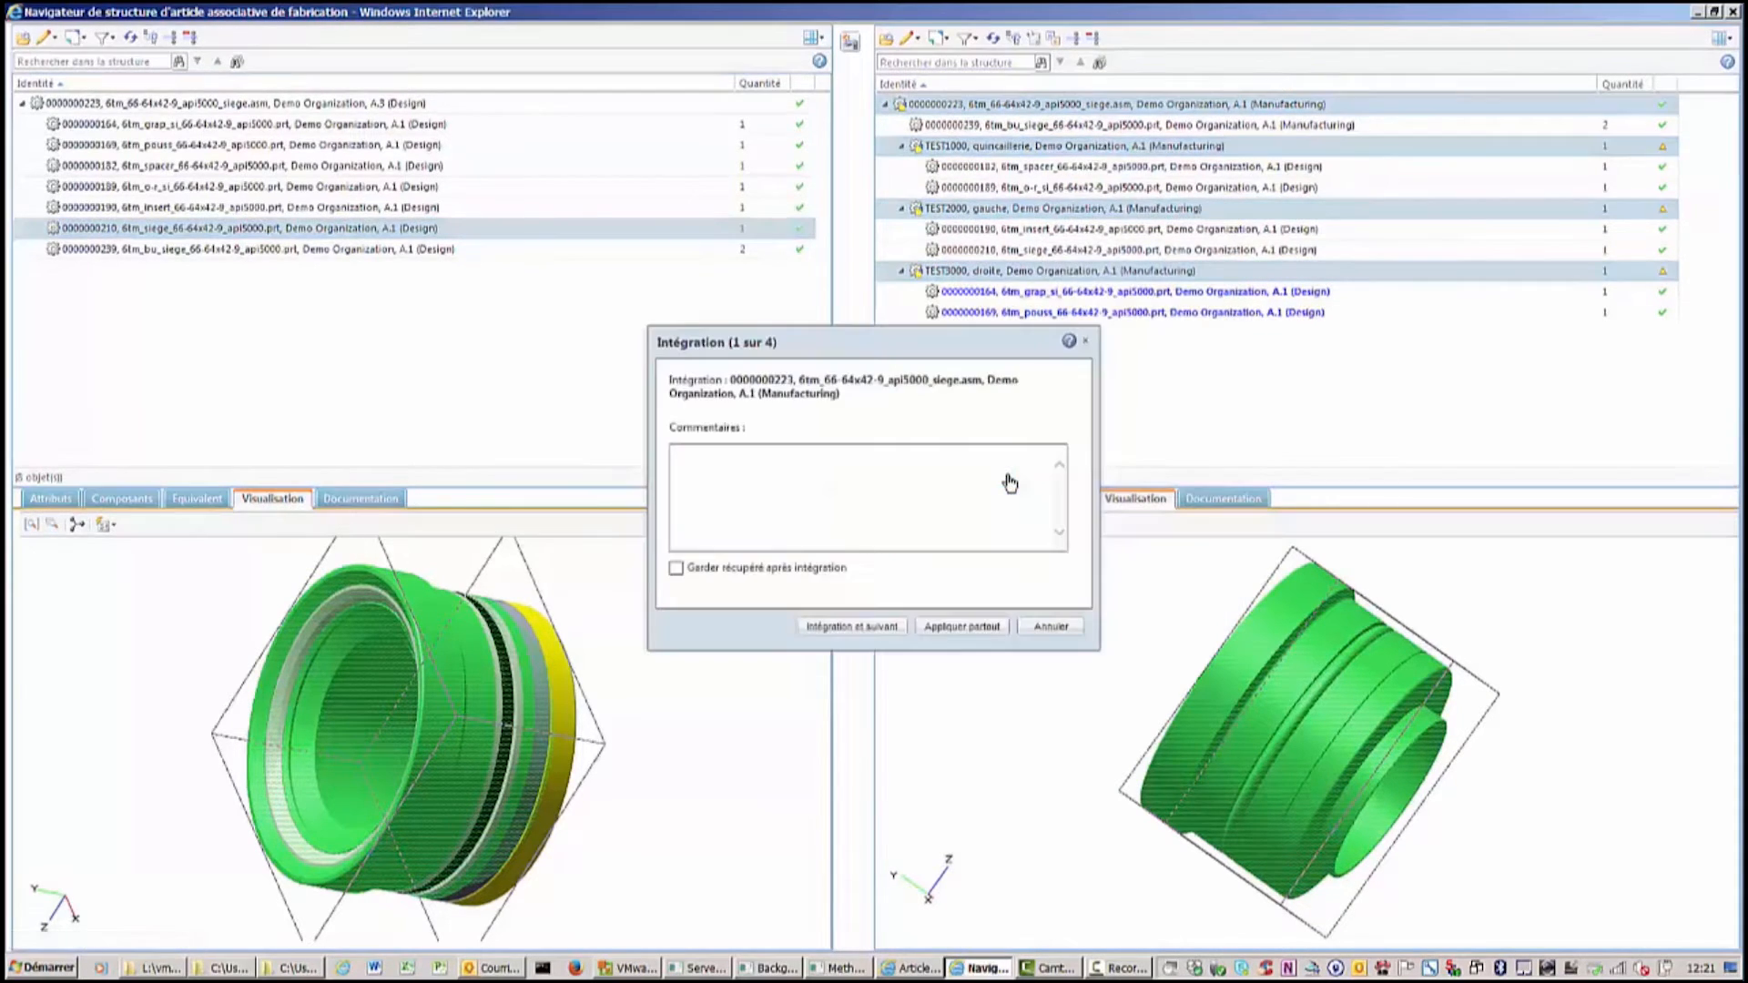
{"action": "left_click", "coordinate": [956, 630]}
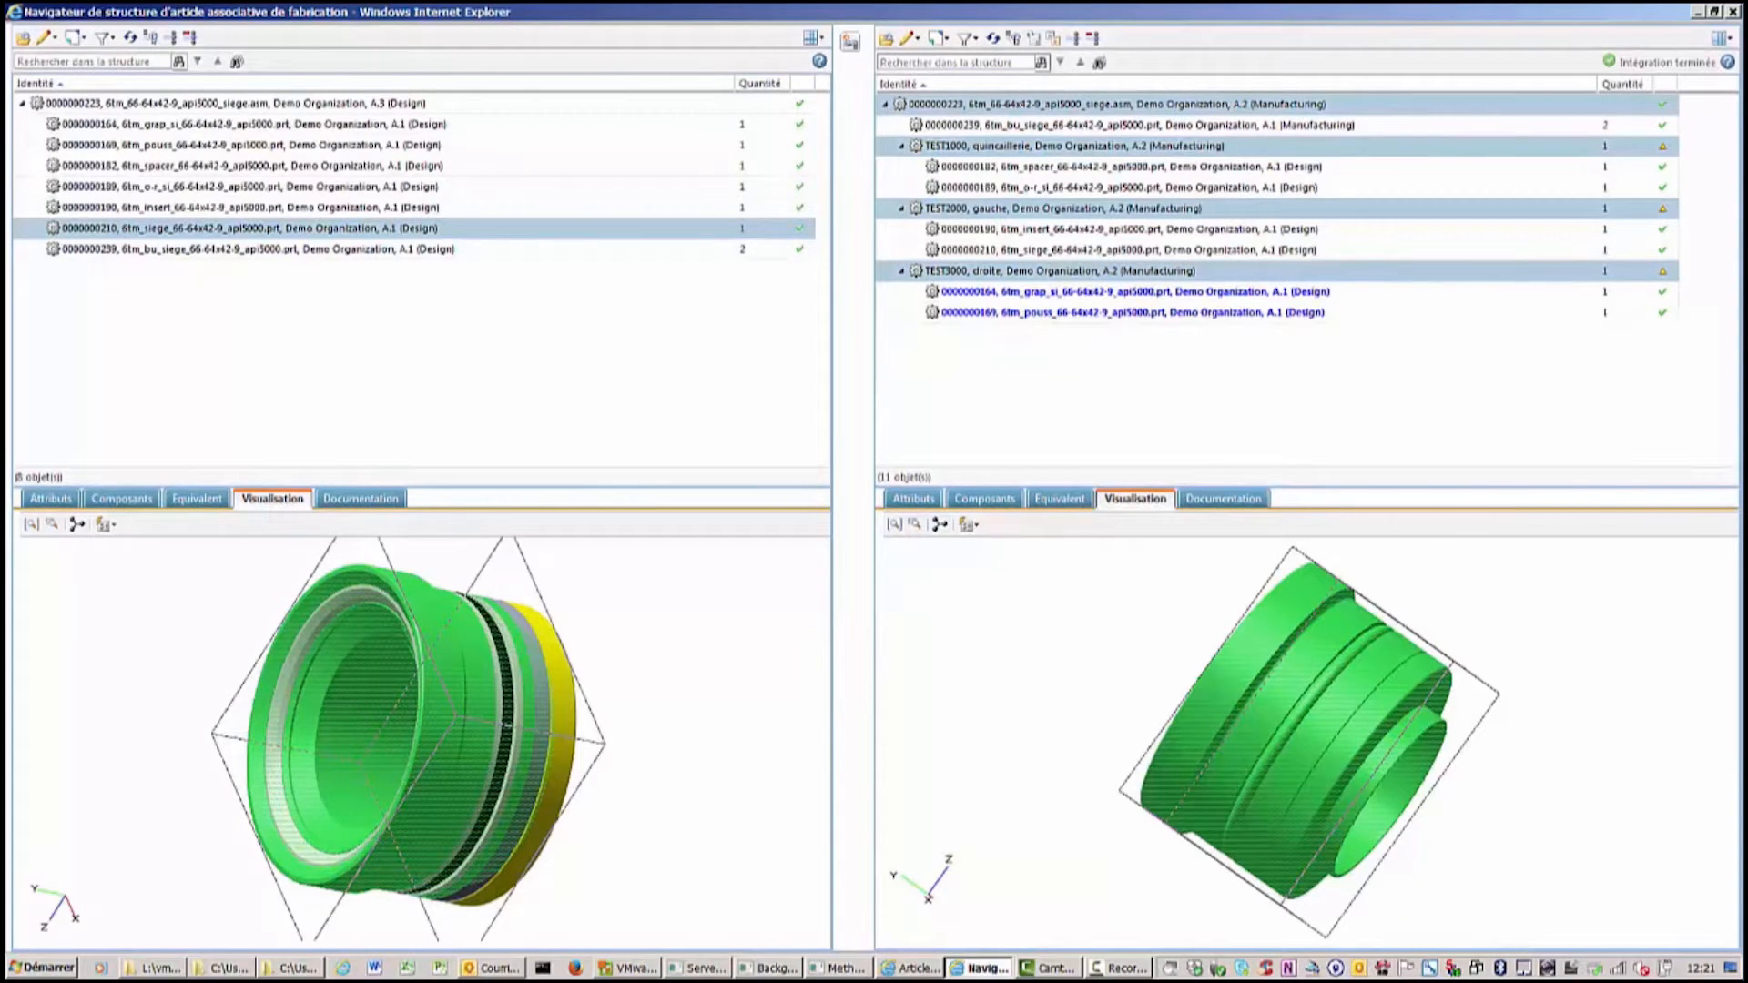
Close the navigator and open the design assembly in the Manufacturing Product Structure Explorer.
{"action": "key", "text": "F10"}
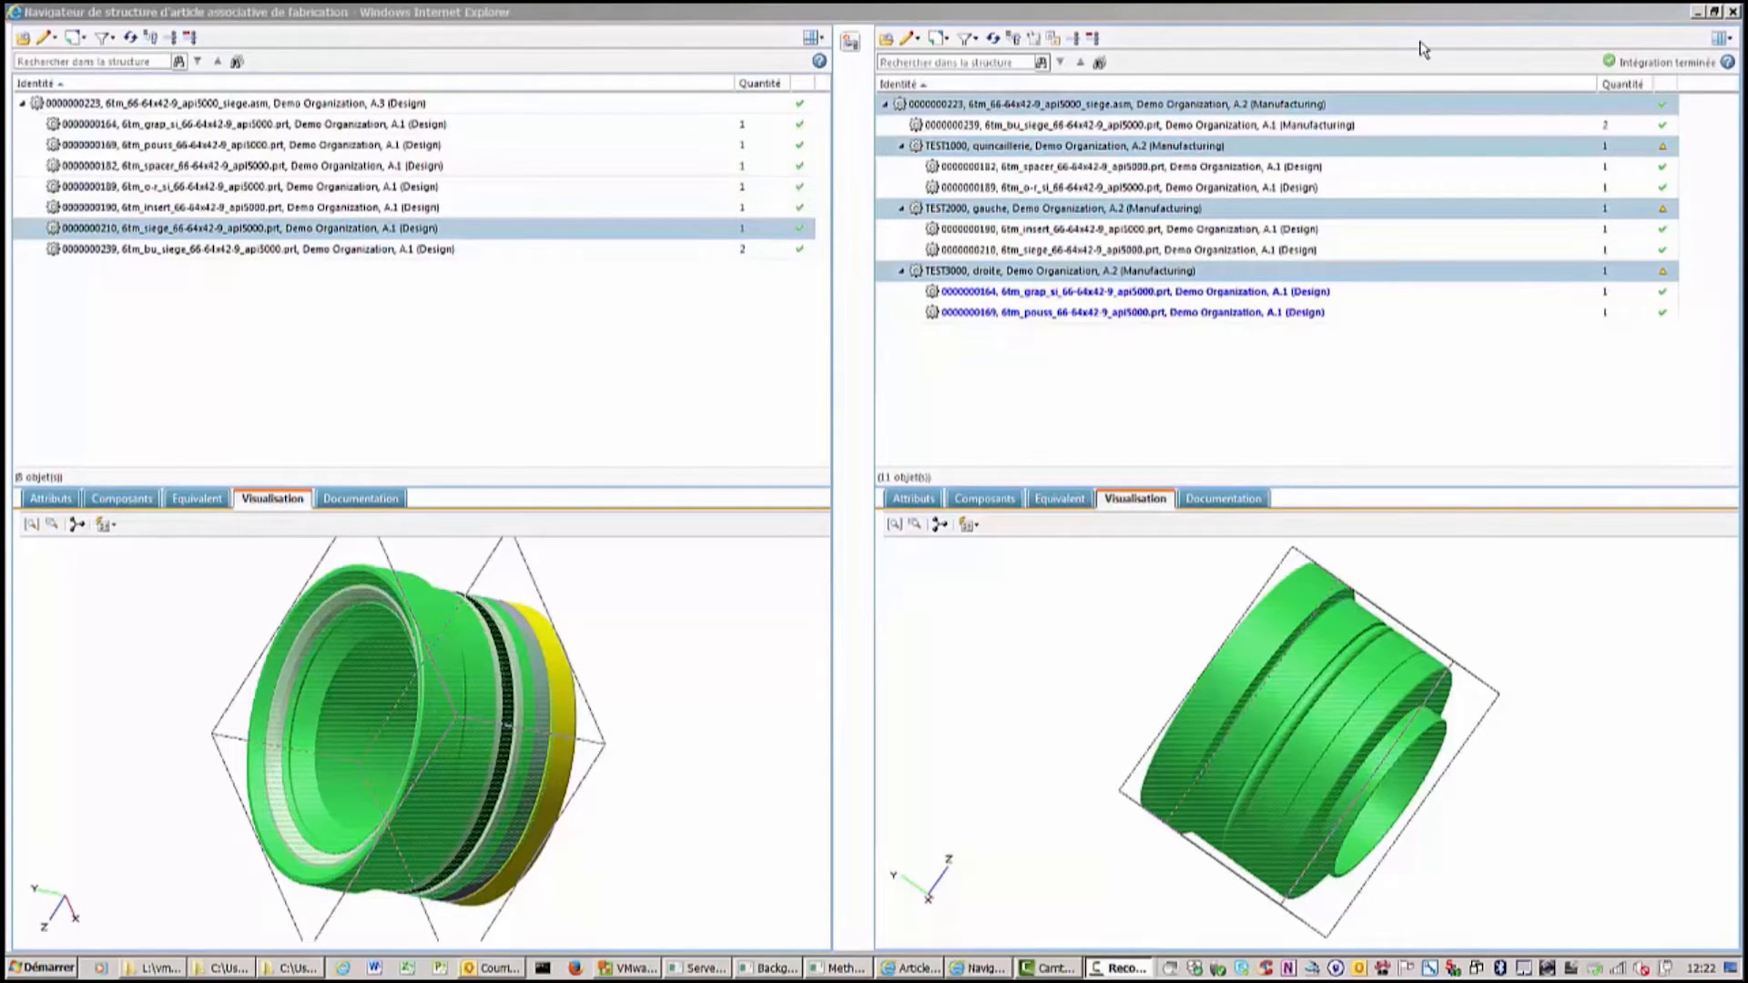
{"action": "left_click", "coordinate": [1699, 16]}
{"action": "left_click", "coordinate": [1699, 16]}
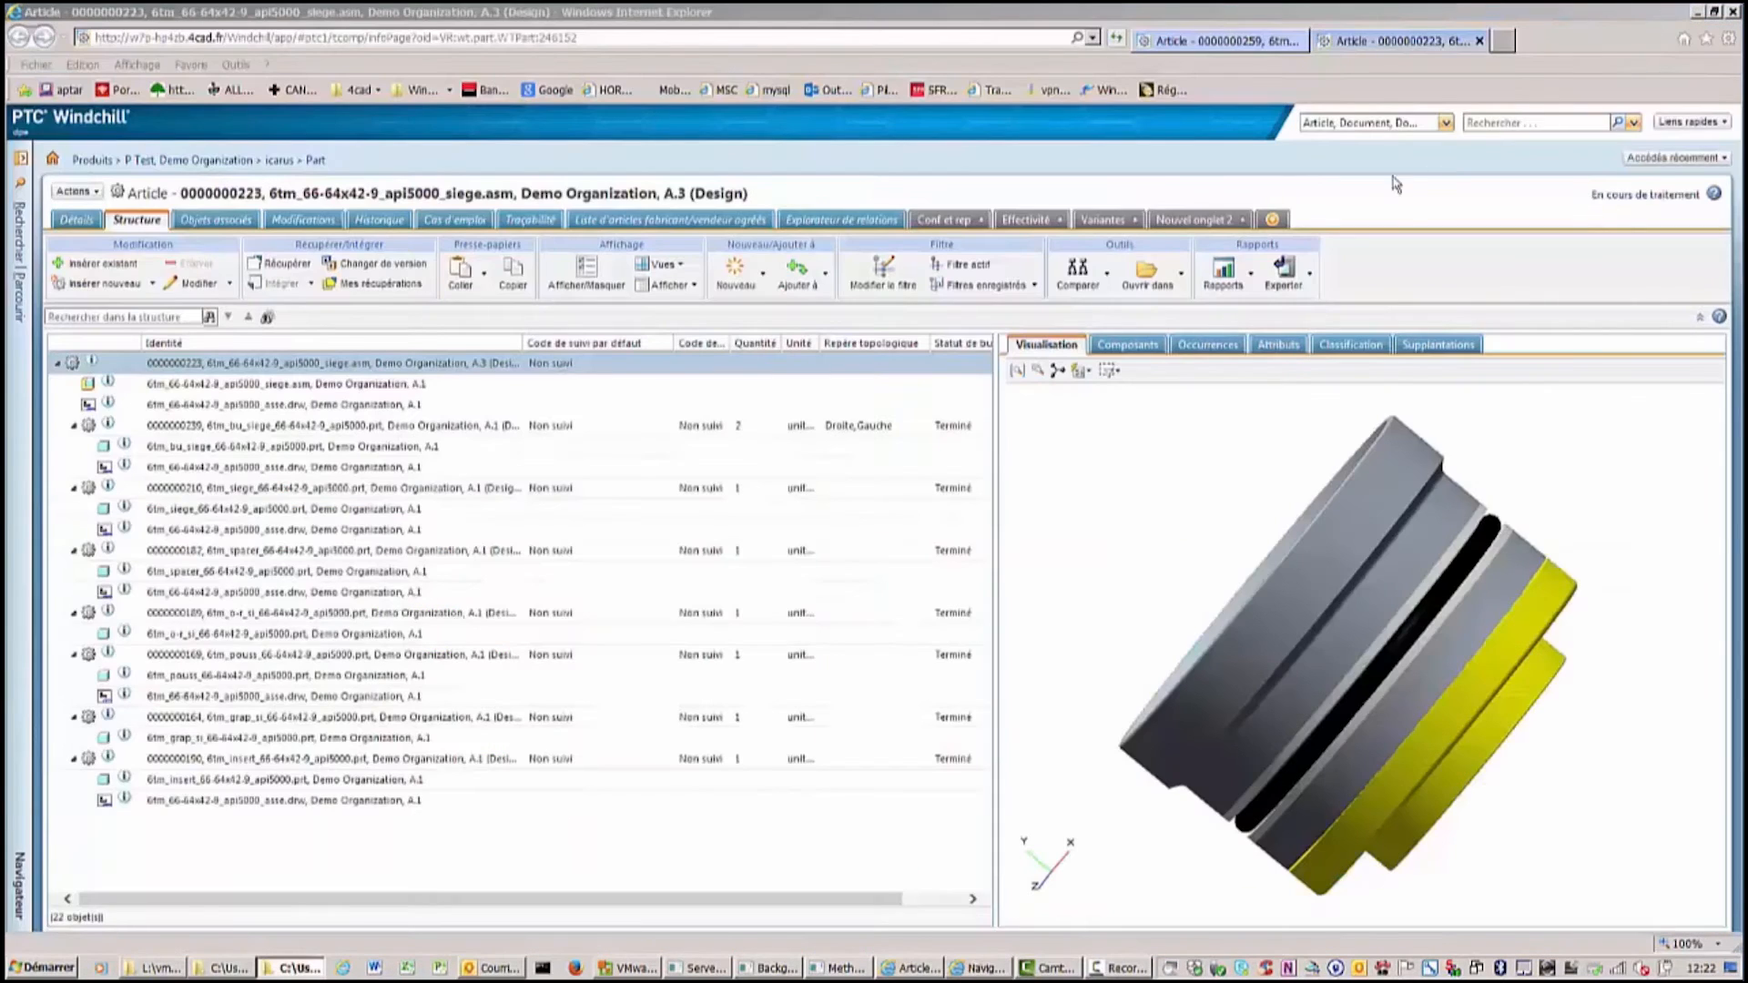
{"action": "left_click", "coordinate": [74, 193]}
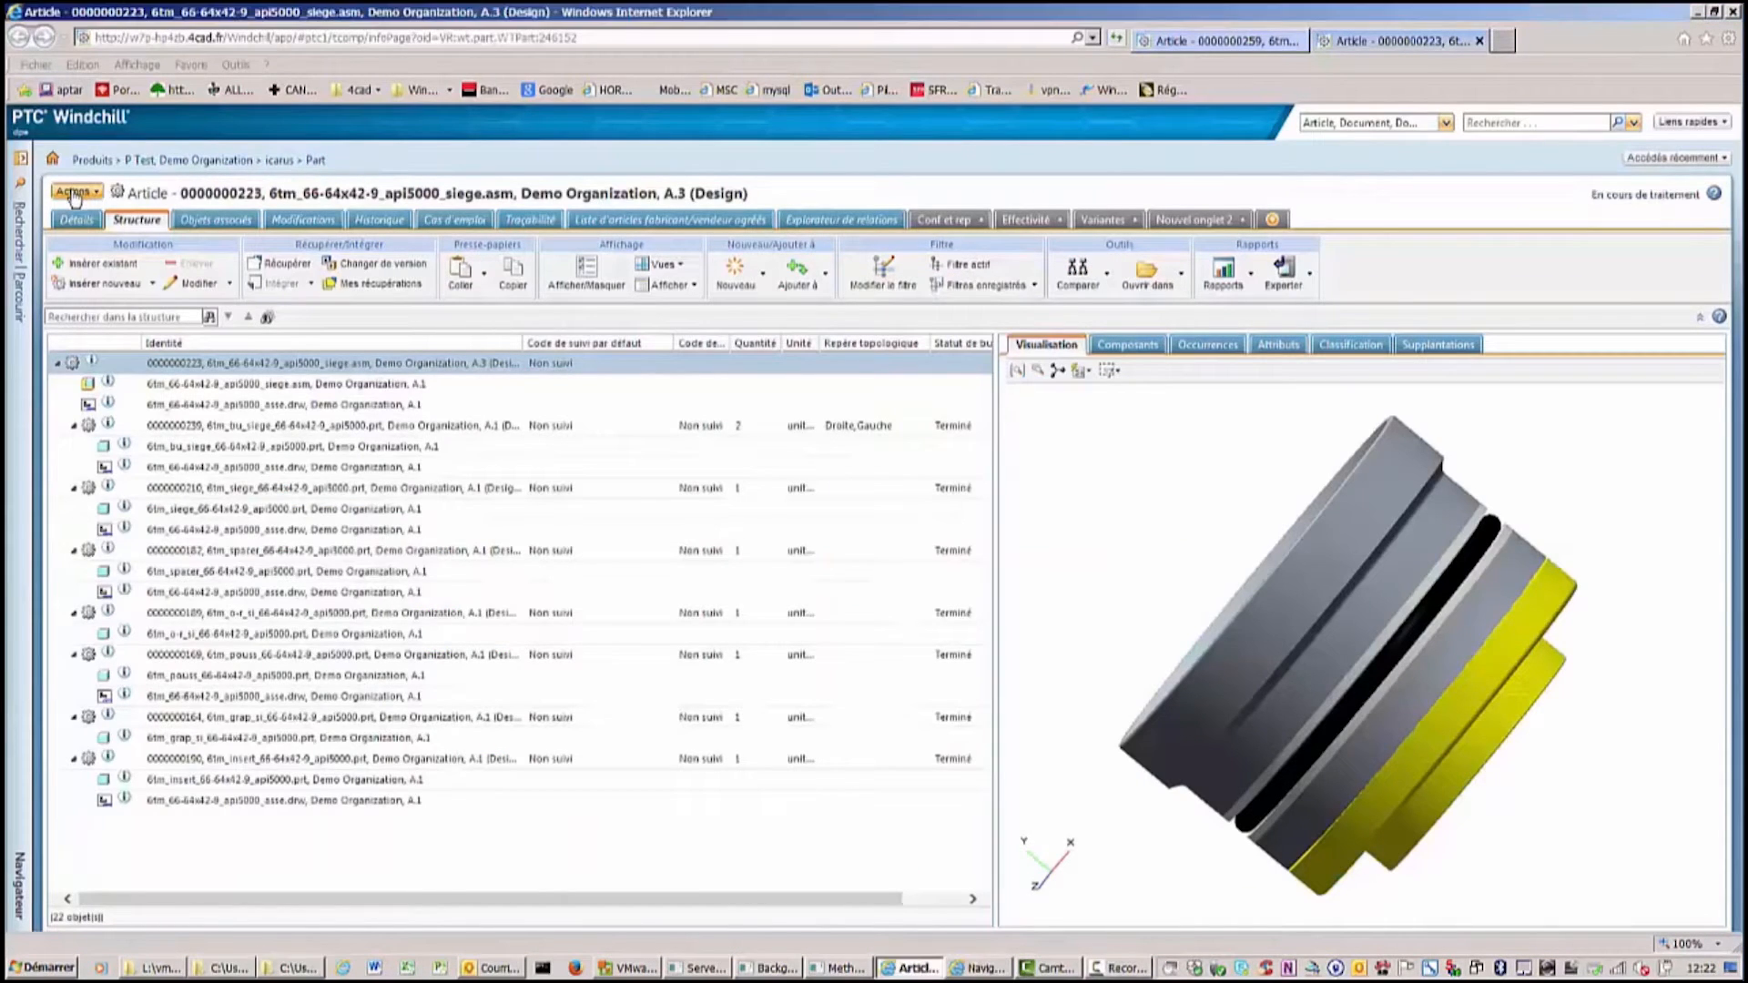
{"action": "mouse_move", "coordinate": [119, 153]}
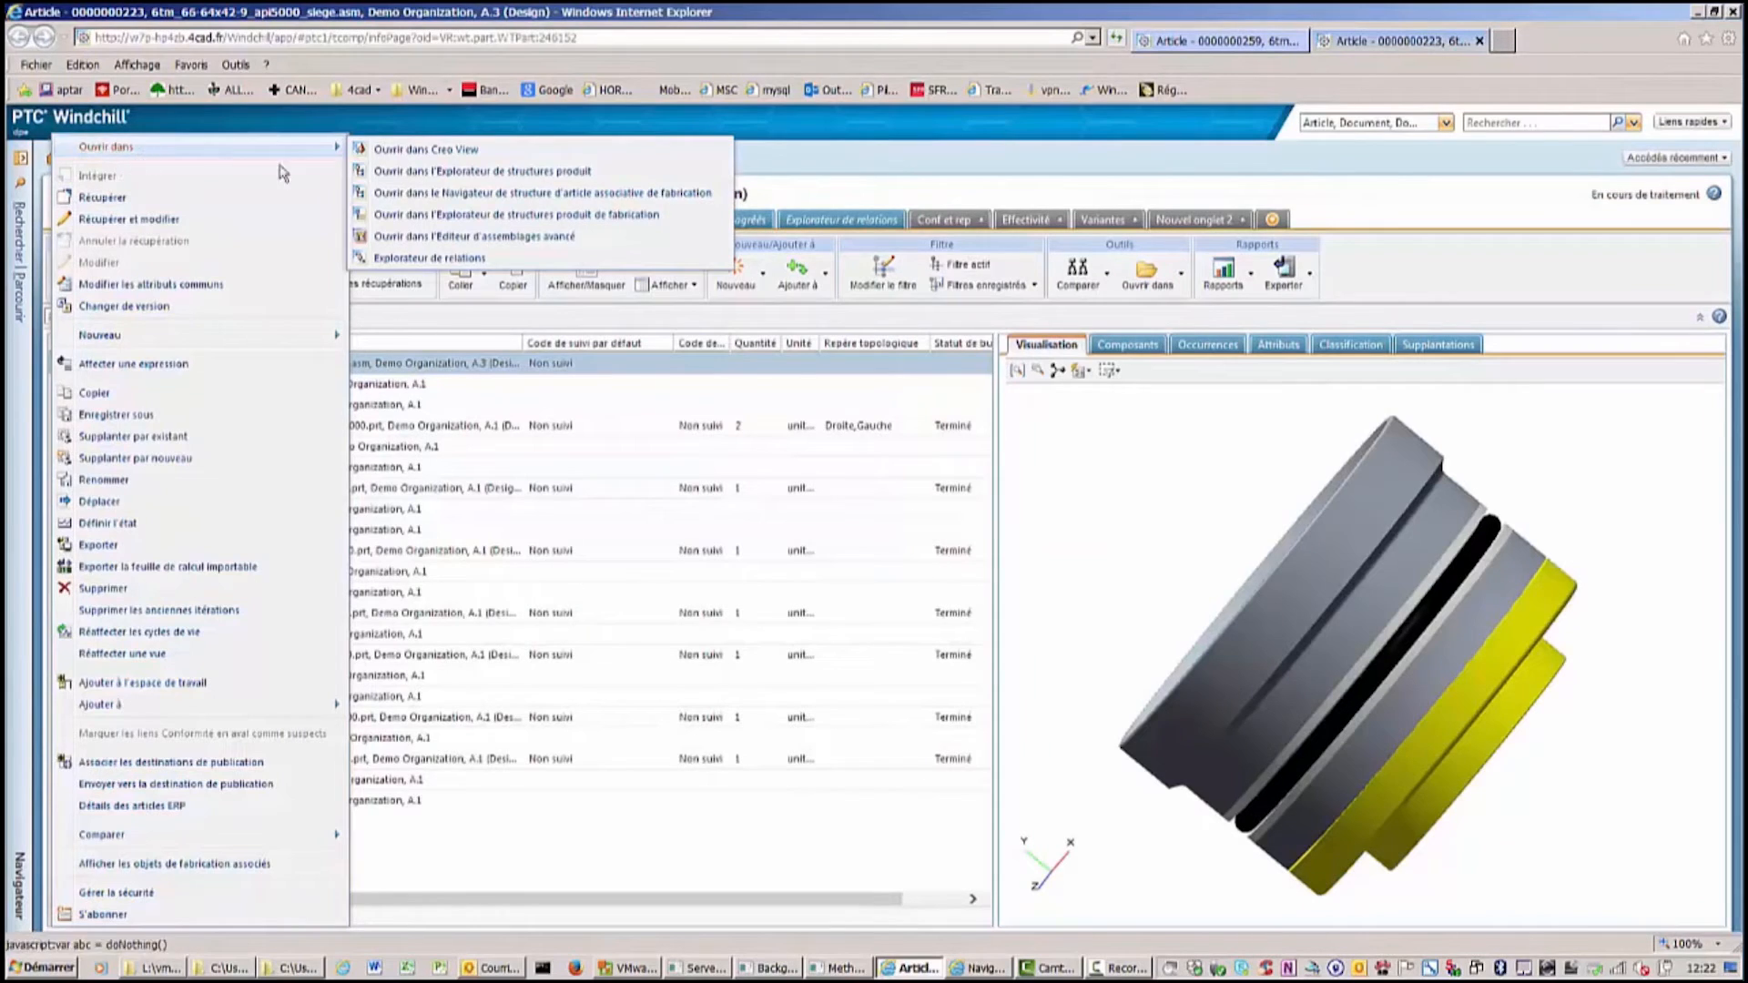
{"action": "left_click", "coordinate": [568, 215]}
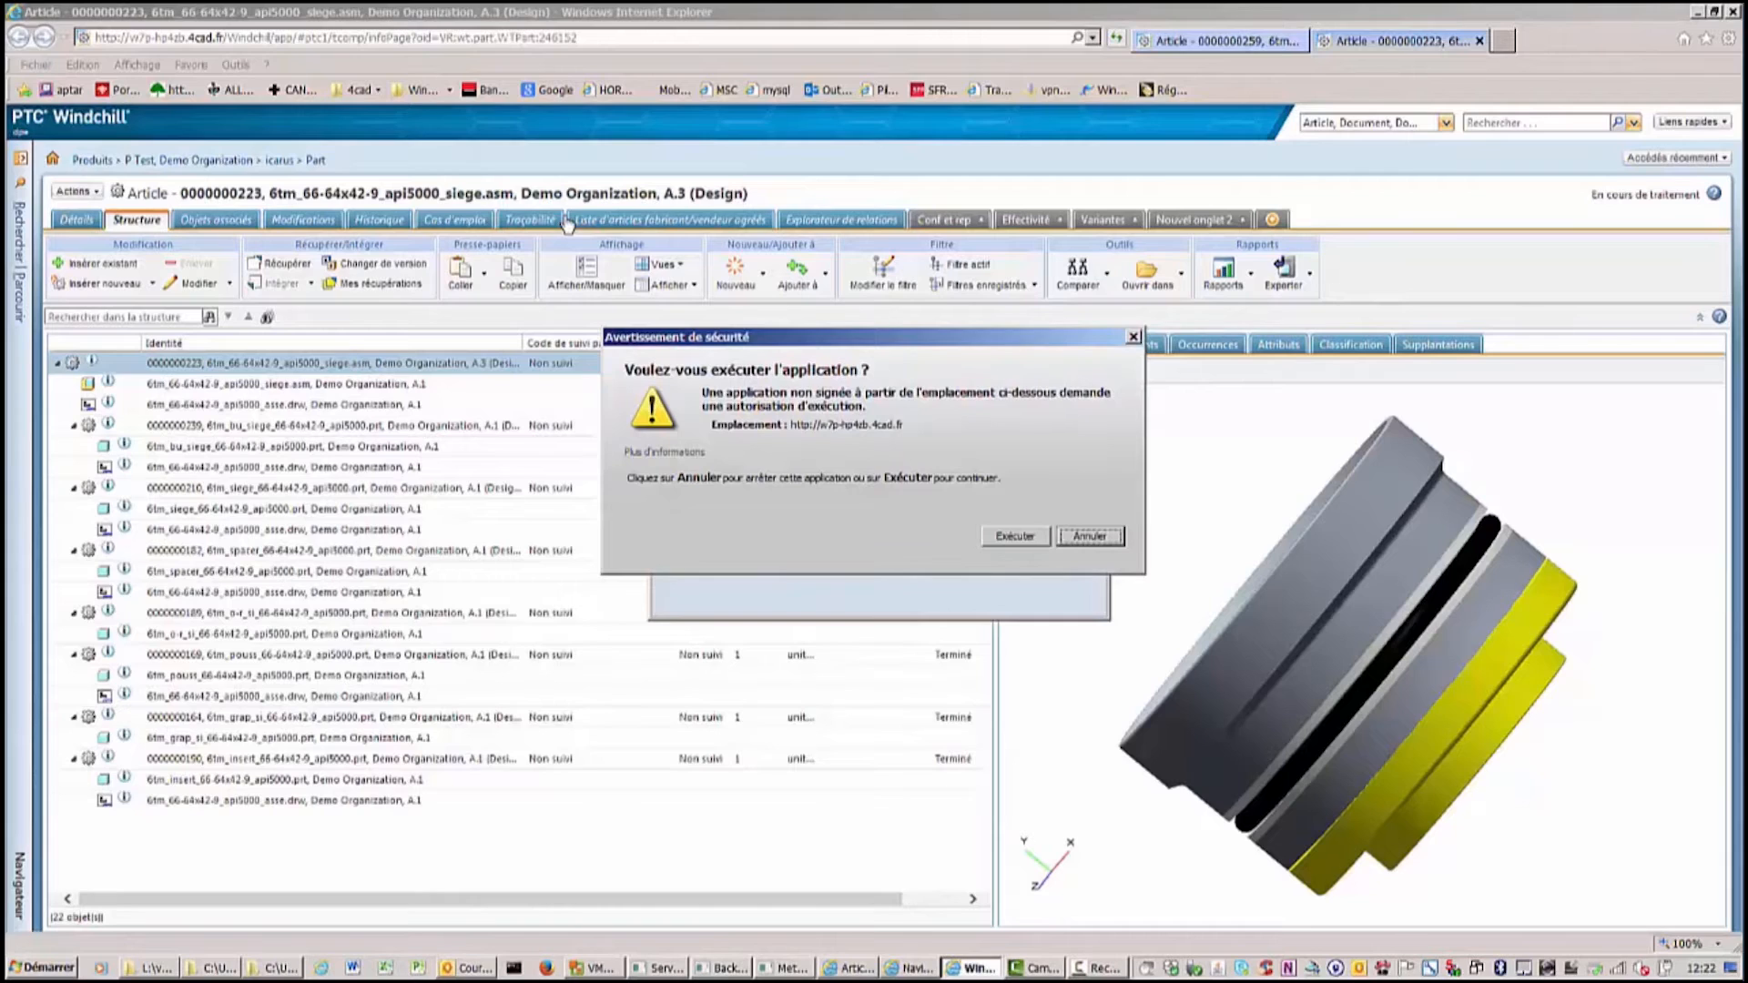
{"action": "left_click", "coordinate": [1023, 539]}
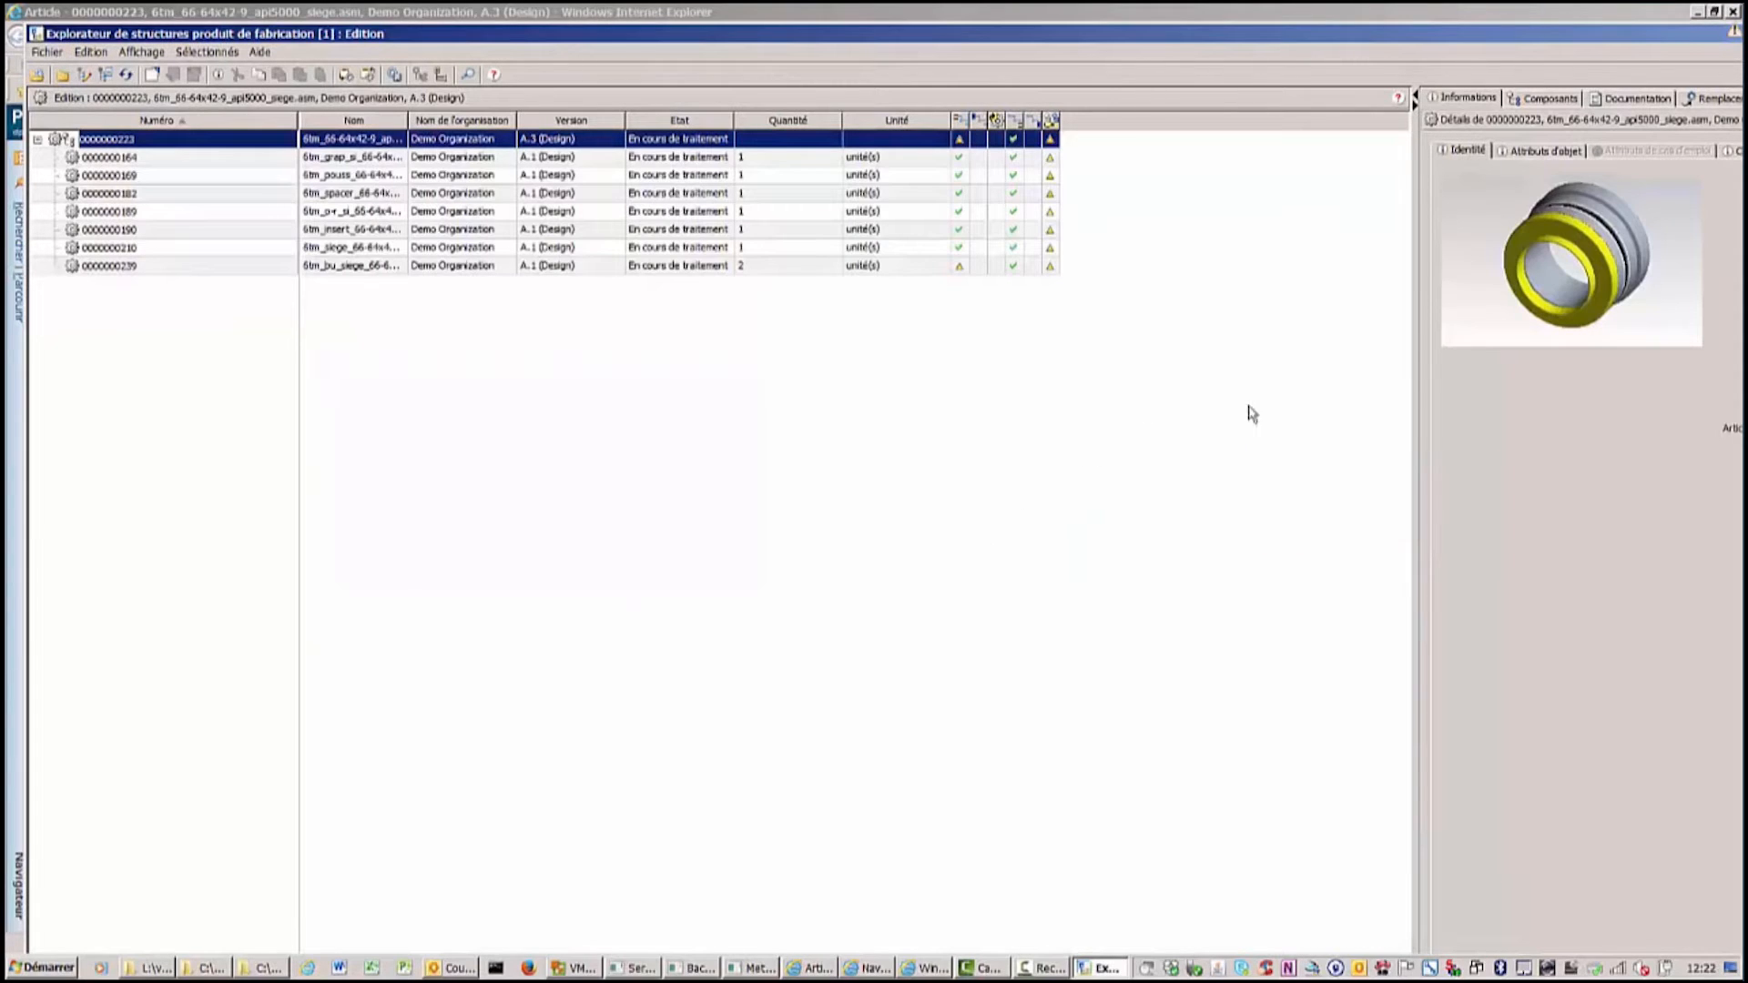
Open the assembly as the upstream element to show design and manufacturing structures side by side.
{"action": "left_click_drag", "start_coordinate": [1414, 412], "coordinate": [1089, 411]}
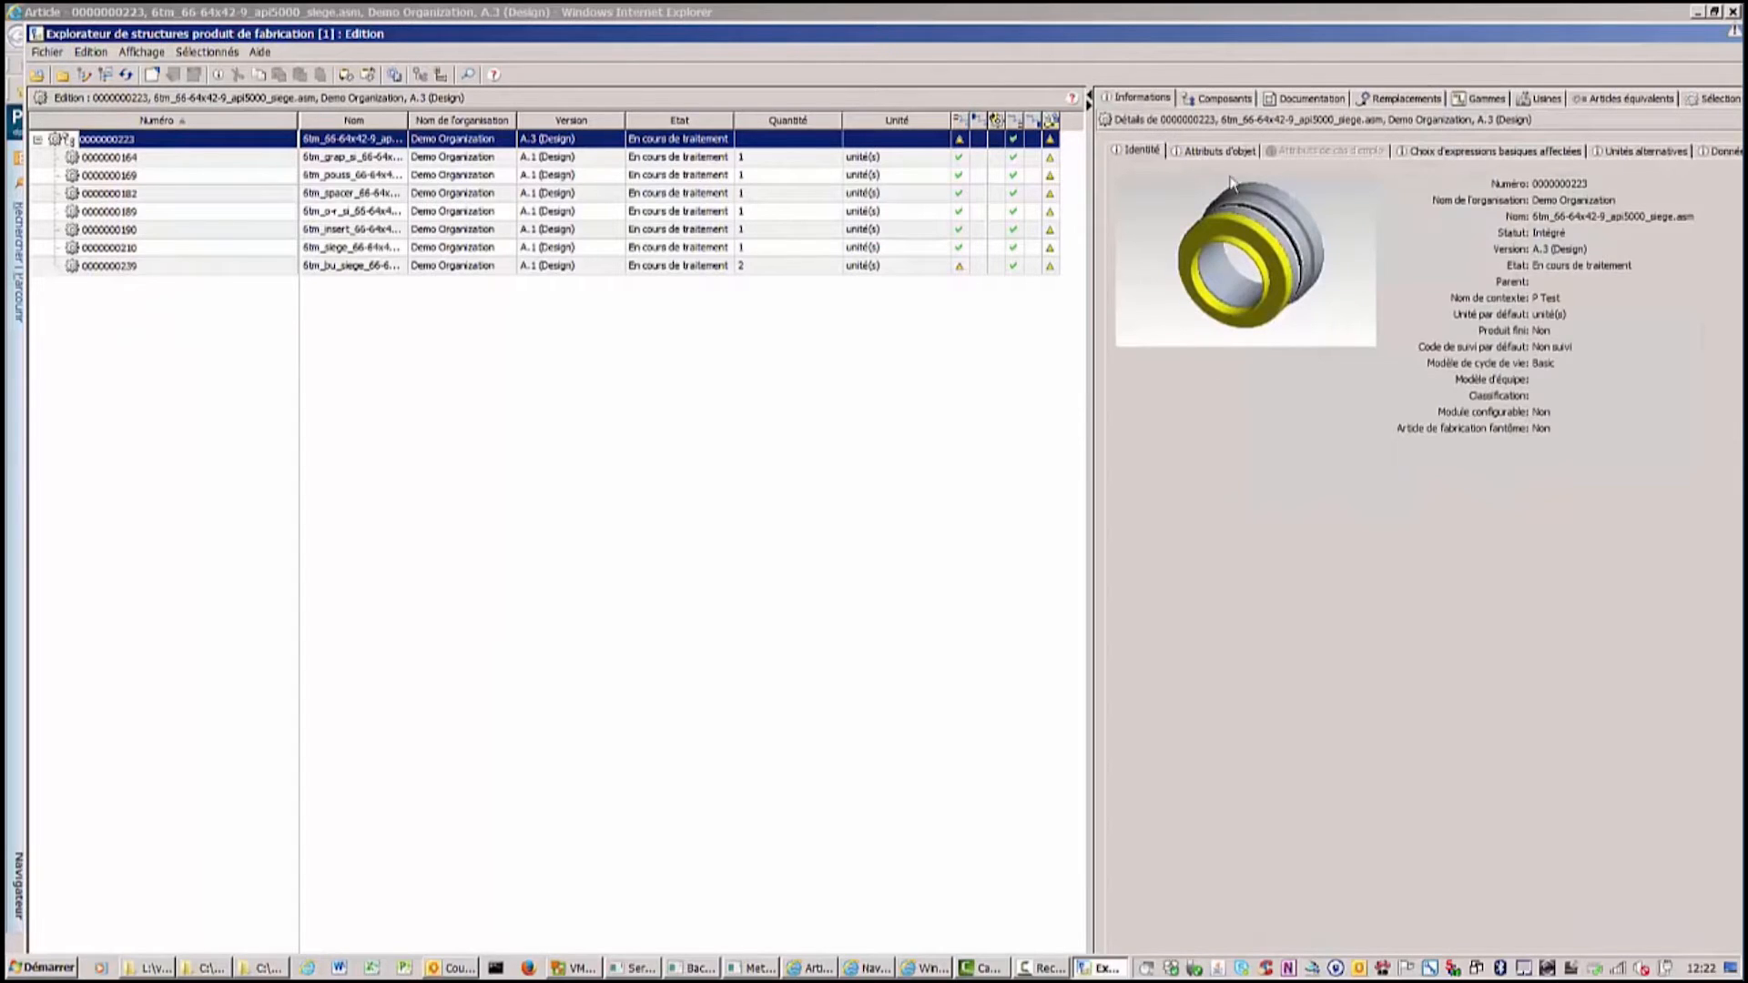
{"action": "left_click", "coordinate": [1088, 98]}
{"action": "left_click", "coordinate": [142, 51]}
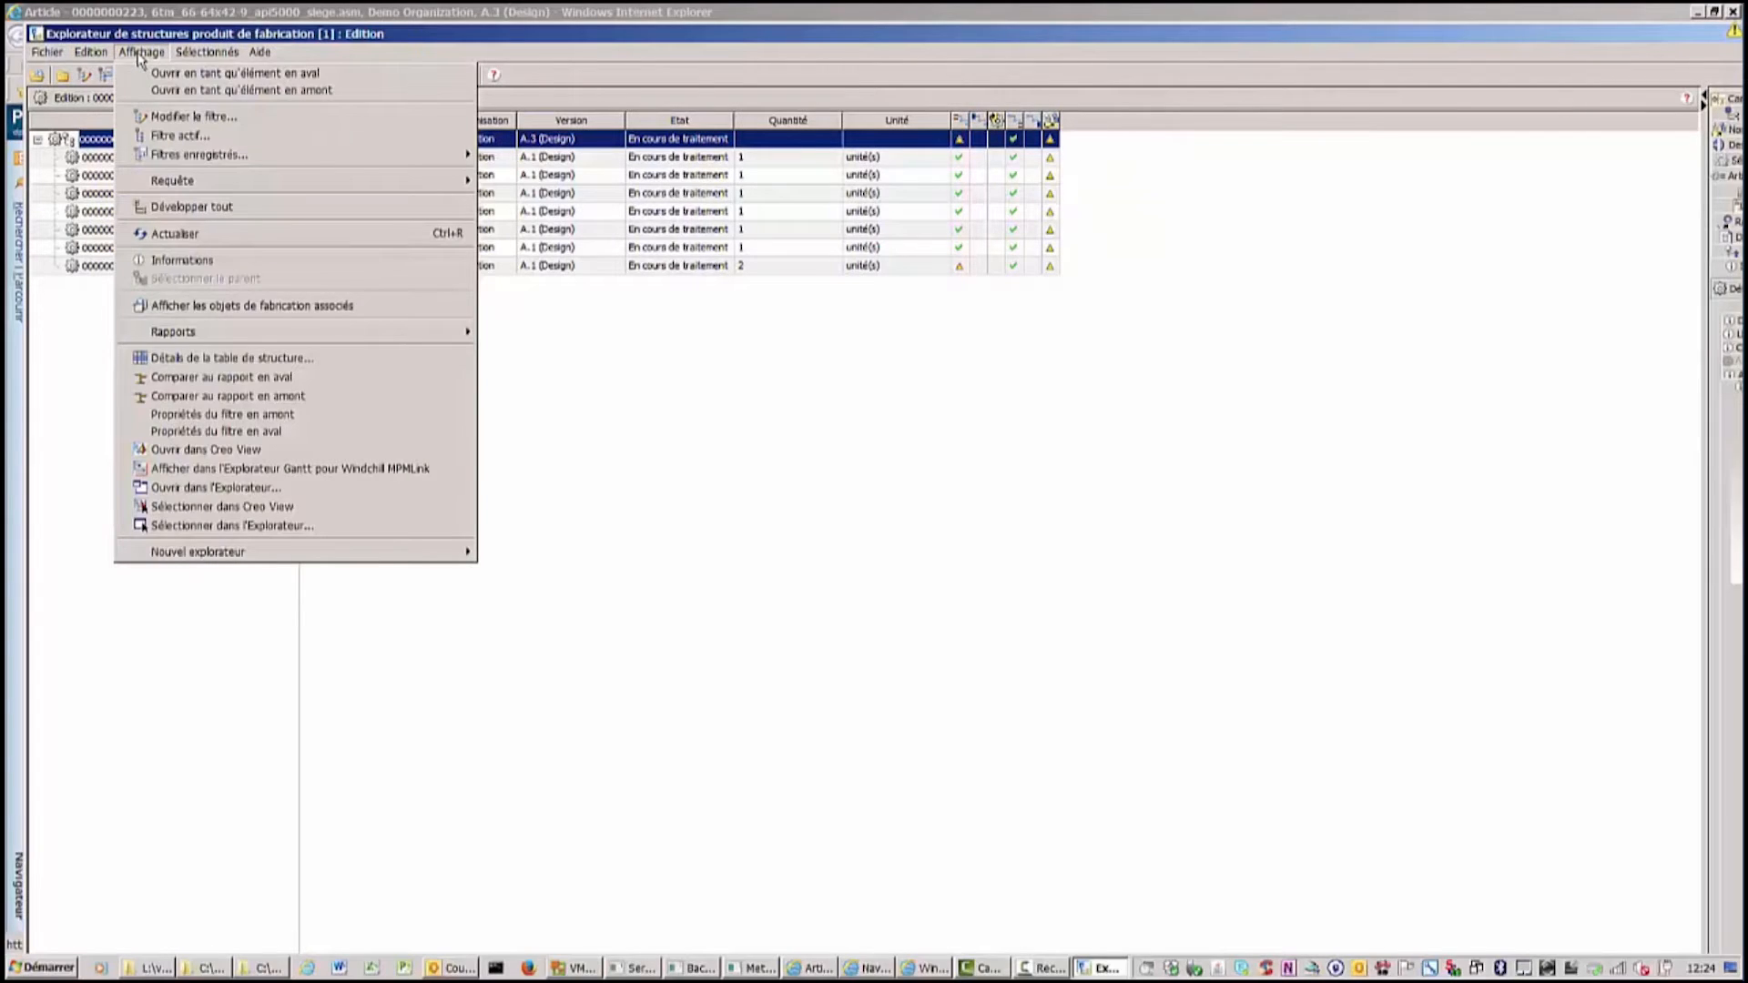
{"action": "left_click", "coordinate": [199, 91]}
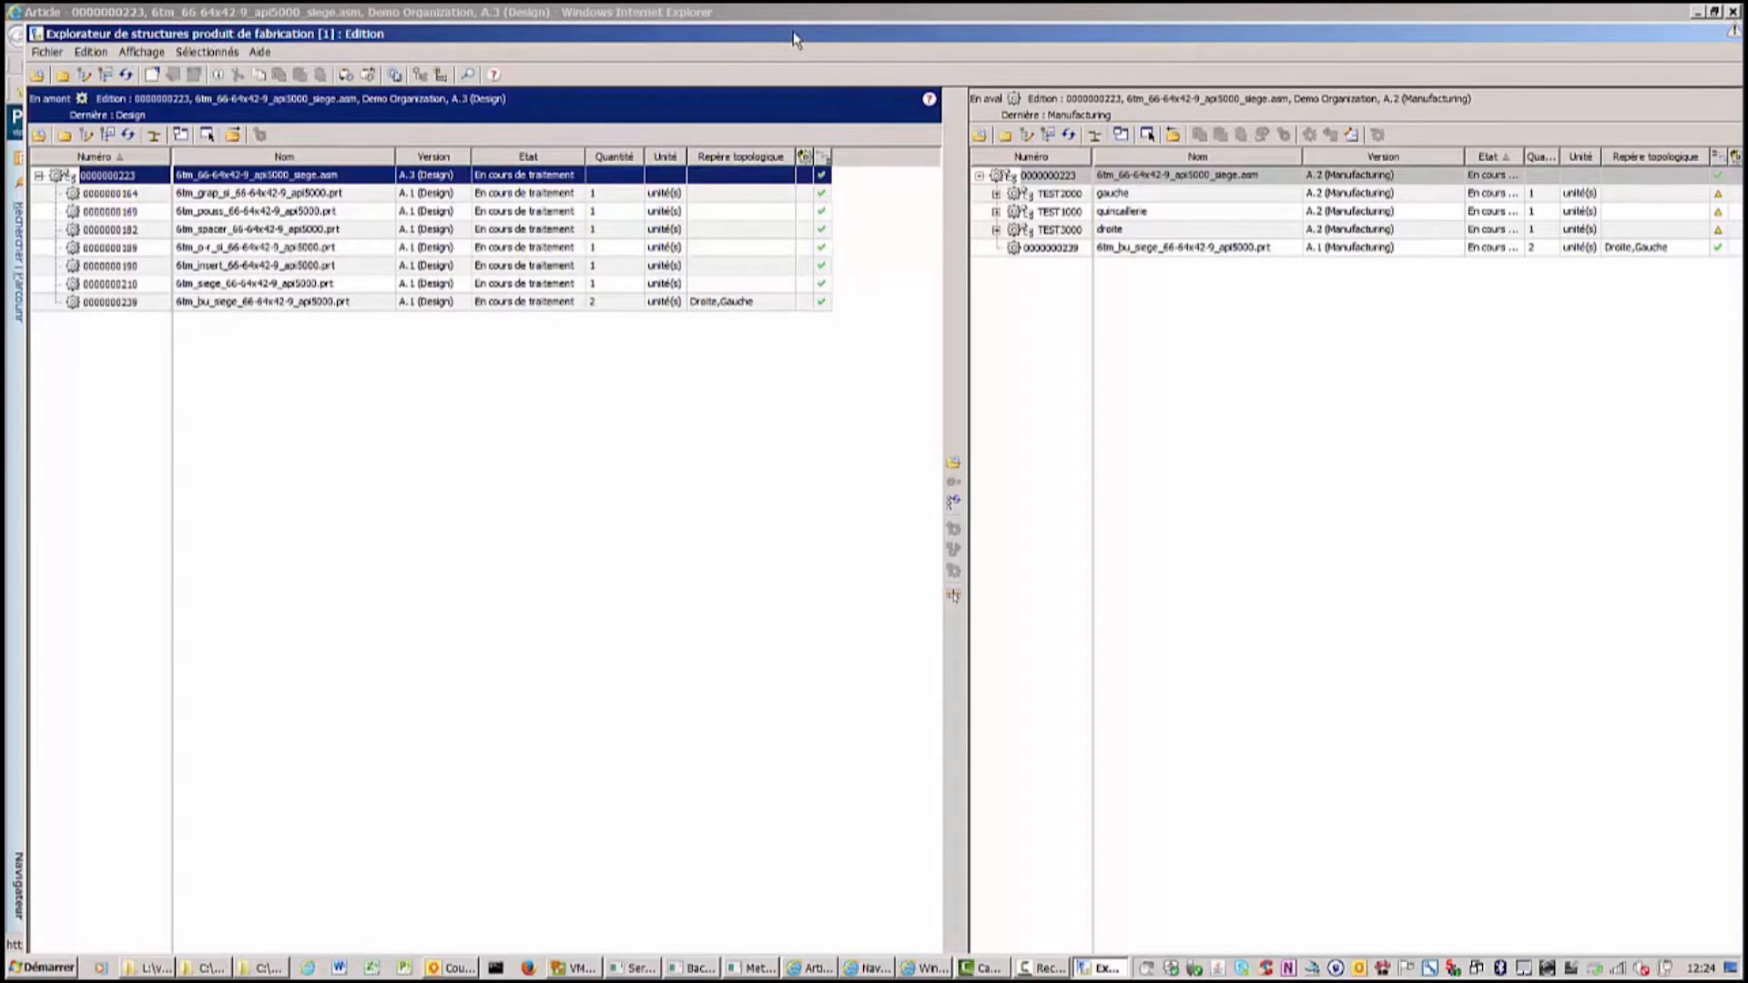
{"action": "left_click_drag", "start_coordinate": [795, 40], "coordinate": [777, 17]}
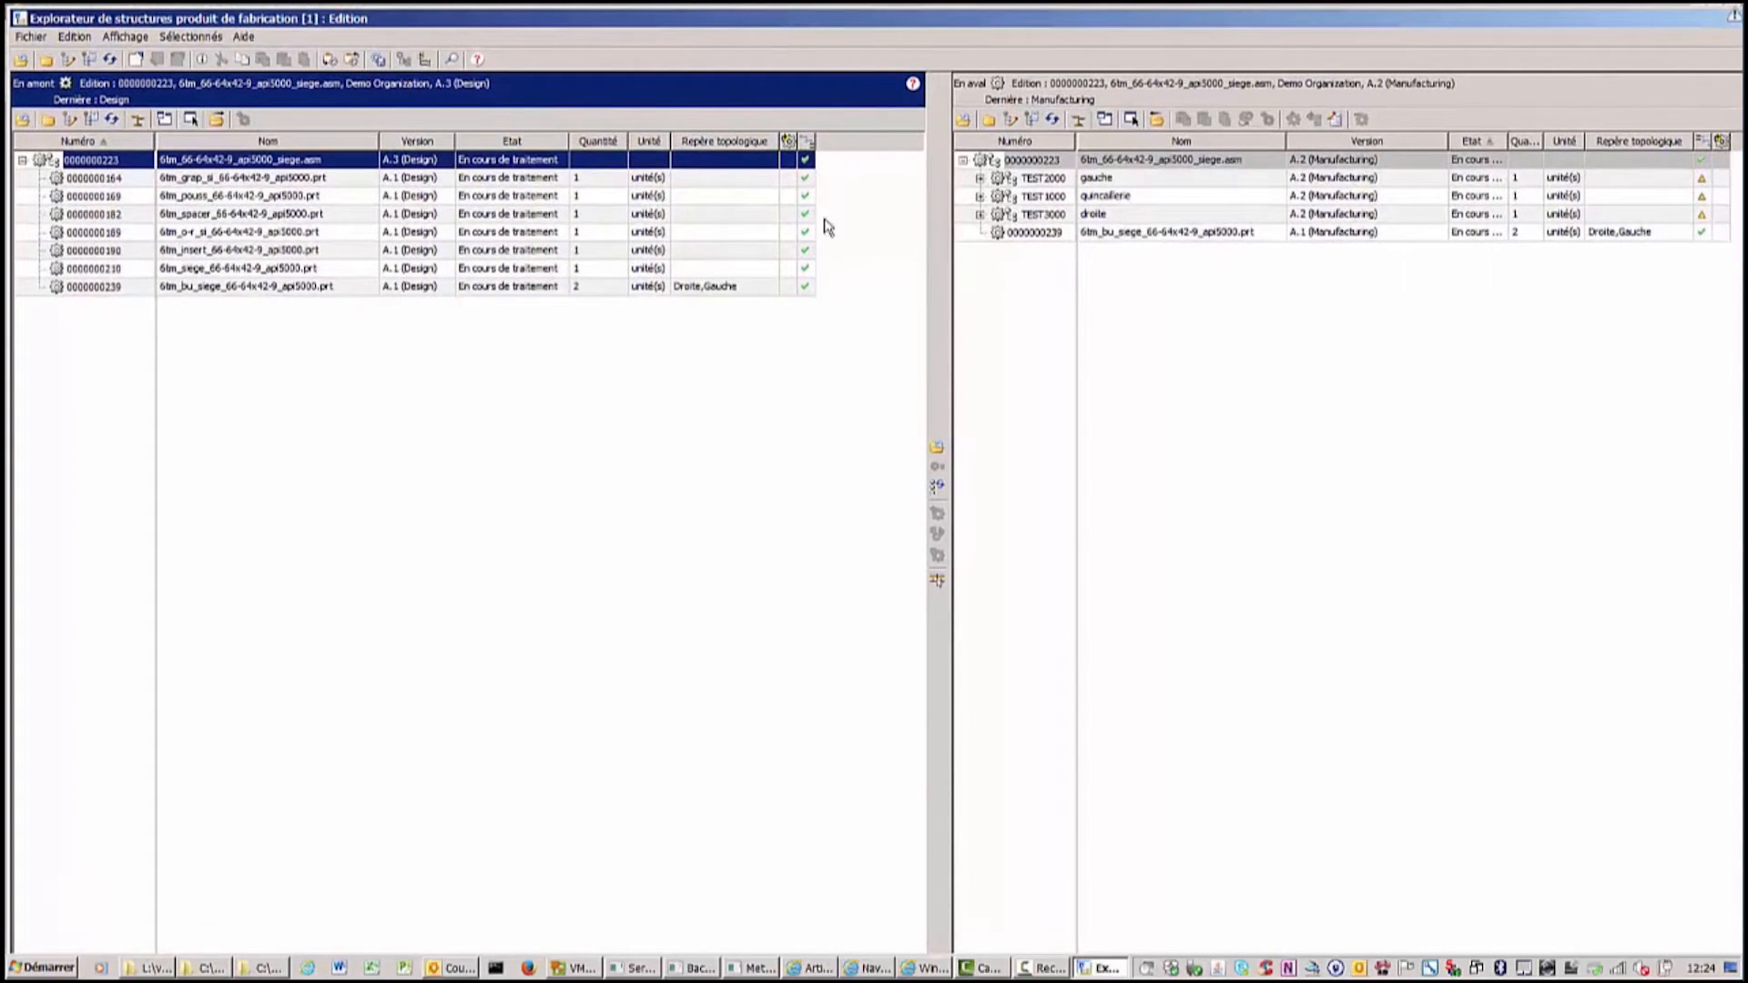
{"action": "left_click_drag", "start_coordinate": [926, 248], "coordinate": [838, 279]}
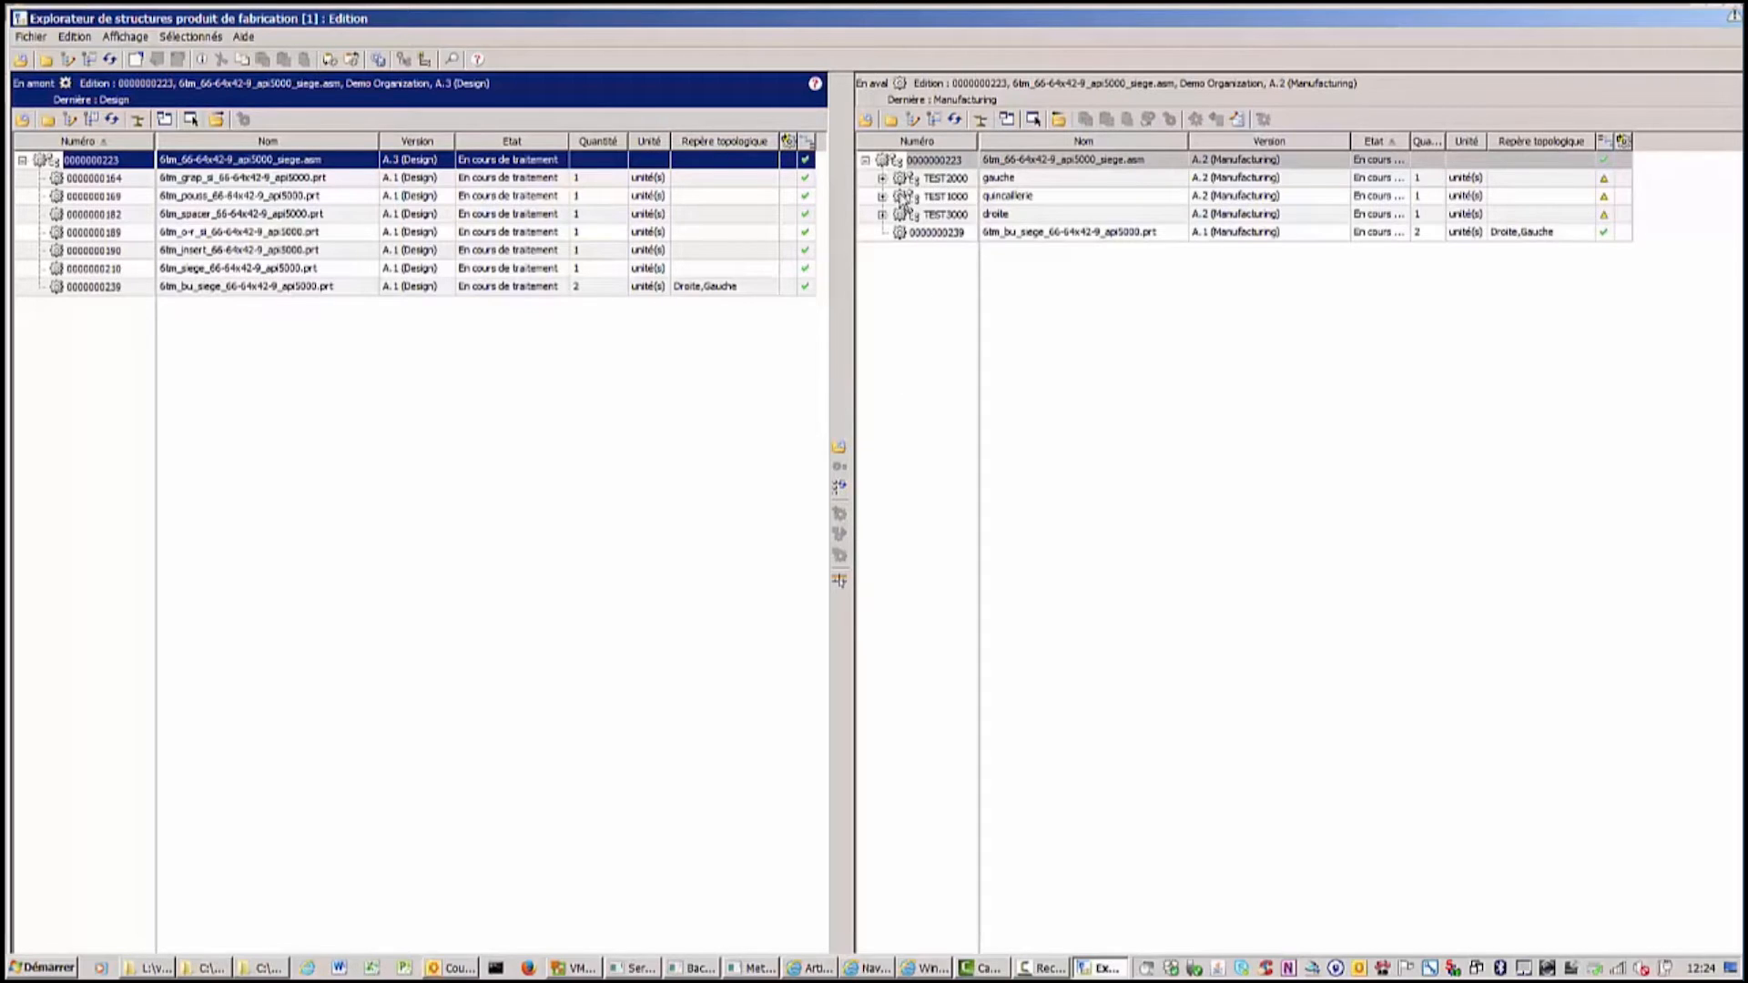
Display the bu_siege Droite and Gauche occurrences in both structures and select the Droite occurrence on each side.
{"action": "left_click", "coordinate": [897, 167]}
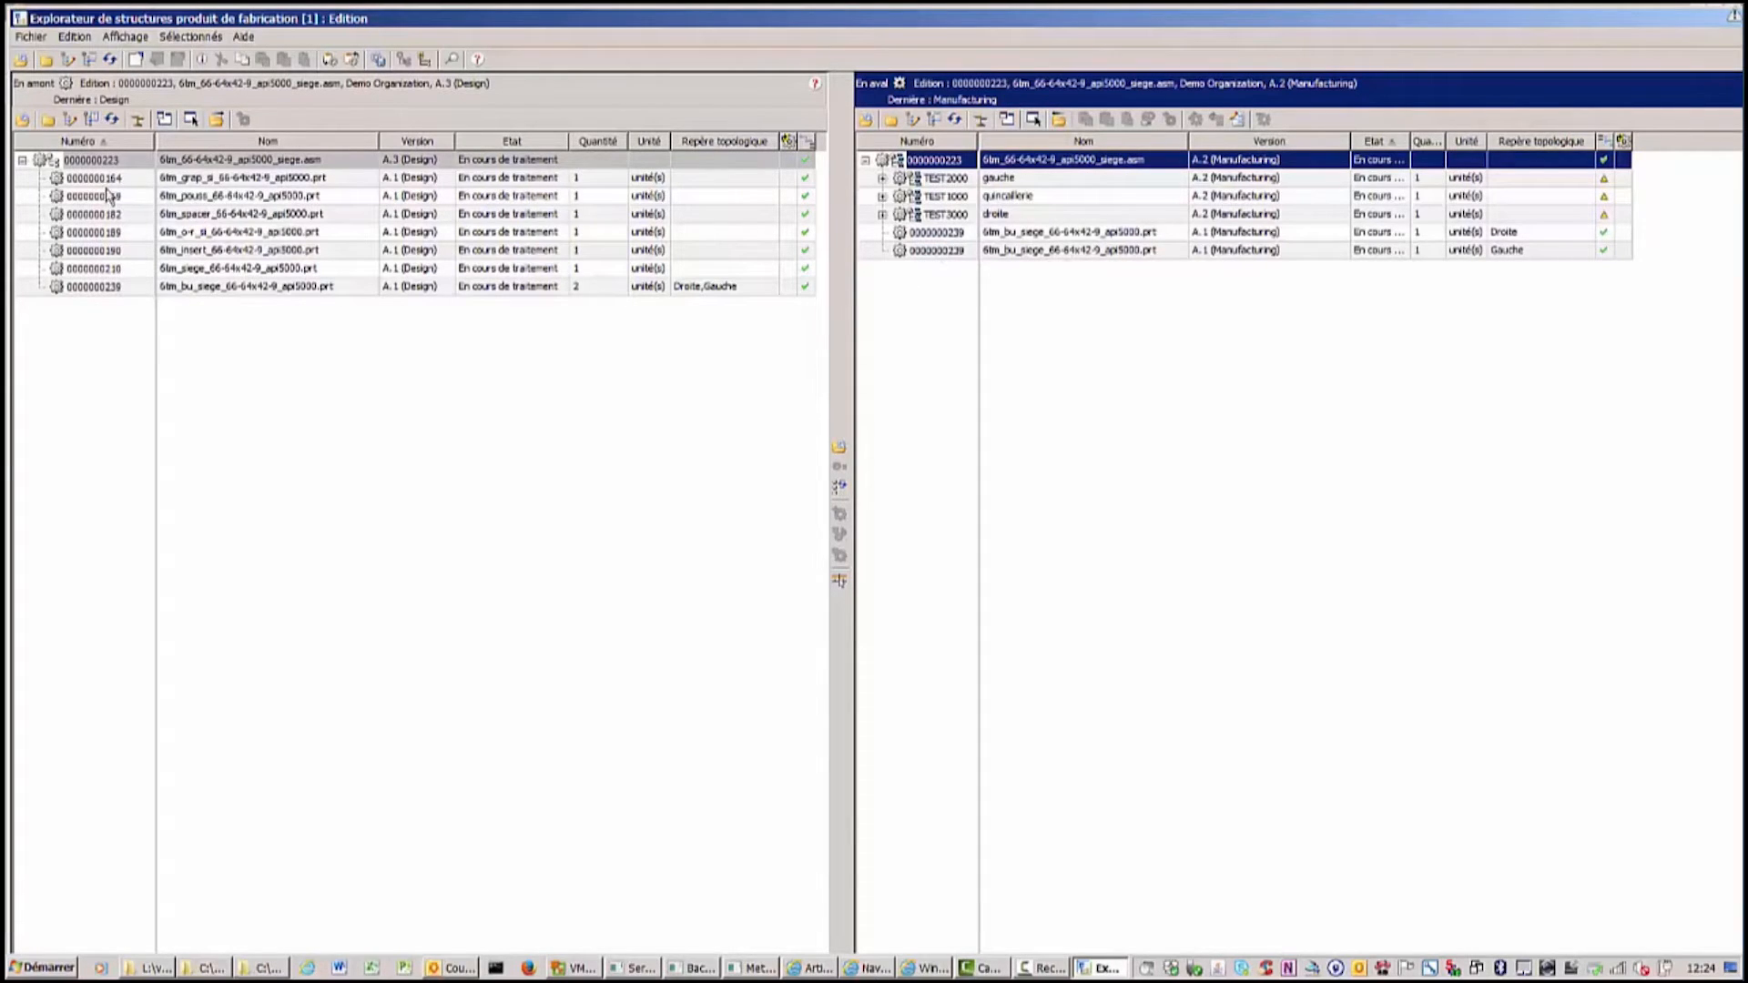
{"action": "left_click", "coordinate": [53, 164]}
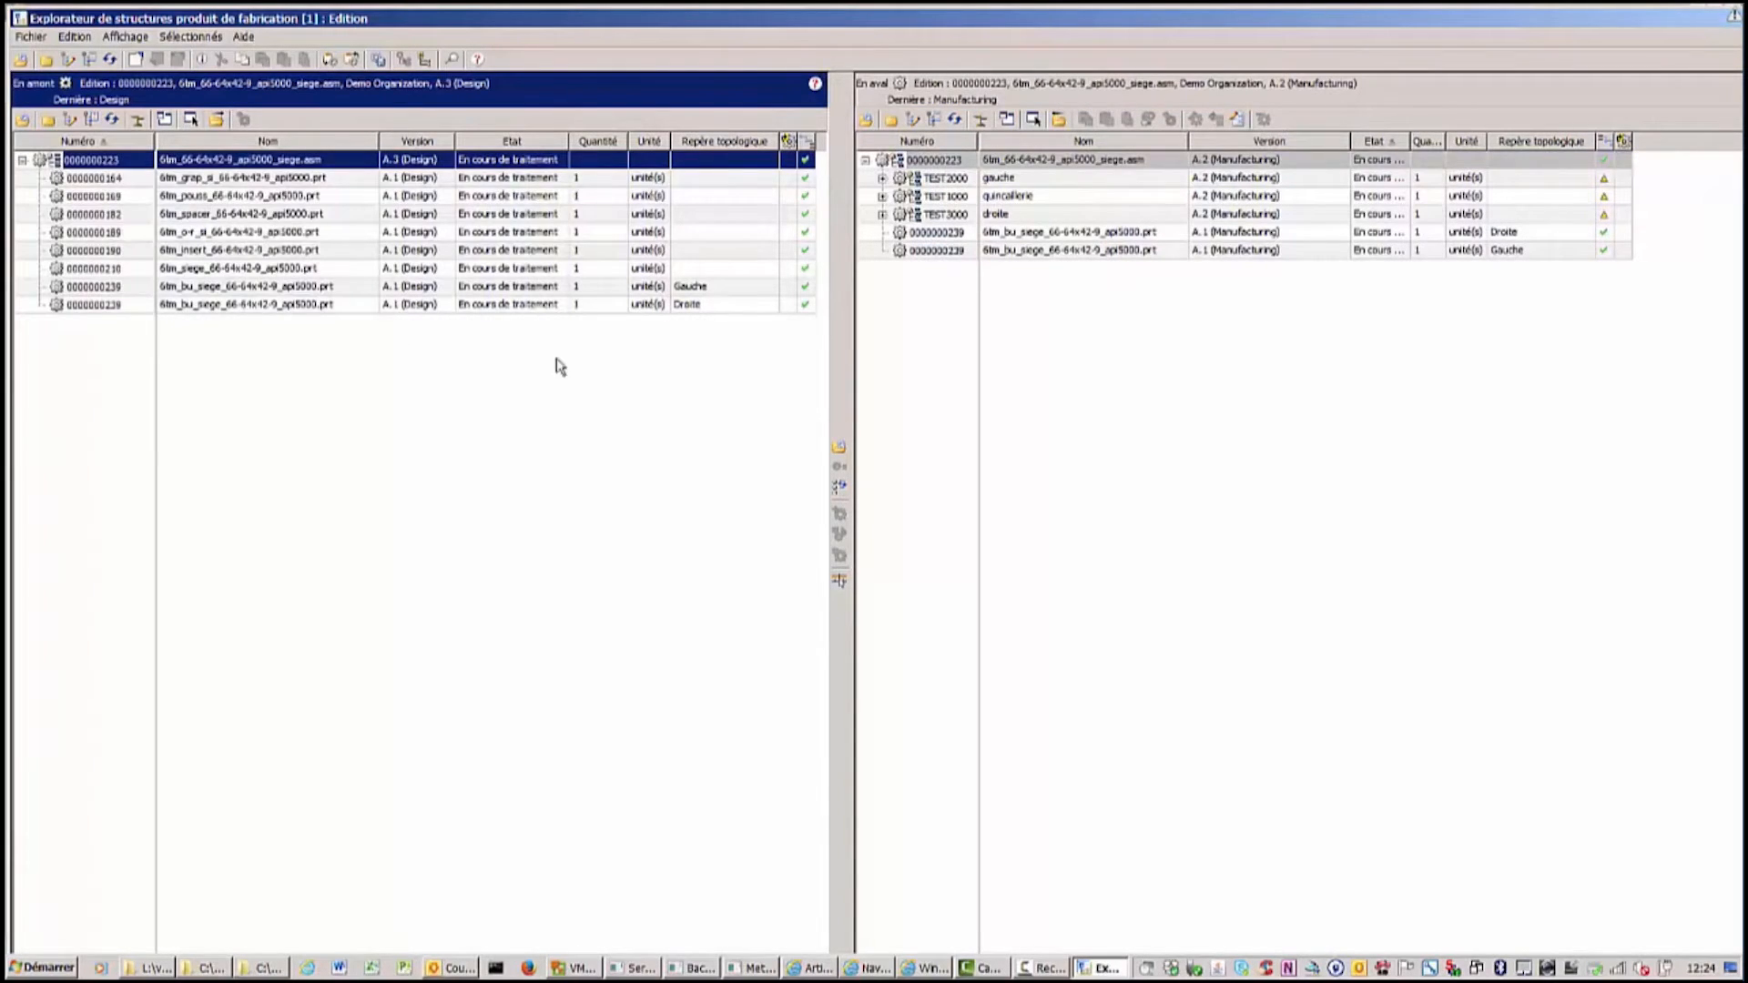
{"action": "left_click", "coordinate": [696, 306]}
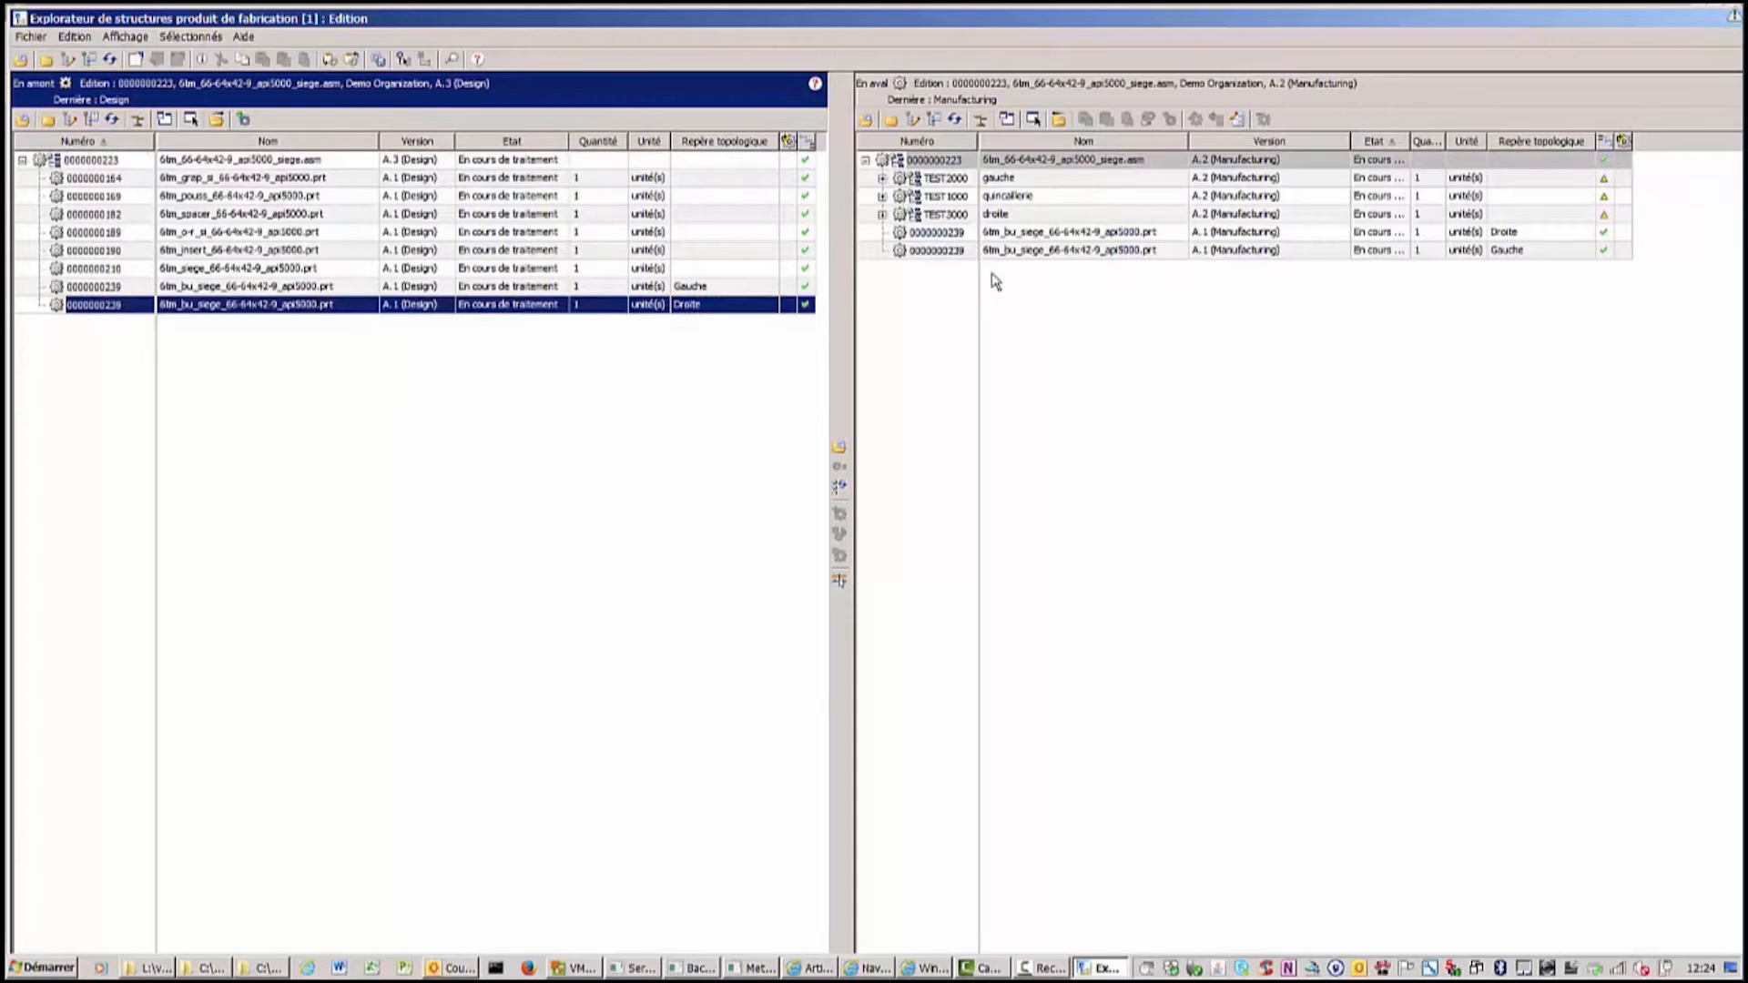
{"action": "left_click", "coordinate": [1106, 235]}
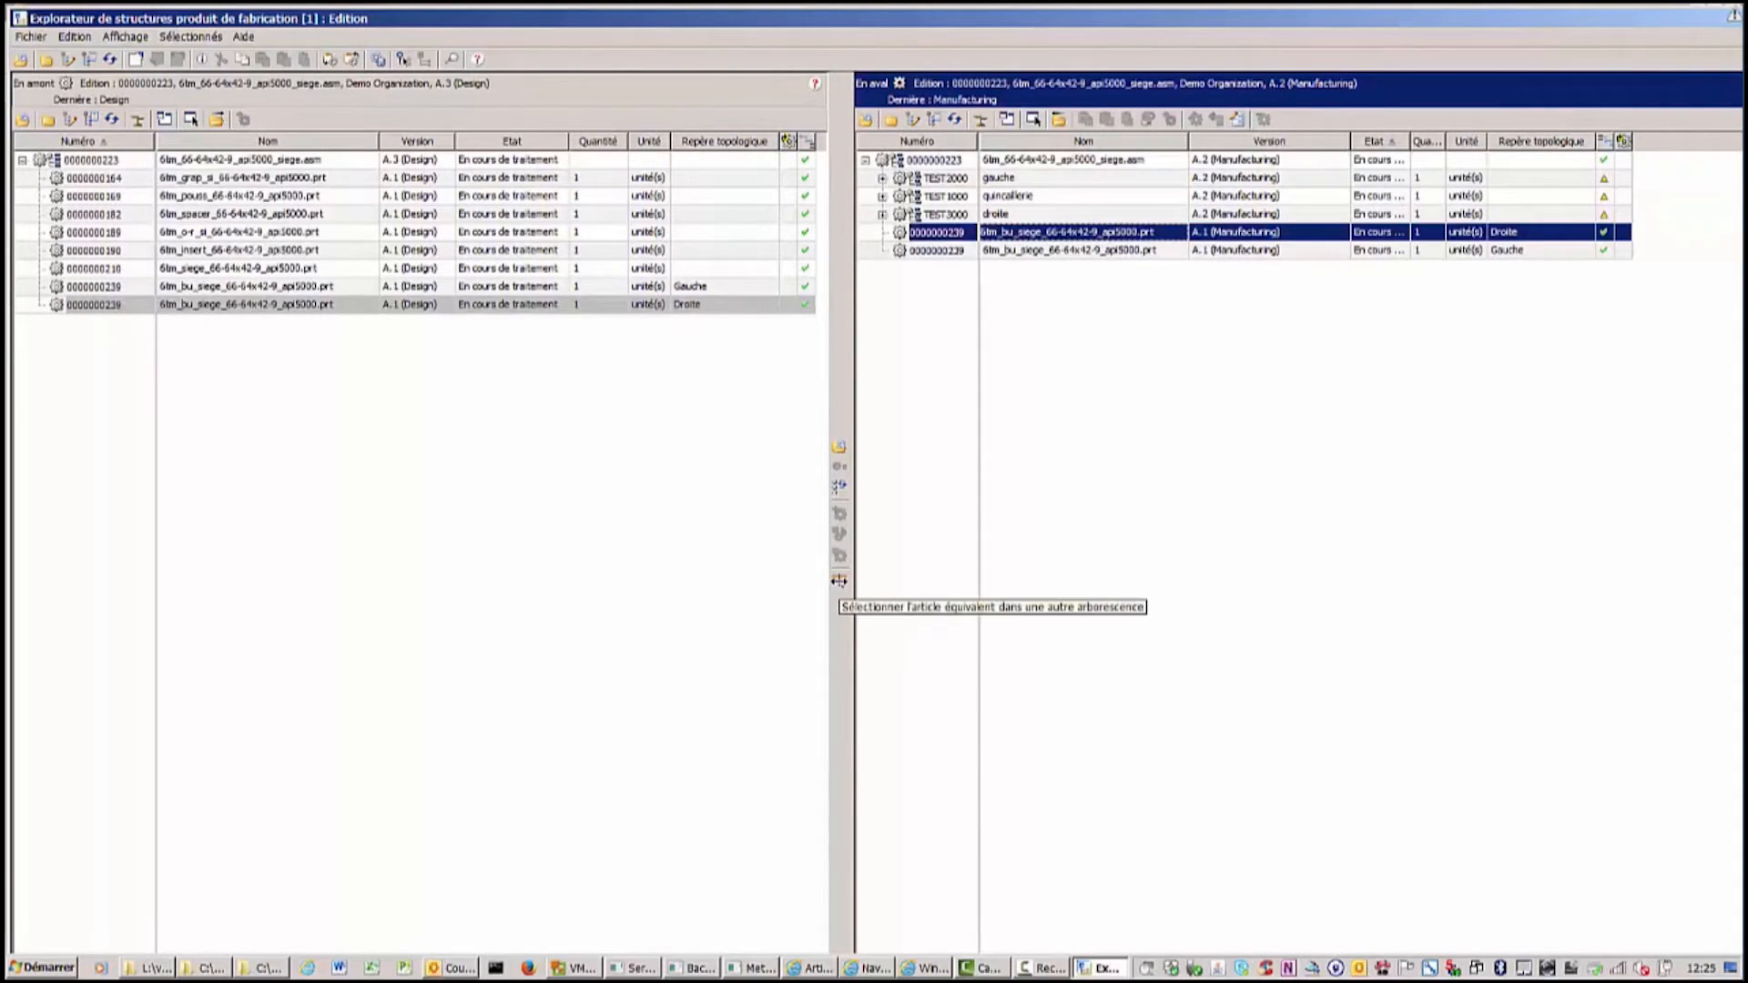
Locate the equivalent design occurrences of the bu_siege part and review its upstream and downstream equivalent articles.
{"action": "left_click", "coordinate": [839, 580]}
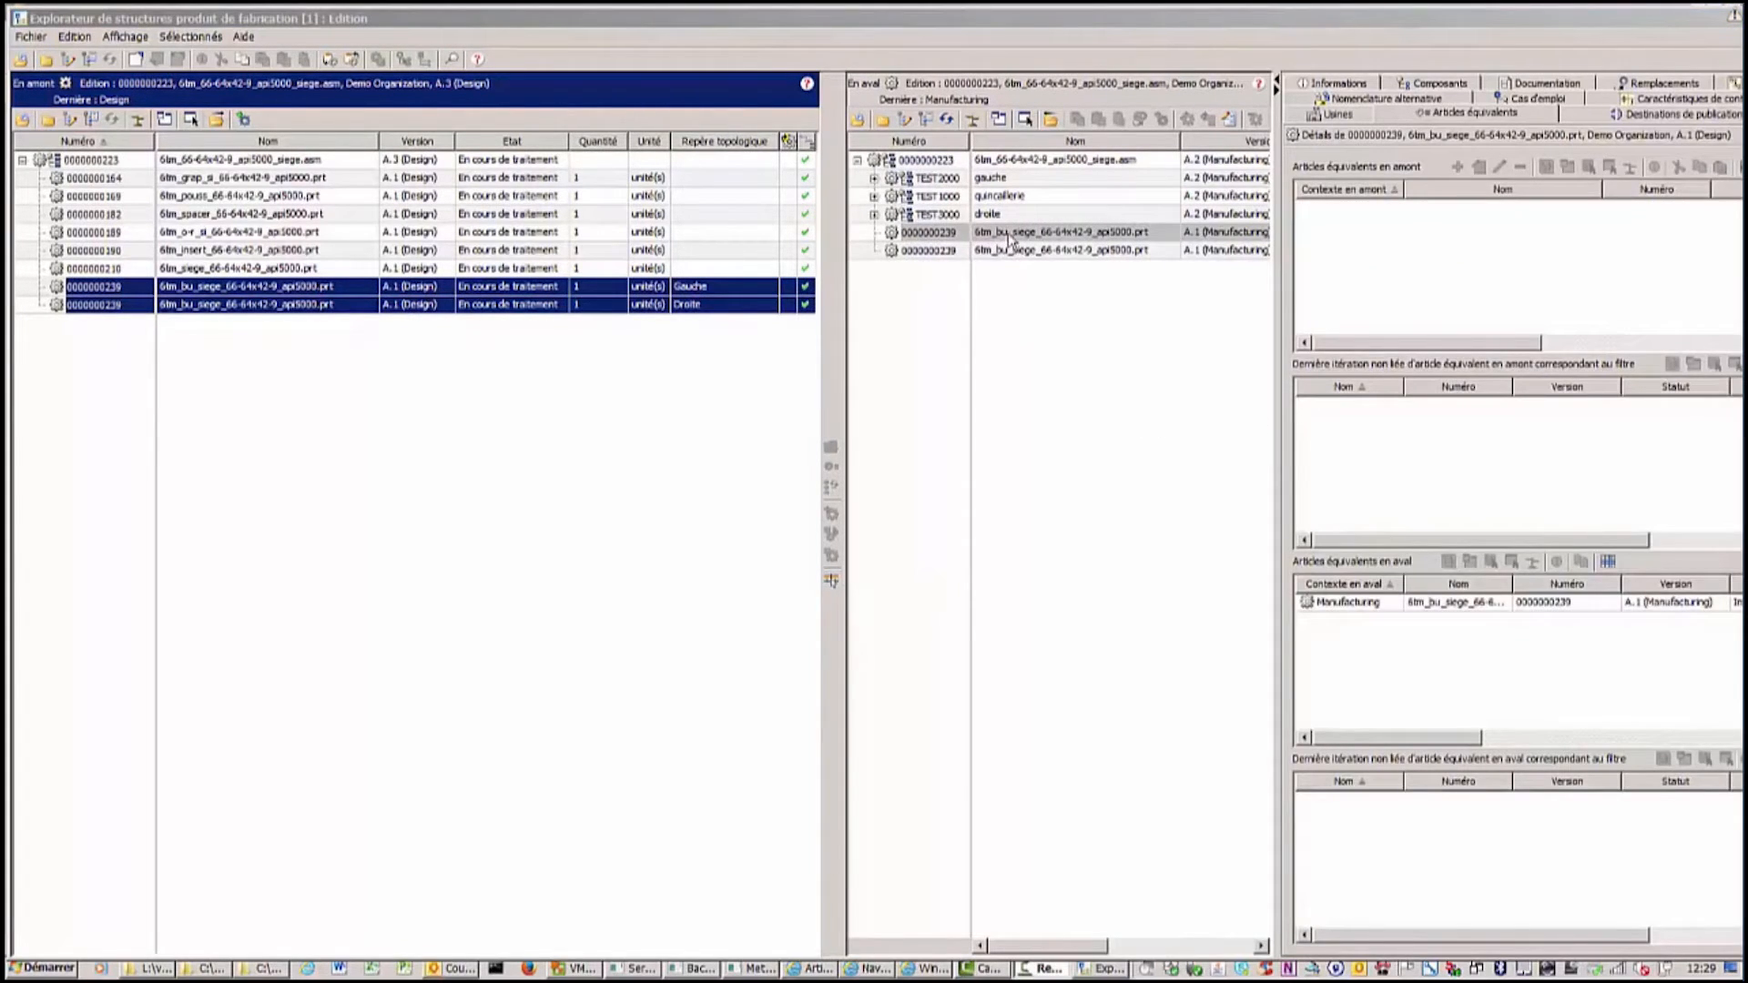
{"action": "left_click", "coordinate": [1009, 234]}
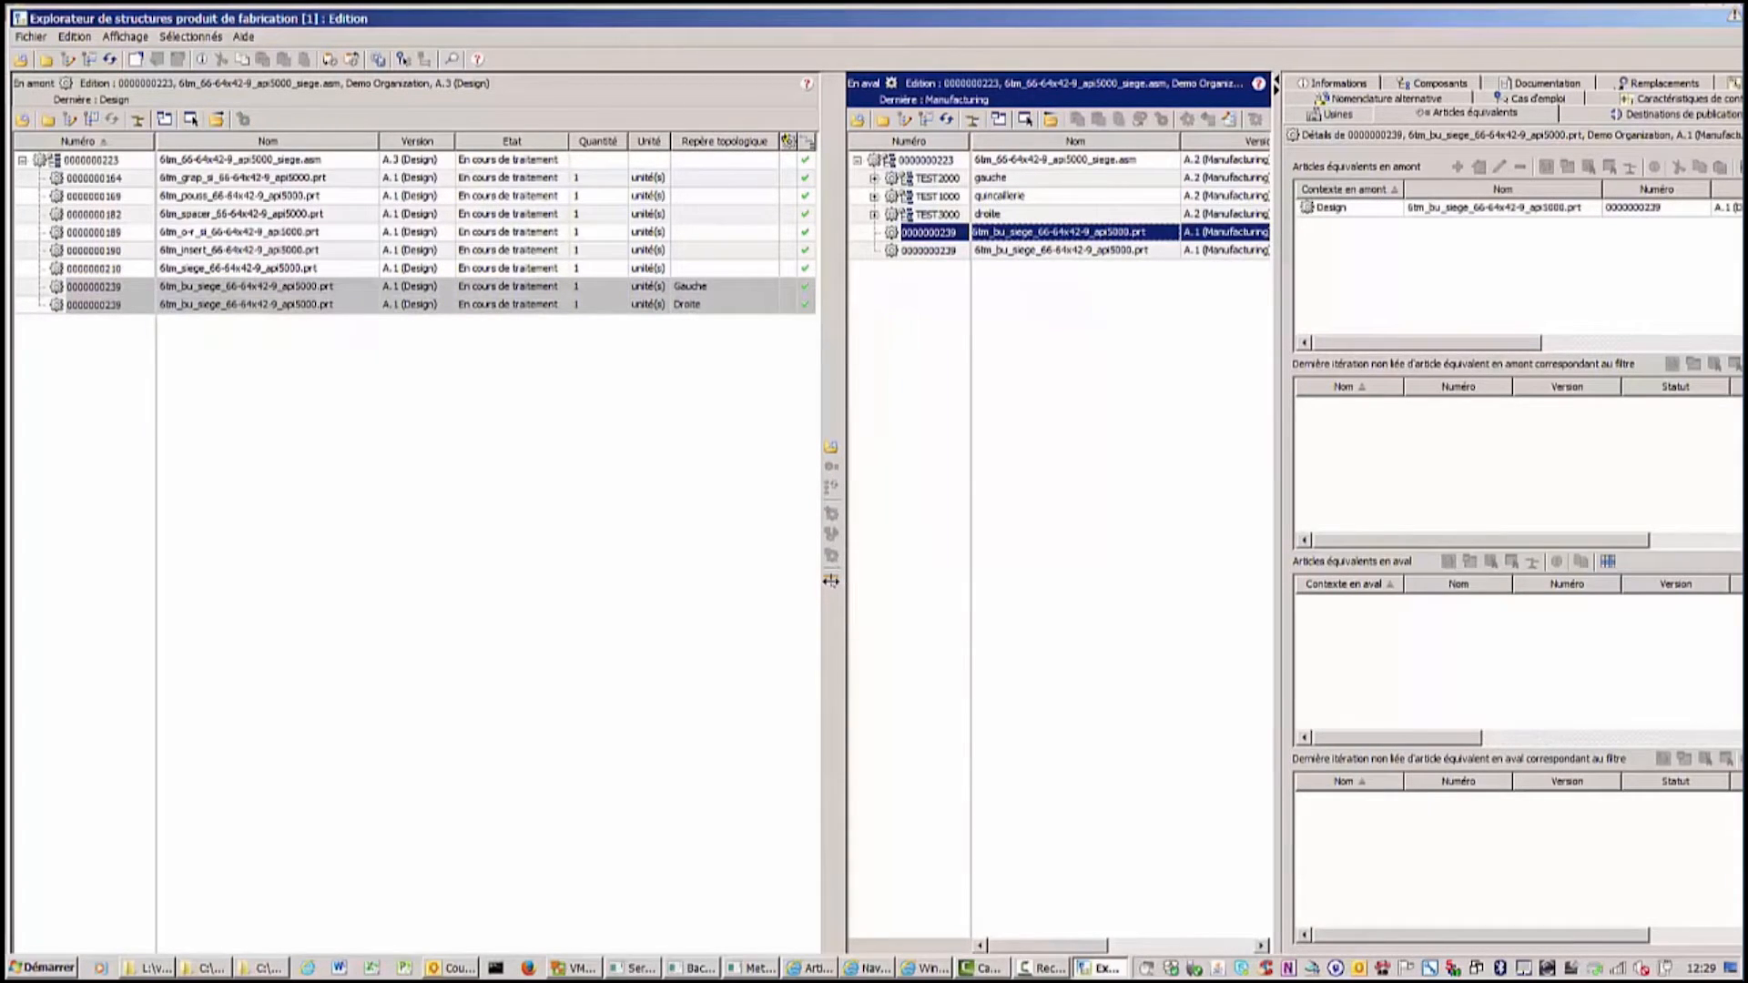
{"action": "left_click", "coordinate": [830, 581]}
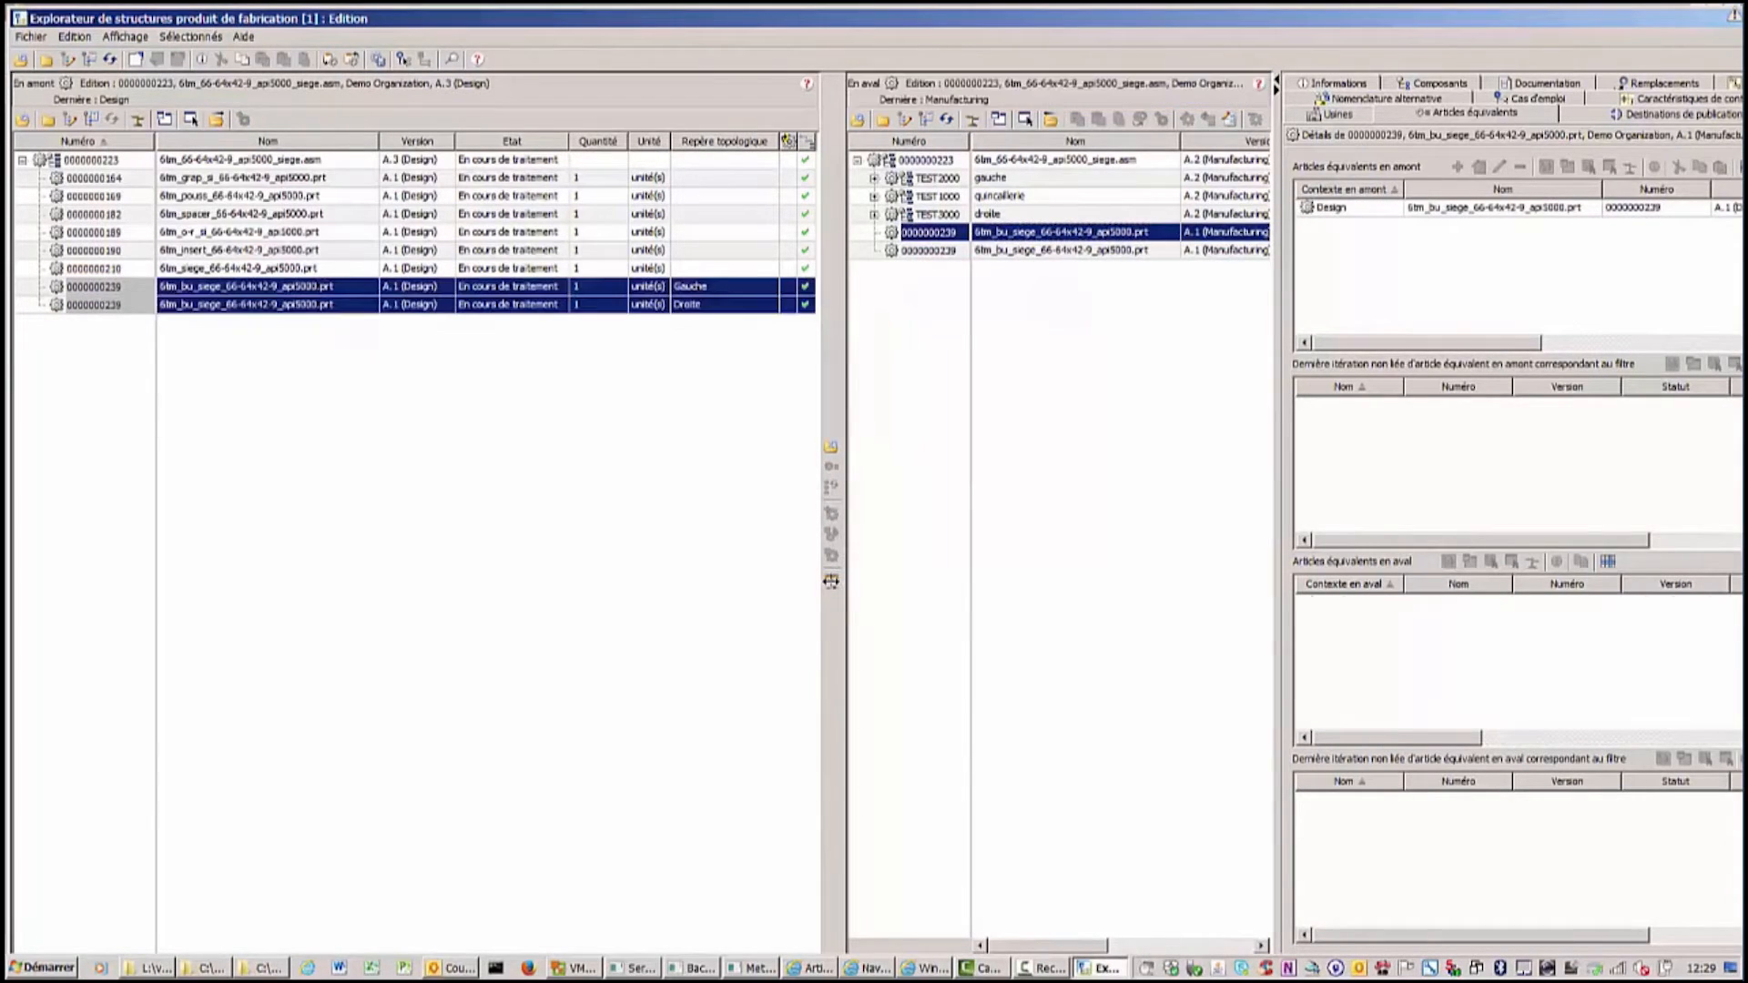
{"action": "left_click", "coordinate": [536, 291]}
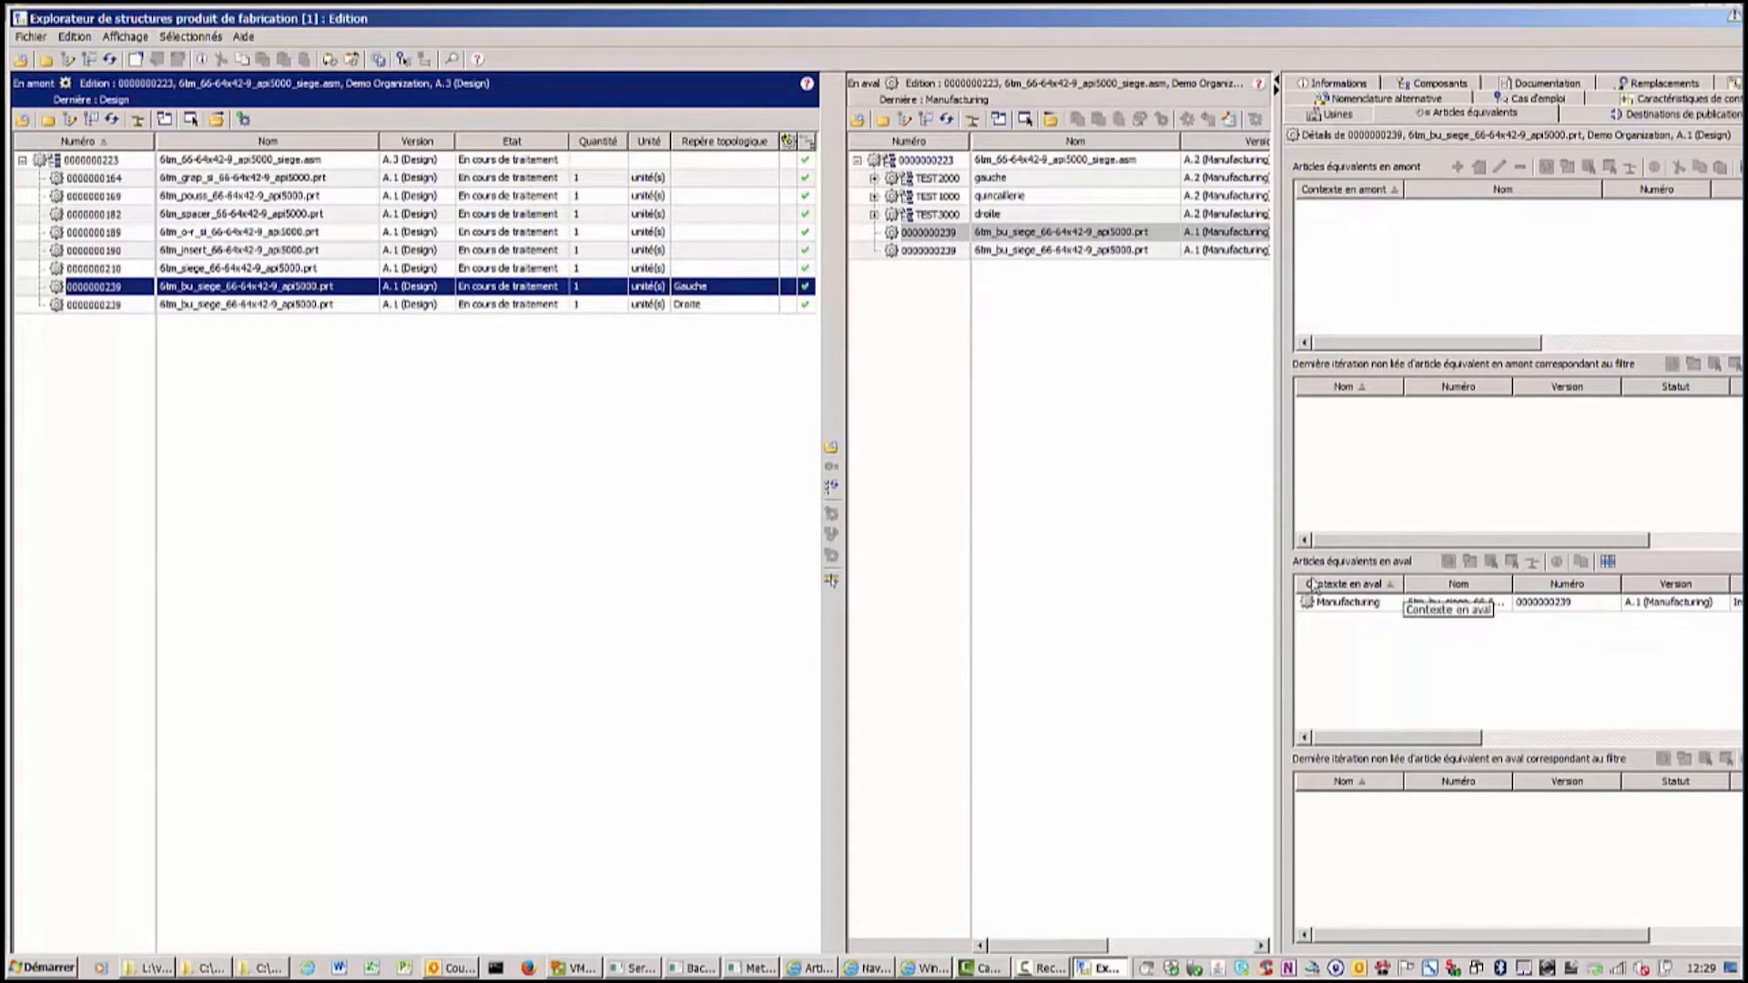
Switch both structures back to the consolidated display without occurrences and widen the structure panes.
{"action": "left_click", "coordinate": [887, 162]}
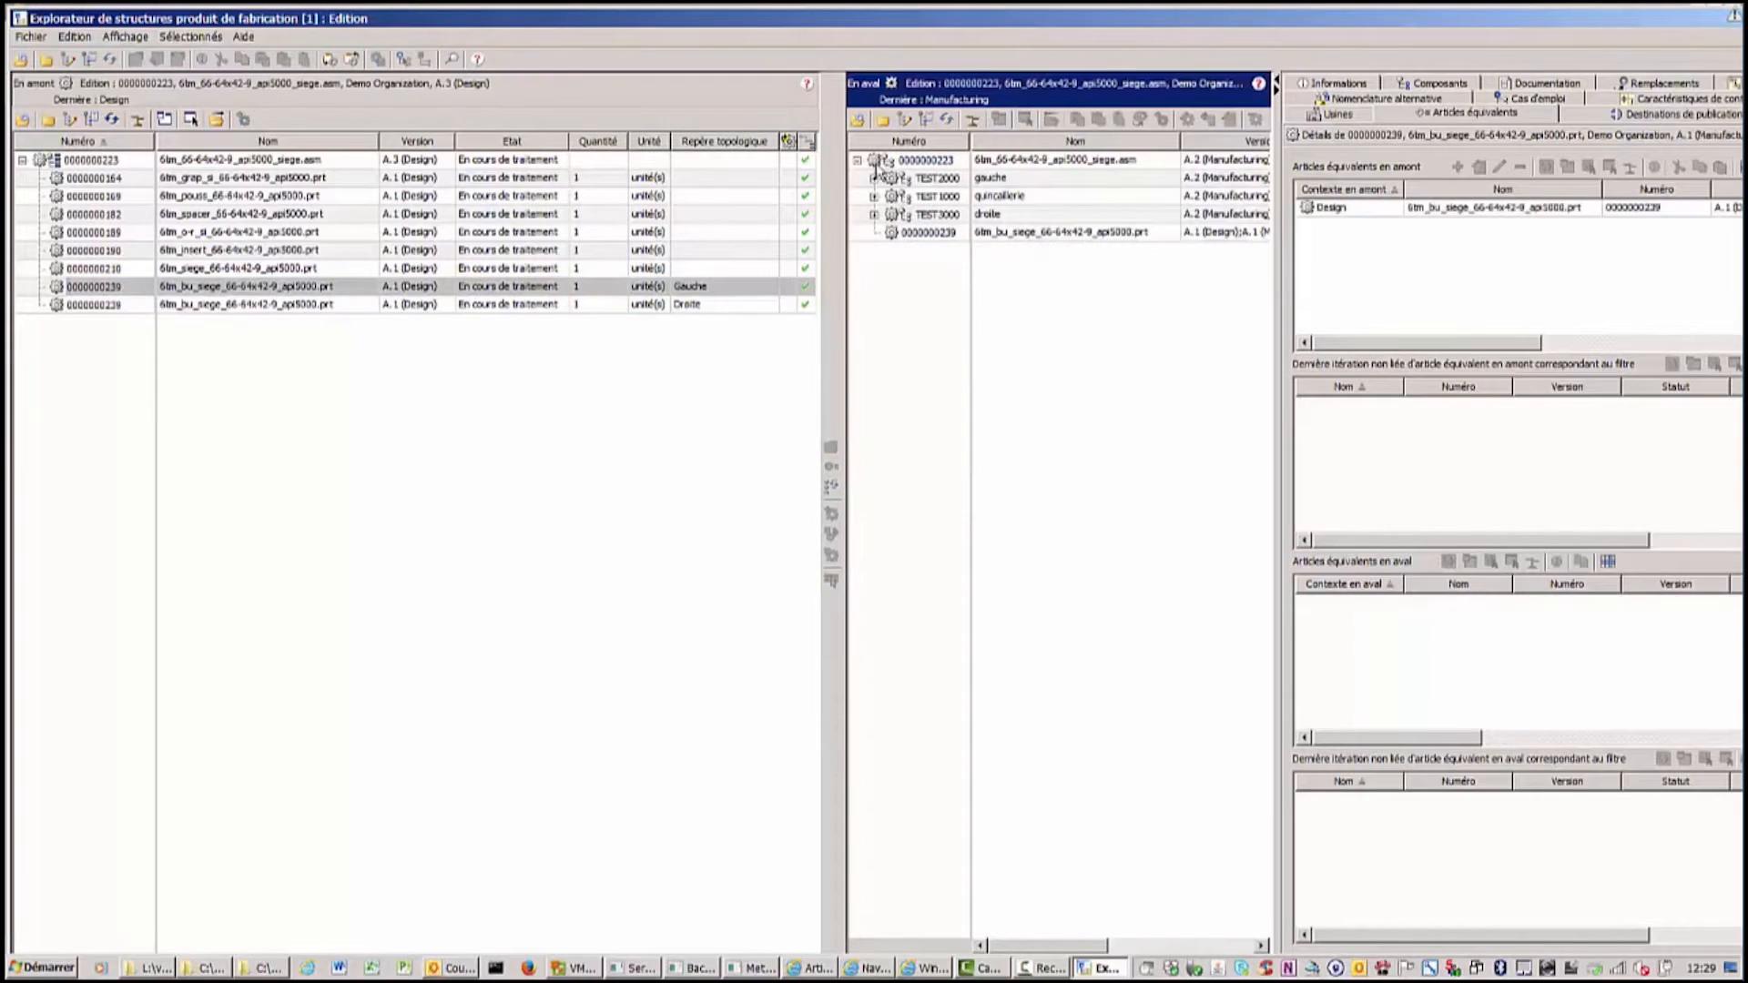
{"action": "left_click", "coordinate": [55, 159]}
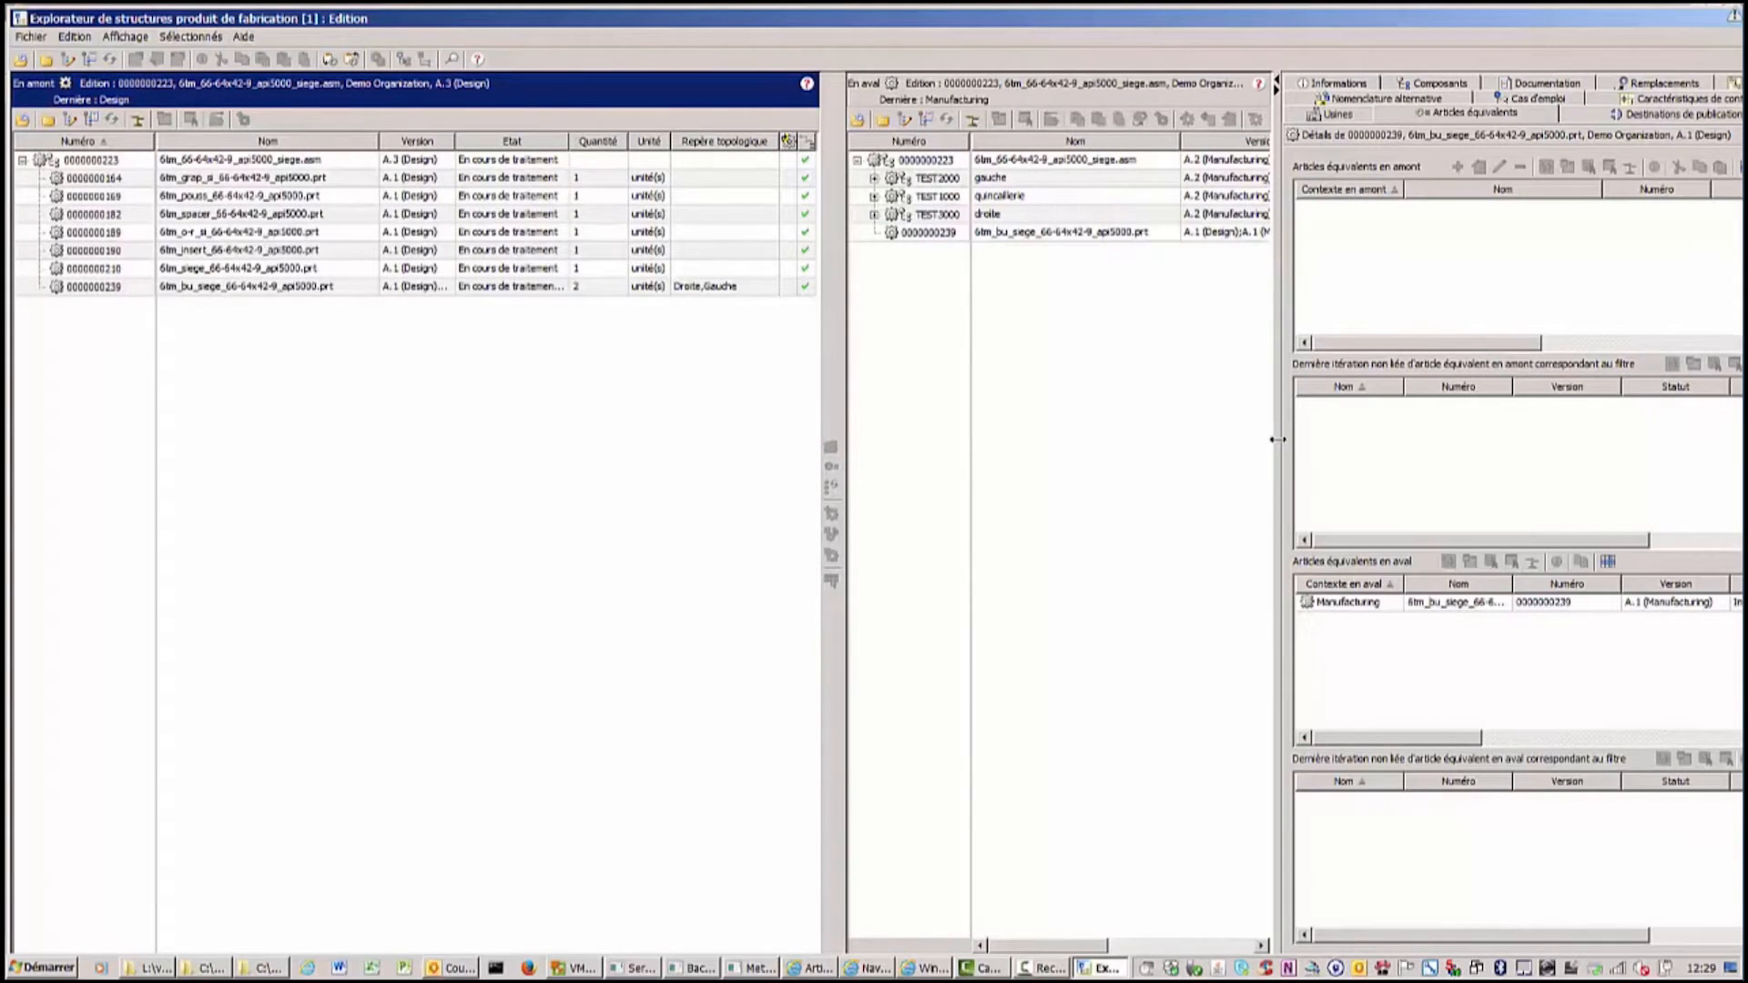
{"action": "left_click_drag", "start_coordinate": [1278, 440], "coordinate": [1599, 437]}
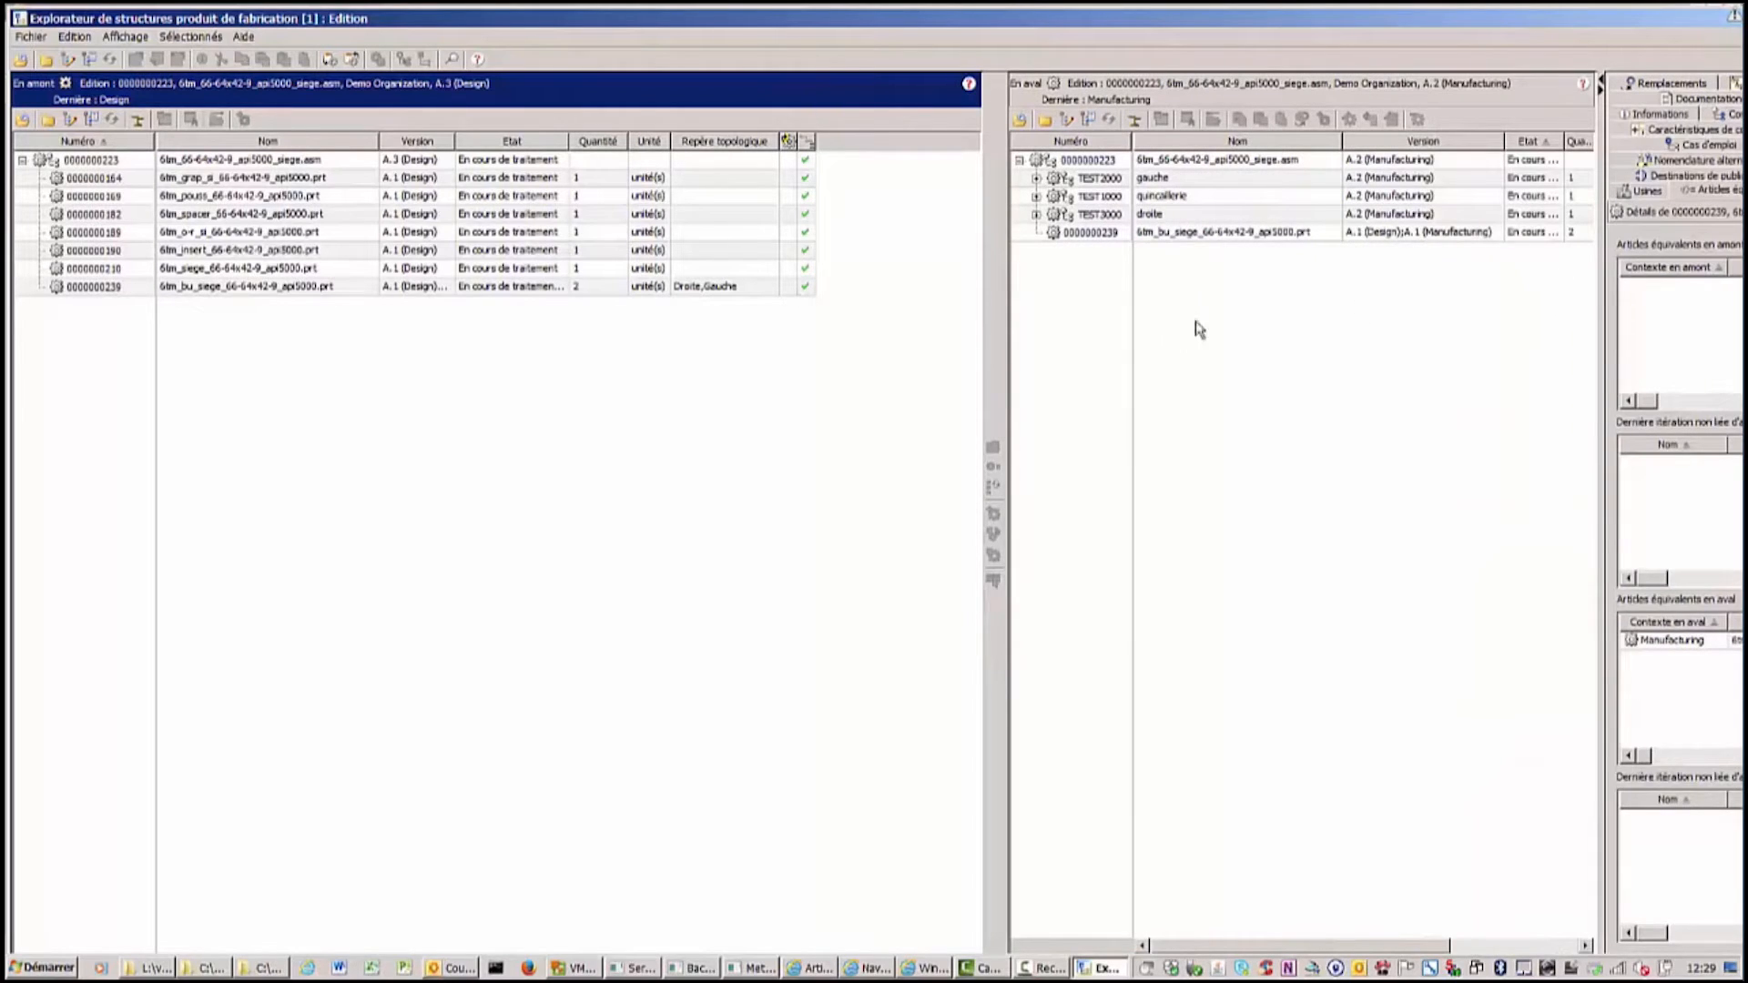
{"action": "left_click_drag", "start_coordinate": [994, 315], "coordinate": [836, 302]}
{"action": "left_click_drag", "start_coordinate": [1599, 379], "coordinate": [1672, 379]}
{"action": "left_click_drag", "start_coordinate": [865, 351], "coordinate": [836, 364]}
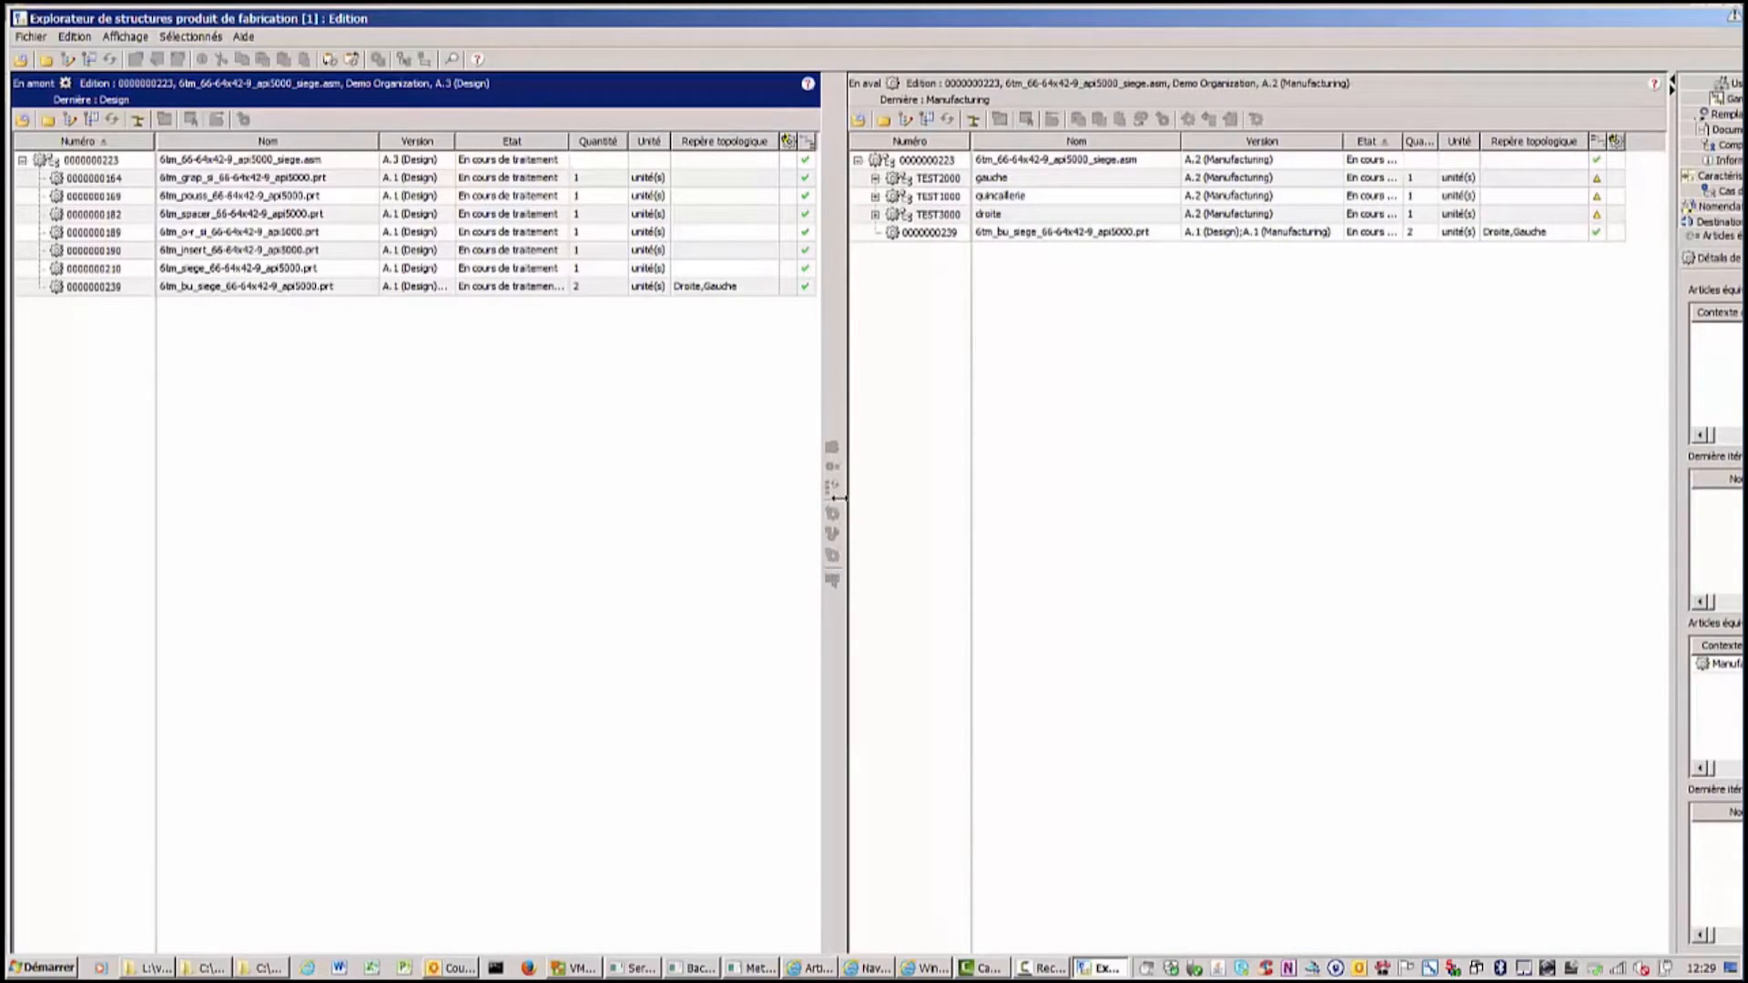
{"action": "left_click", "coordinate": [71, 163]}
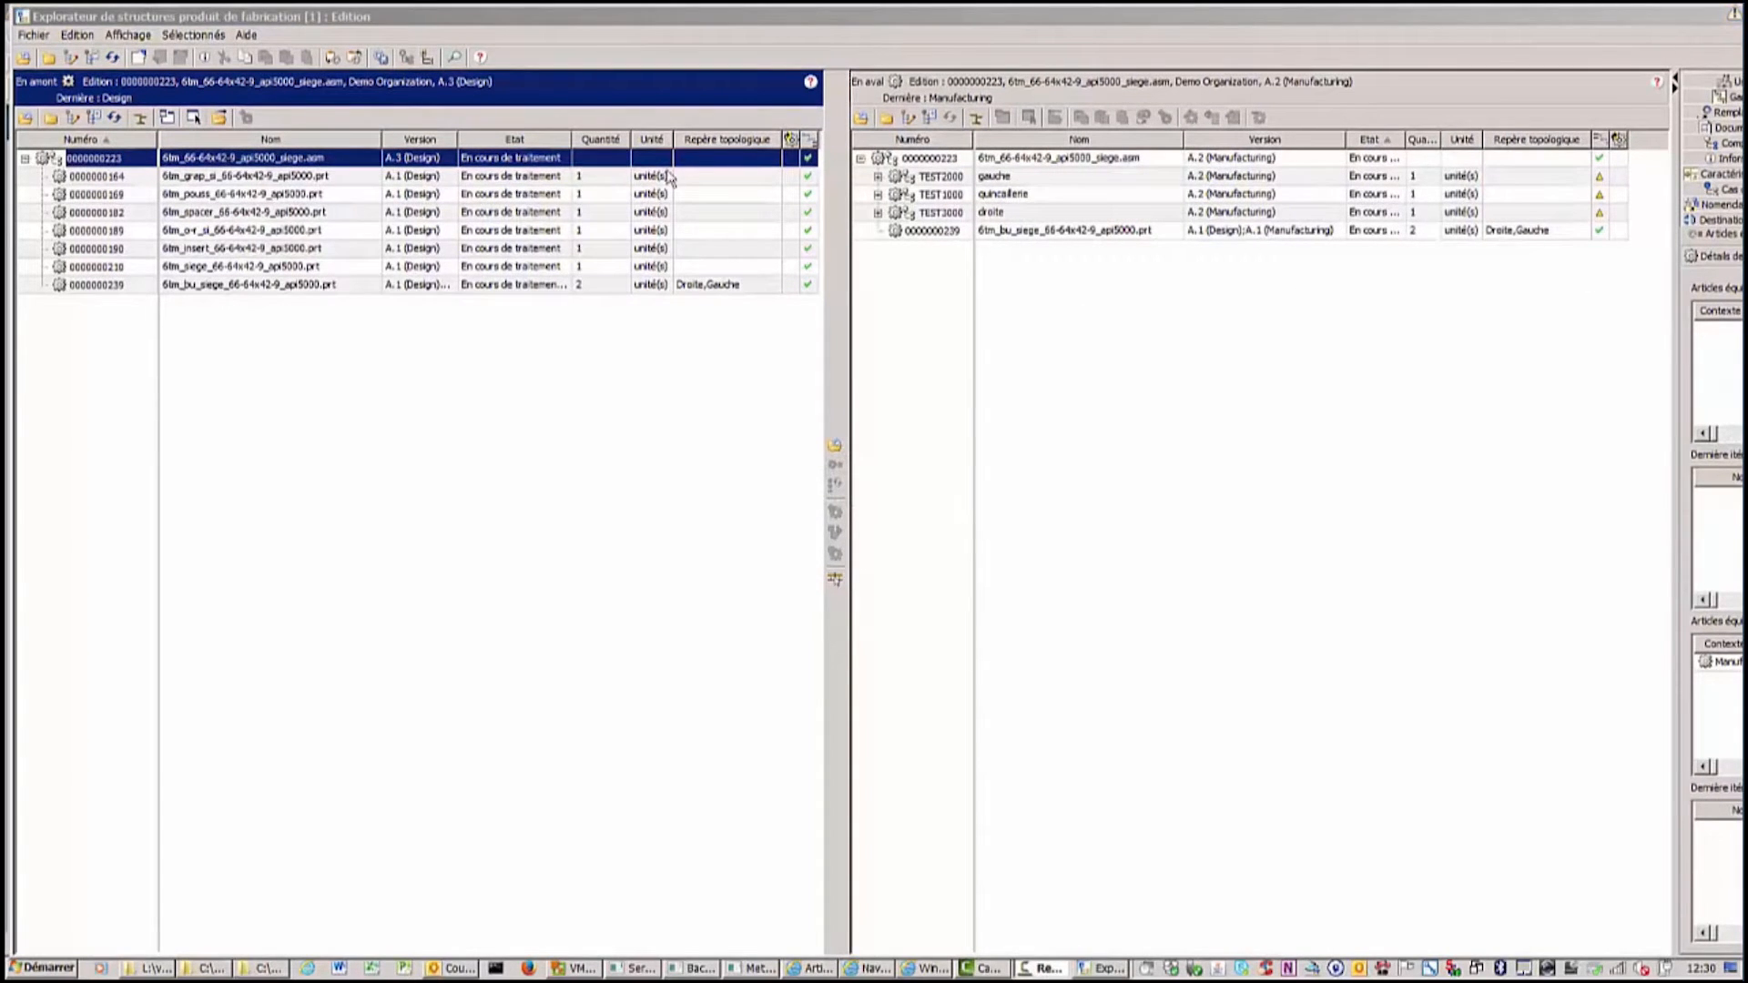
Expand the TEST1000 quincaillerie part, show its components and check it out.
{"action": "left_click", "coordinate": [877, 194]}
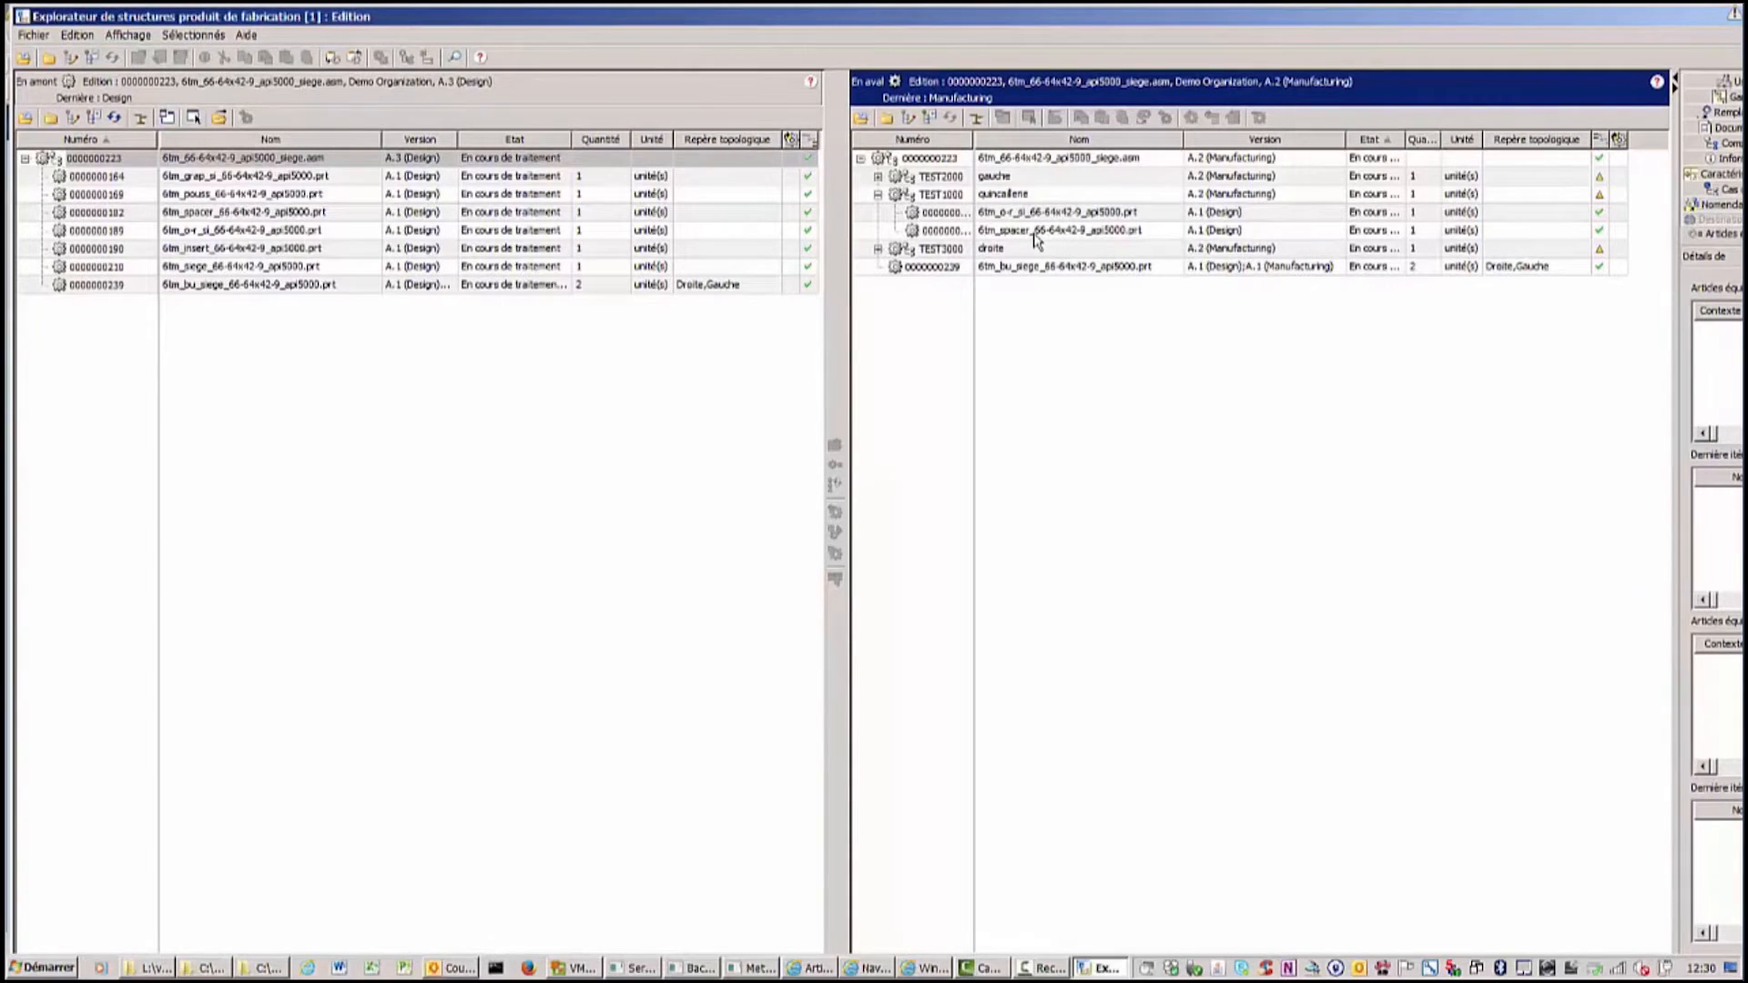
{"action": "left_click", "coordinate": [950, 197]}
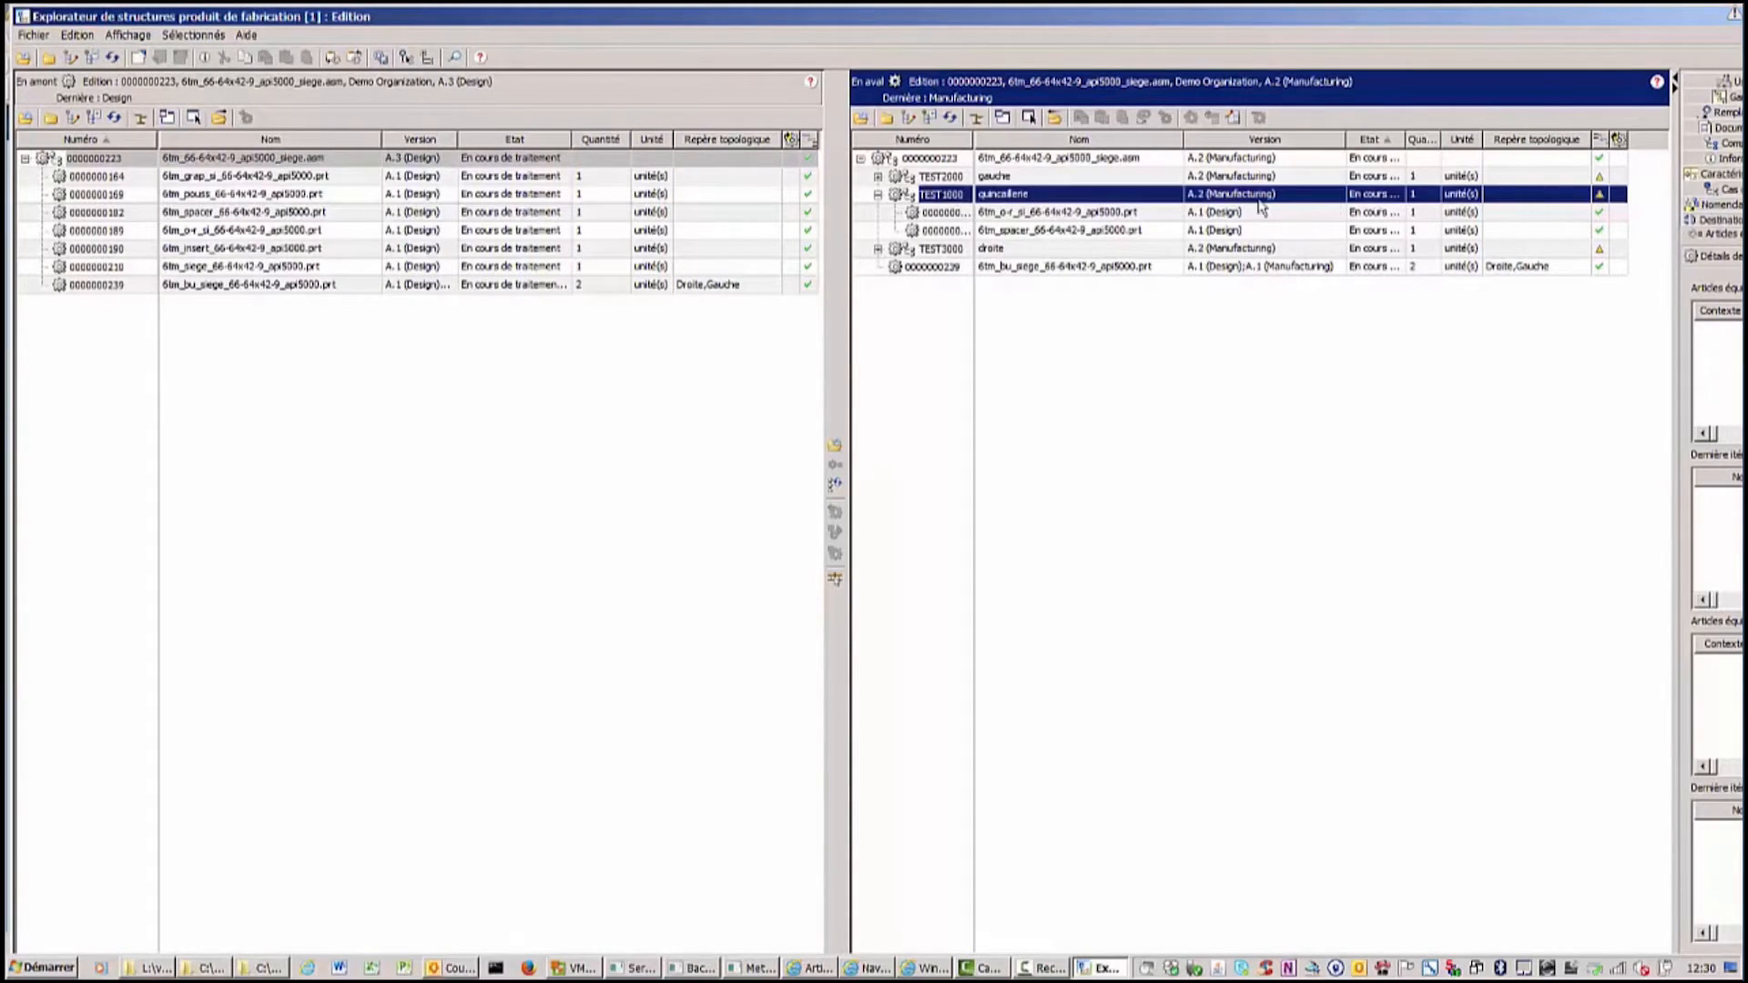
{"action": "left_click_drag", "start_coordinate": [1672, 270], "coordinate": [1641, 270]}
{"action": "left_click_drag", "start_coordinate": [1423, 24], "coordinate": [1008, 25]}
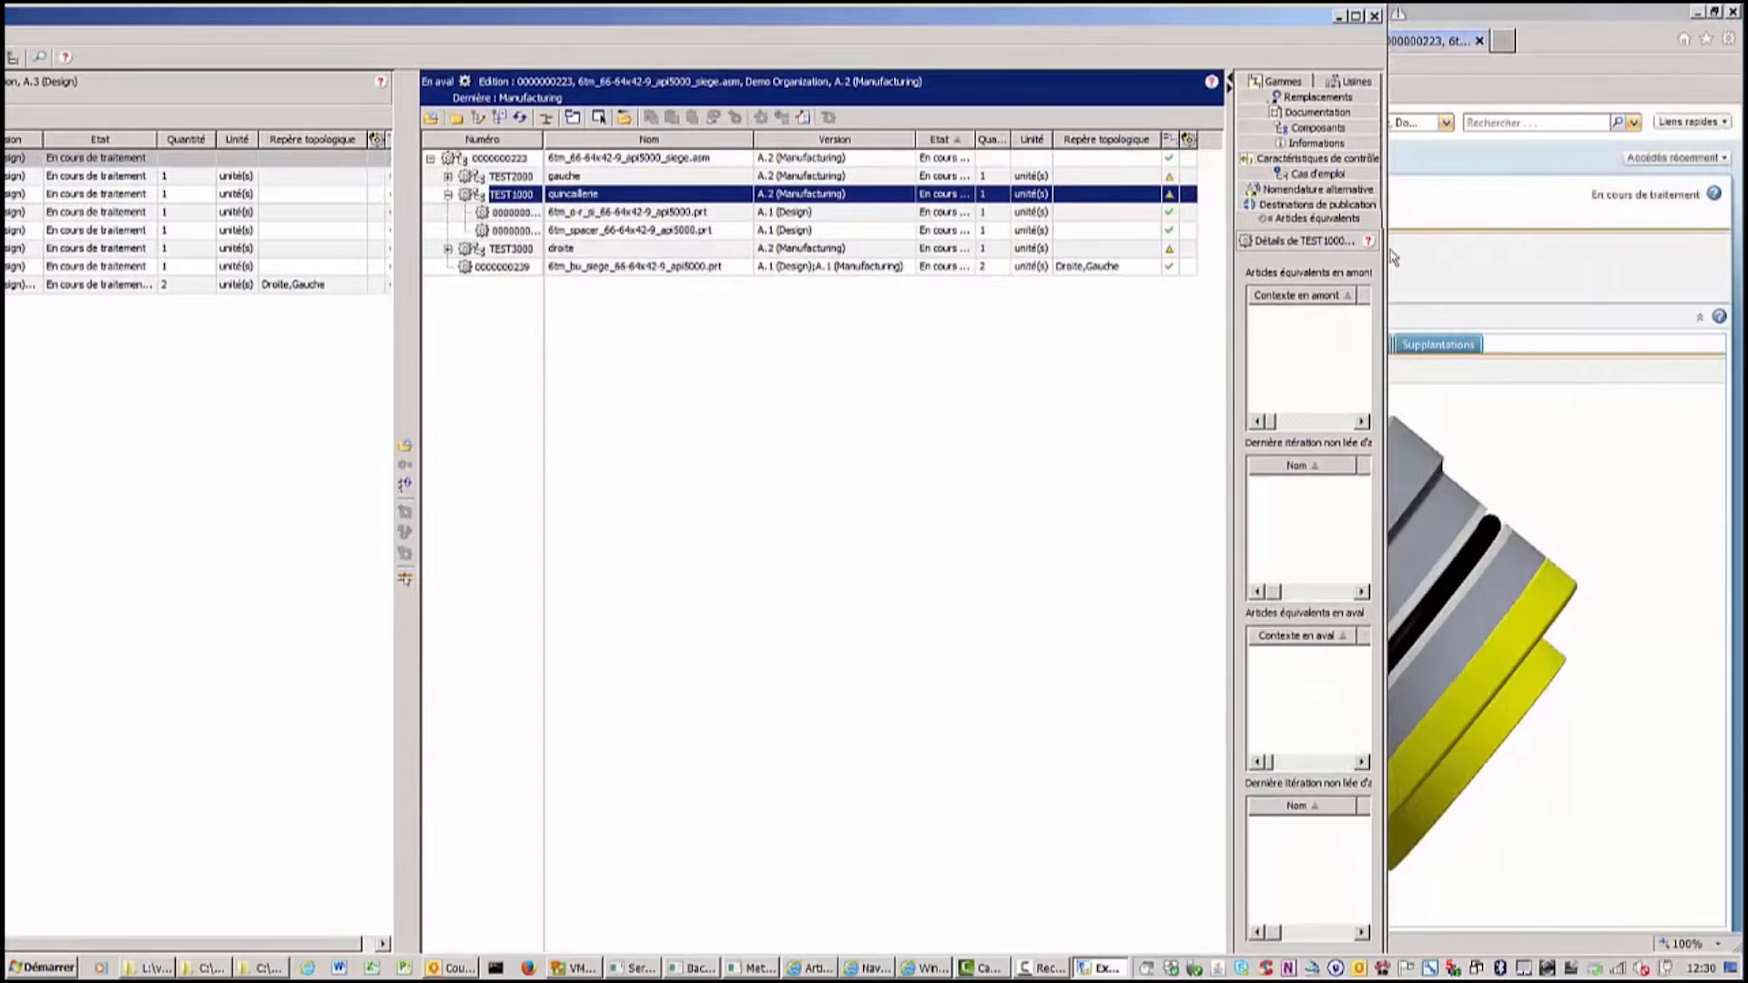
{"action": "left_click_drag", "start_coordinate": [1385, 252], "coordinate": [1695, 253]}
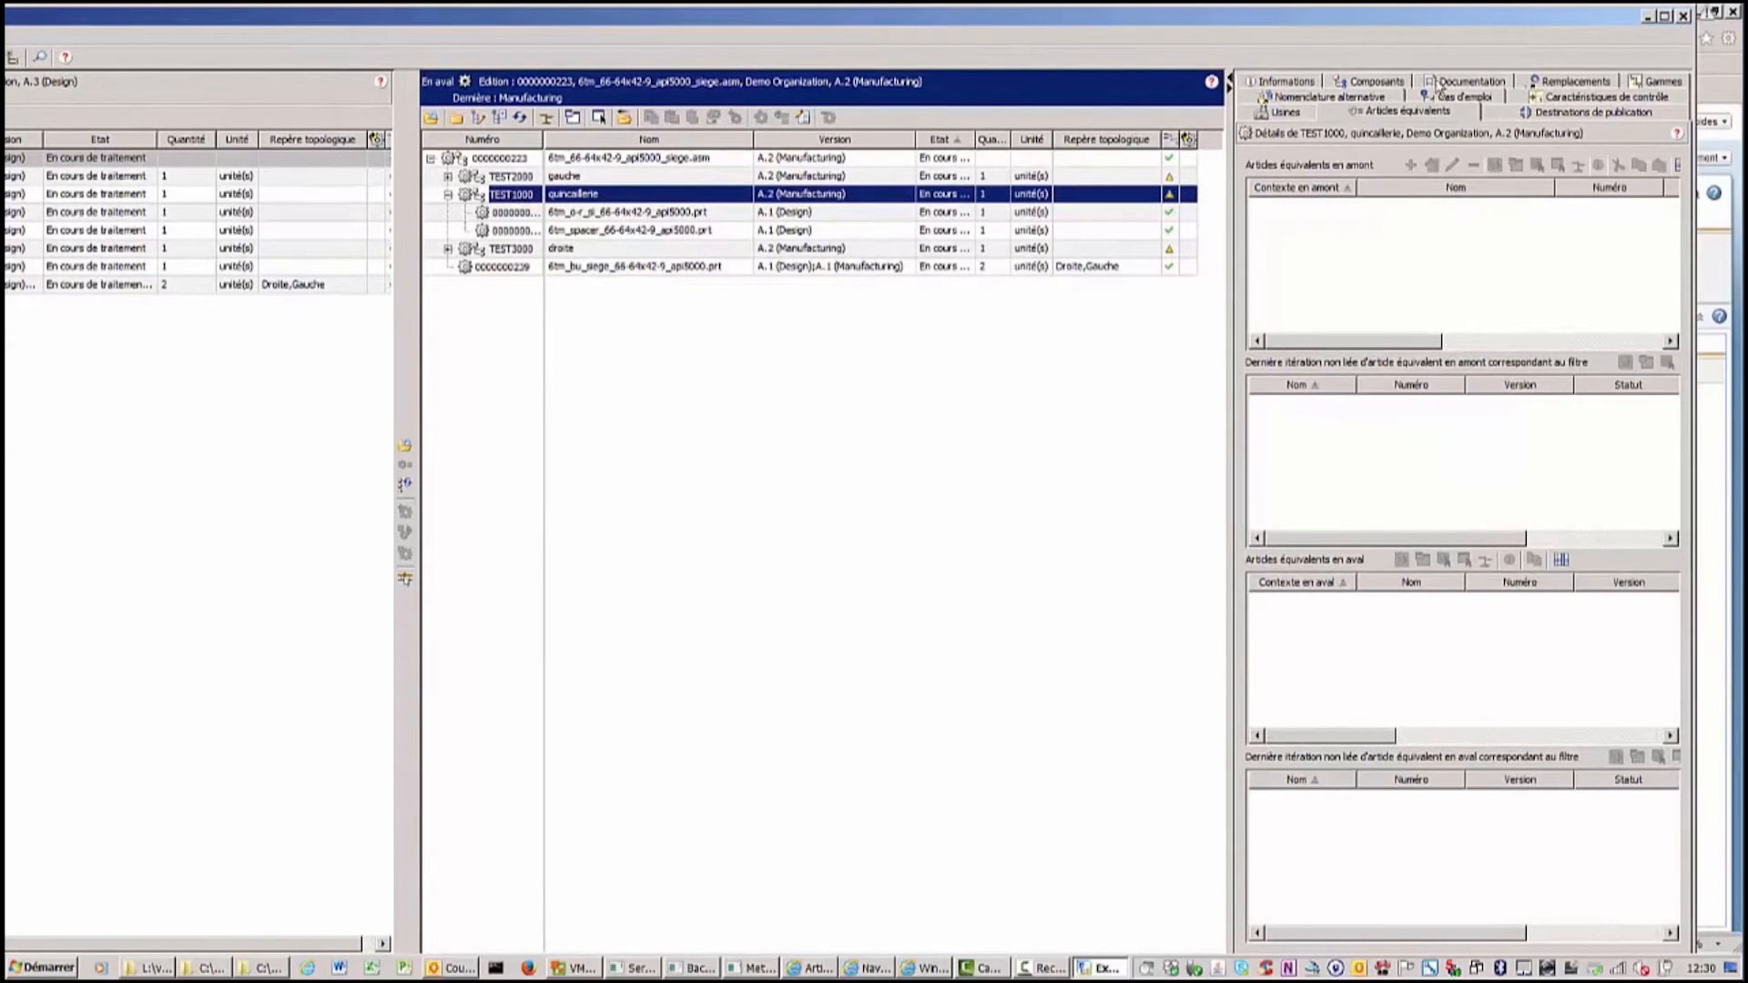
{"action": "left_click", "coordinate": [1374, 83]}
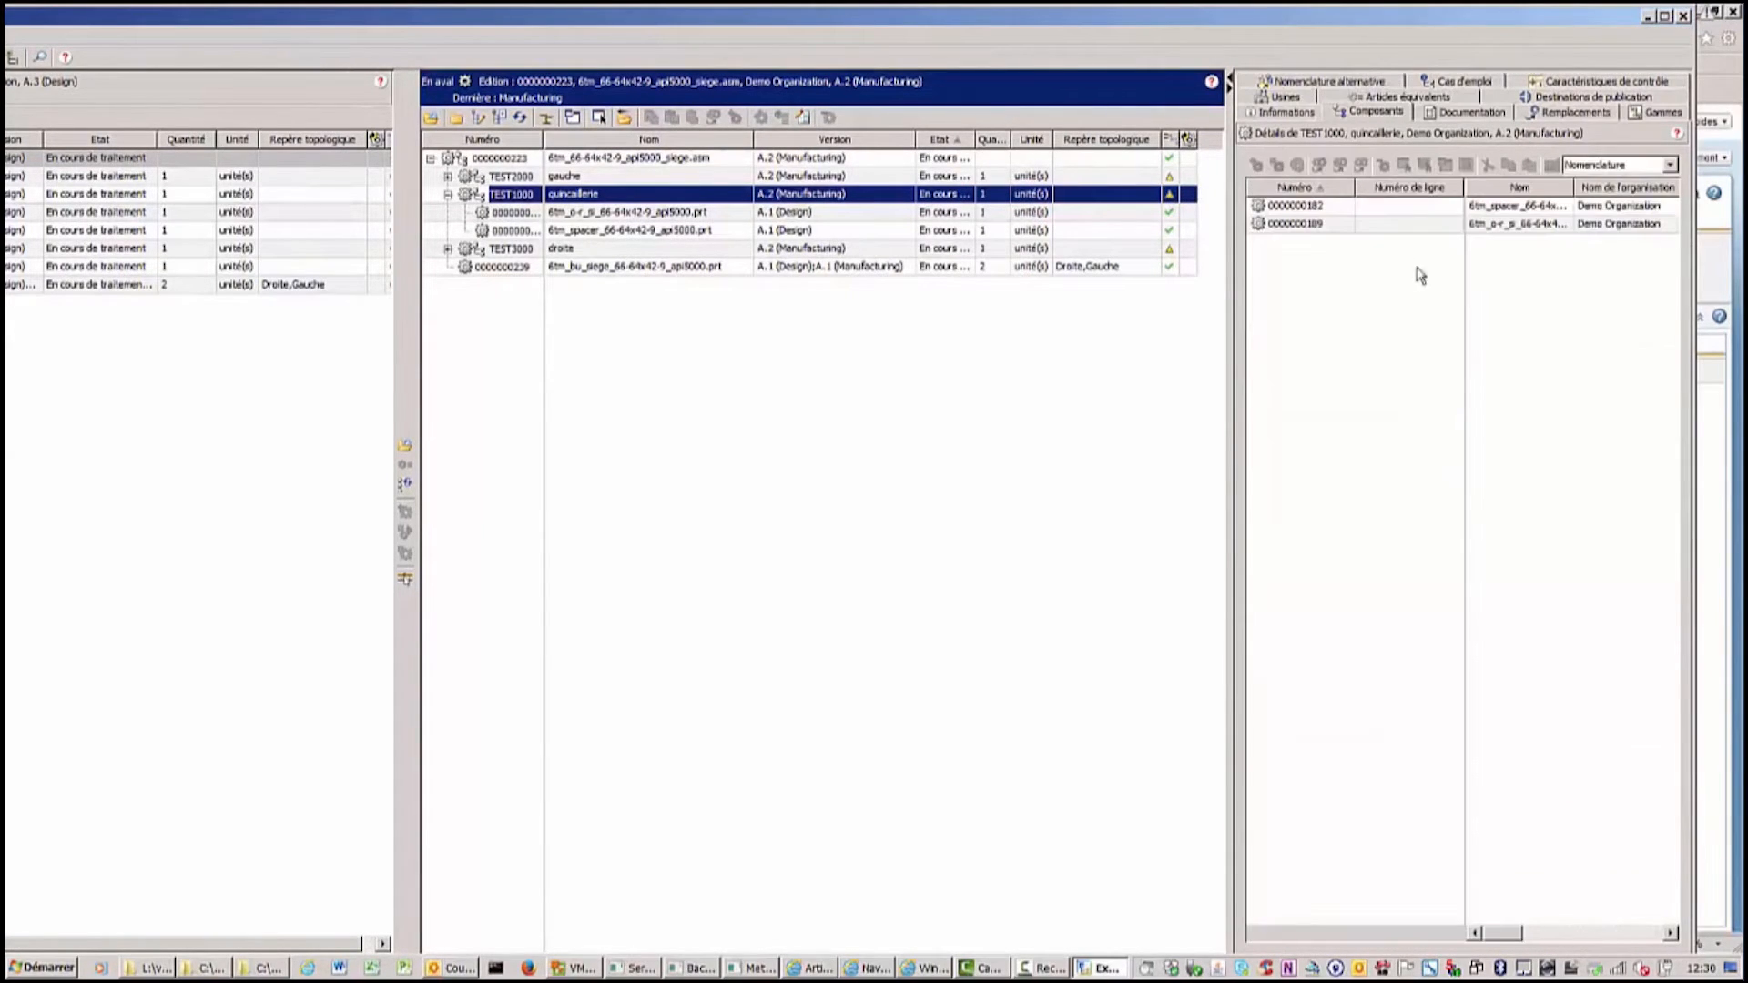
{"action": "right_click", "coordinate": [526, 199]}
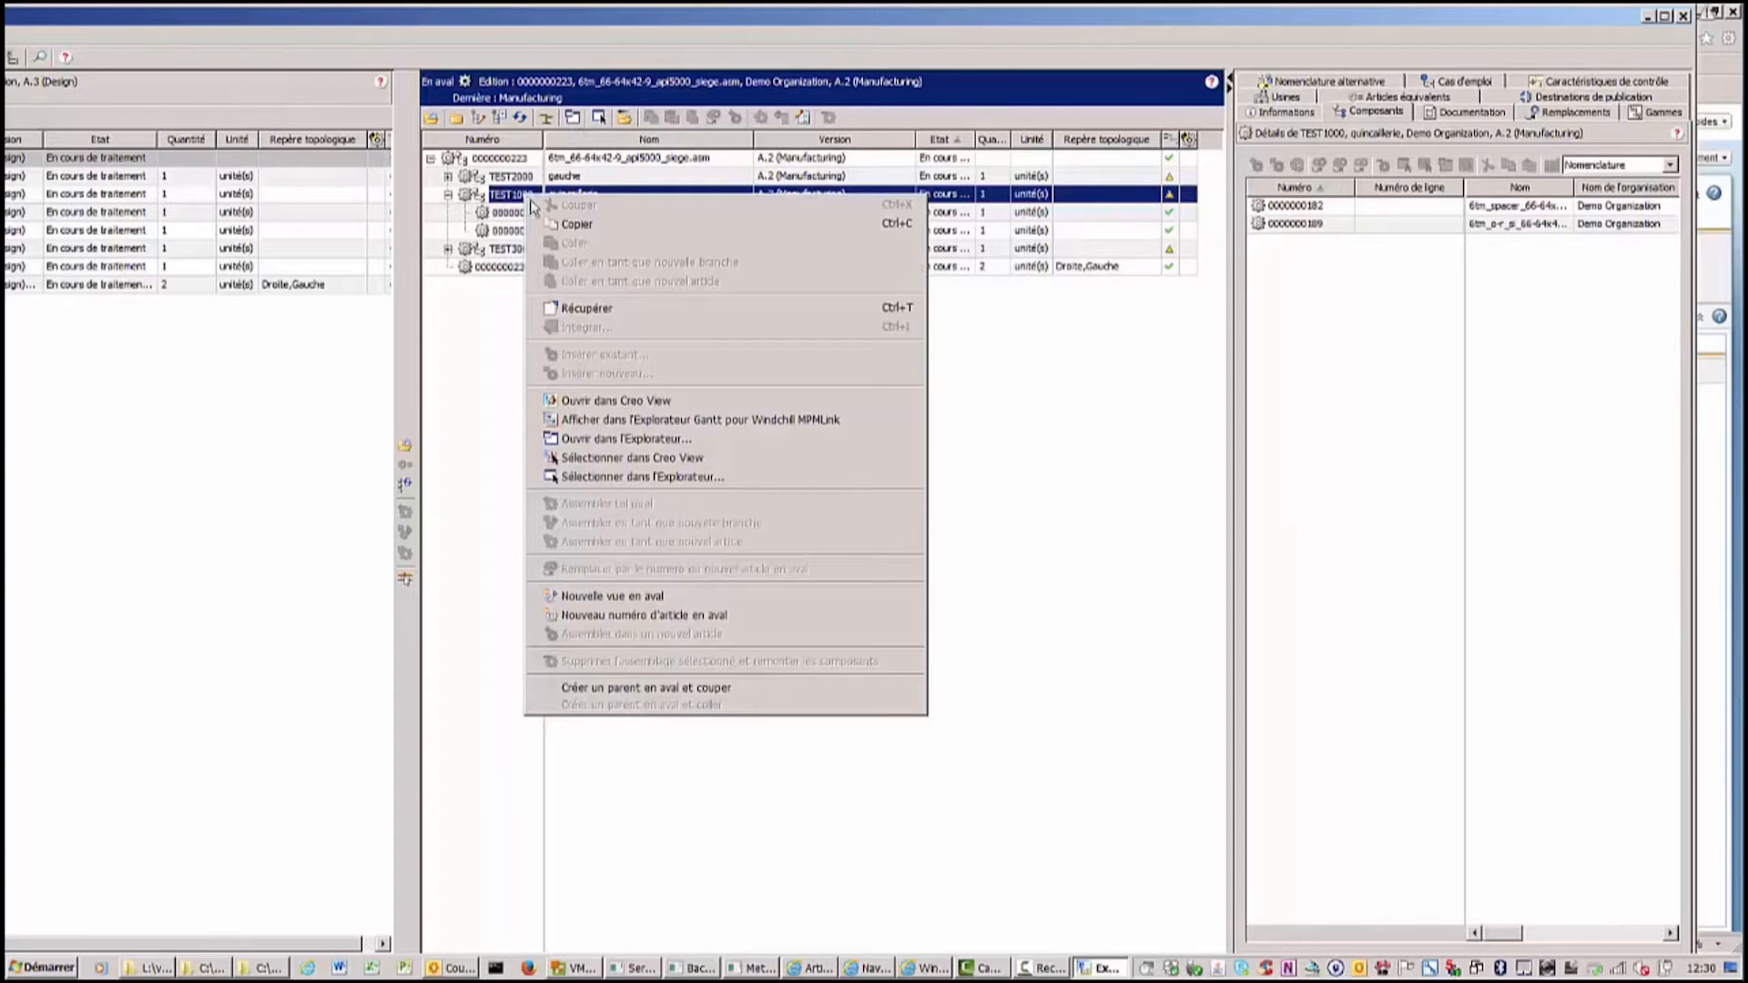
{"action": "left_click", "coordinate": [608, 312]}
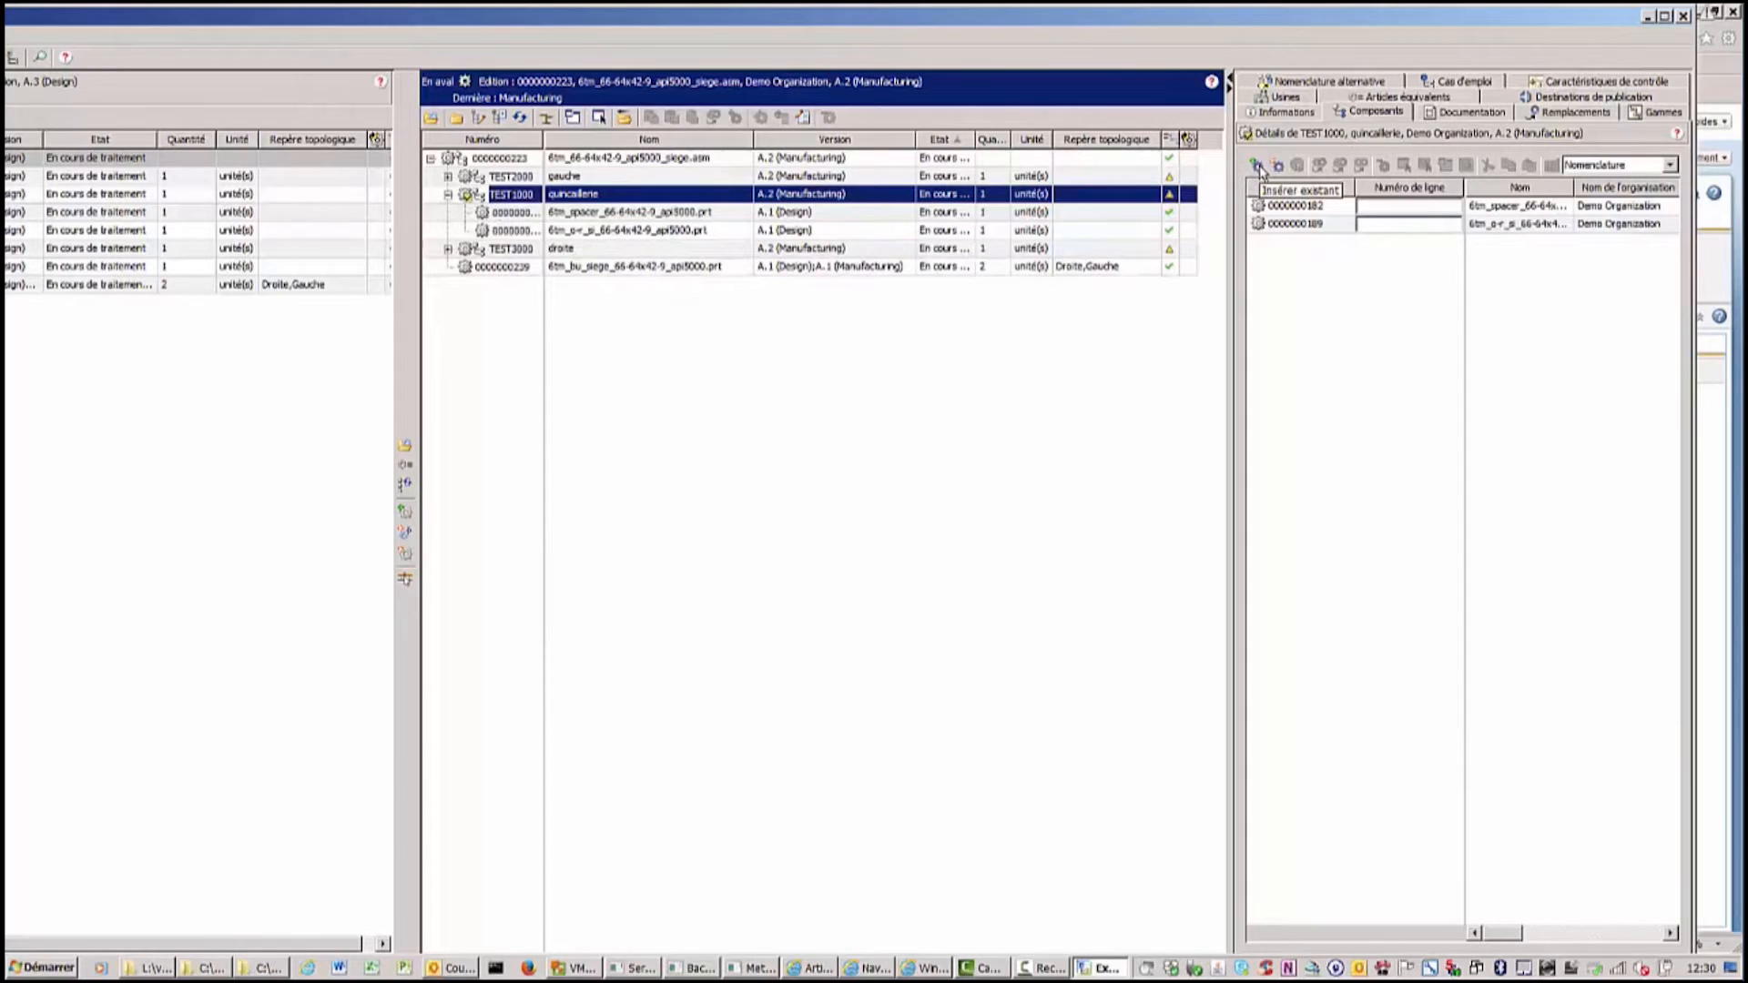
{"action": "left_click", "coordinate": [1257, 166]}
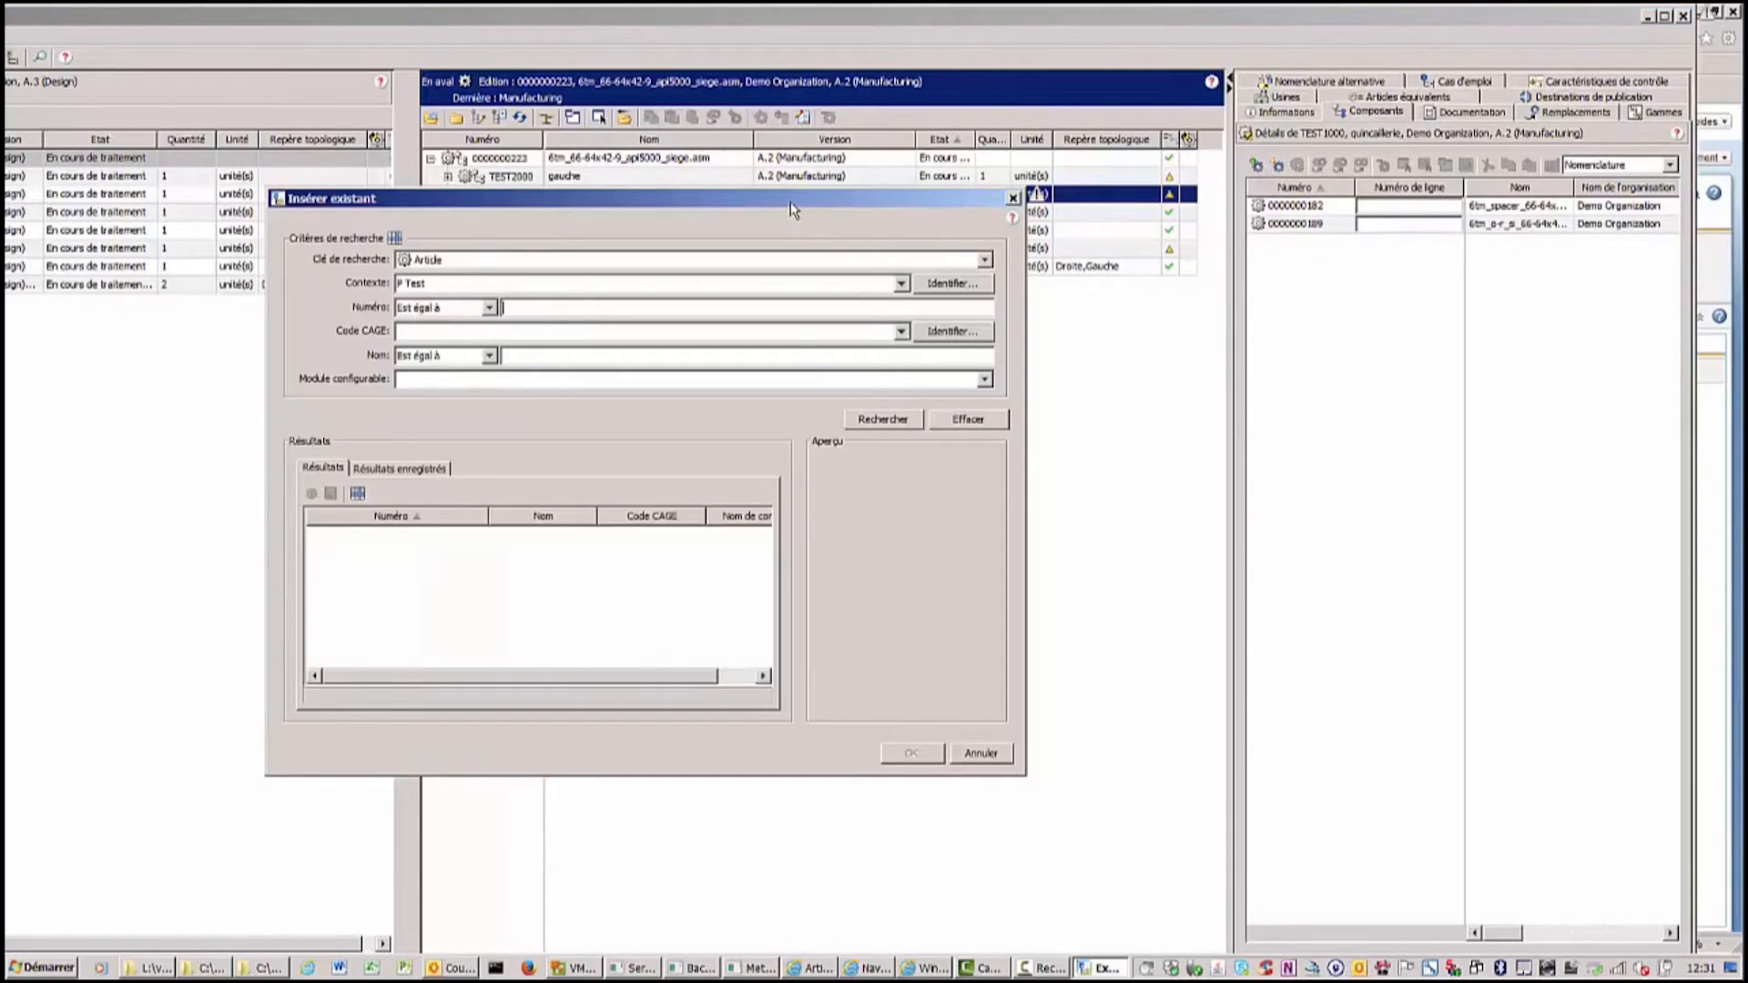
{"action": "left_click_drag", "start_coordinate": [790, 207], "coordinate": [1163, 353]}
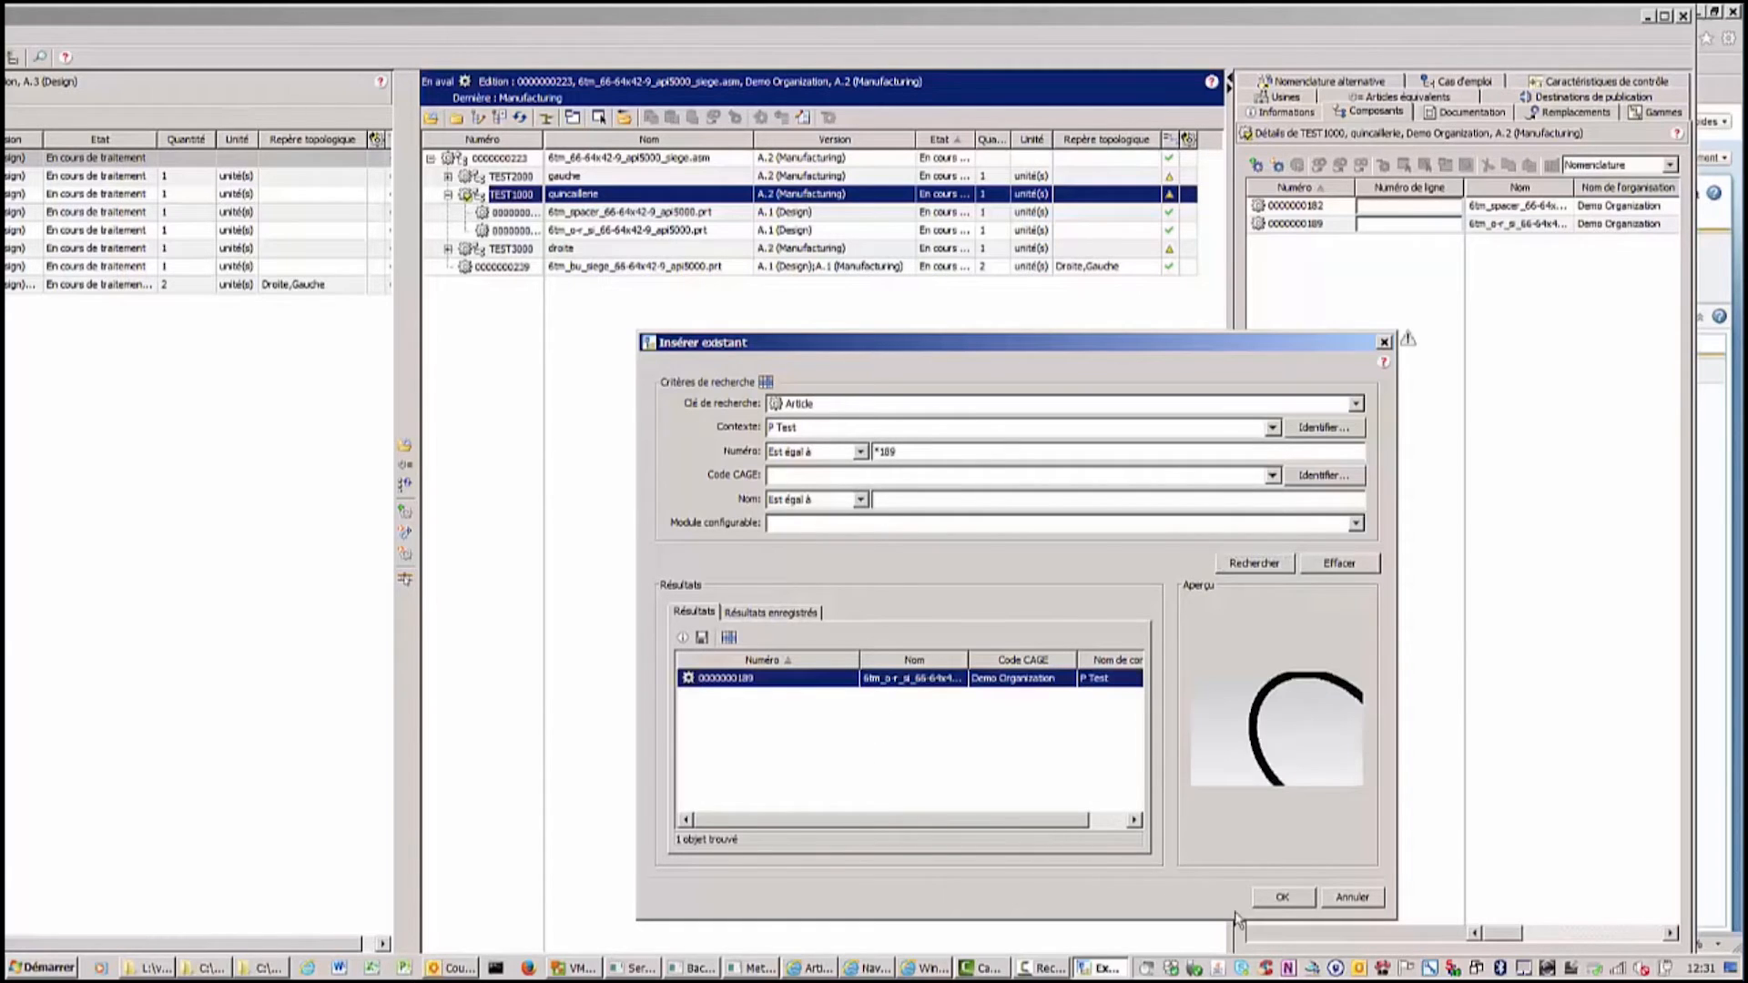
{"action": "left_click", "coordinate": [1280, 899]}
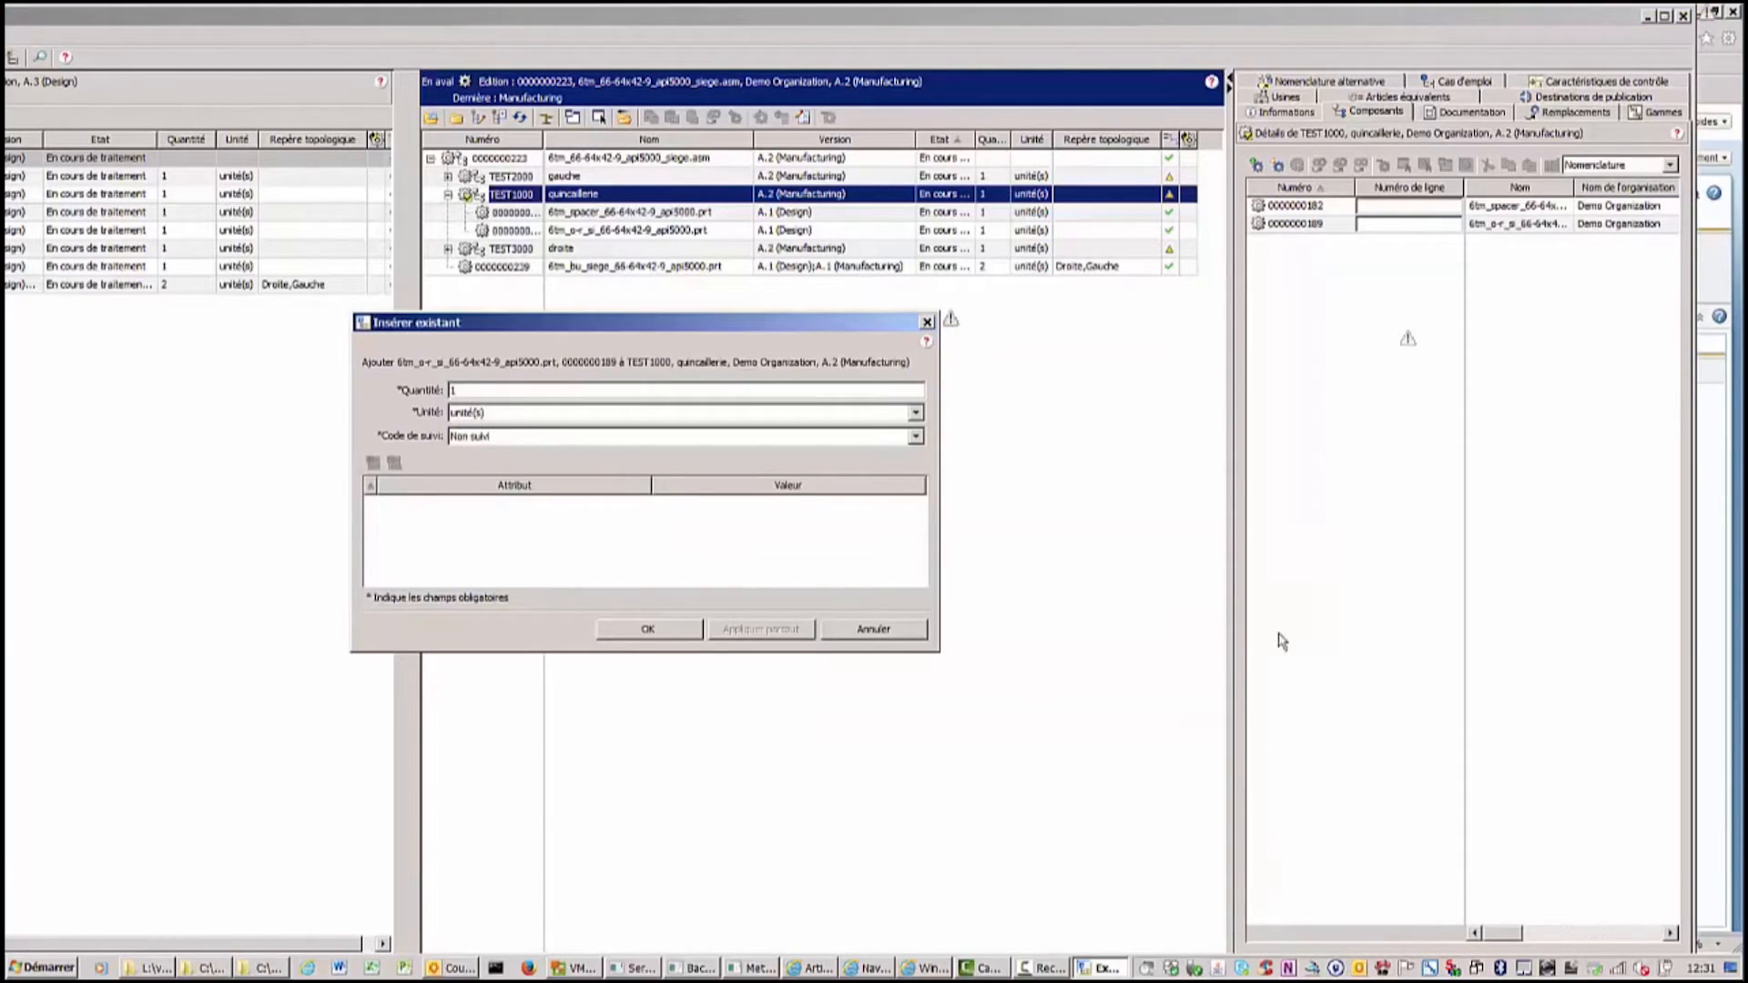
{"action": "left_click", "coordinate": [648, 630]}
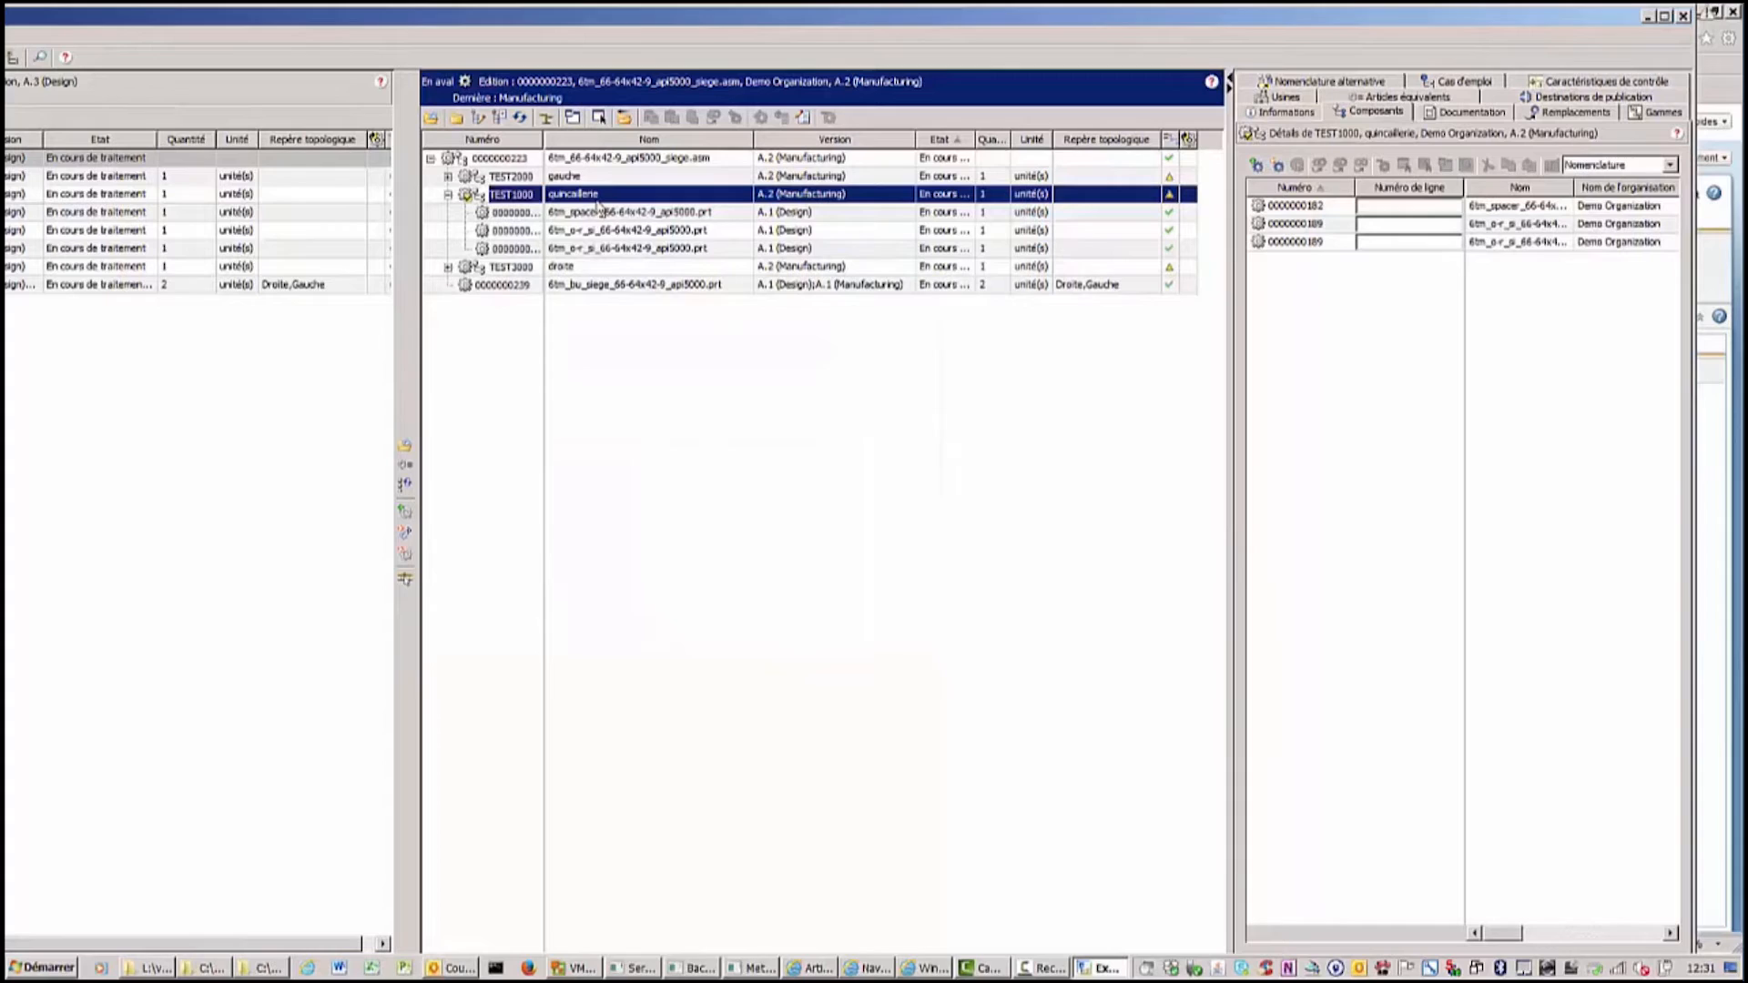
Check in the TEST1000 quincaillerie part.
{"action": "right_click", "coordinate": [513, 198]}
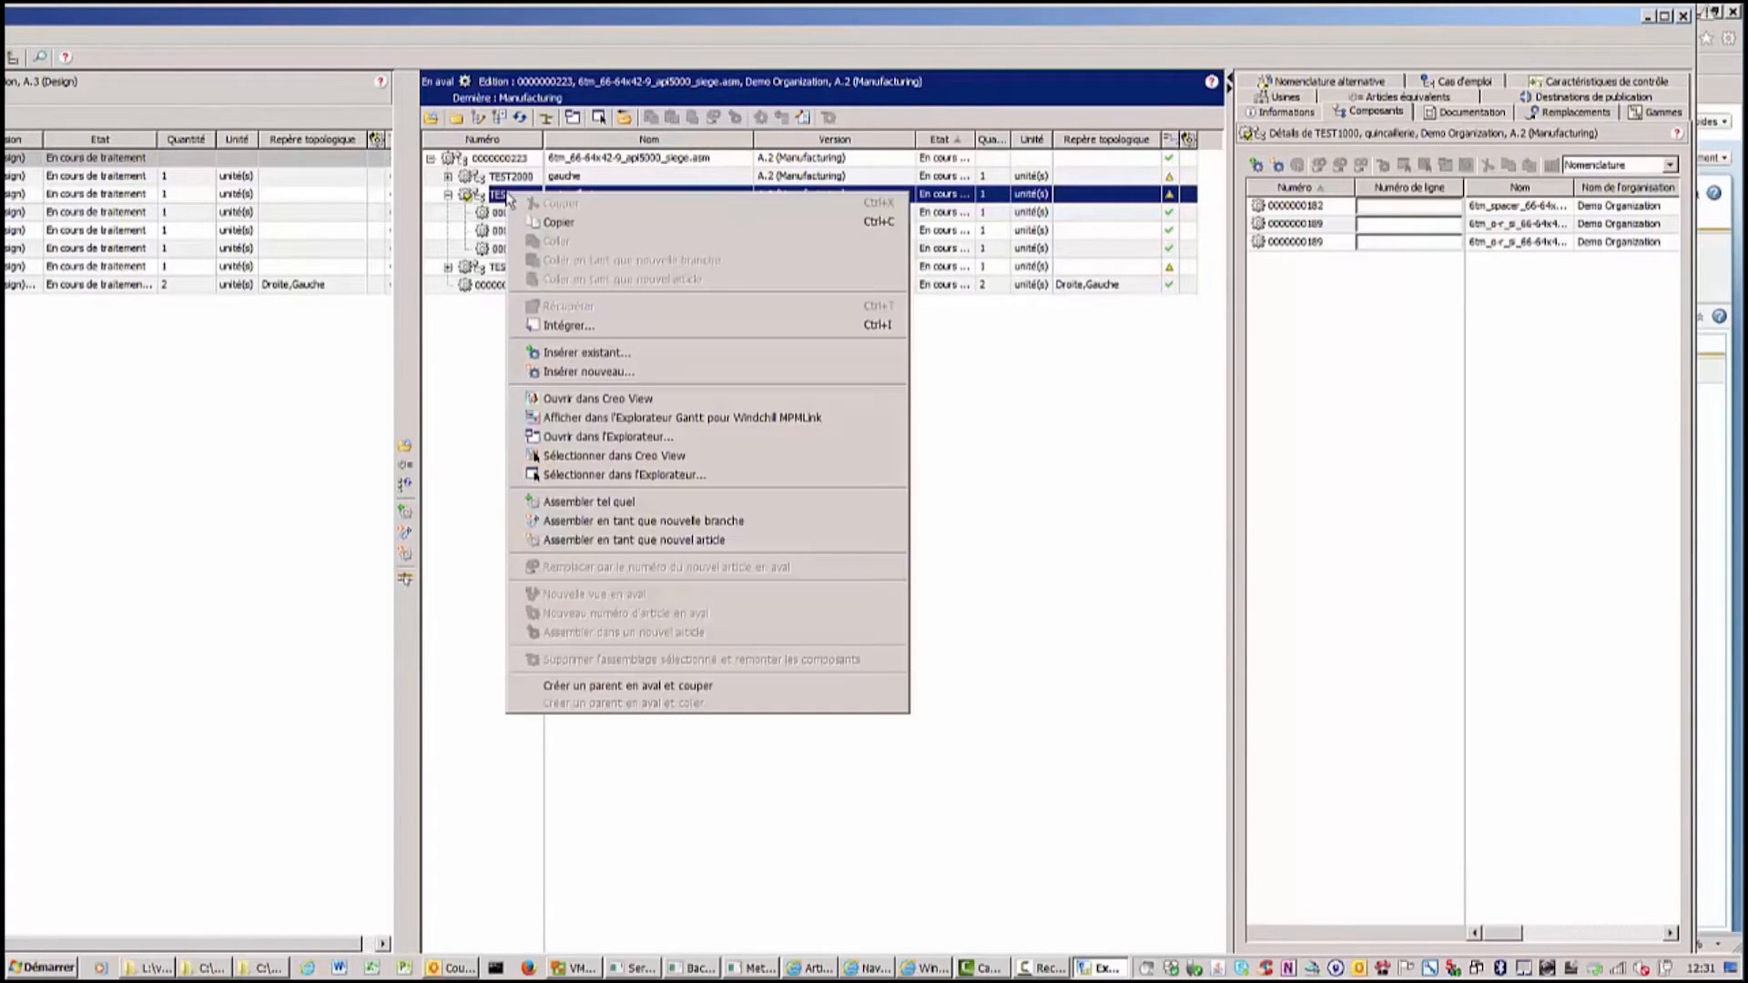
{"action": "left_click", "coordinate": [568, 327]}
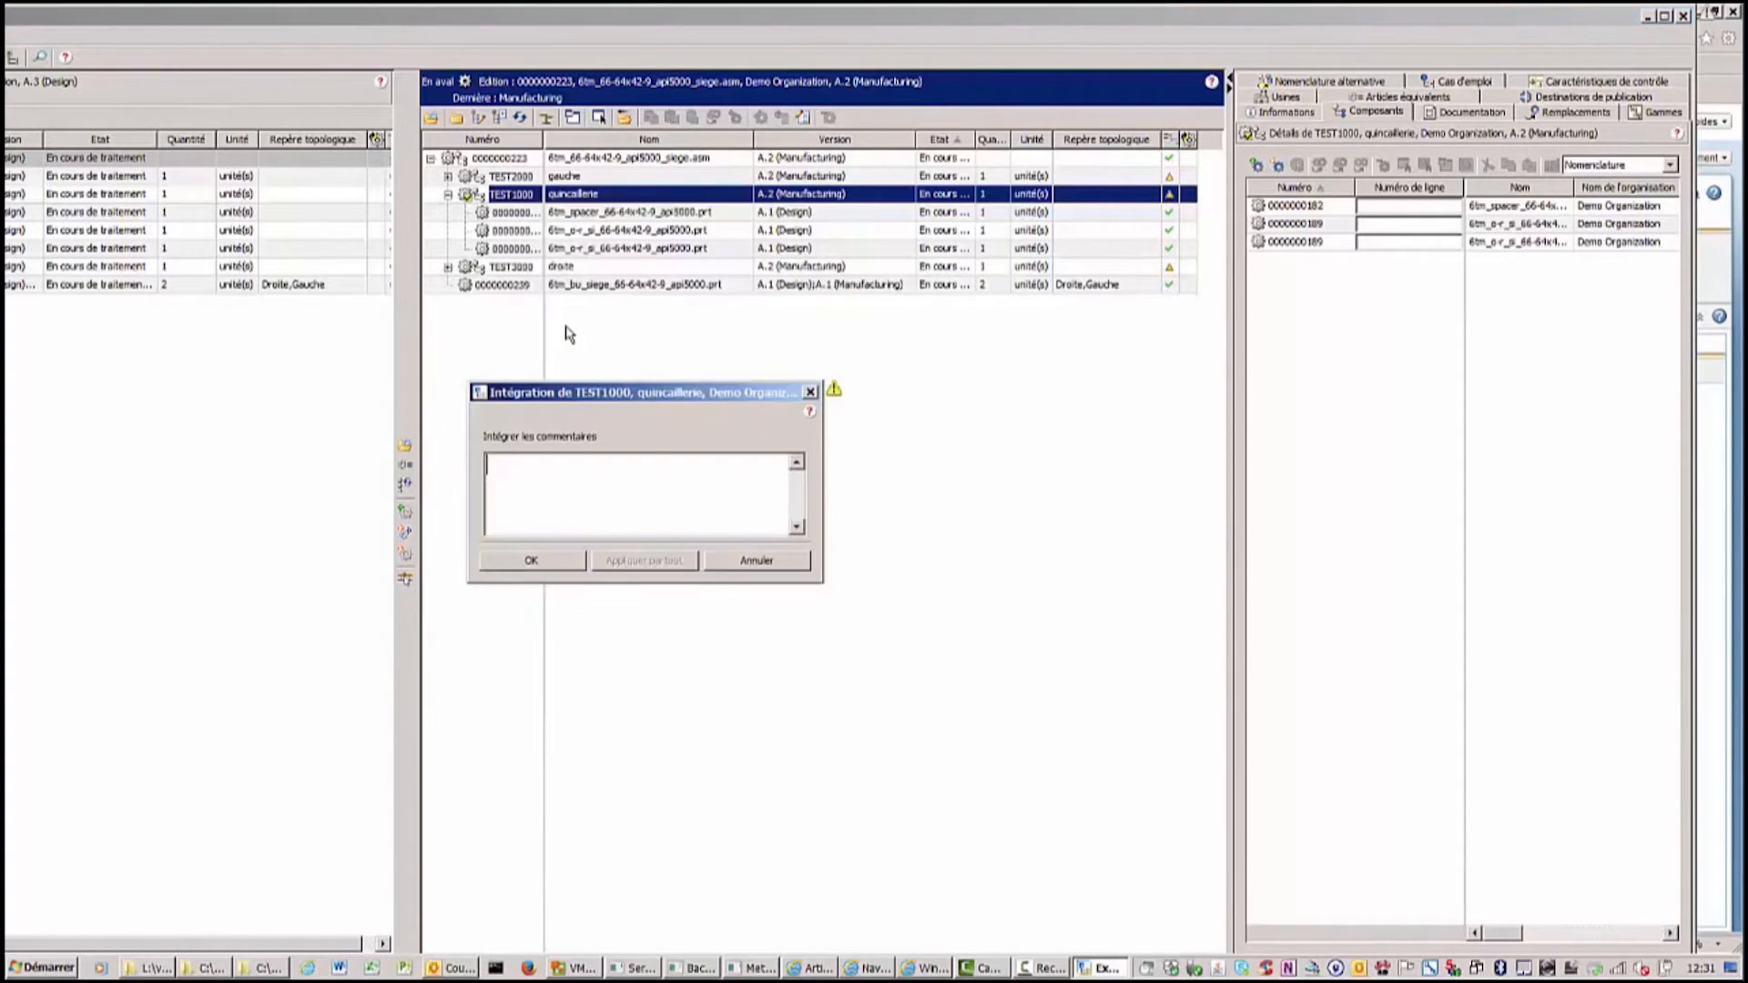
{"action": "left_click", "coordinate": [531, 561]}
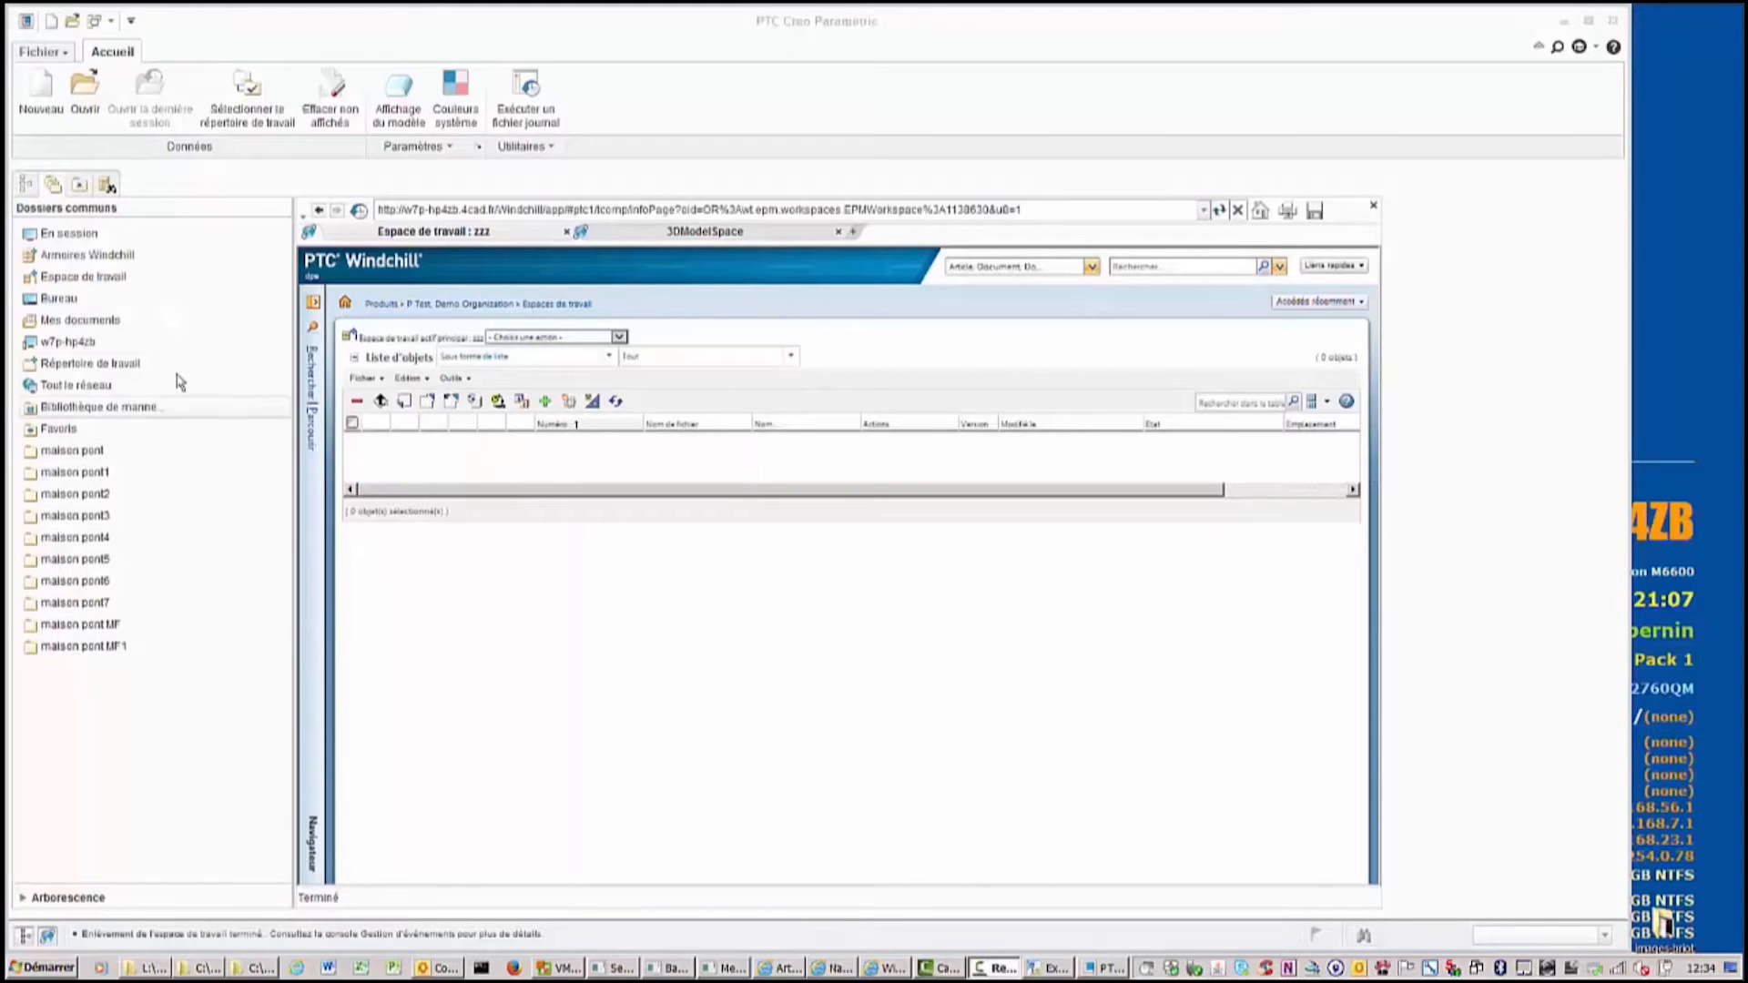
{"action": "left_click", "coordinate": [83, 256]}
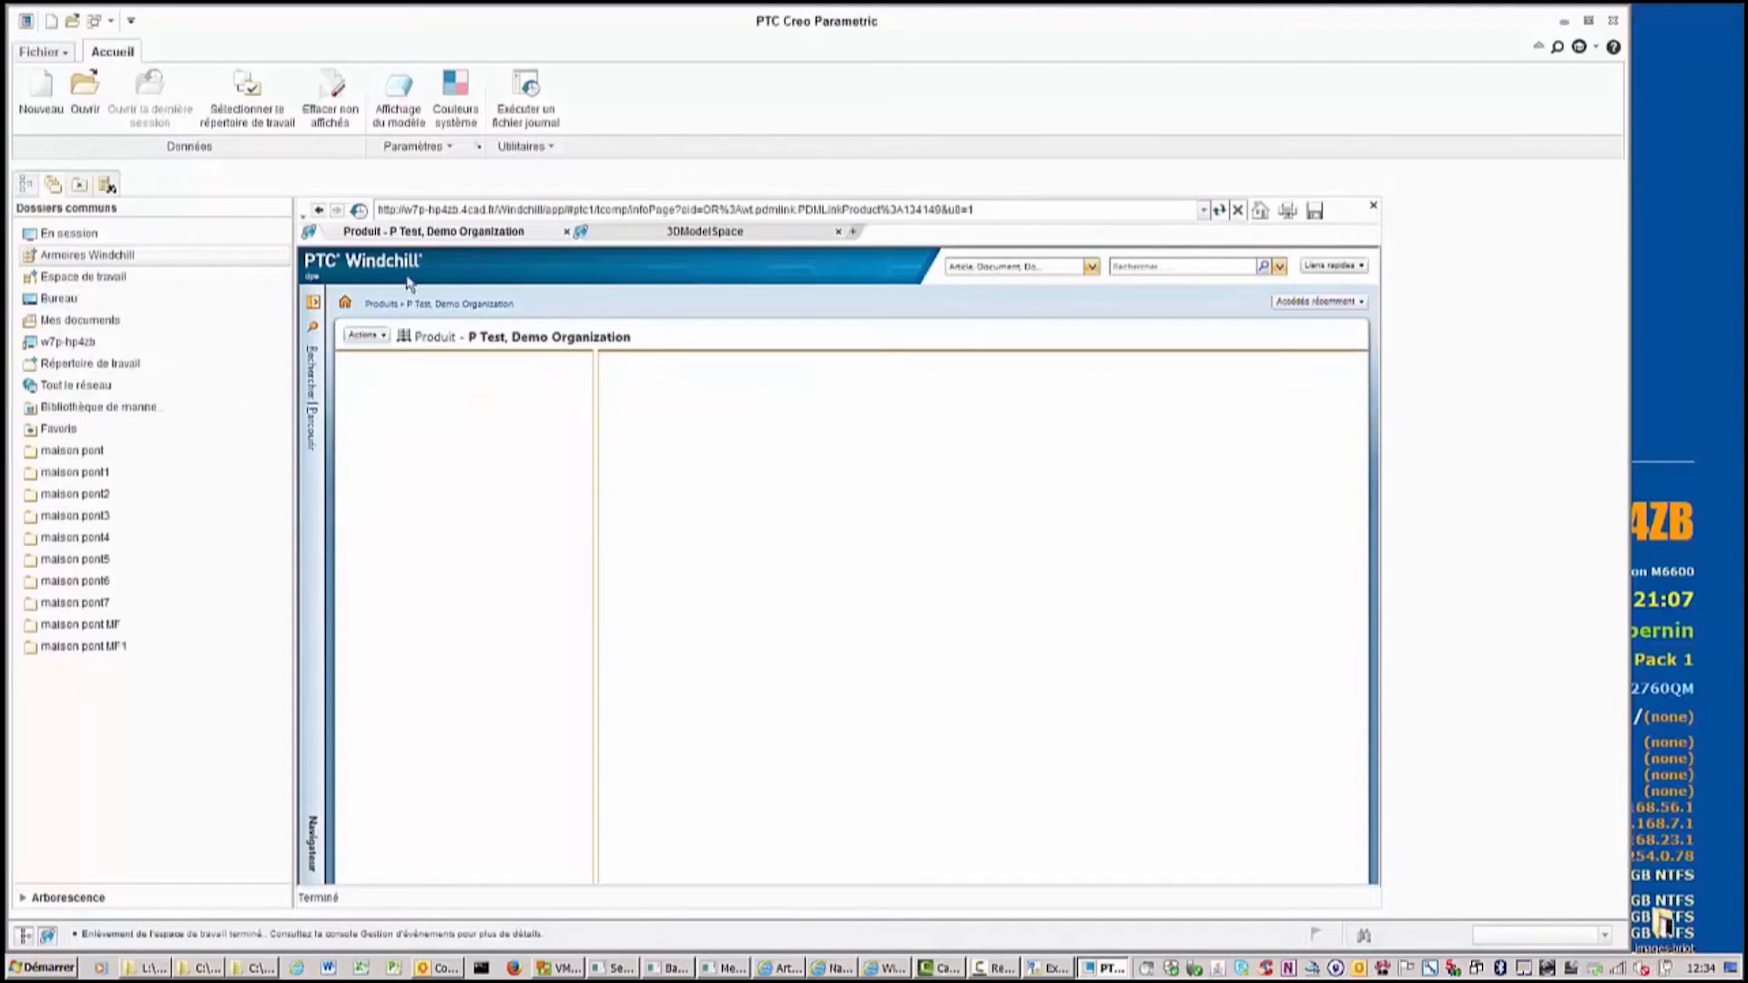
{"action": "left_click", "coordinate": [1283, 307]}
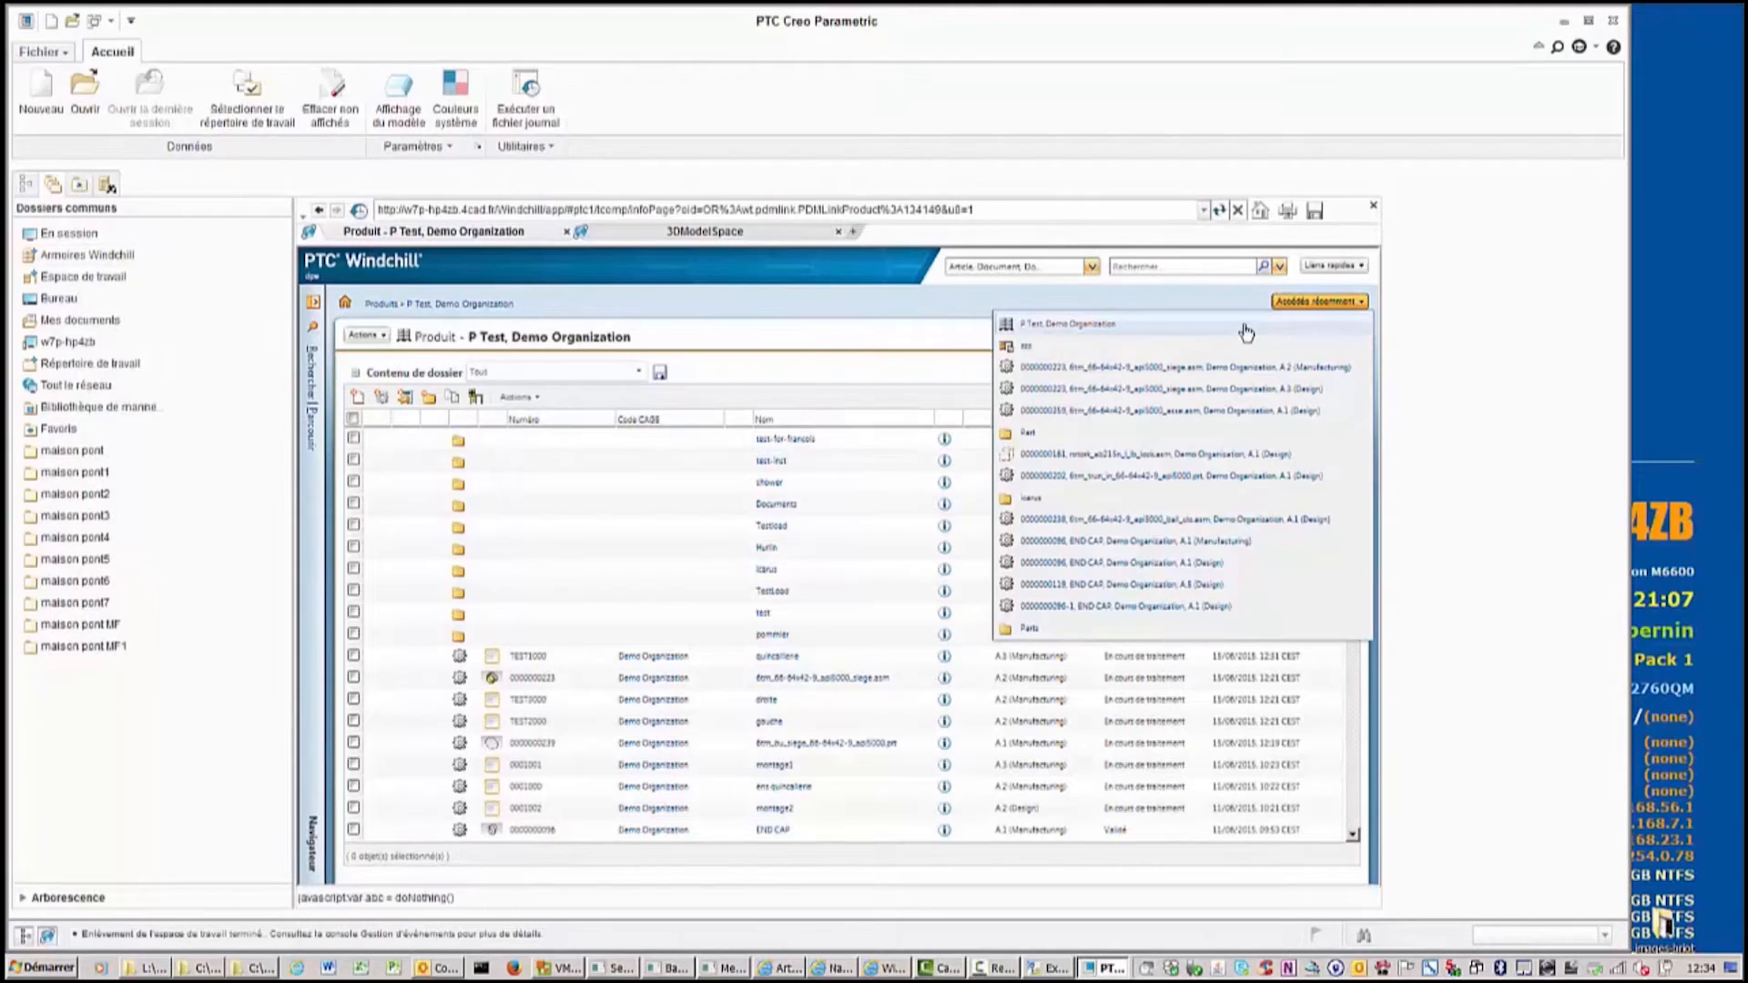
{"action": "left_click", "coordinate": [1081, 368]}
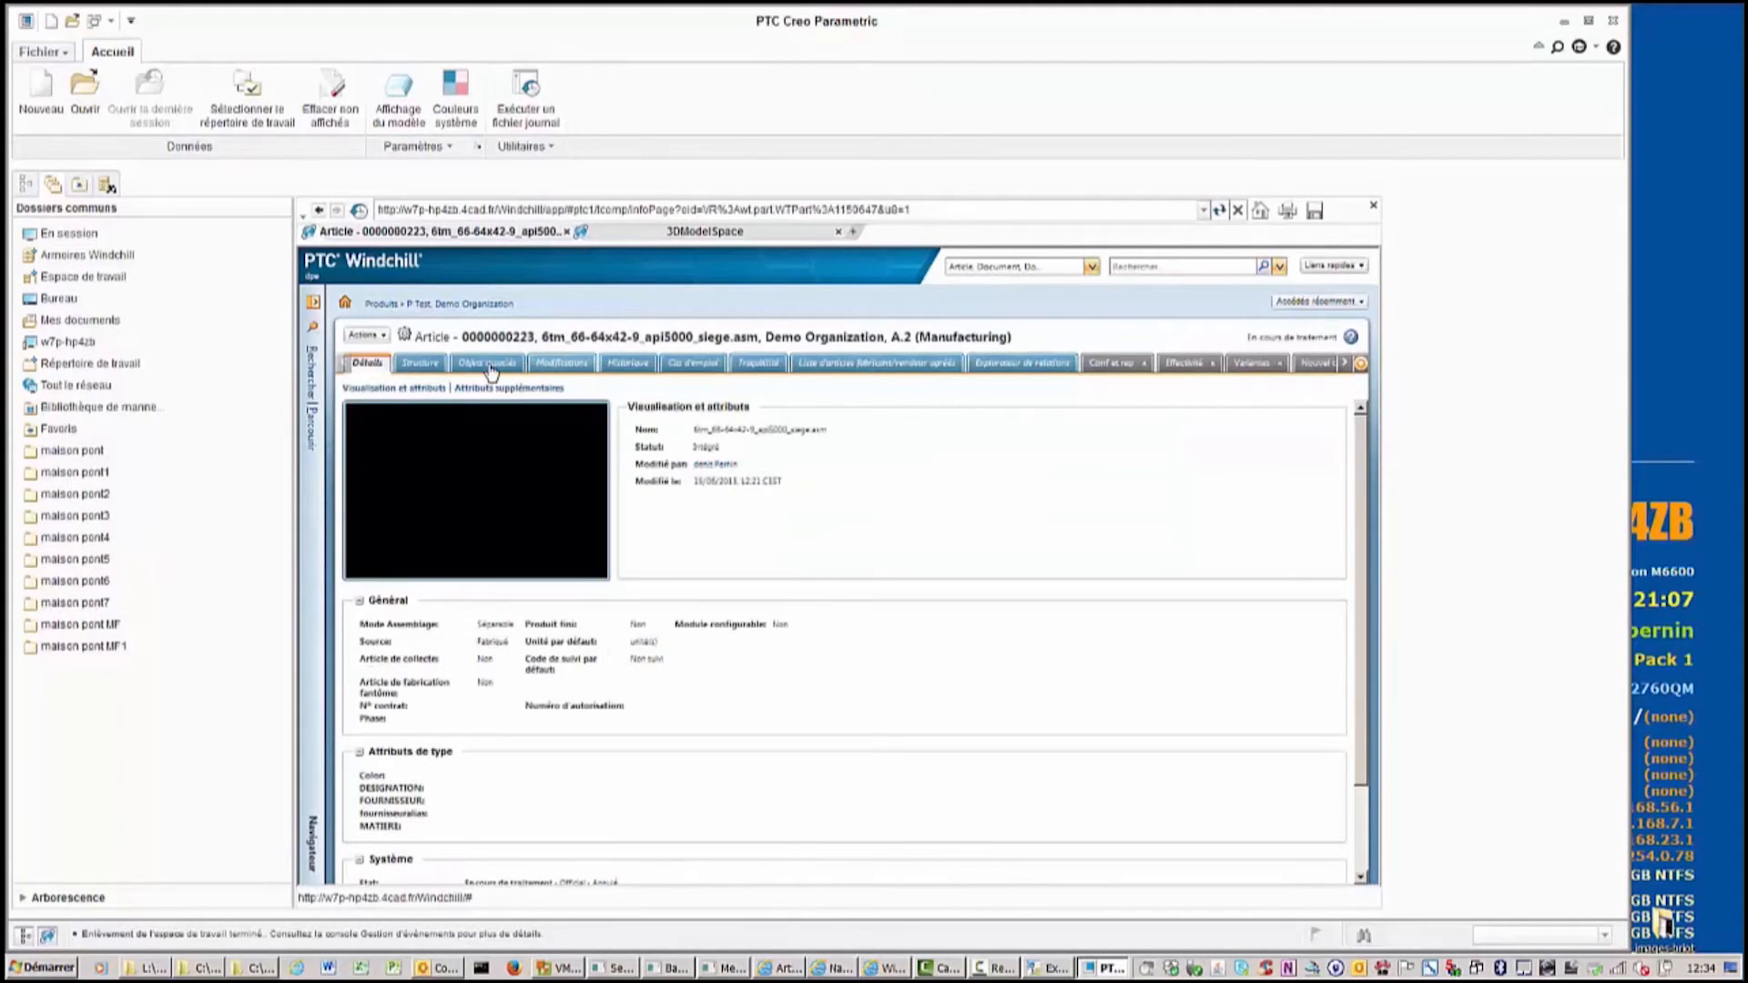
{"action": "left_click", "coordinate": [489, 366]}
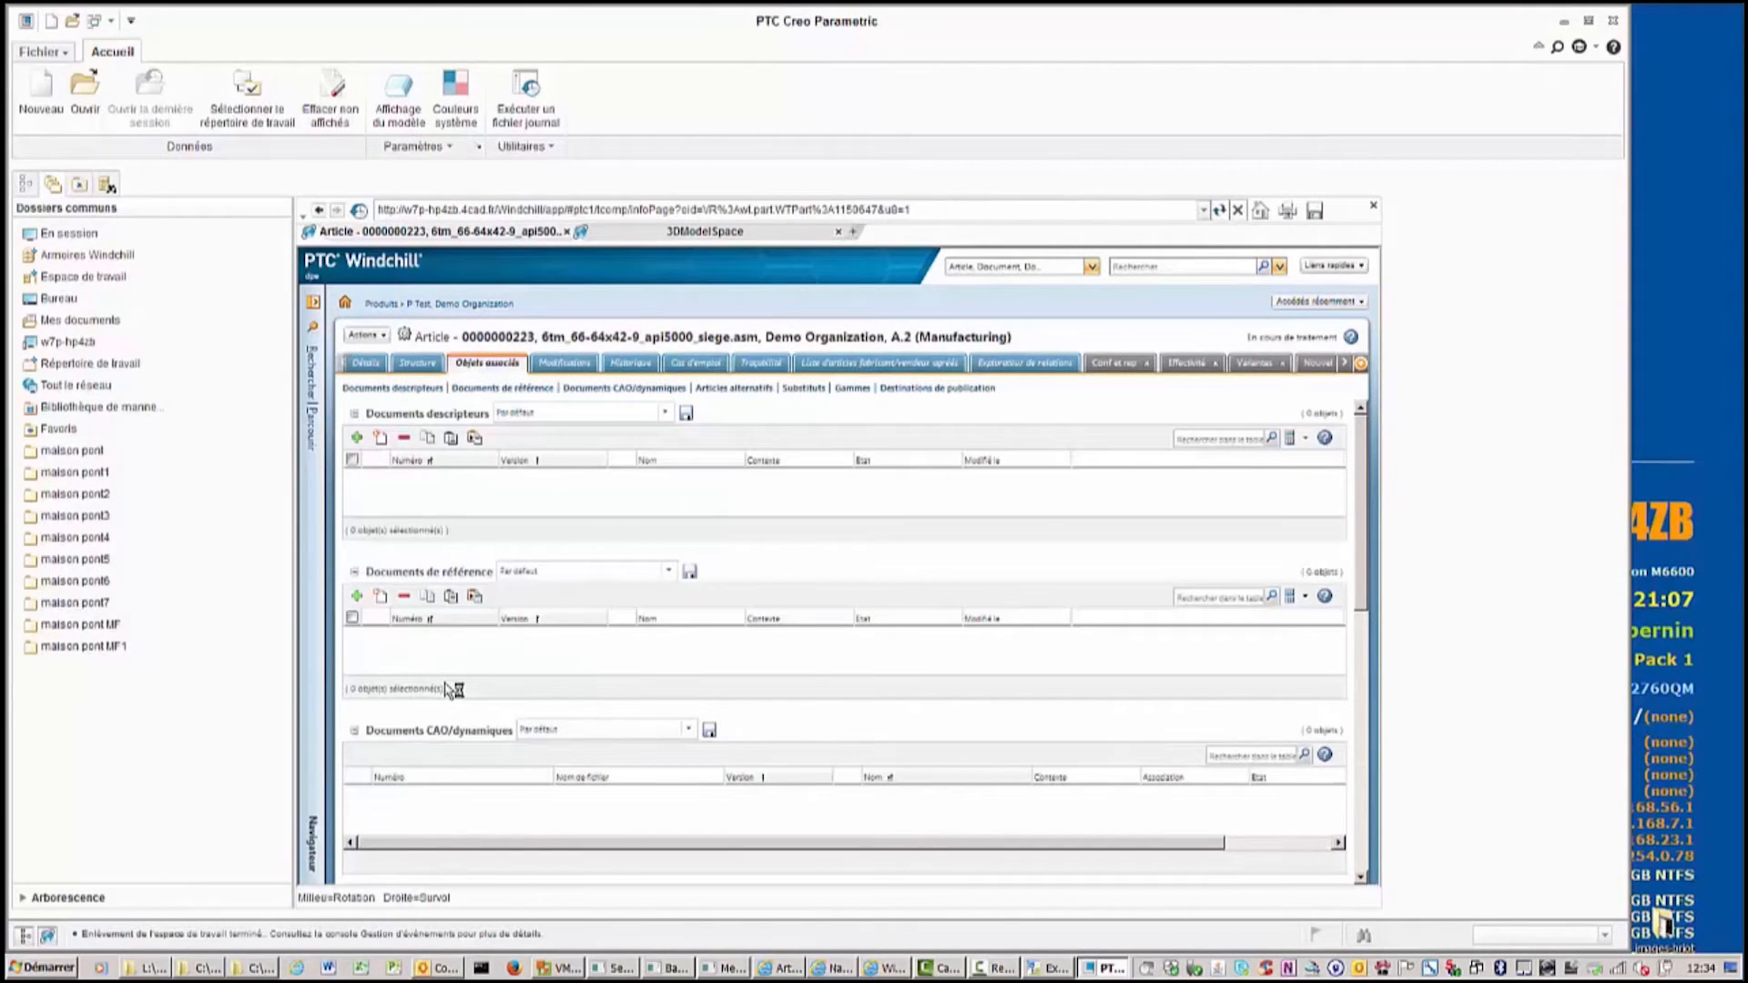
{"action": "scroll", "coordinate": [453, 689], "scroll_direction": "down", "scroll_amount": 5}
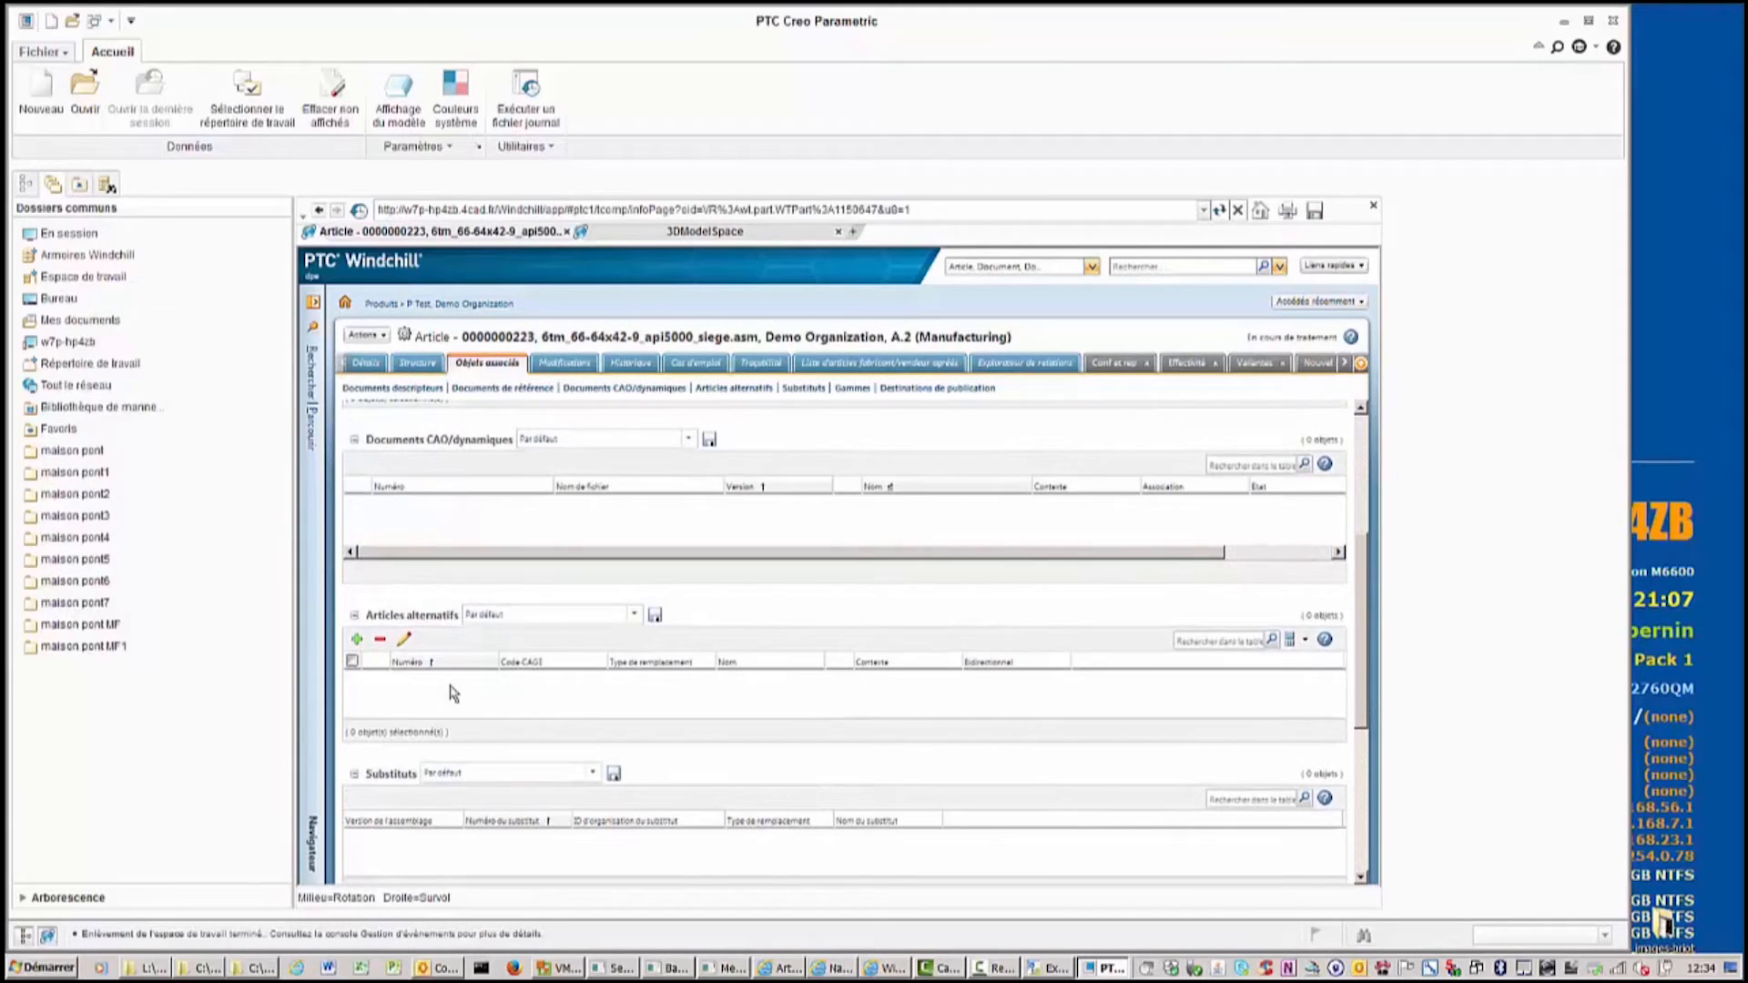
{"action": "scroll", "coordinate": [452, 694], "scroll_direction": "up", "scroll_amount": 3}
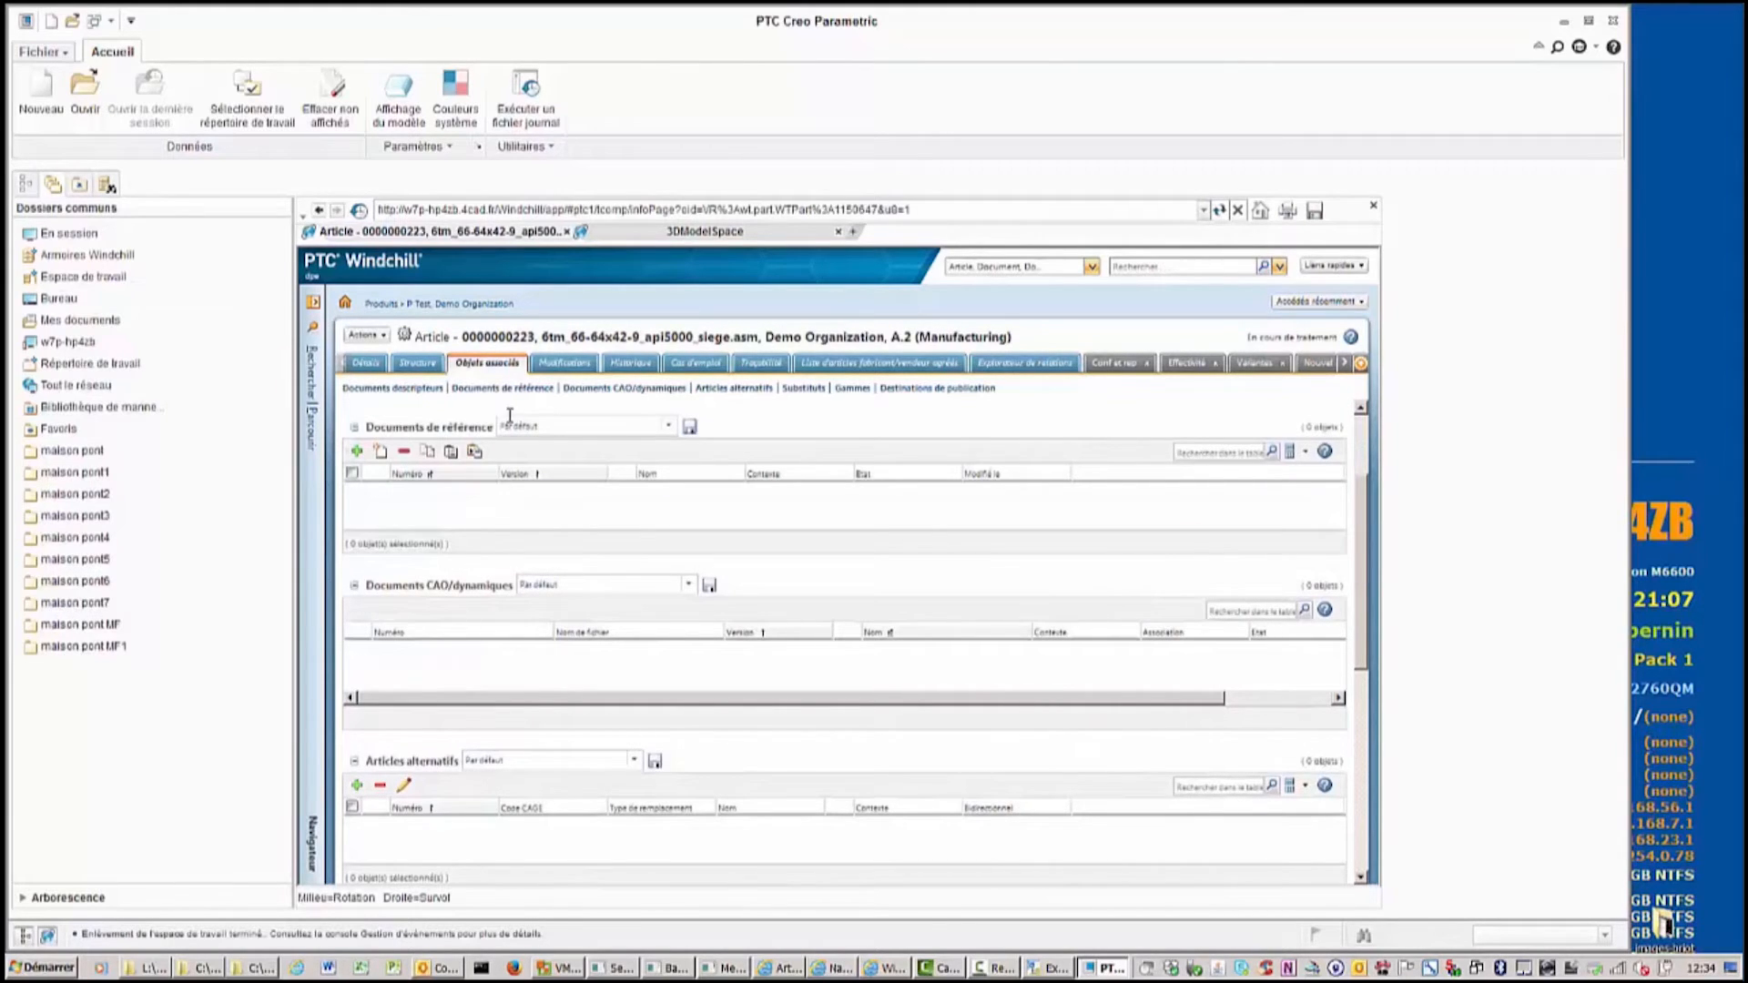
{"action": "left_click", "coordinate": [630, 363]}
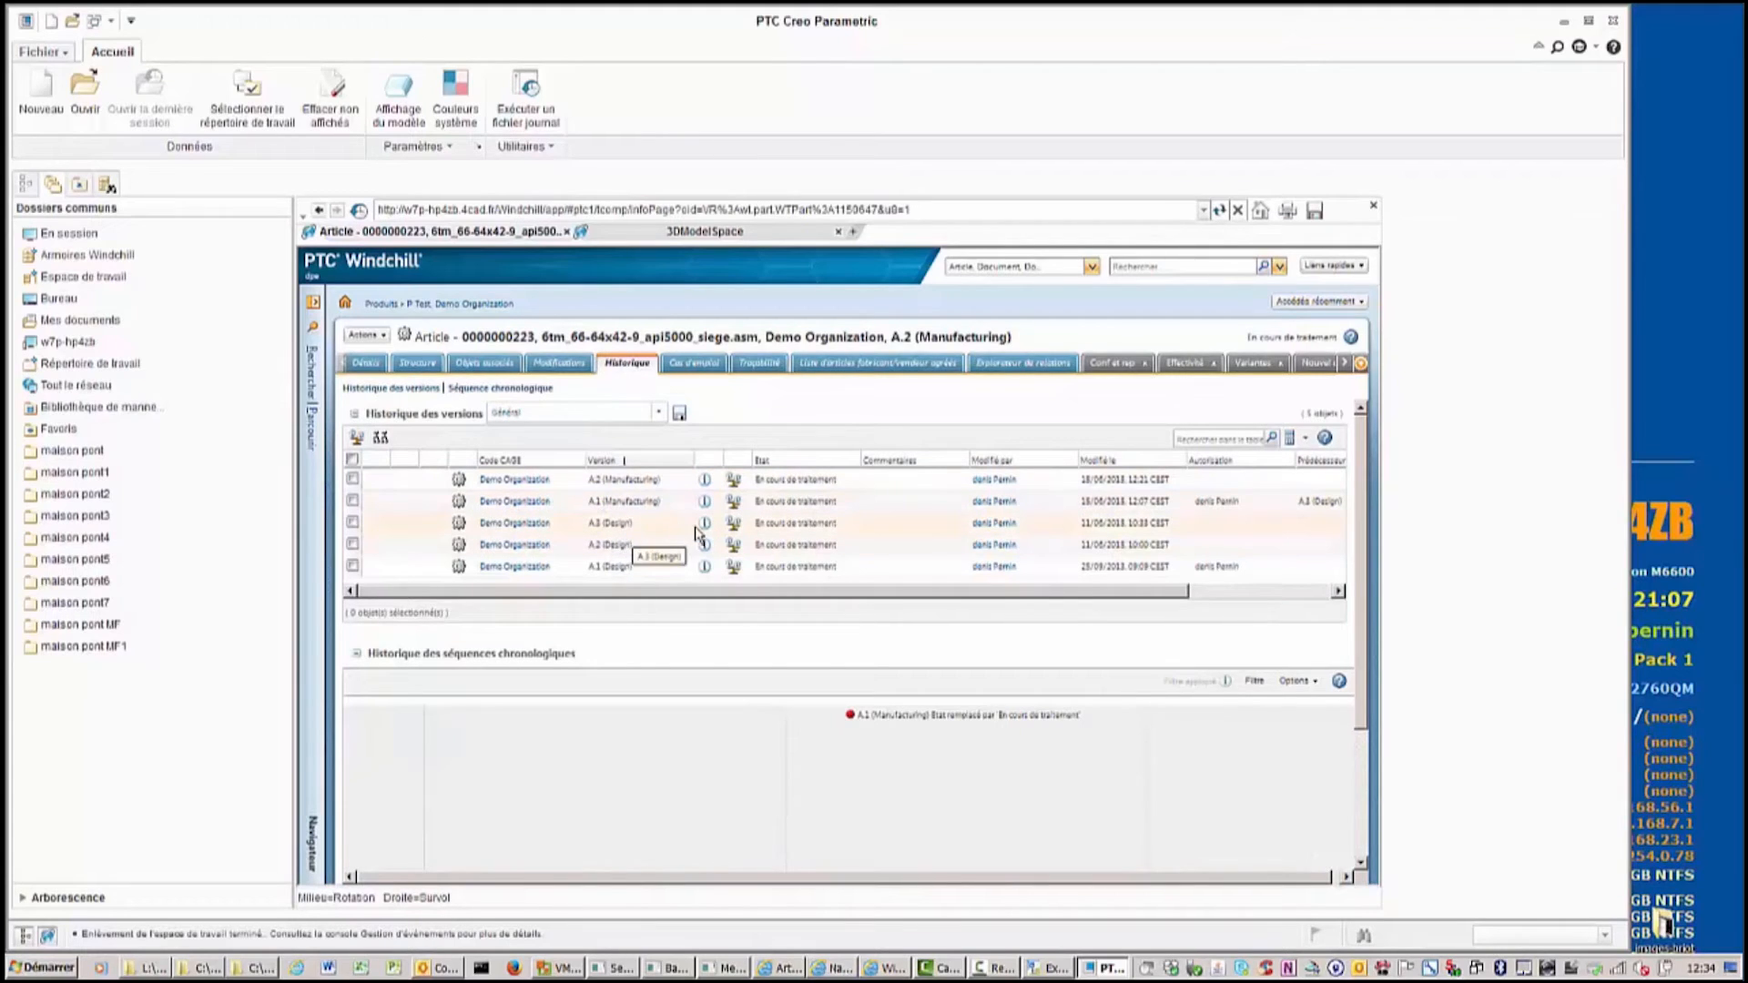
{"action": "left_click", "coordinate": [703, 524]}
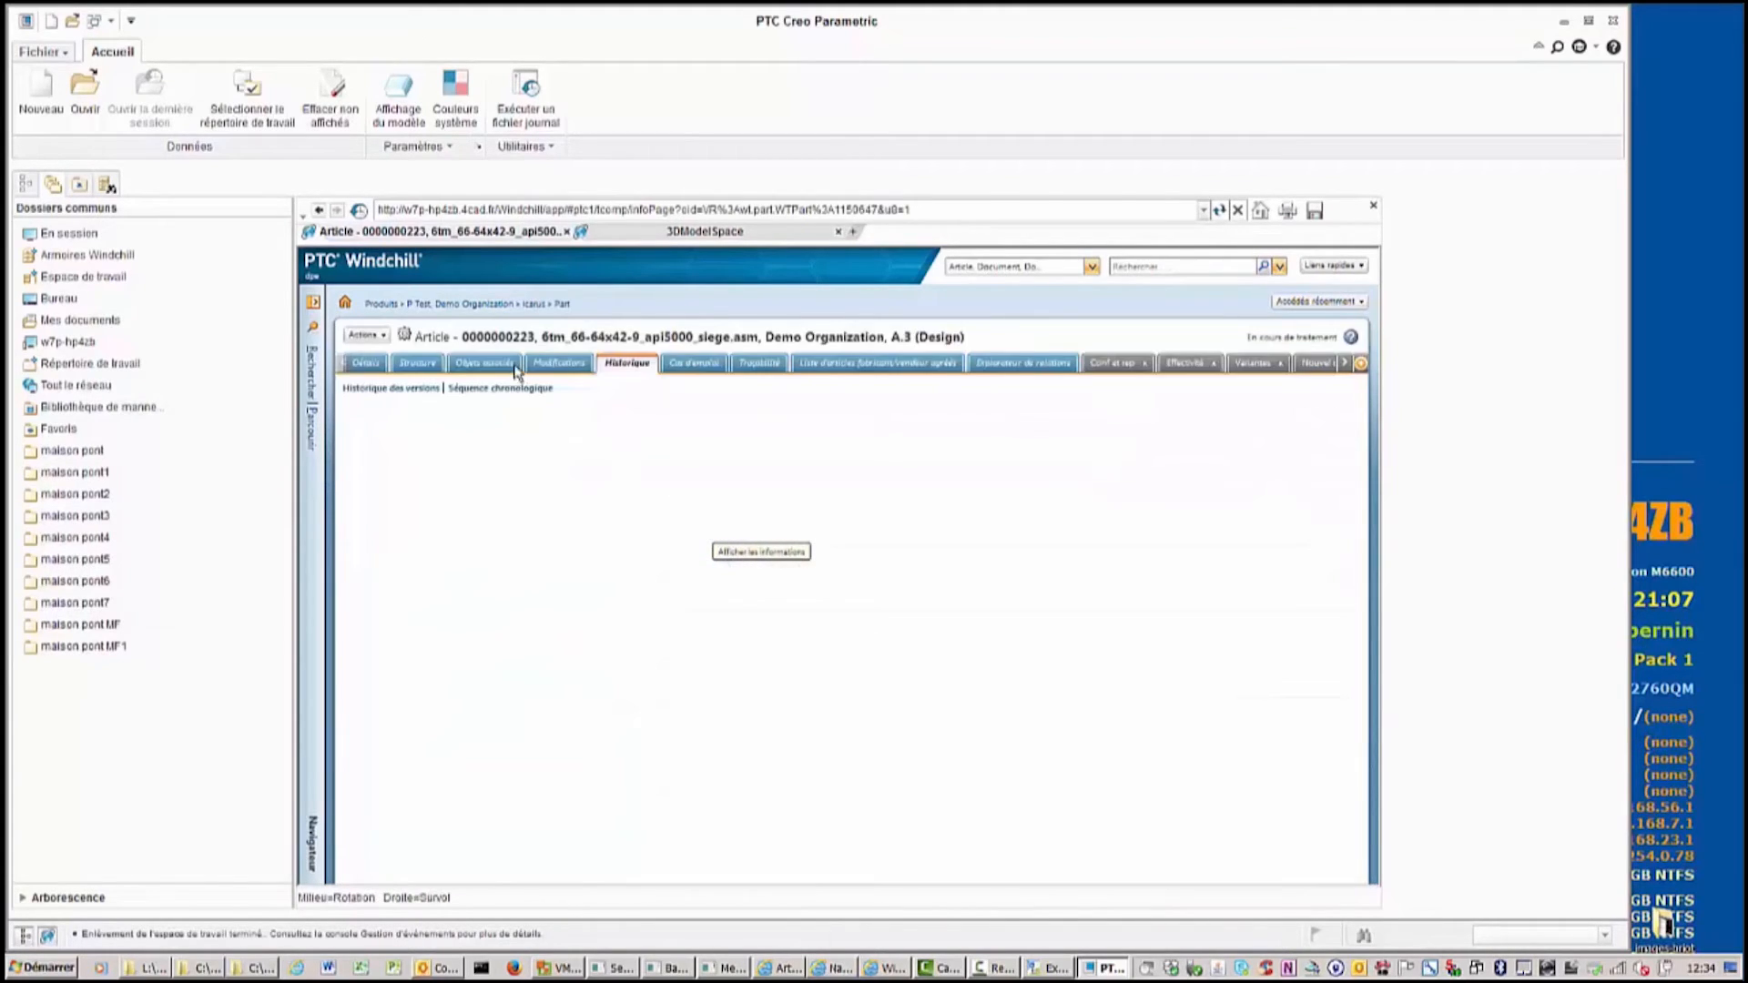
{"action": "left_click", "coordinate": [514, 366]}
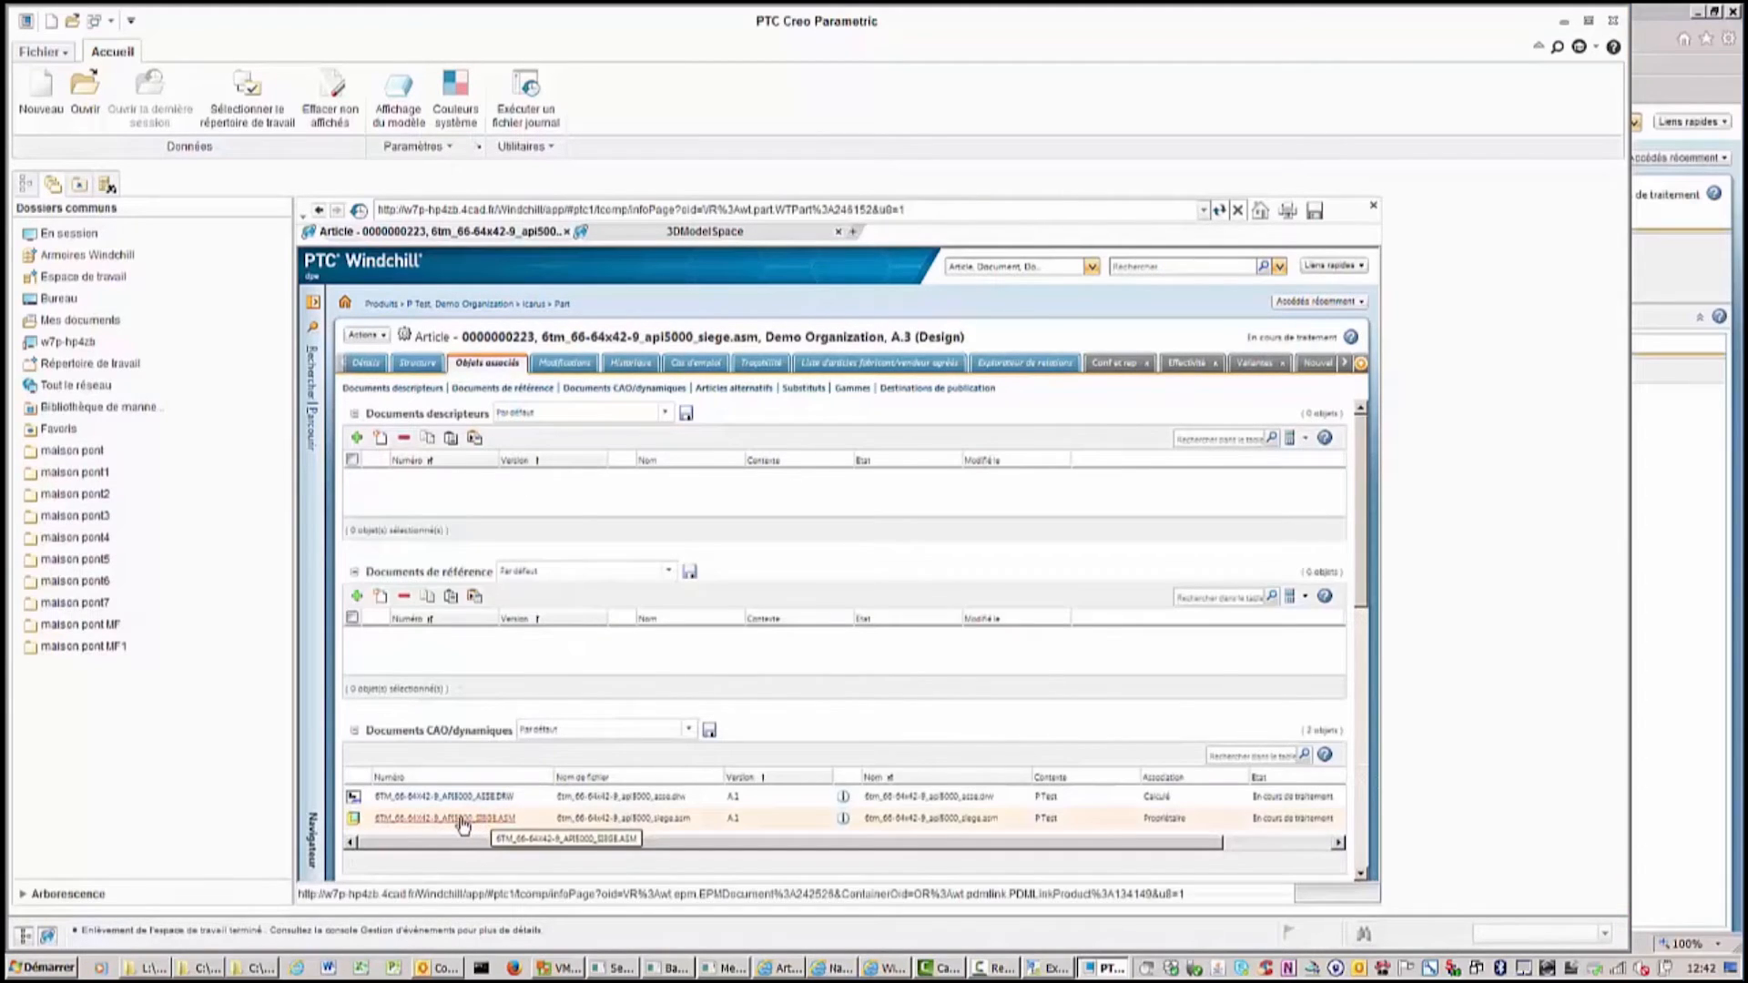
{"action": "left_click", "coordinate": [463, 819]}
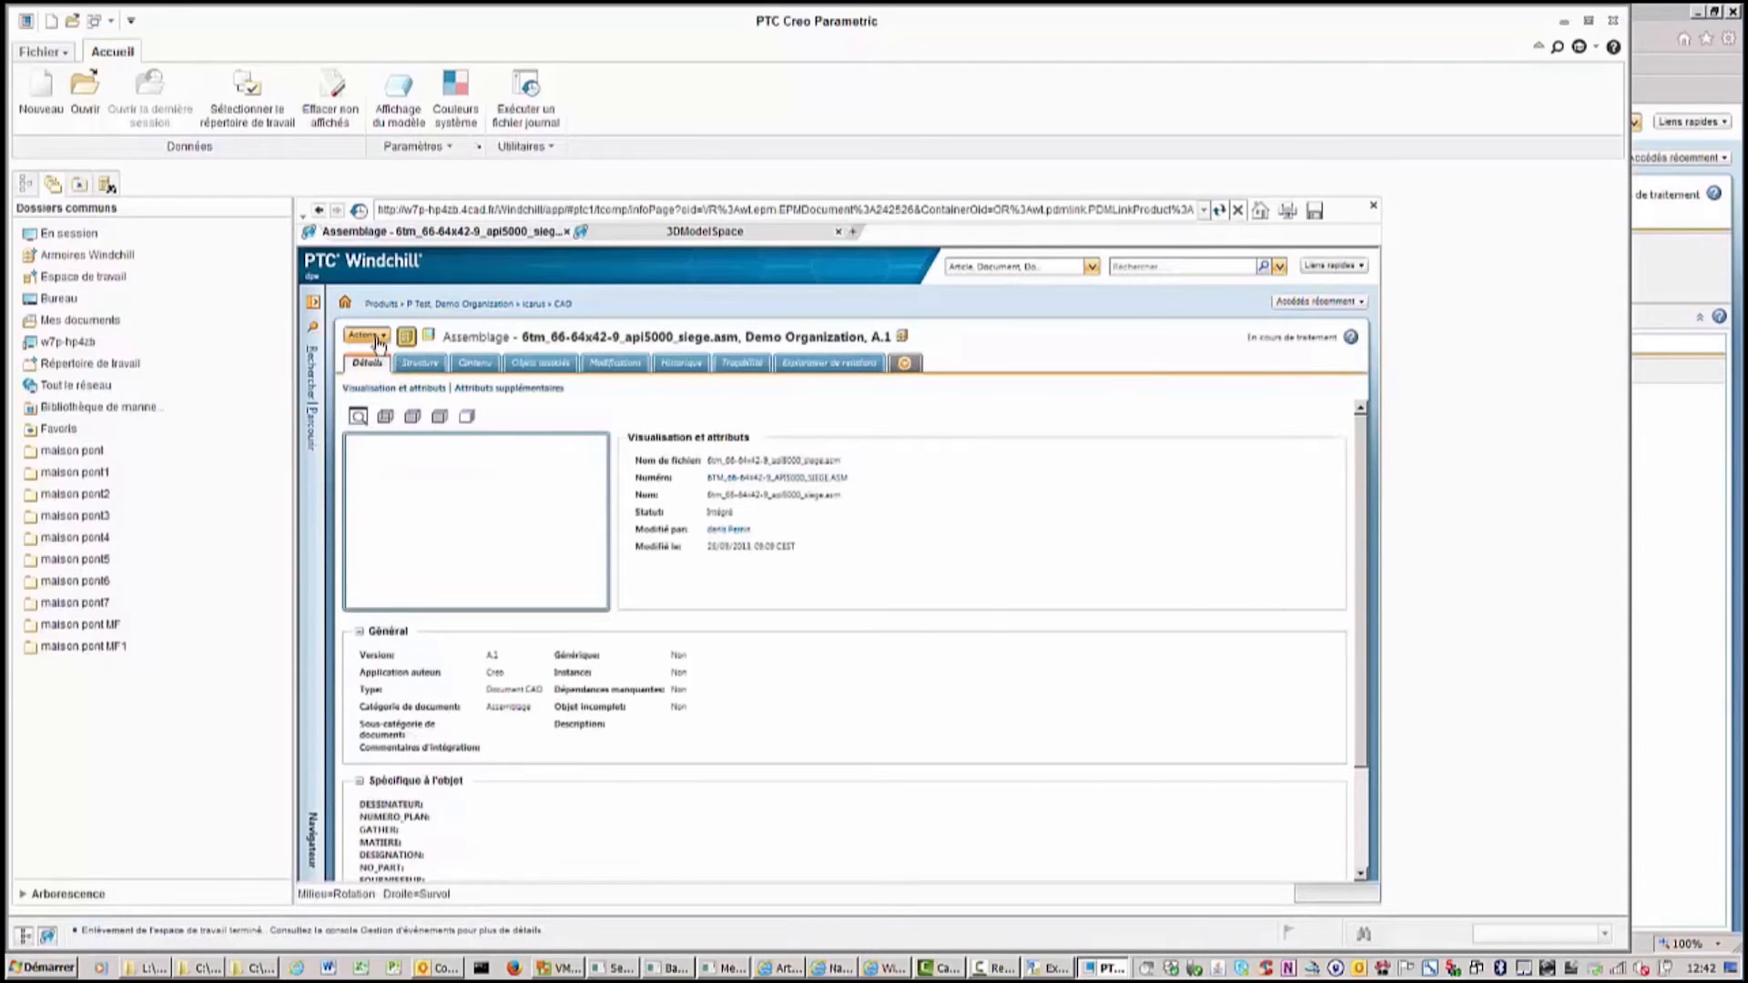
Open the siege assembly CAD document in Creo.
{"action": "left_click", "coordinate": [378, 338]}
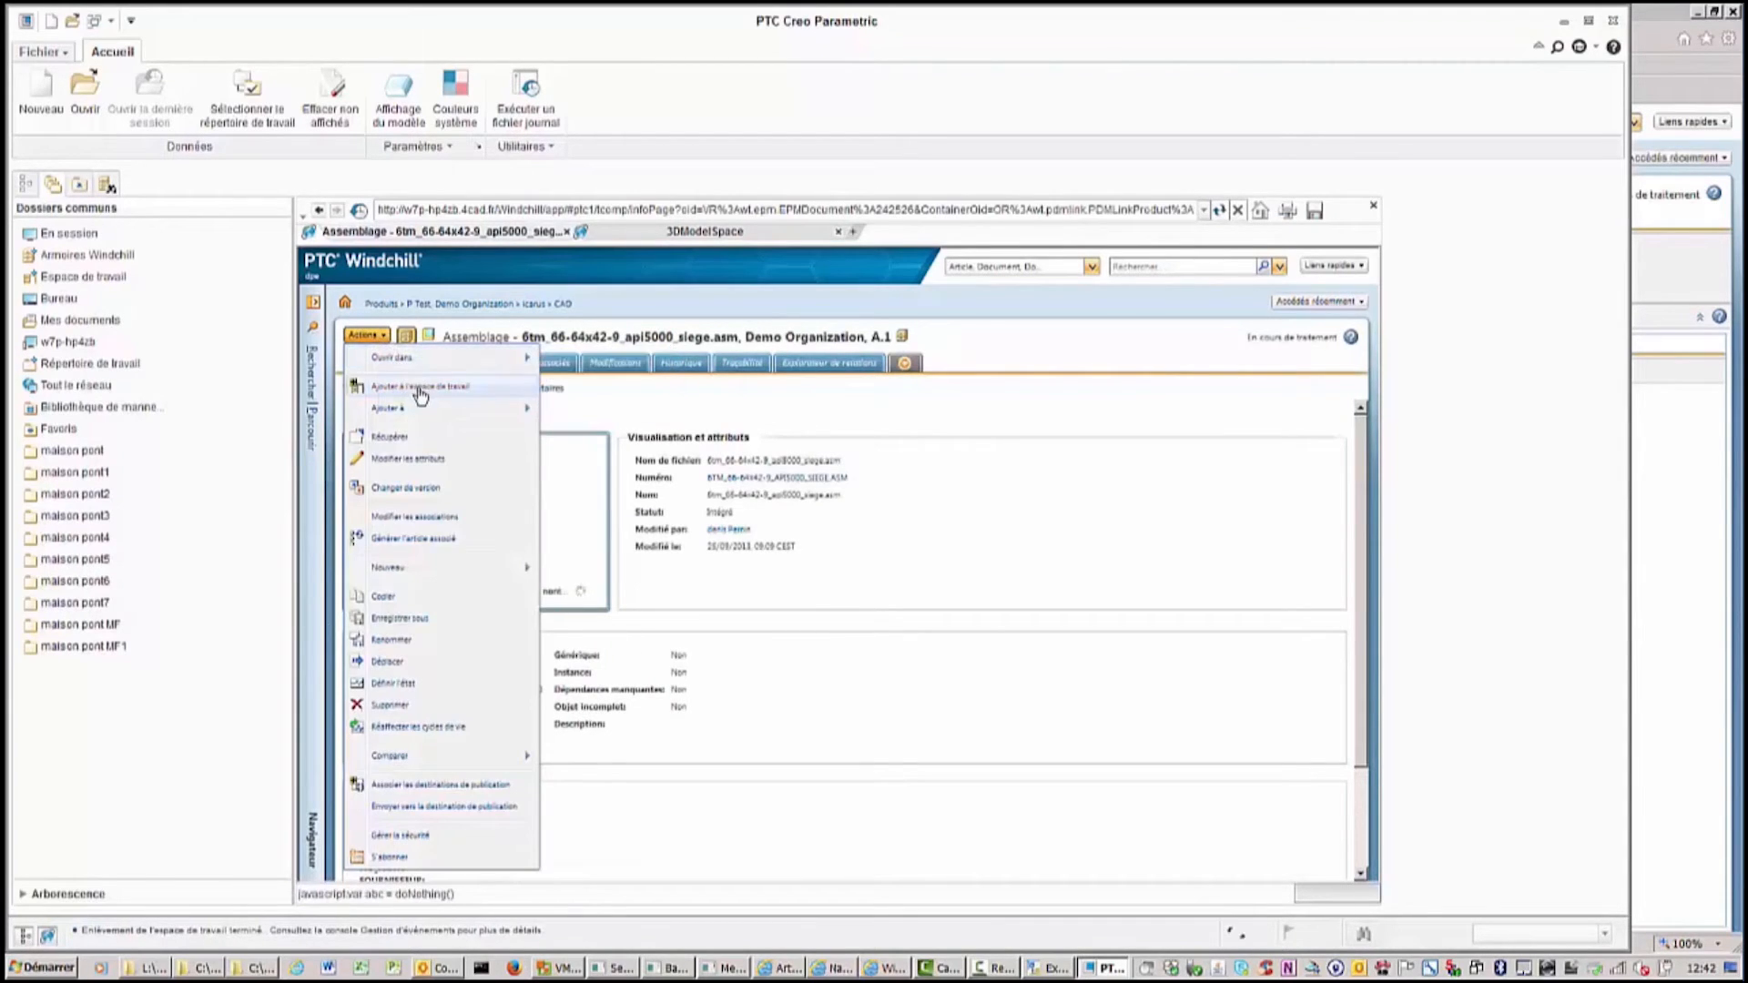
{"action": "mouse_move", "coordinate": [449, 360]}
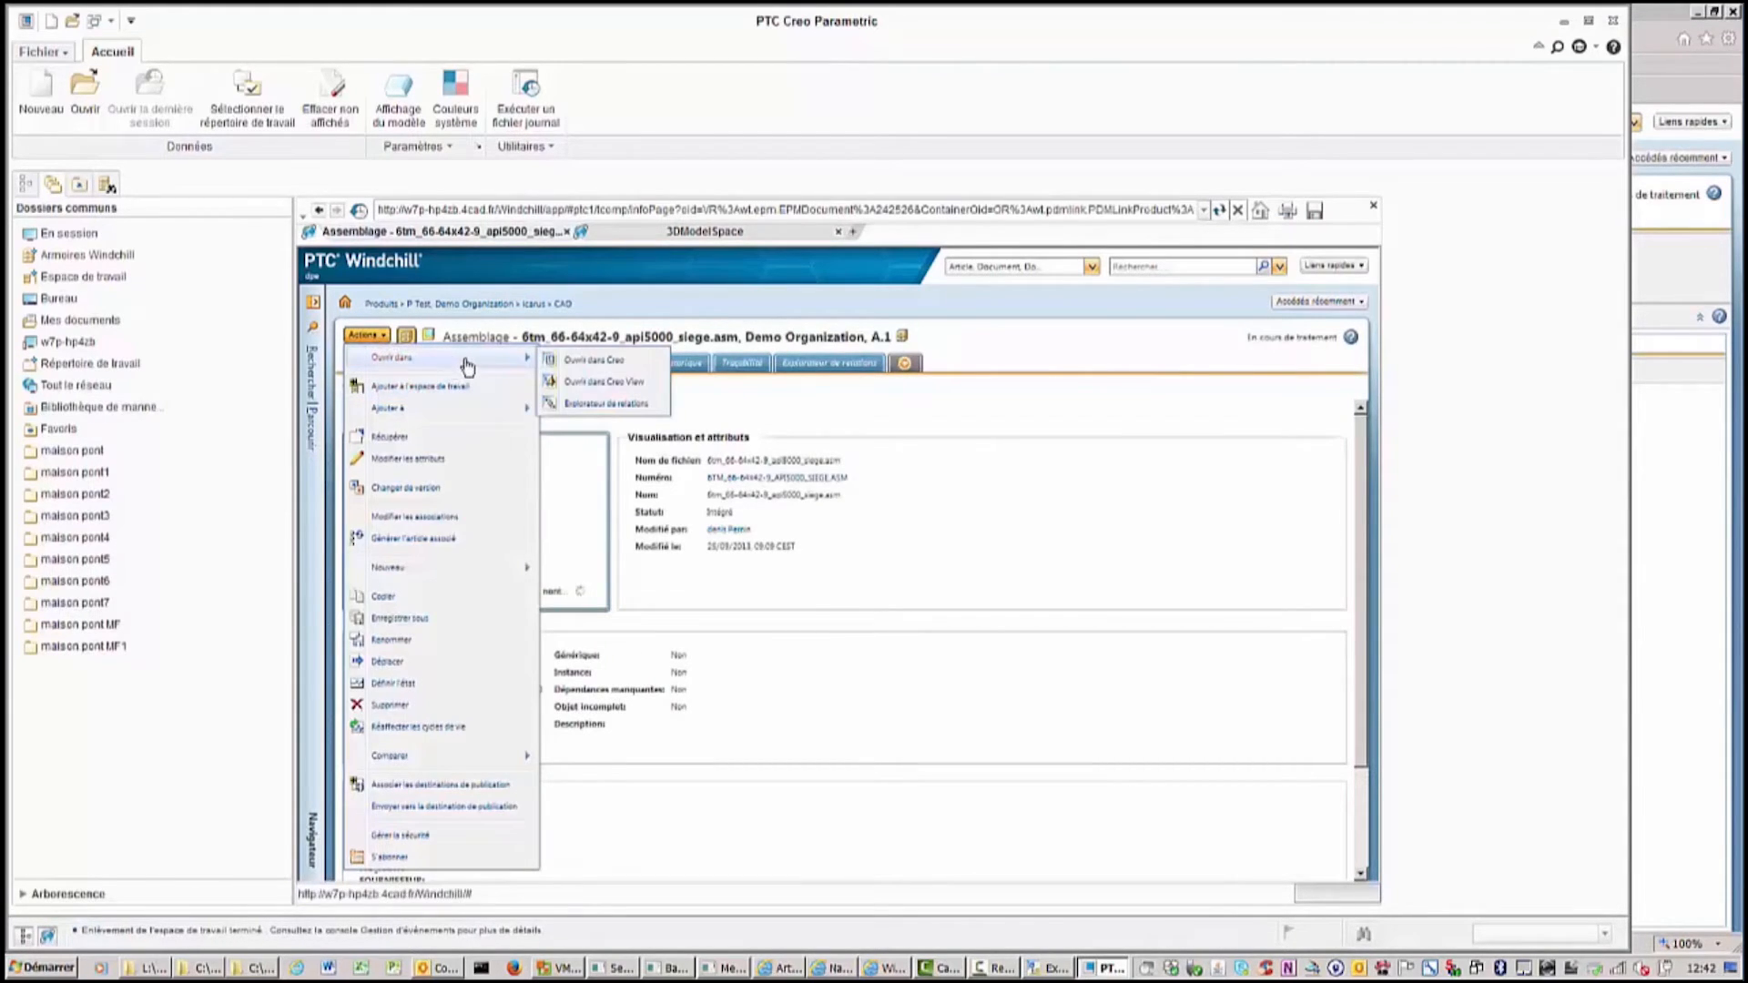
{"action": "left_click", "coordinate": [596, 363]}
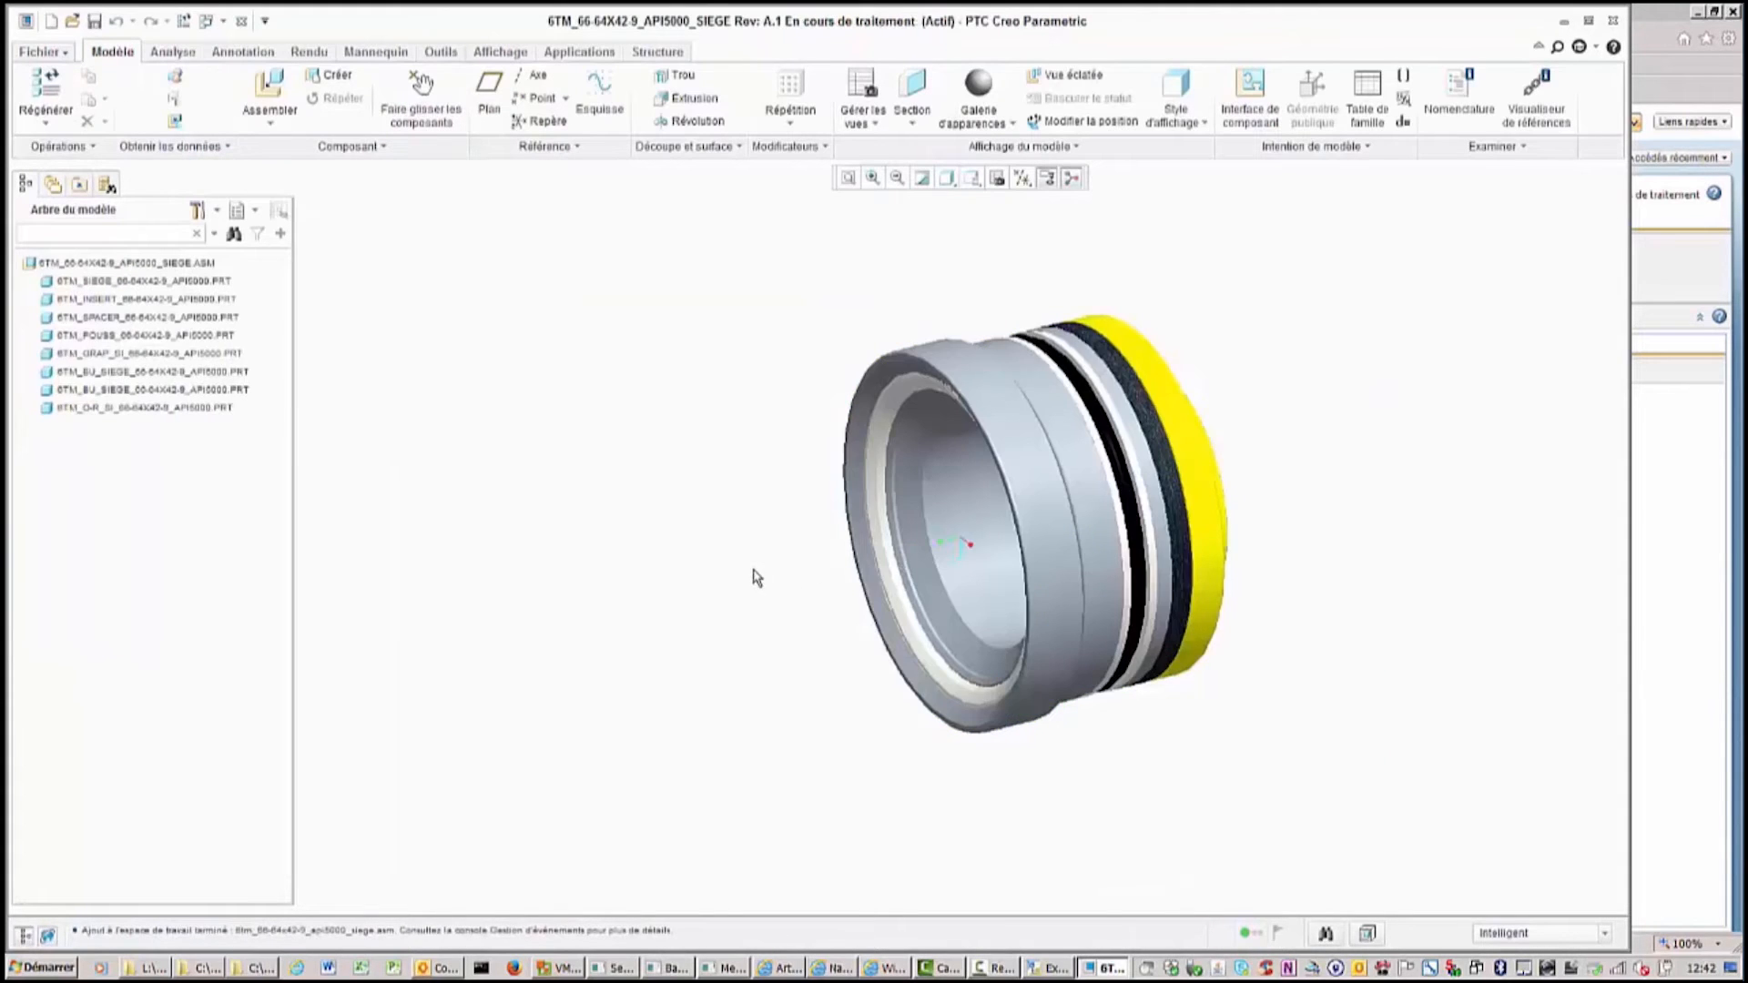
Open the 6TM_SIEGE part from the assembly model tree.
{"action": "mouse_move", "coordinate": [752, 576]}
{"action": "middle_mouse_down"}
{"action": "mouse_move", "coordinate": [698, 531]}
{"action": "mouse_move", "coordinate": [741, 535]}
{"action": "middle_mouse_up"}
{"action": "left_click", "coordinate": [102, 287]}
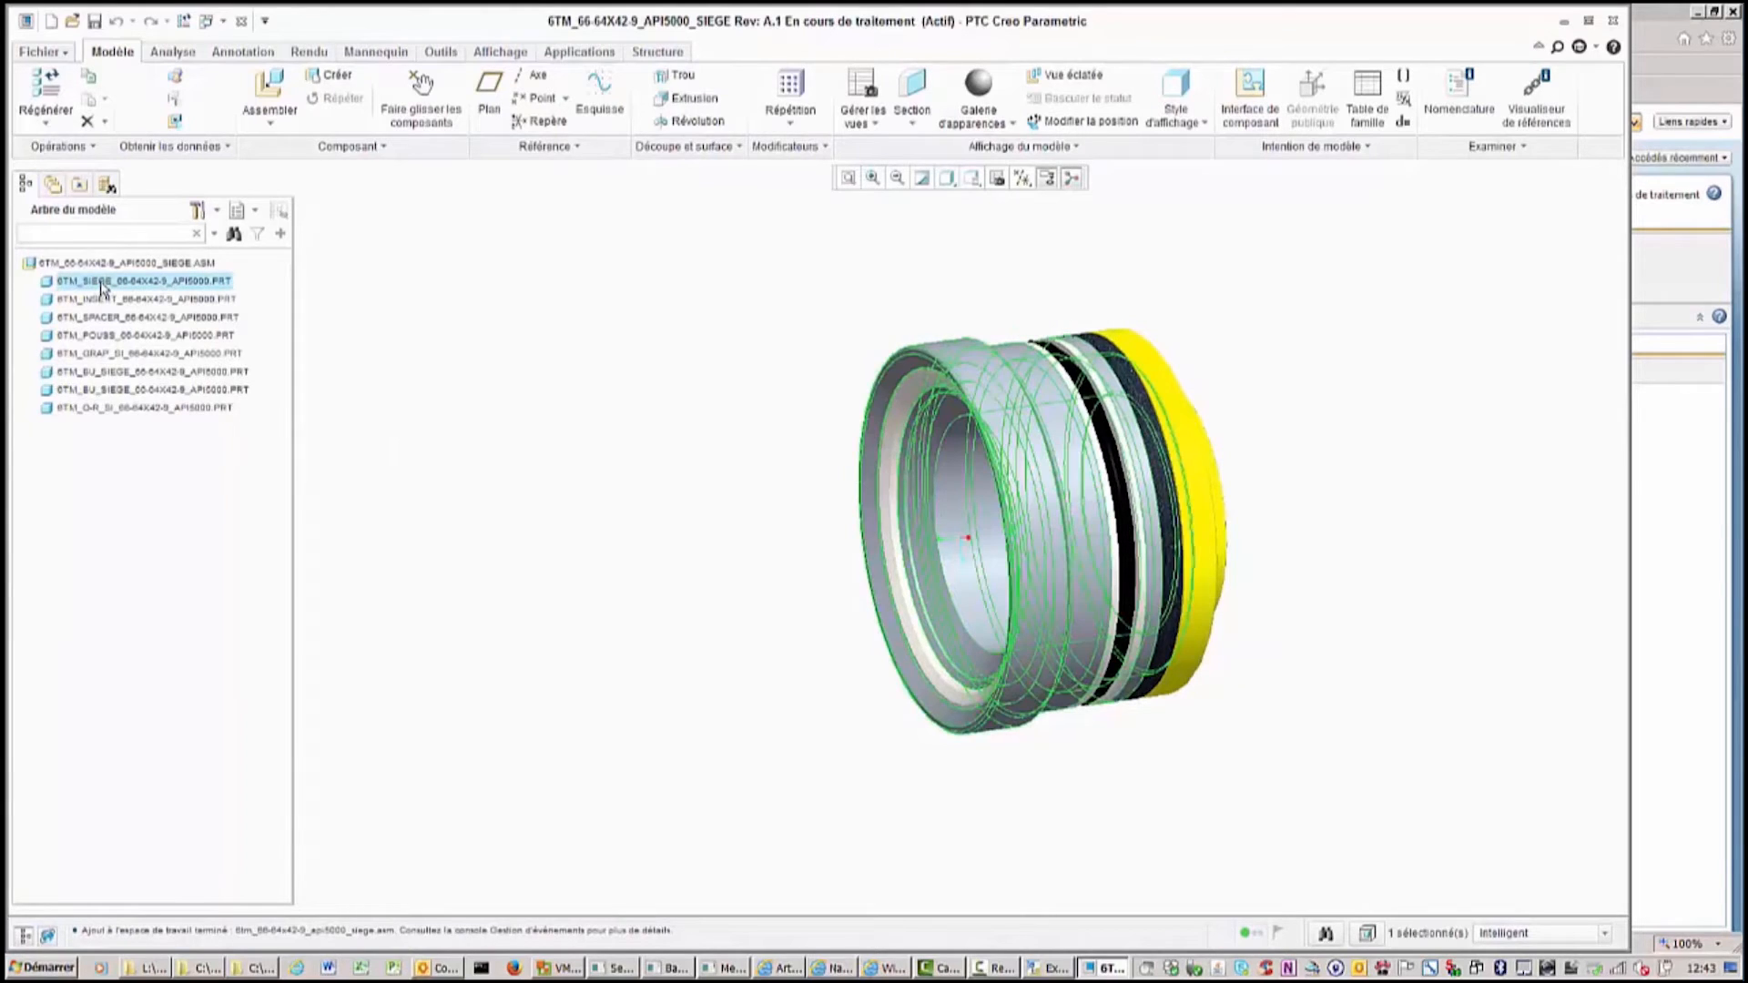
{"action": "right_click", "coordinate": [102, 288]}
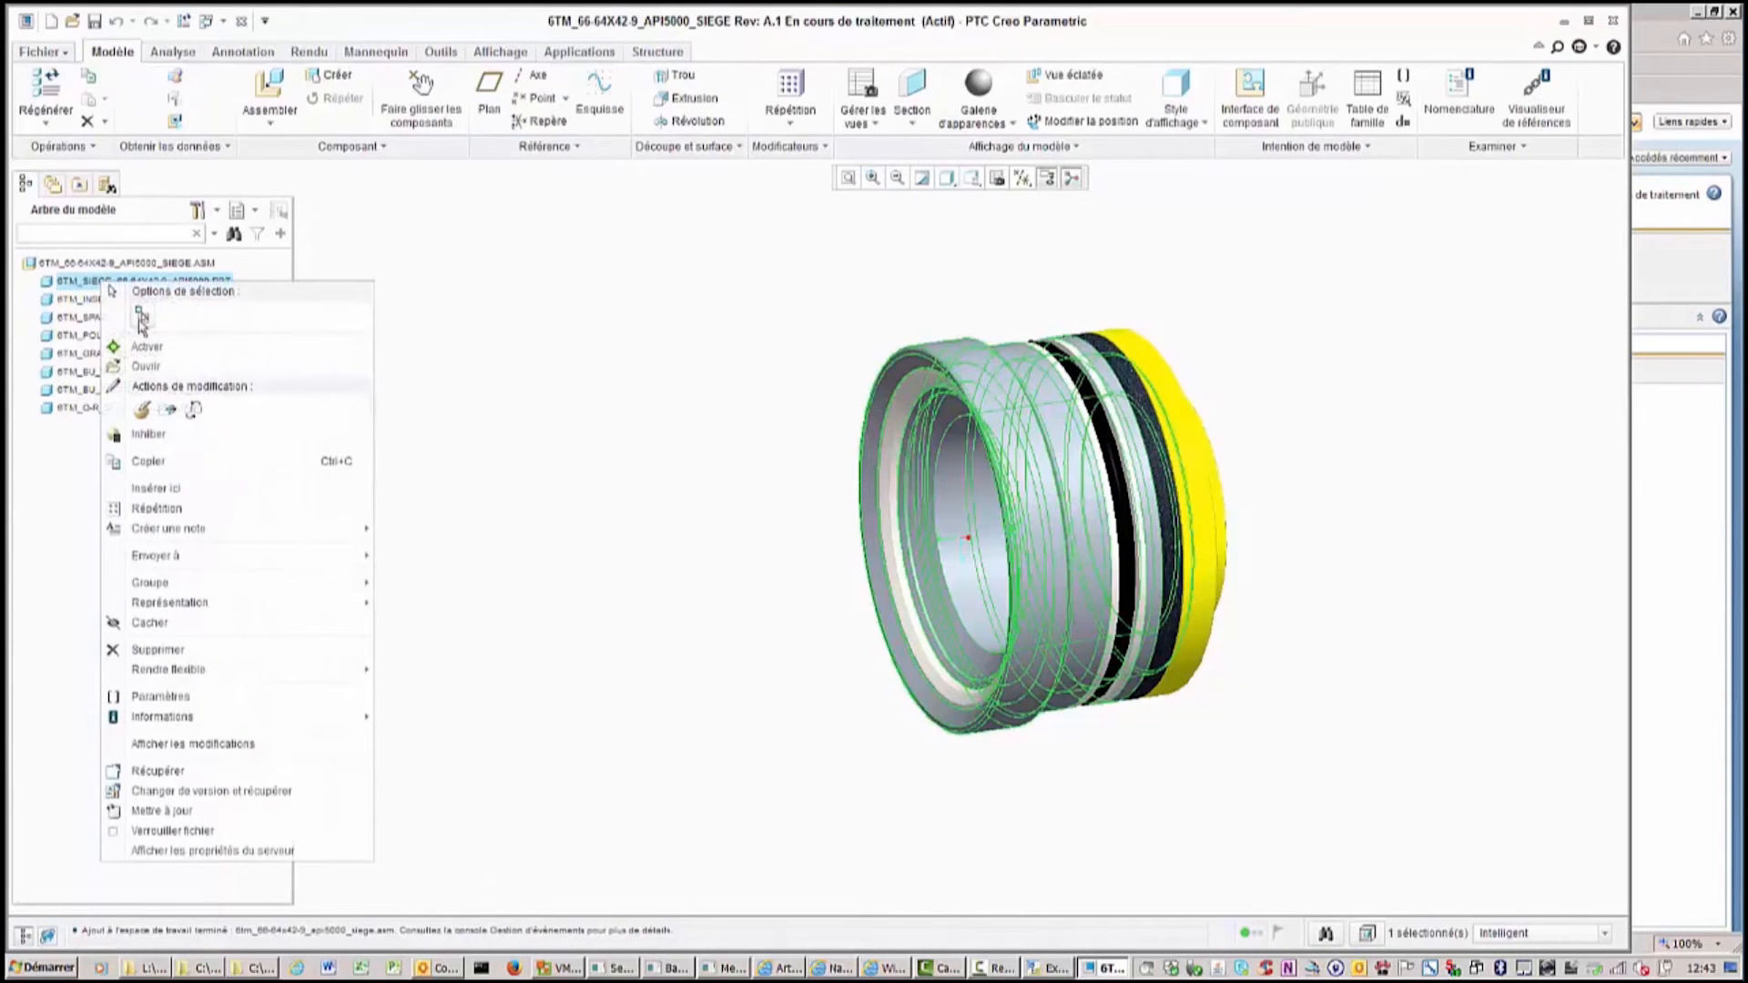
{"action": "left_click", "coordinate": [145, 366]}
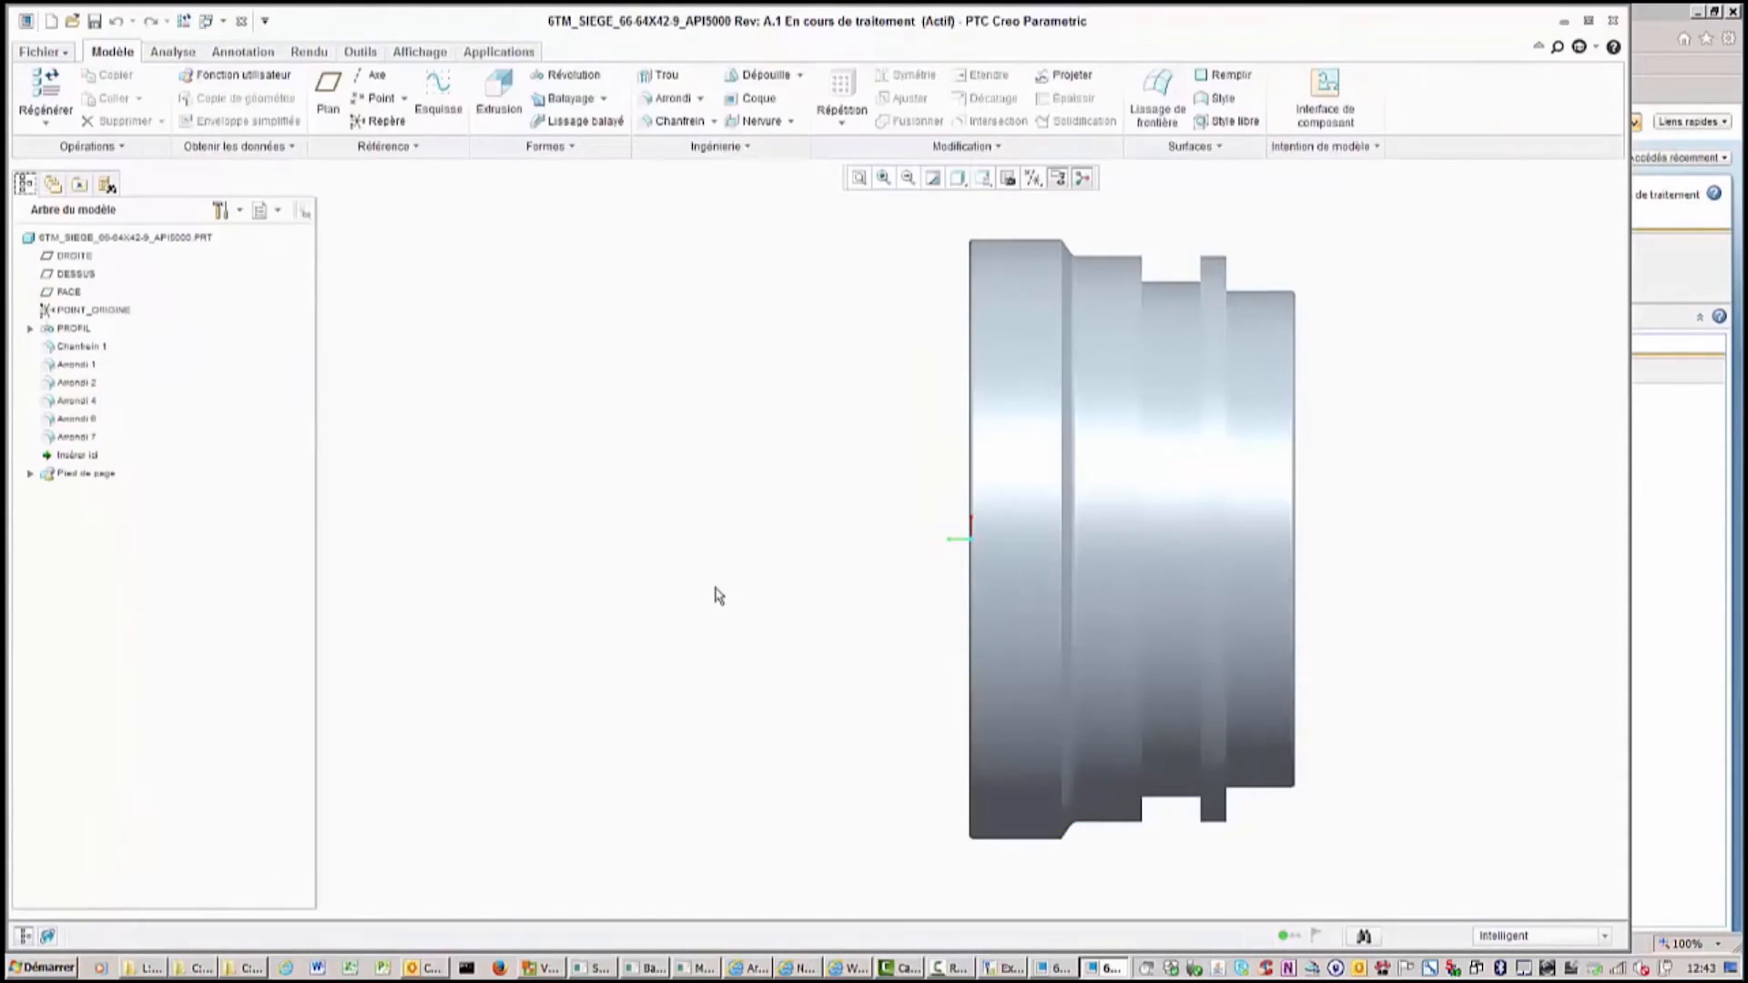
Edit the definition of round Arrondi 7 and drag its radius to about 2.20.
{"action": "middle_click_drag", "start_coordinate": [713, 592], "coordinate": [822, 499]}
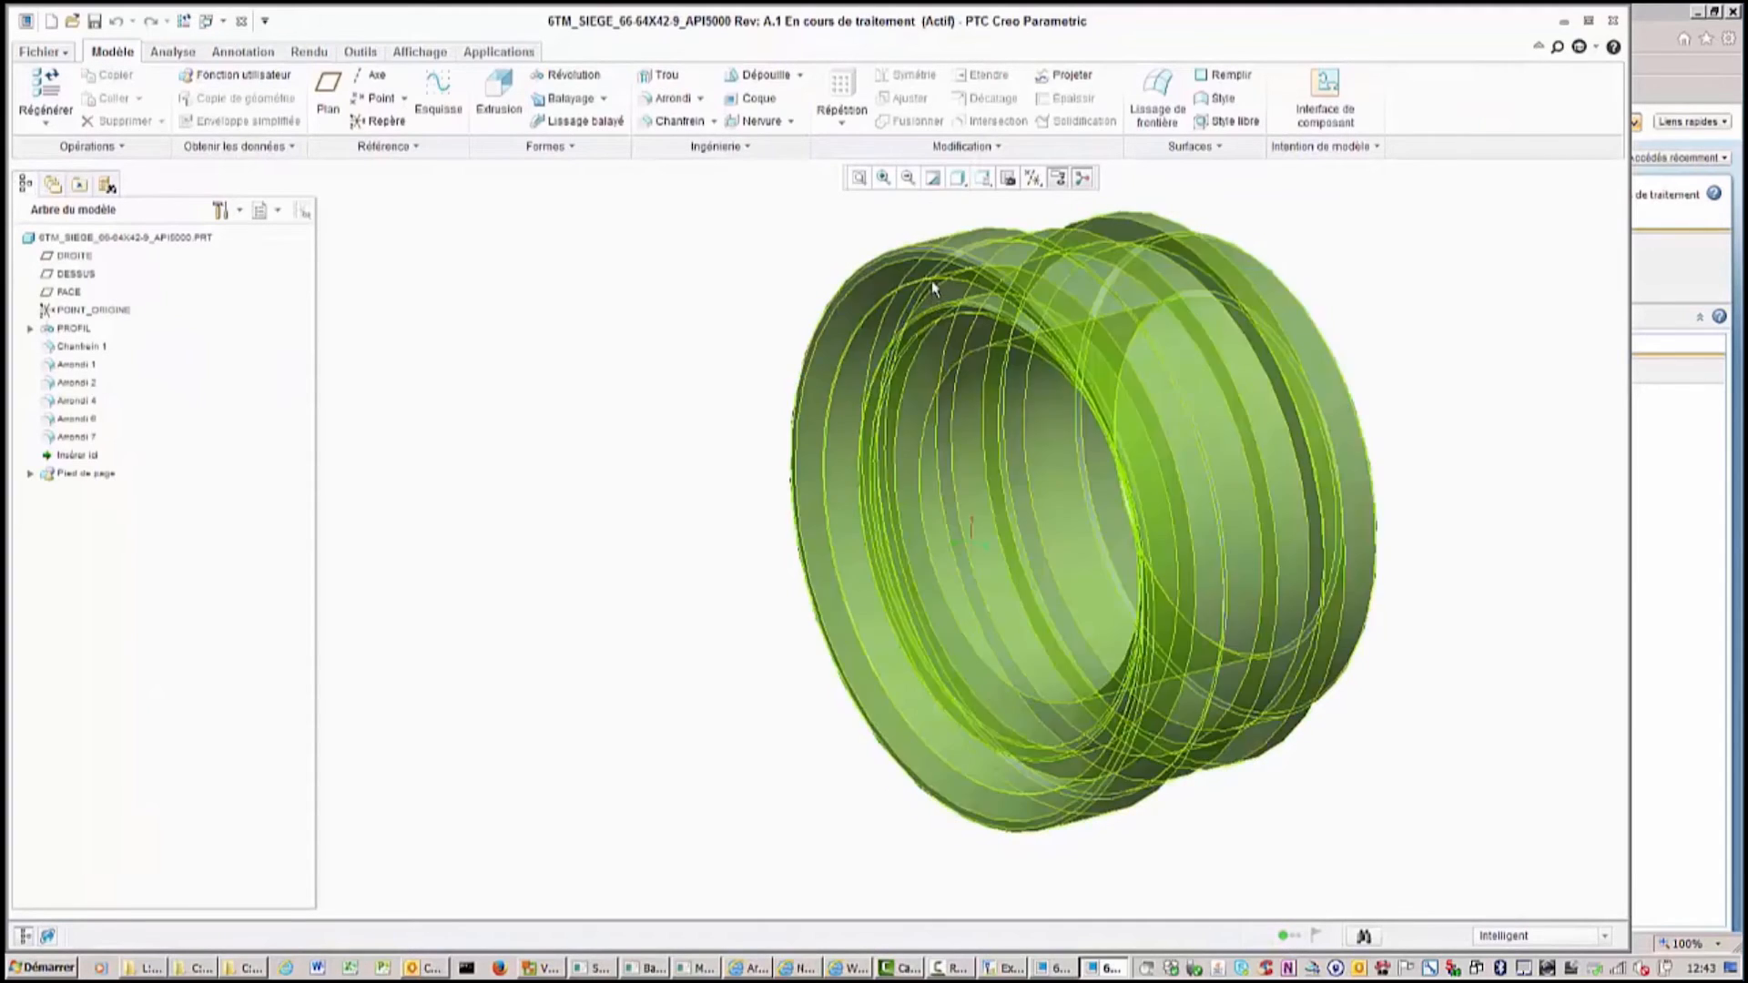
{"action": "left_click", "coordinate": [76, 366]}
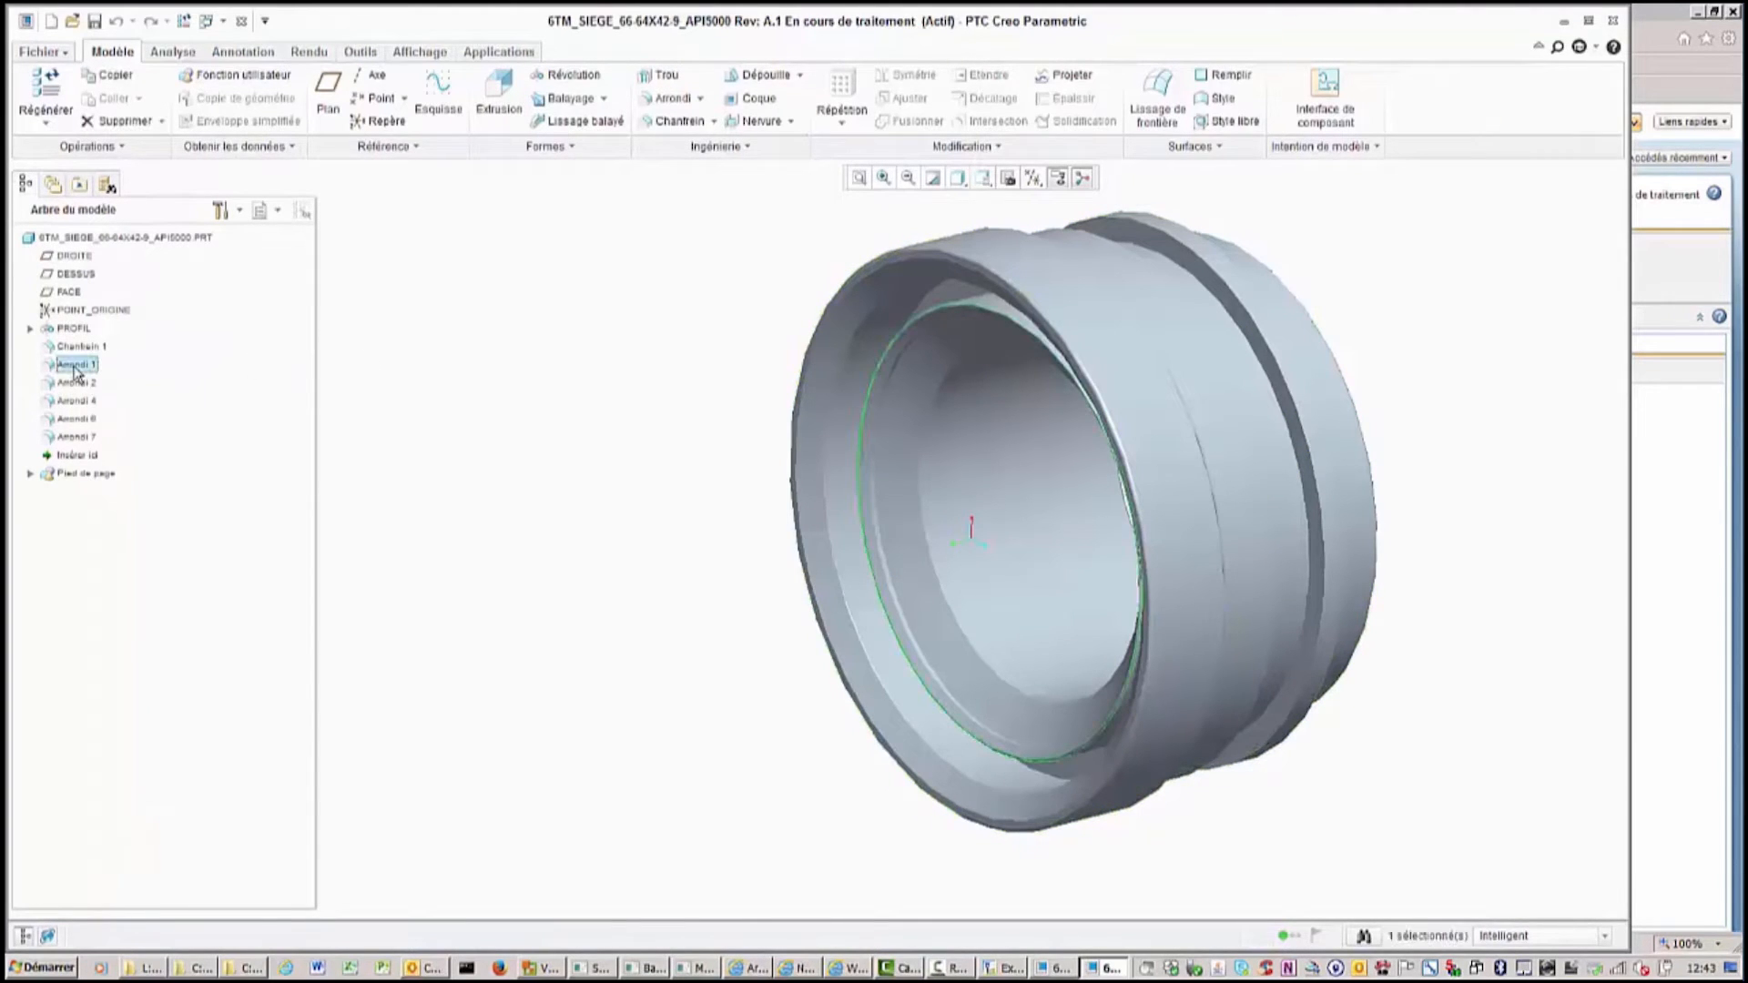
{"action": "left_click", "coordinate": [77, 441]}
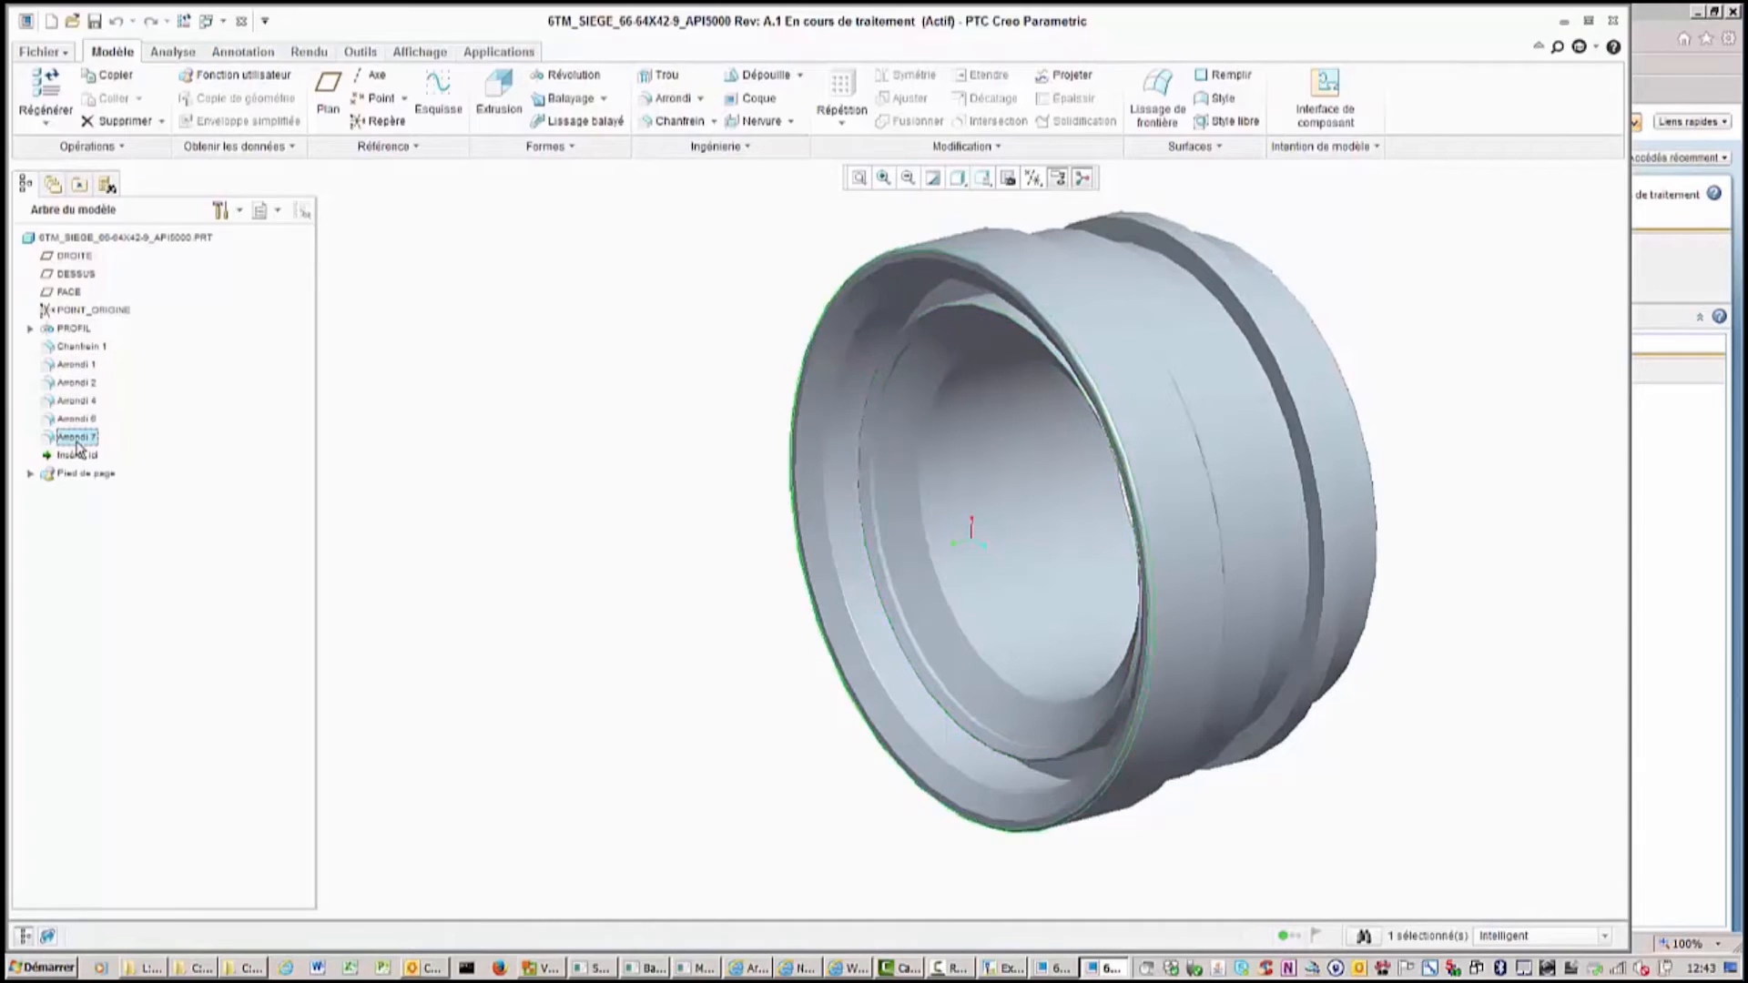
{"action": "right_click", "coordinate": [77, 446]}
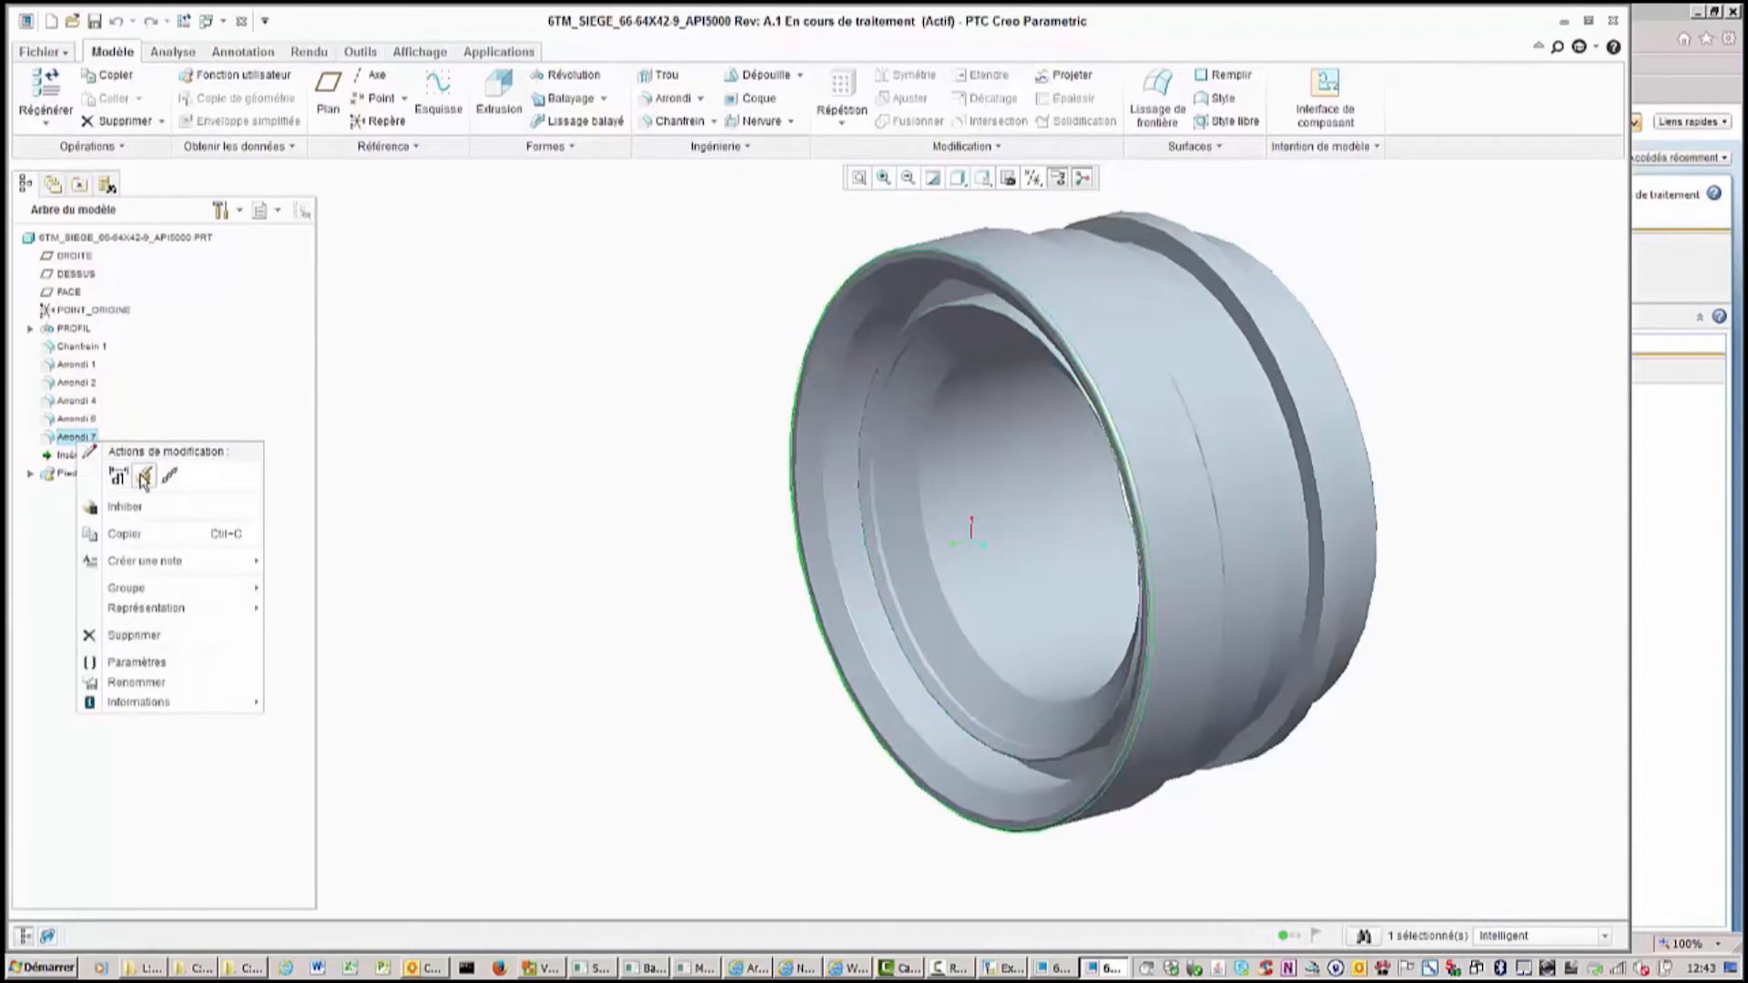
{"action": "left_click", "coordinate": [113, 473]}
{"action": "left_click", "coordinate": [1029, 616]}
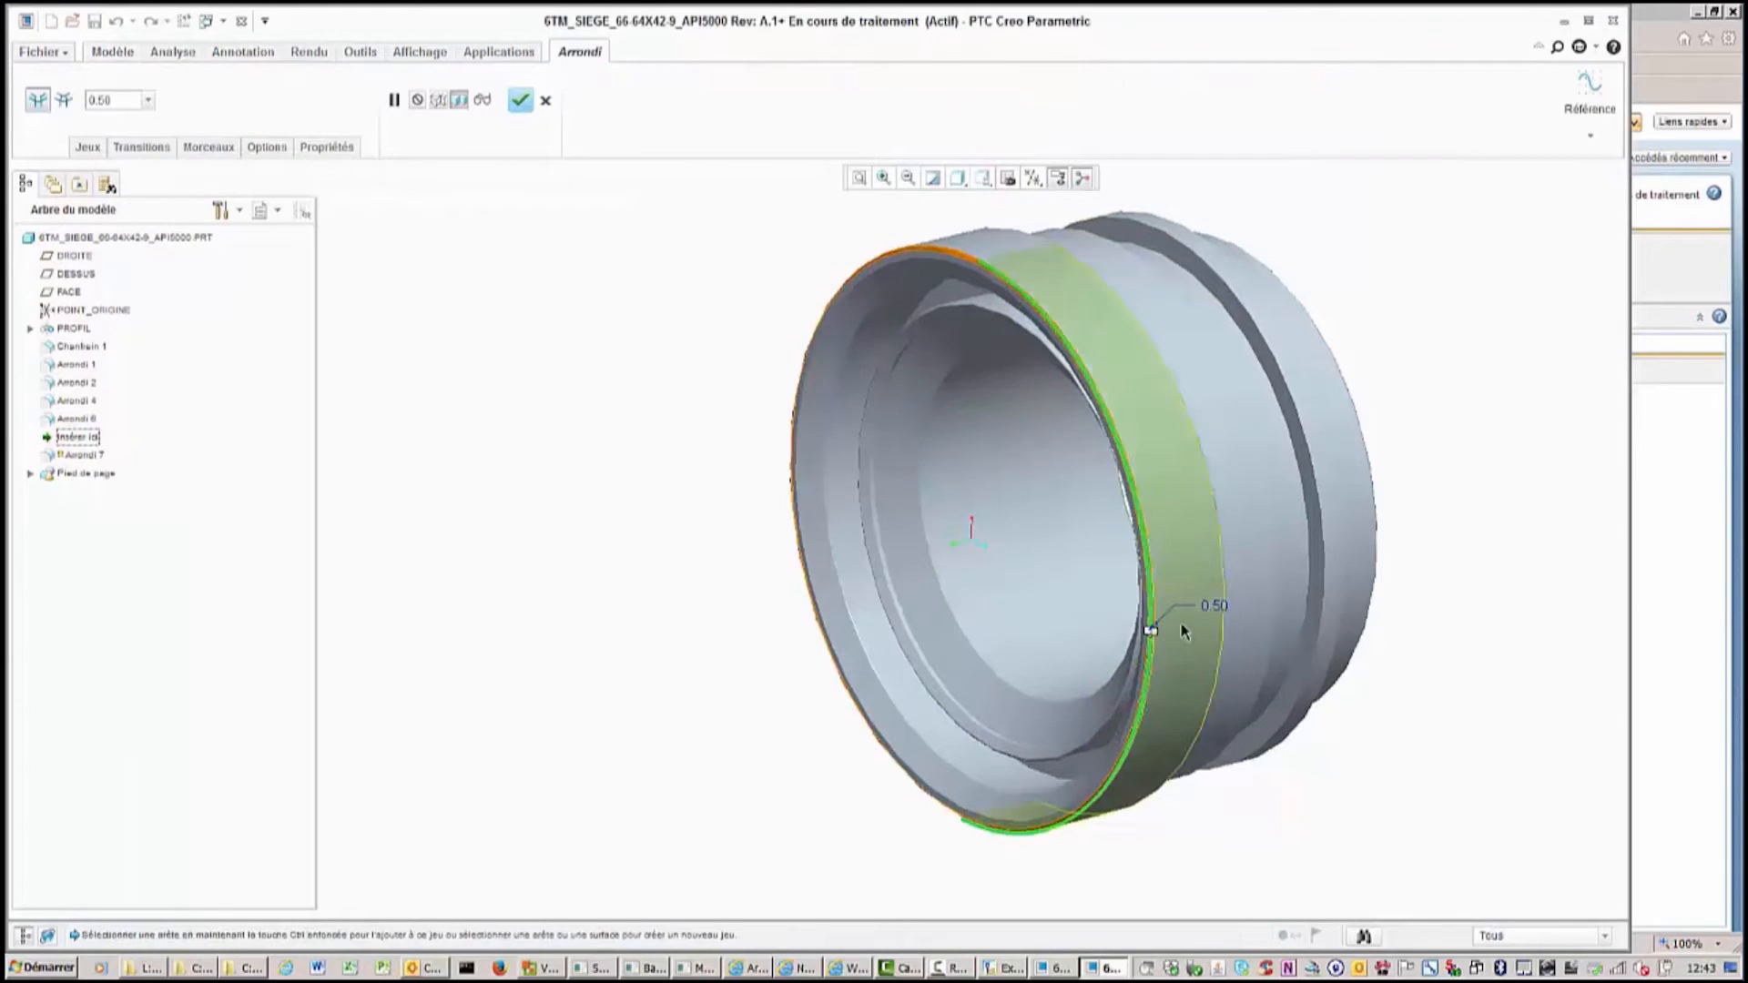
{"action": "left_click", "coordinate": [1154, 631]}
{"action": "left_click_drag", "start_coordinate": [1154, 635], "coordinate": [1171, 637]}
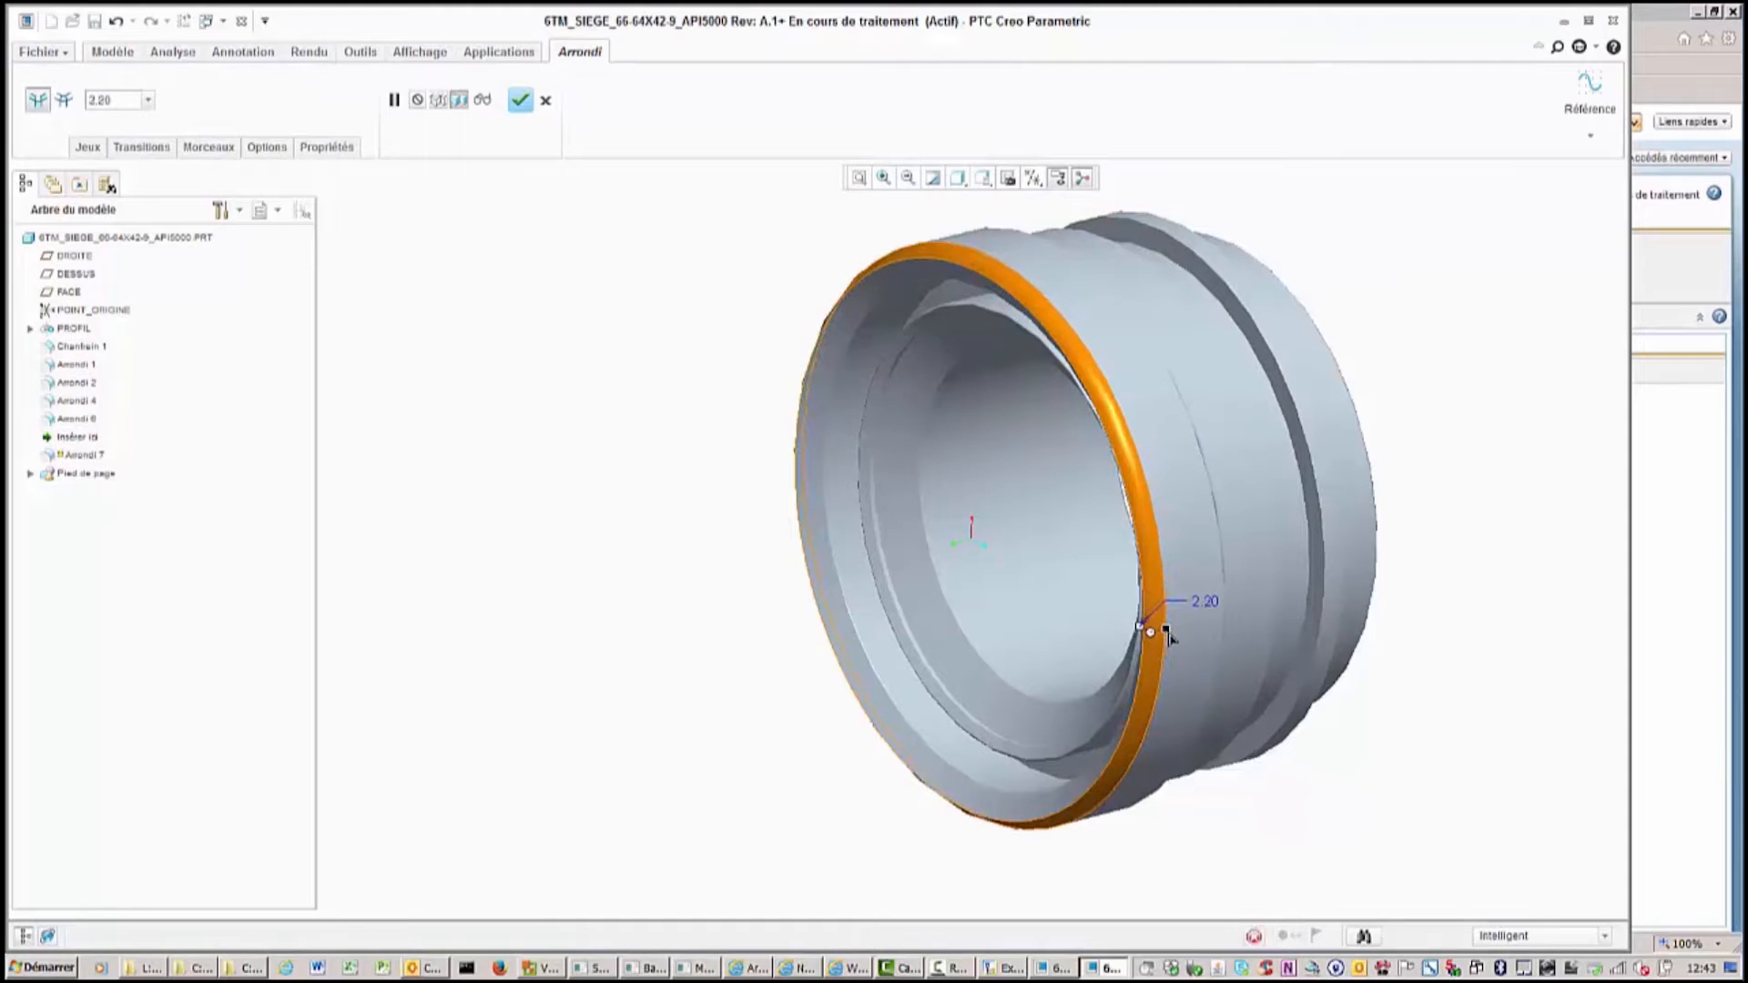
{"action": "middle_click", "coordinate": [1167, 632]}
Edit the PROFIL sketch, set a groove dimension to 8.00, and accept the sketch.
{"action": "middle_click_drag", "start_coordinate": [1220, 579], "coordinate": [361, 470]}
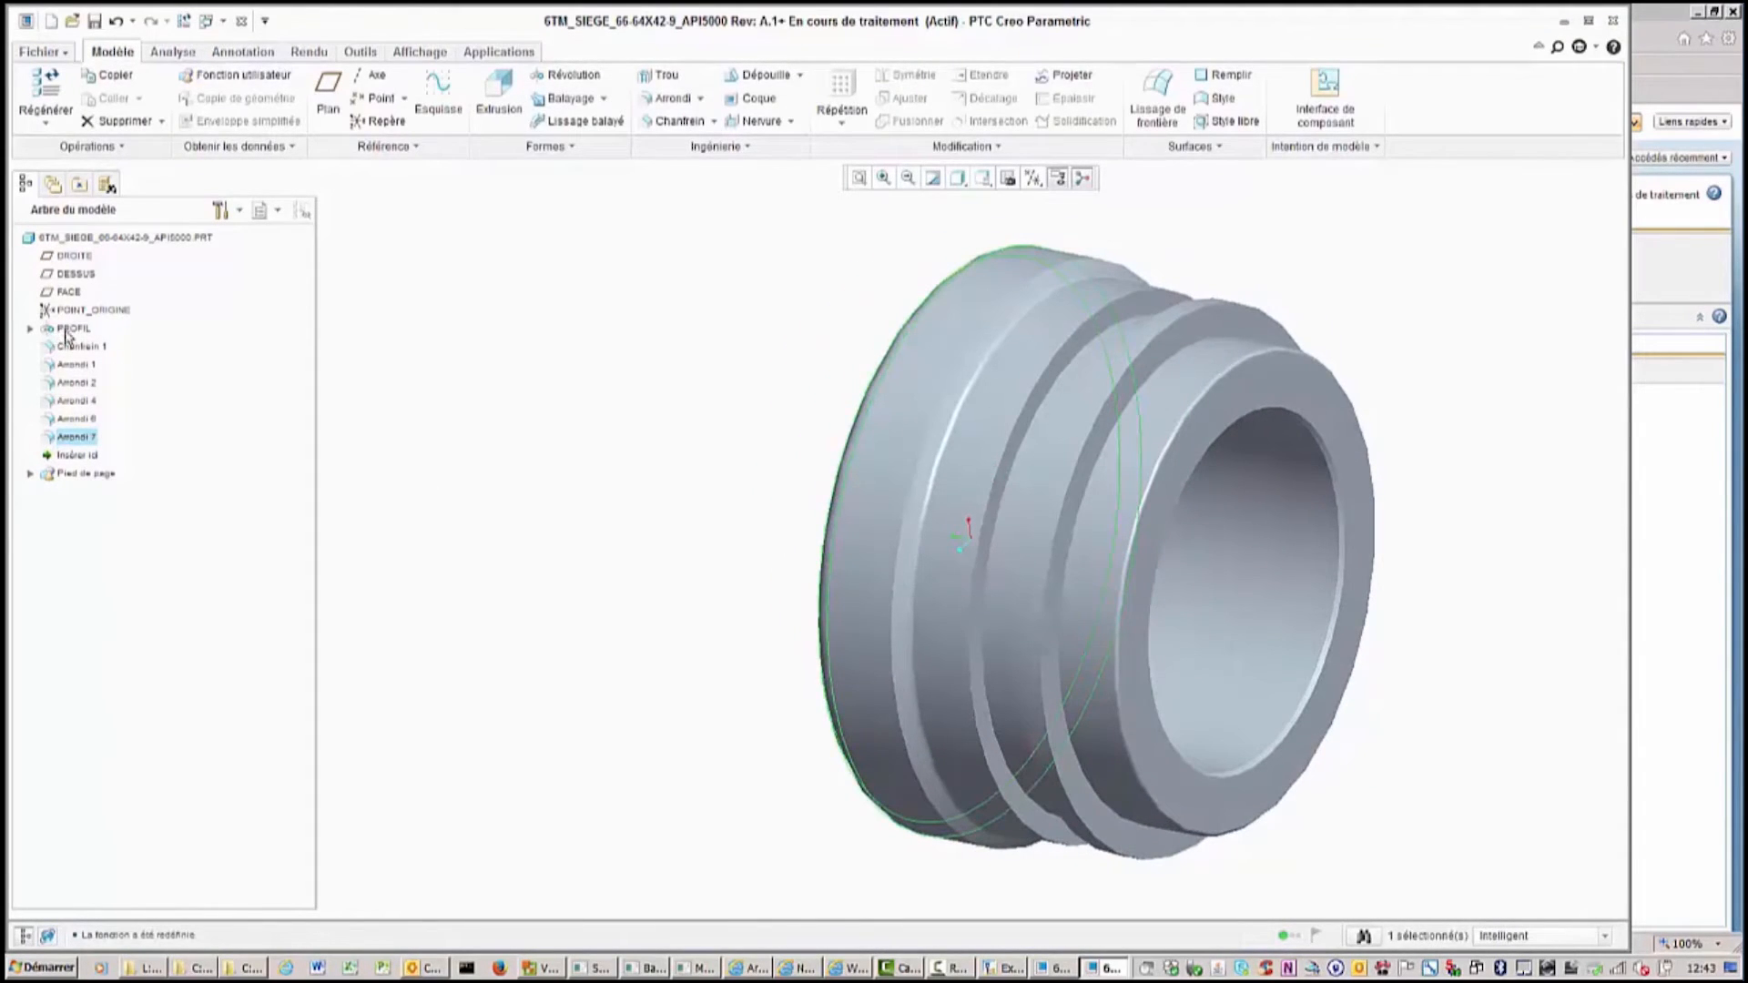
{"action": "left_click", "coordinate": [30, 328]}
{"action": "left_click", "coordinate": [87, 346]}
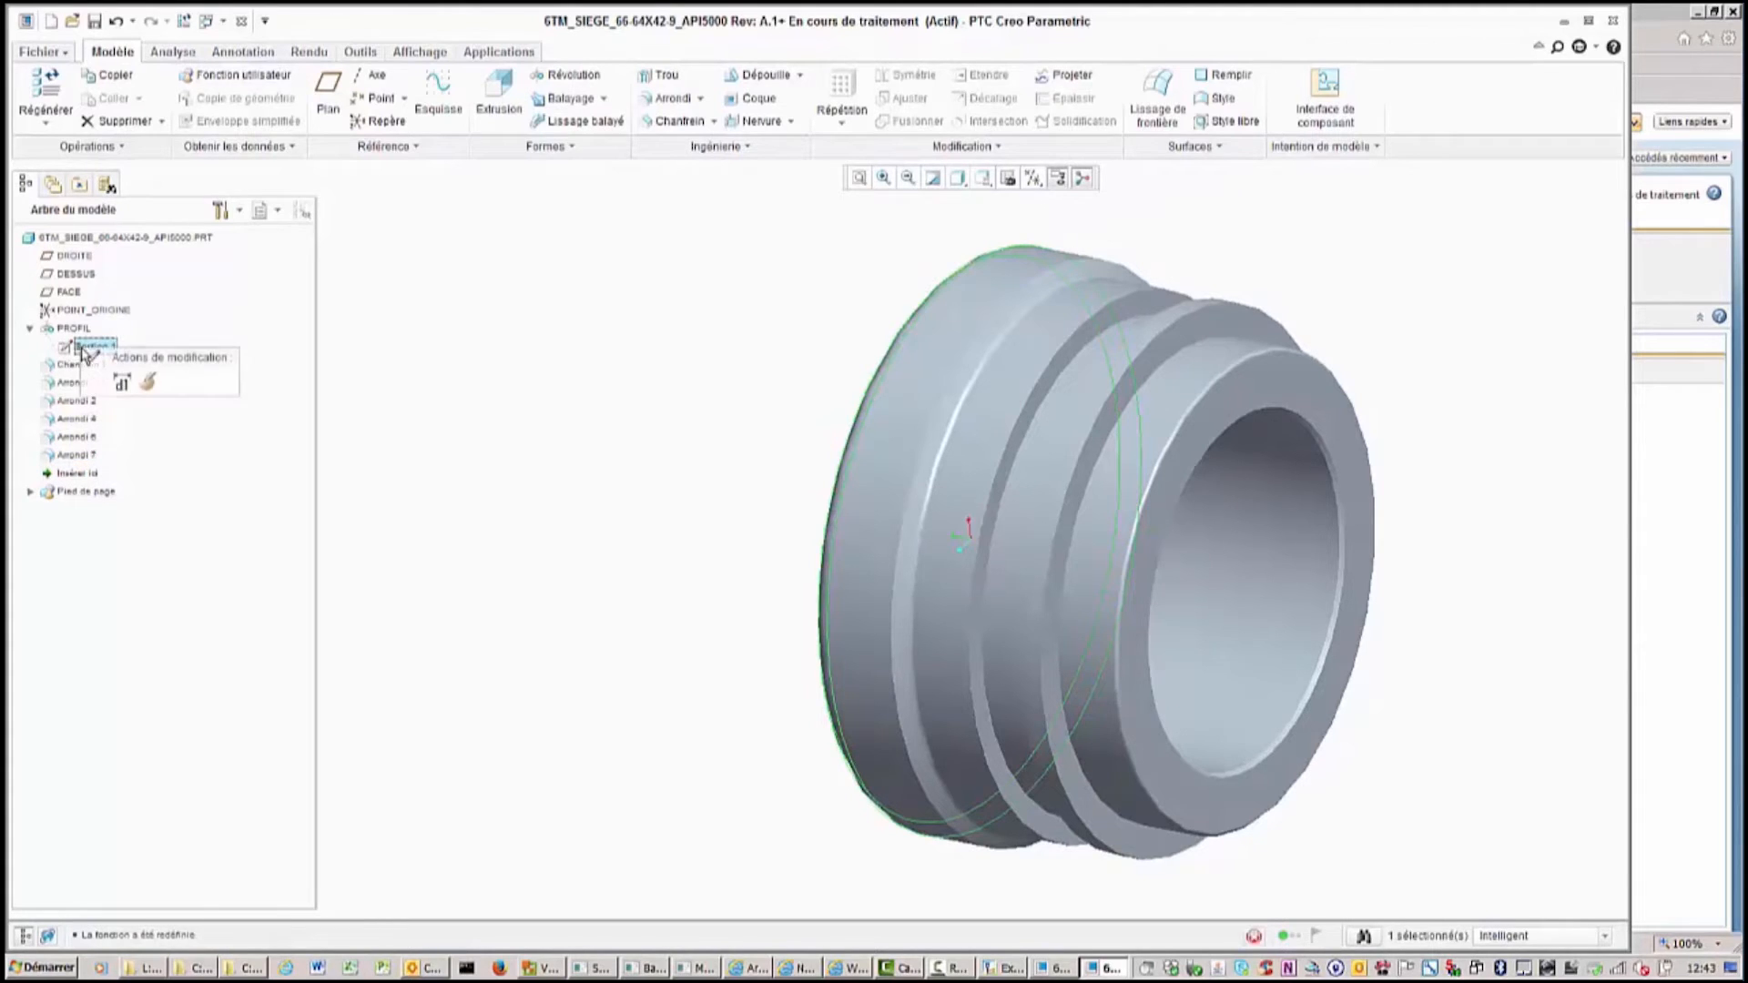
{"action": "left_click", "coordinate": [148, 381]}
{"action": "scroll", "coordinate": [999, 378], "scroll_direction": "down", "scroll_amount": 2}
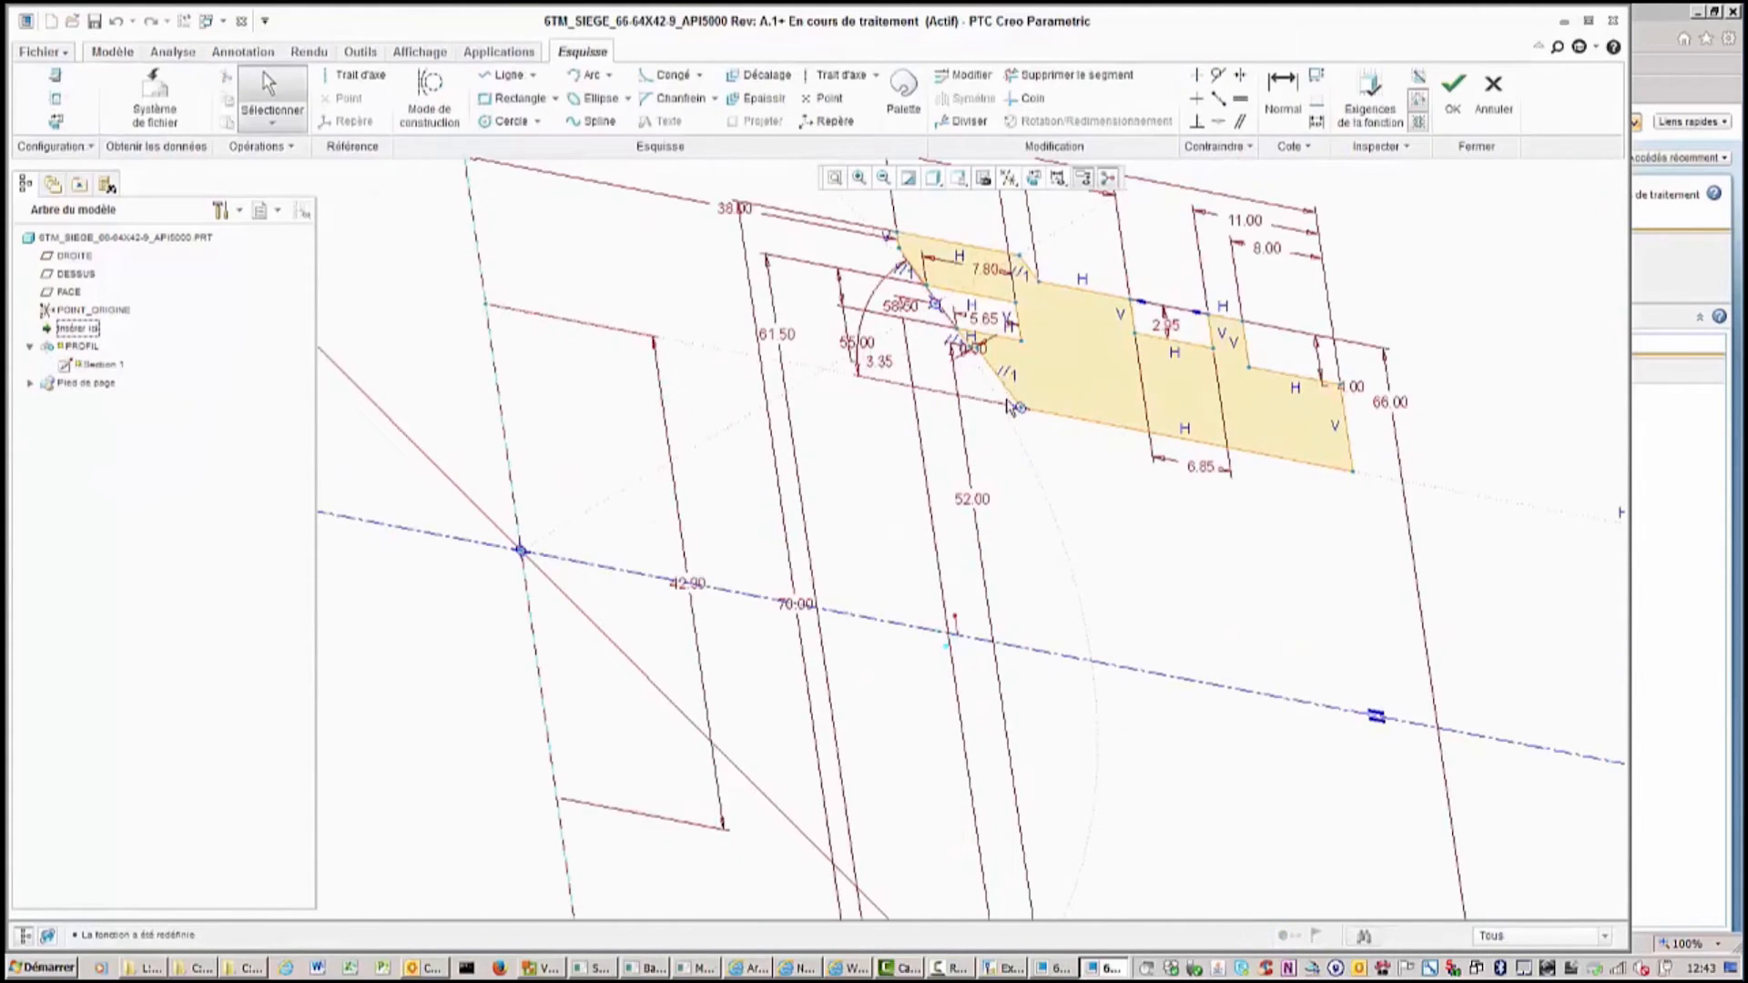
{"action": "middle_click_drag", "start_coordinate": [1087, 392], "coordinate": [942, 660], "text": "shift"}
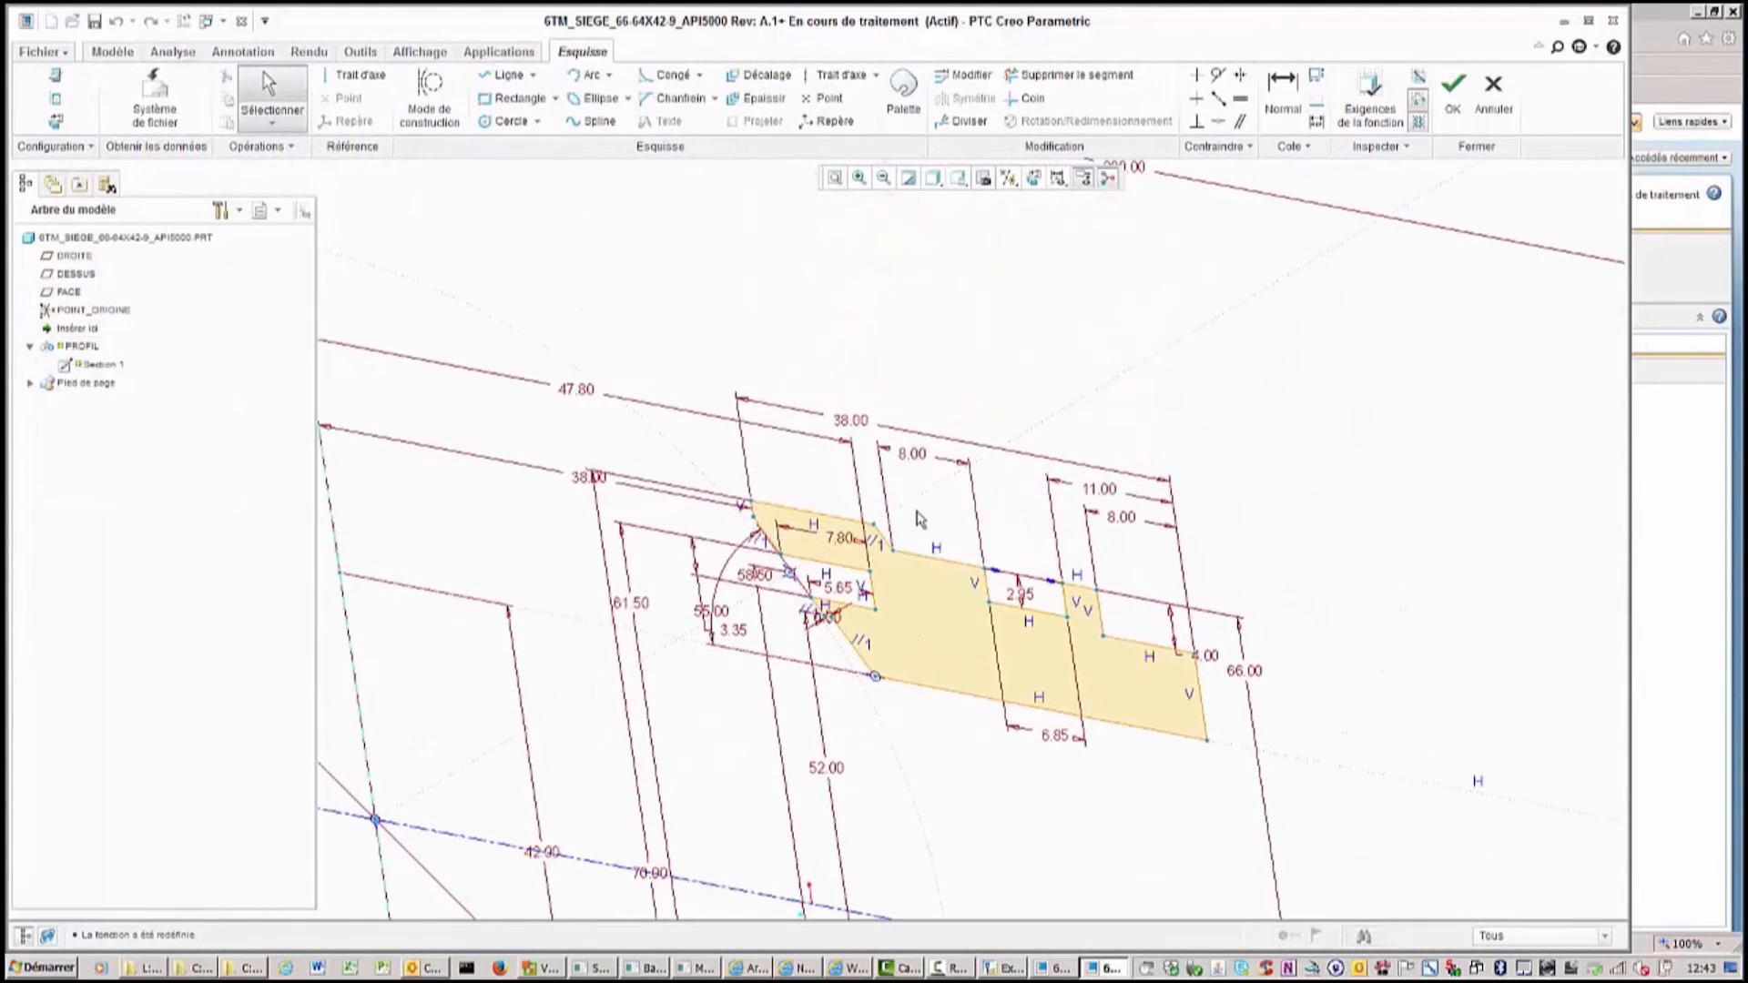
{"action": "double_click", "coordinate": [918, 455]}
{"action": "scroll", "coordinate": [920, 460], "scroll_direction": "up", "scroll_amount": 5}
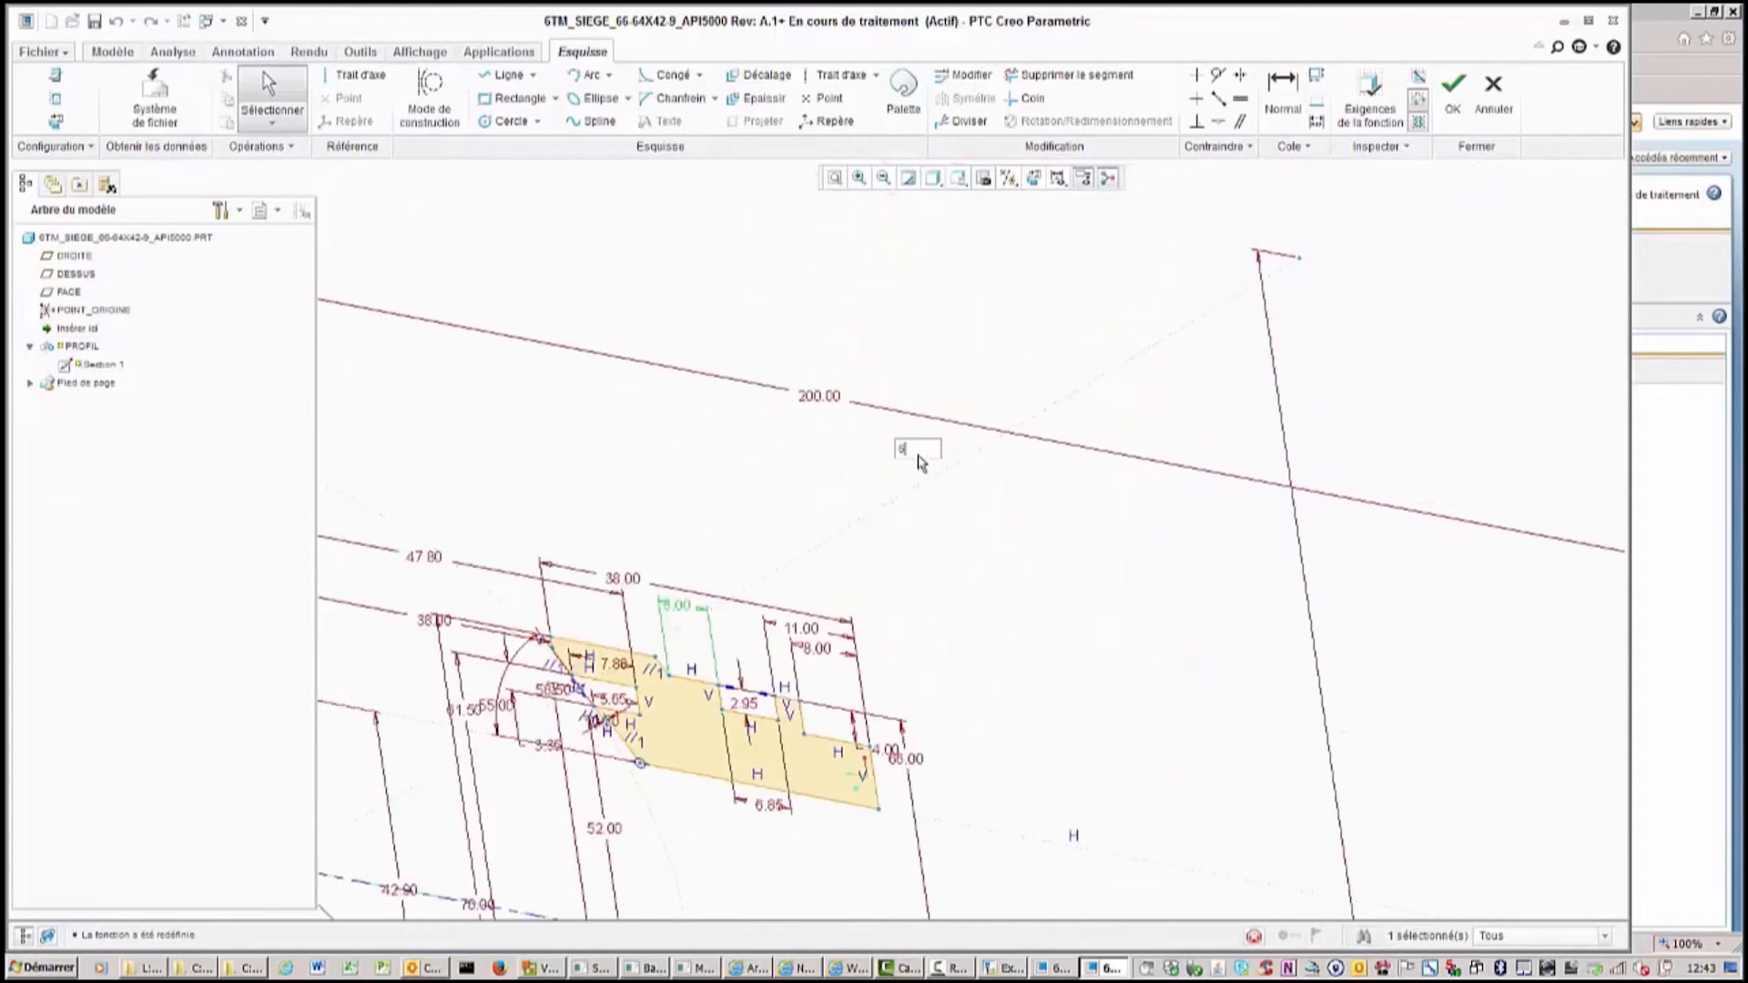
{"action": "left_click", "coordinate": [1453, 87]}
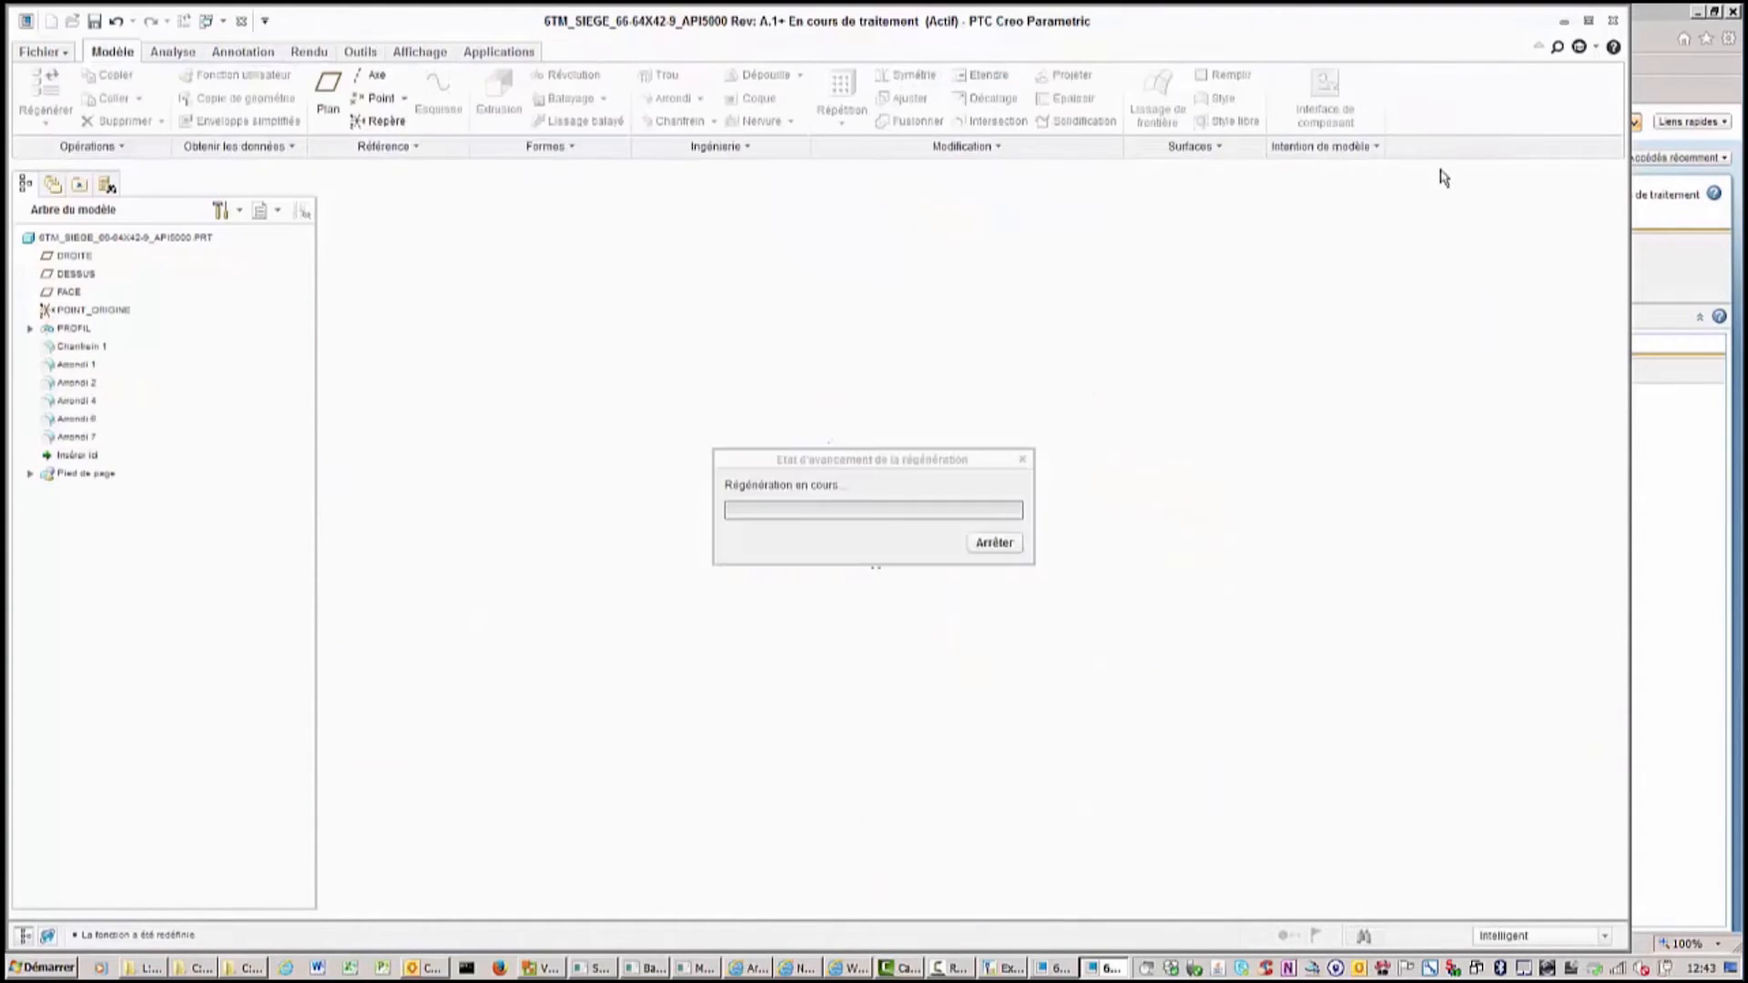
Save the 6TM_SIEGE part and close its window.
{"action": "left_click", "coordinate": [93, 20]}
{"action": "left_click", "coordinate": [44, 53]}
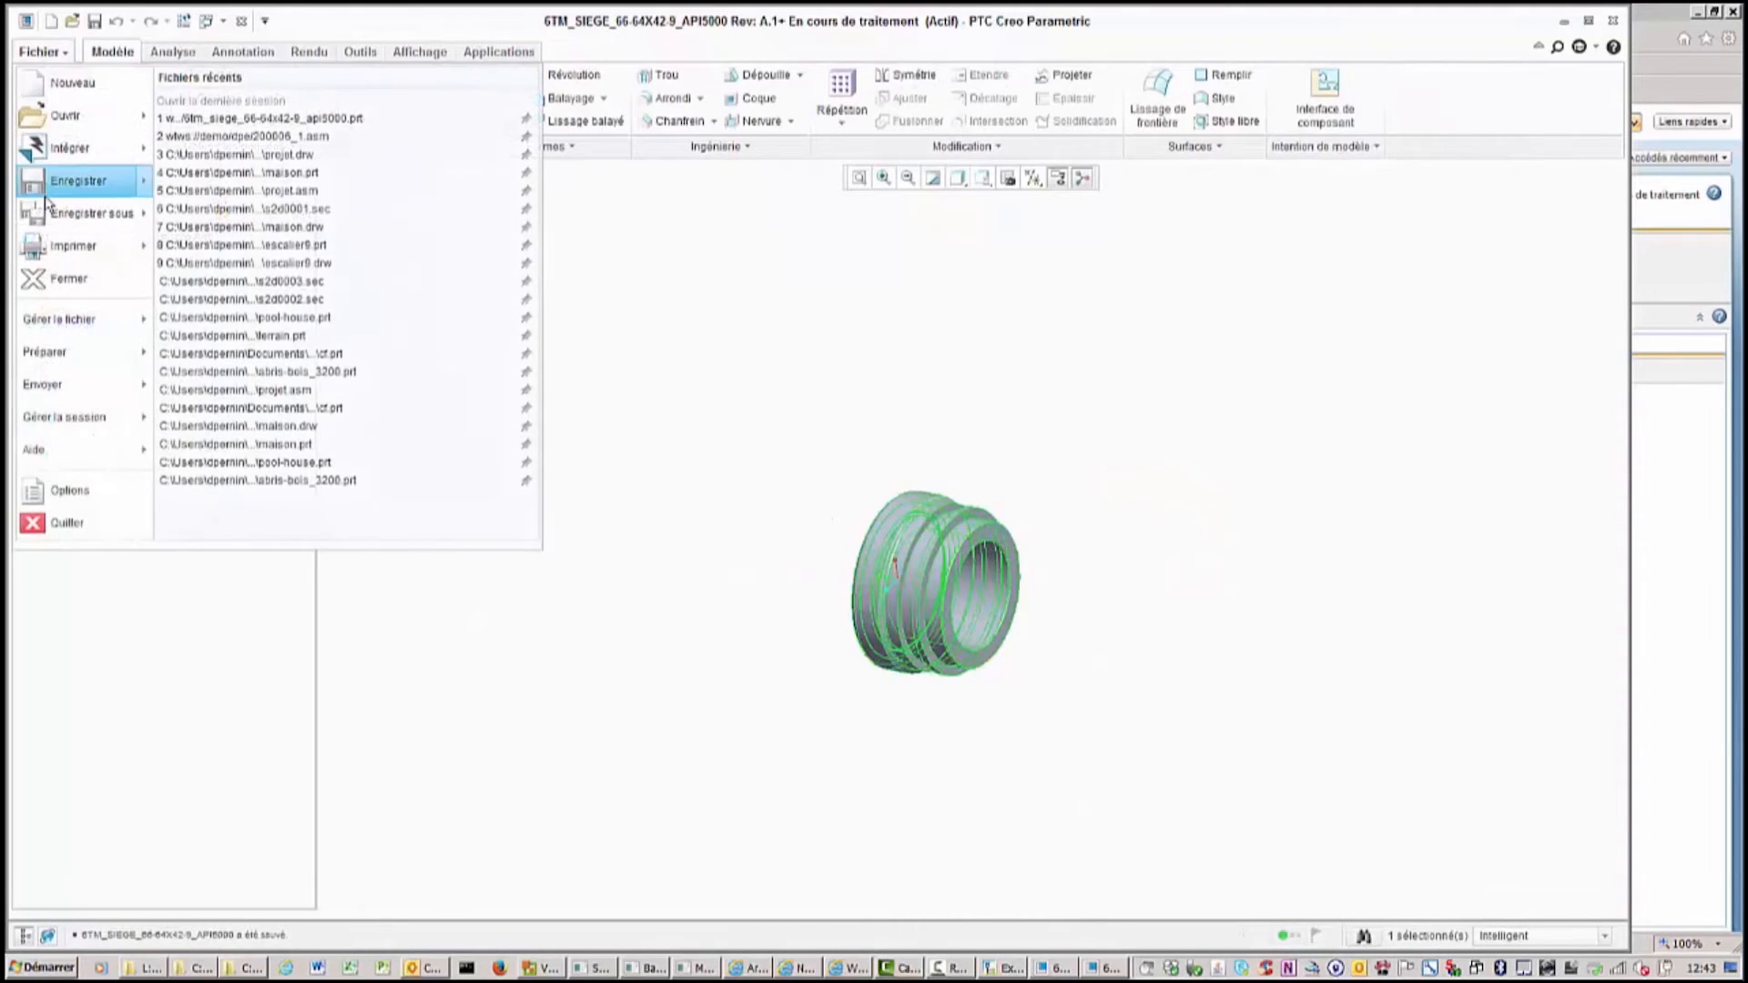
{"action": "left_click", "coordinate": [48, 277]}
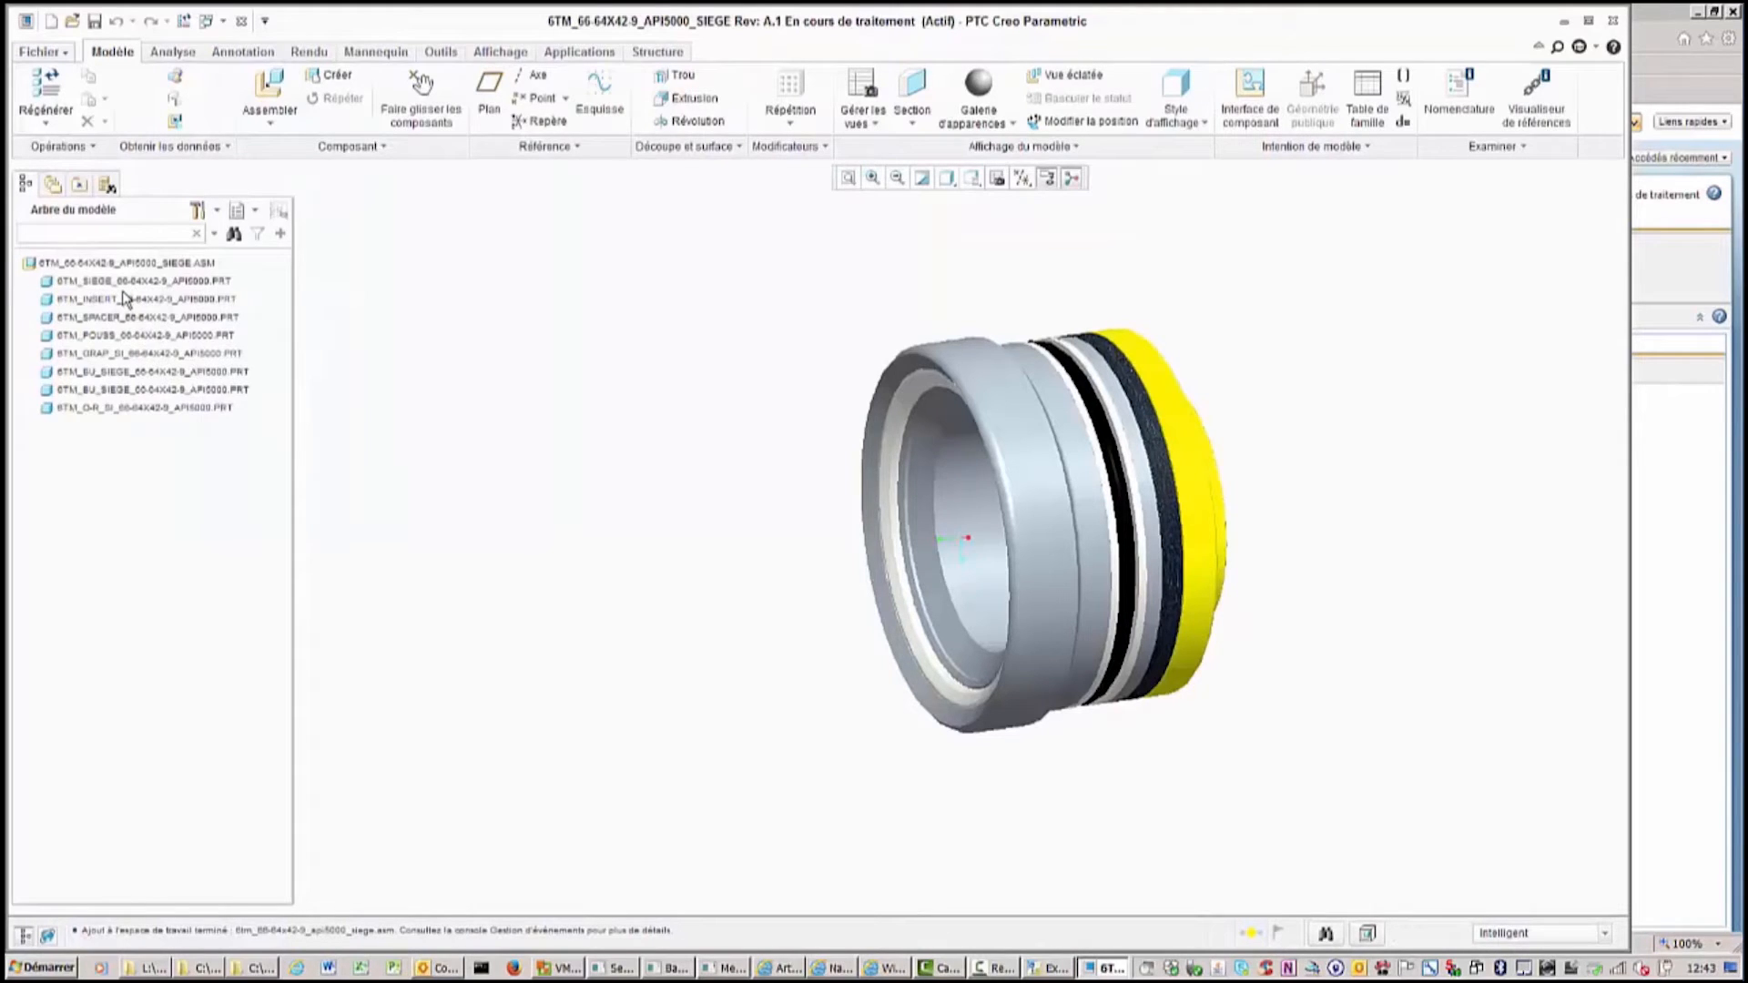
Select several components in the assembly model tree and open the Windchill workspace in the embedded browser.
{"action": "left_click", "coordinate": [114, 416]}
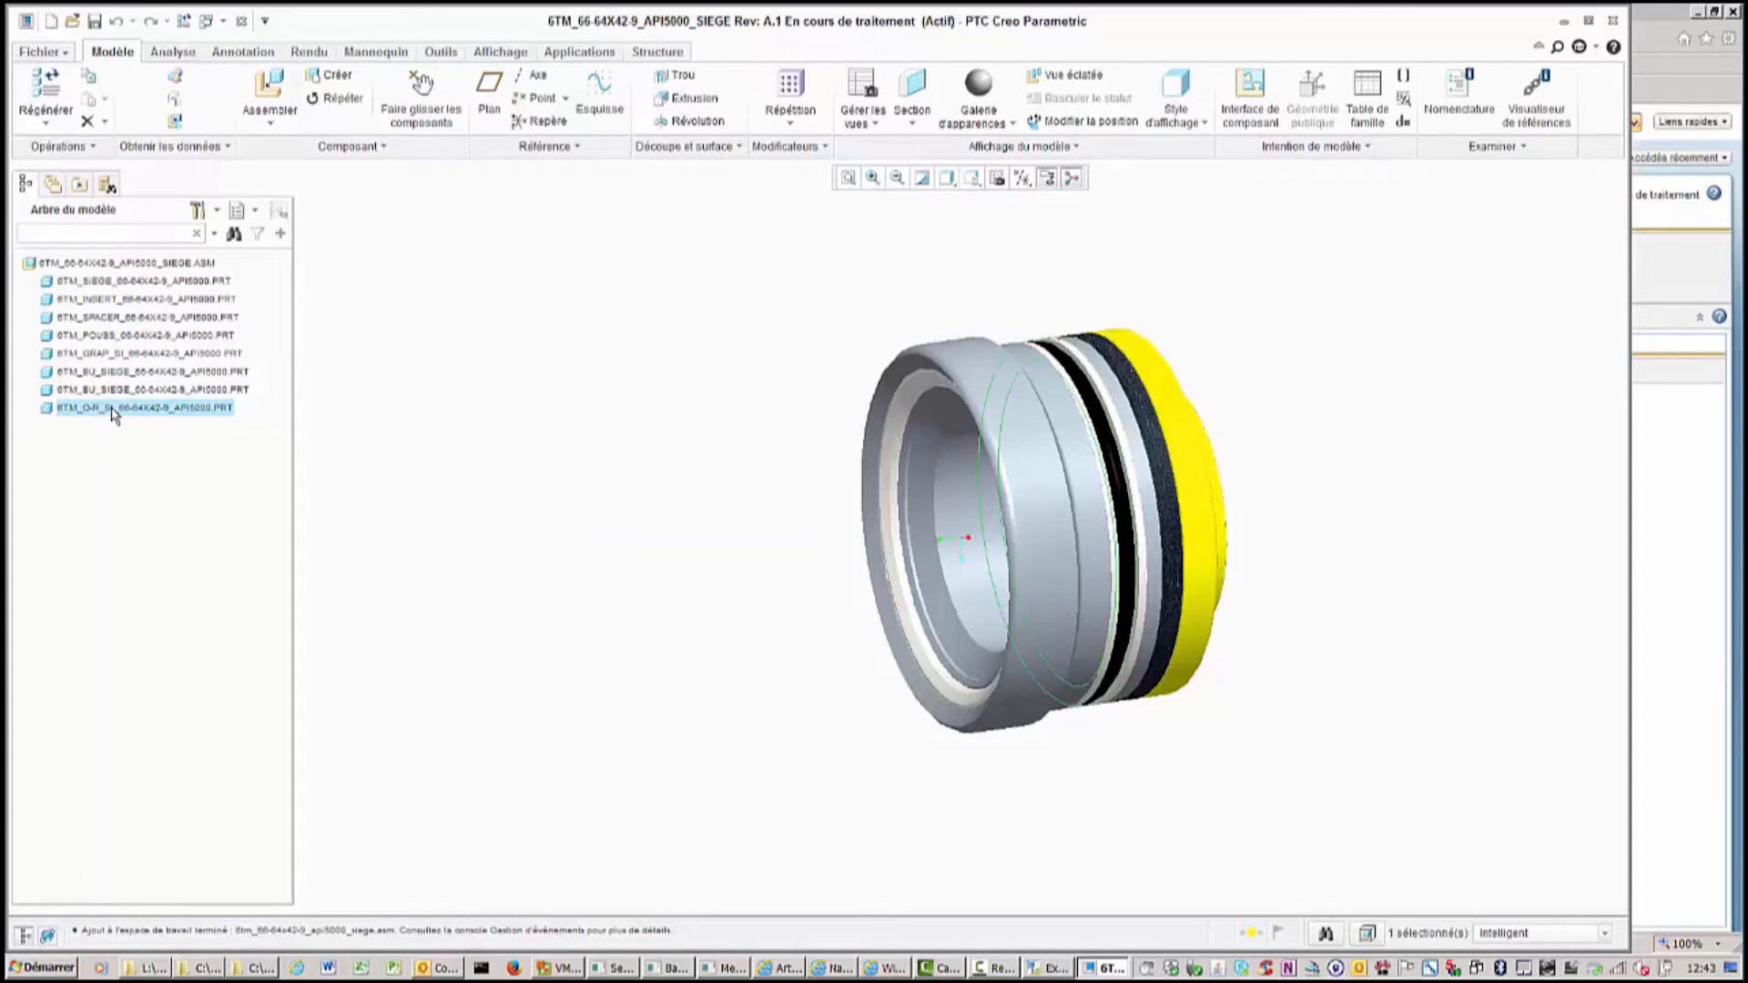
{"action": "left_click", "coordinate": [115, 391]}
{"action": "left_click", "coordinate": [123, 374]}
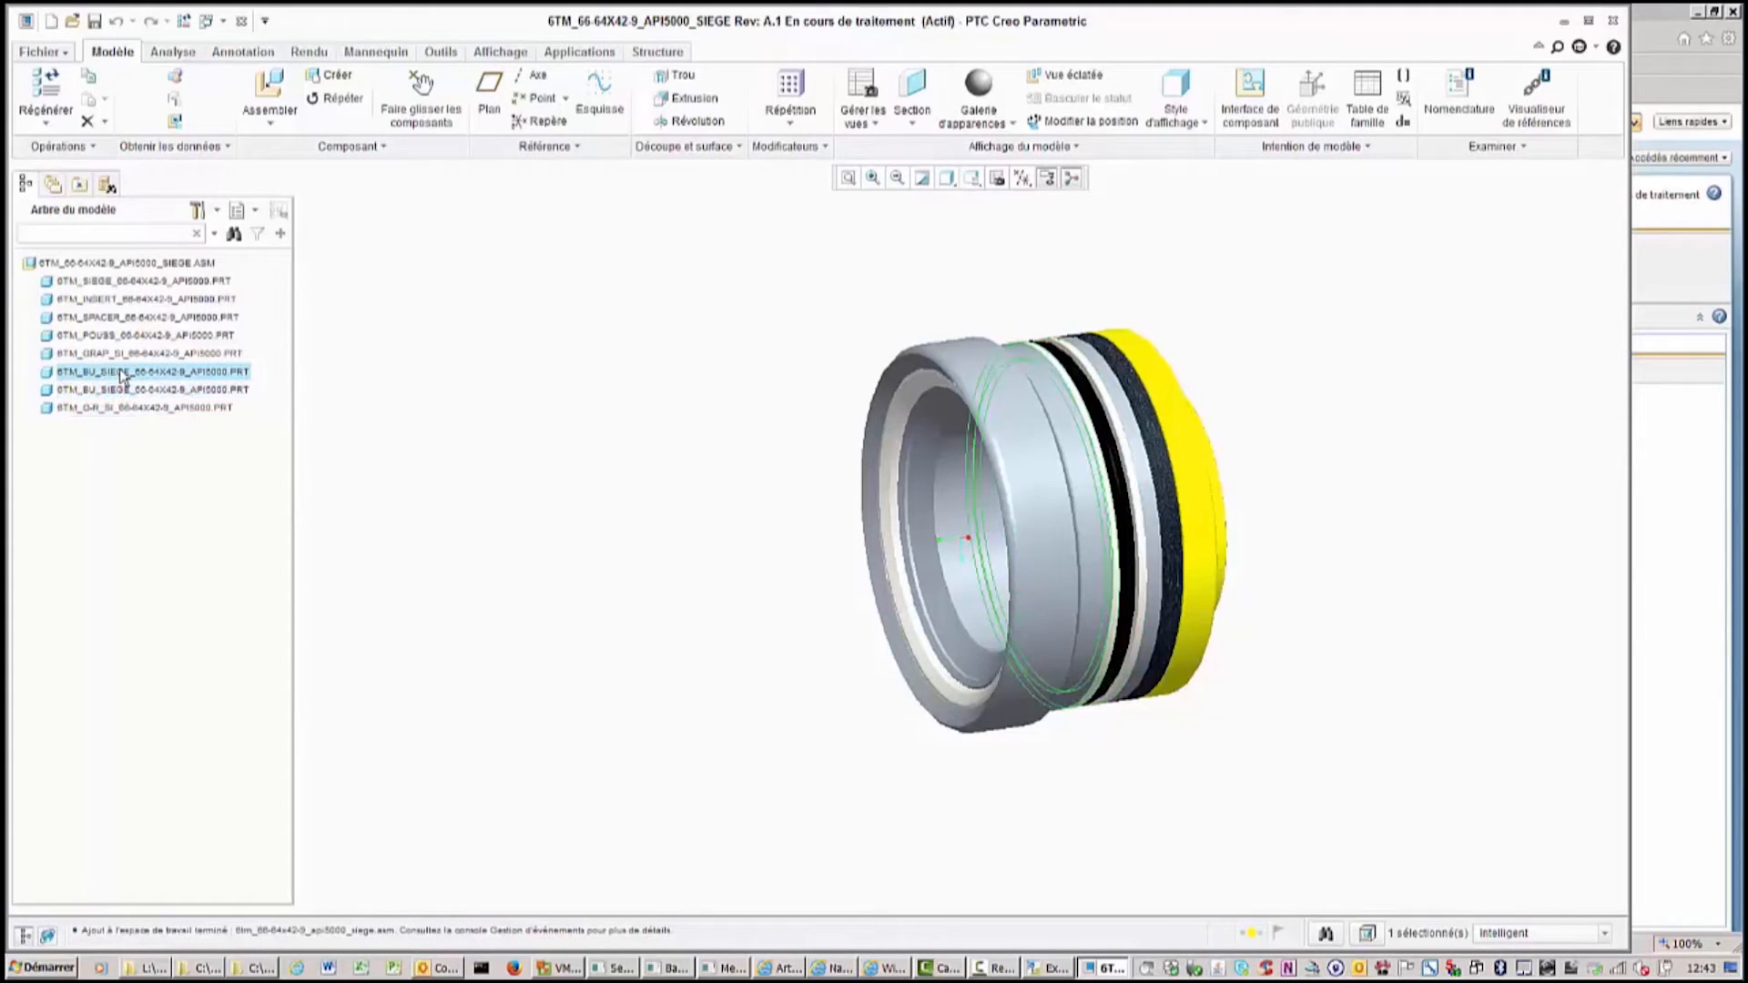
{"action": "left_click", "coordinate": [123, 355]}
{"action": "left_click", "coordinate": [125, 337]}
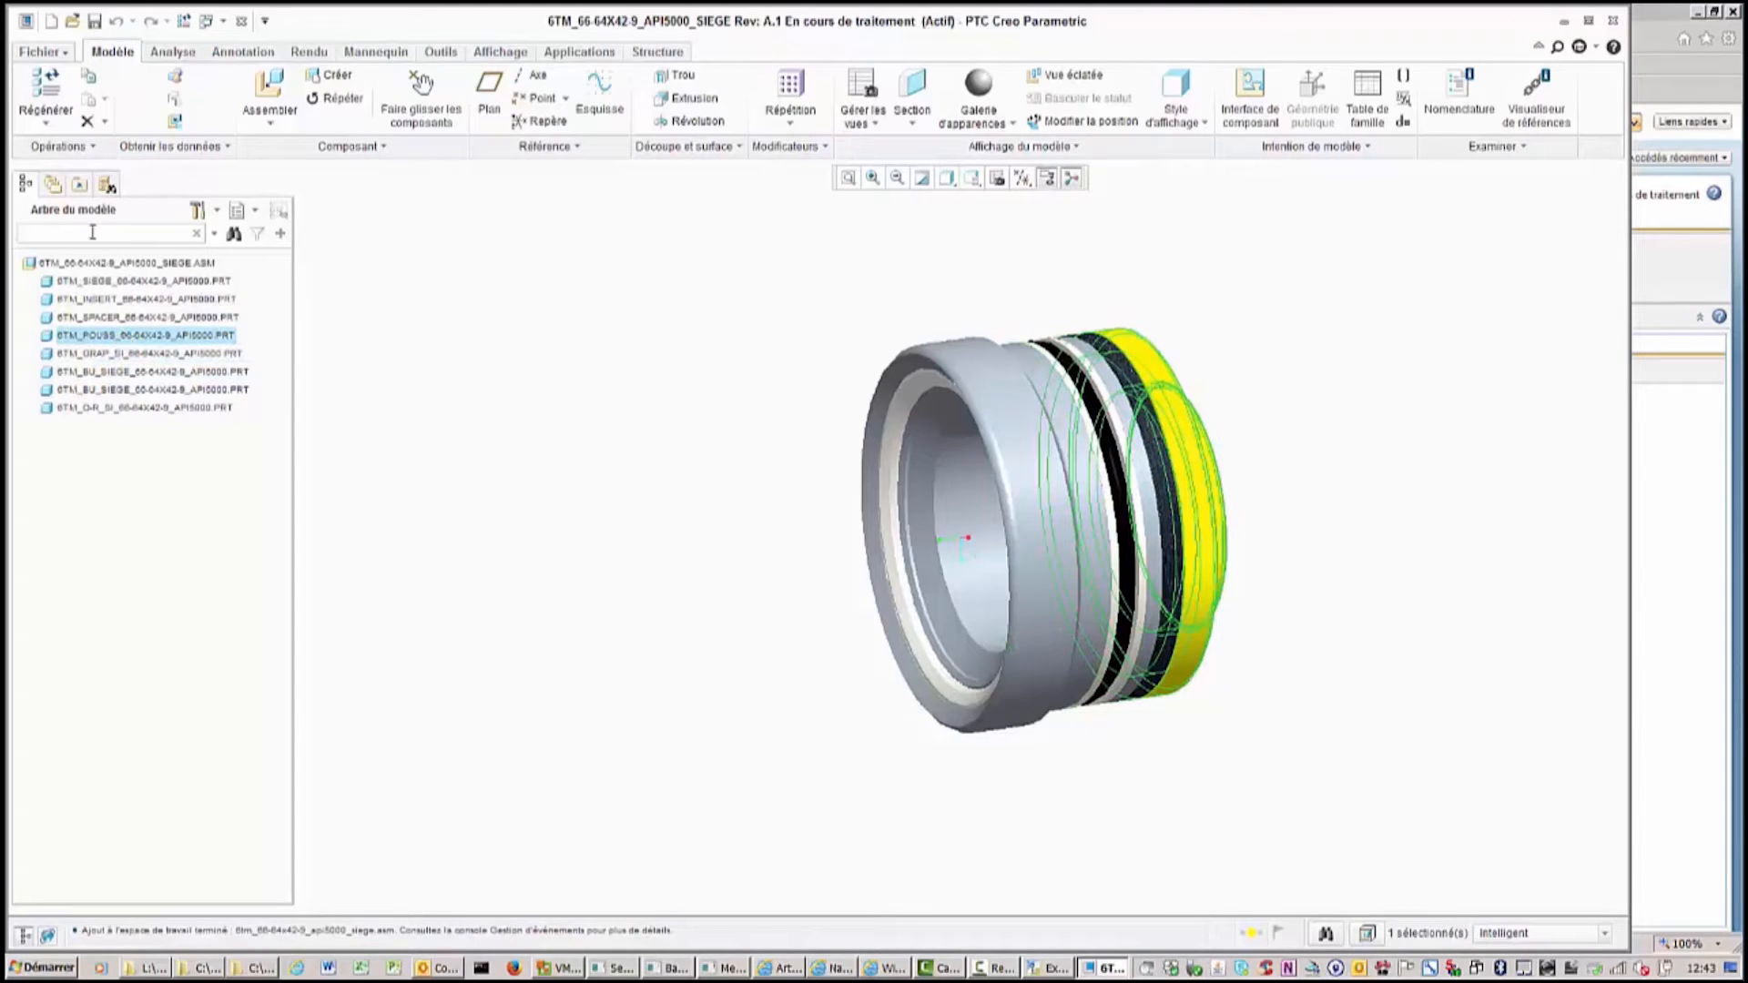
{"action": "left_click", "coordinate": [54, 185]}
{"action": "left_click", "coordinate": [82, 277]}
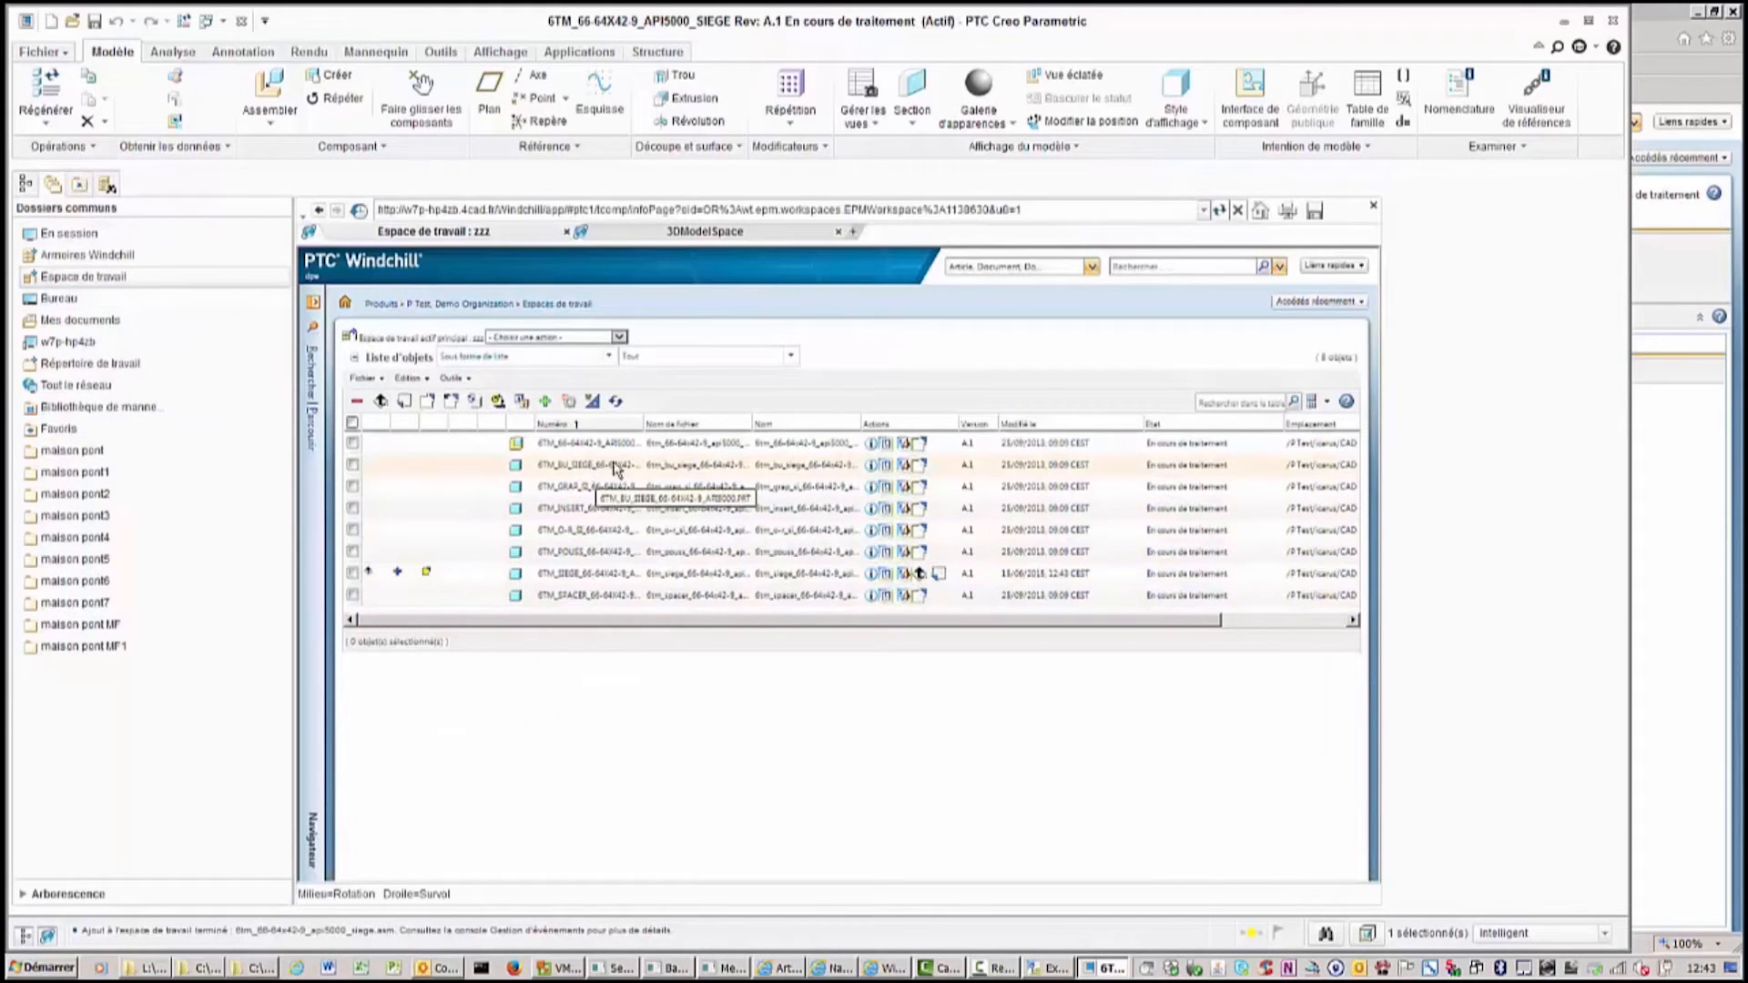
Select the 6TM_POUSS part in the workspace and start a Changer de version revise.
{"action": "left_click", "coordinate": [594, 557]}
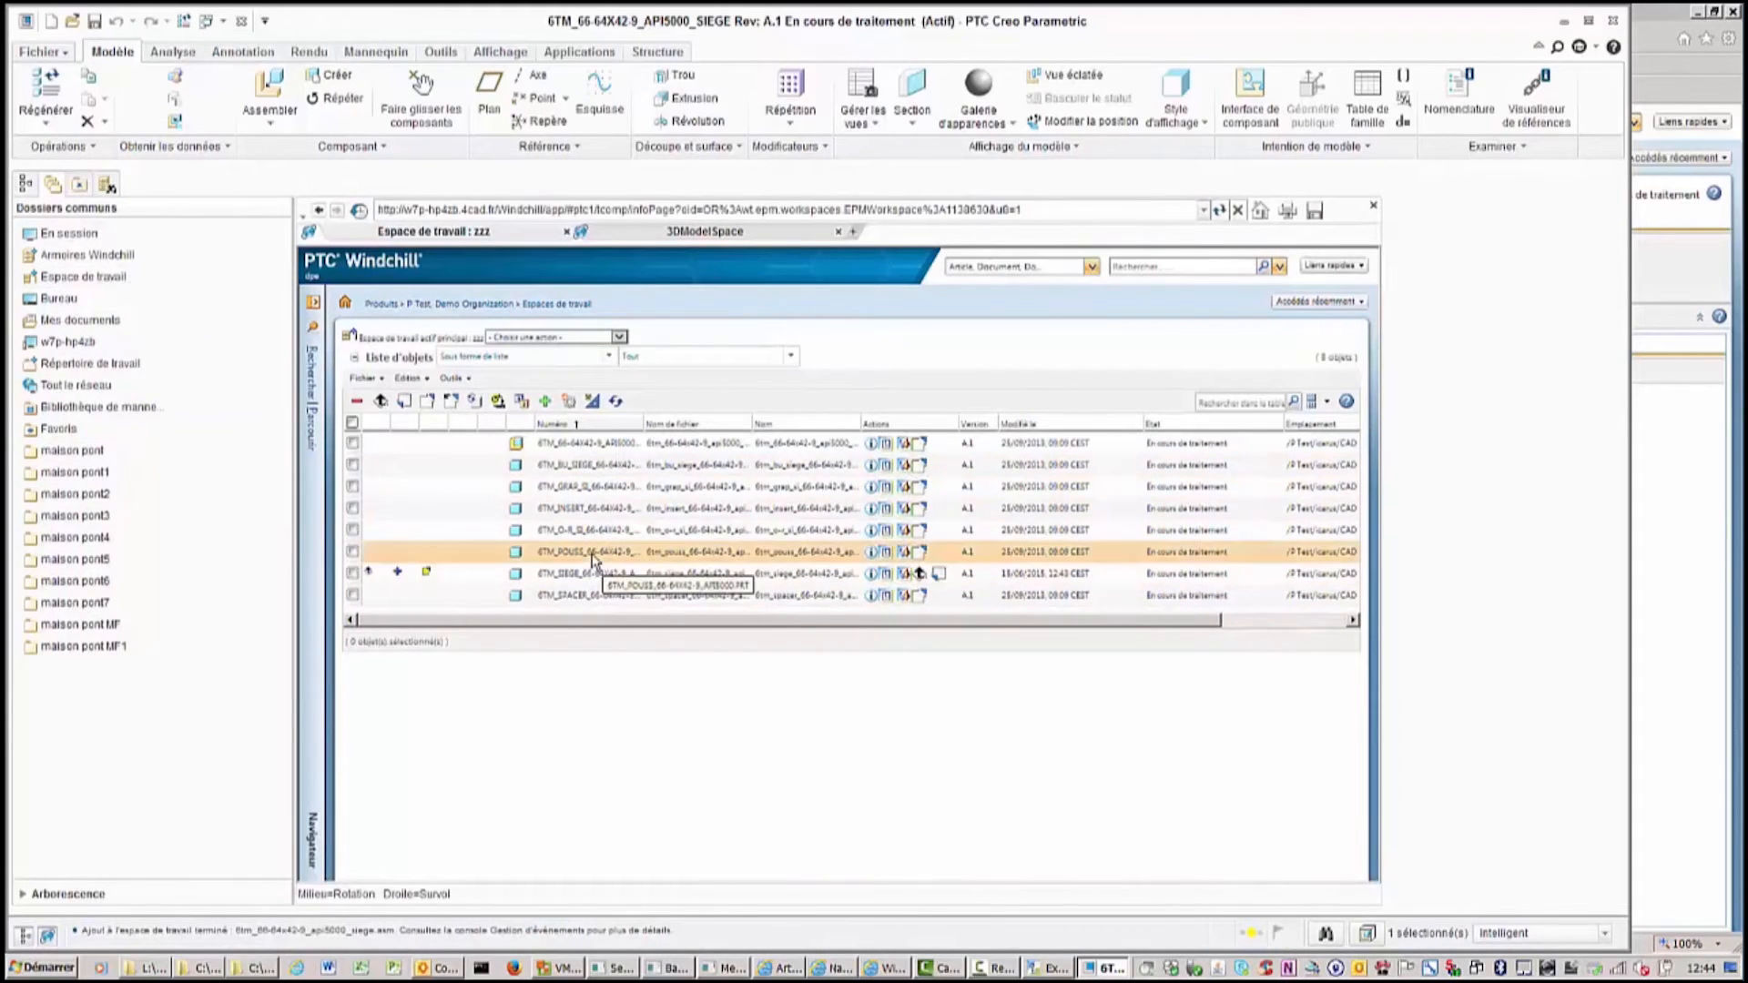
{"action": "left_click", "coordinate": [353, 552]}
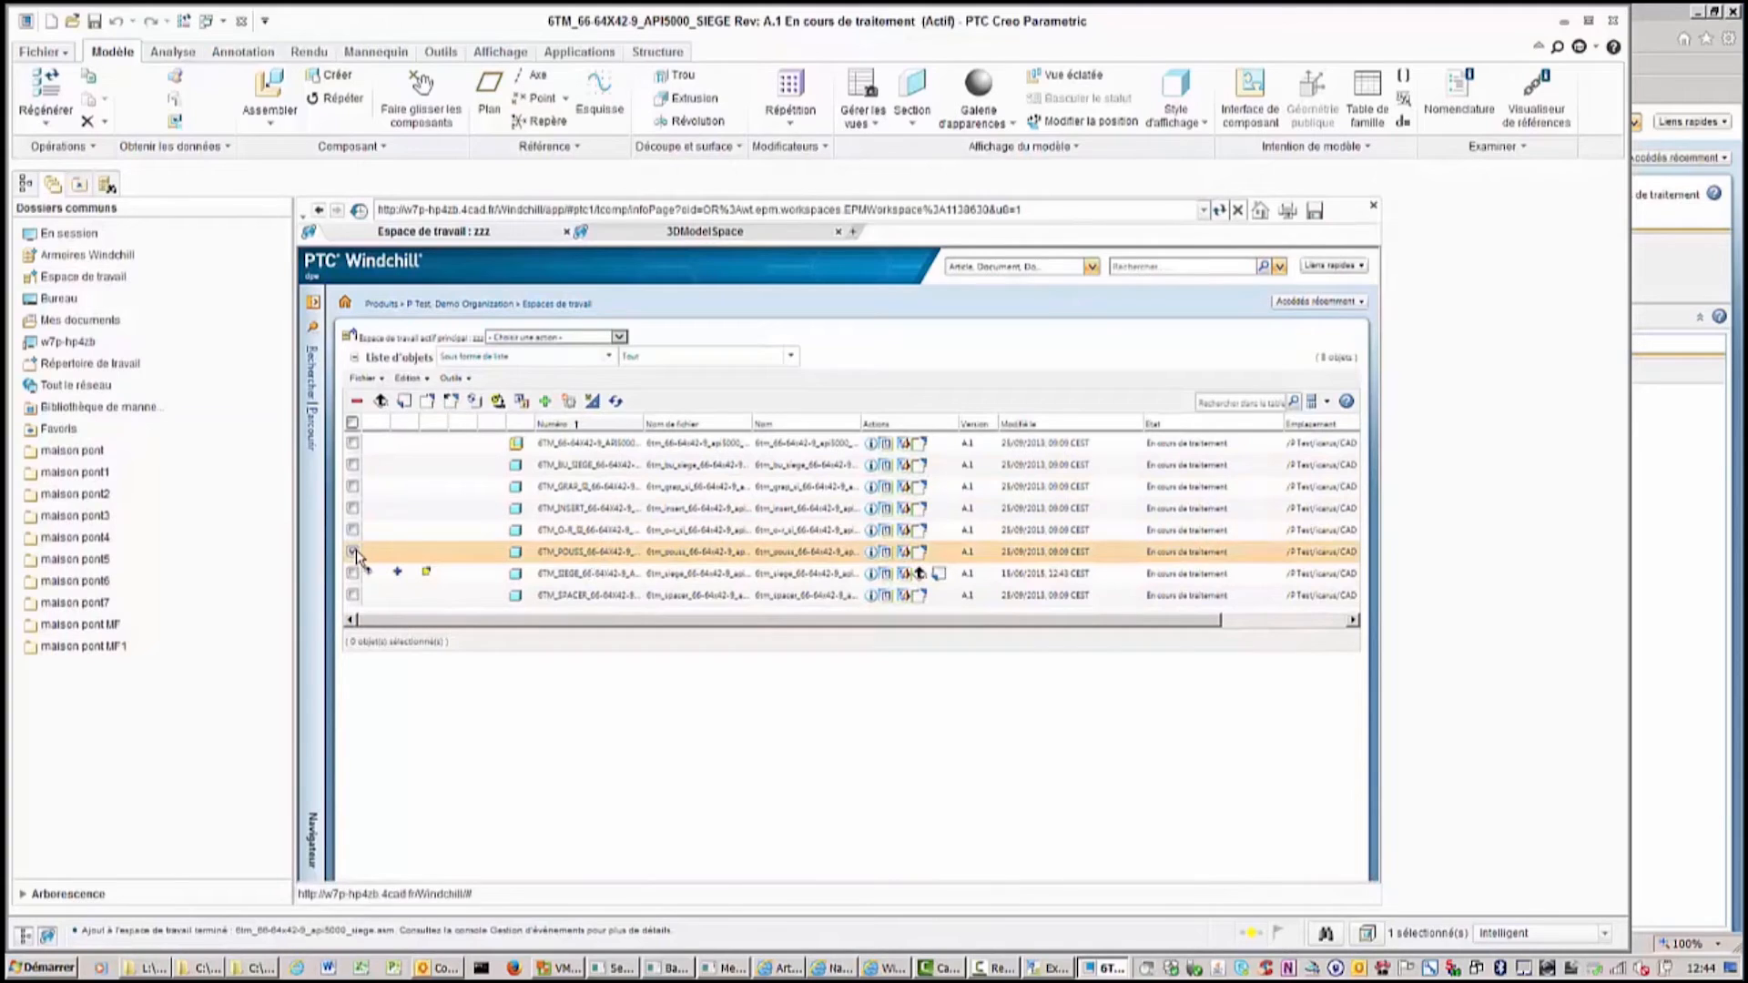
{"action": "left_click", "coordinate": [521, 404]}
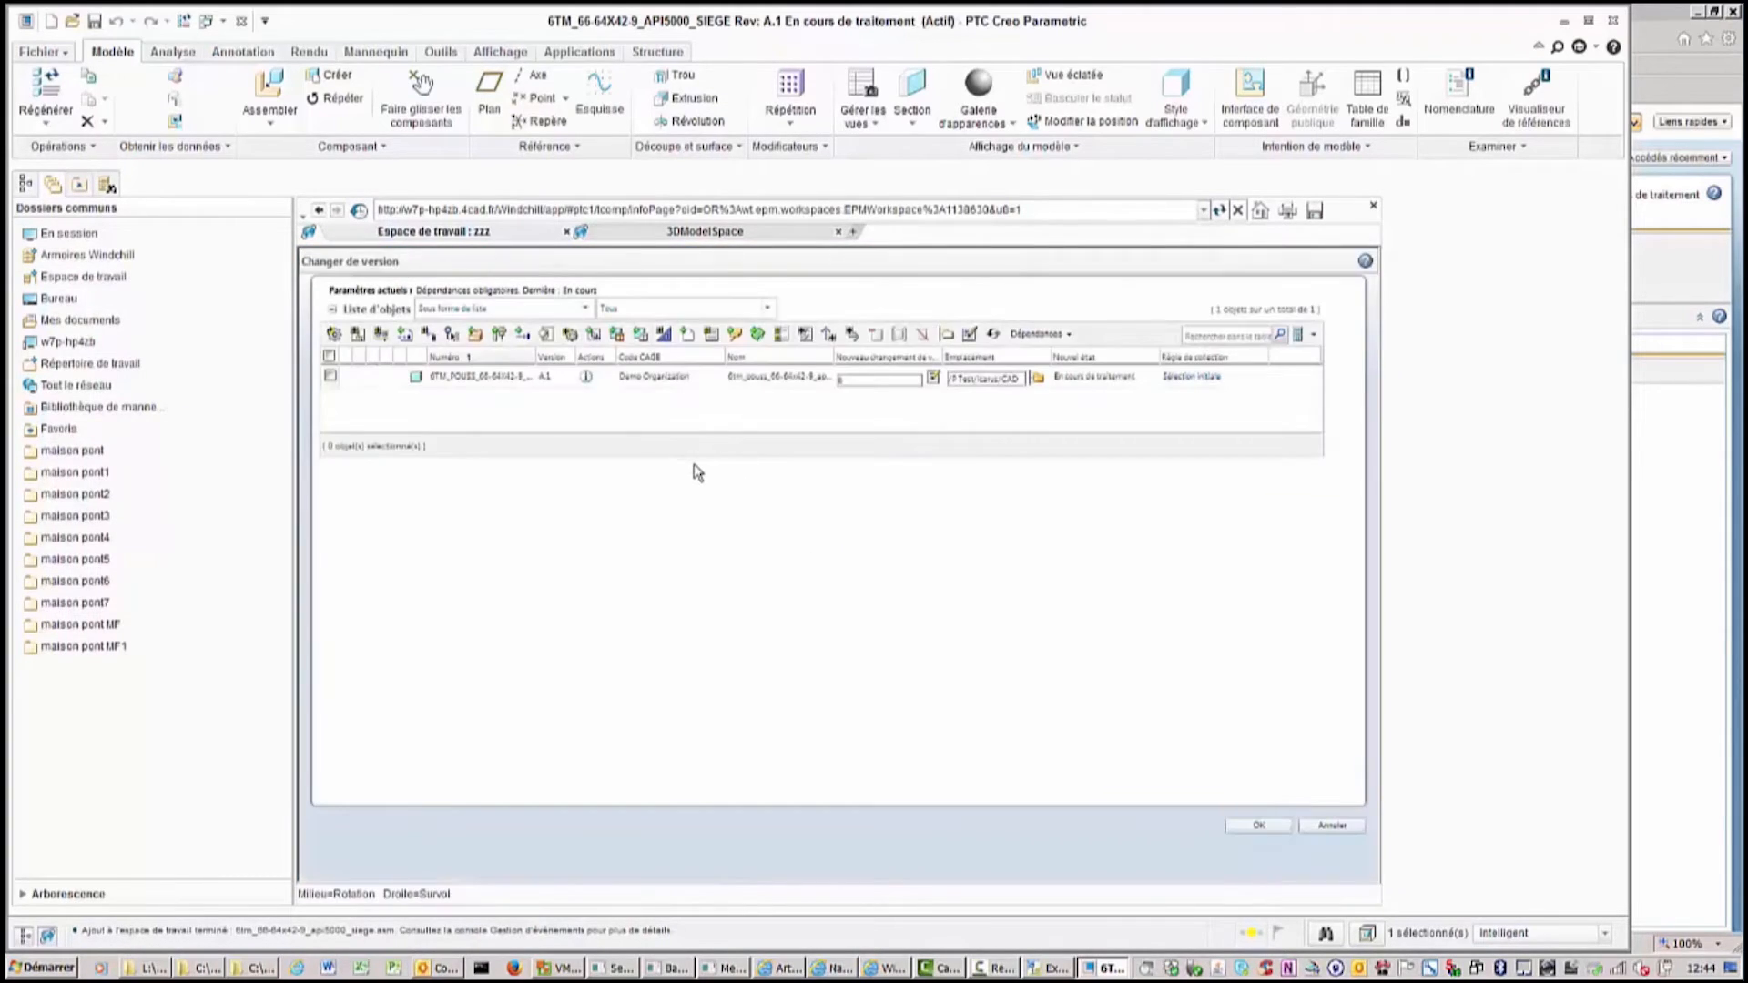
Revise the 6TM_POUSS part together with its associated part and drawing, setting dependencies to none, and confirm.
{"action": "left_click", "coordinate": [330, 377]}
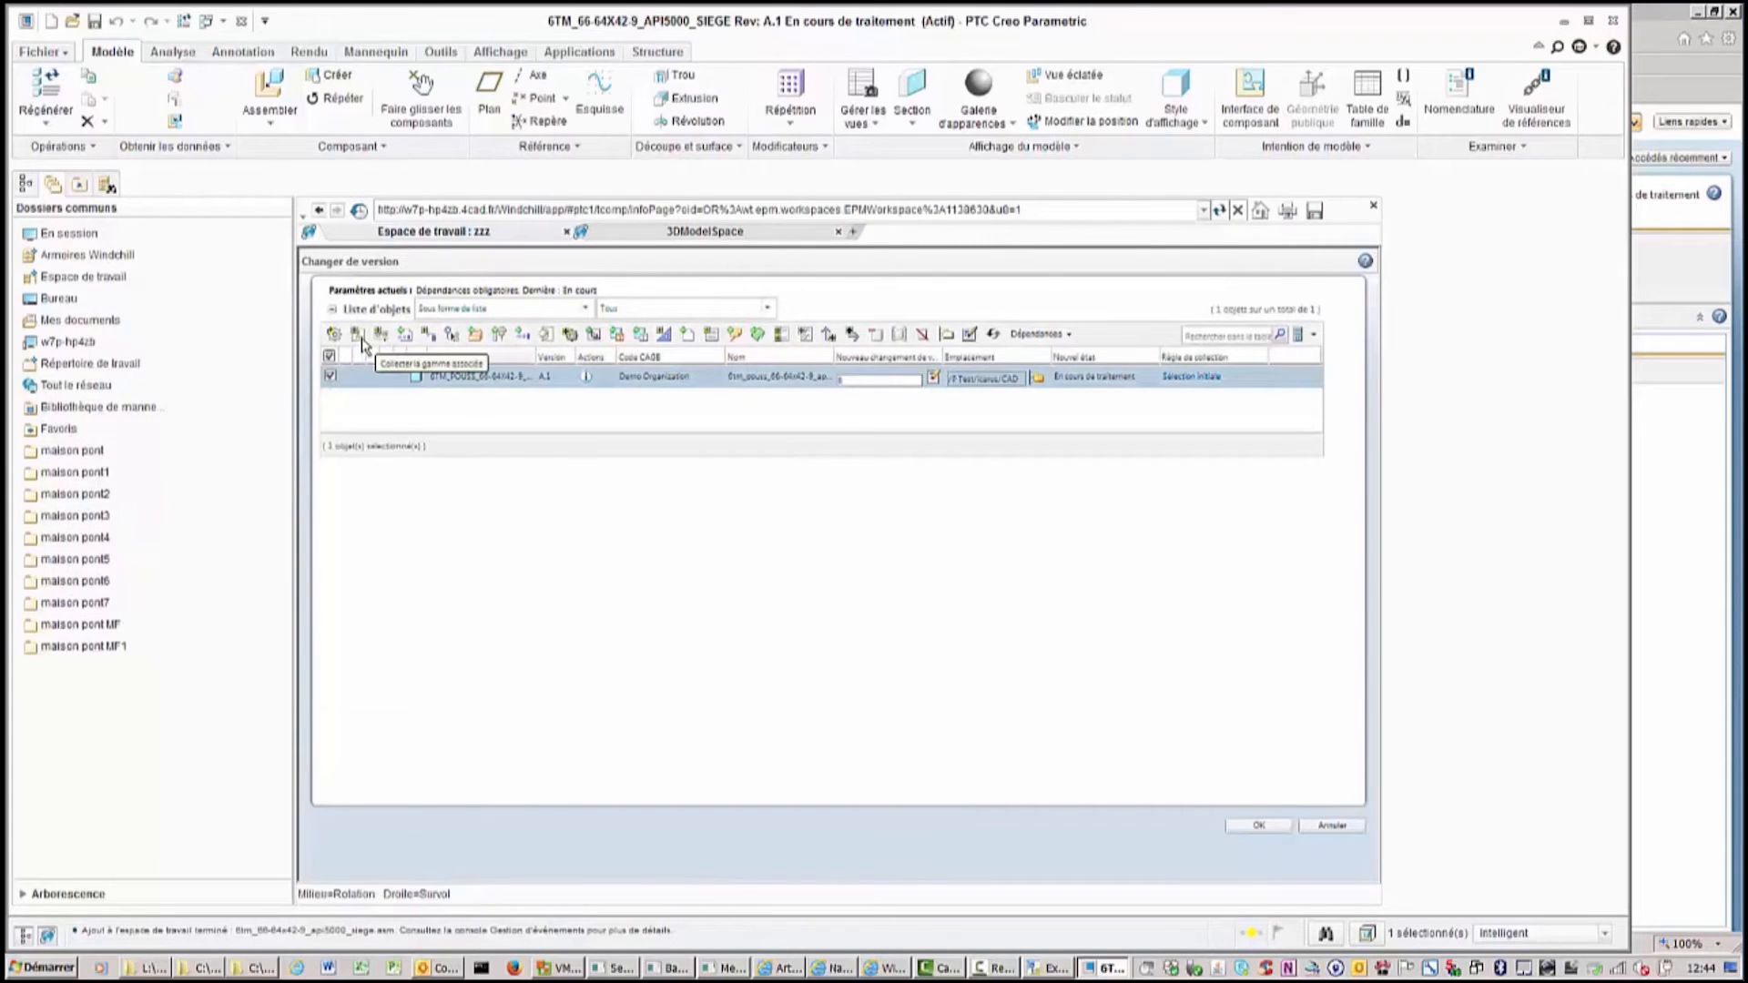
{"action": "left_click", "coordinate": [570, 336]}
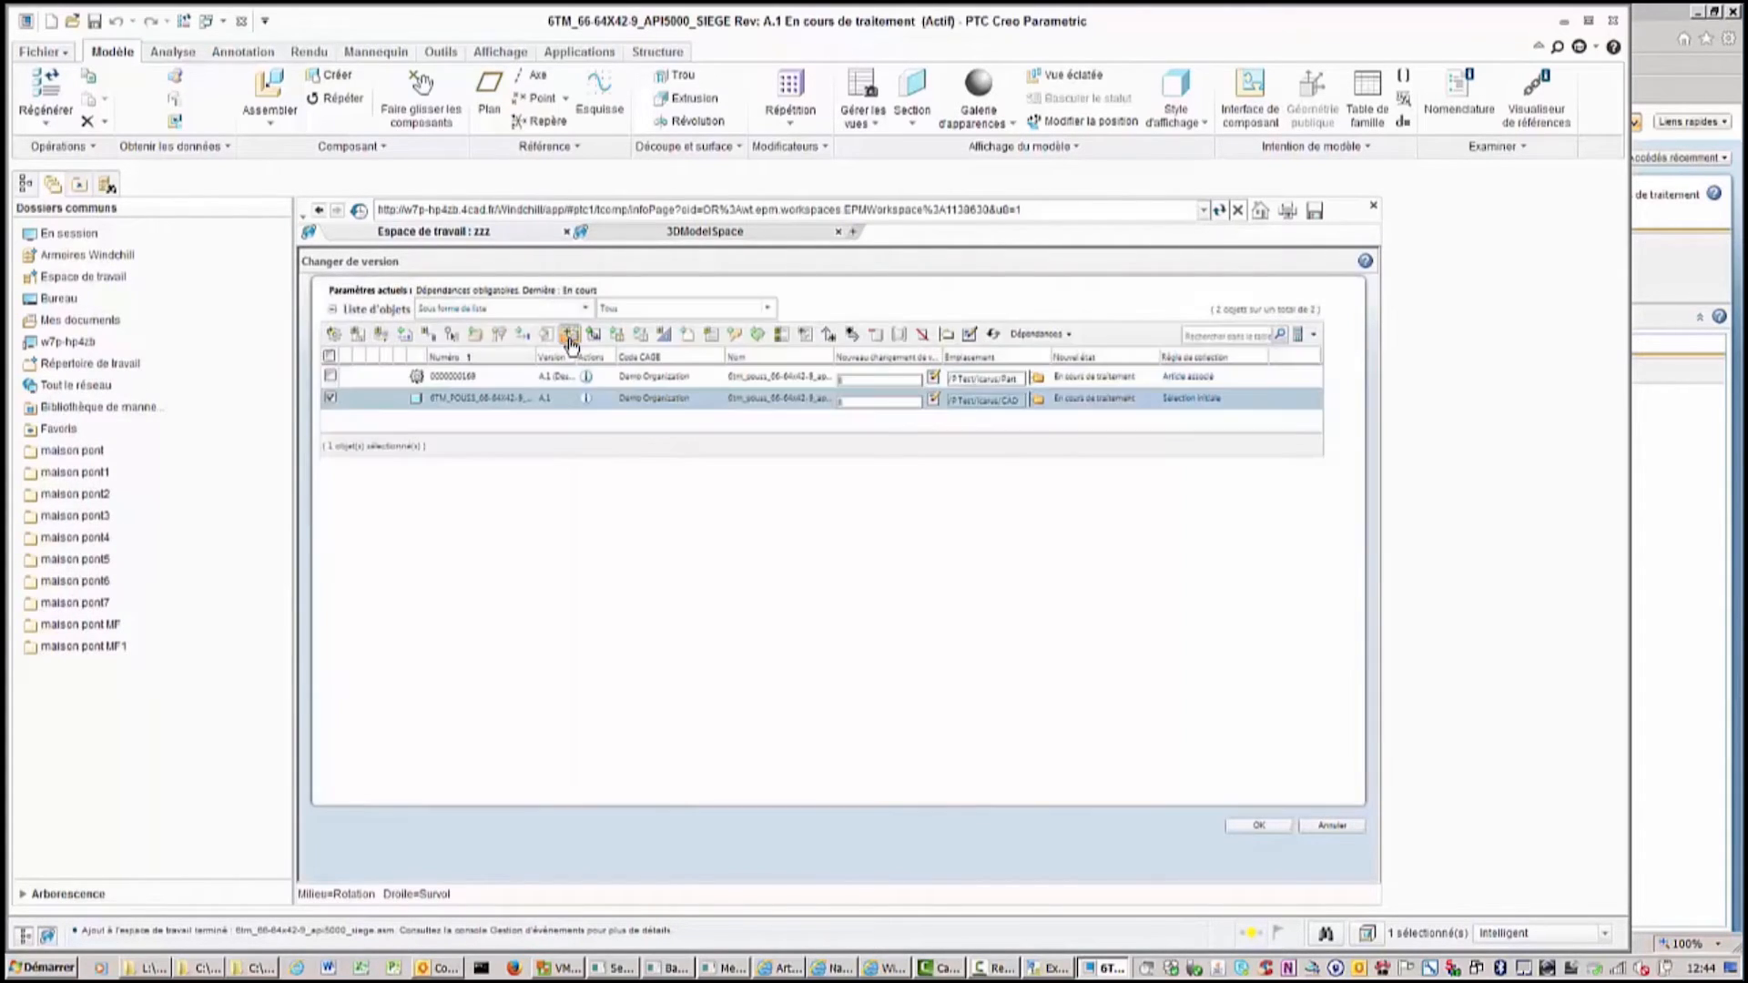
{"action": "left_click", "coordinate": [594, 336]}
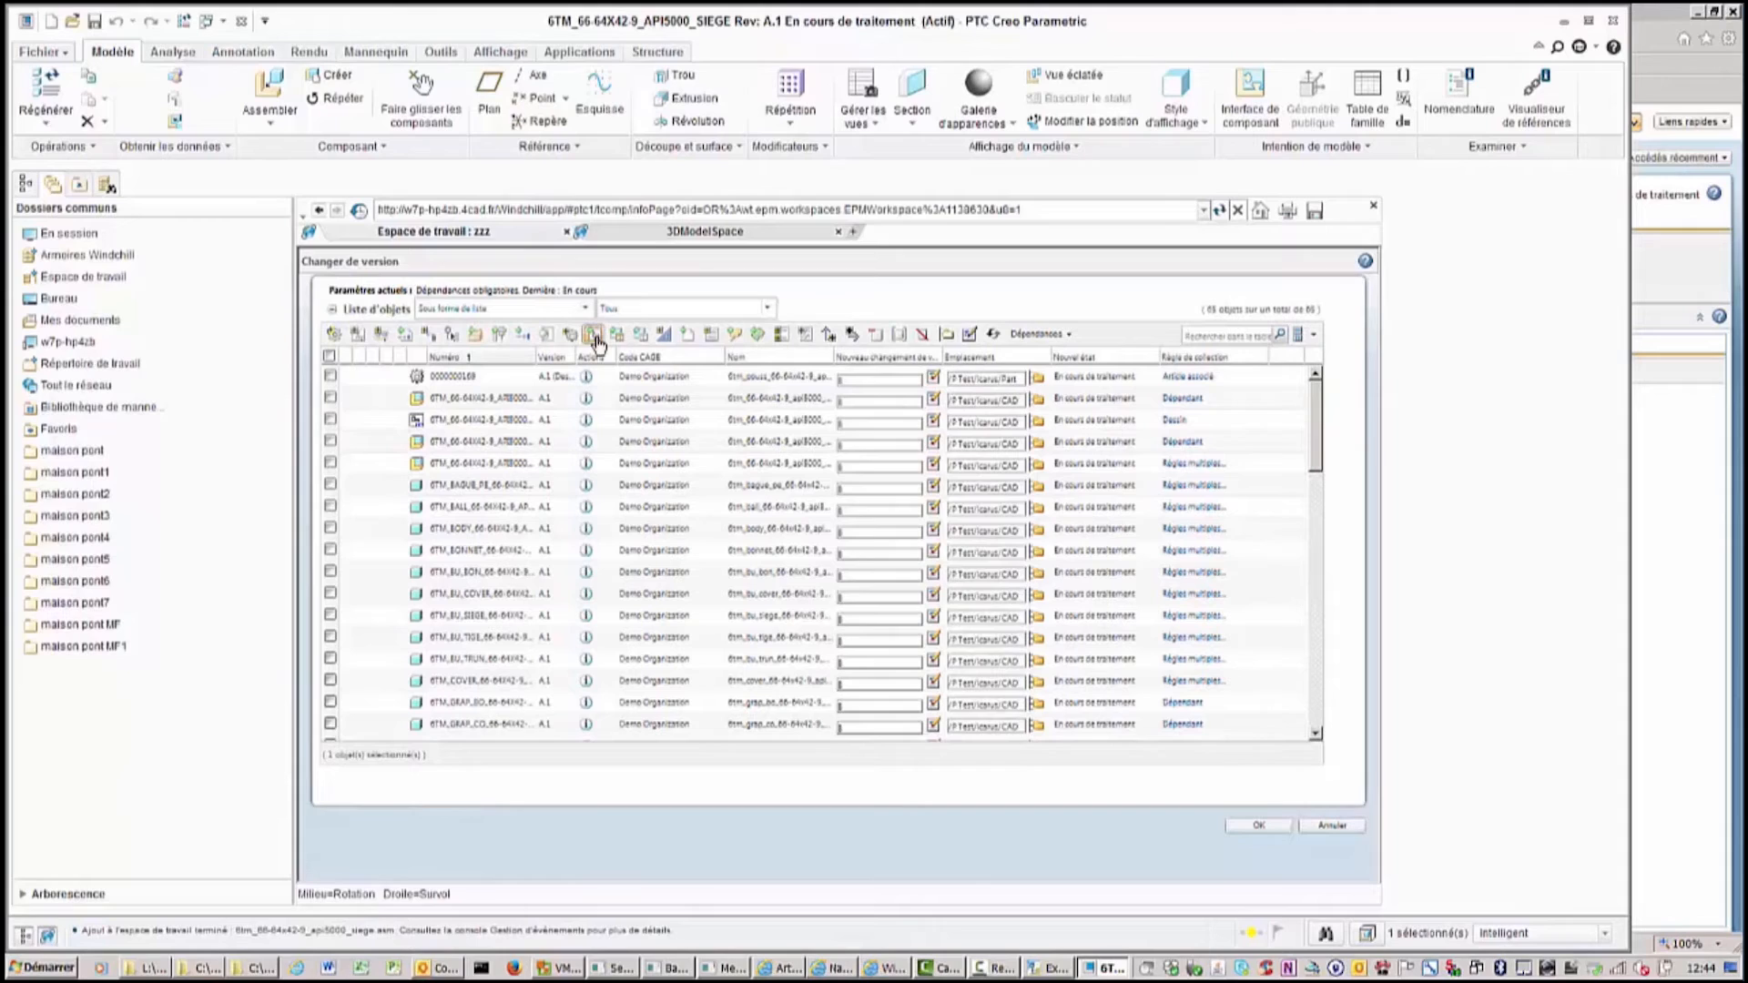
{"action": "left_click", "coordinate": [1038, 335]}
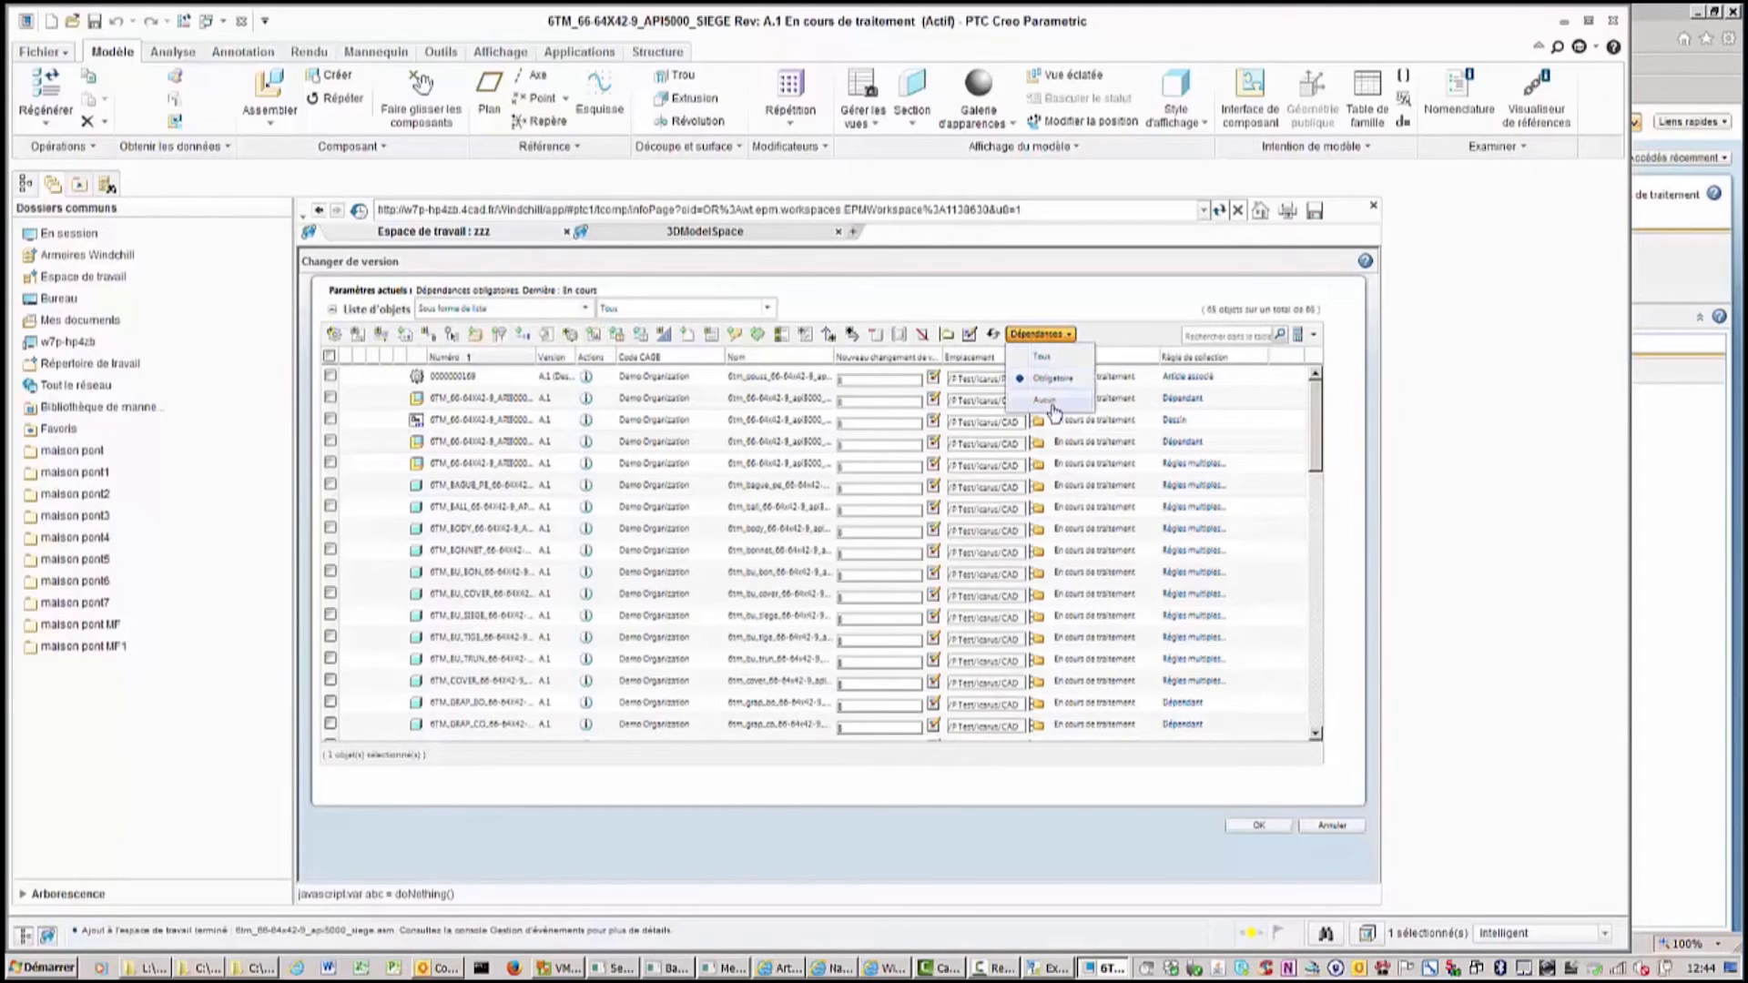
{"action": "left_click", "coordinate": [1052, 403]}
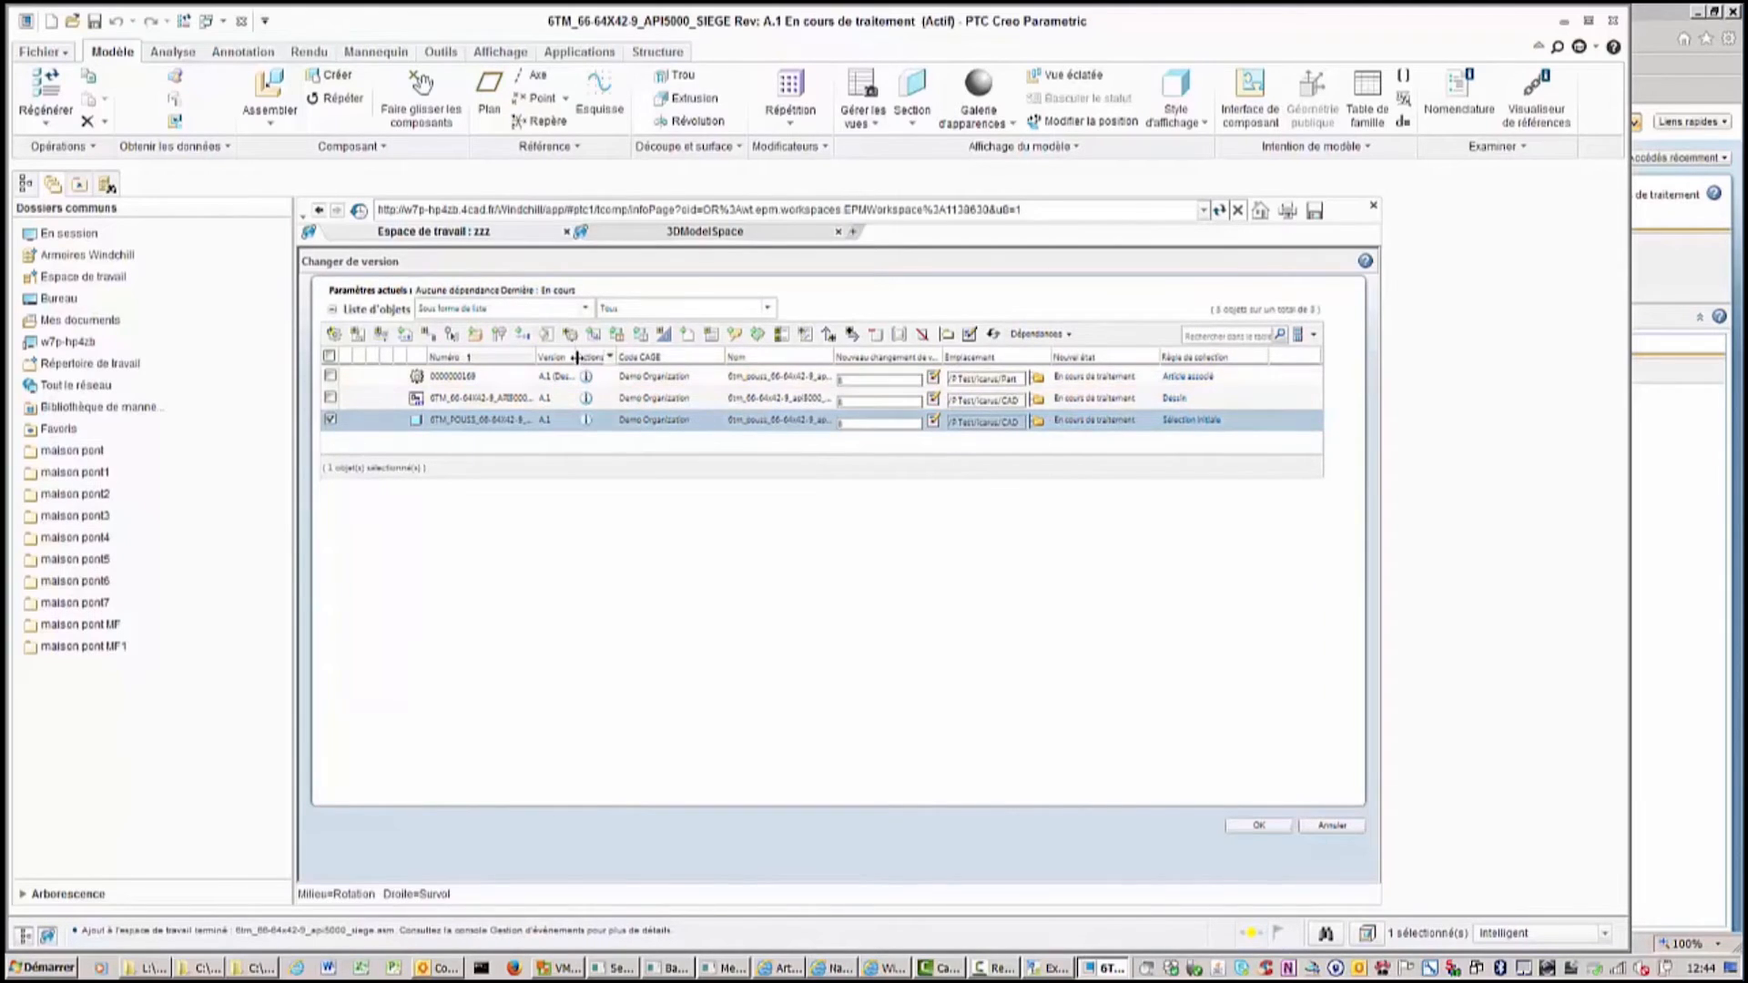
{"action": "left_click_drag", "start_coordinate": [580, 357], "coordinate": [613, 357]}
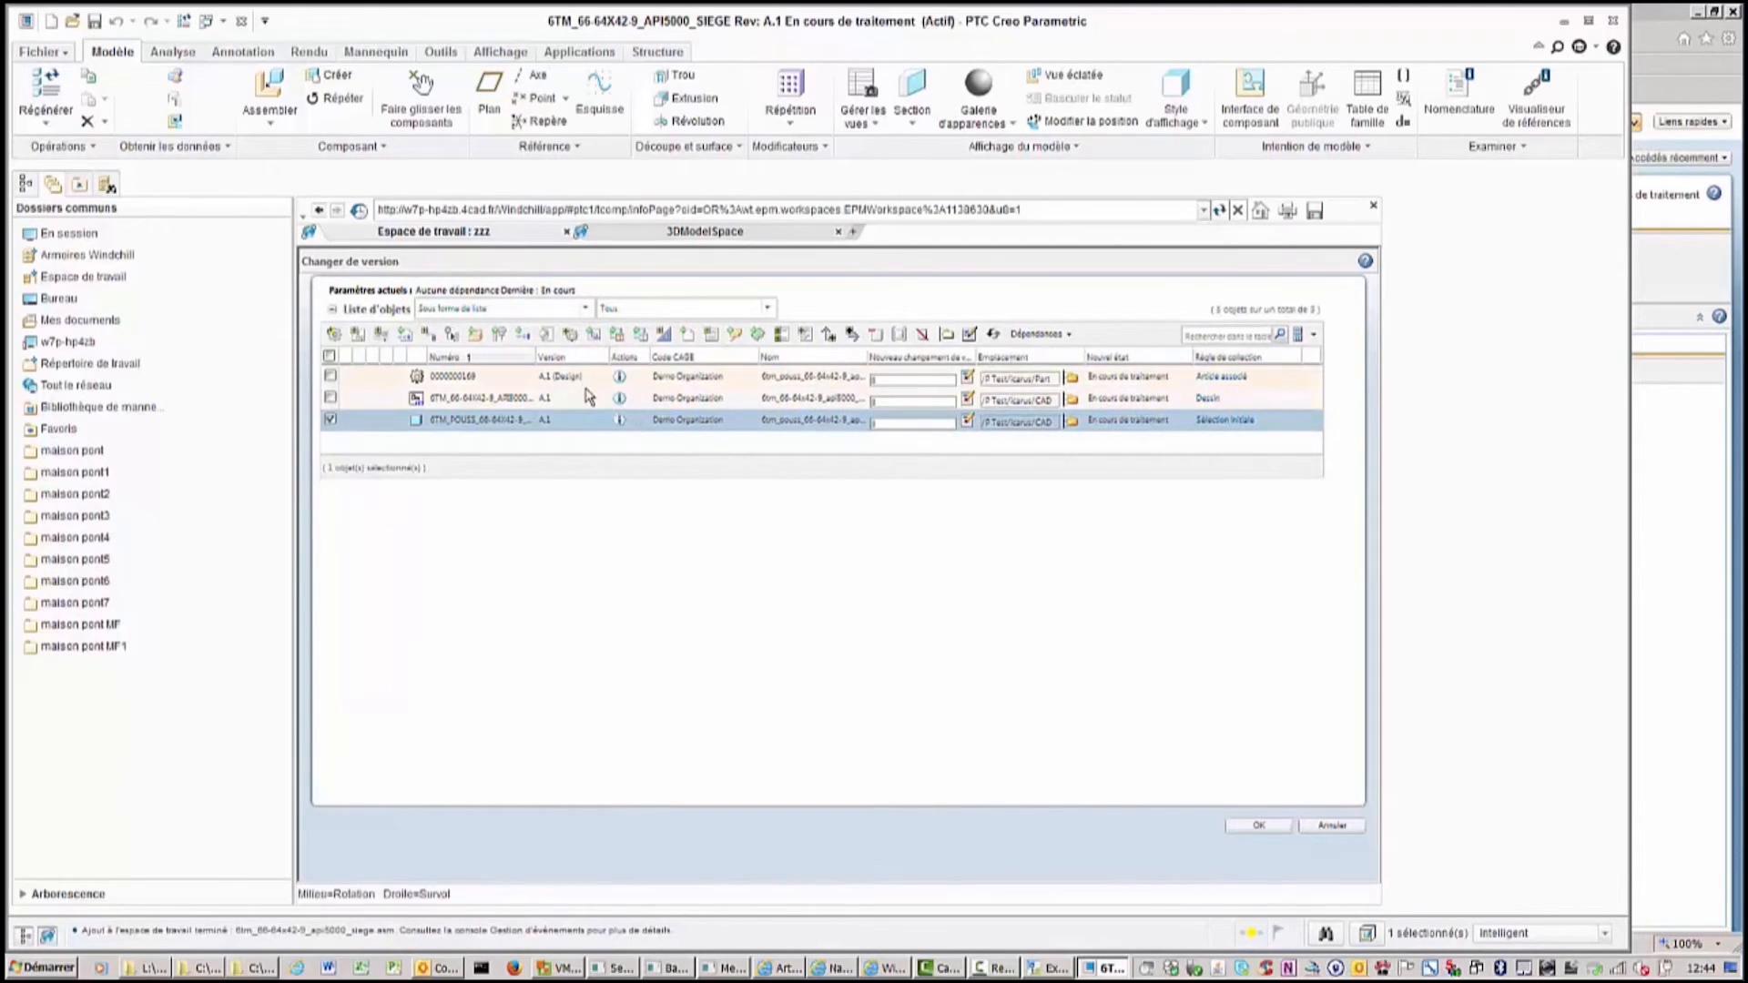
{"action": "left_click", "coordinate": [1259, 825]}
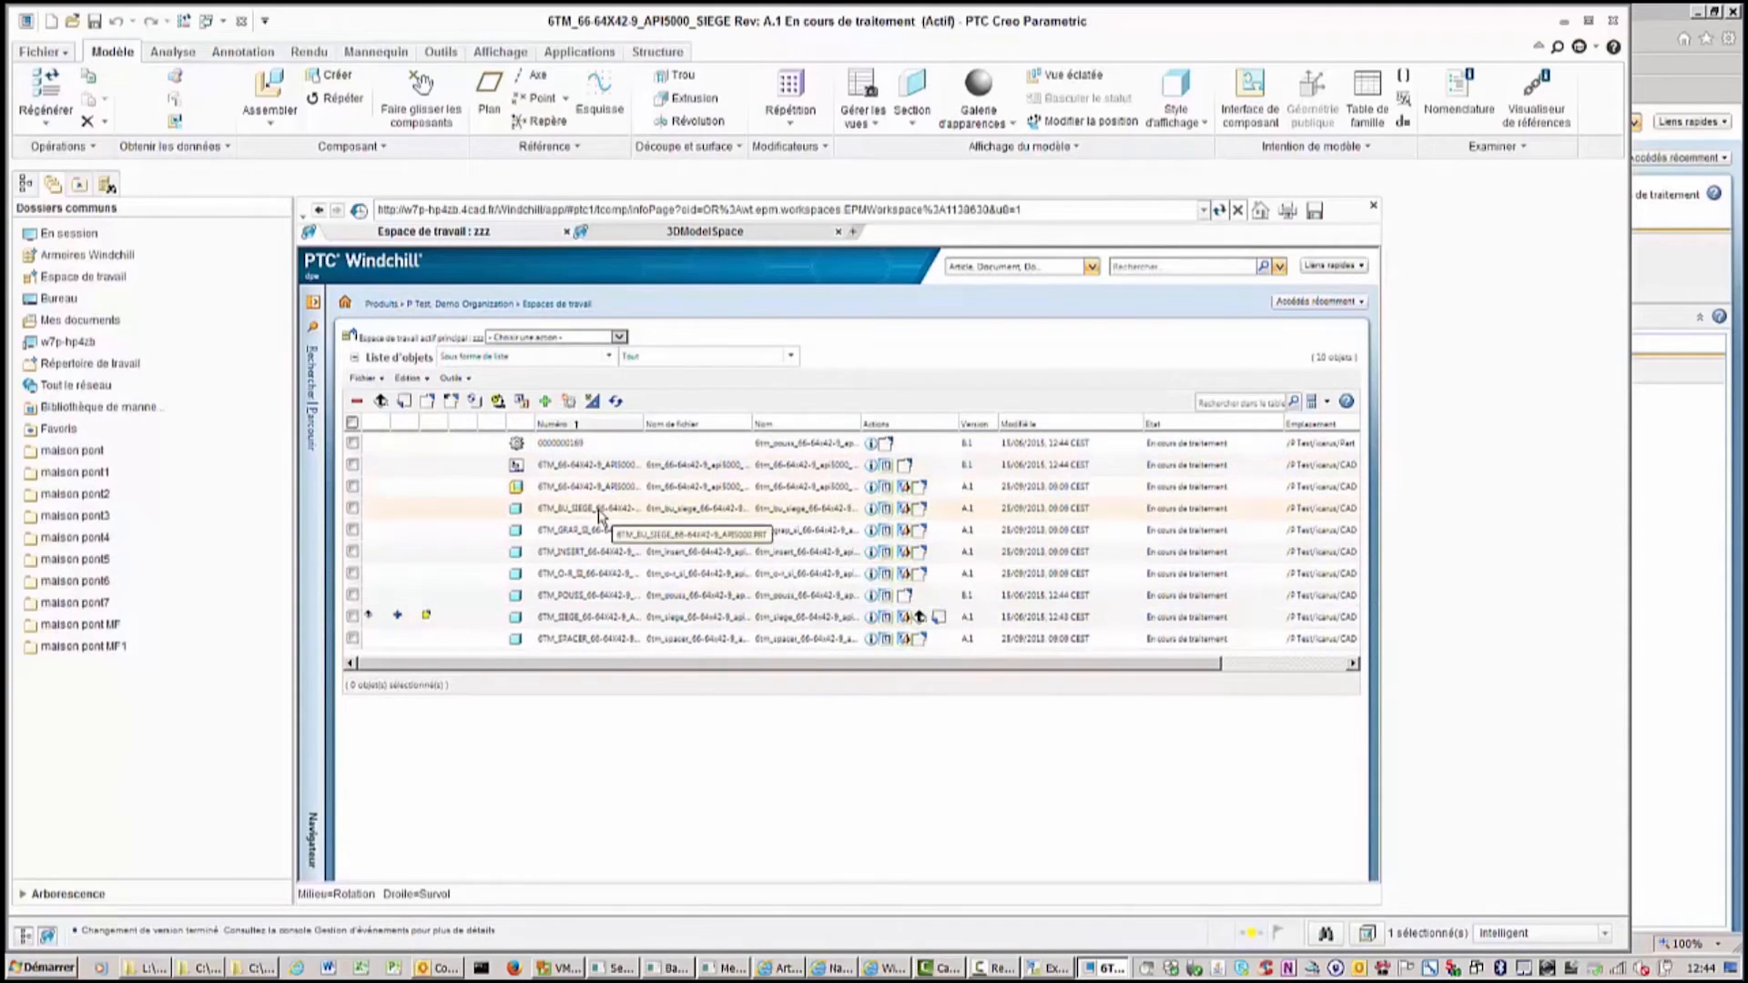
Show the model tree, then update the 6TM_66-64X42-9_API5000_SIEGE assembly from the workspace.
{"action": "left_click", "coordinate": [77, 235]}
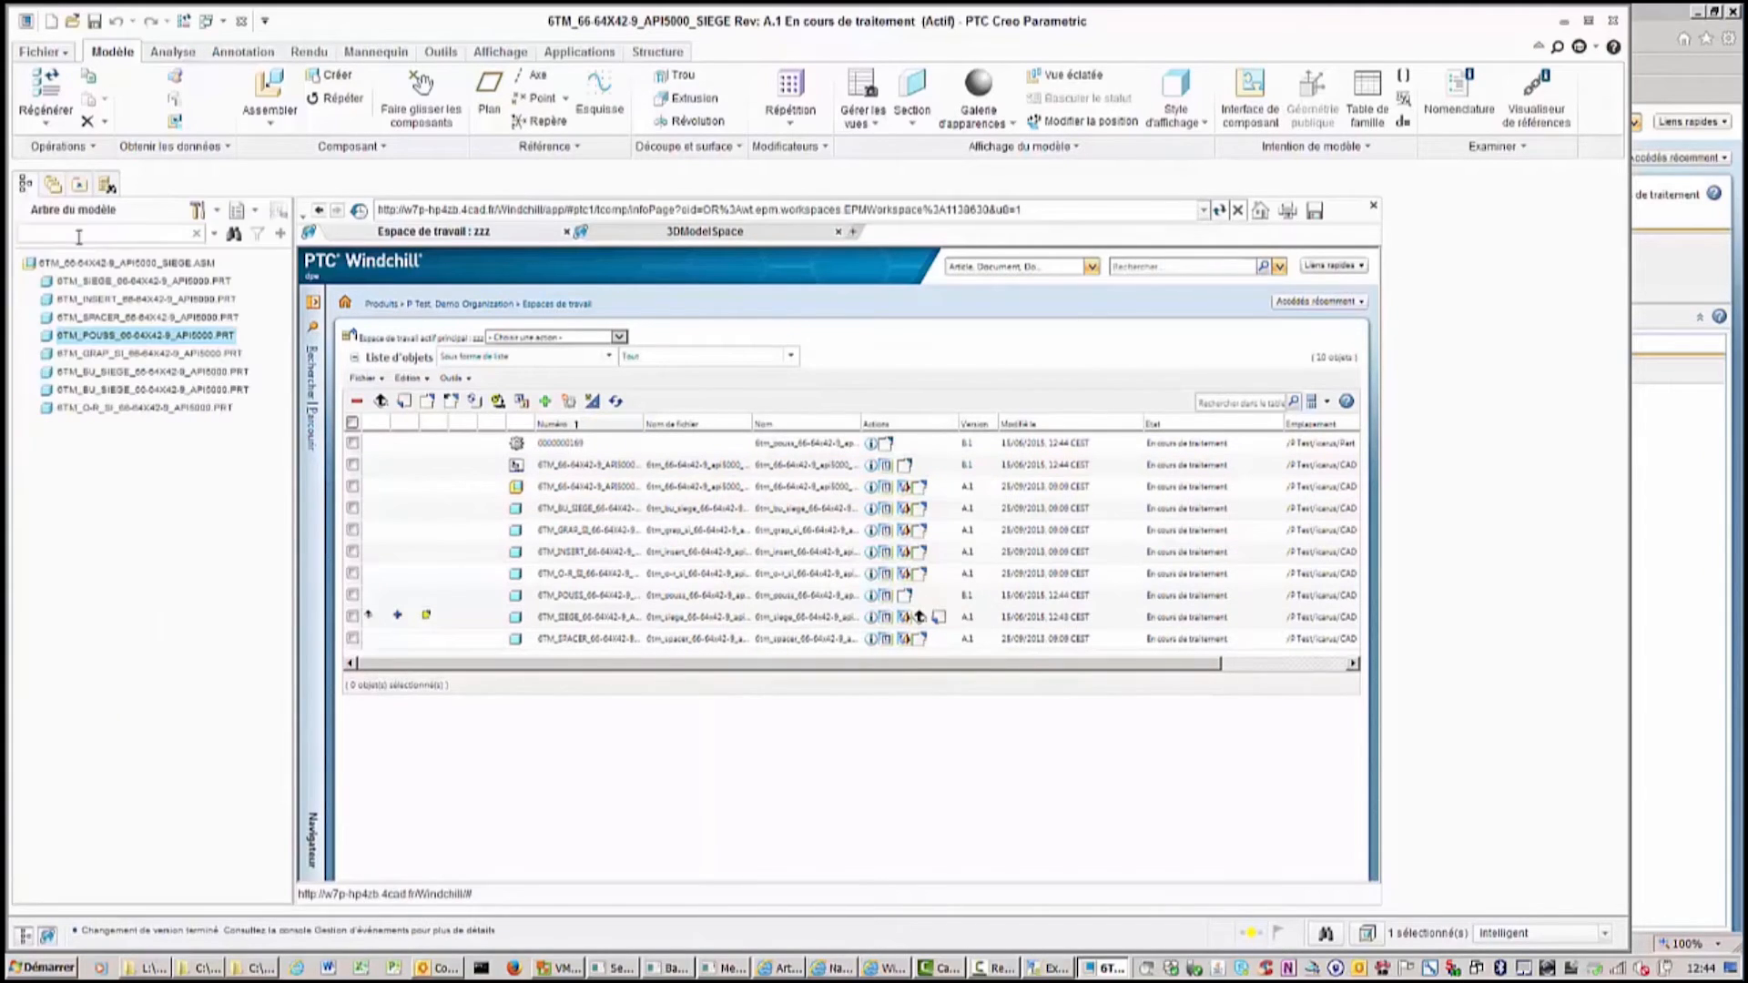
{"action": "left_click", "coordinate": [139, 263]}
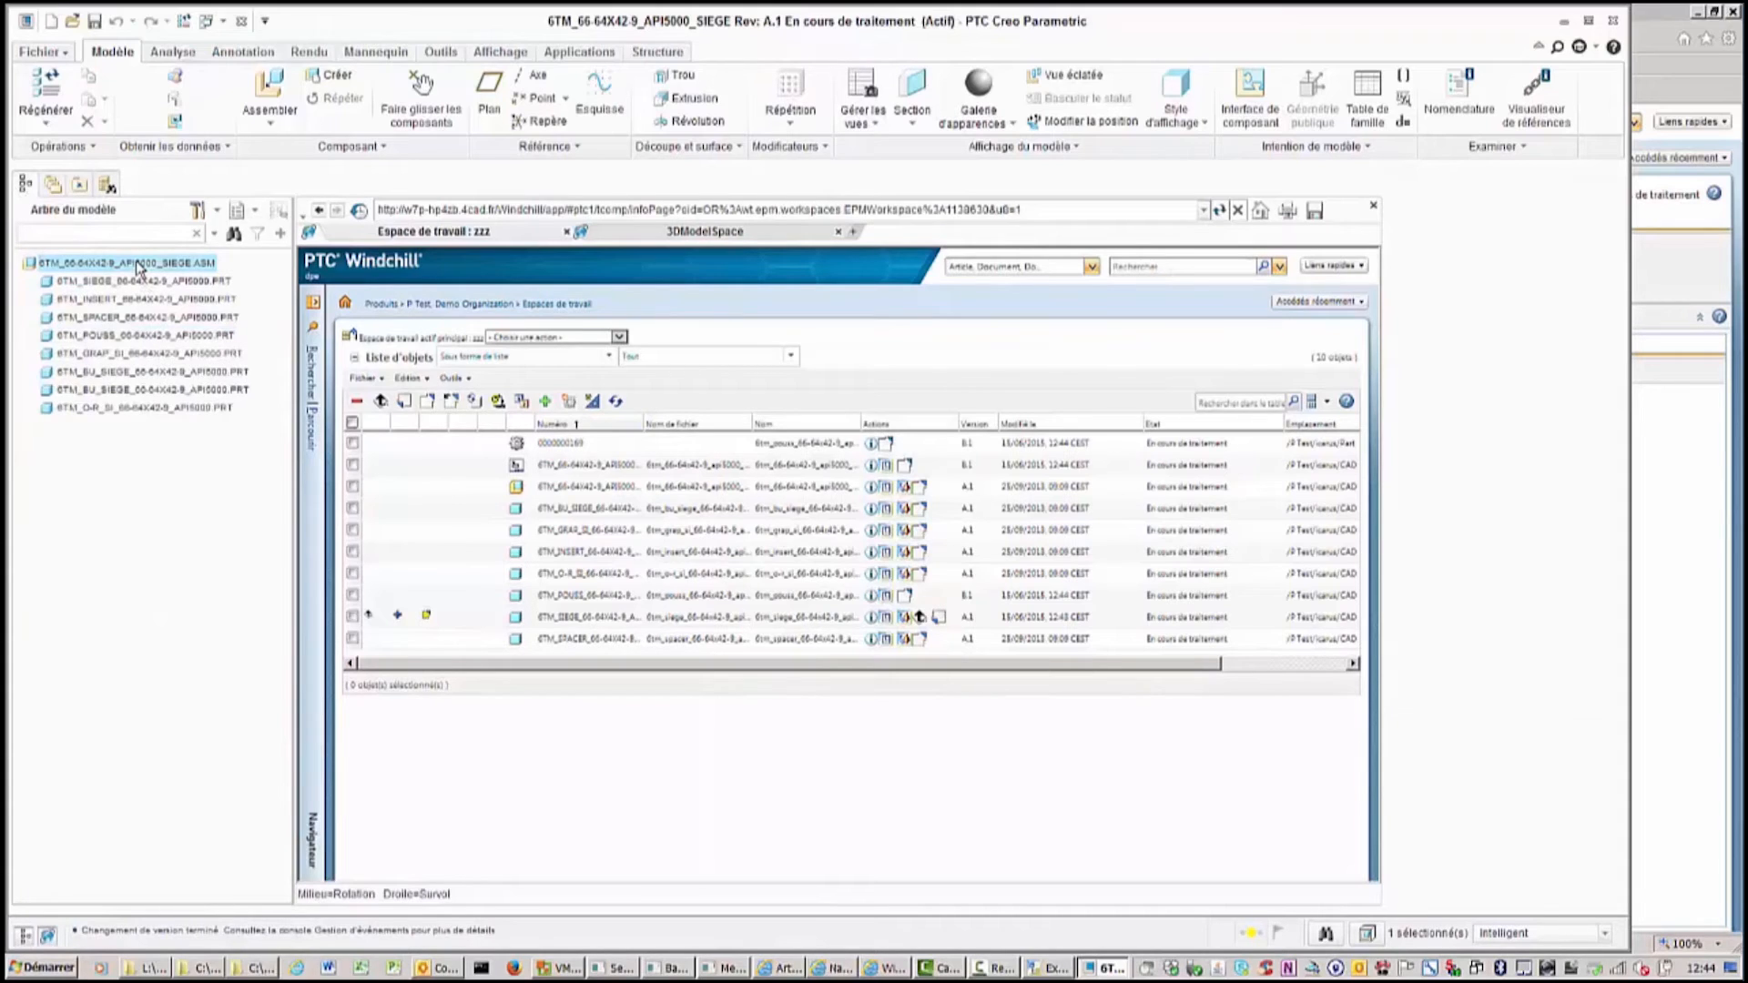
{"action": "right_click", "coordinate": [138, 264]}
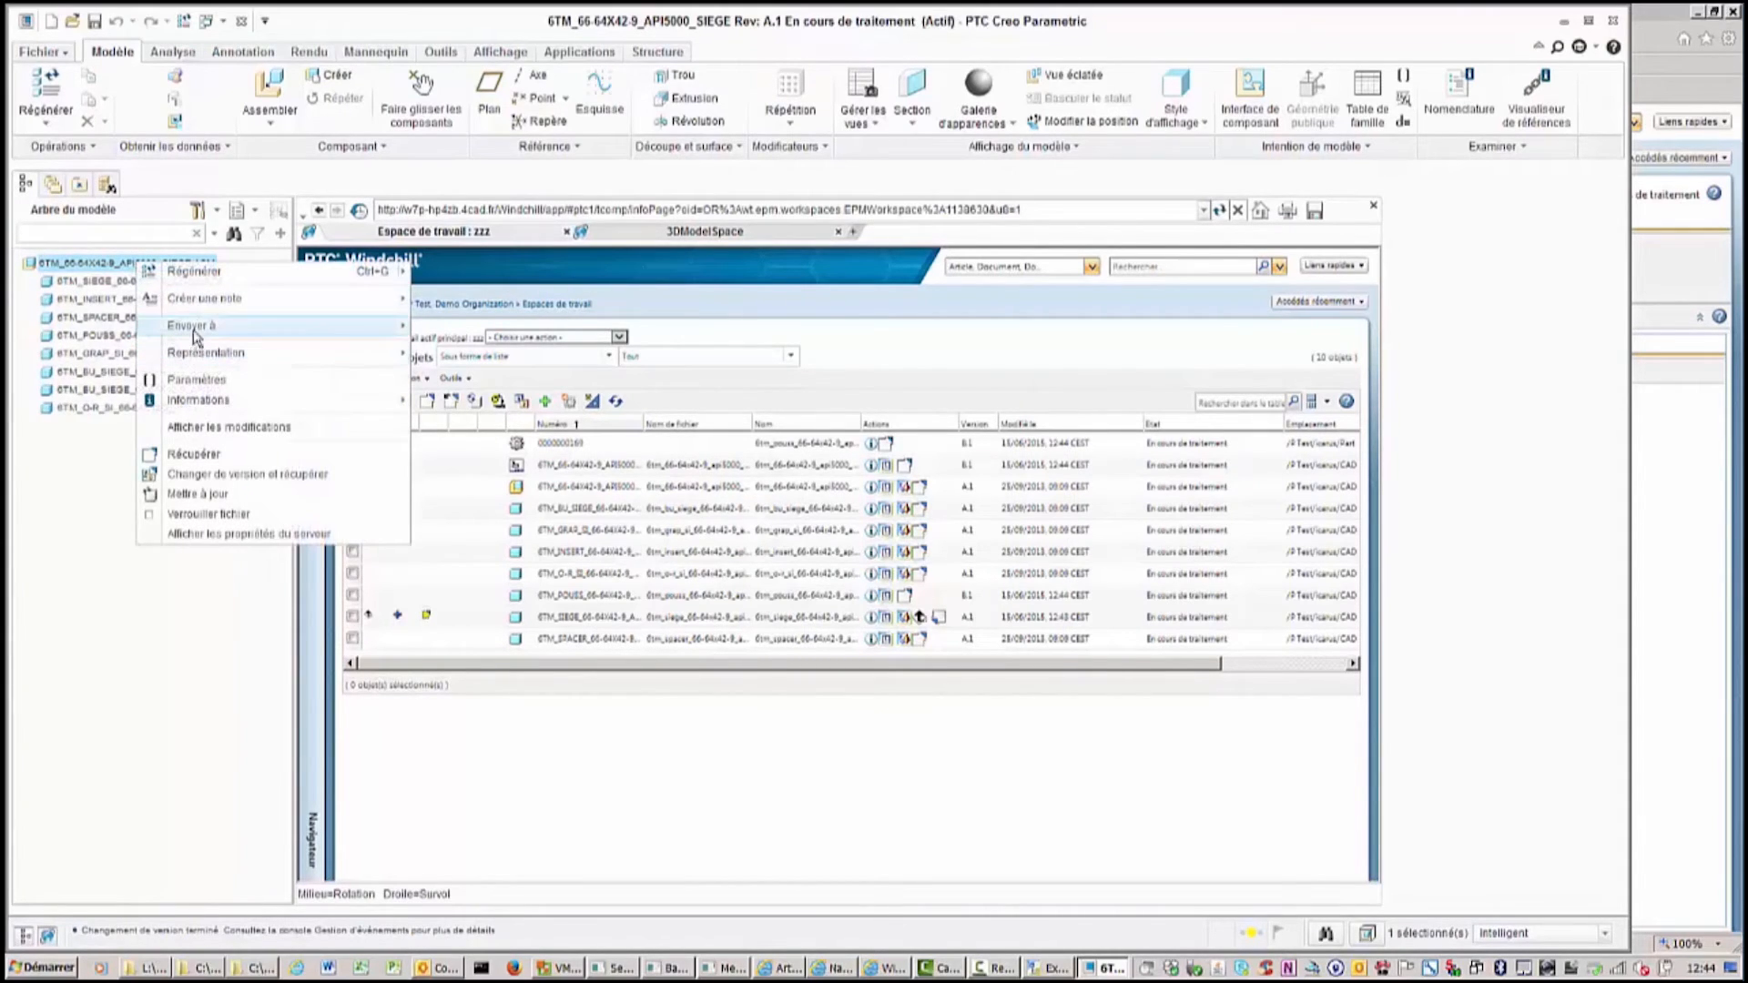
{"action": "mouse_move", "coordinate": [197, 326]}
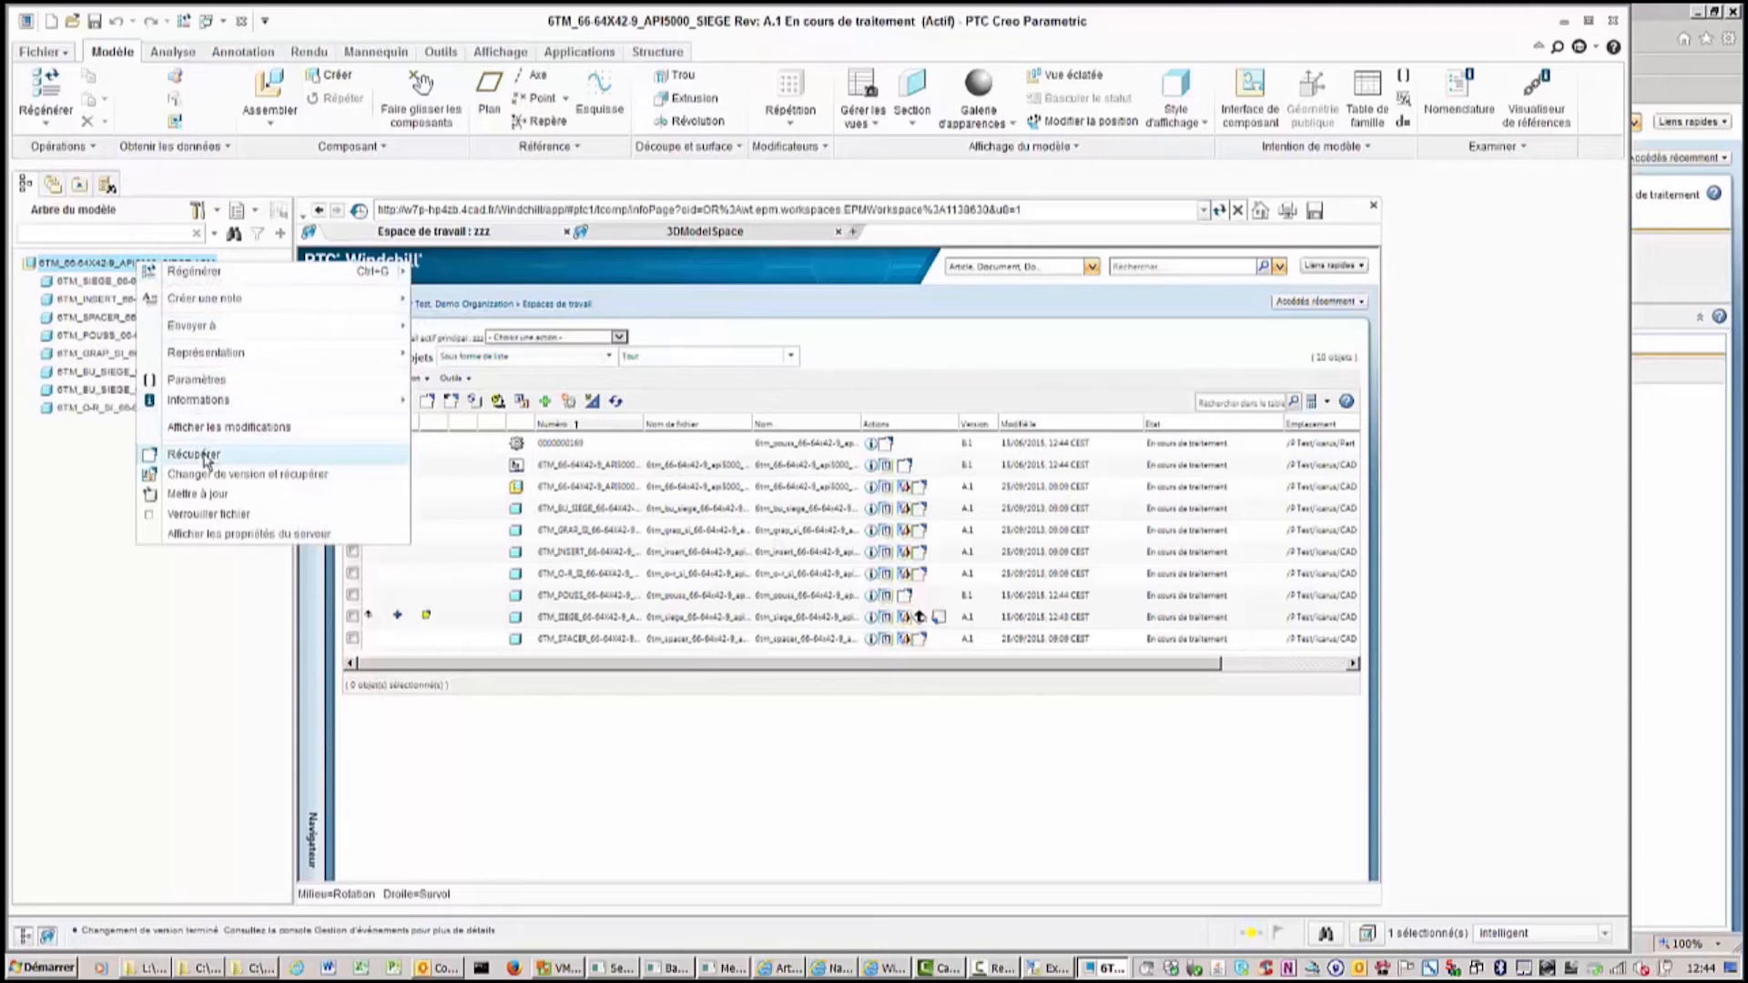
{"action": "left_click", "coordinate": [207, 496]}
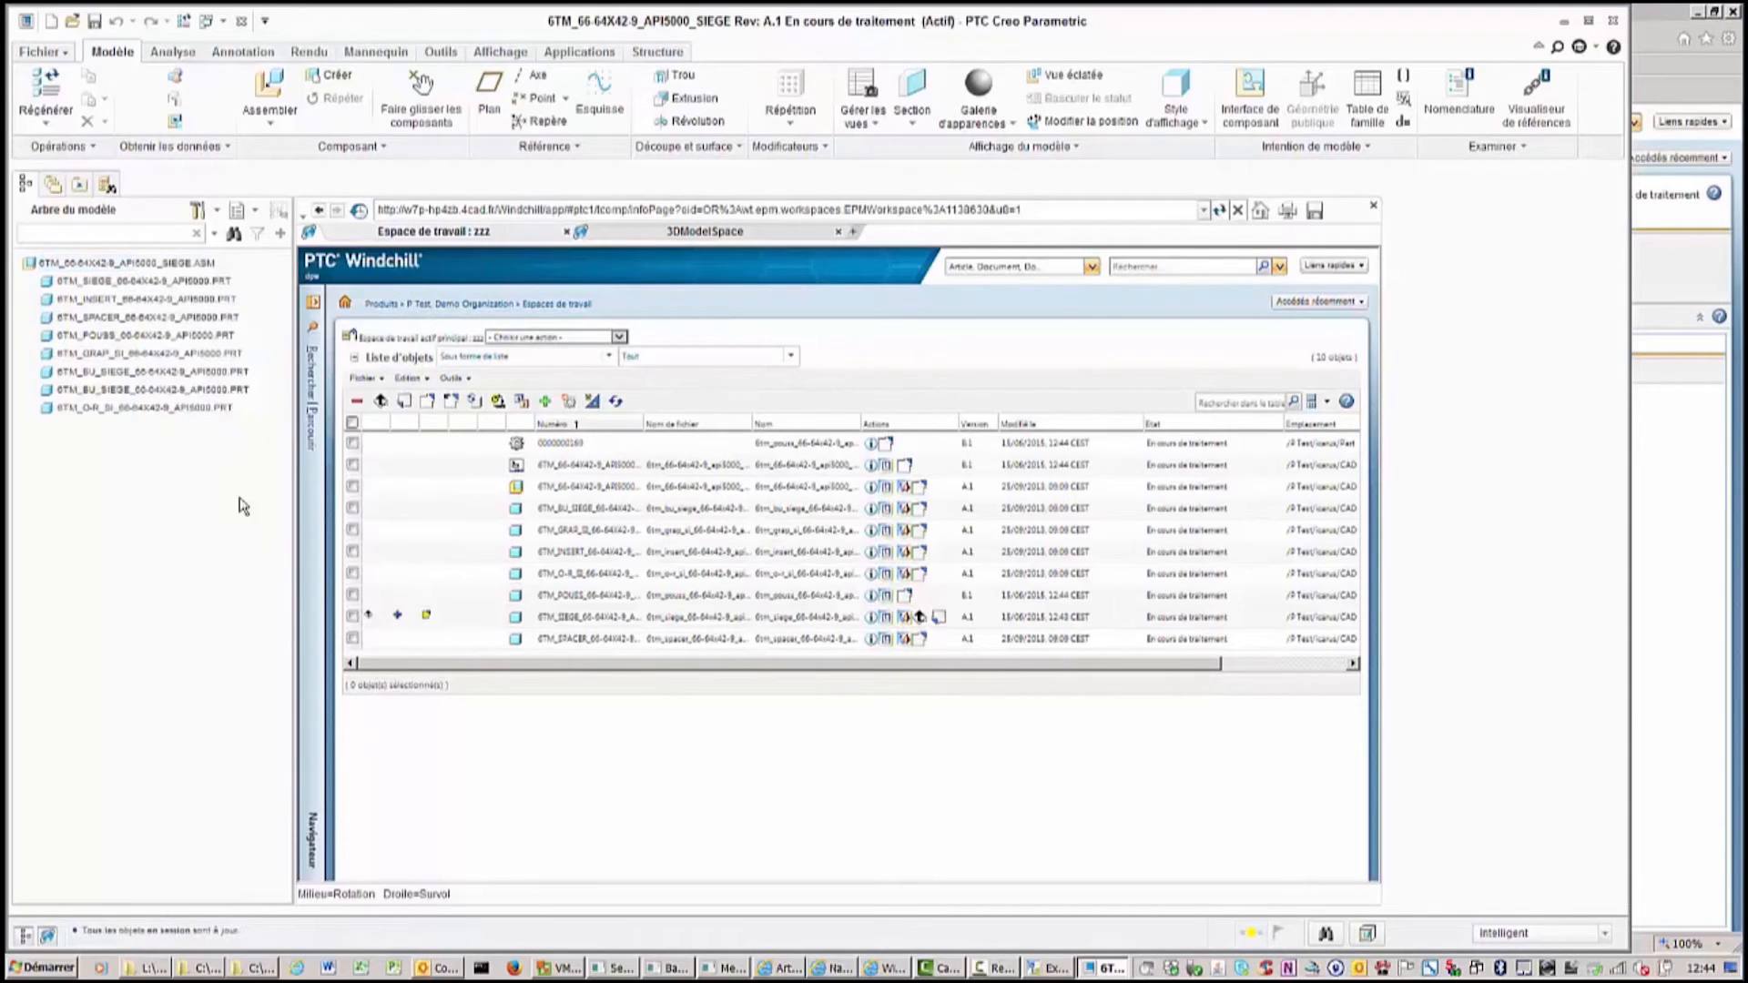
Save the siege assembly accepting the conflicts, regenerate it, and save it again.
{"action": "left_click", "coordinate": [95, 20]}
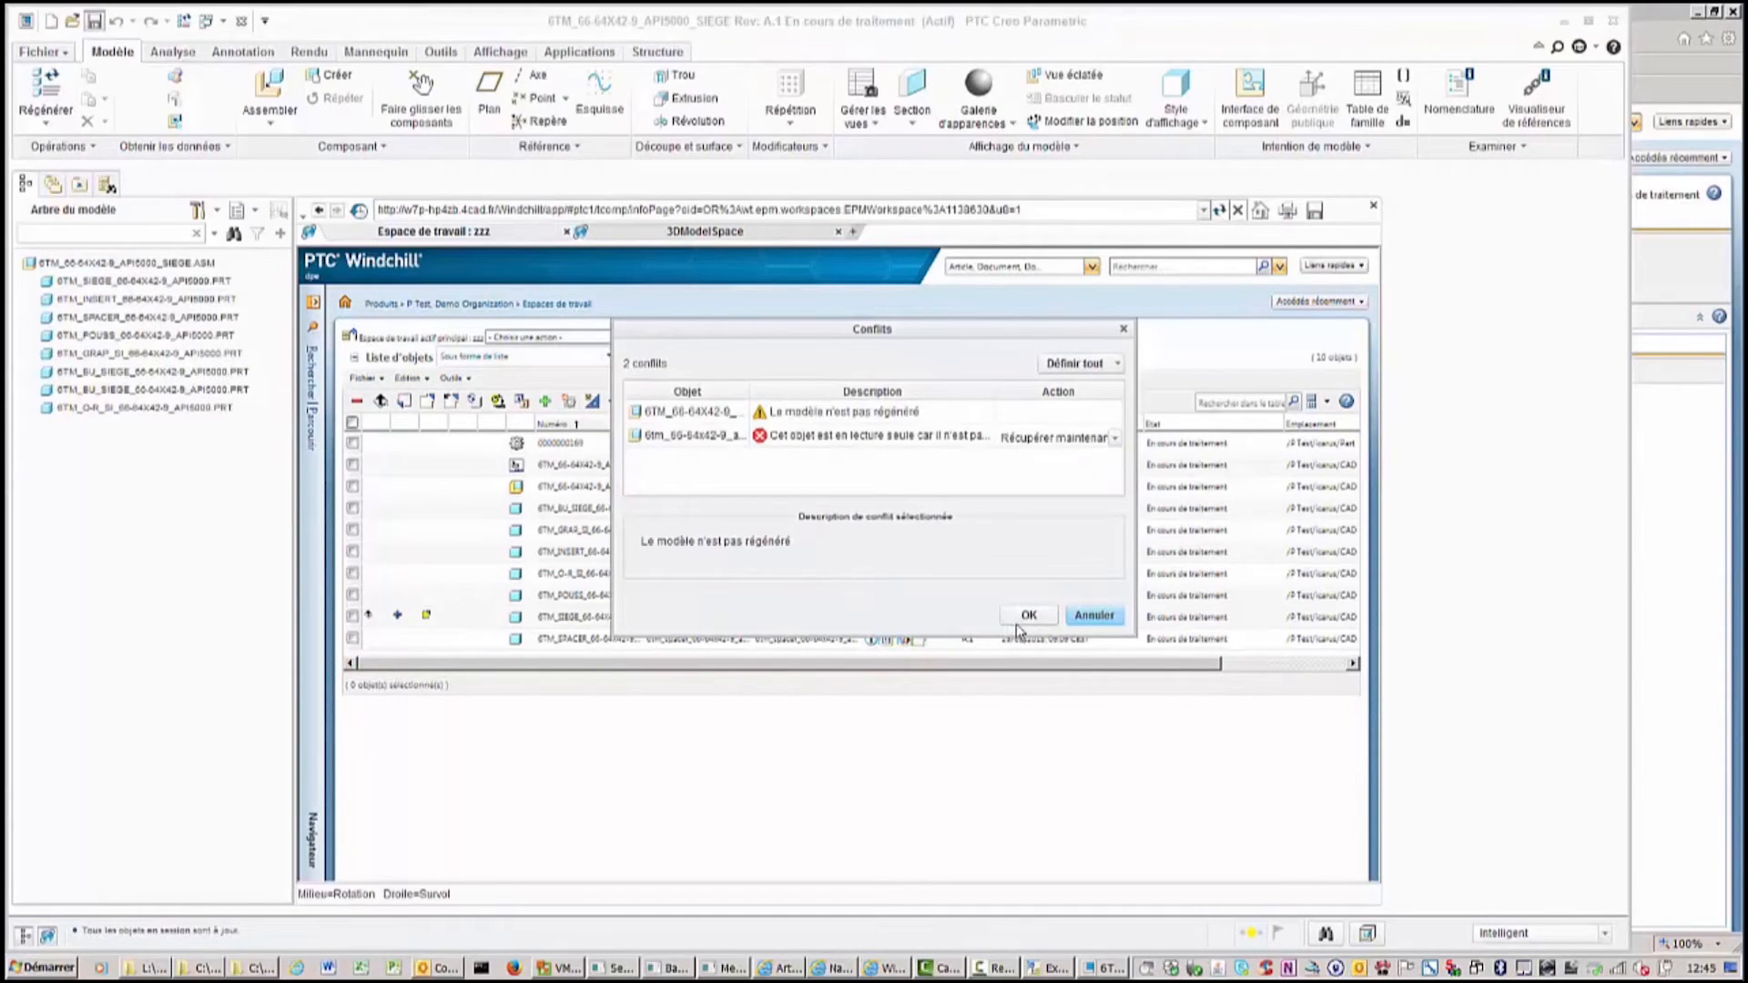
{"action": "left_click", "coordinate": [1028, 617]}
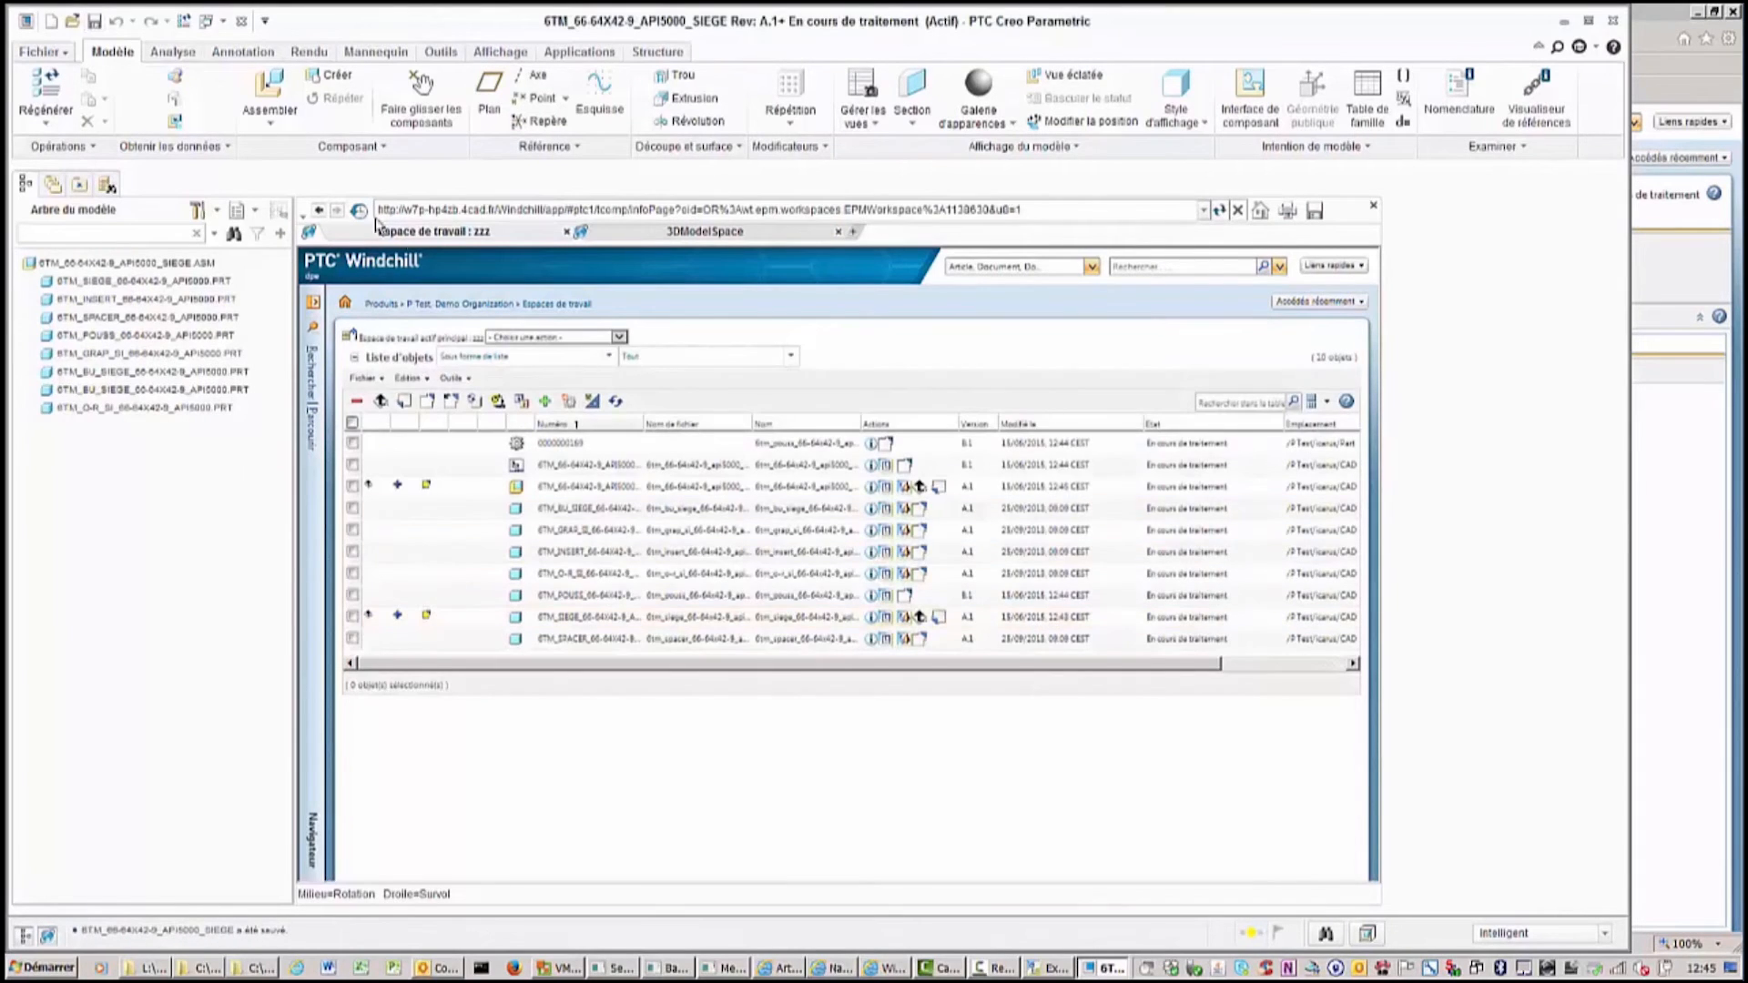
{"action": "left_click", "coordinate": [184, 20]}
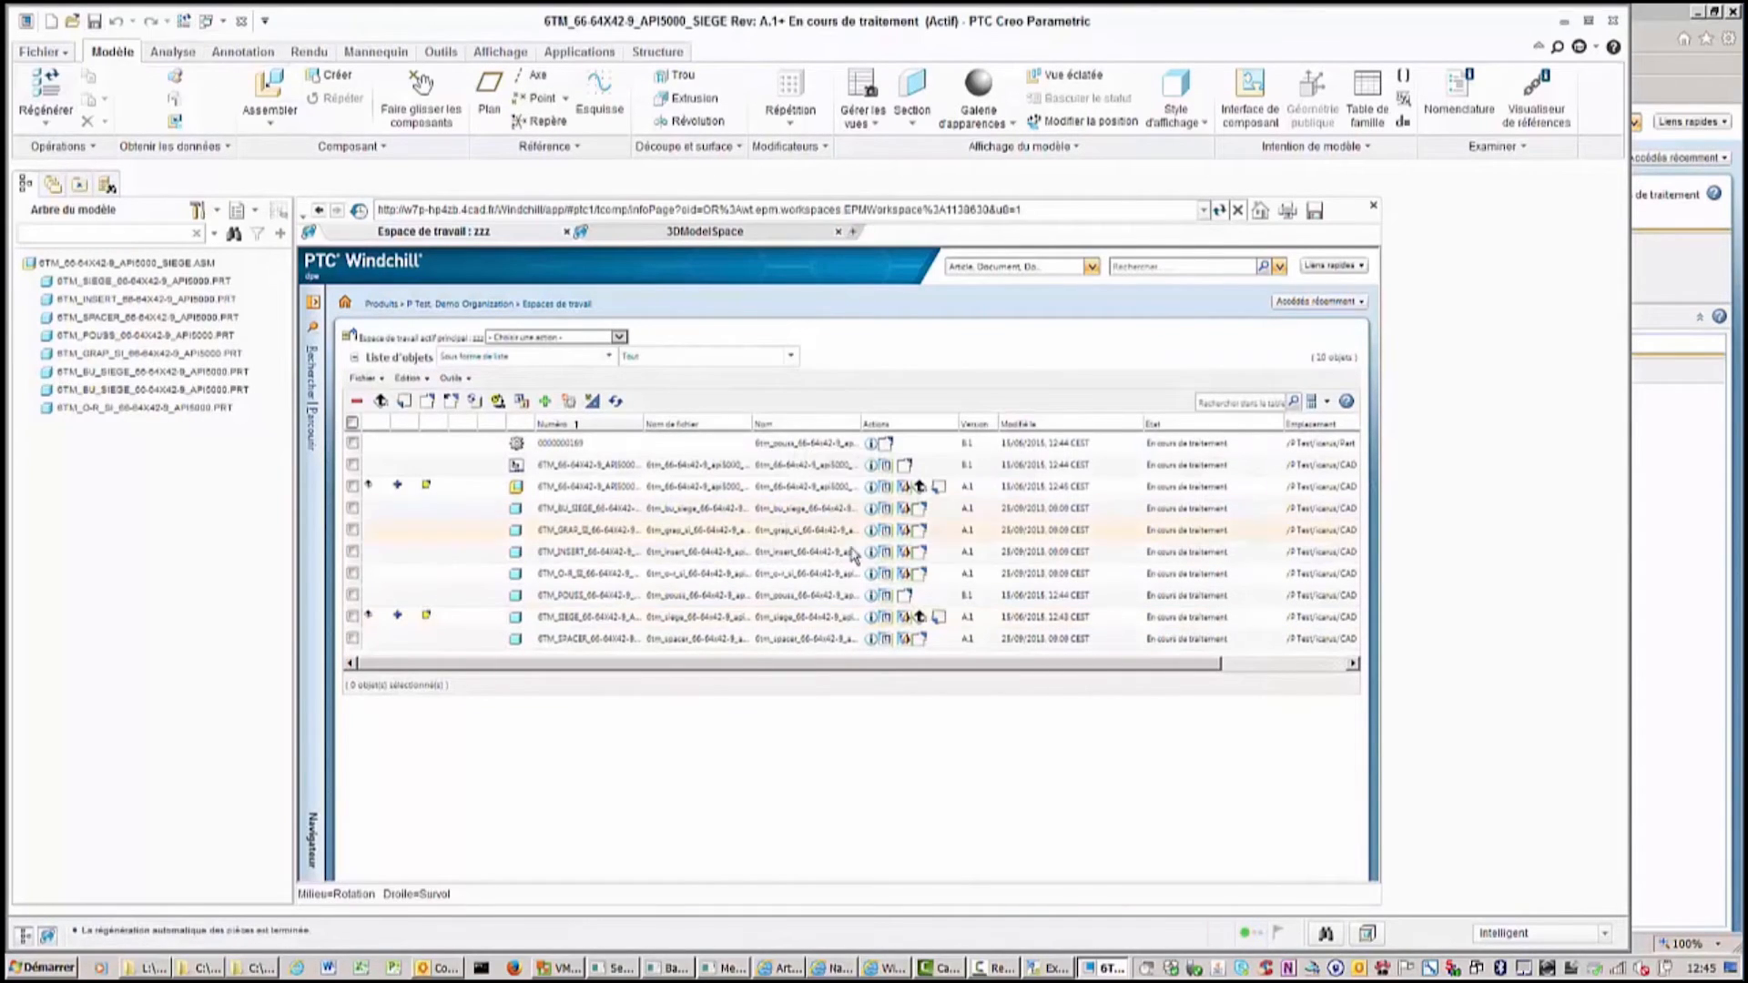
{"action": "left_click", "coordinate": [94, 20]}
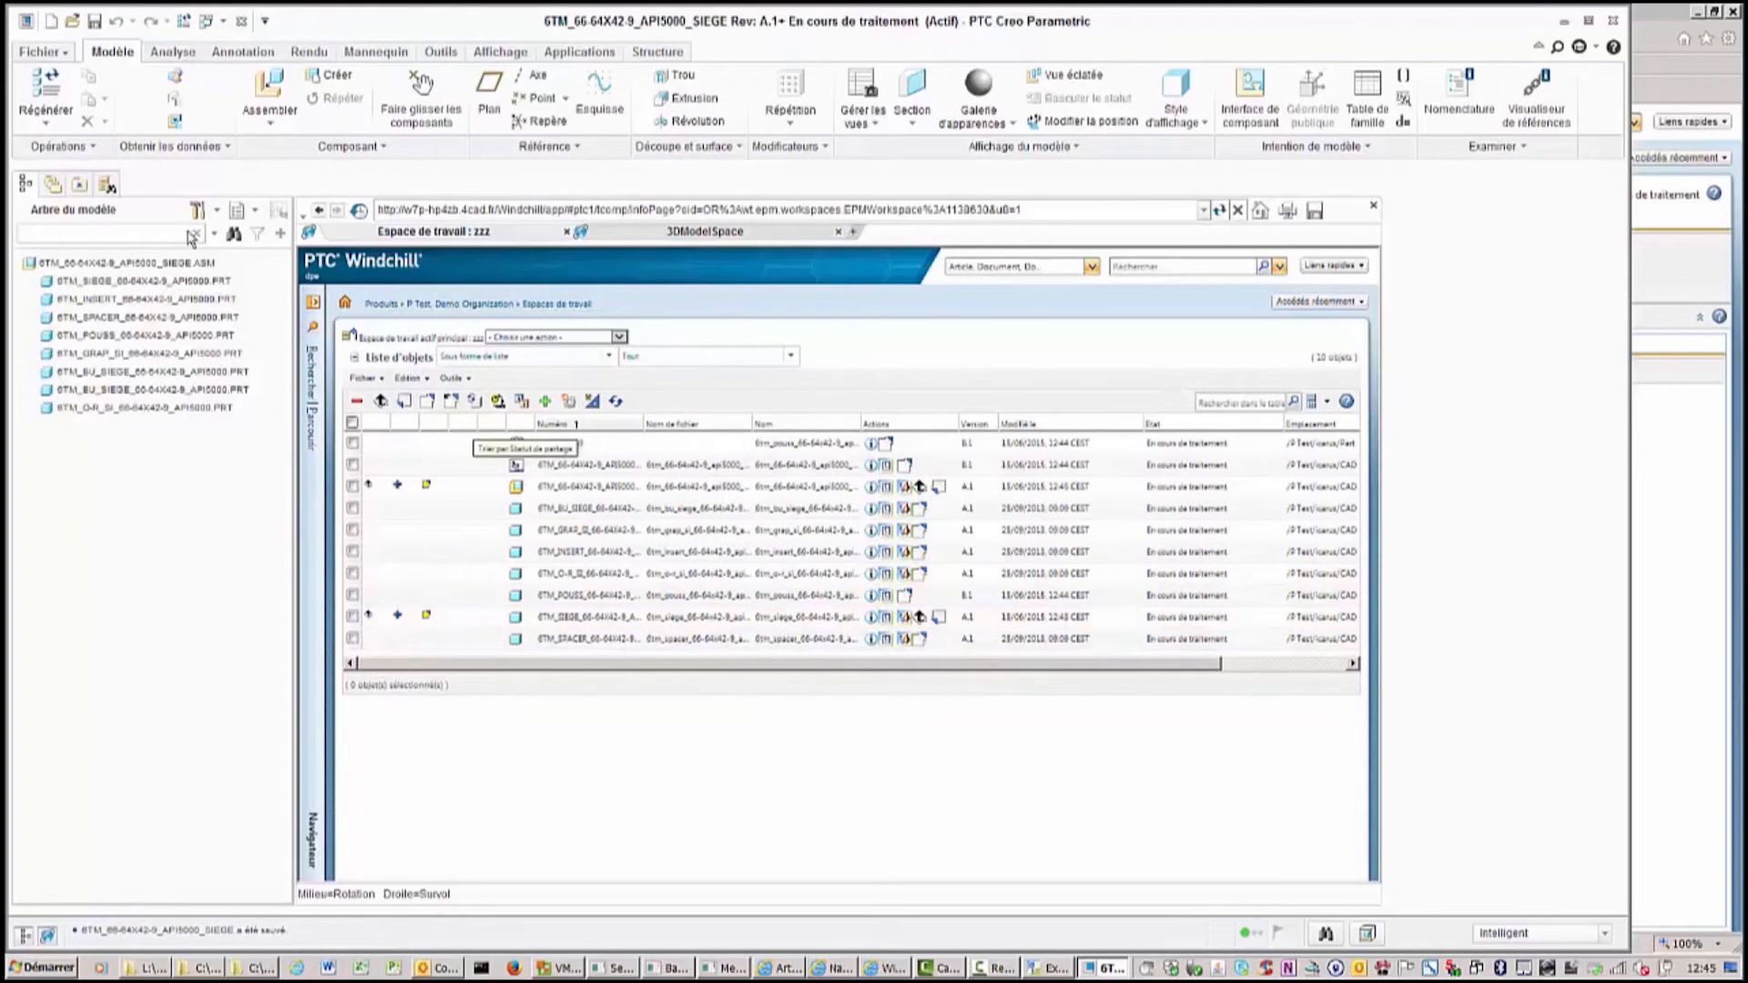
Check in the siege assembly with a custom check-in of models only and finish.
{"action": "right_click", "coordinate": [121, 265]}
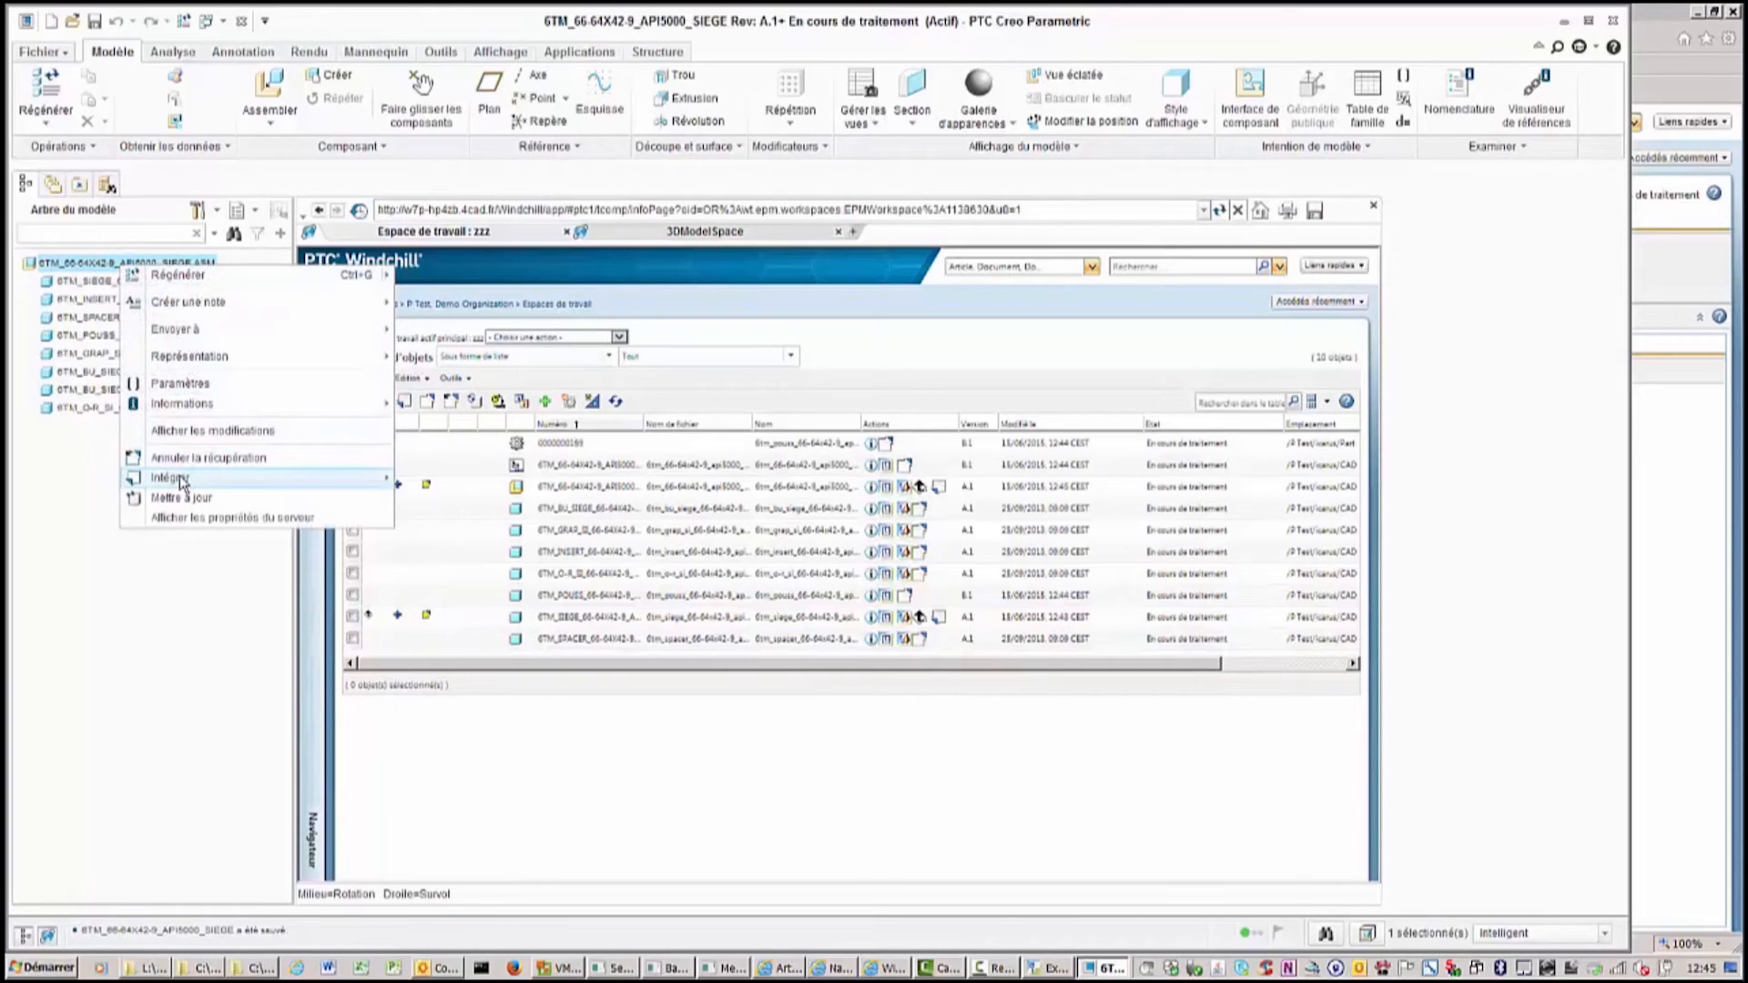
{"action": "mouse_move", "coordinate": [185, 481]}
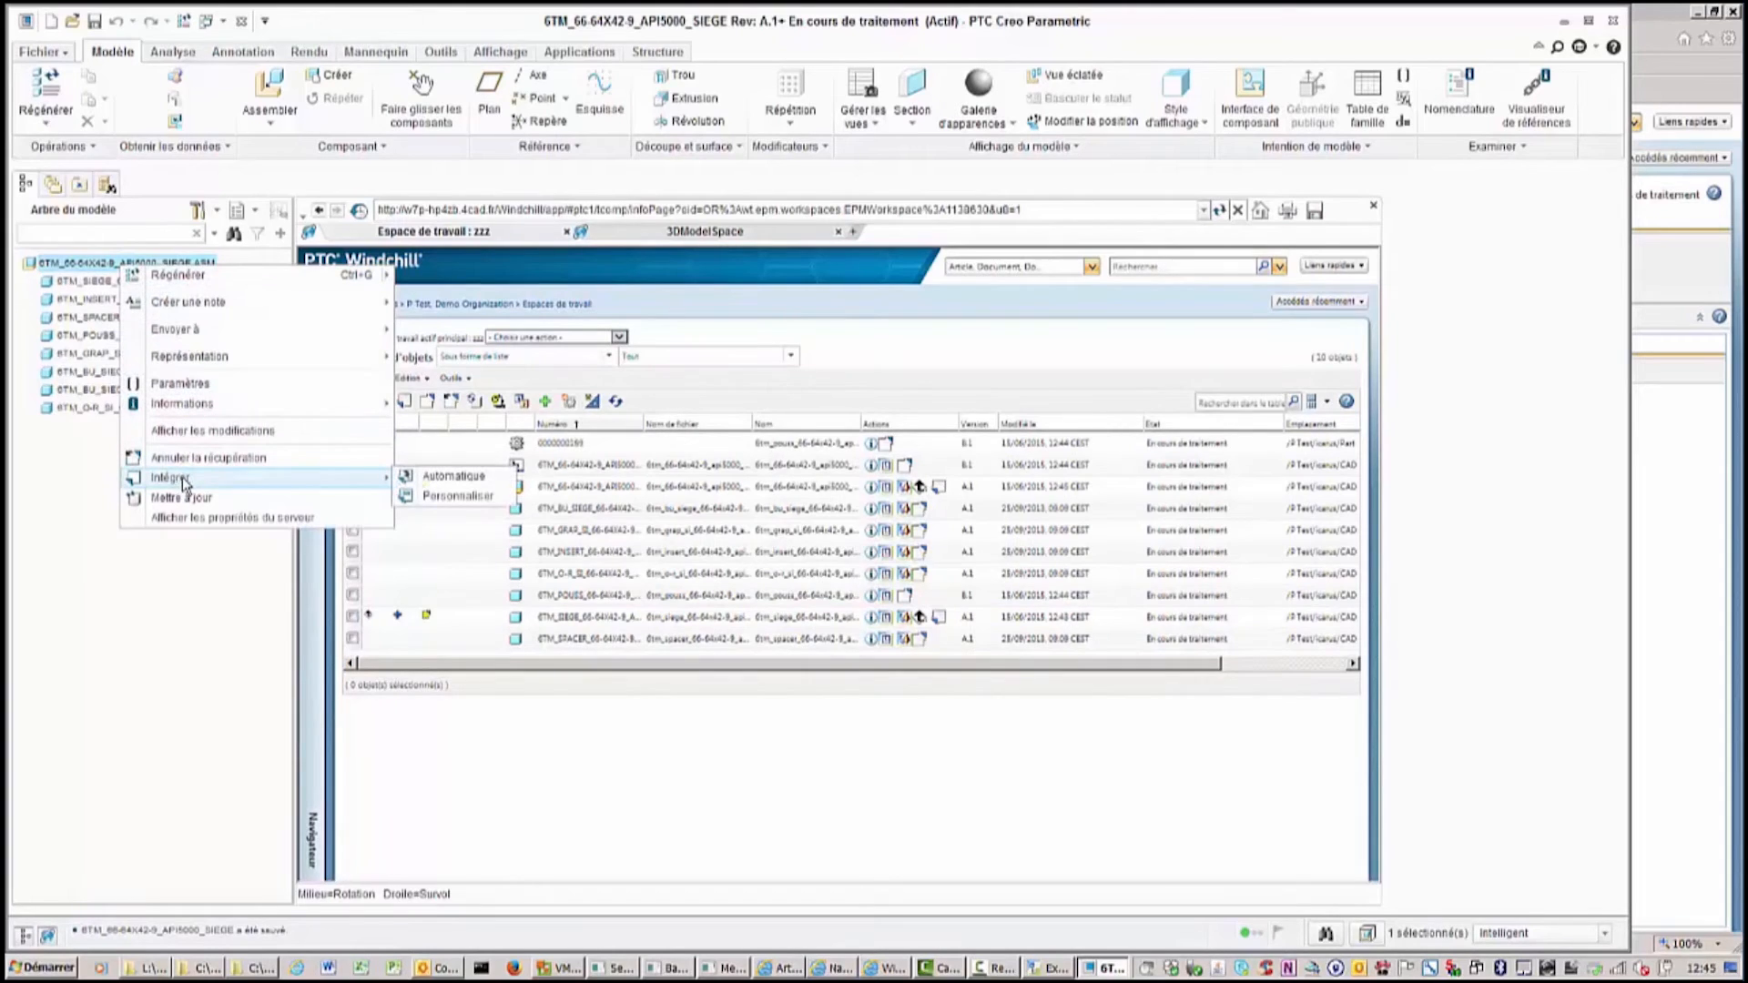
{"action": "left_click", "coordinate": [457, 496]}
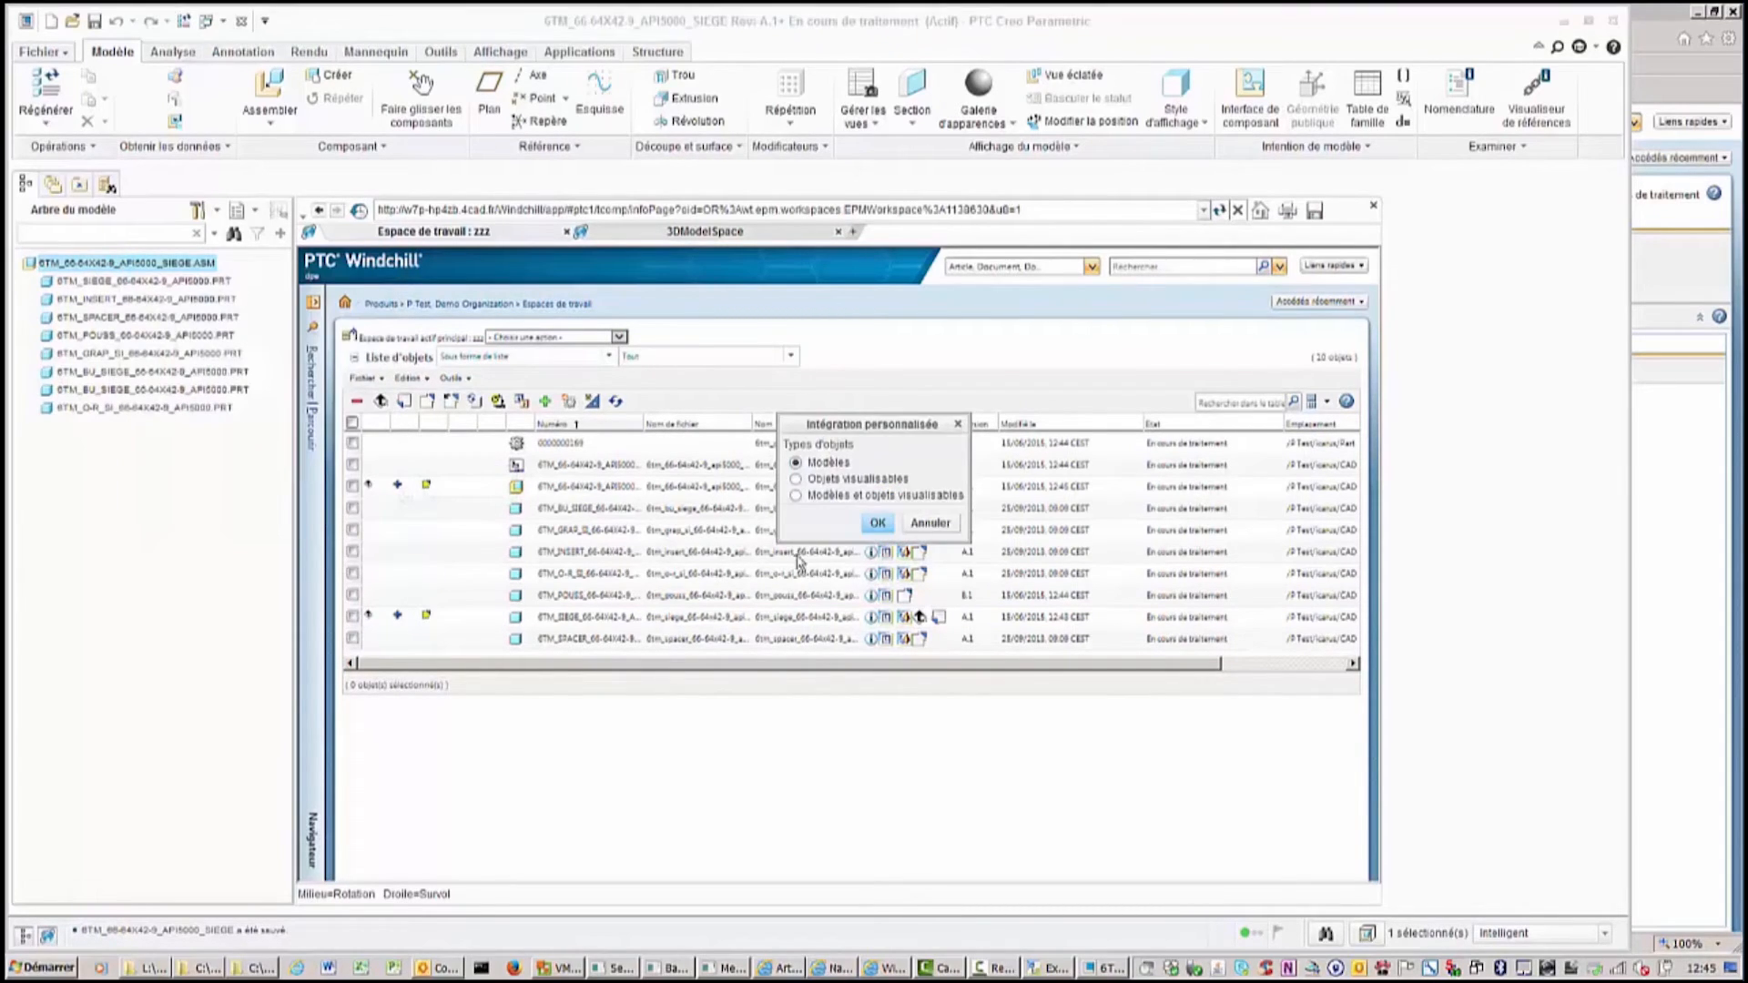
{"action": "left_click", "coordinate": [877, 523]}
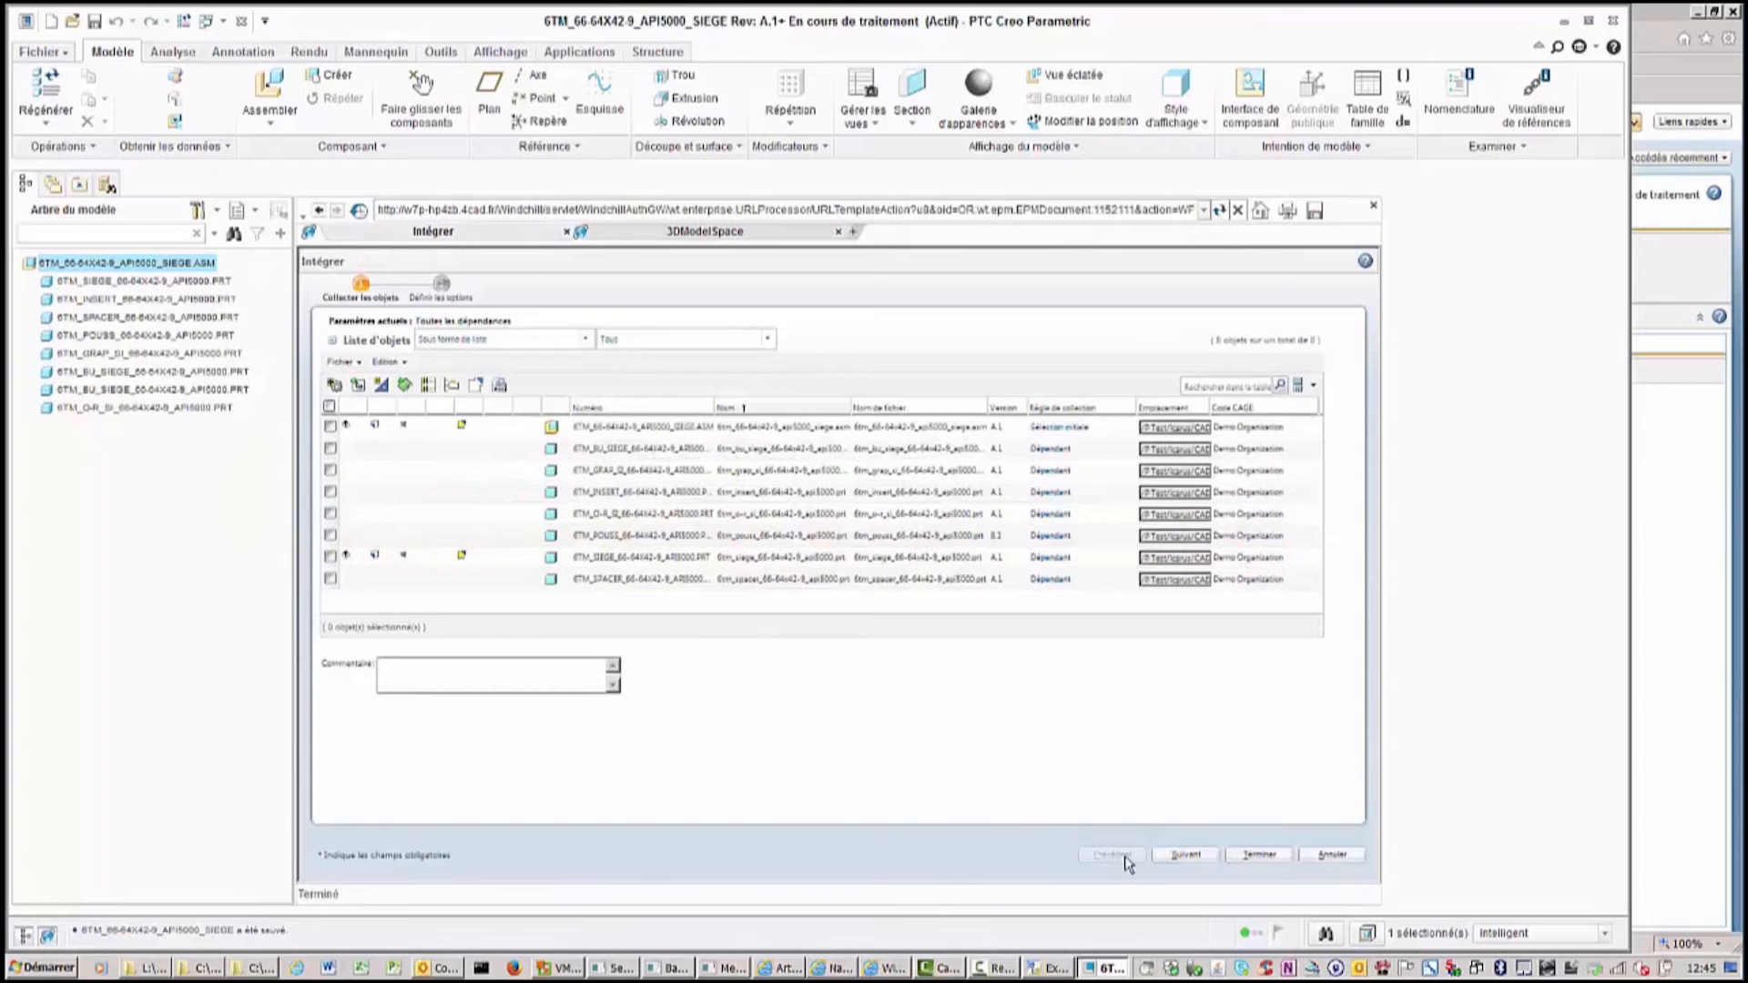
{"action": "left_click", "coordinate": [1259, 856]}
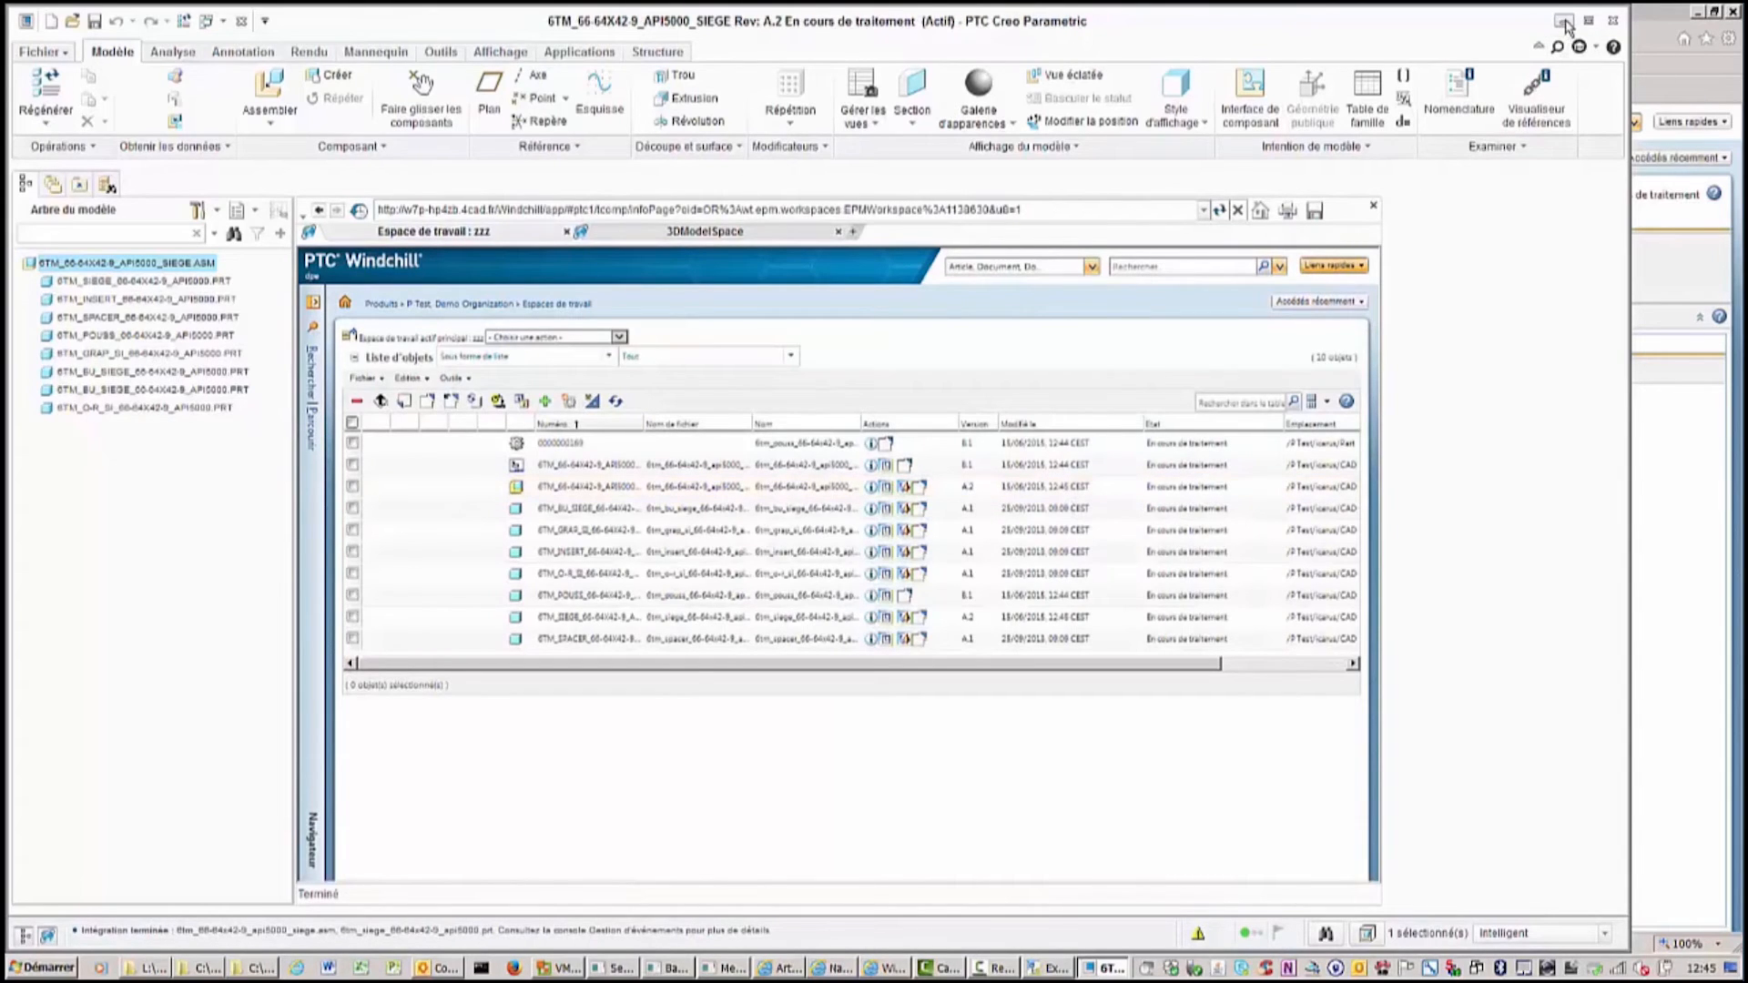
Switch to the browser and examine the siege part's structure in Windchill.
{"action": "left_click", "coordinate": [1564, 21]}
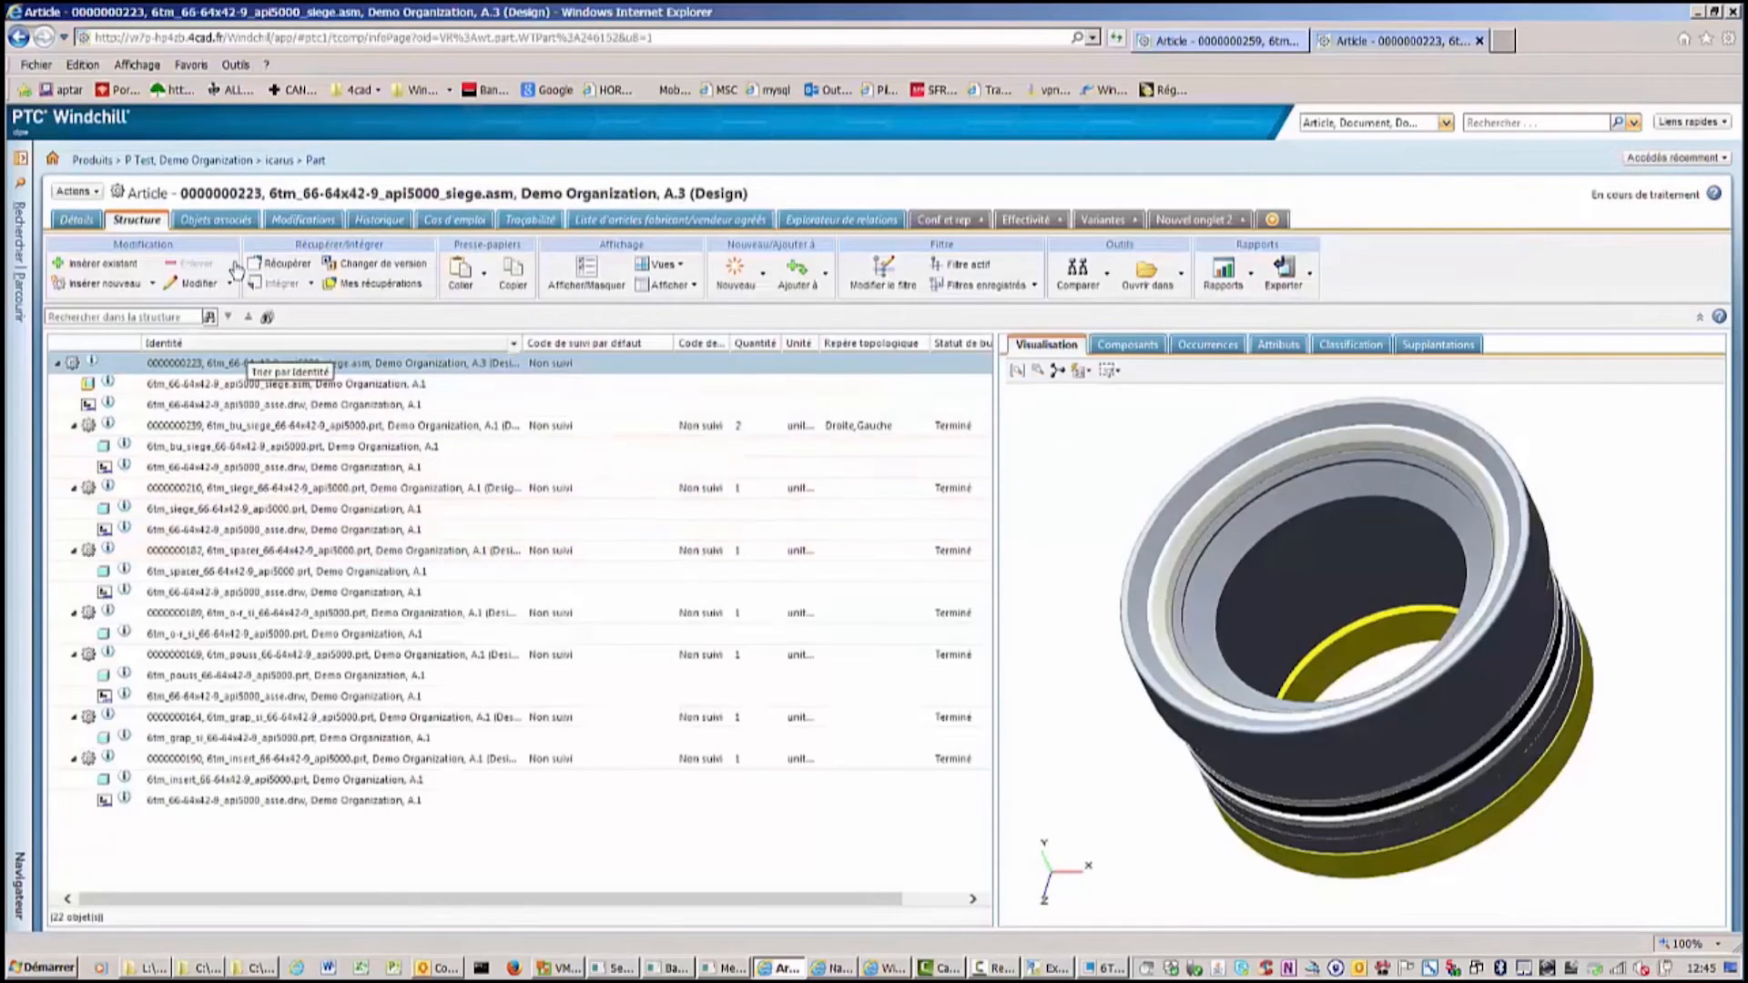
{"action": "left_click", "coordinate": [1119, 40]}
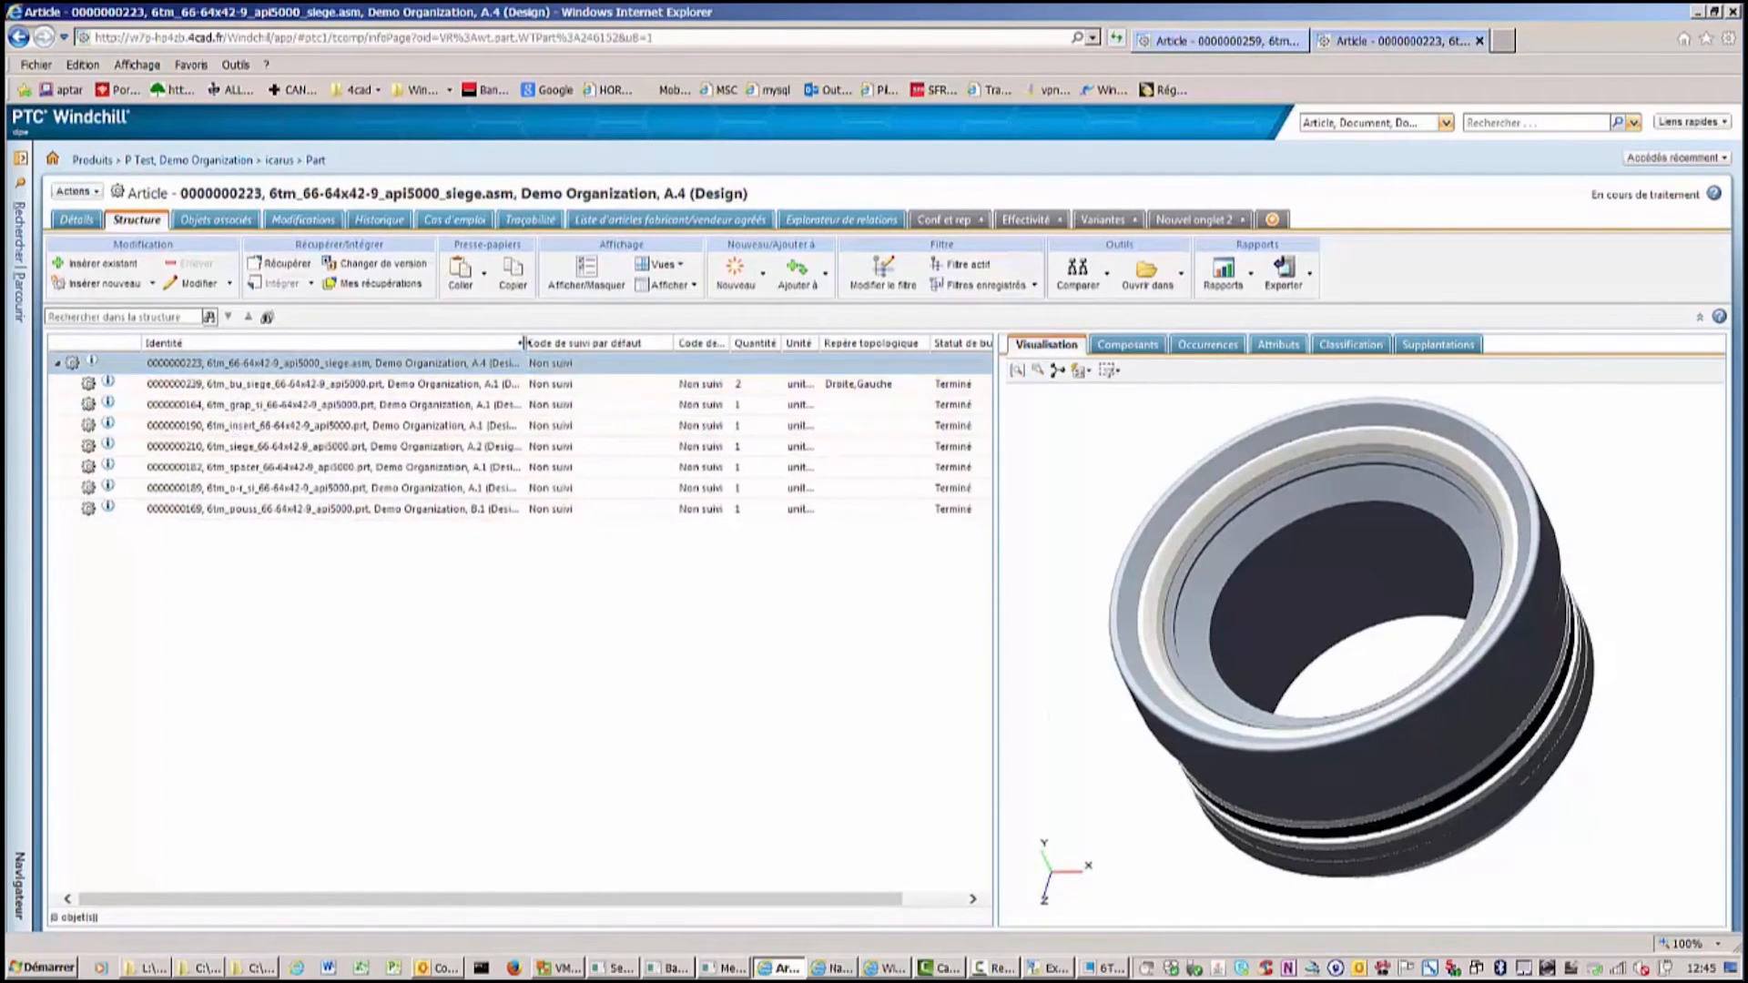
{"action": "left_click_drag", "start_coordinate": [523, 346], "coordinate": [631, 352]}
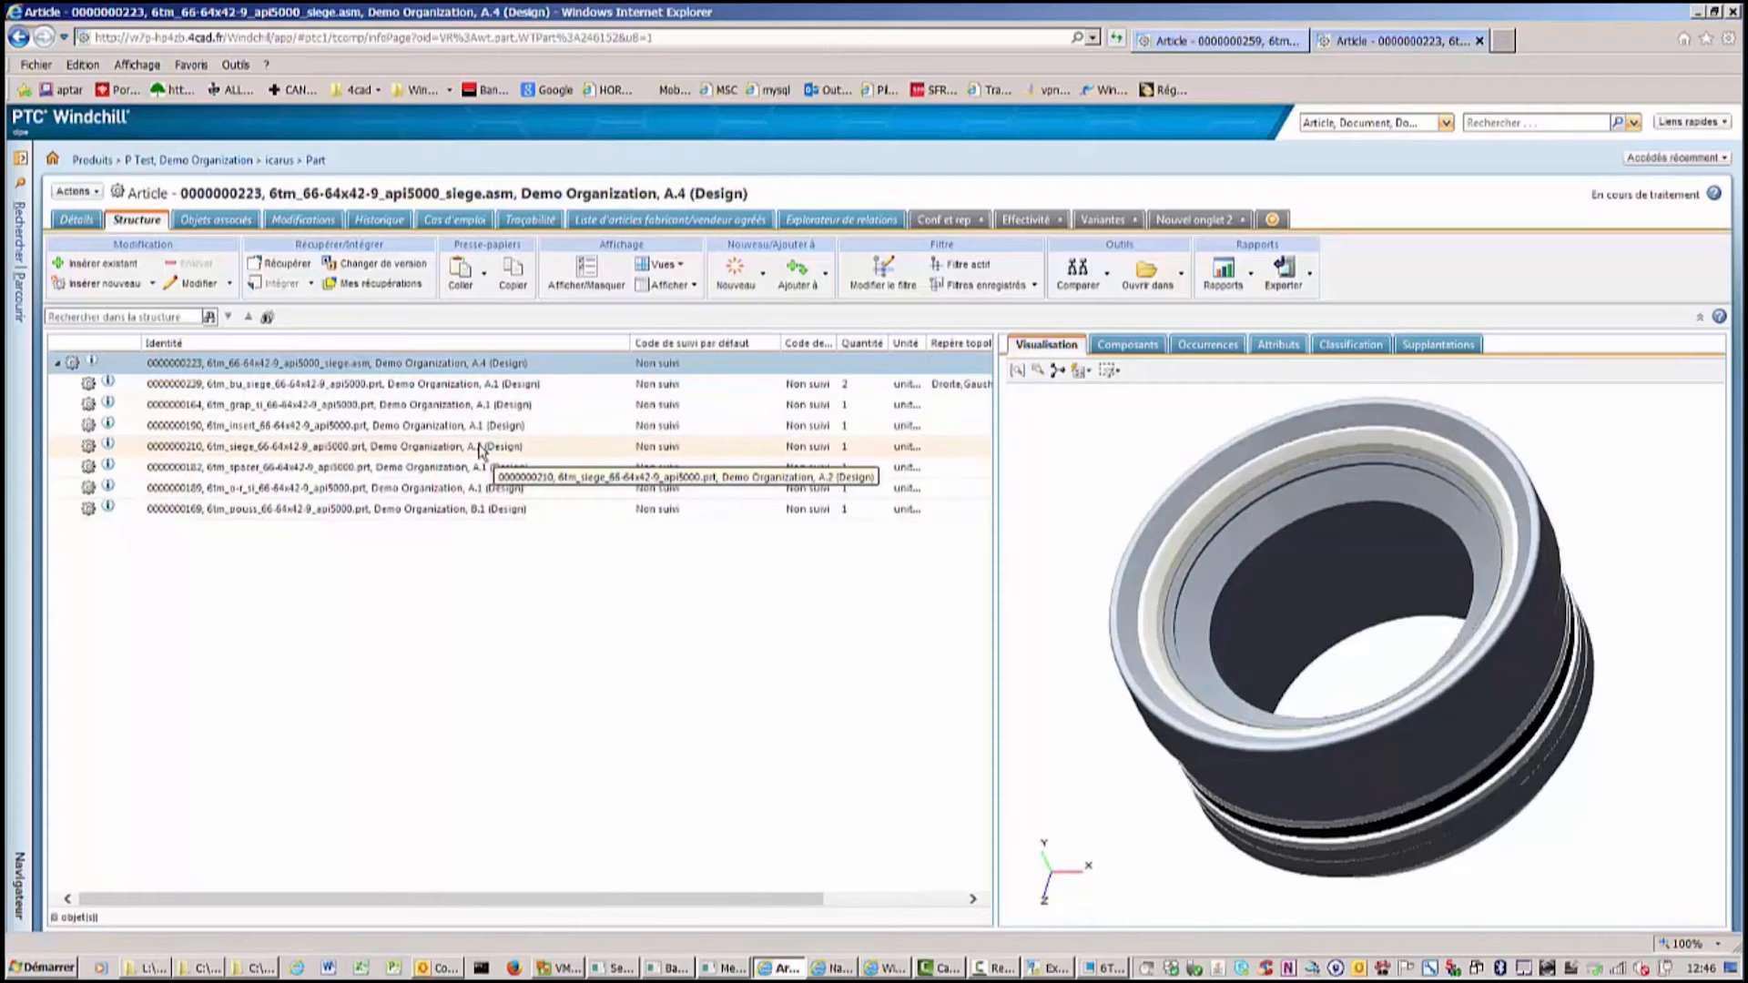
Open the associative BOM navigator and refresh both the design and manufacturing structures.
{"action": "left_click", "coordinate": [843, 969]}
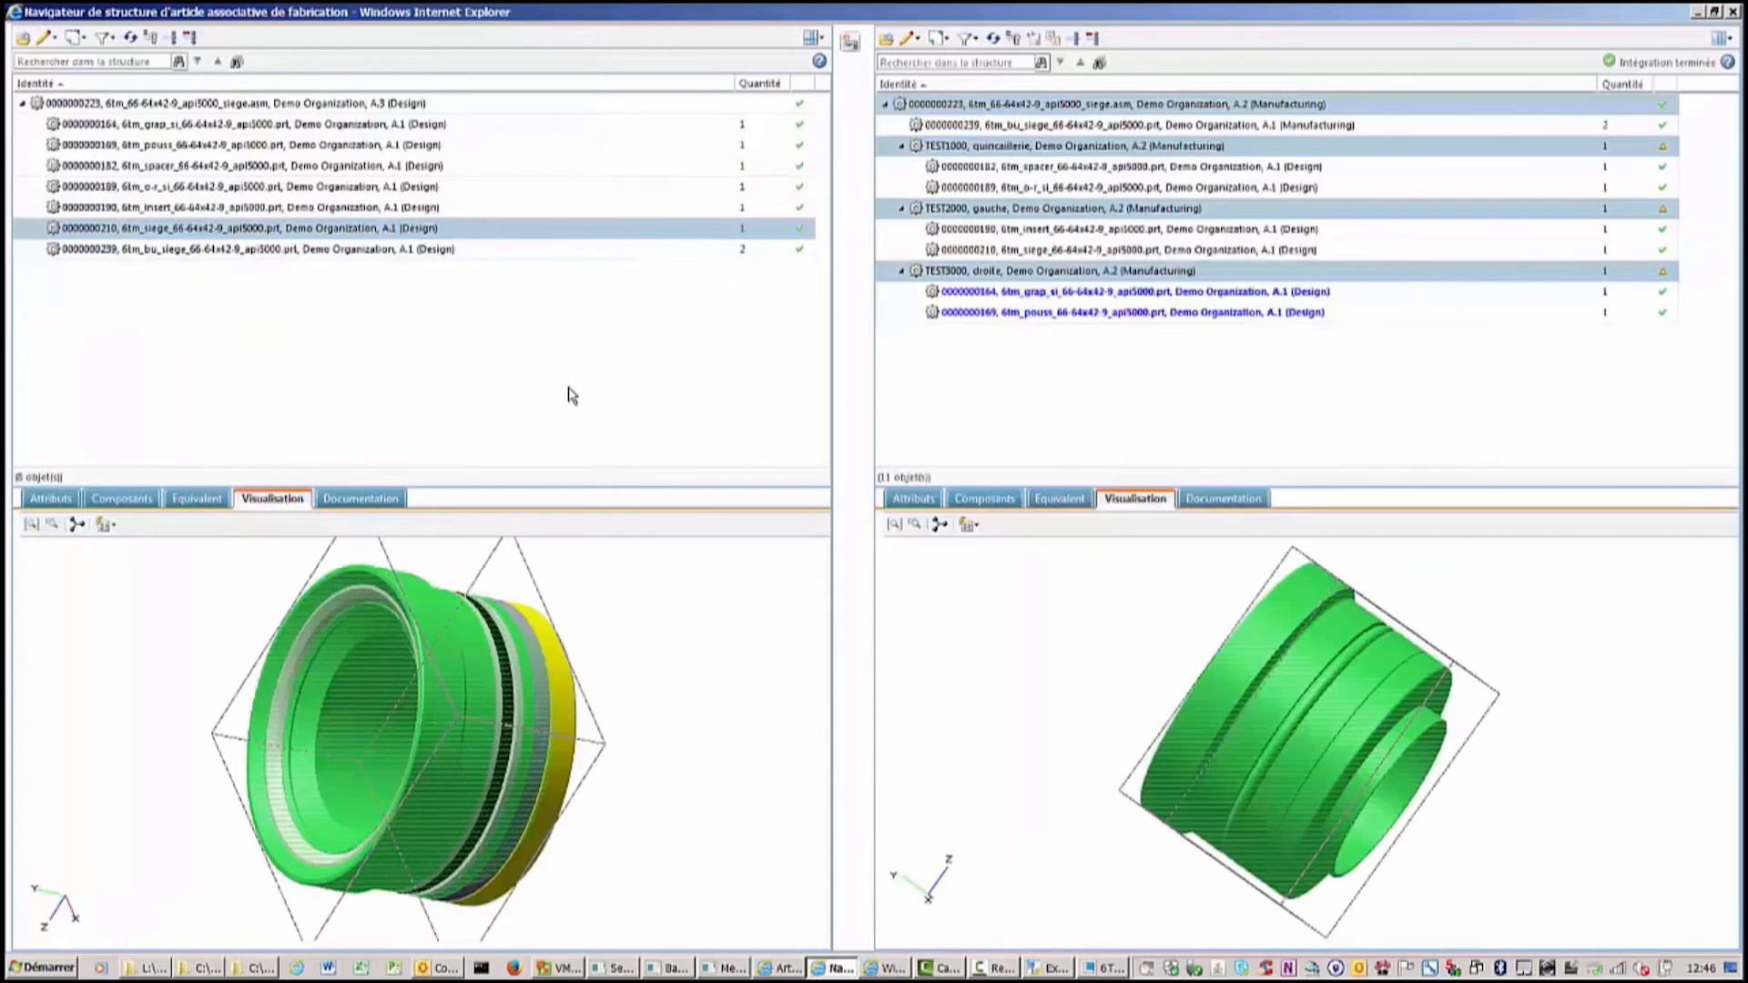
{"action": "left_click", "coordinate": [132, 41]}
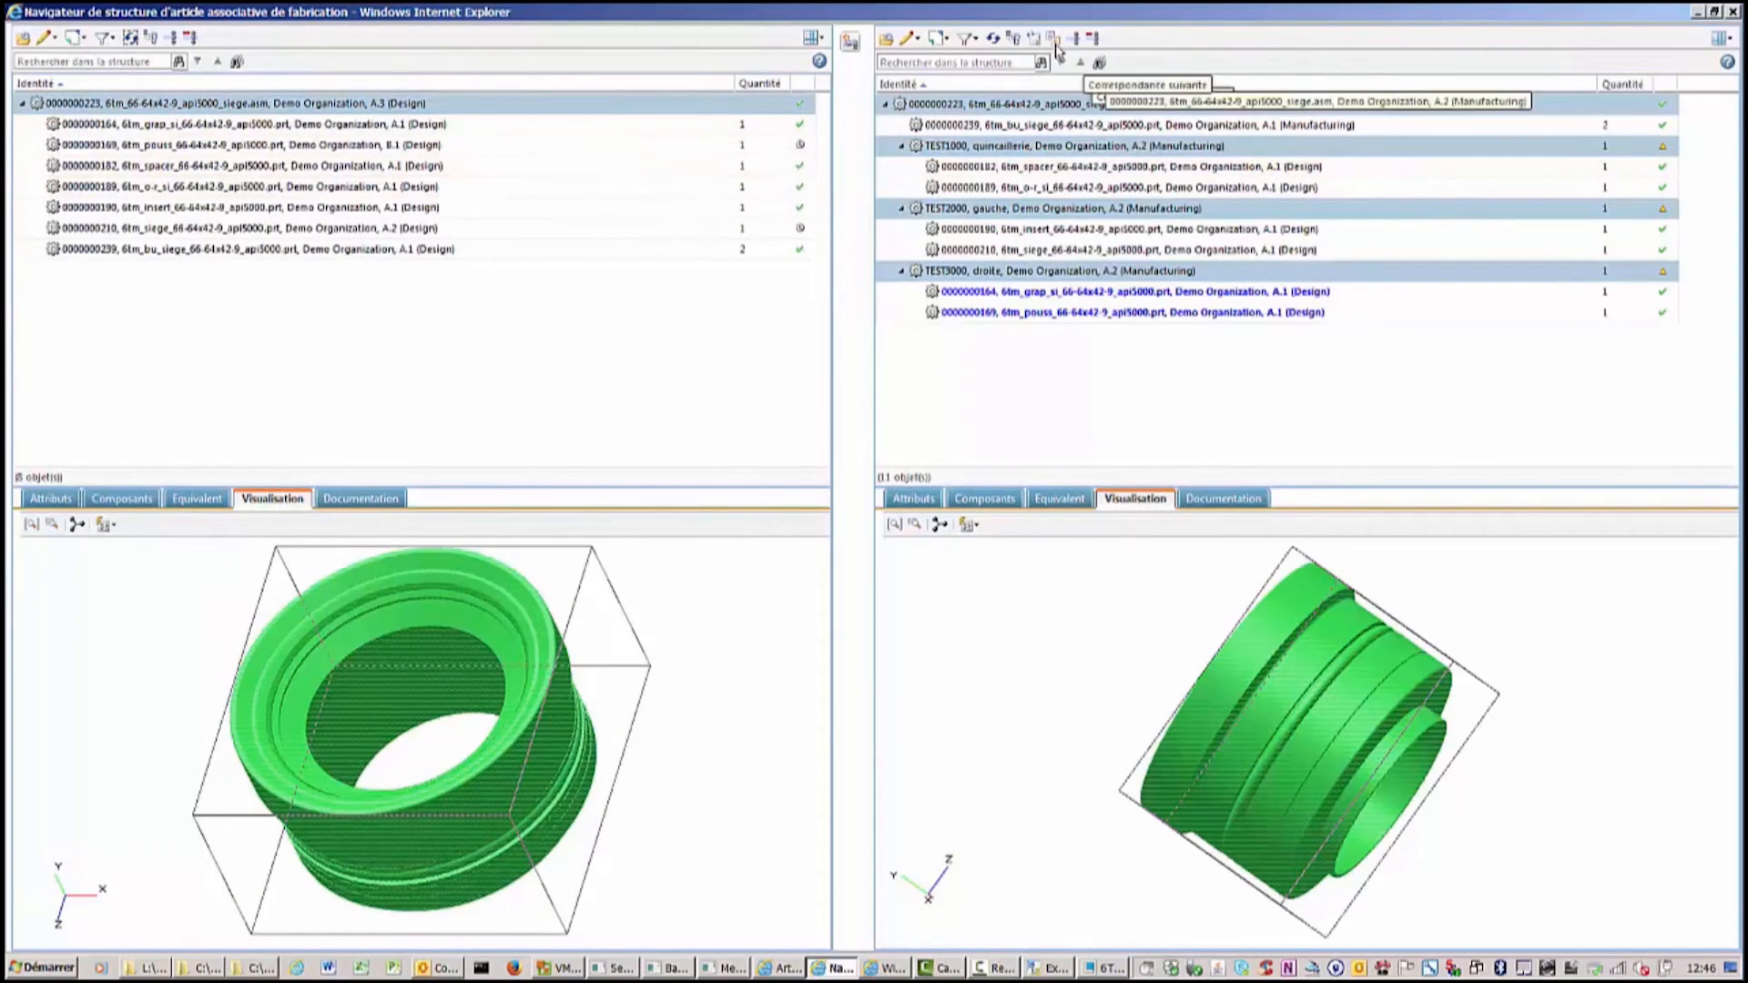
{"action": "left_click", "coordinate": [994, 39]}
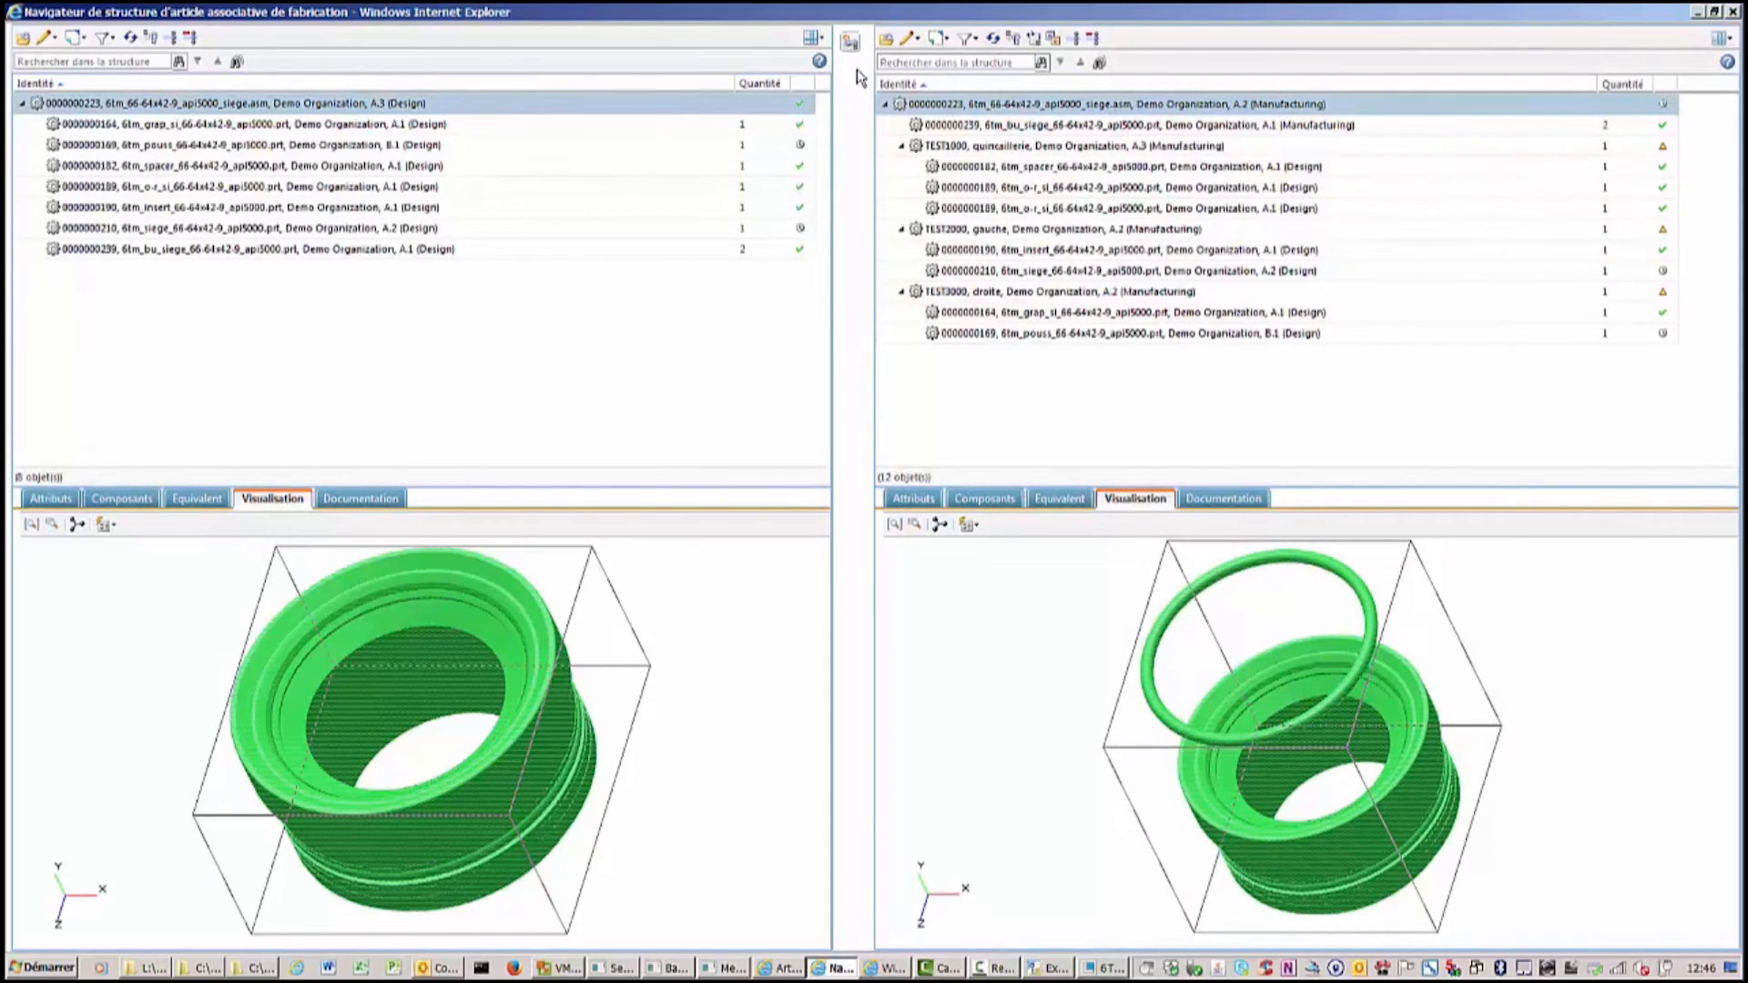
Update the manufacturing siege assembly to its current upstream equivalent, reporting from upstream.
{"action": "right_click", "coordinate": [1082, 109]}
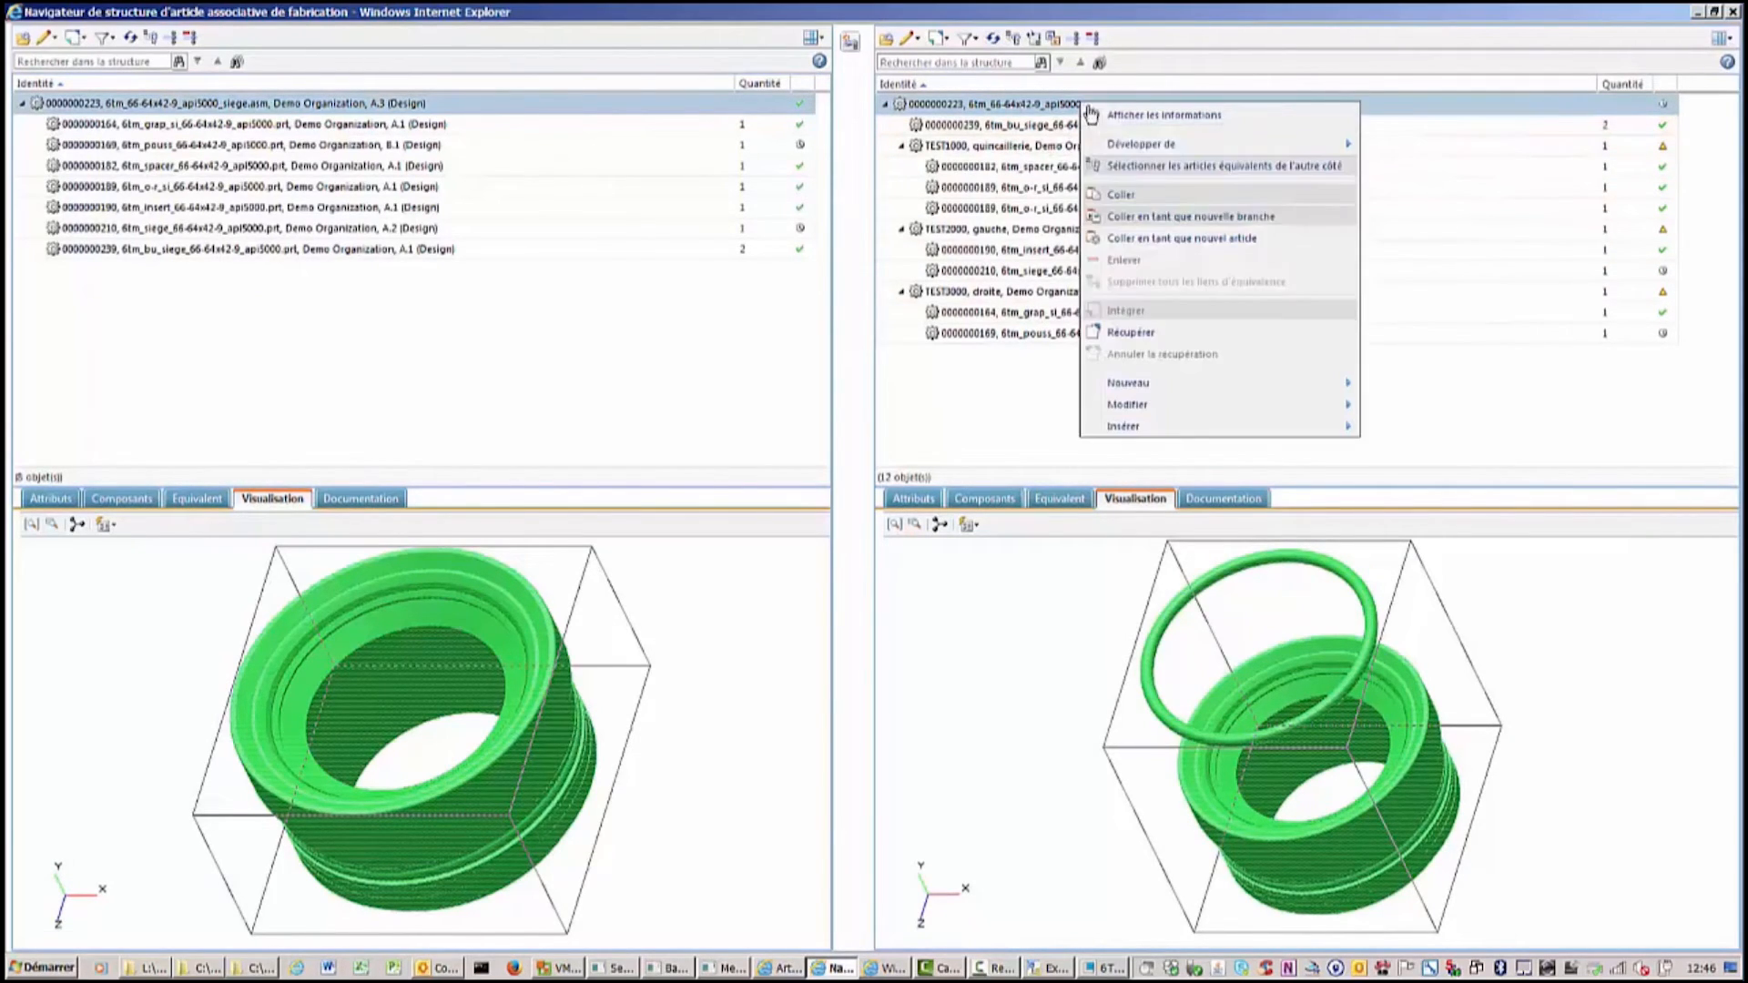
{"action": "mouse_move", "coordinate": [1160, 145]}
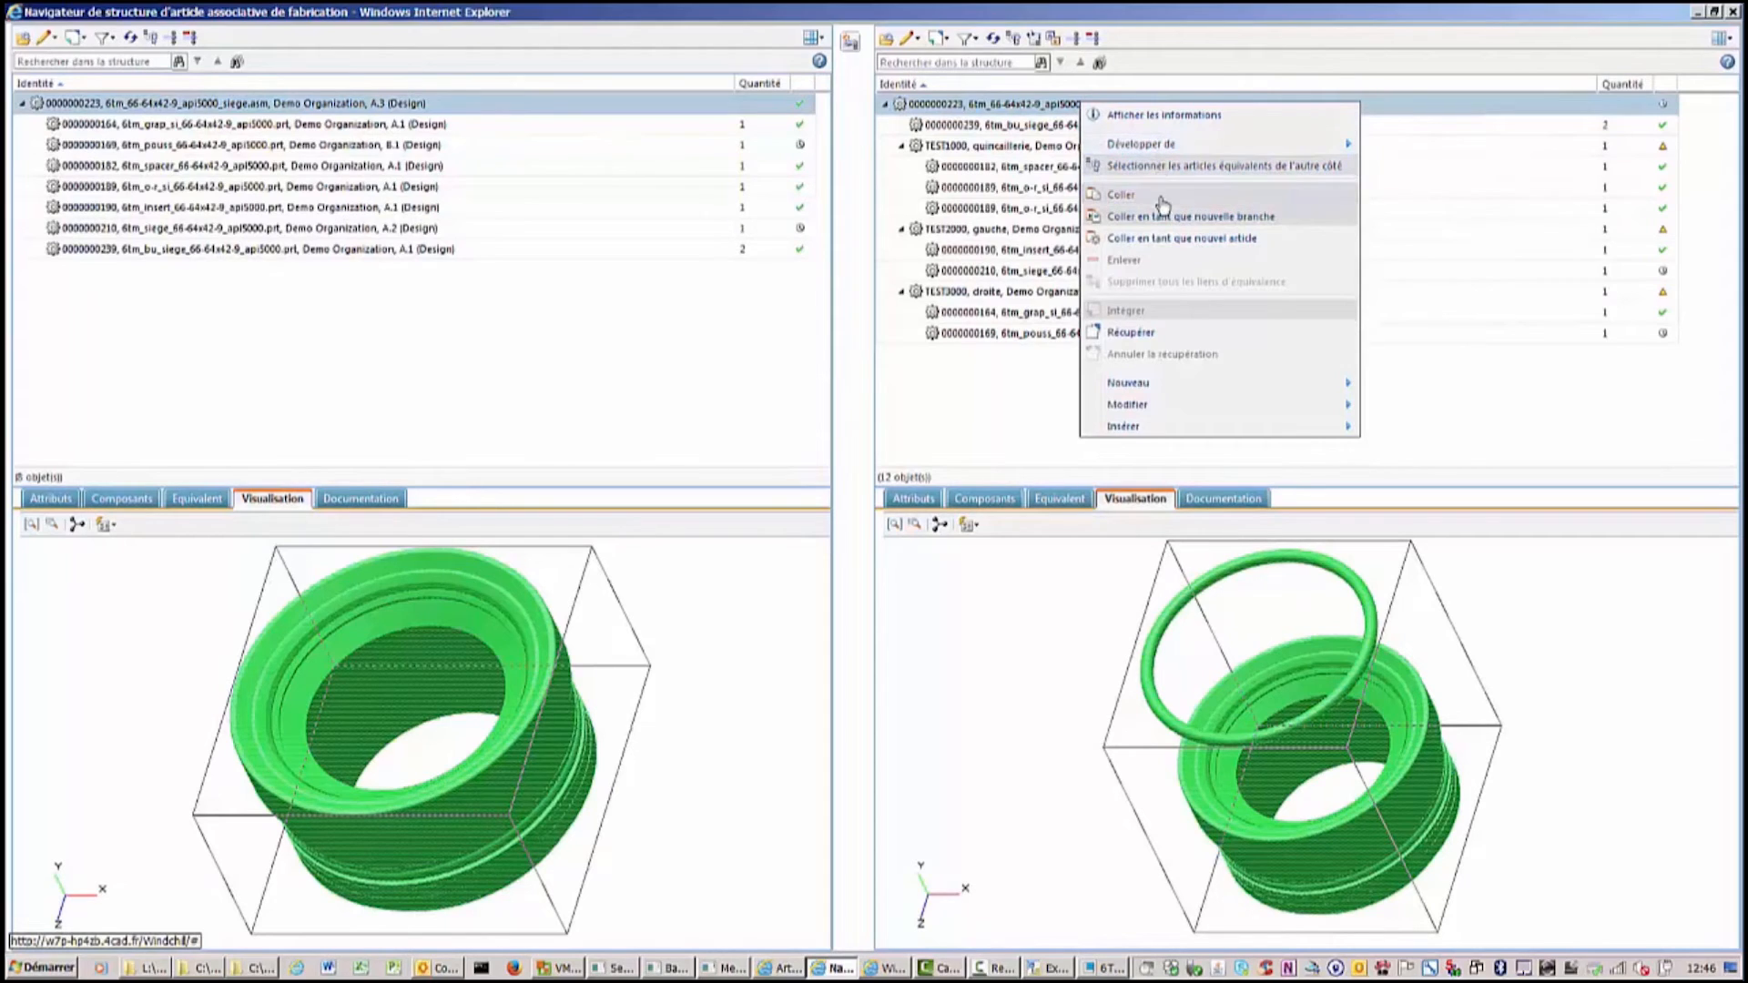
{"action": "mouse_move", "coordinate": [1160, 382]}
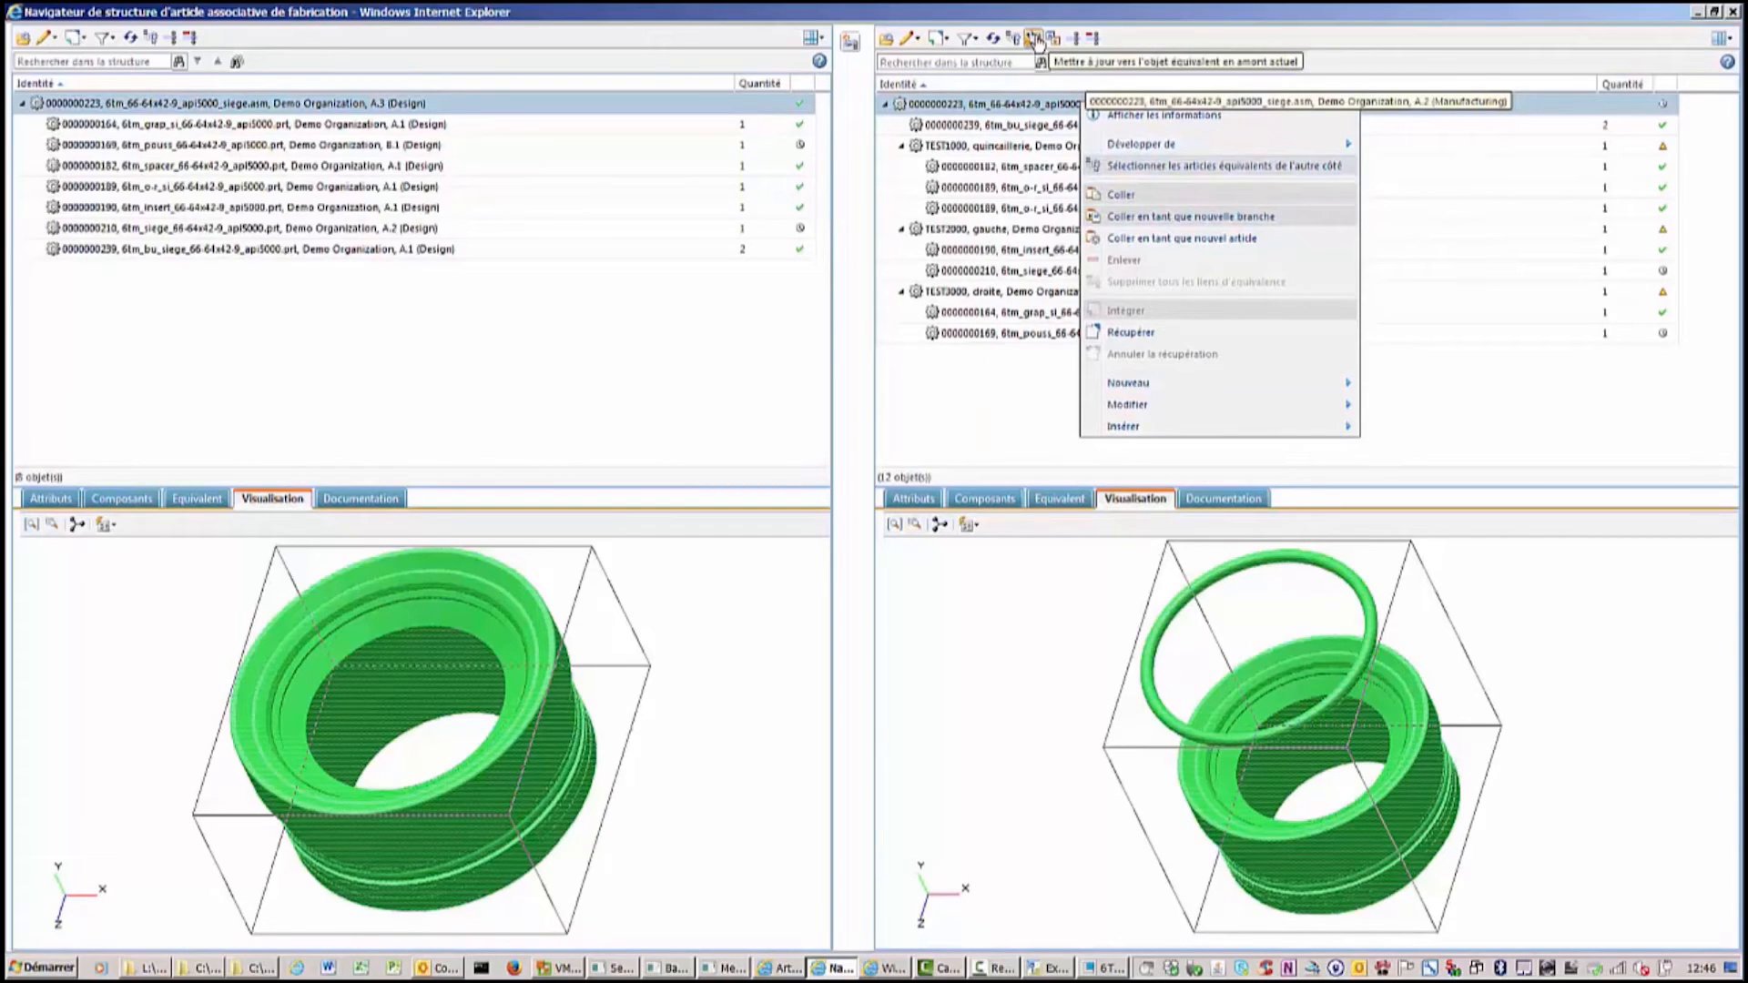
{"action": "left_click", "coordinate": [1035, 41]}
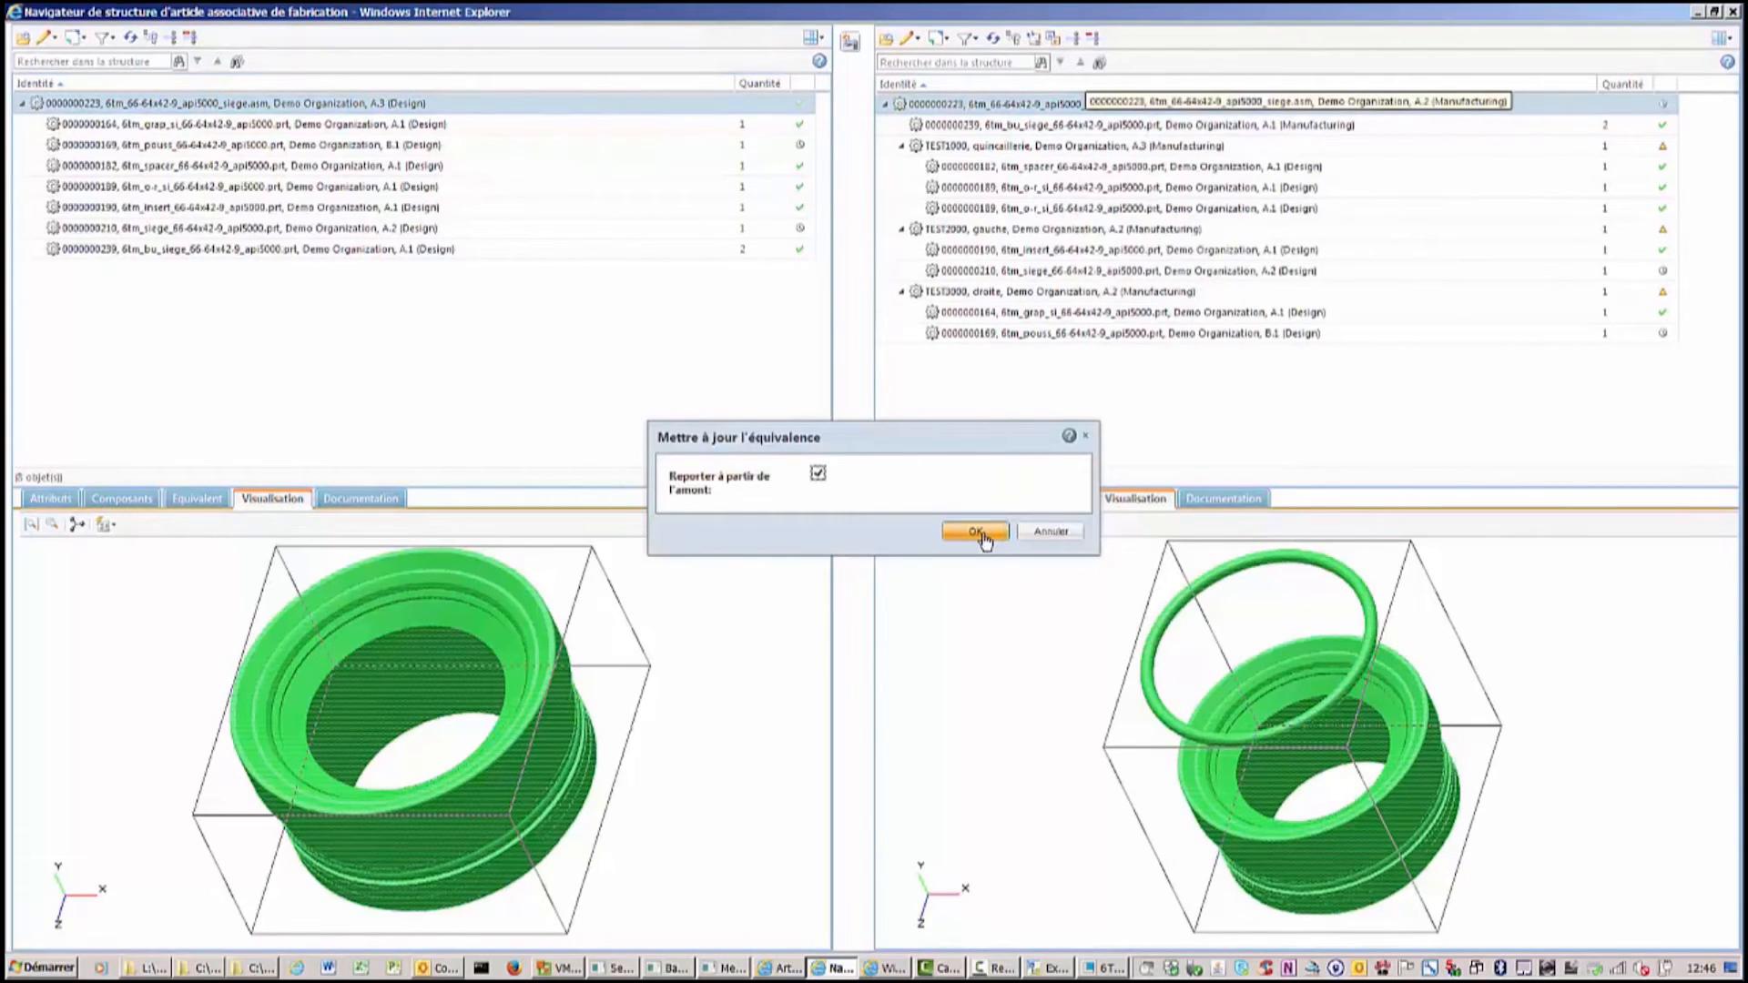
{"action": "left_click", "coordinate": [976, 532]}
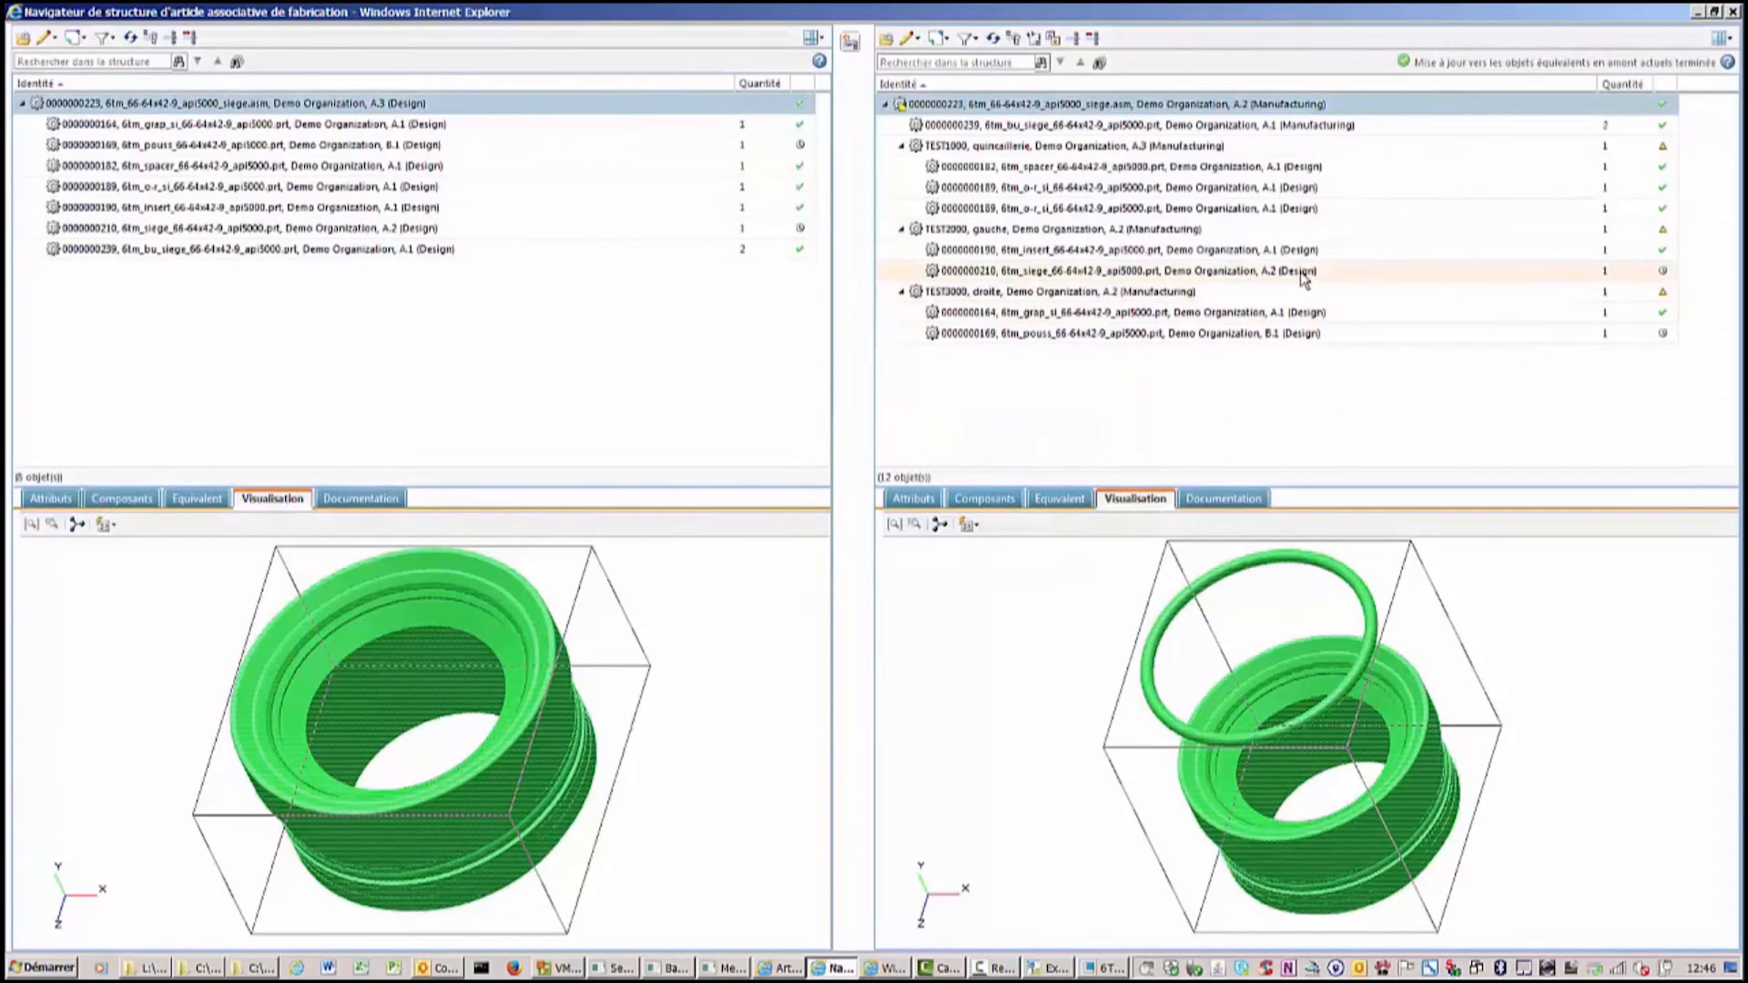
Update the 6tm_siege part under TEST2000 to its current upstream equivalent.
{"action": "left_click", "coordinate": [1213, 273]}
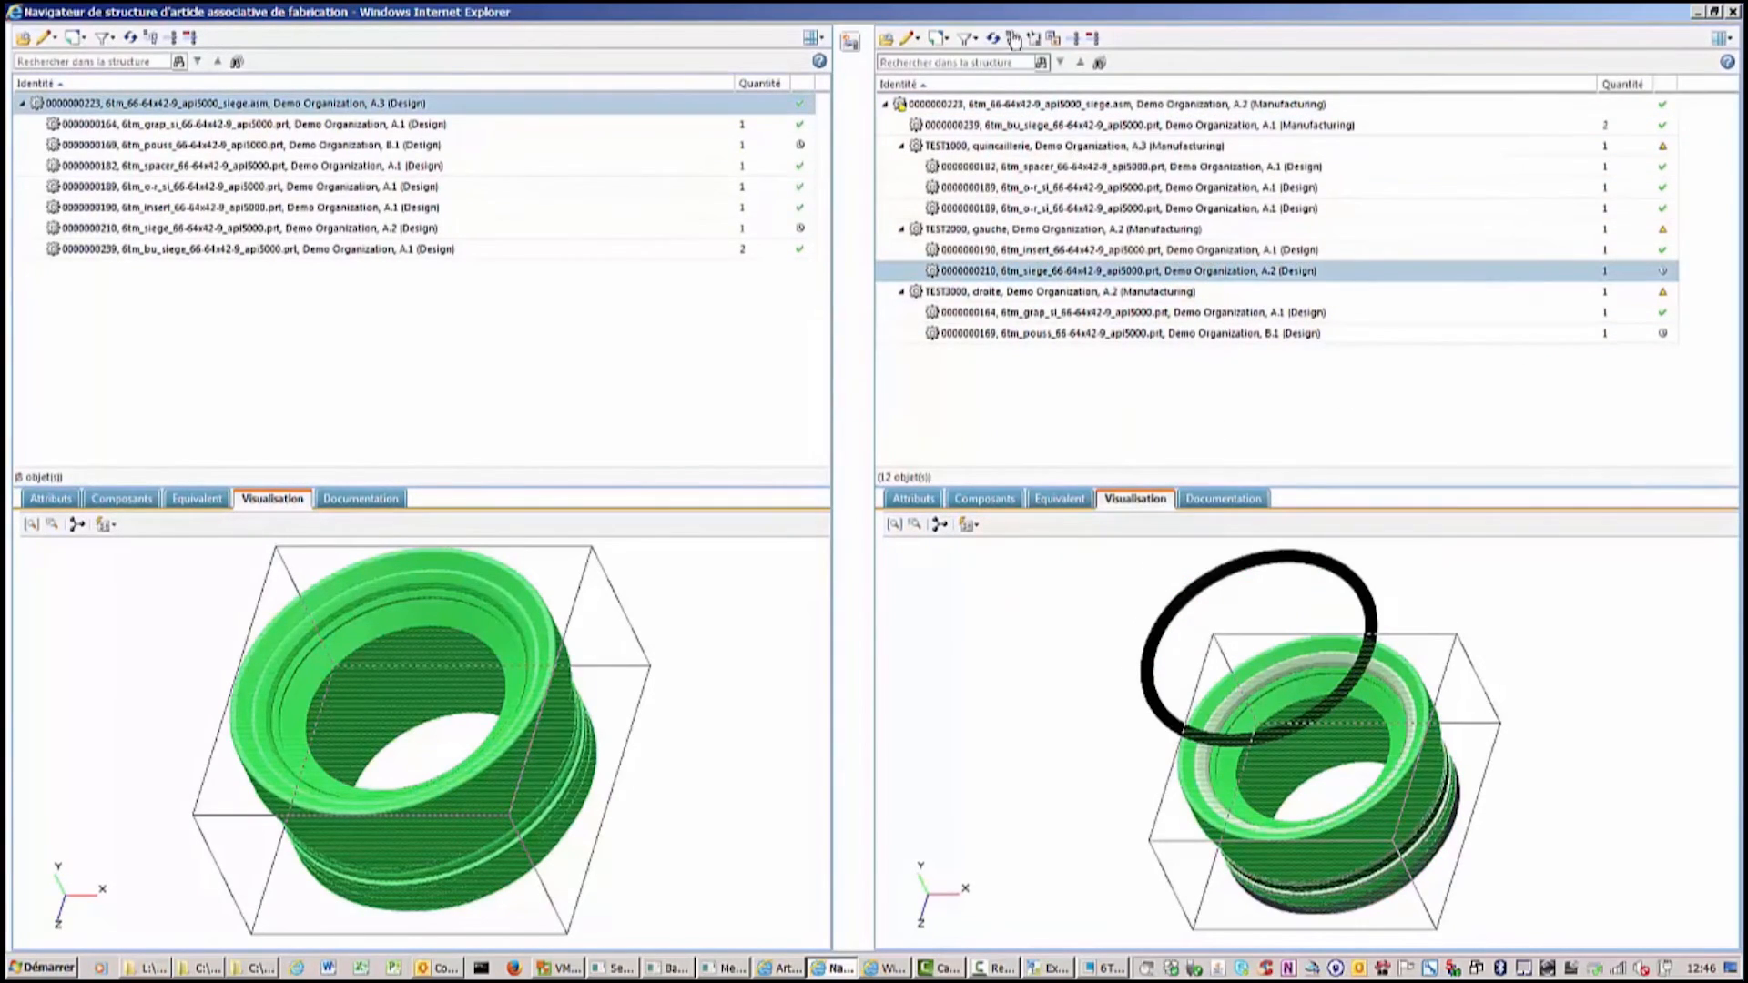
{"action": "left_click", "coordinate": [1035, 41]}
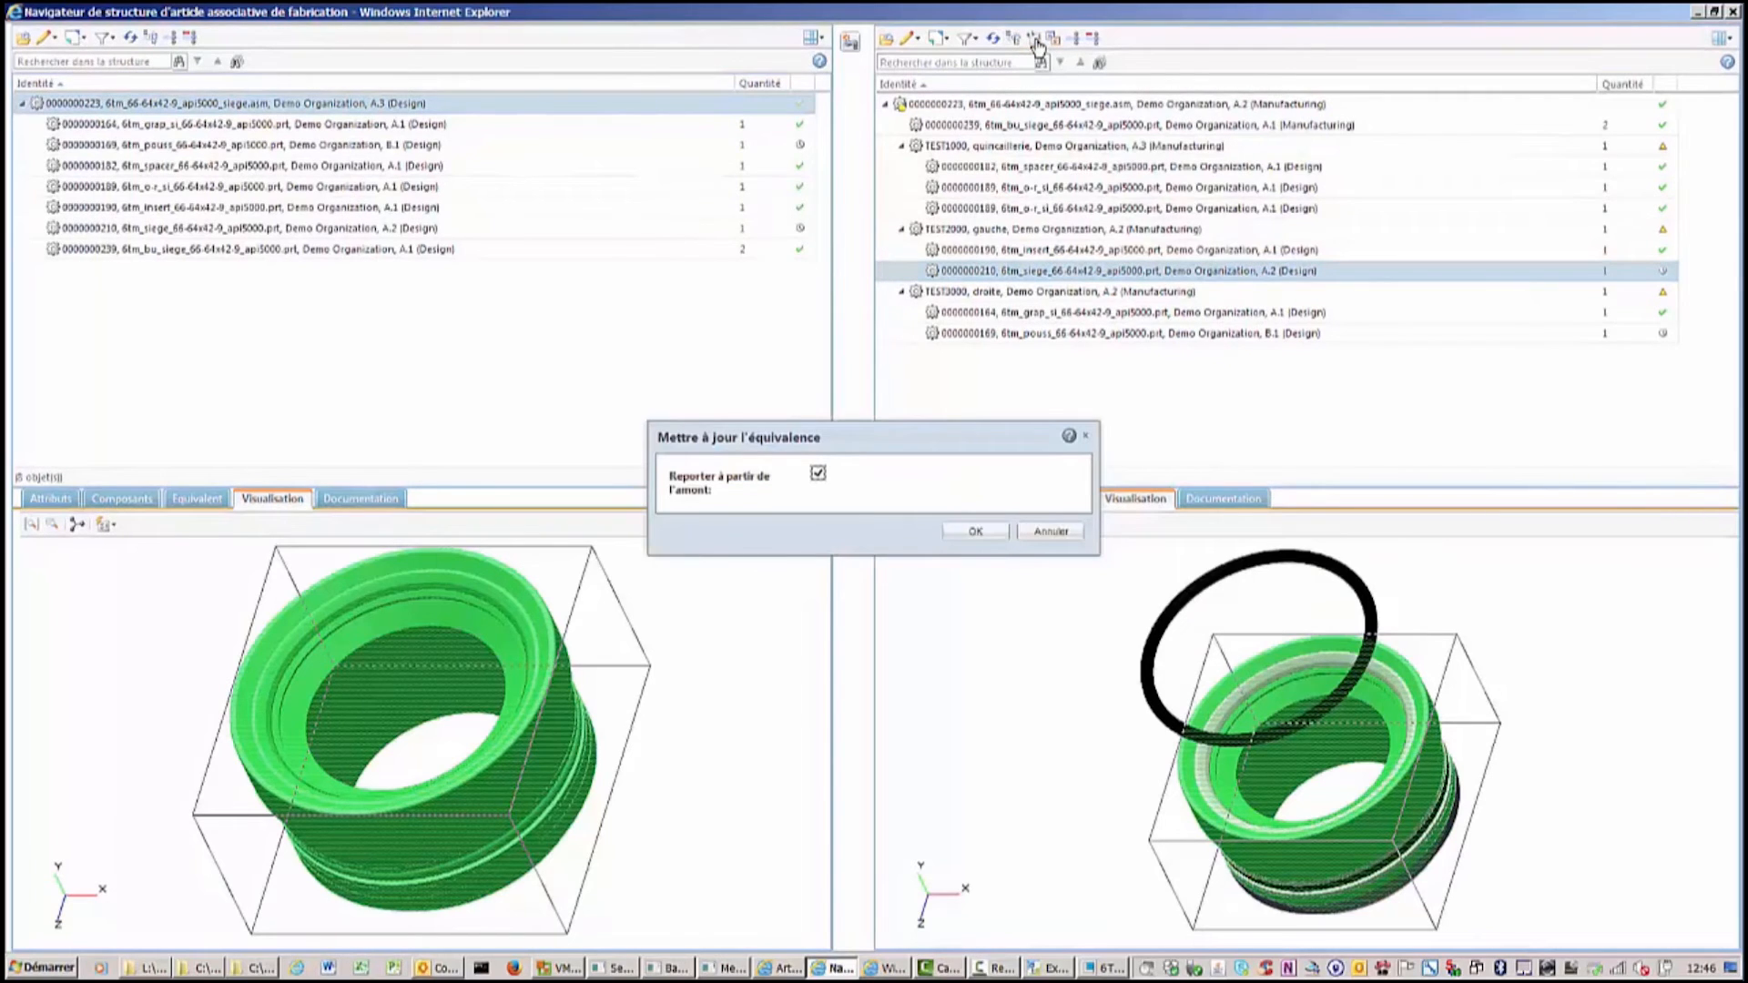
{"action": "left_click", "coordinate": [978, 532]}
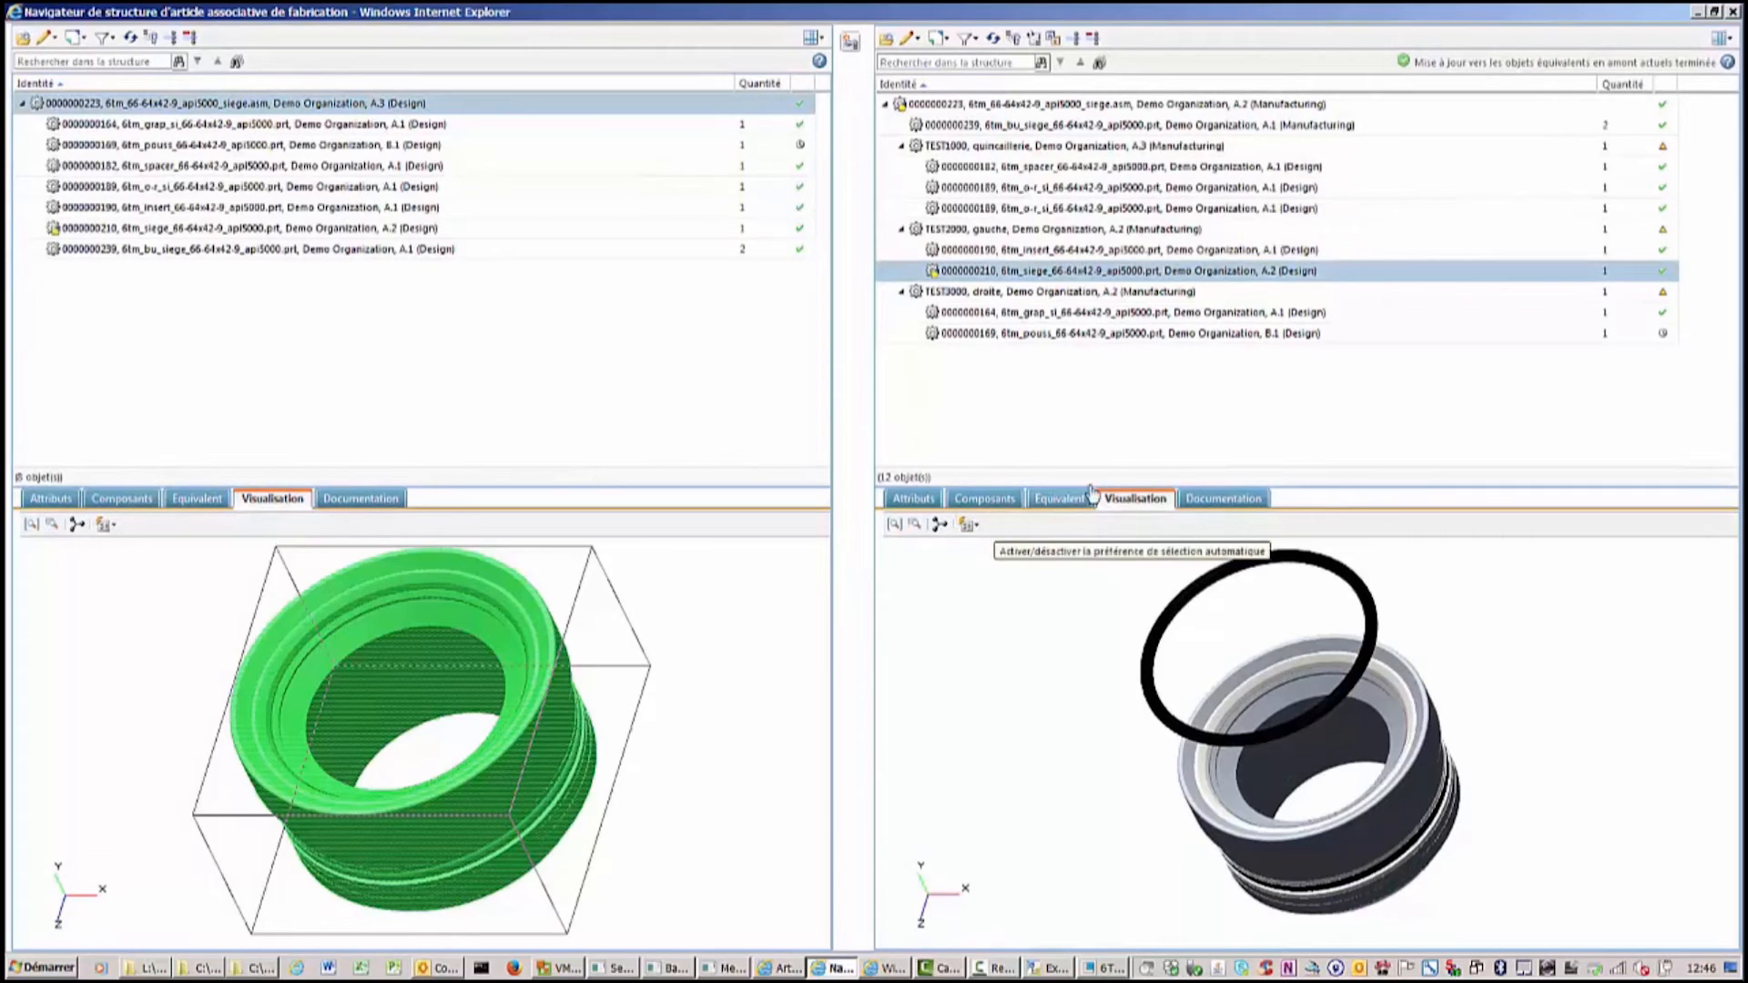
Update the 6tm_pouss part under TEST3000 to its current upstream equivalent, reporting from upstream.
{"action": "left_click", "coordinate": [1144, 337]}
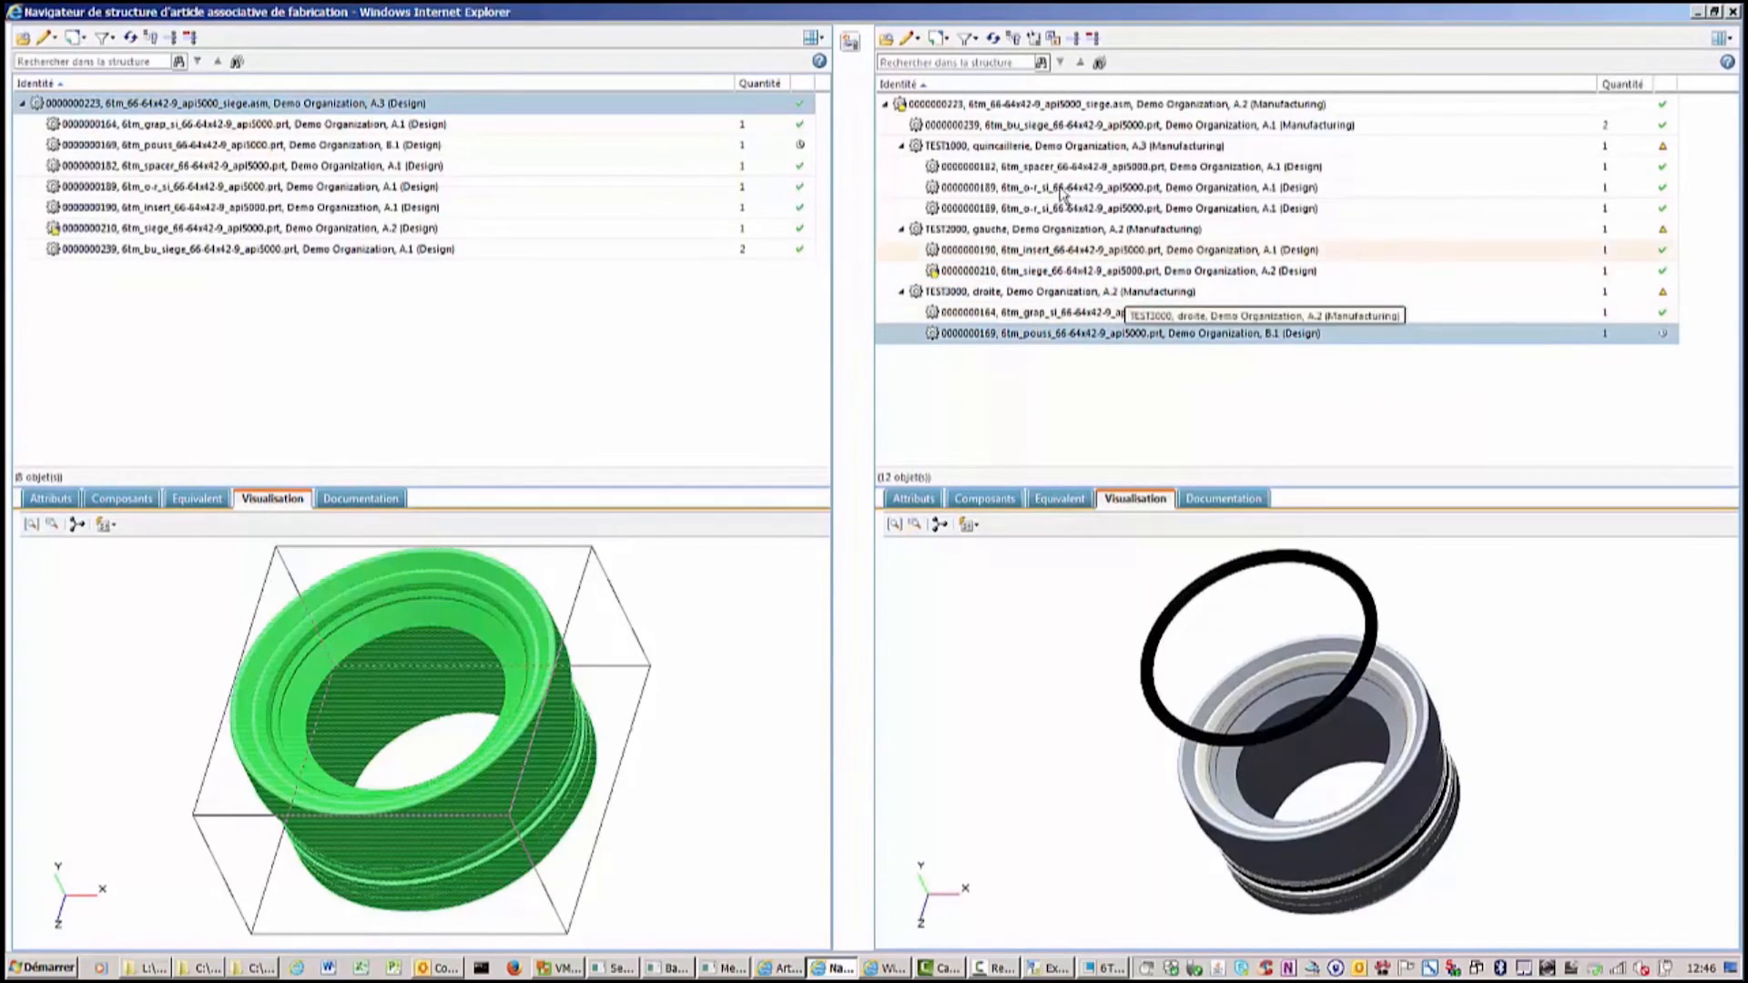
{"action": "left_click", "coordinate": [1033, 38]}
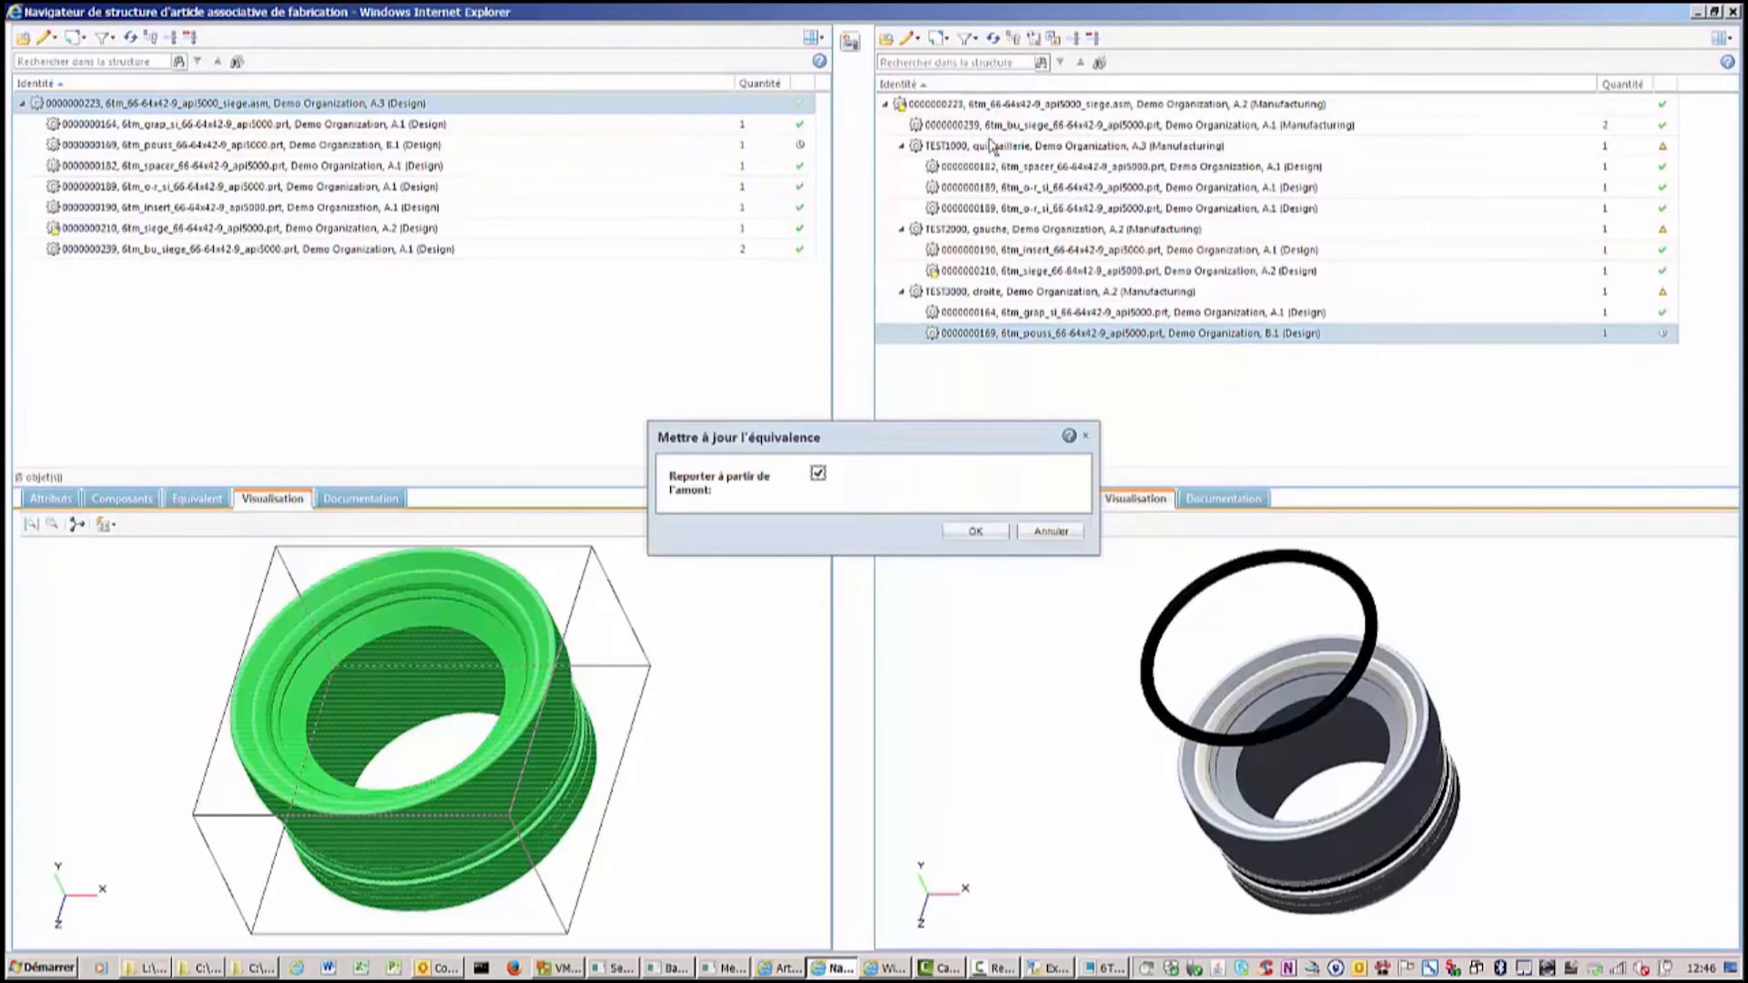
{"action": "left_click", "coordinate": [972, 531]}
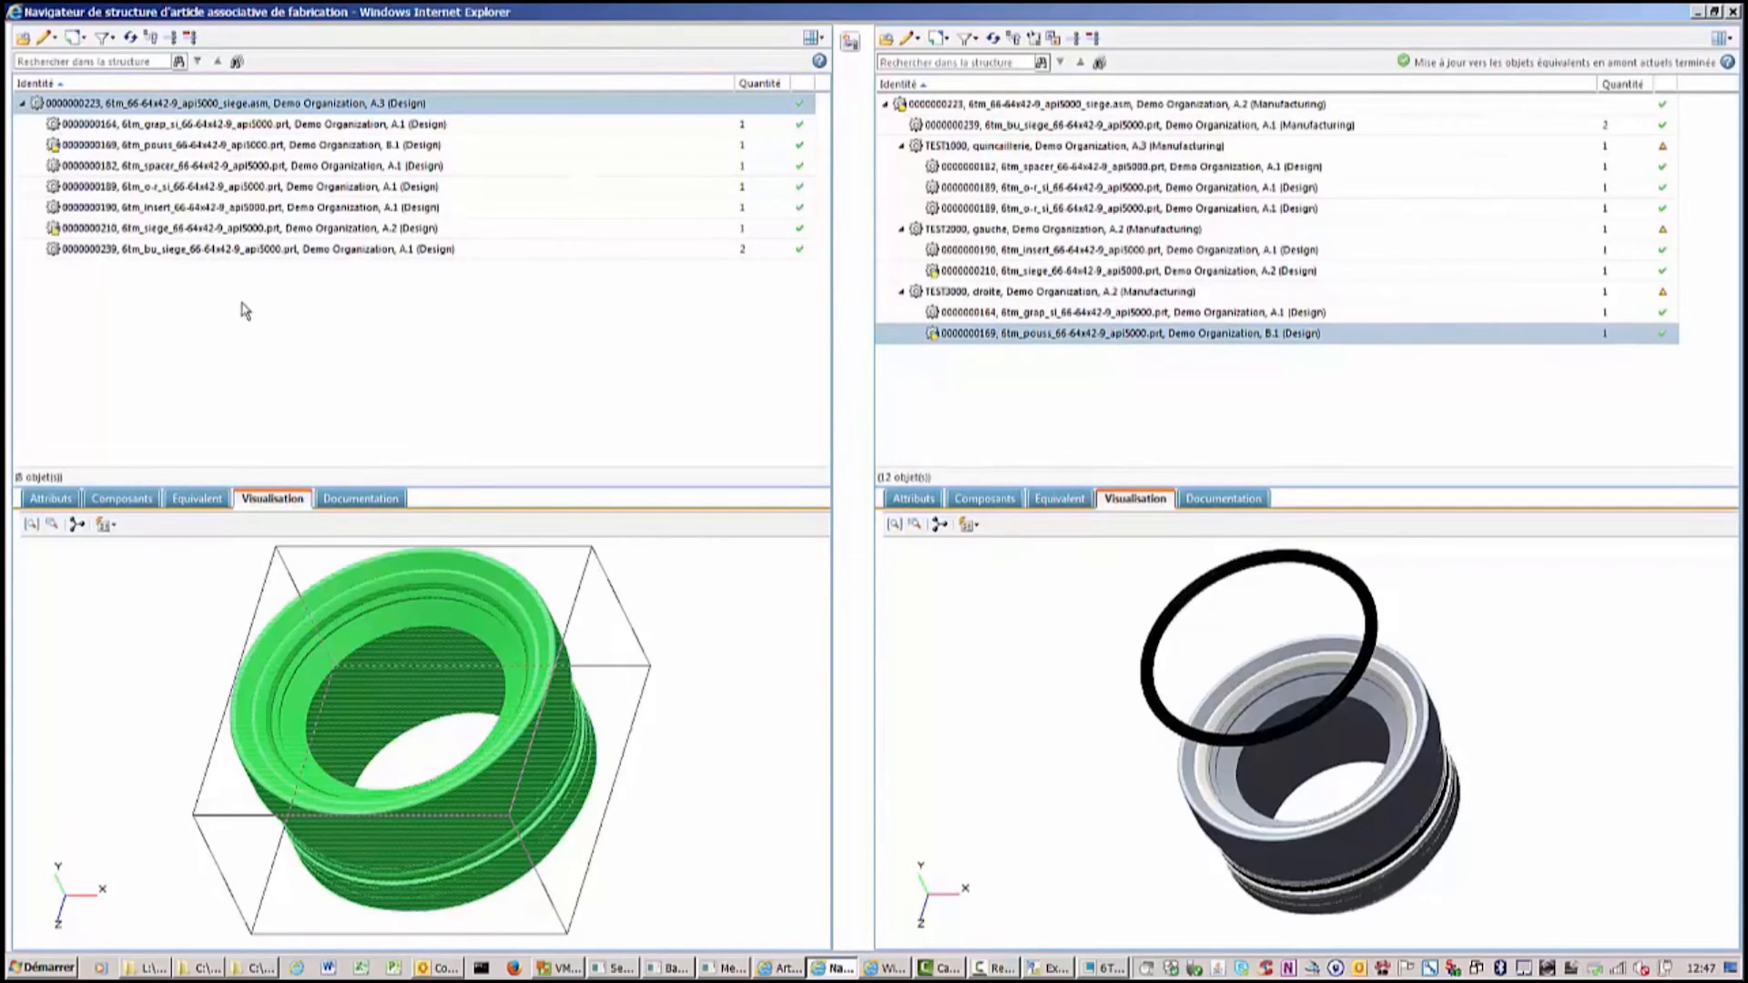
Check out the 6tm_siege design part and refresh the design structure.
{"action": "left_click", "coordinate": [155, 231]}
{"action": "right_click", "coordinate": [155, 230]}
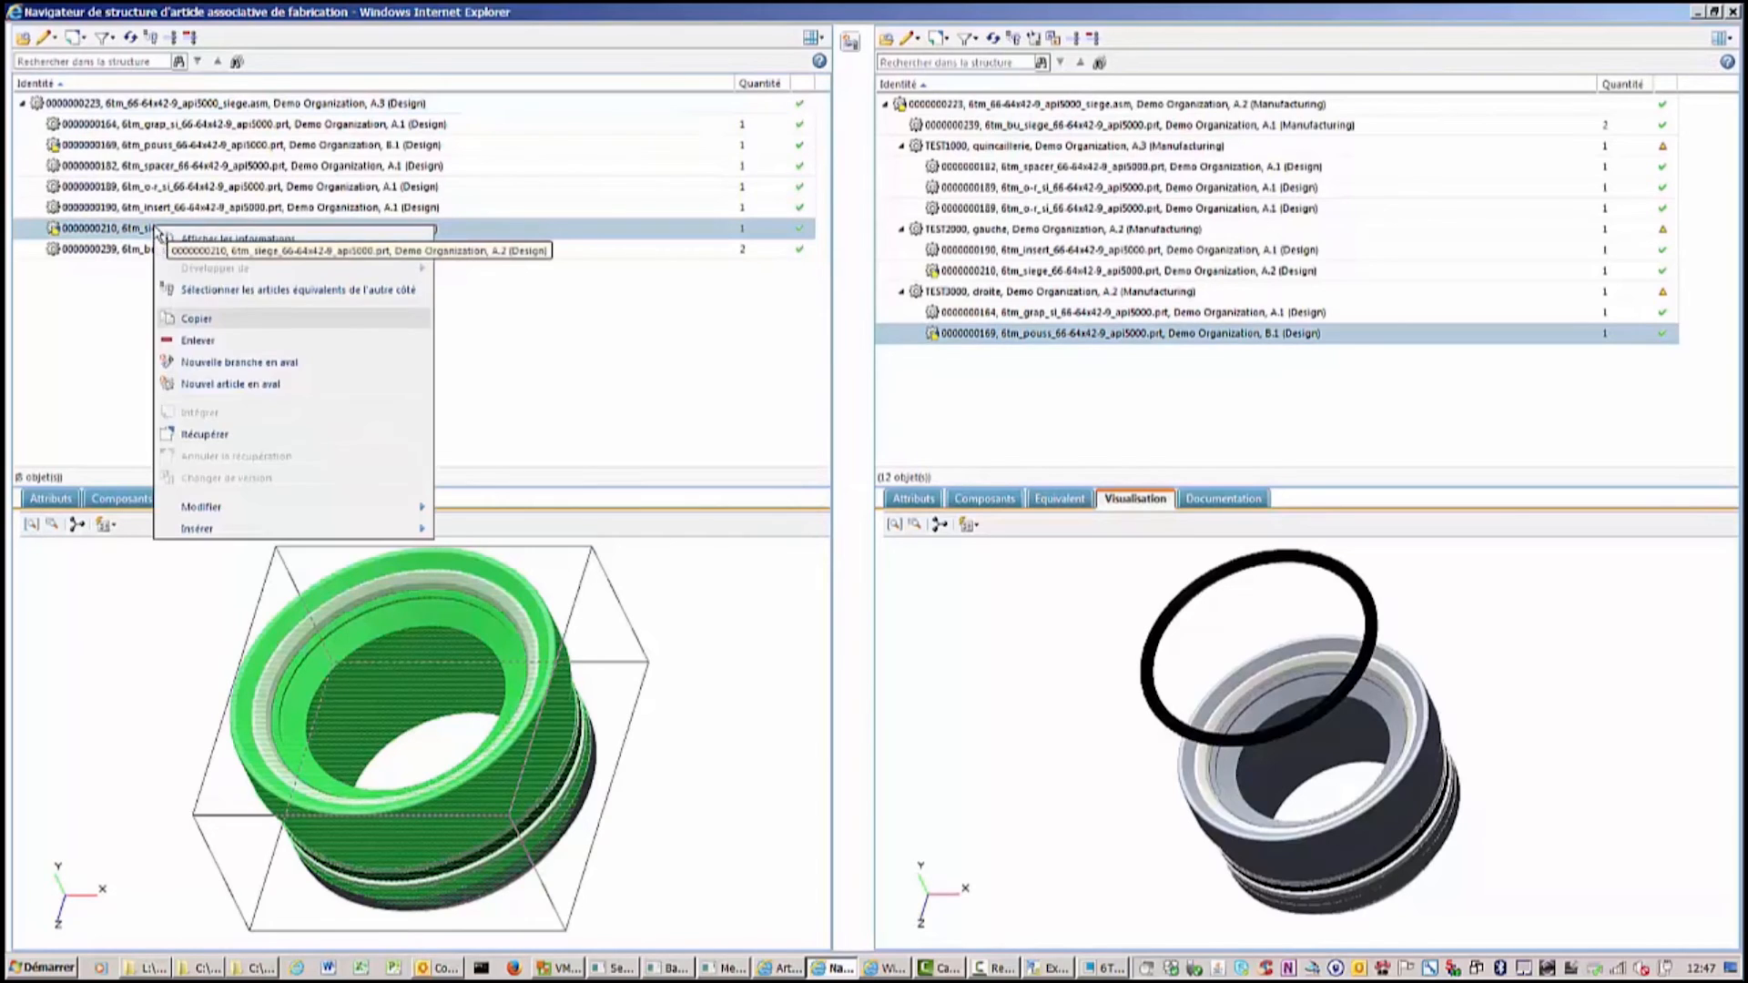
{"action": "left_click", "coordinate": [204, 437]}
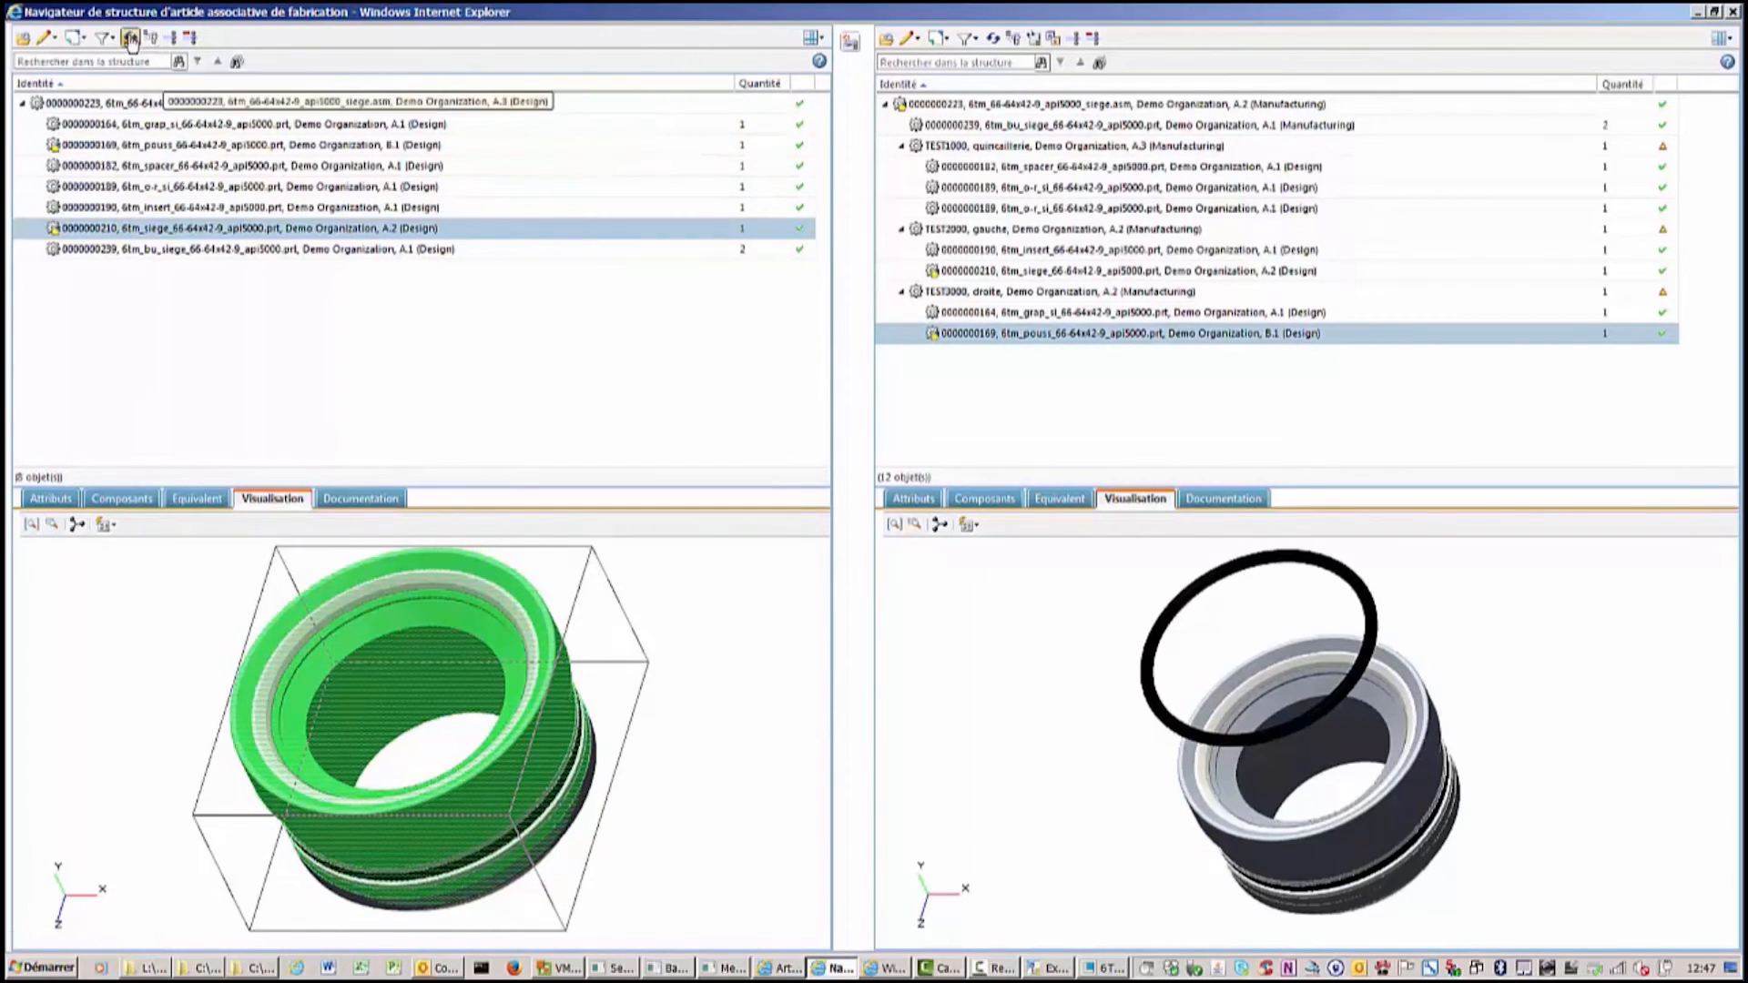
{"action": "left_click", "coordinate": [132, 40]}
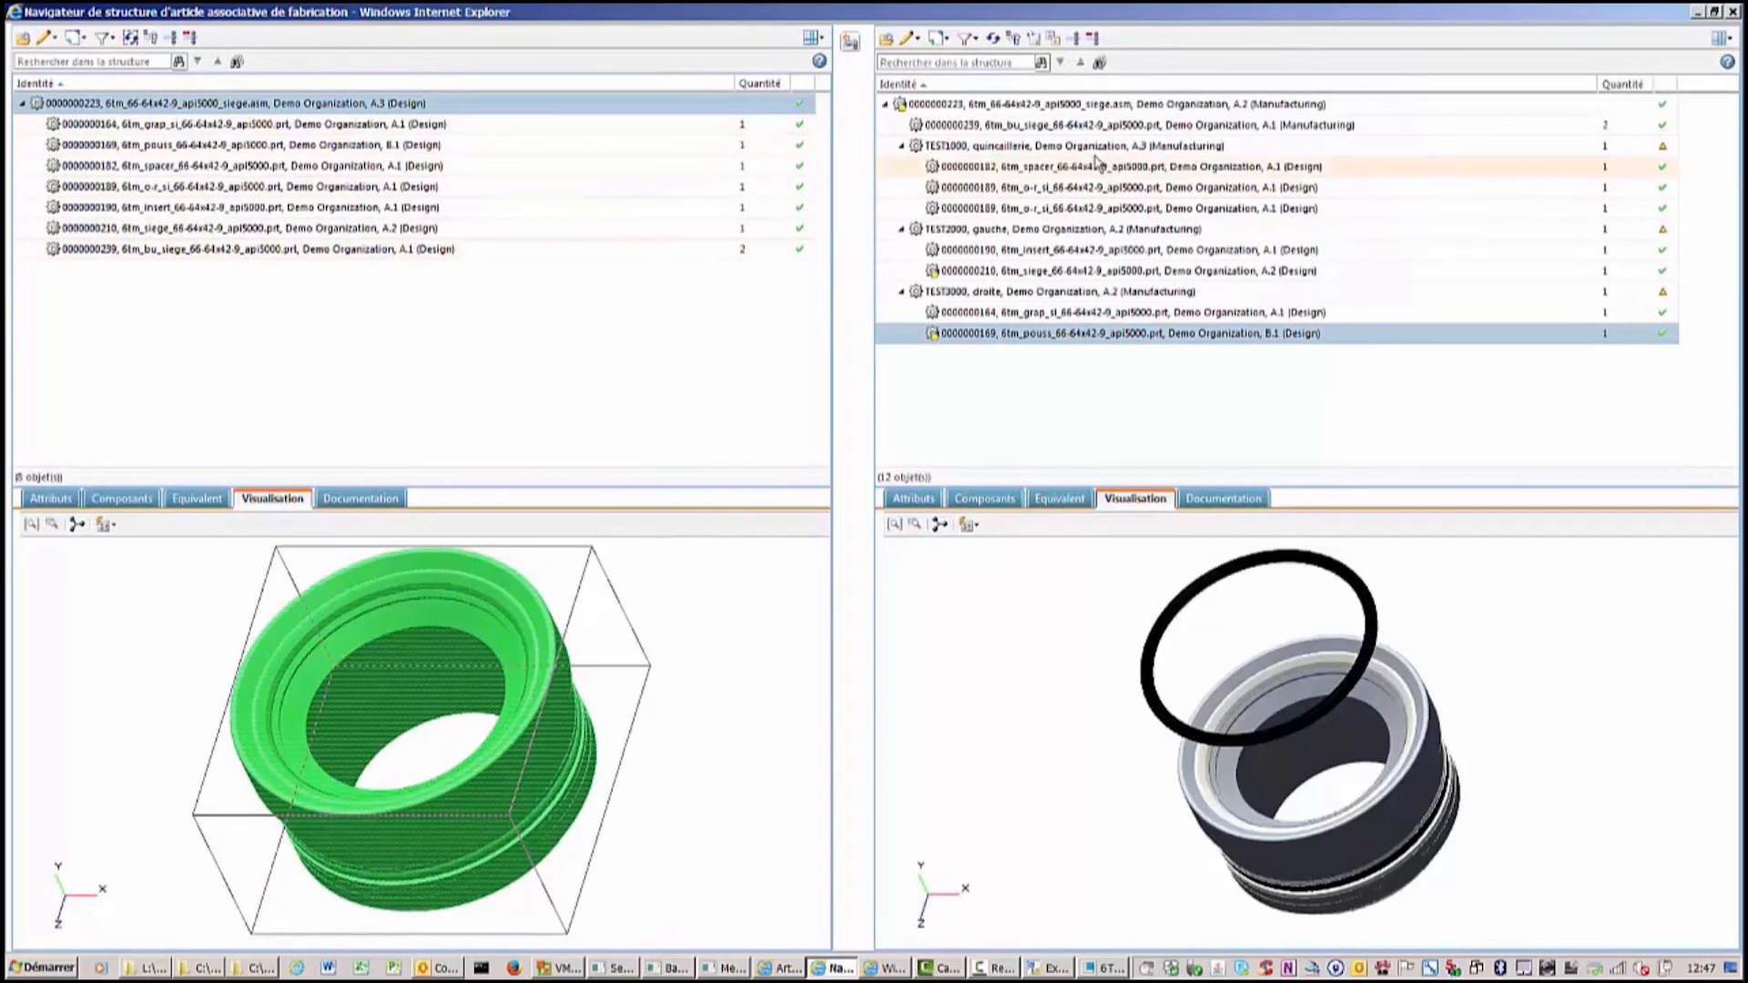
Select the design-side equivalent of the o-r_si part under TEST1000 in the manufacturing structure.
{"action": "left_click", "coordinate": [1084, 209]}
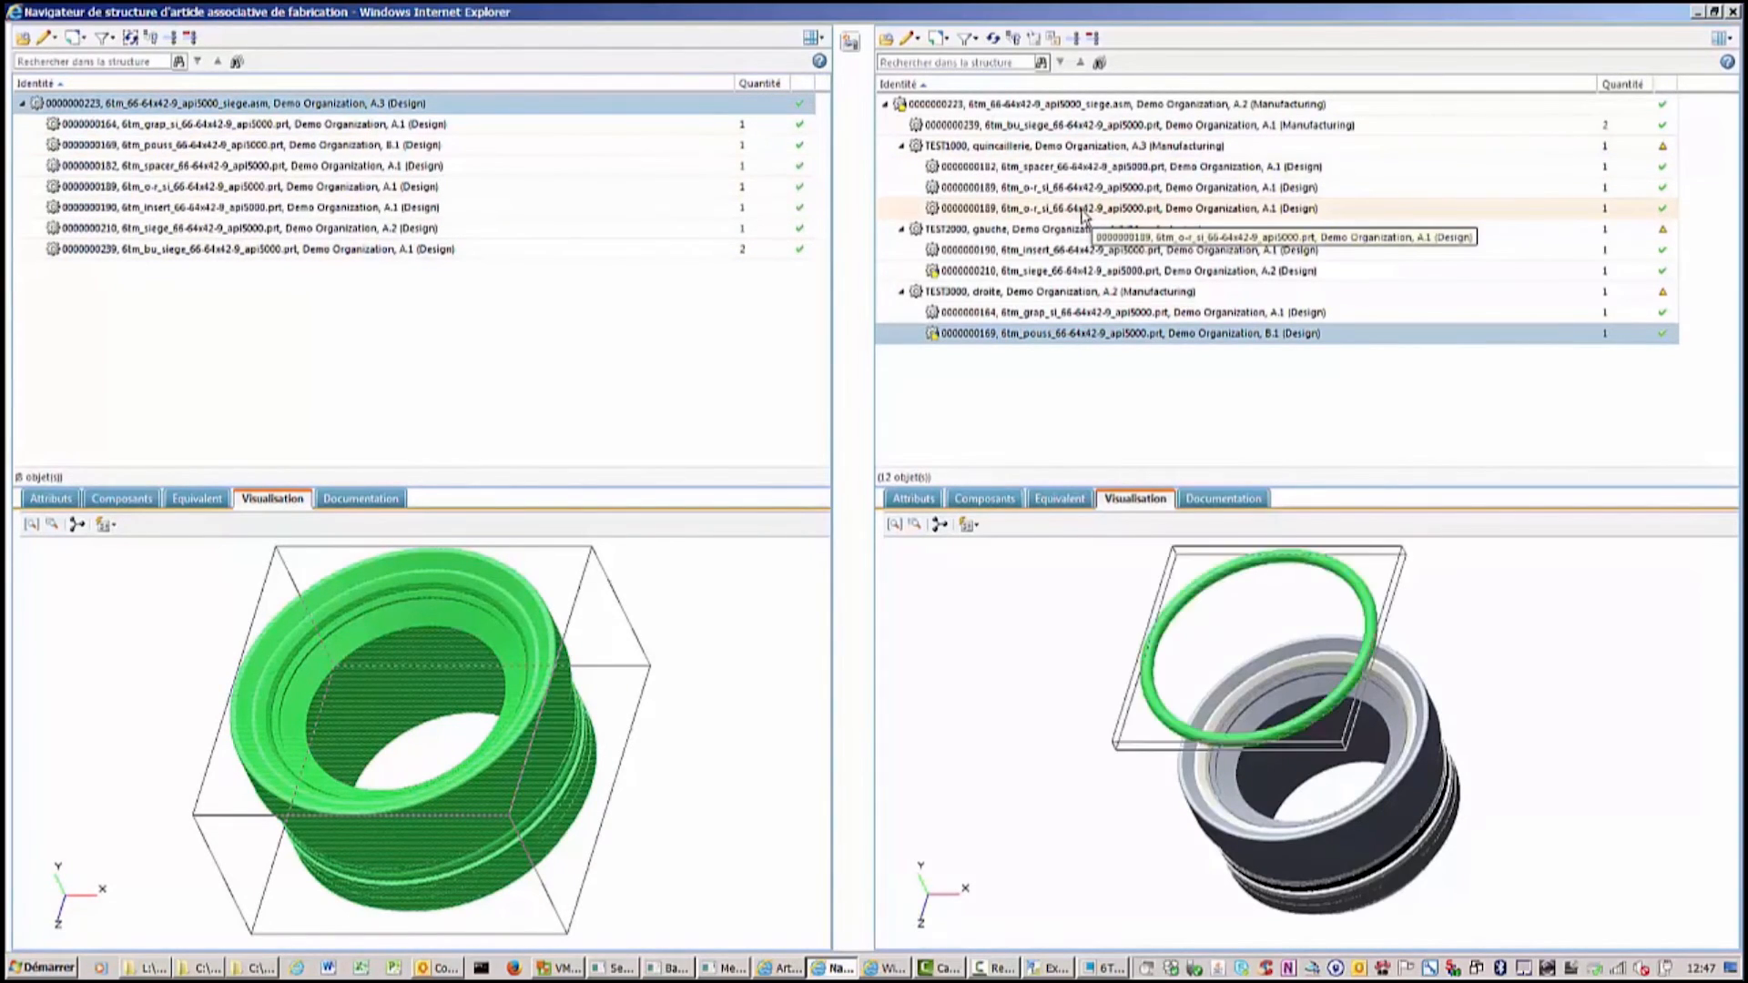
{"action": "right_click", "coordinate": [1083, 211]}
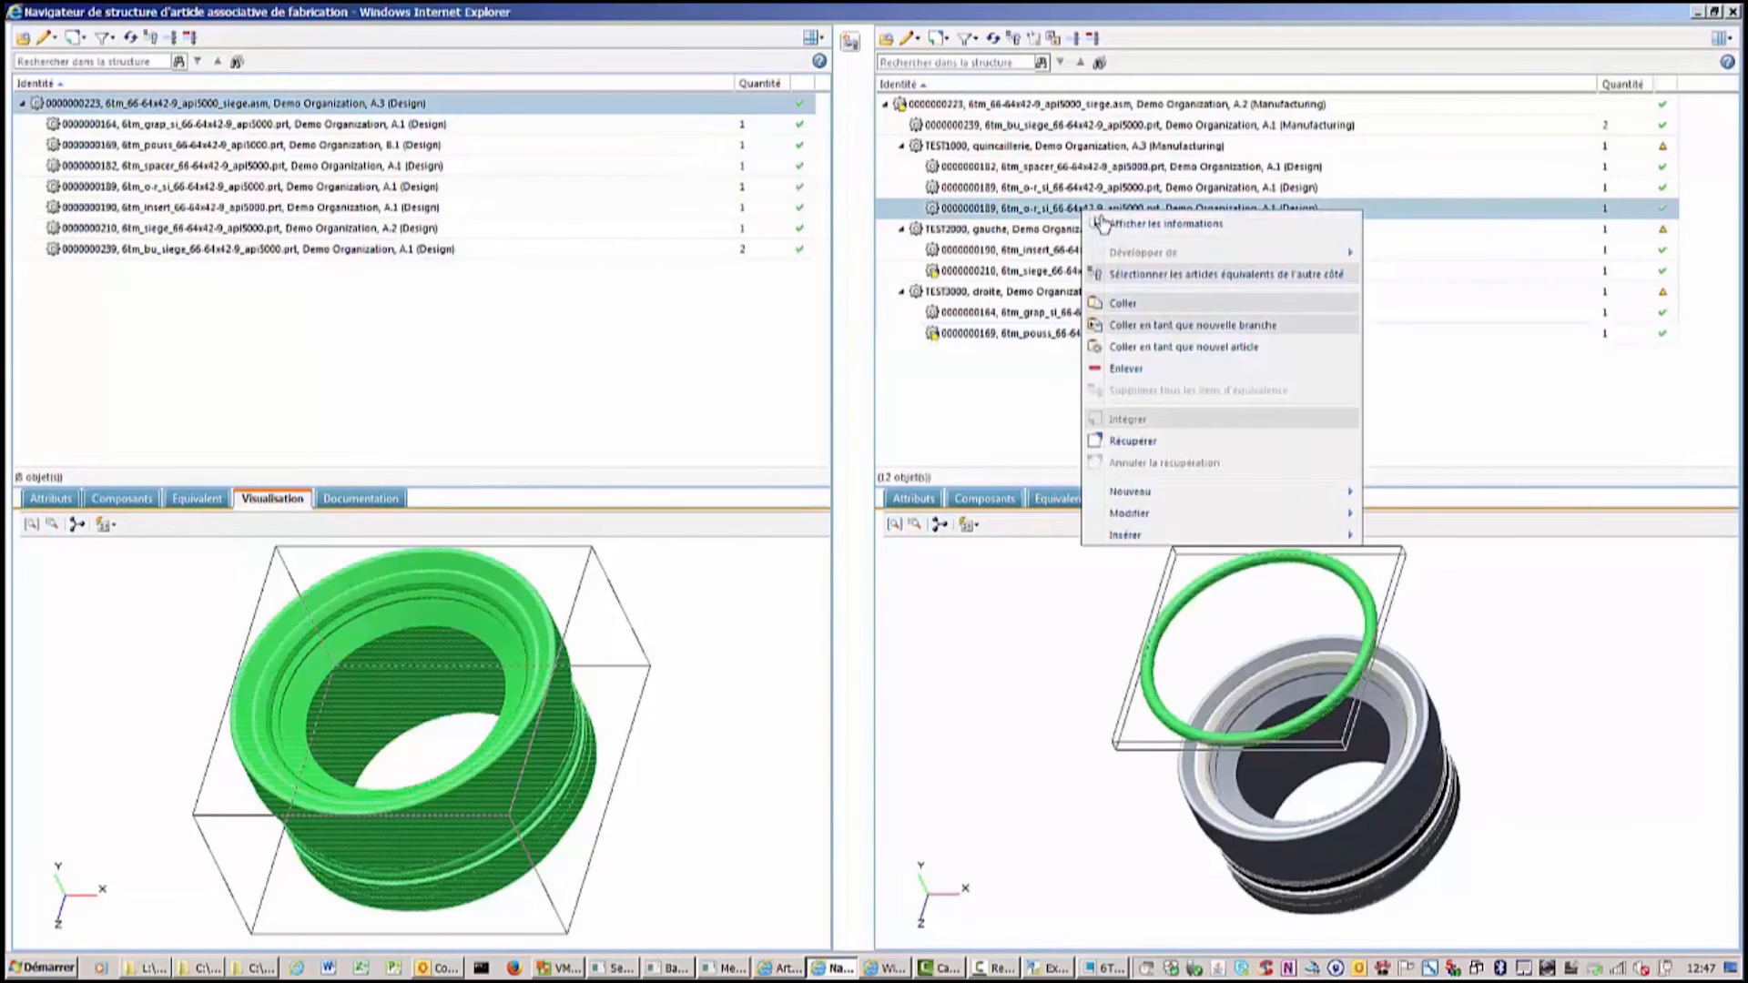
{"action": "left_click", "coordinate": [1154, 275]}
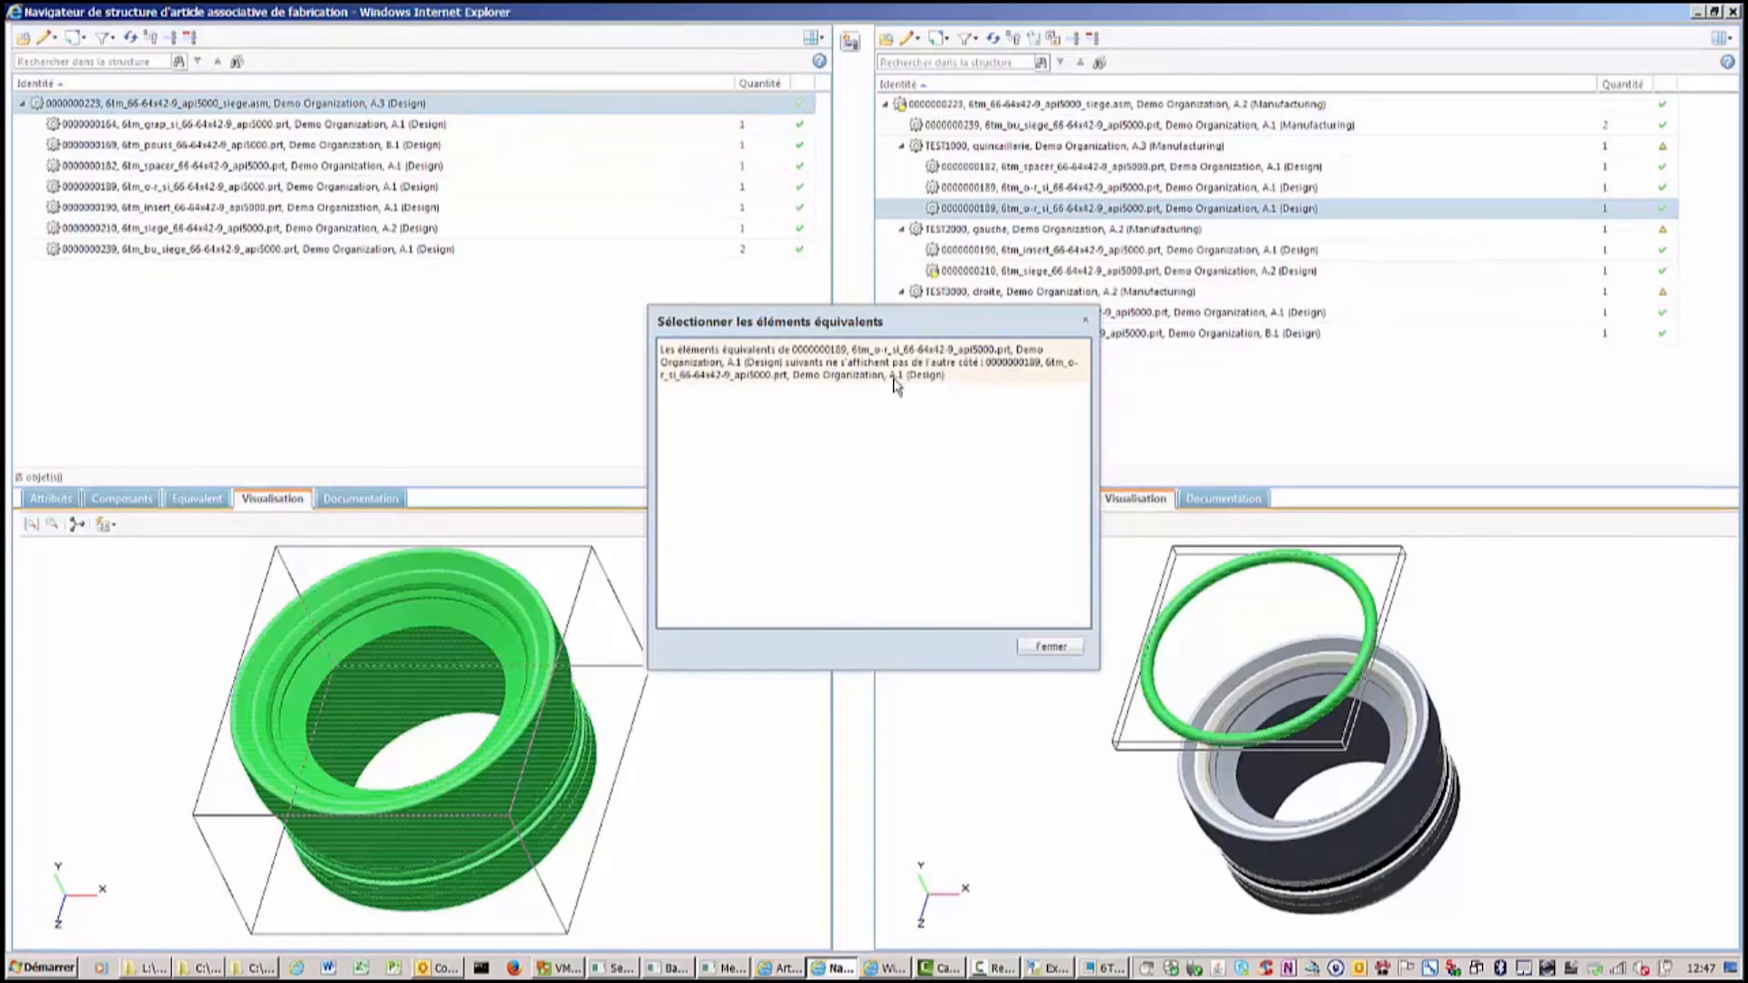
{"action": "left_click", "coordinate": [1051, 647]}
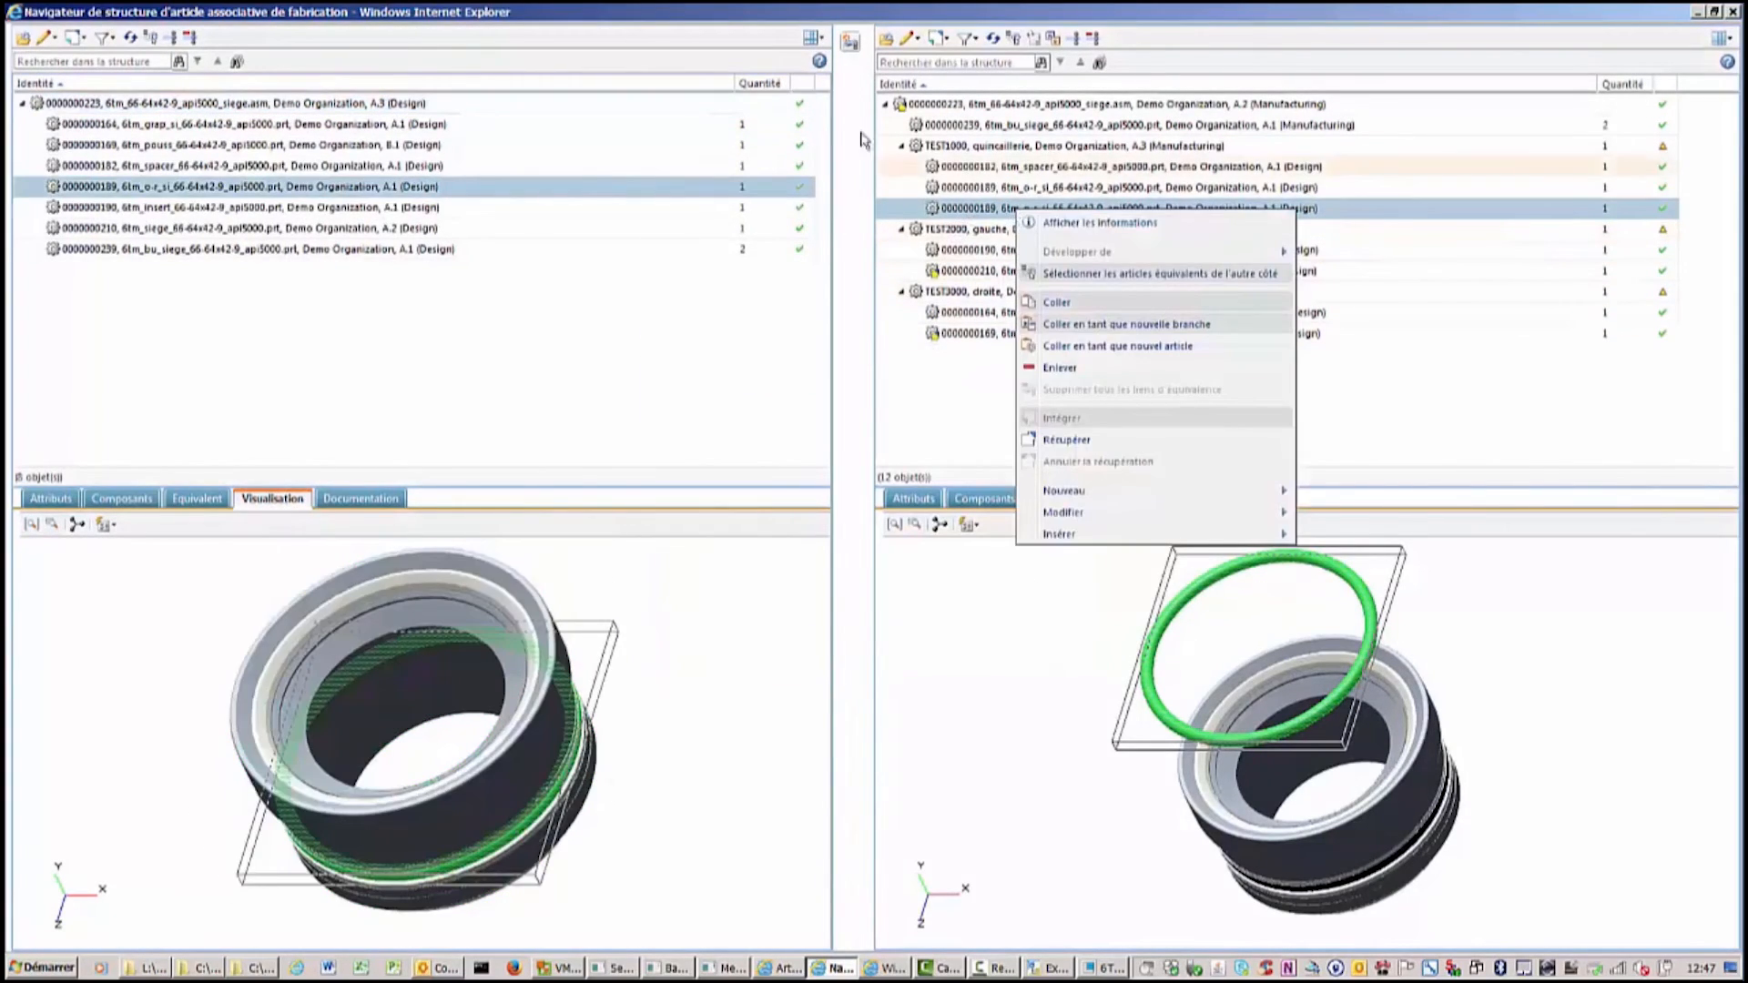
Try to create an equivalence link between the two o-r_si parts with the occurrence link option cleared.
{"action": "left_click", "coordinate": [850, 41]}
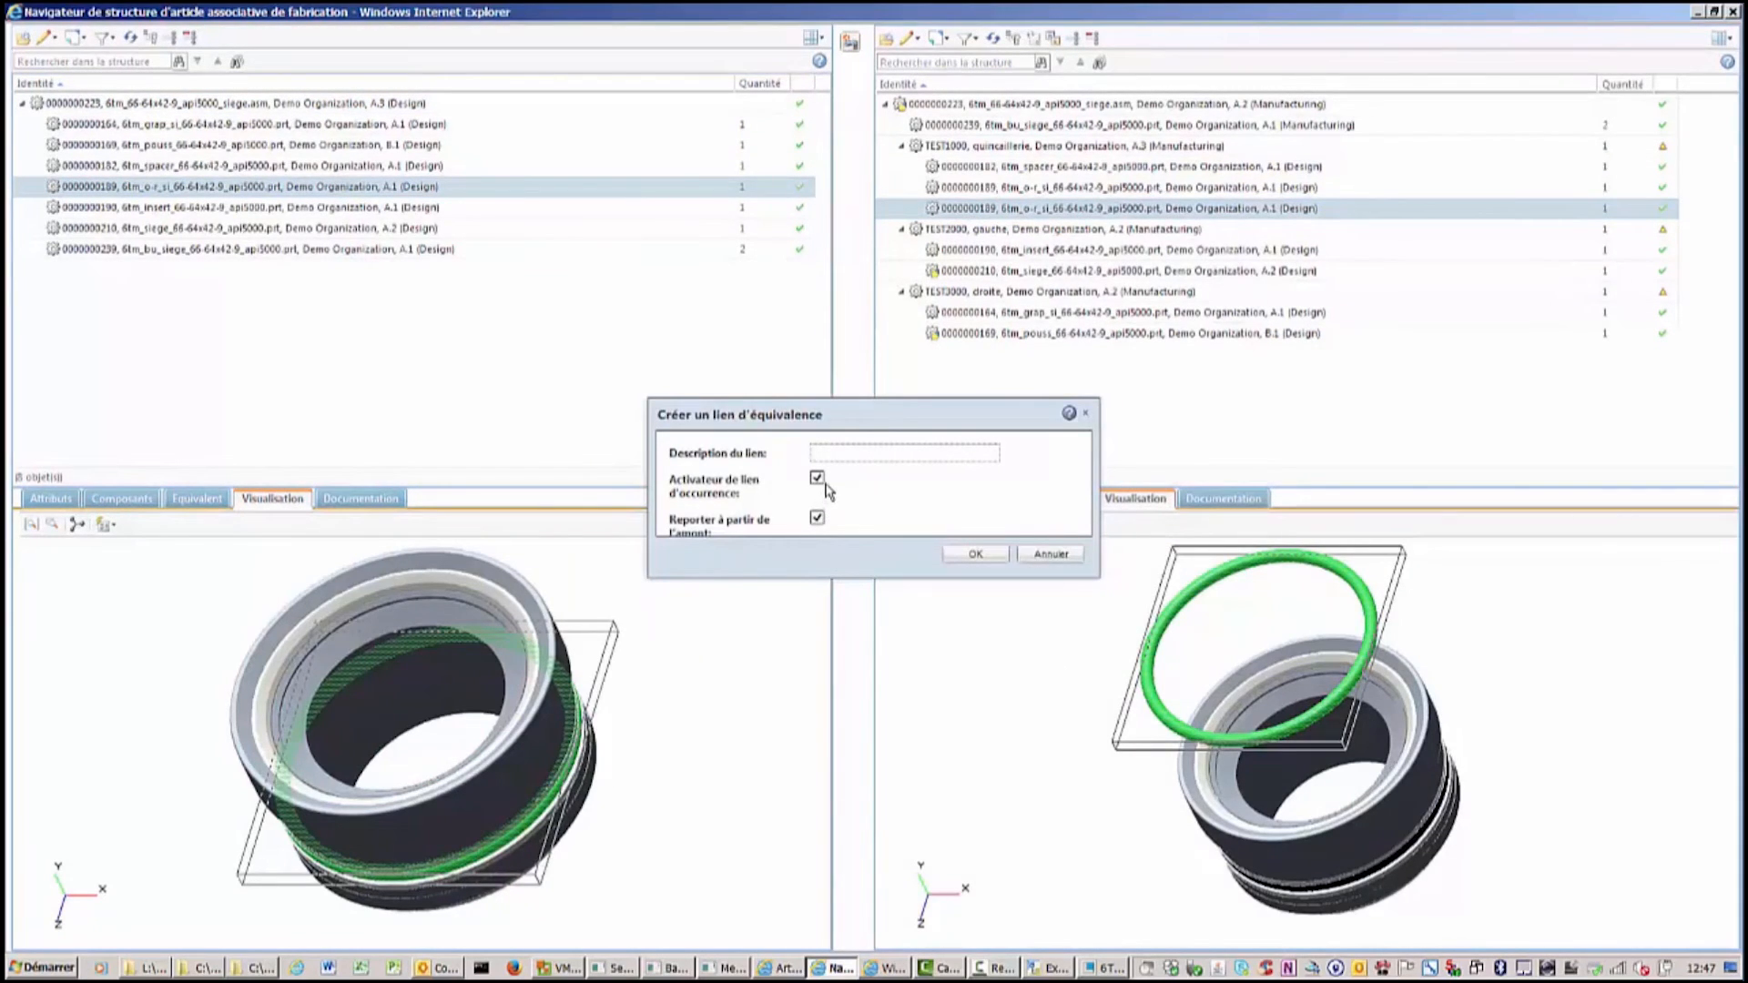
{"action": "left_click", "coordinate": [817, 478]}
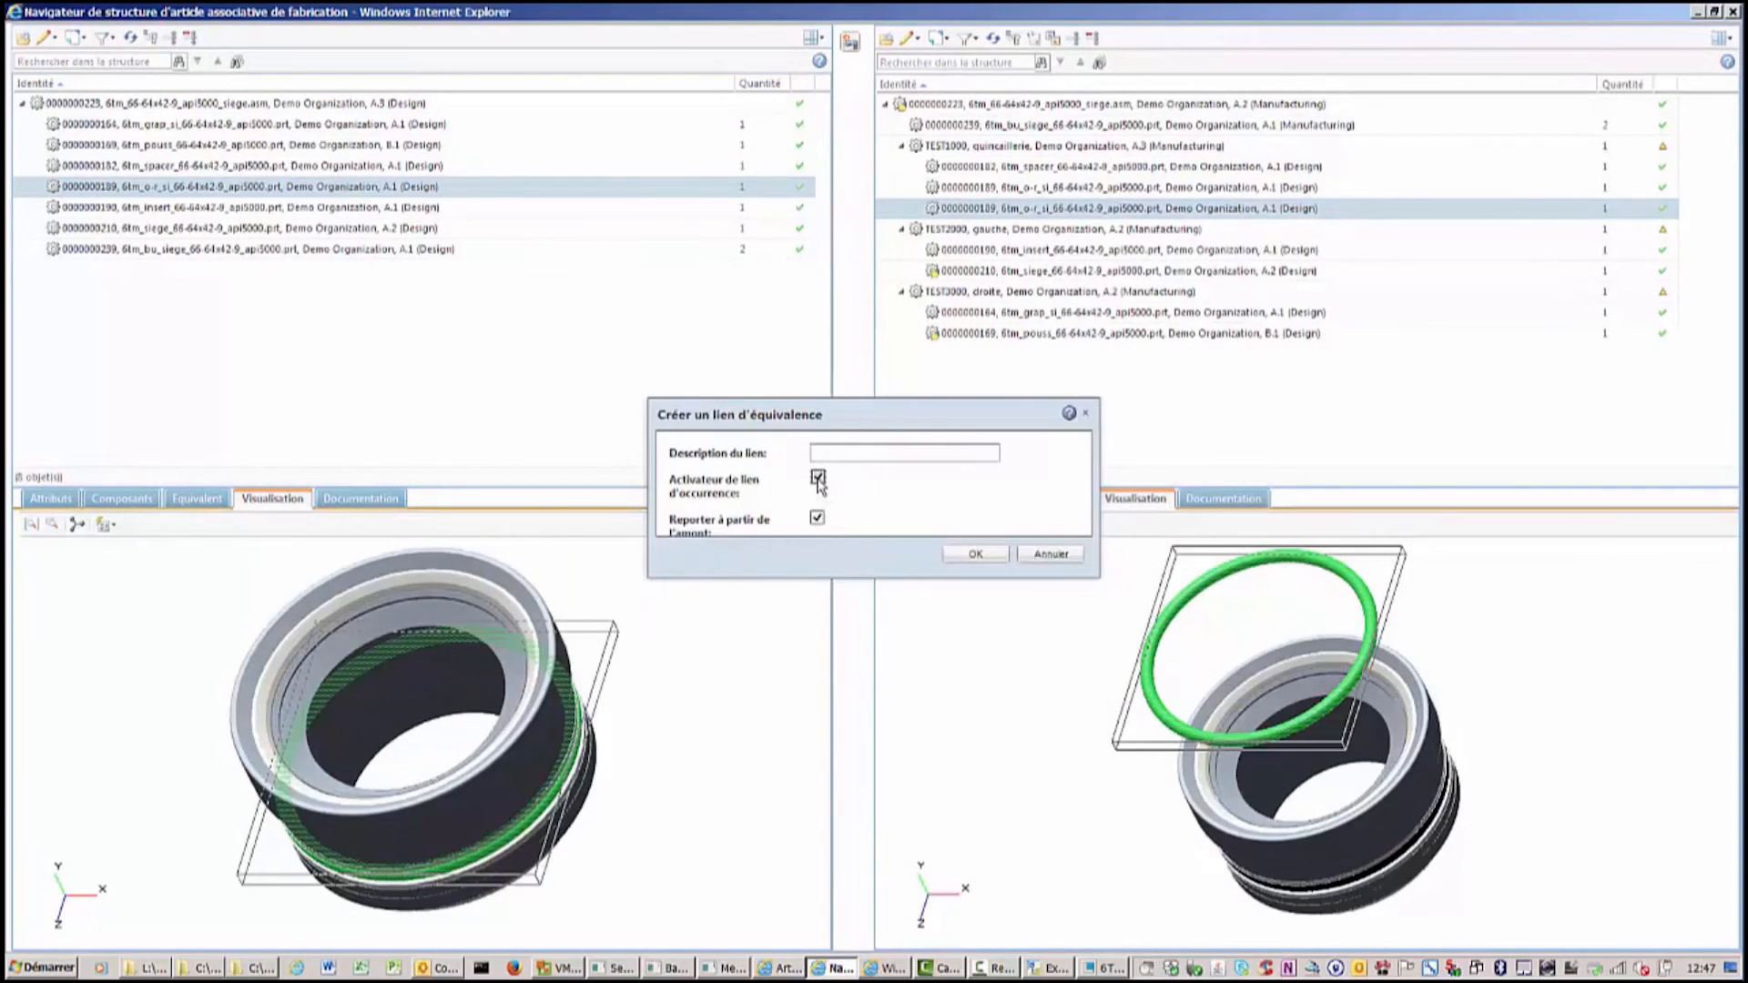
{"action": "left_click", "coordinate": [976, 556]}
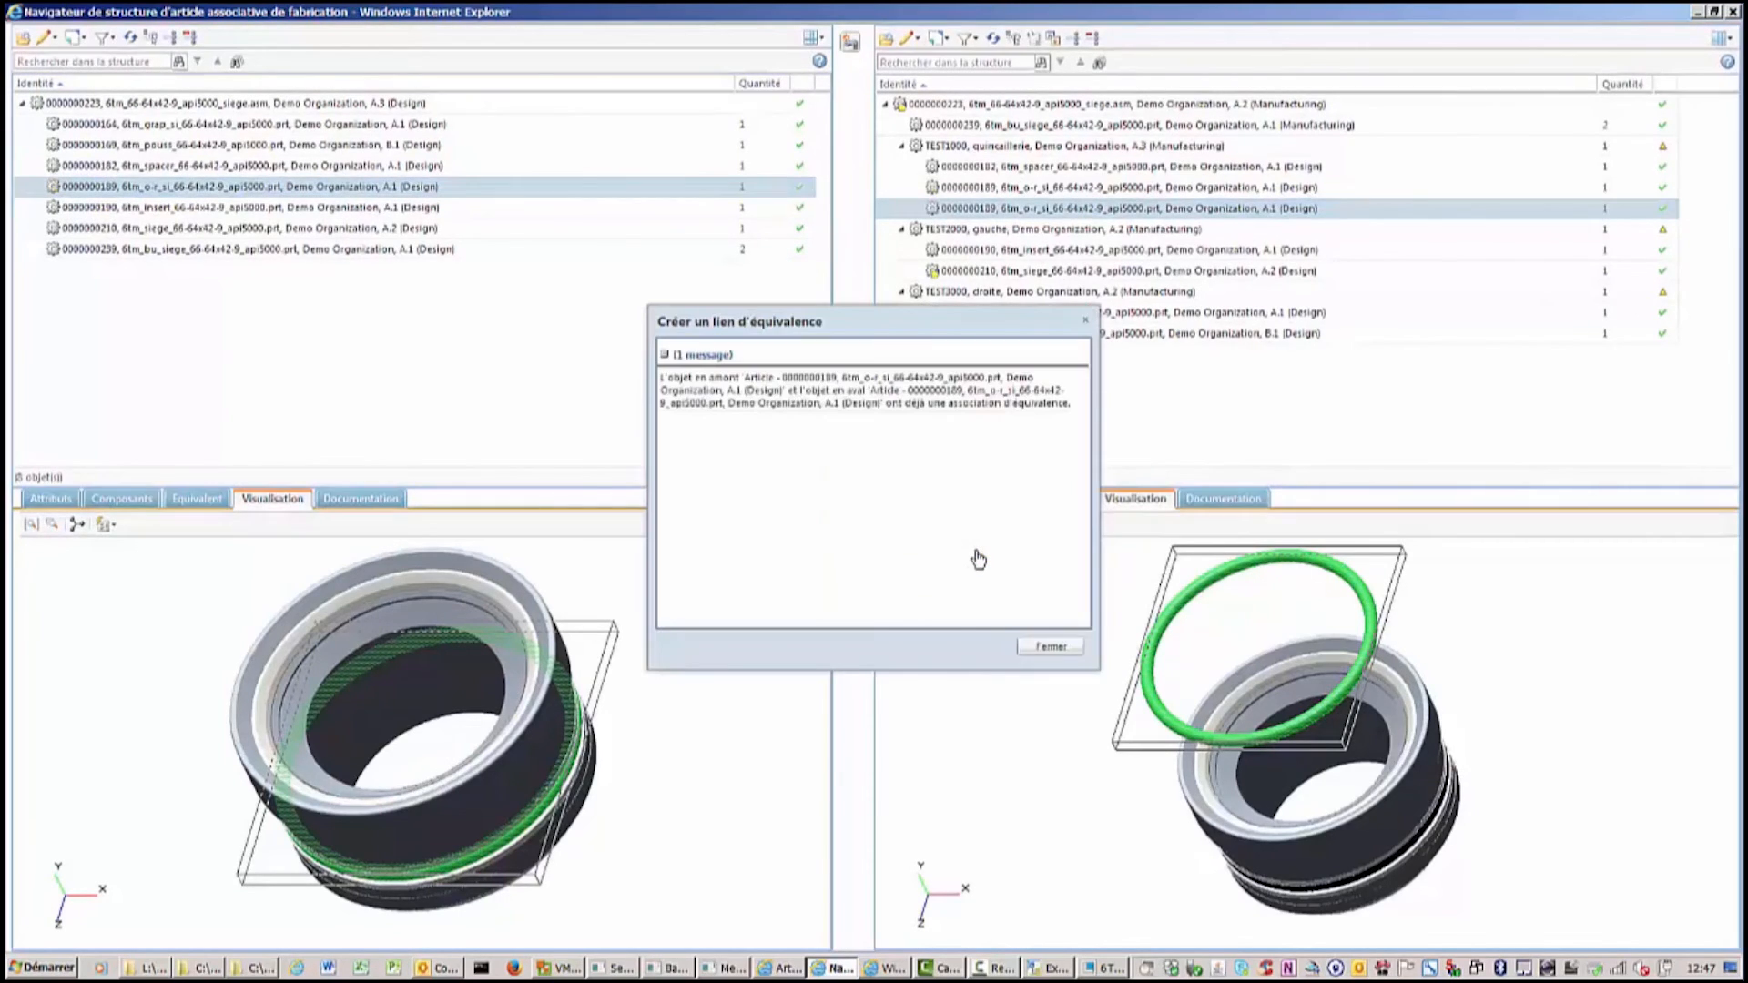
{"action": "left_click", "coordinate": [1051, 648]}
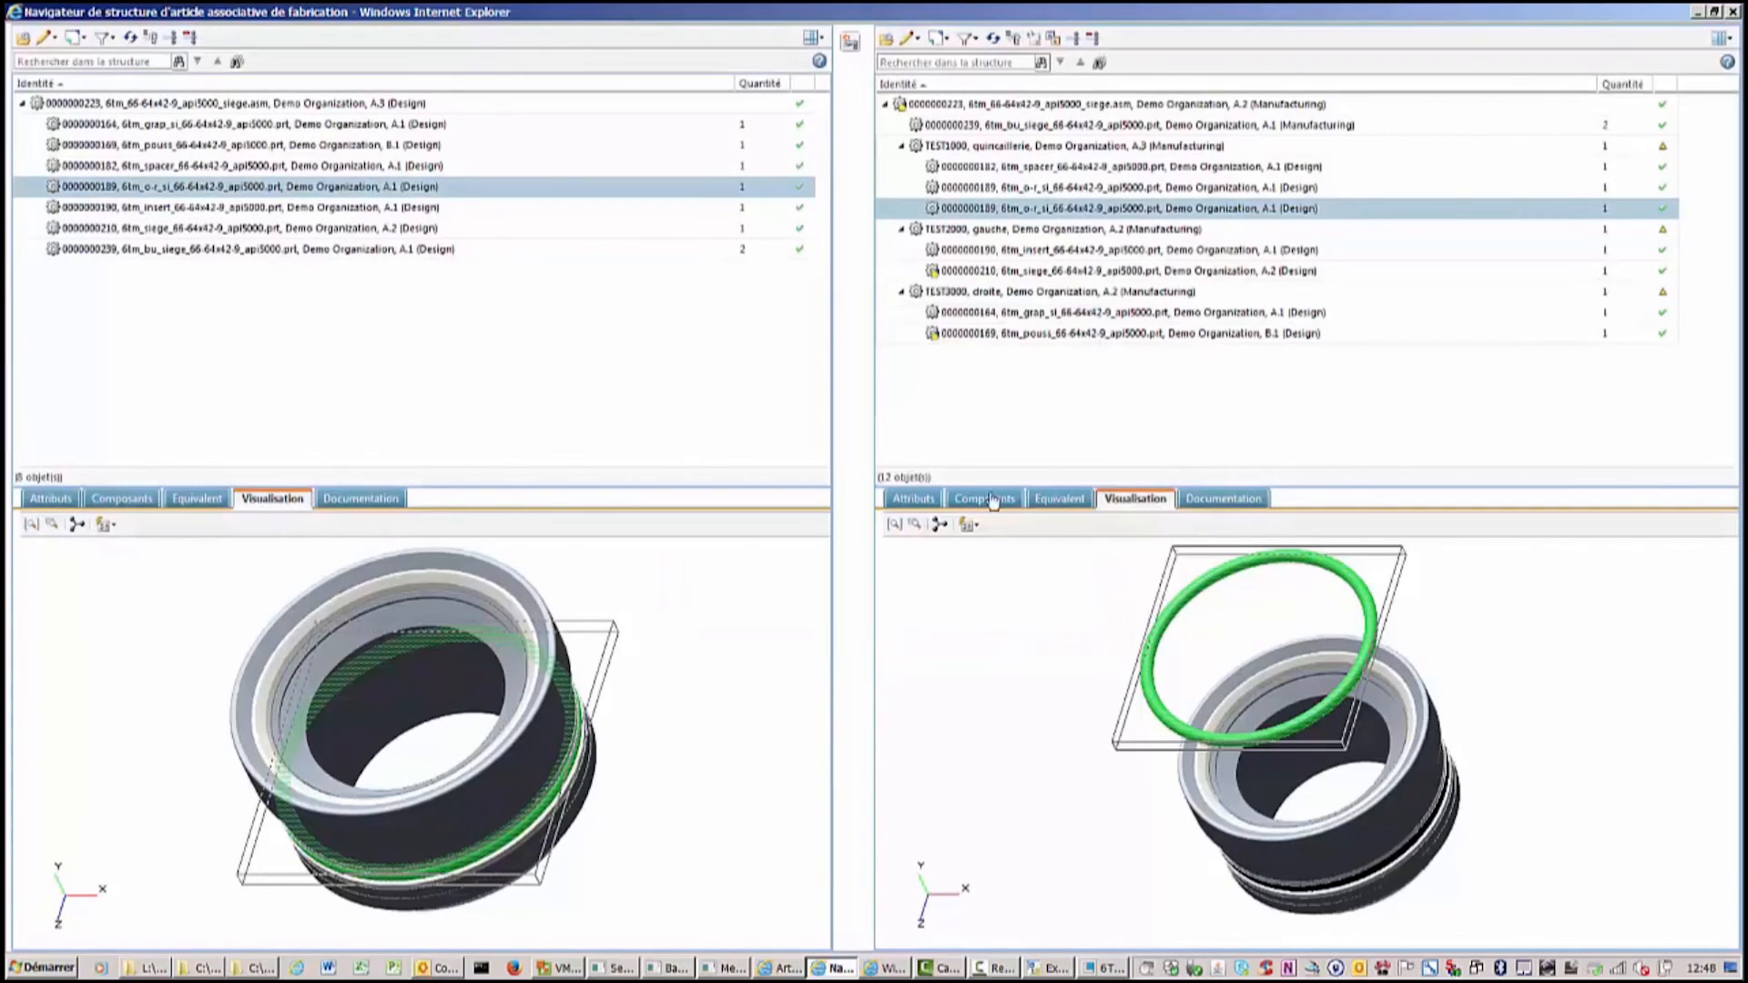
Inspect the o-r_si part's upstream equivalents and refresh the manufacturing structure.
{"action": "left_click", "coordinate": [1058, 499]}
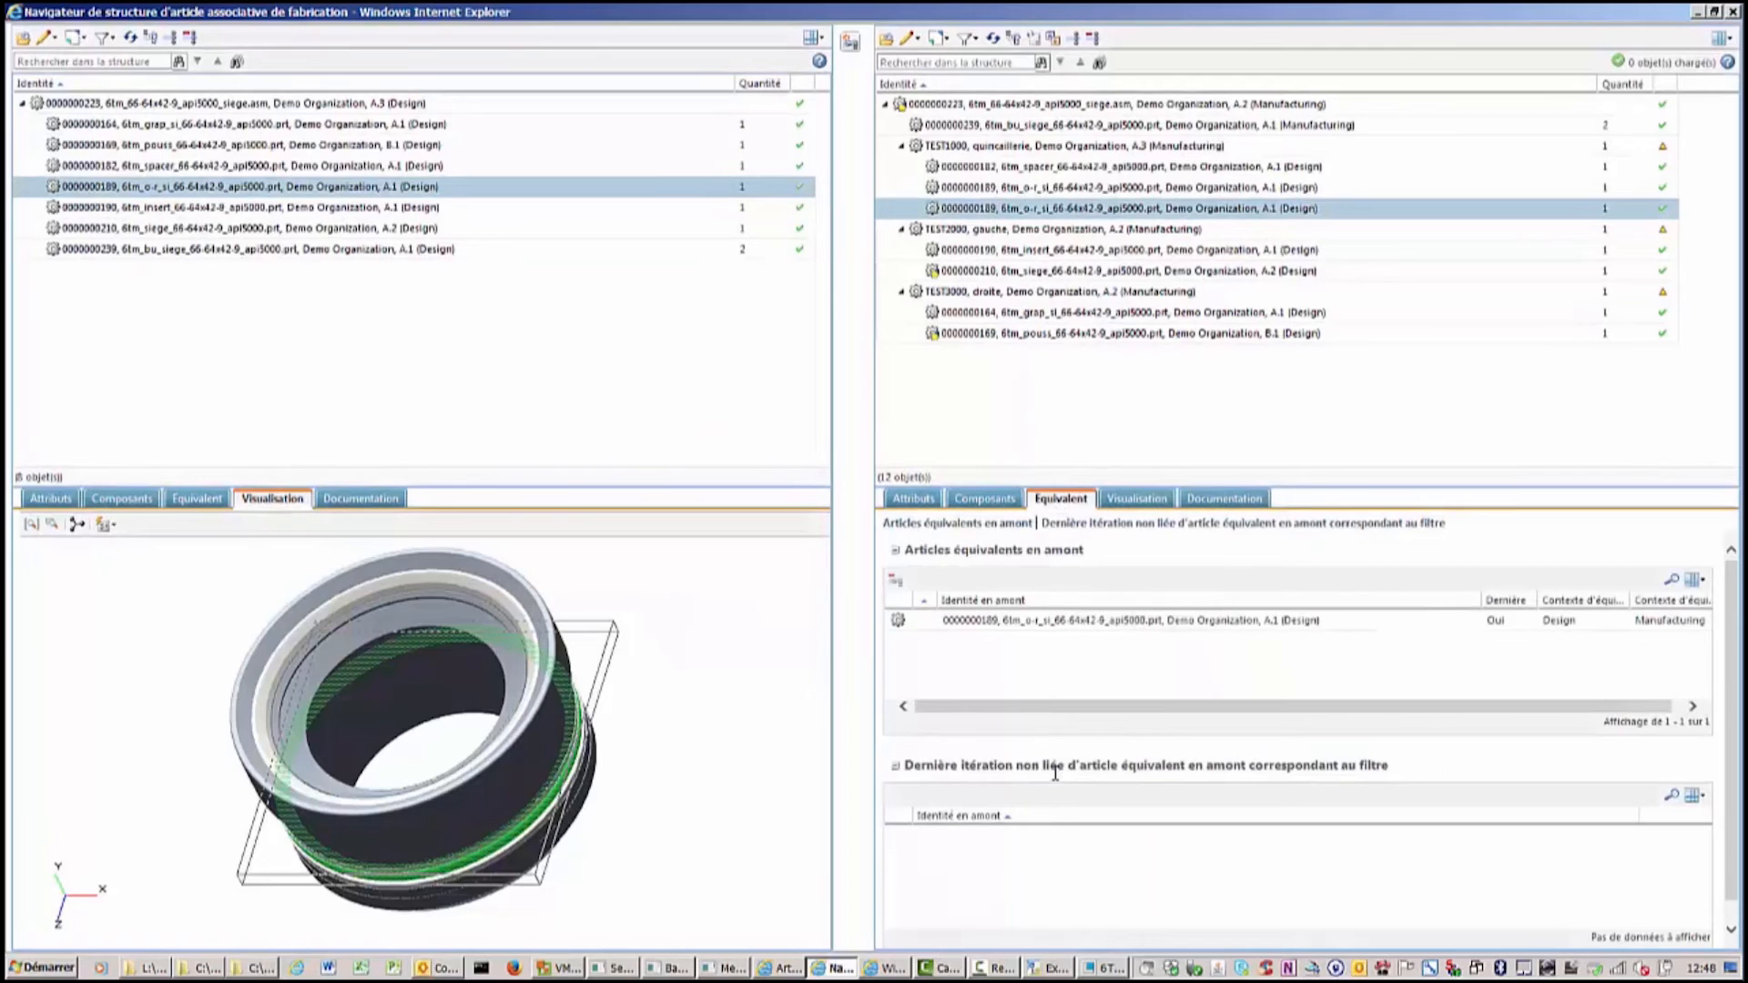
{"action": "left_click_drag", "start_coordinate": [1102, 621], "coordinate": [533, 311]}
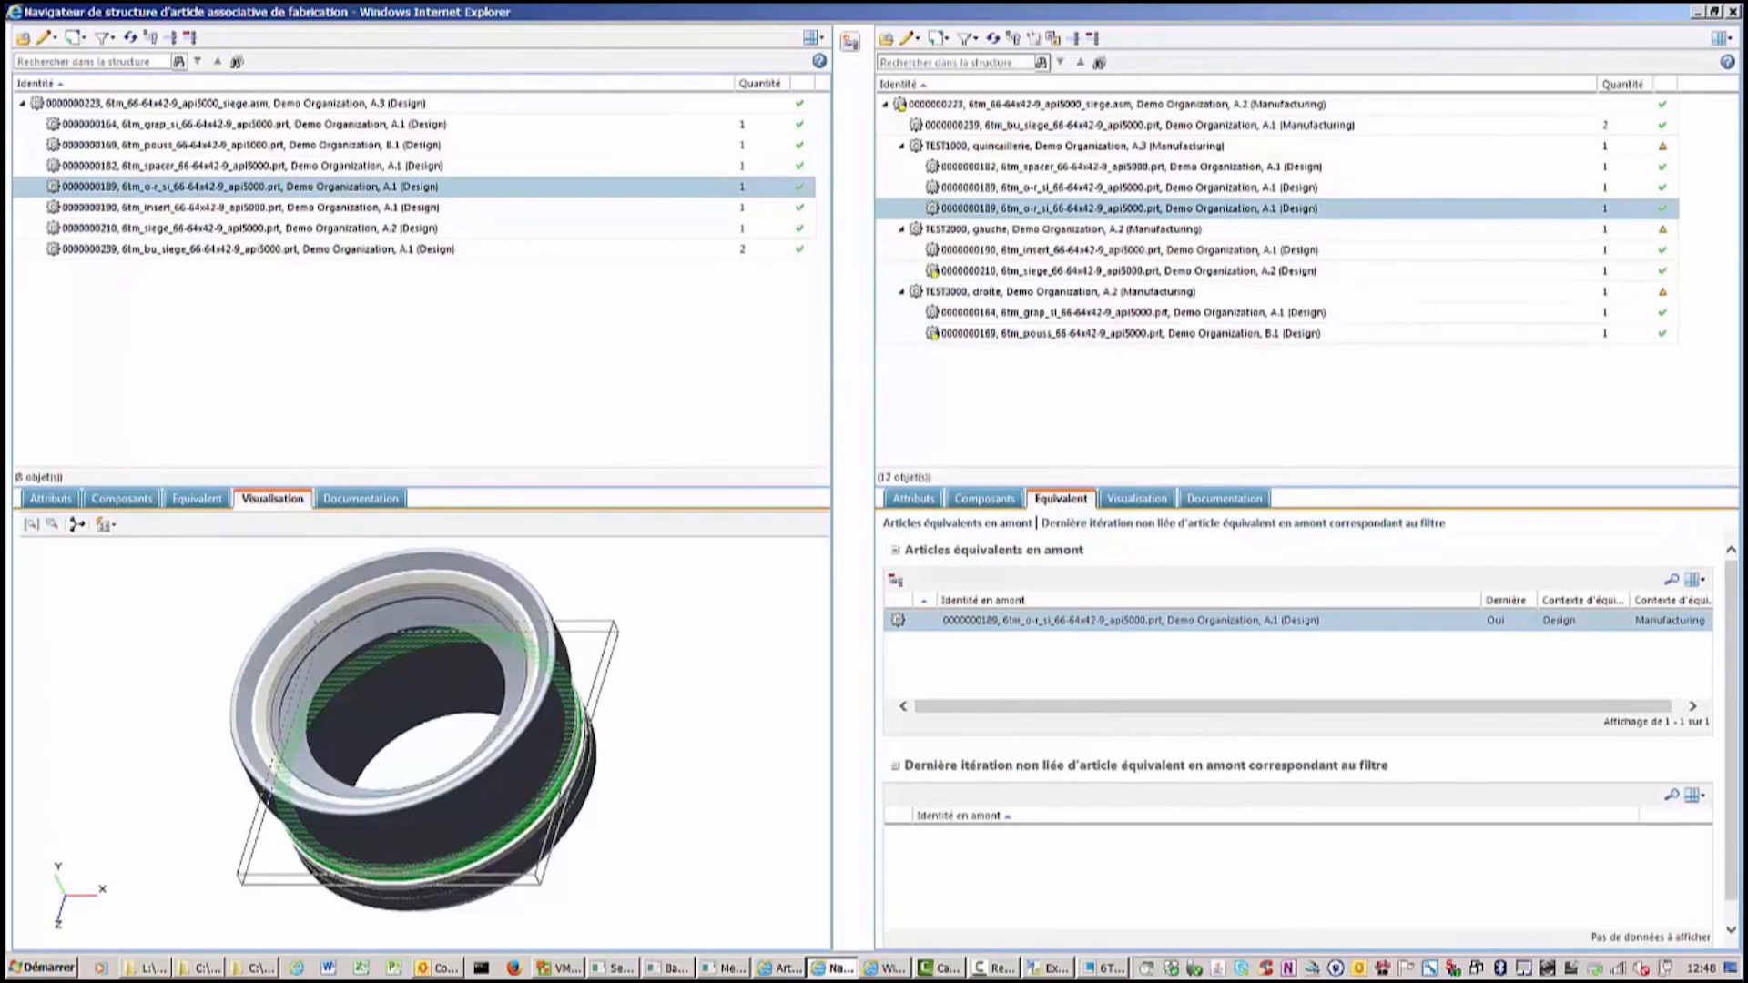
{"action": "right_click", "coordinate": [960, 270]}
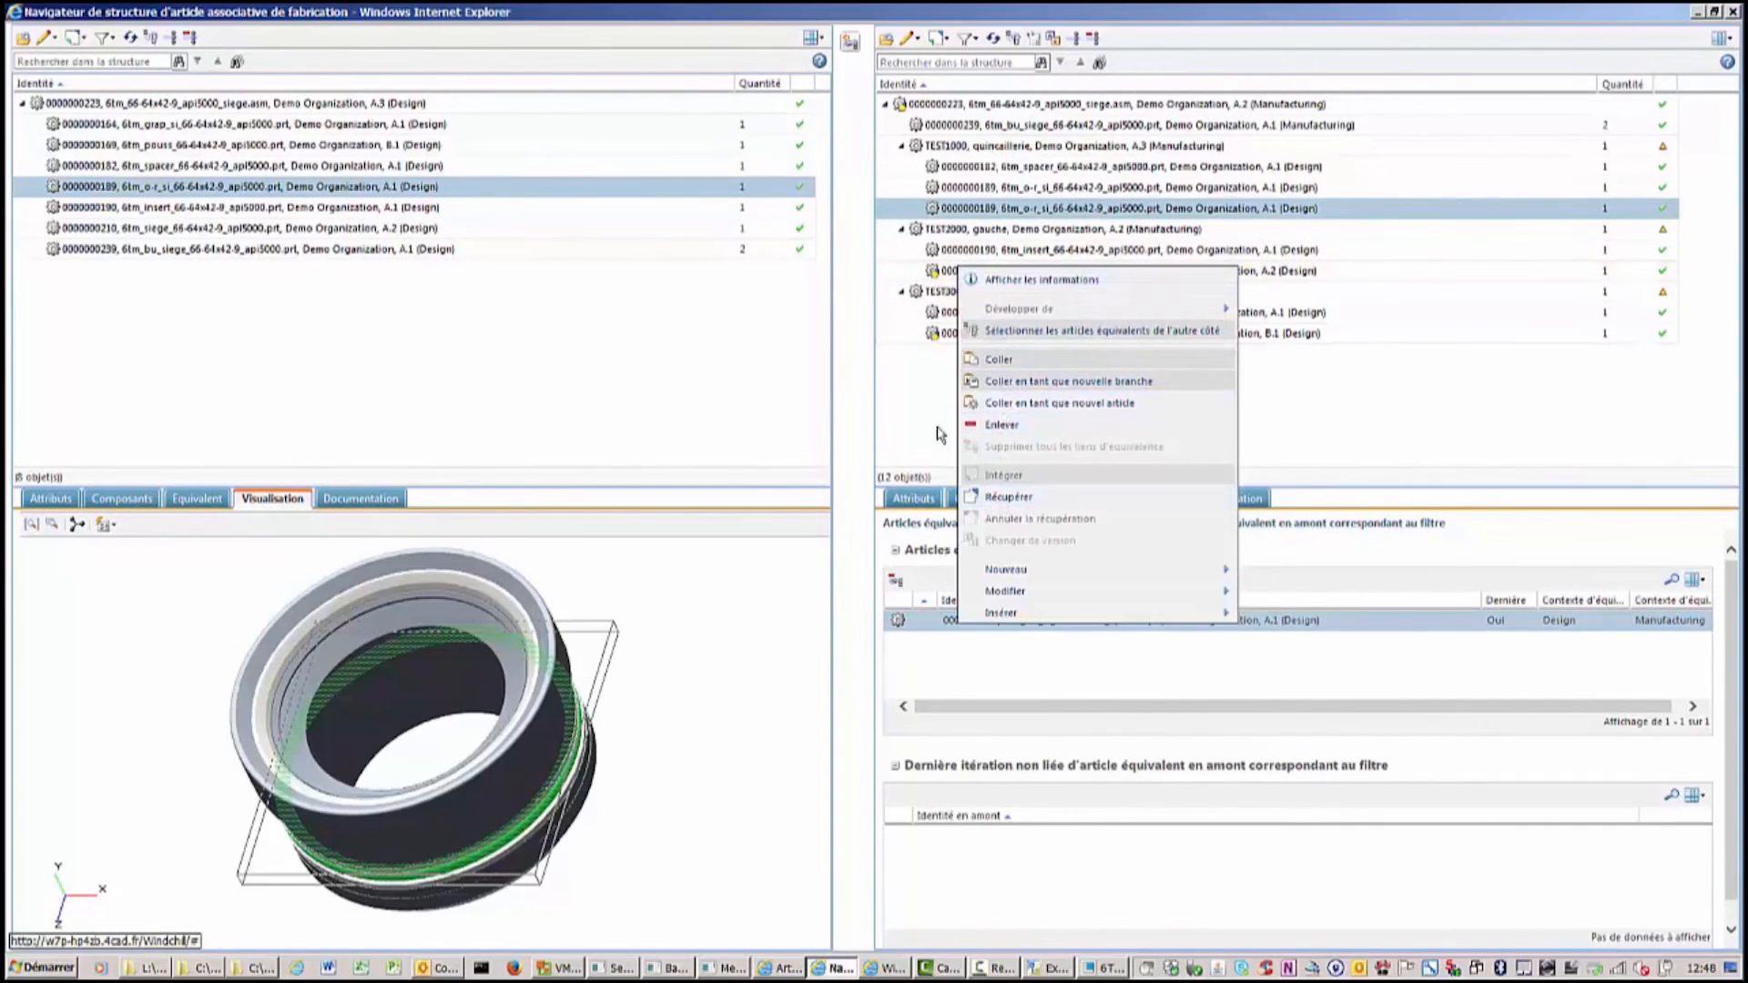
{"action": "left_click", "coordinate": [924, 407]}
{"action": "left_click", "coordinate": [995, 40]}
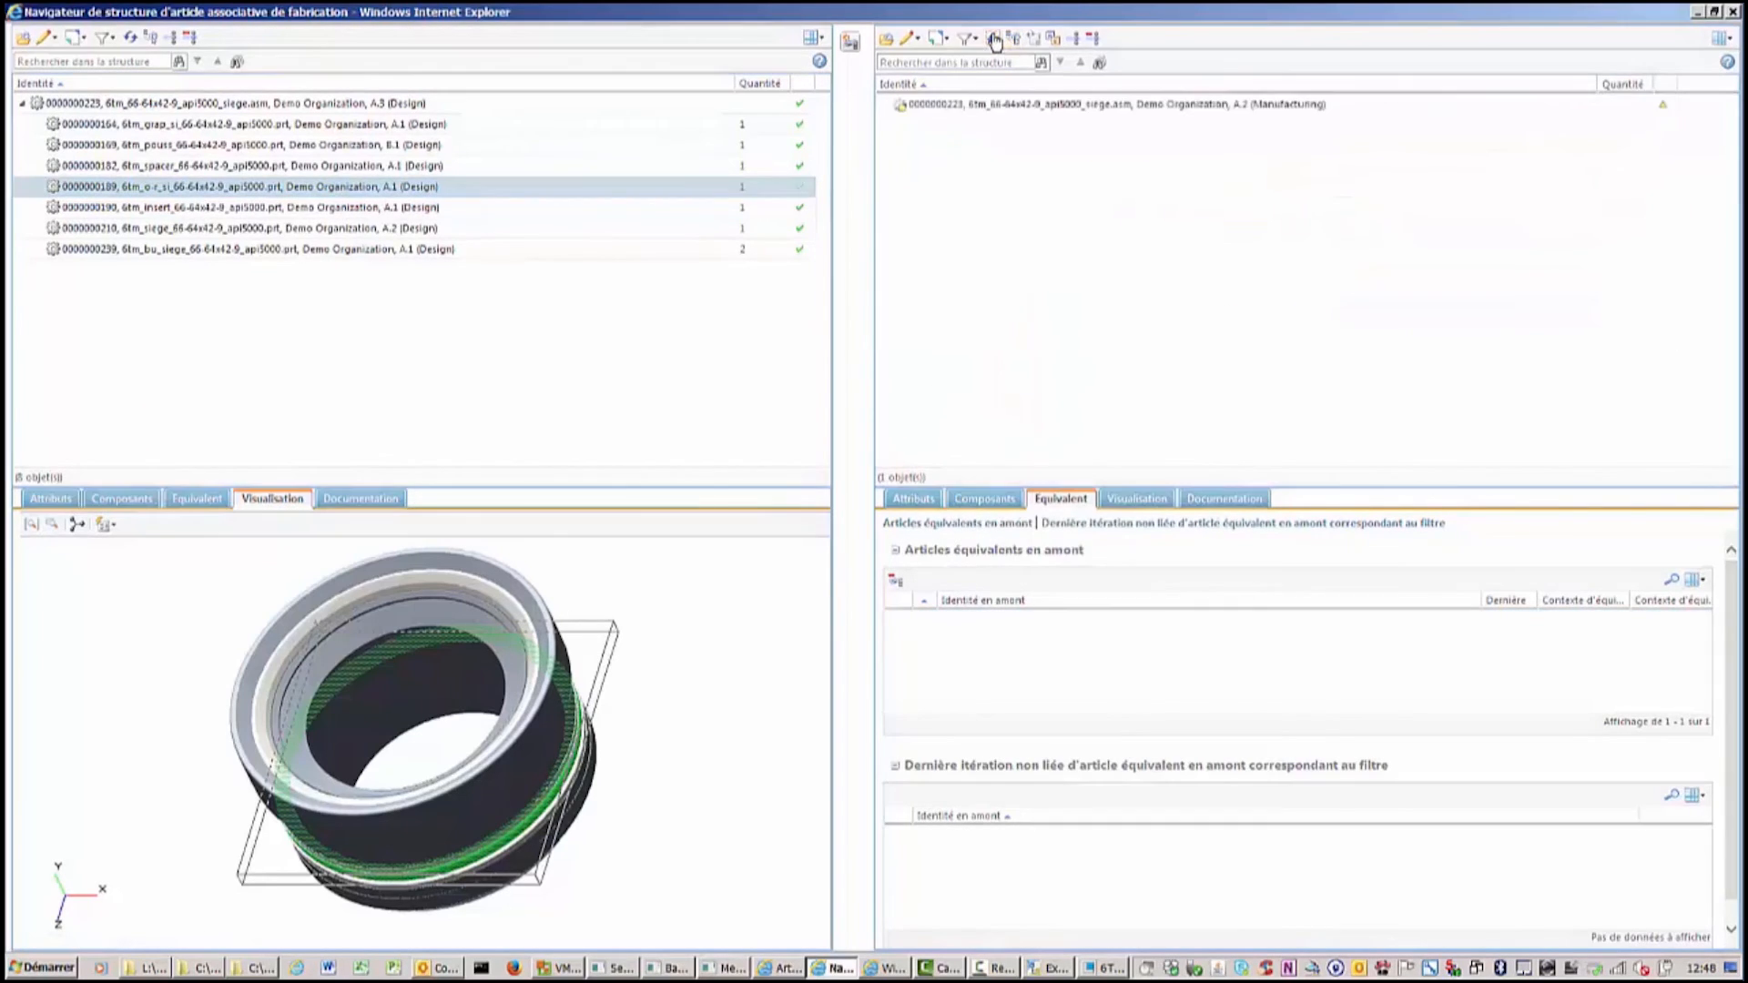
Check in the manufacturing siege assembly without comments.
{"action": "right_click", "coordinate": [935, 103]}
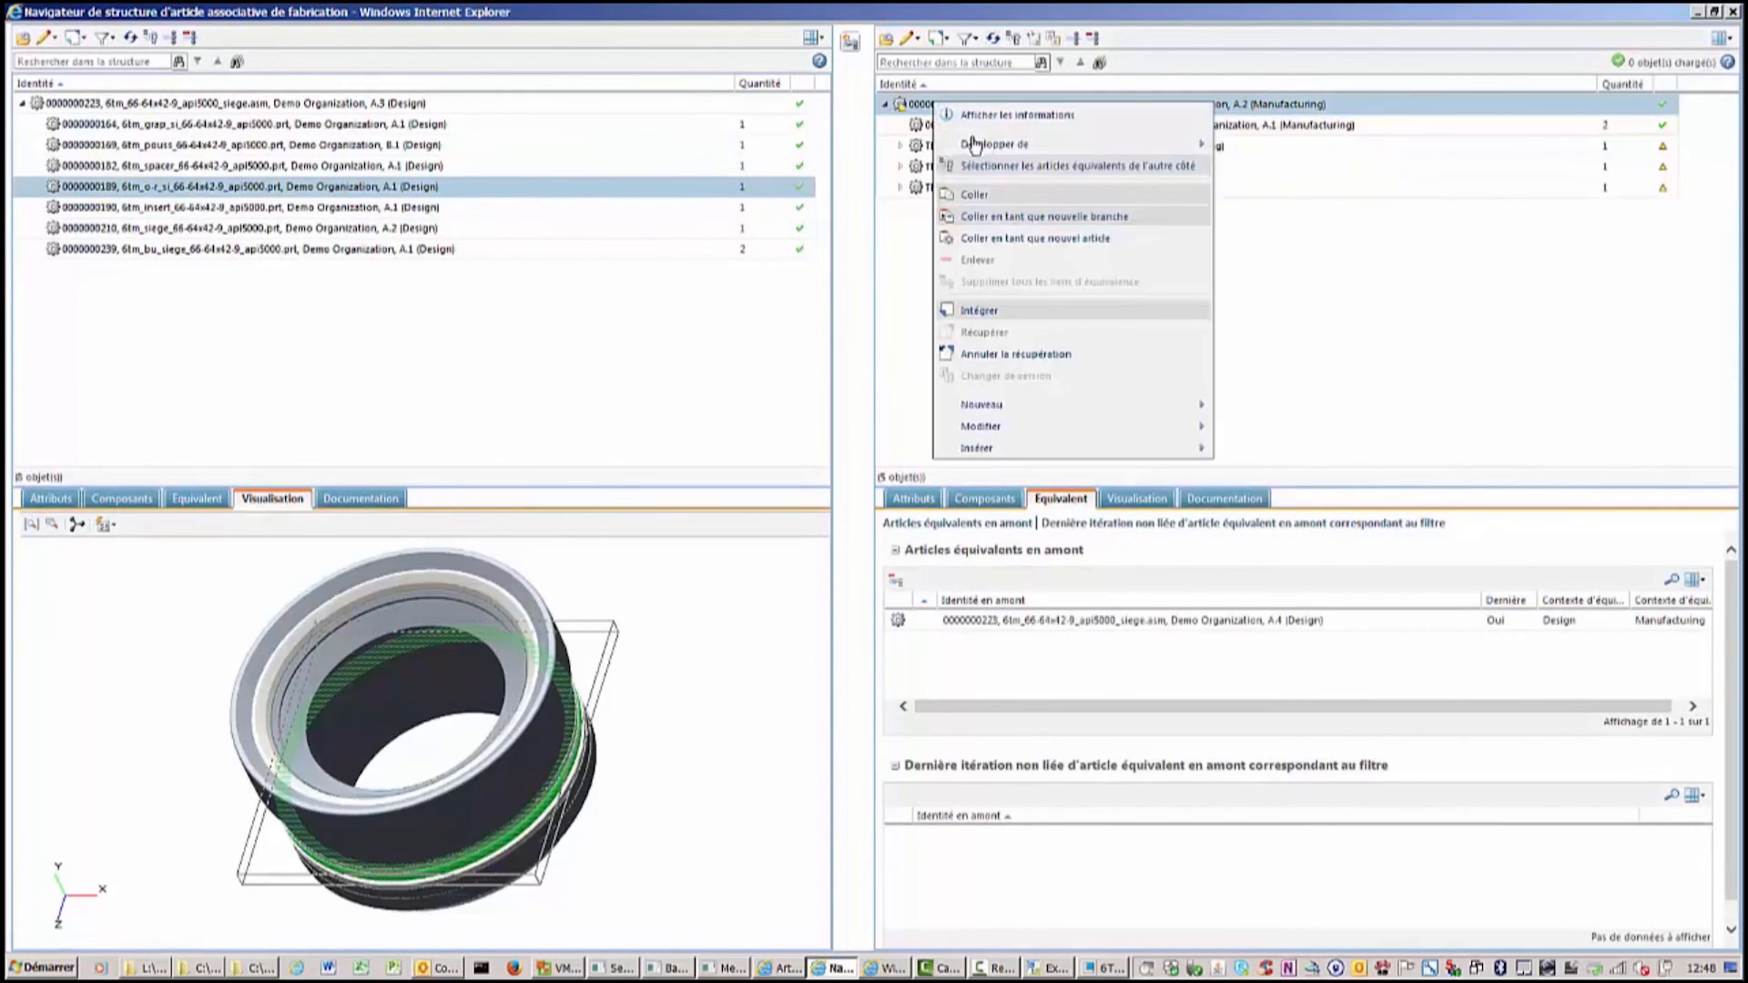
{"action": "left_click", "coordinate": [981, 312]}
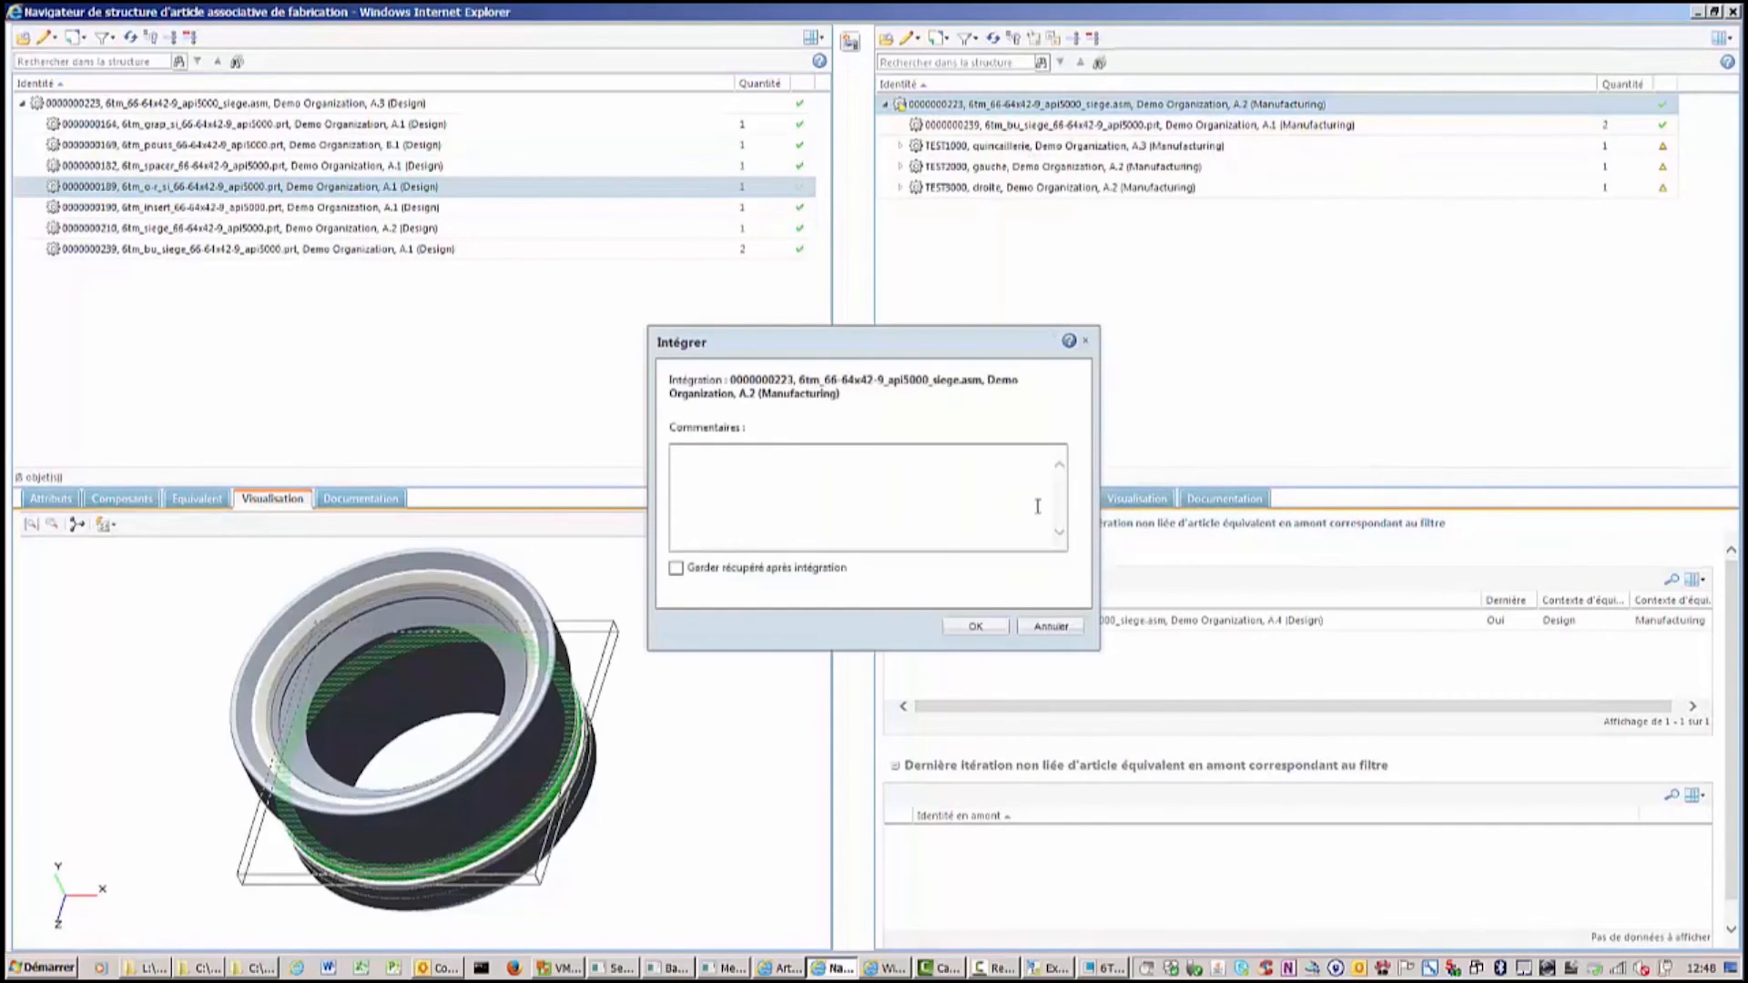
{"action": "left_click", "coordinate": [975, 625]}
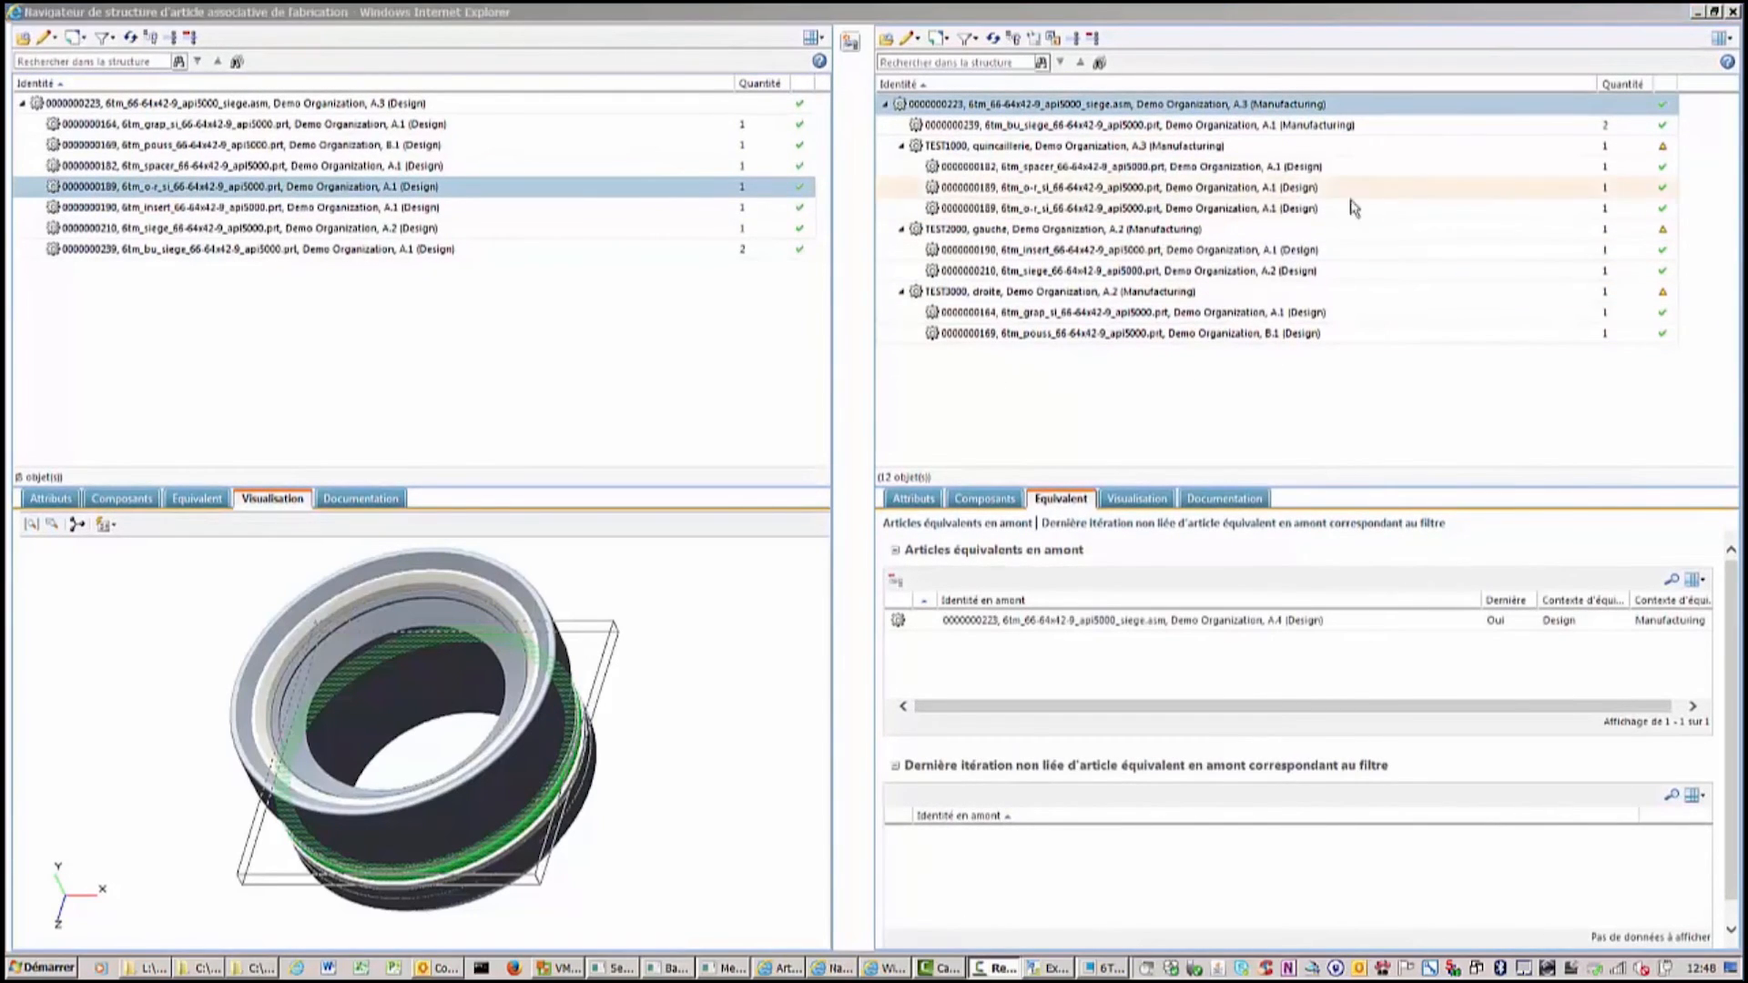
Close the navigator, switch to Creo Parametric and open the 6TM_INSERT part from the assembly's model tree.
{"action": "left_click", "coordinate": [1699, 12]}
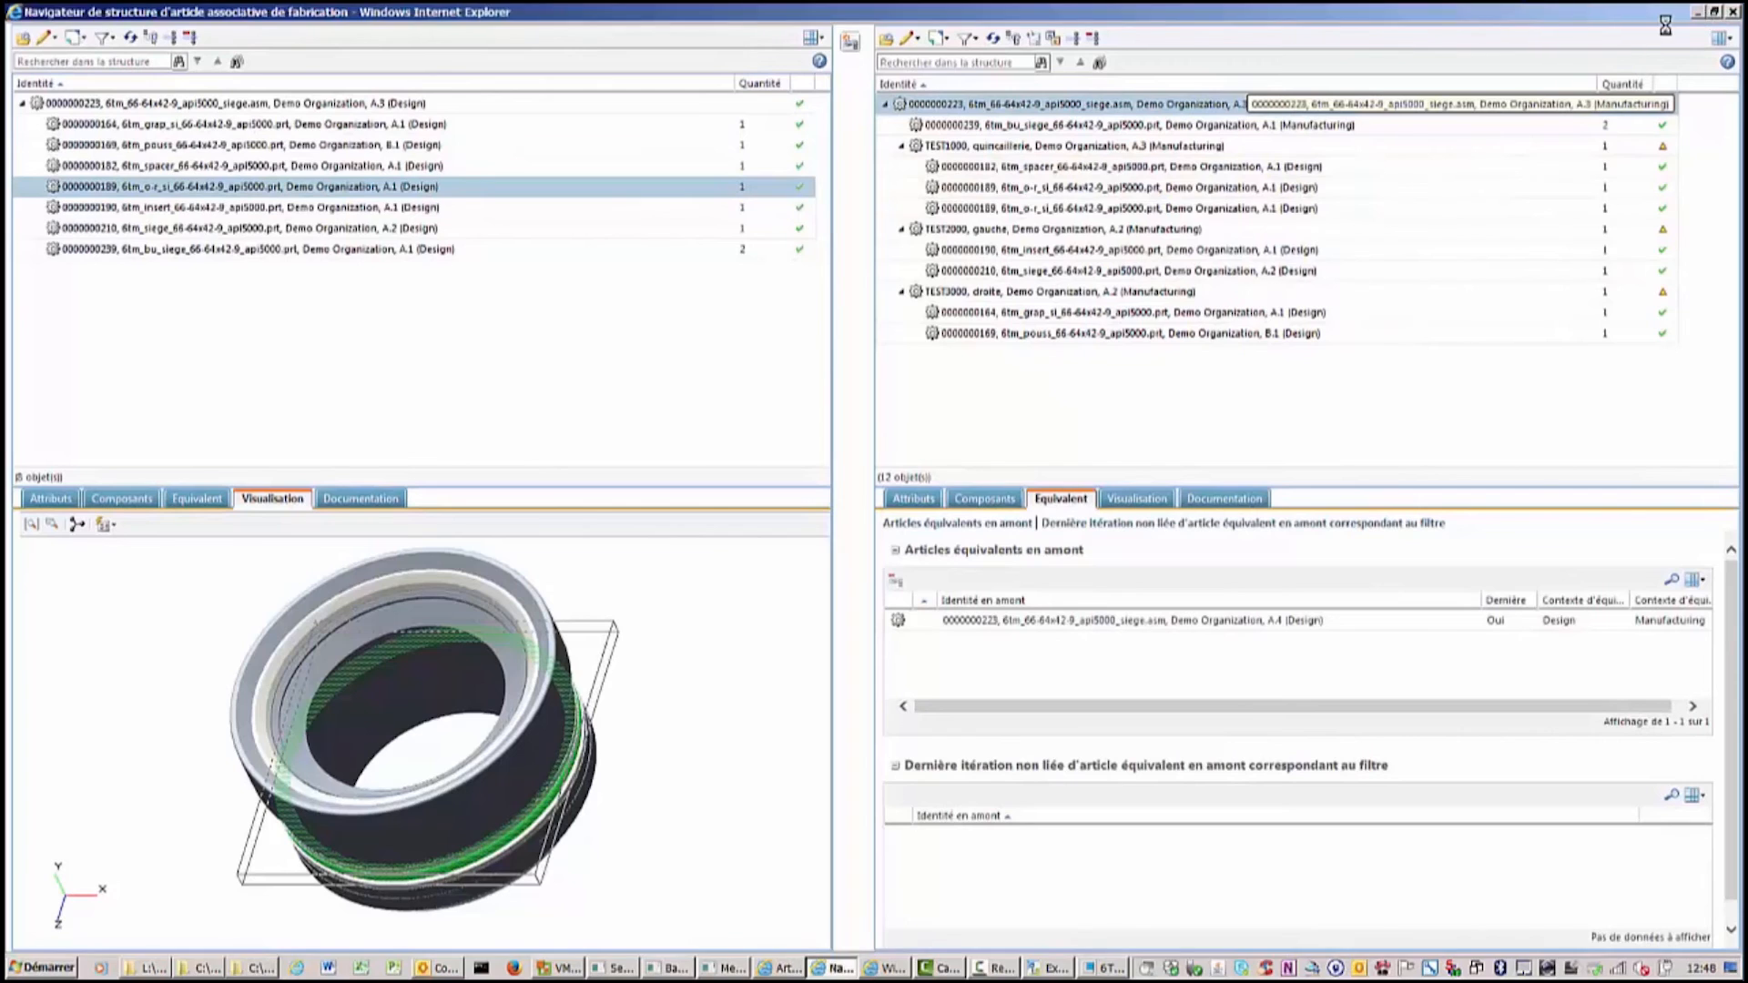
{"action": "left_click", "coordinate": [1113, 969]}
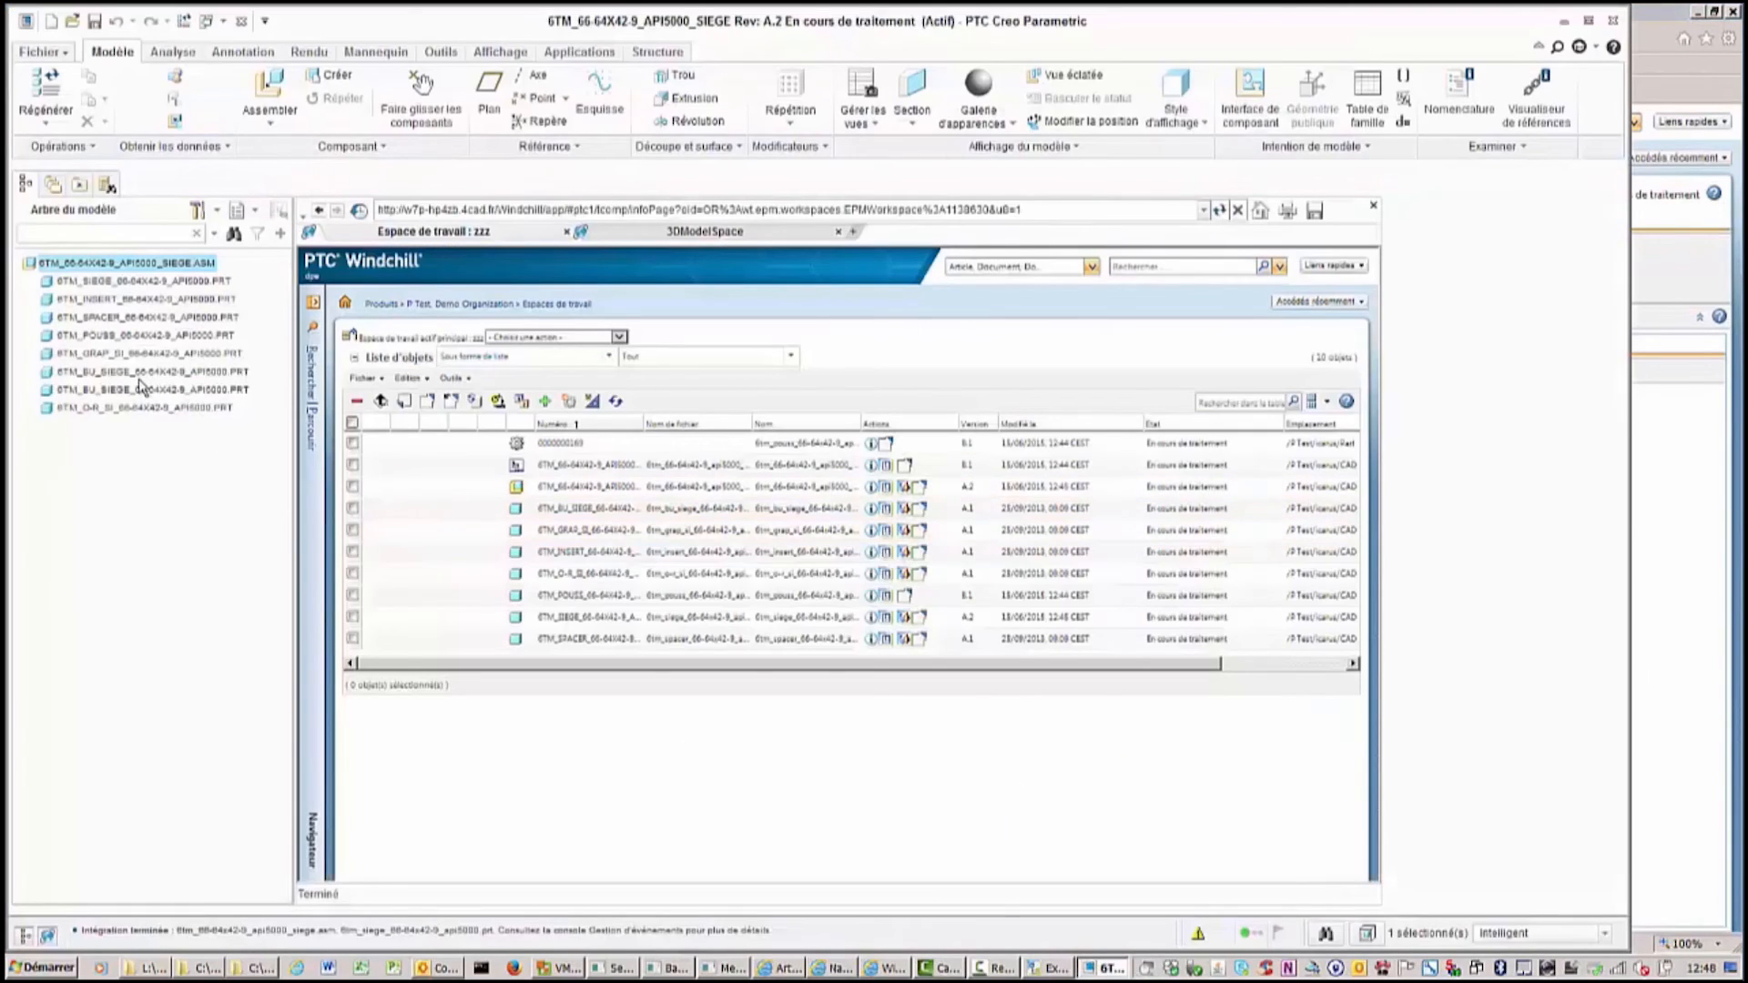
{"action": "left_click", "coordinate": [146, 300]}
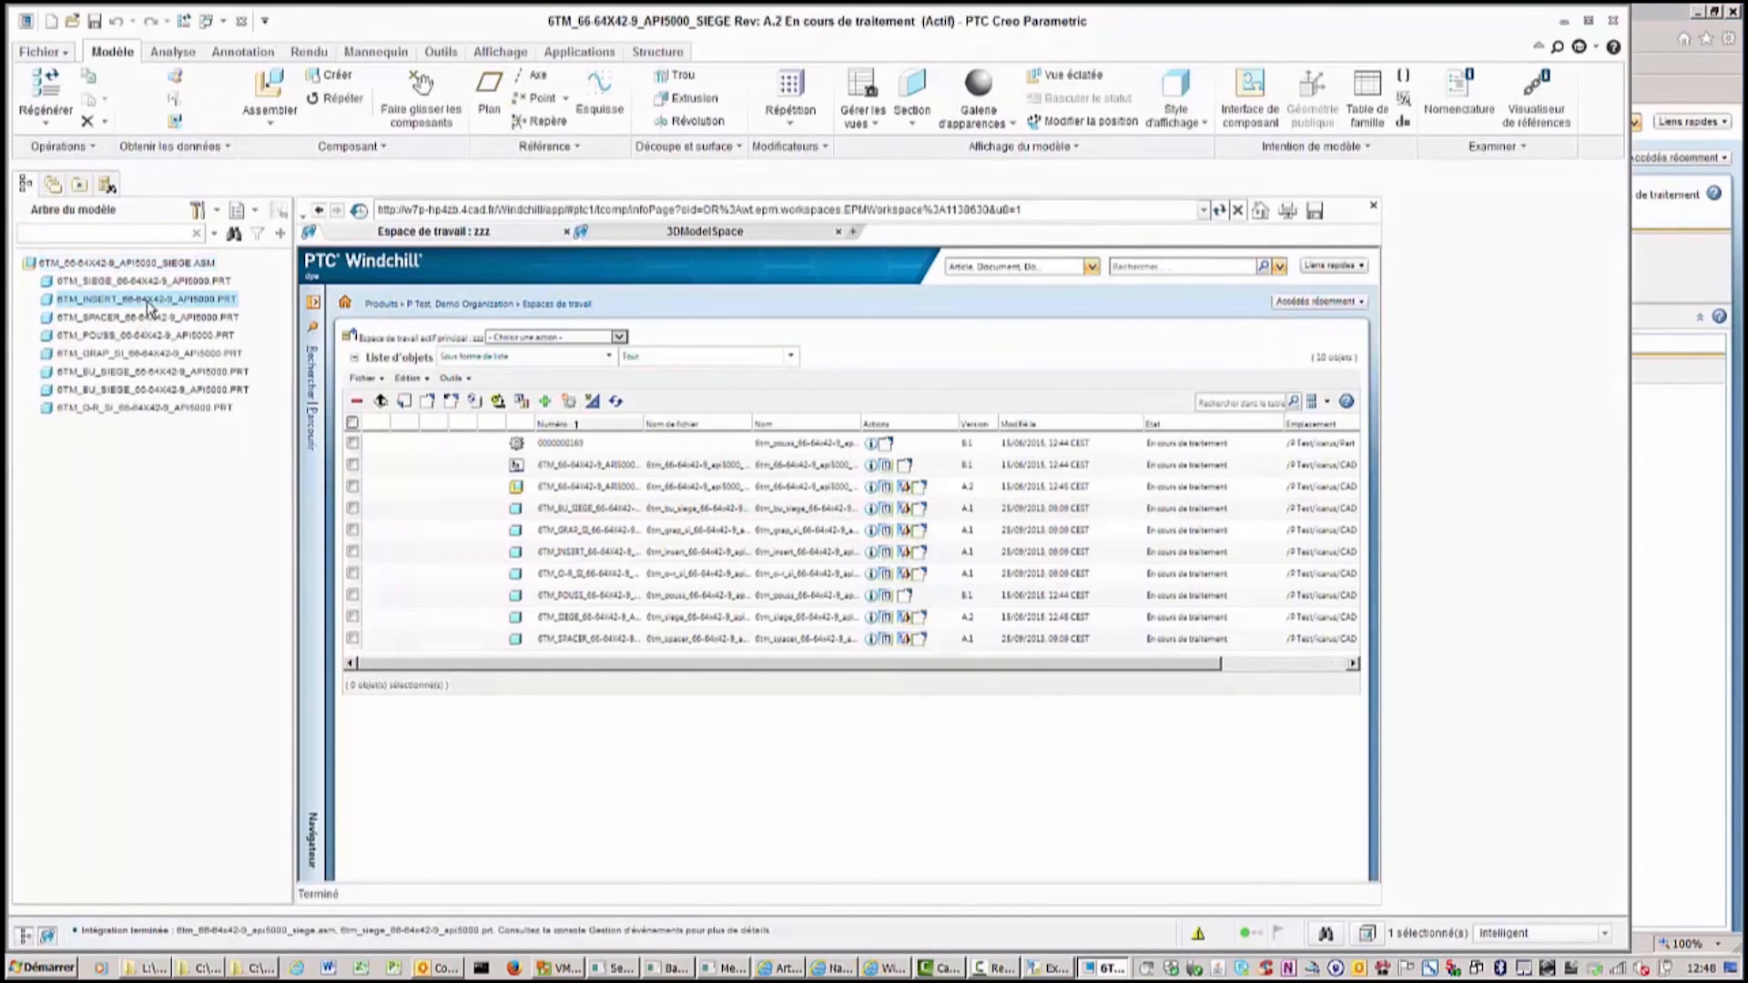
{"action": "right_click", "coordinate": [149, 303]}
{"action": "left_click", "coordinate": [197, 387]}
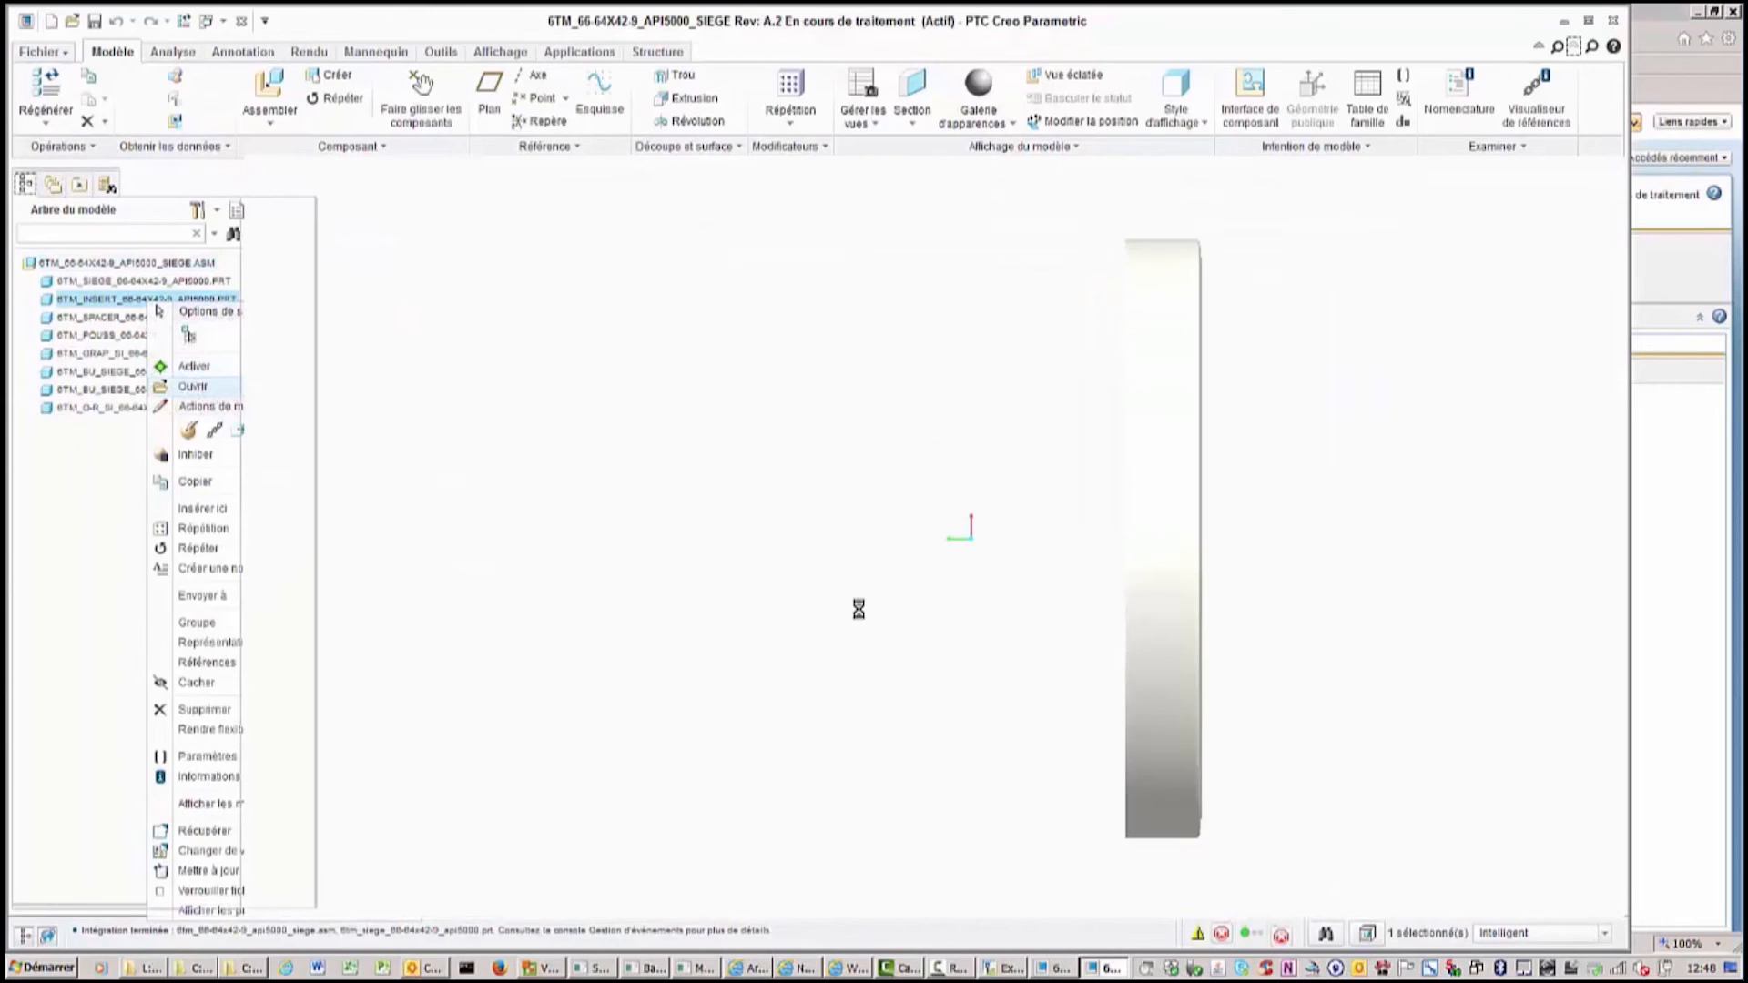
{"action": "middle_click_drag", "start_coordinate": [988, 610], "coordinate": [983, 591]}
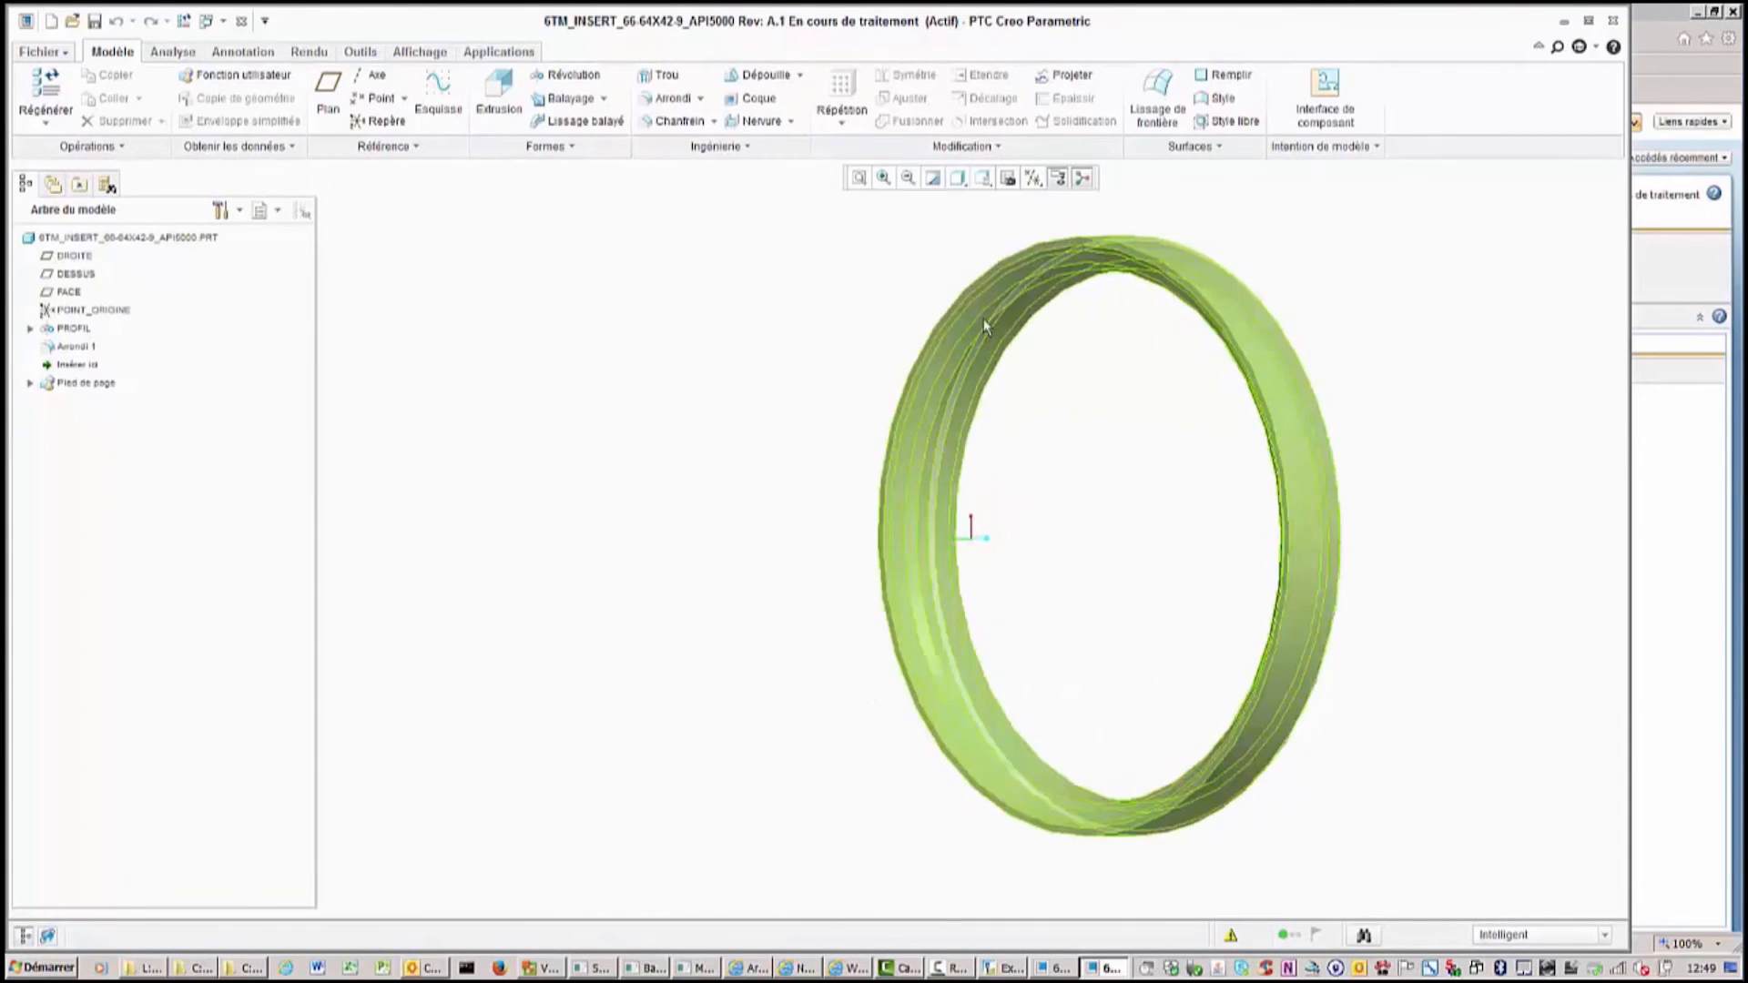
Check out the insert part and redefine its Arrondi 1 fillet to a 2.60 radius.
{"action": "left_click", "coordinate": [1093, 242]}
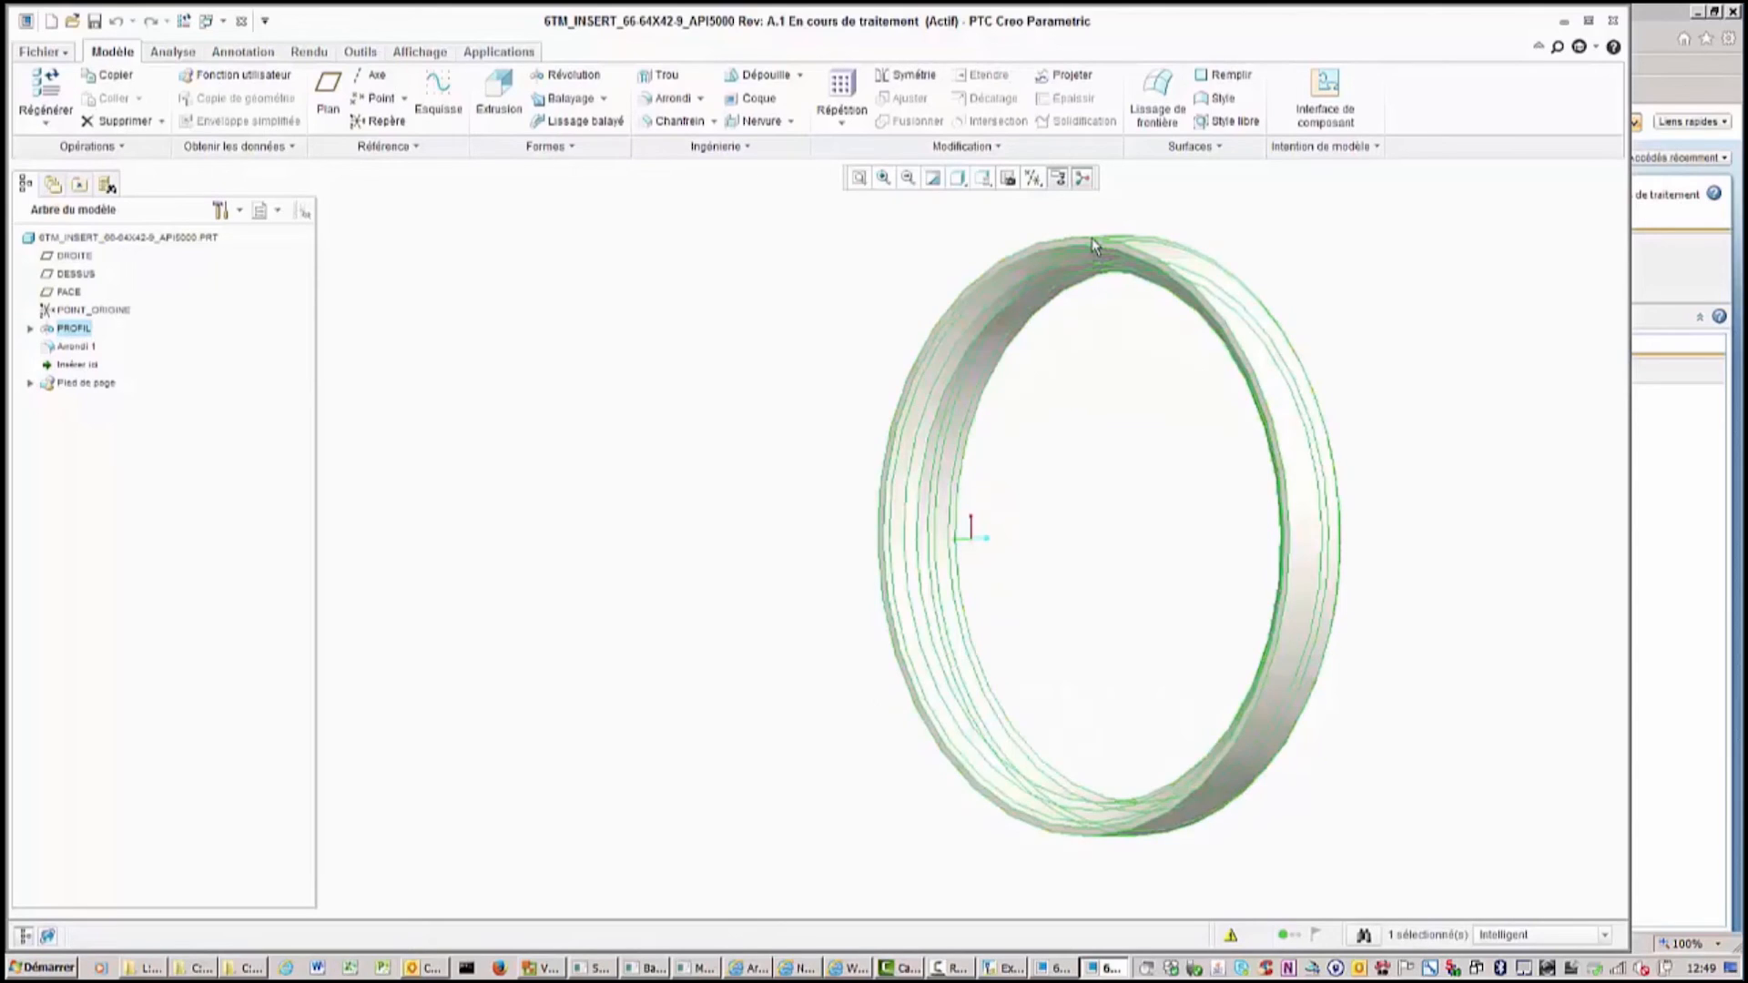
{"action": "left_click", "coordinate": [73, 350]}
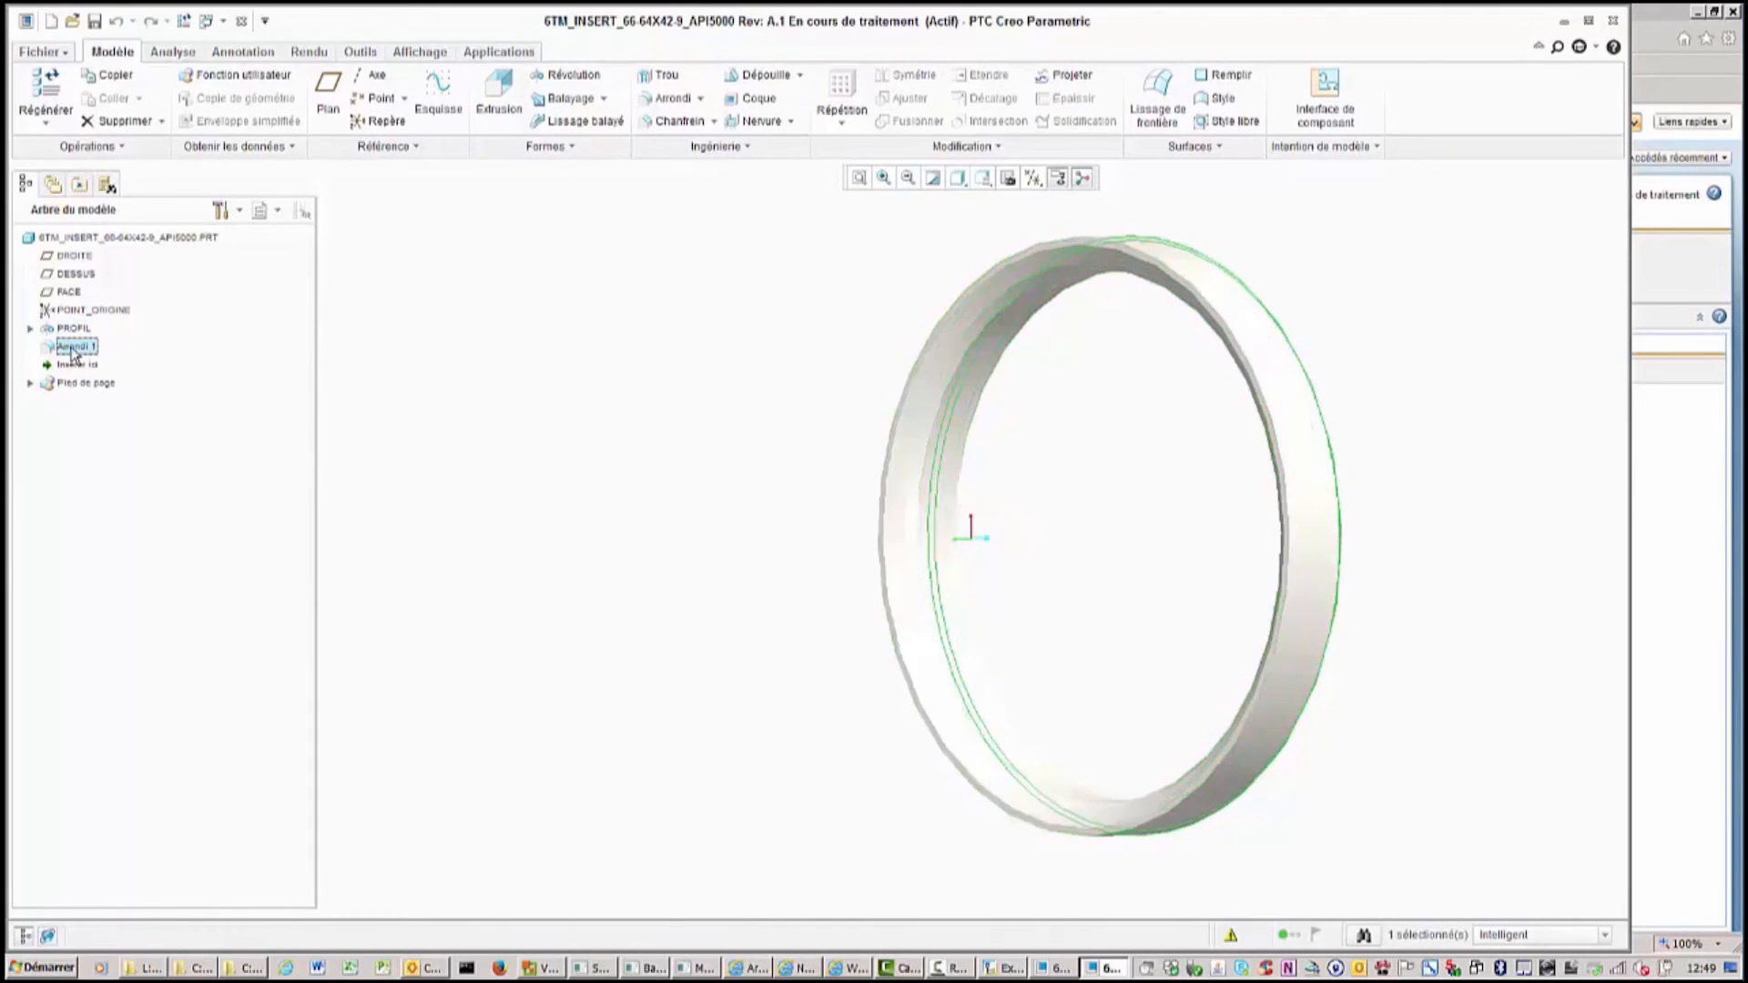
{"action": "right_click", "coordinate": [72, 353]}
{"action": "left_click", "coordinate": [146, 383]}
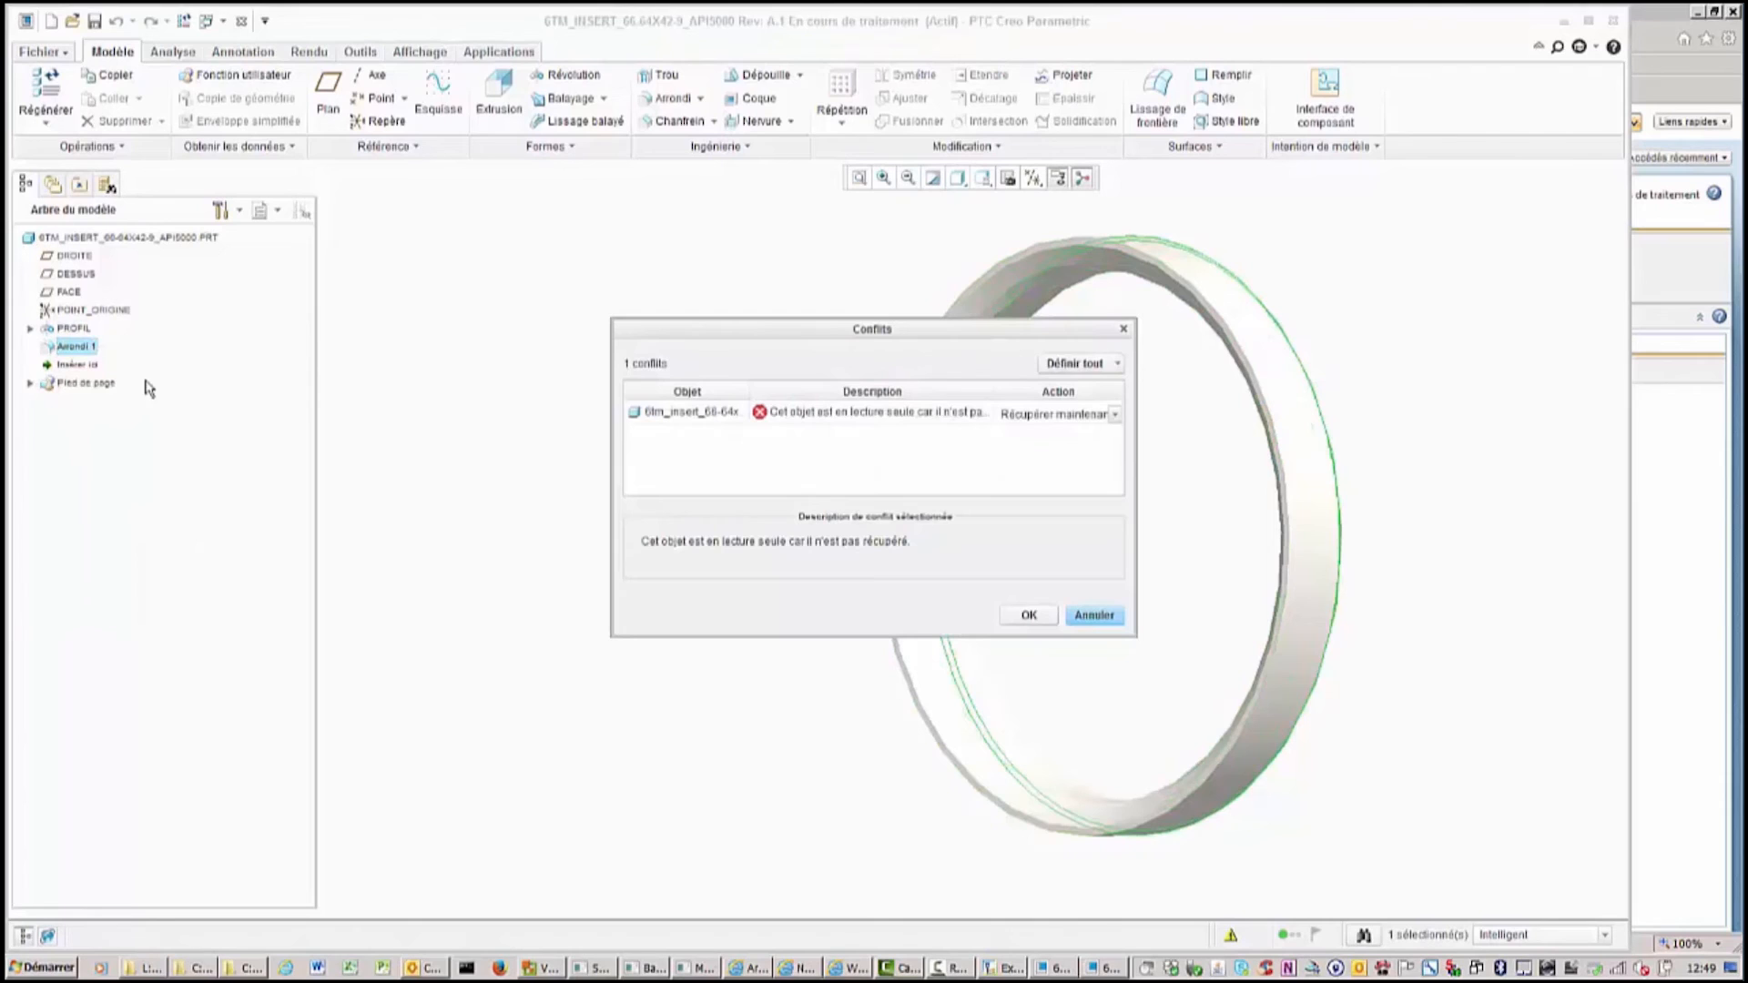
{"action": "left_click", "coordinate": [1009, 617]}
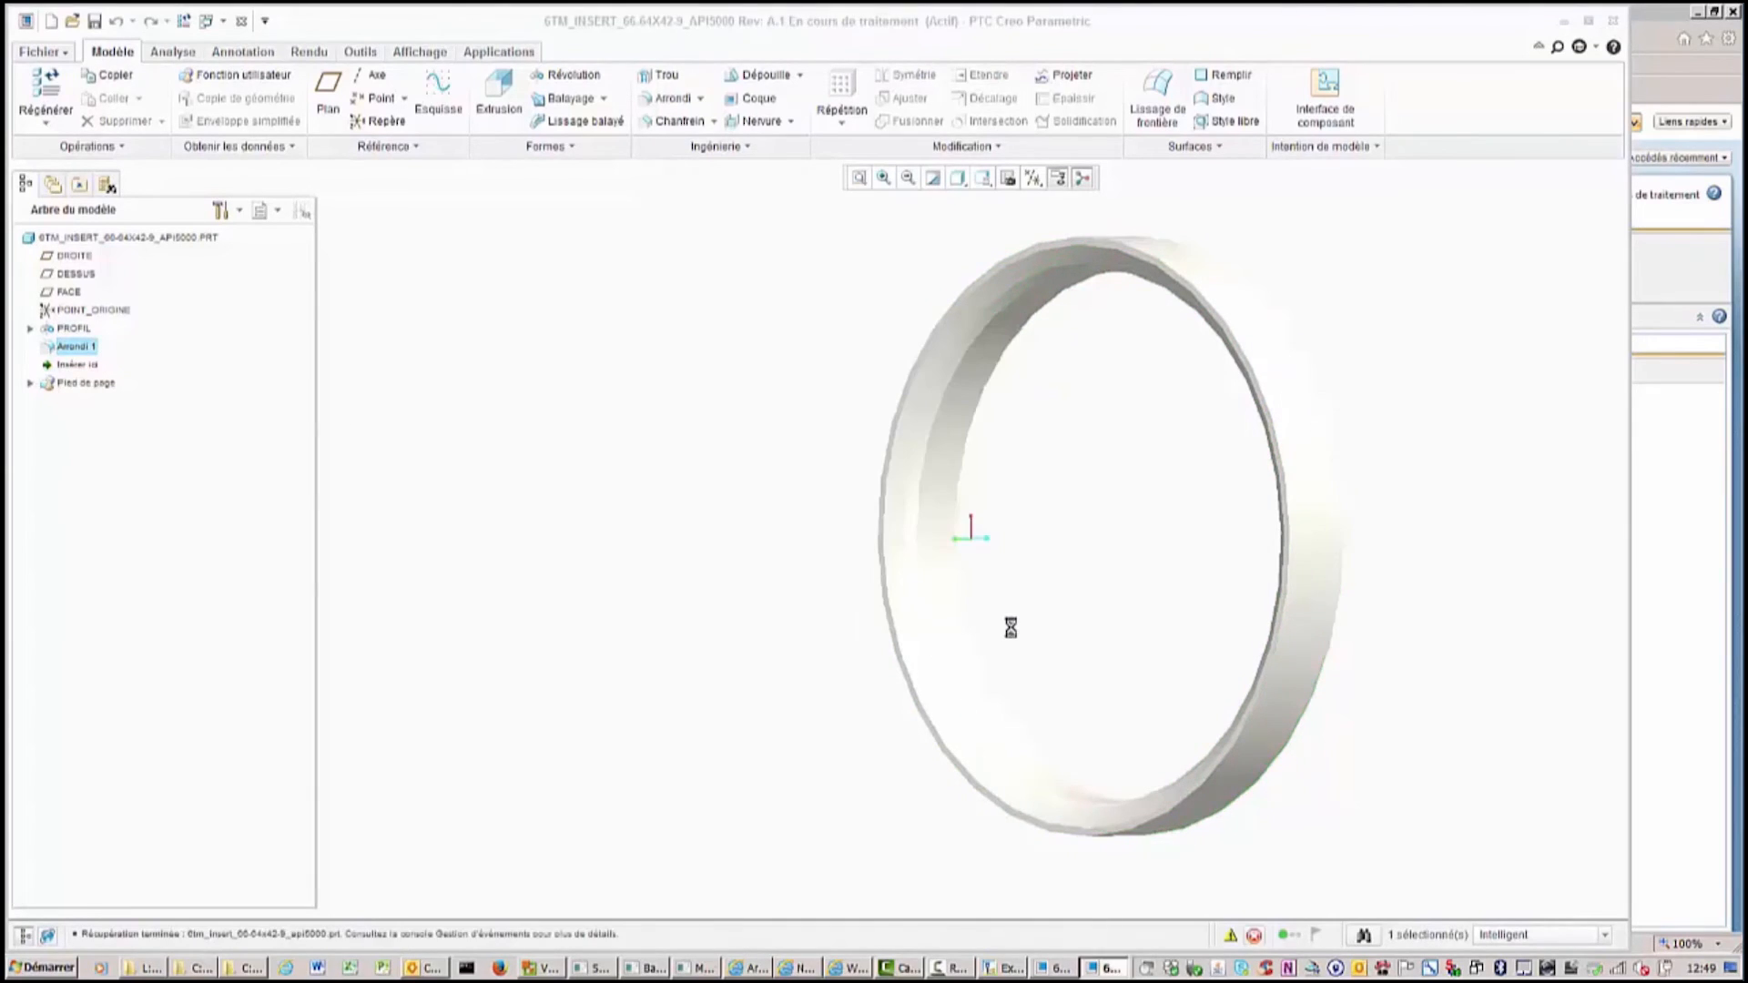
{"action": "middle_click_drag", "start_coordinate": [1045, 596], "coordinate": [952, 628]}
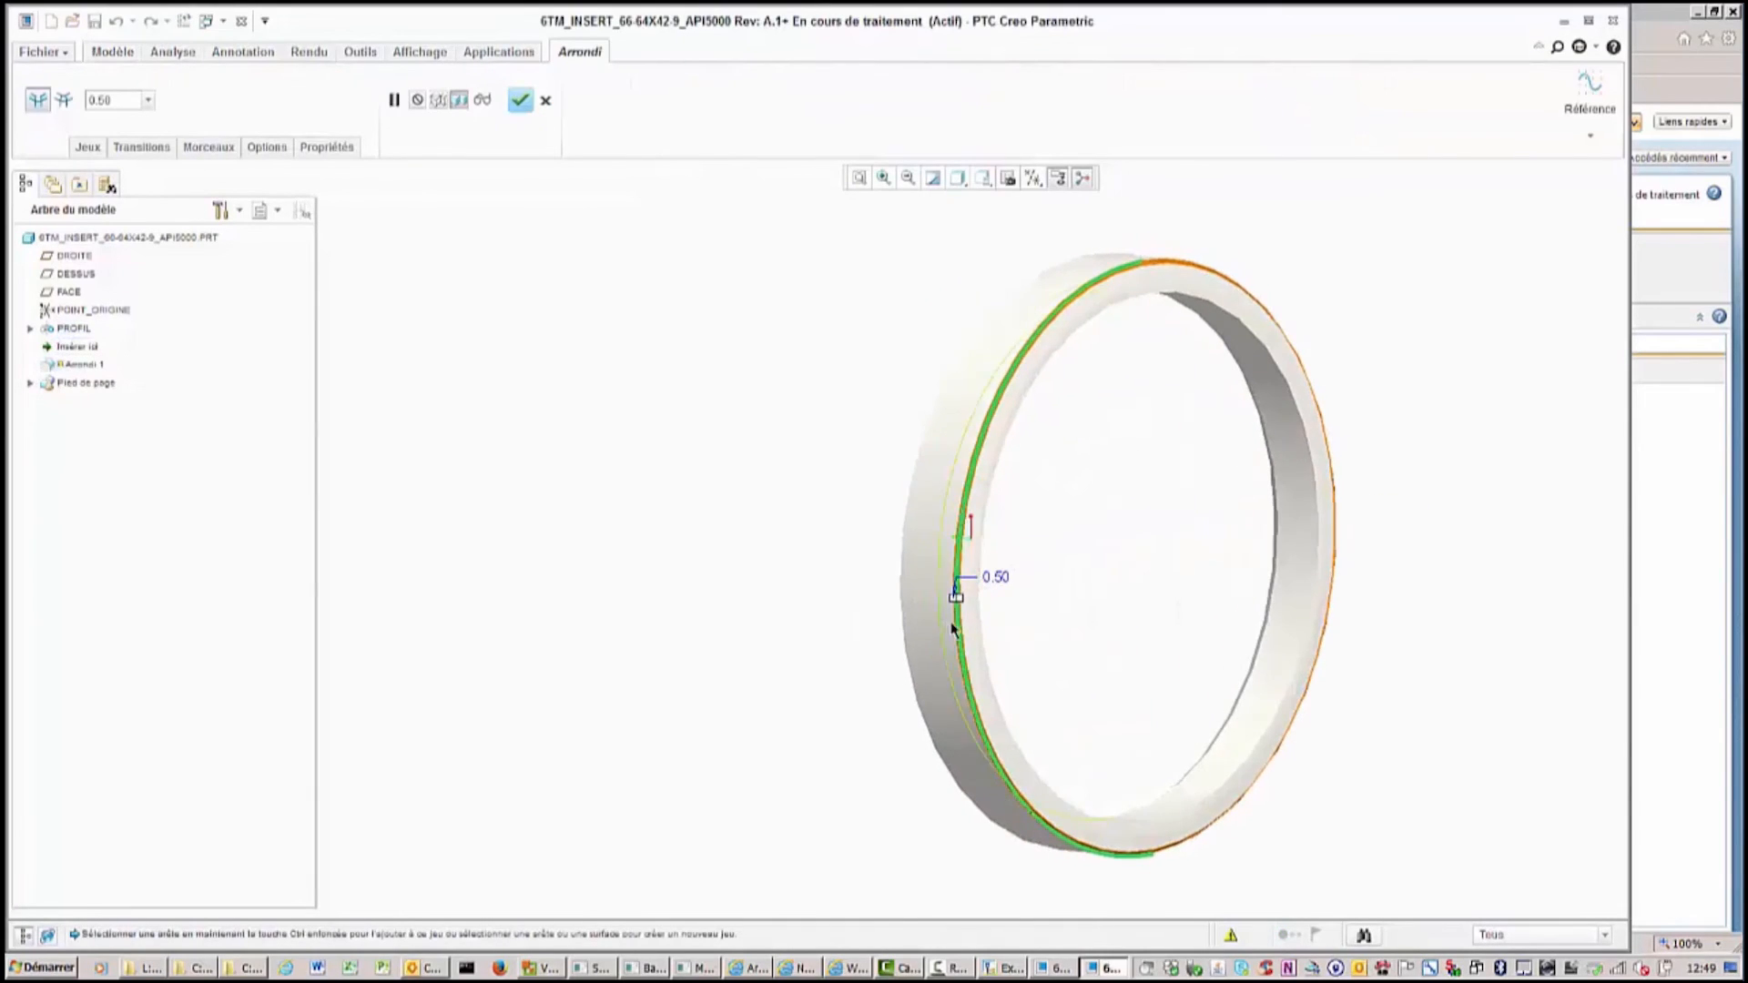
{"action": "left_click_drag", "start_coordinate": [958, 599], "coordinate": [975, 599]}
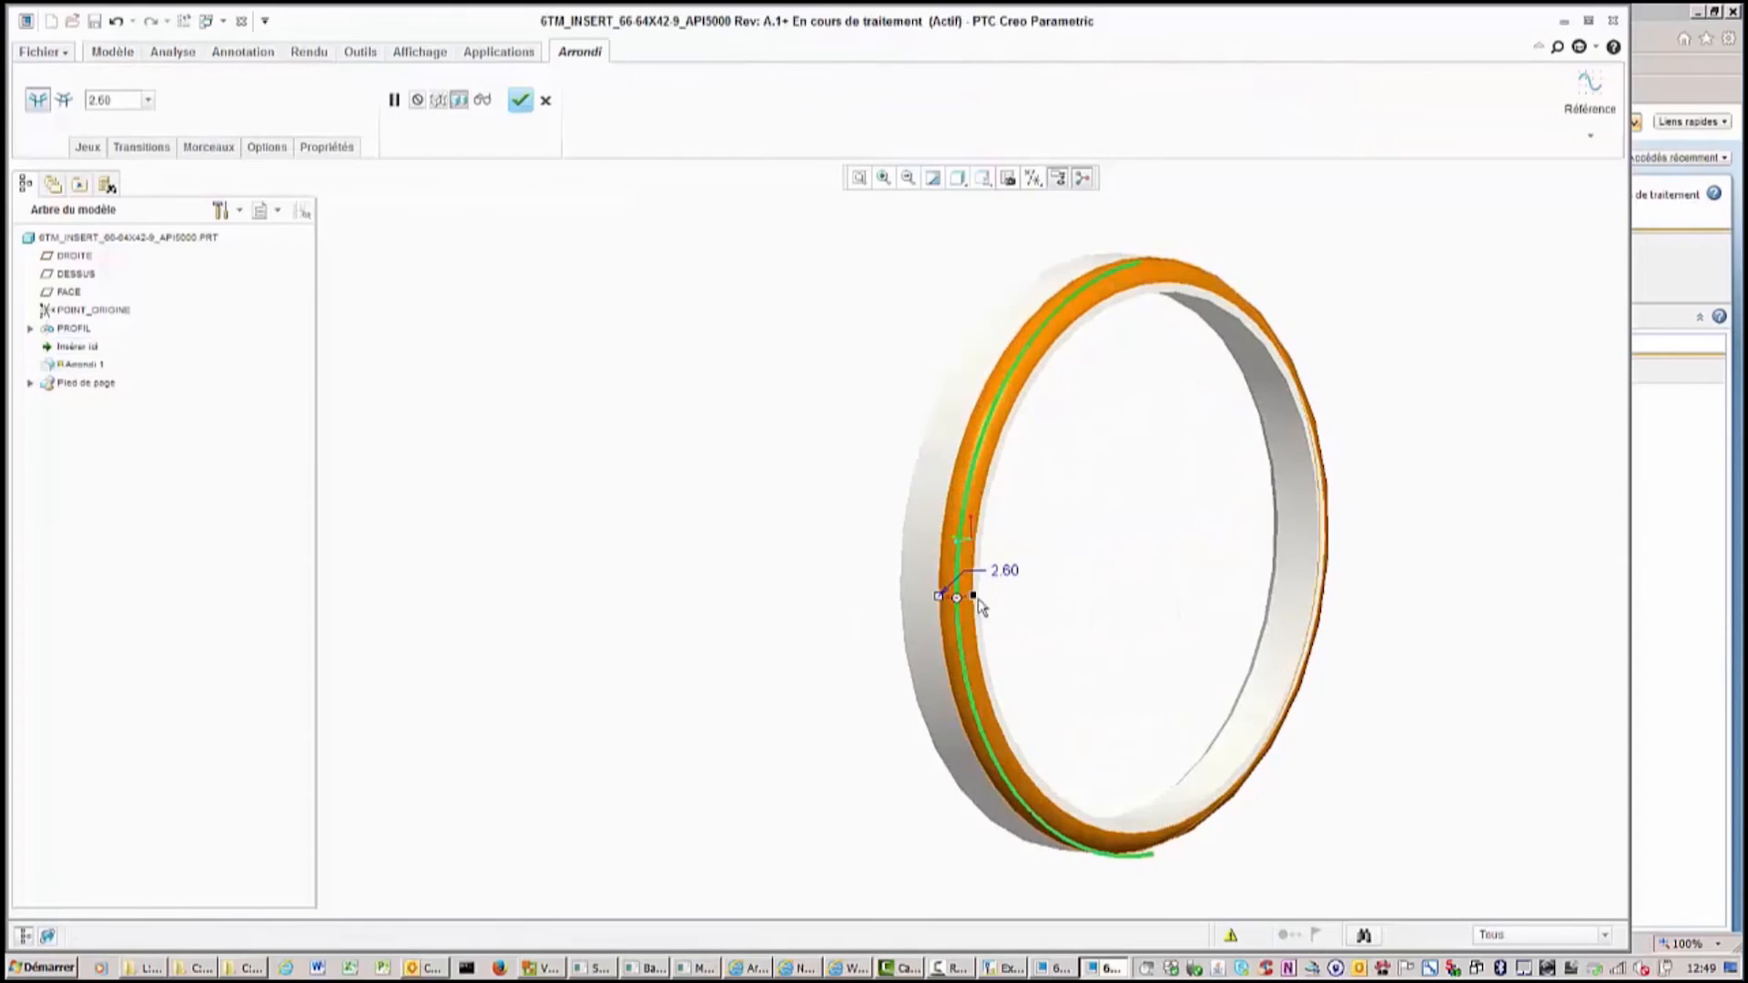
{"action": "middle_click", "coordinate": [1025, 602]}
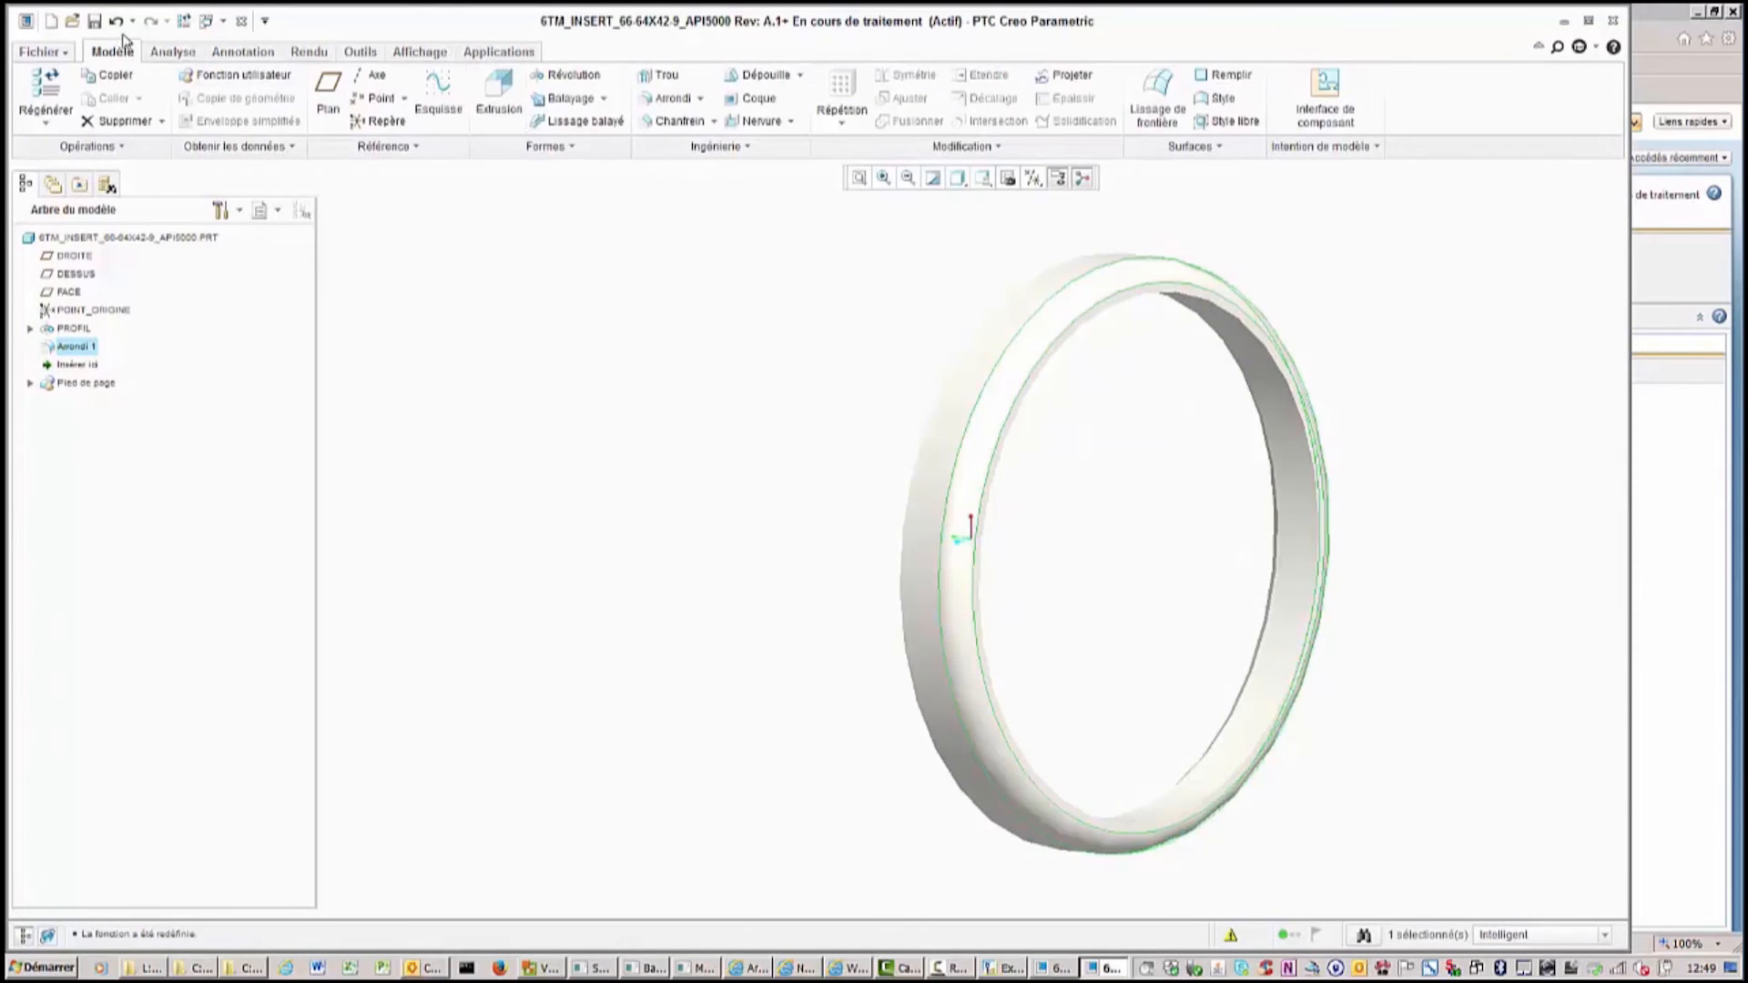
Save the insert part and check it in from the Windchill workspace without comments.
{"action": "left_click", "coordinate": [93, 23]}
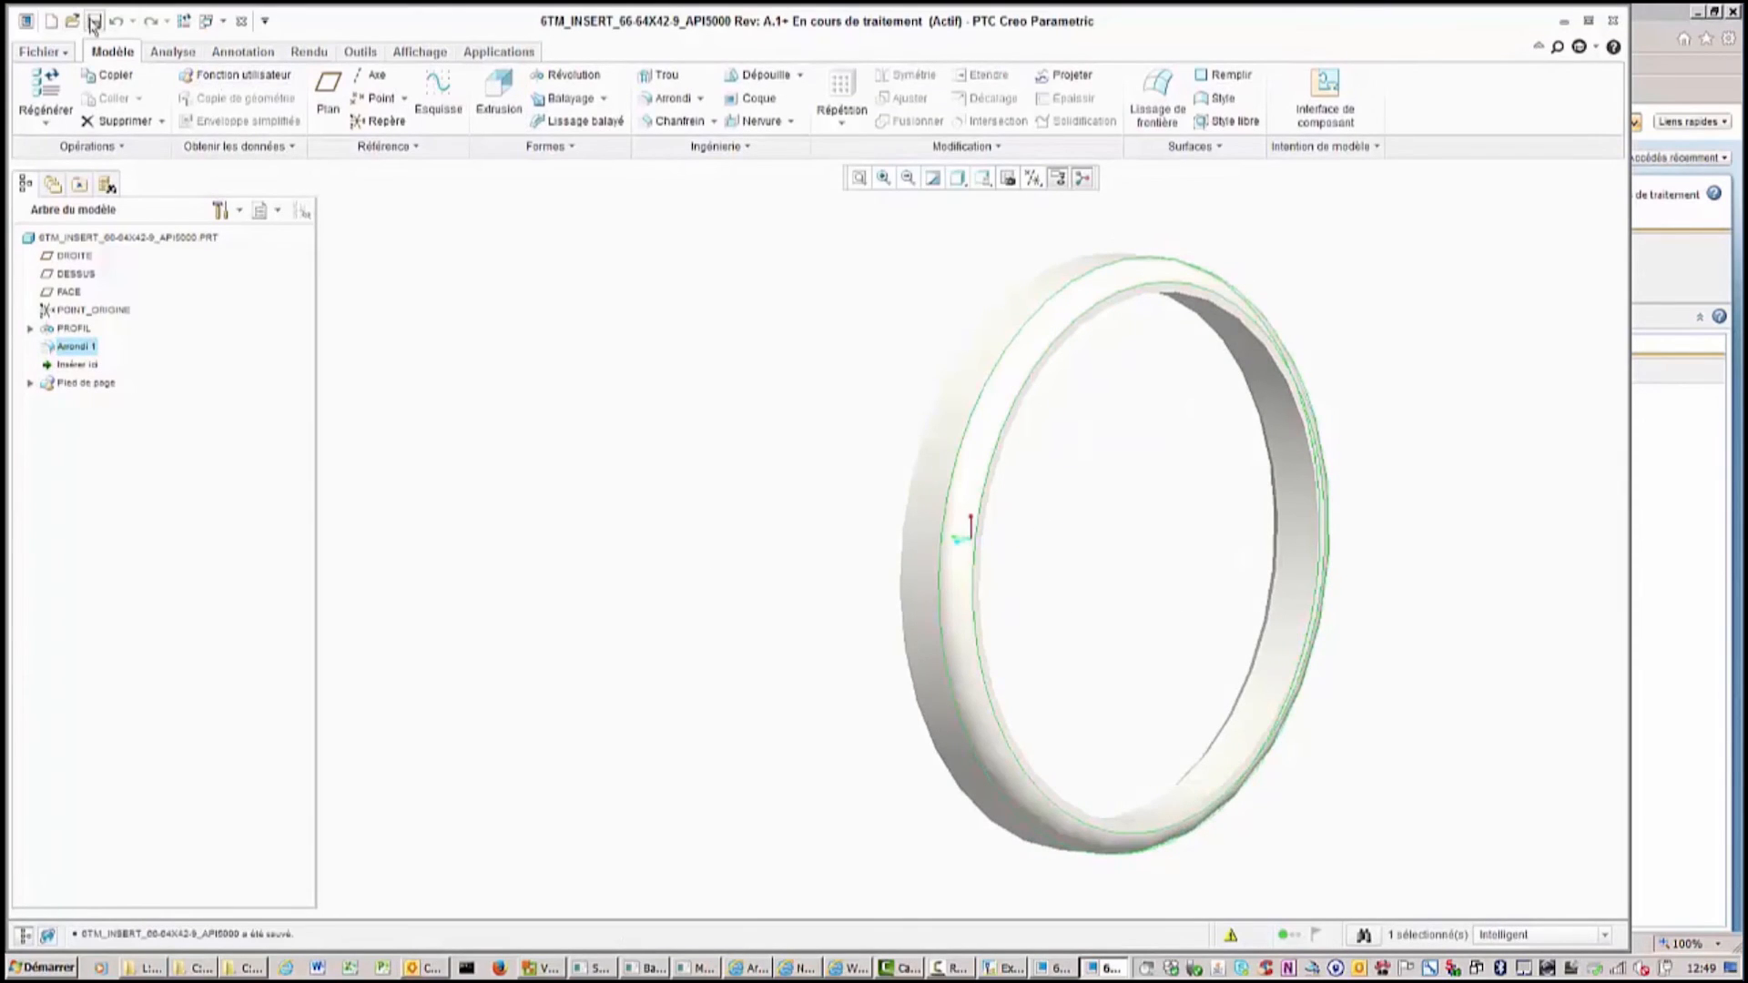
{"action": "left_click", "coordinate": [51, 186]}
{"action": "left_click", "coordinate": [82, 277]}
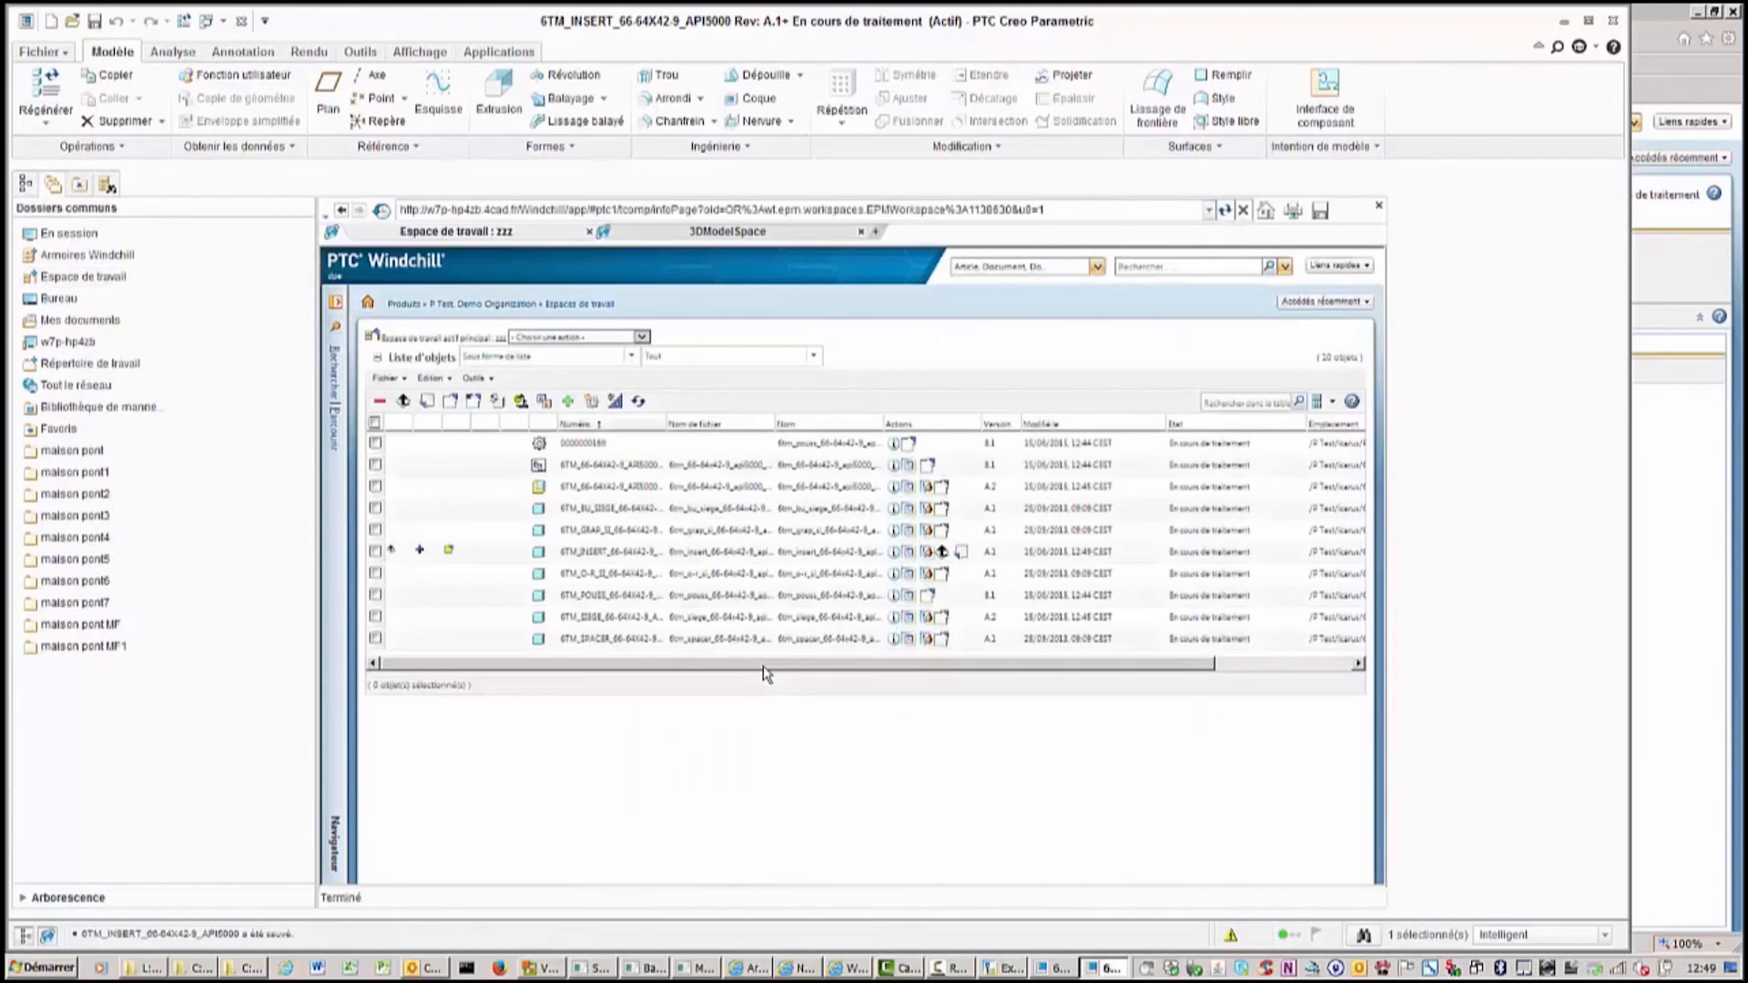
{"action": "left_click", "coordinate": [962, 553]}
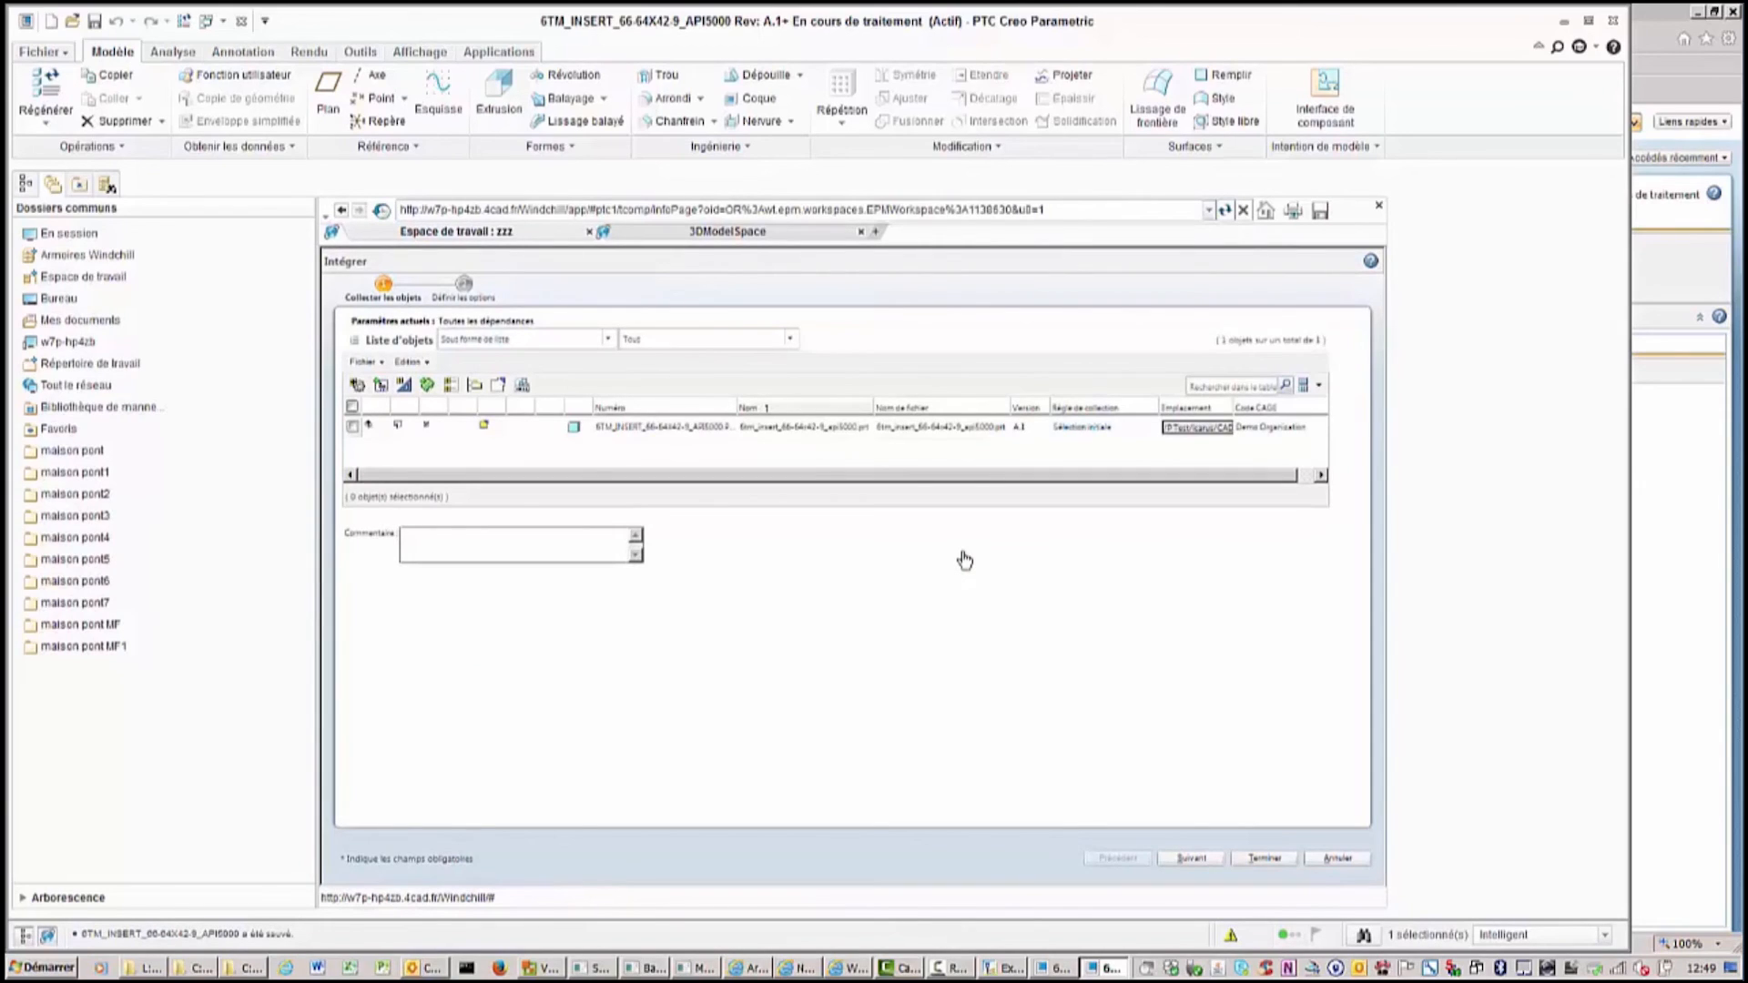
{"action": "left_click", "coordinate": [1265, 859]}
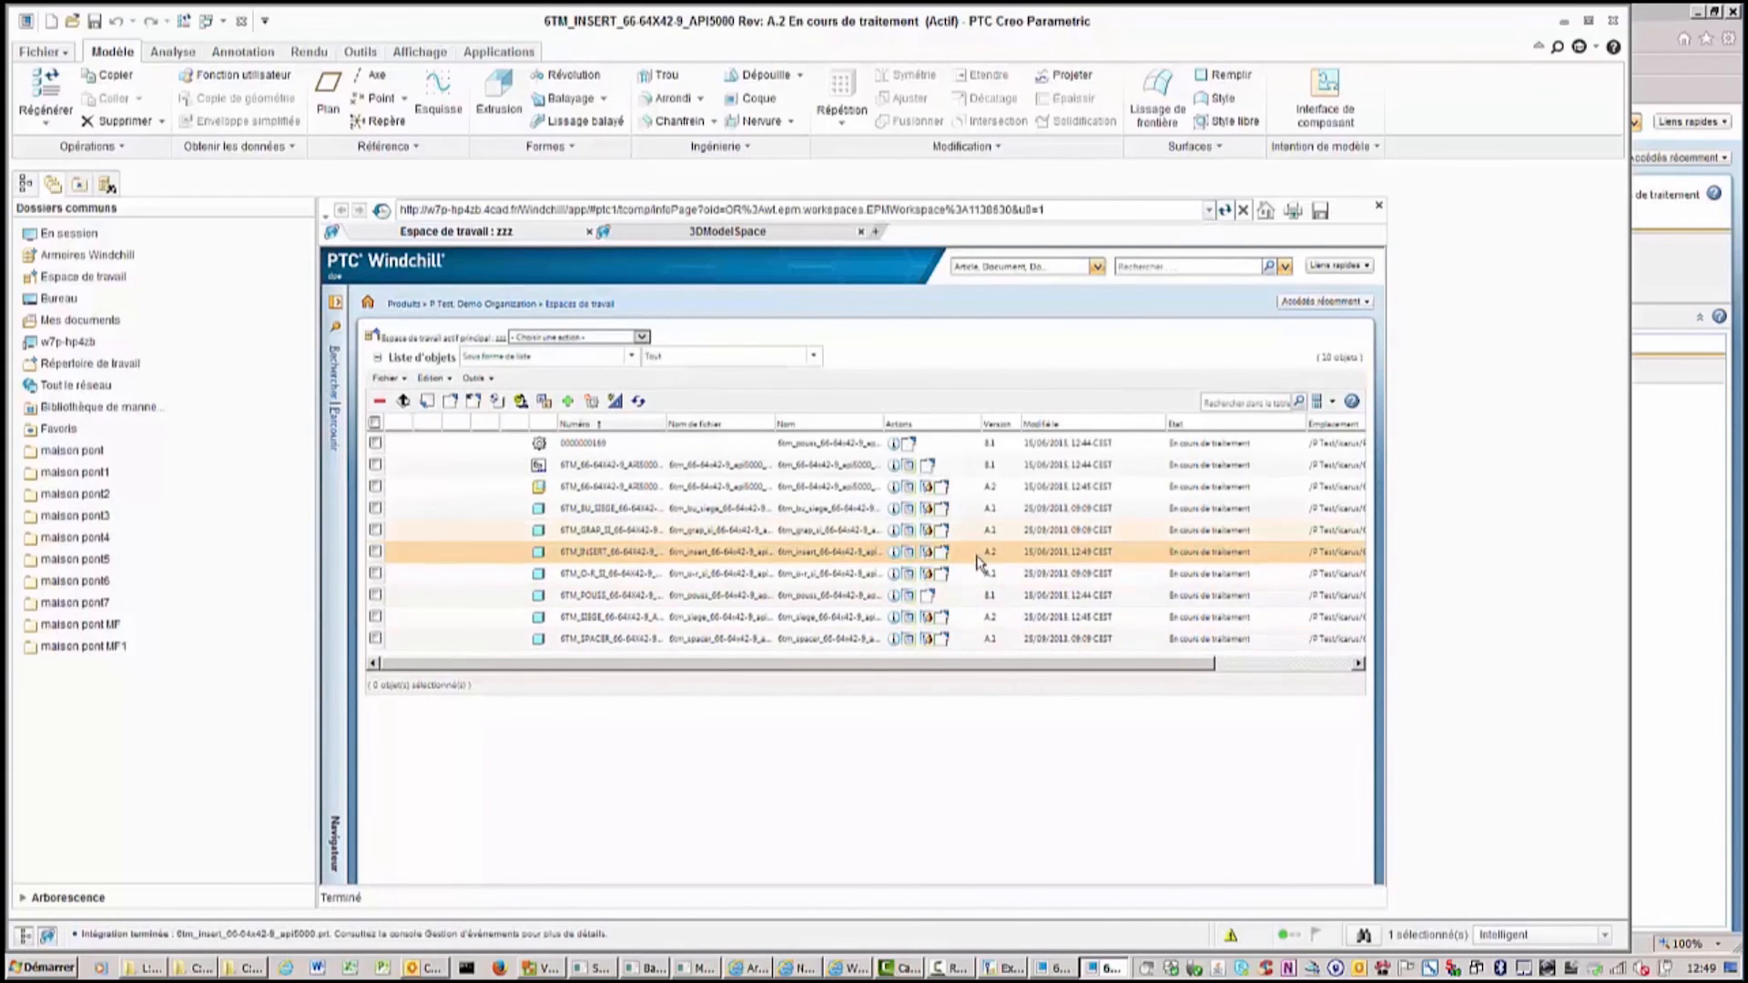
Switch to the manufacturing product structure explorer and refresh the upstream design structure.
{"action": "left_click", "coordinate": [999, 969]}
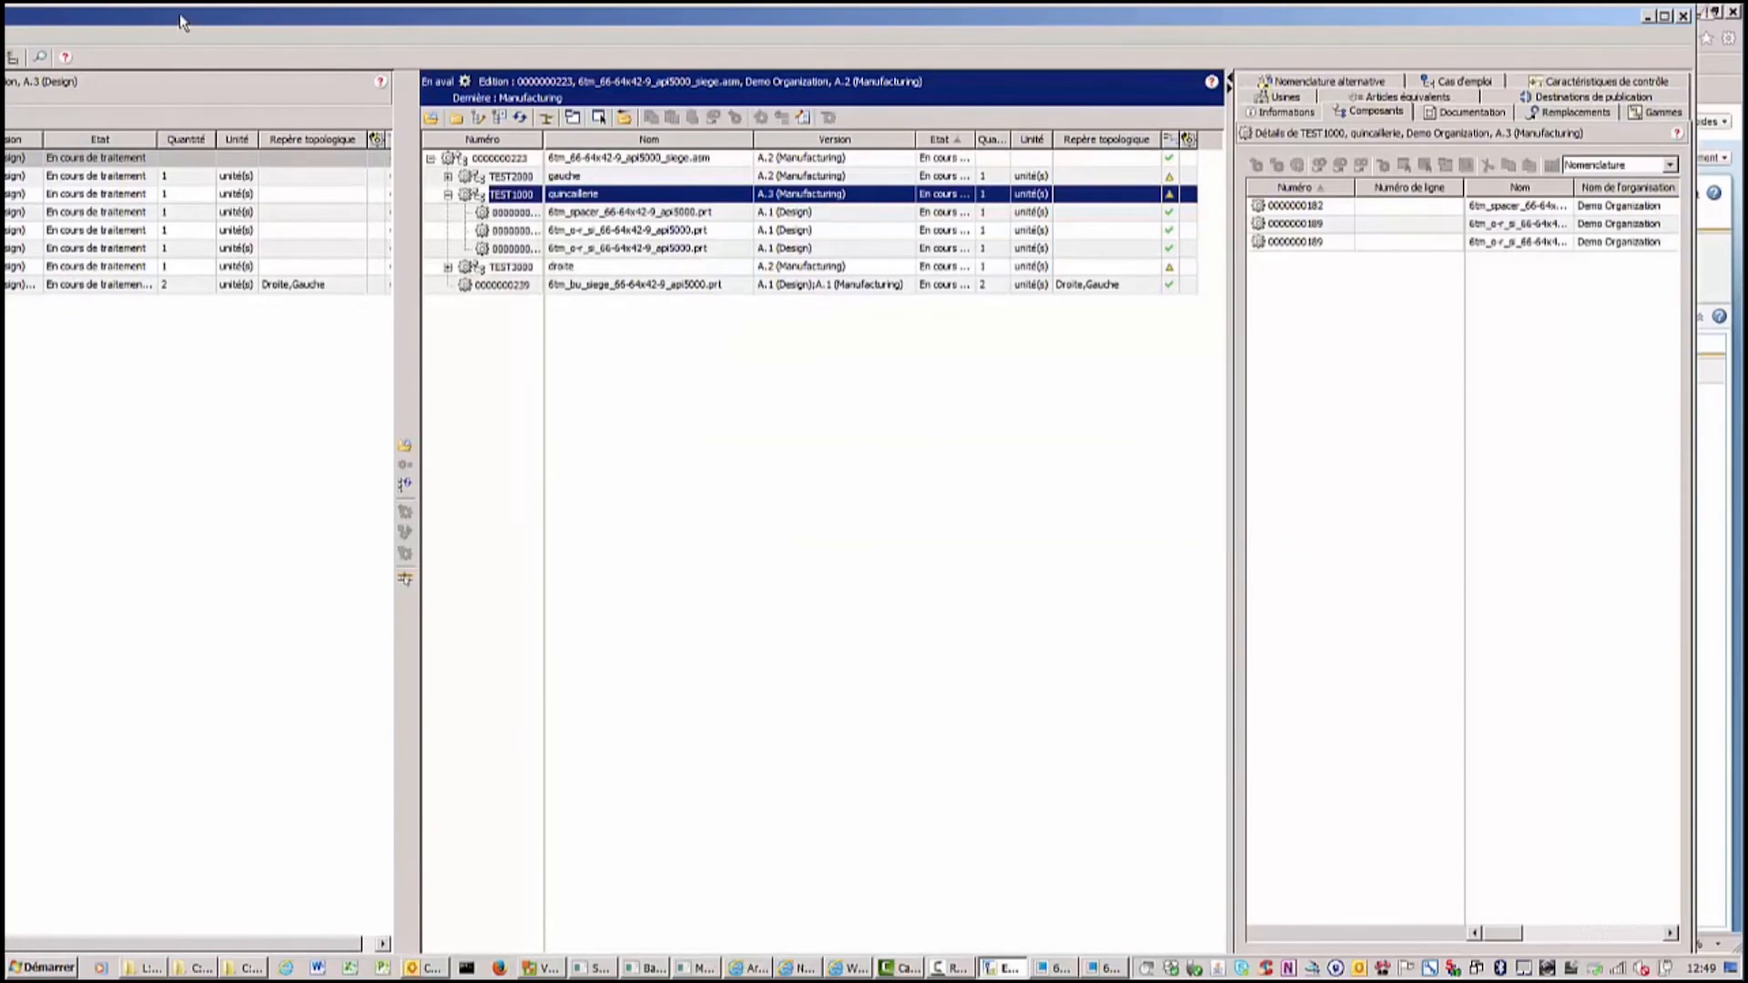
{"action": "left_click_drag", "start_coordinate": [181, 22], "coordinate": [595, 29]}
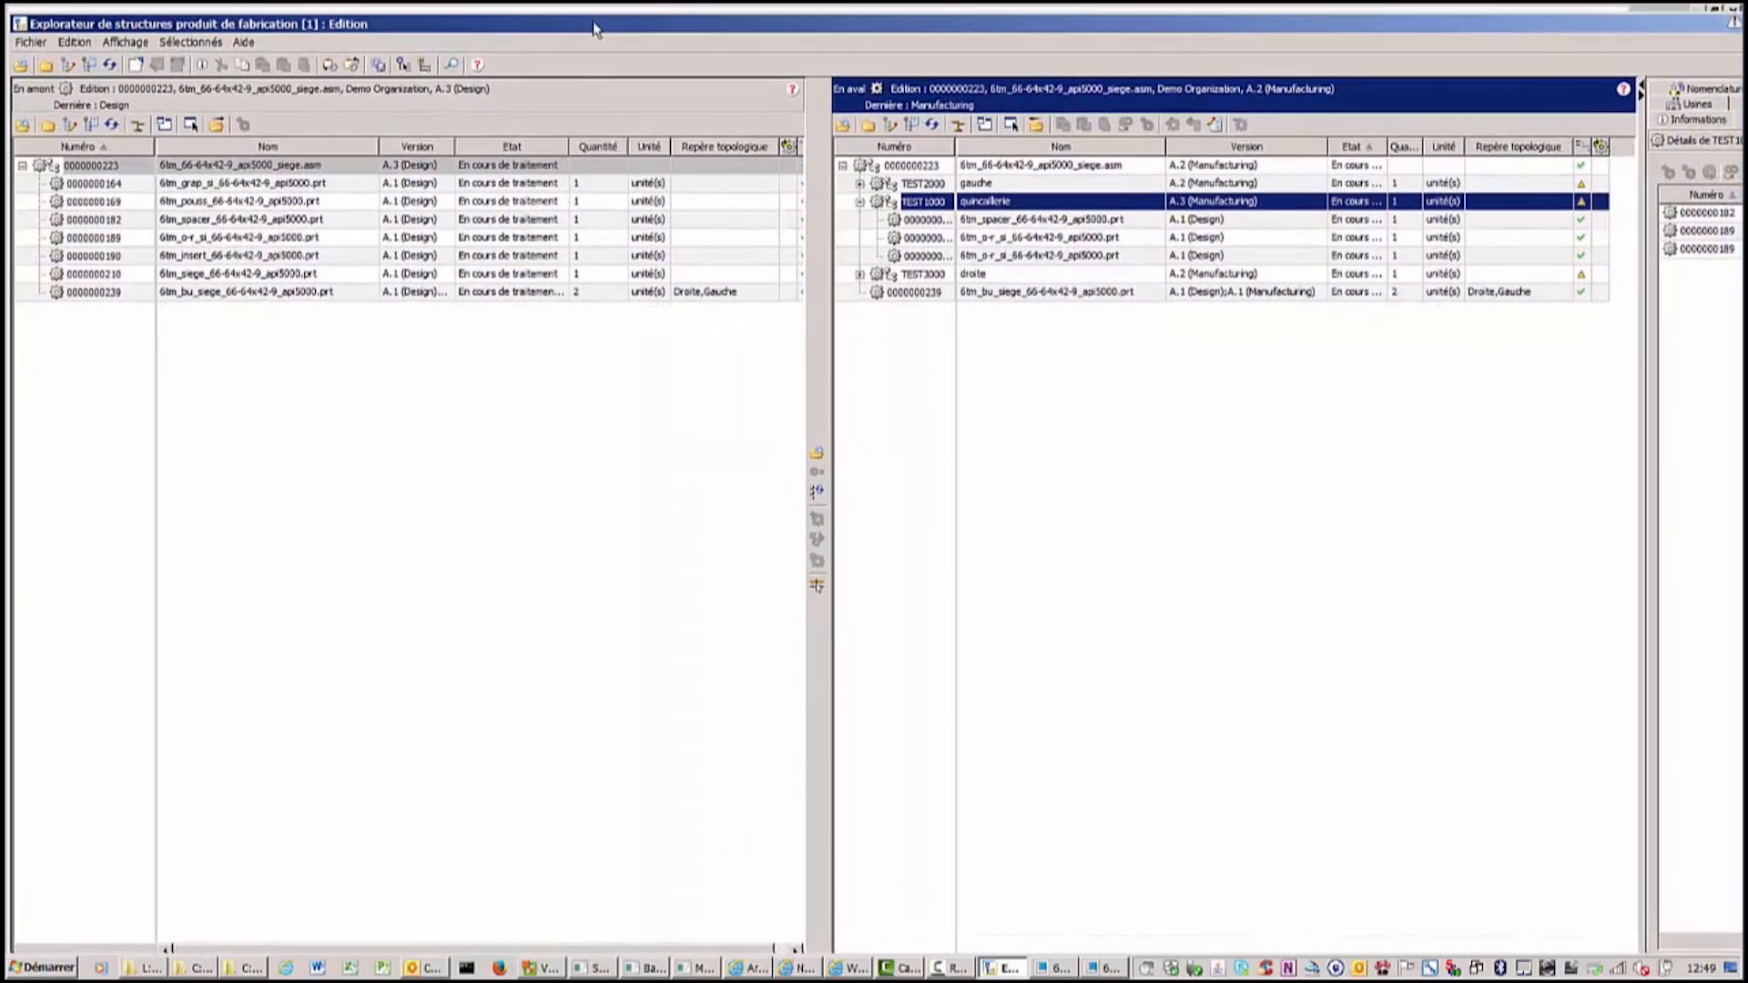
{"action": "left_click", "coordinate": [111, 65]}
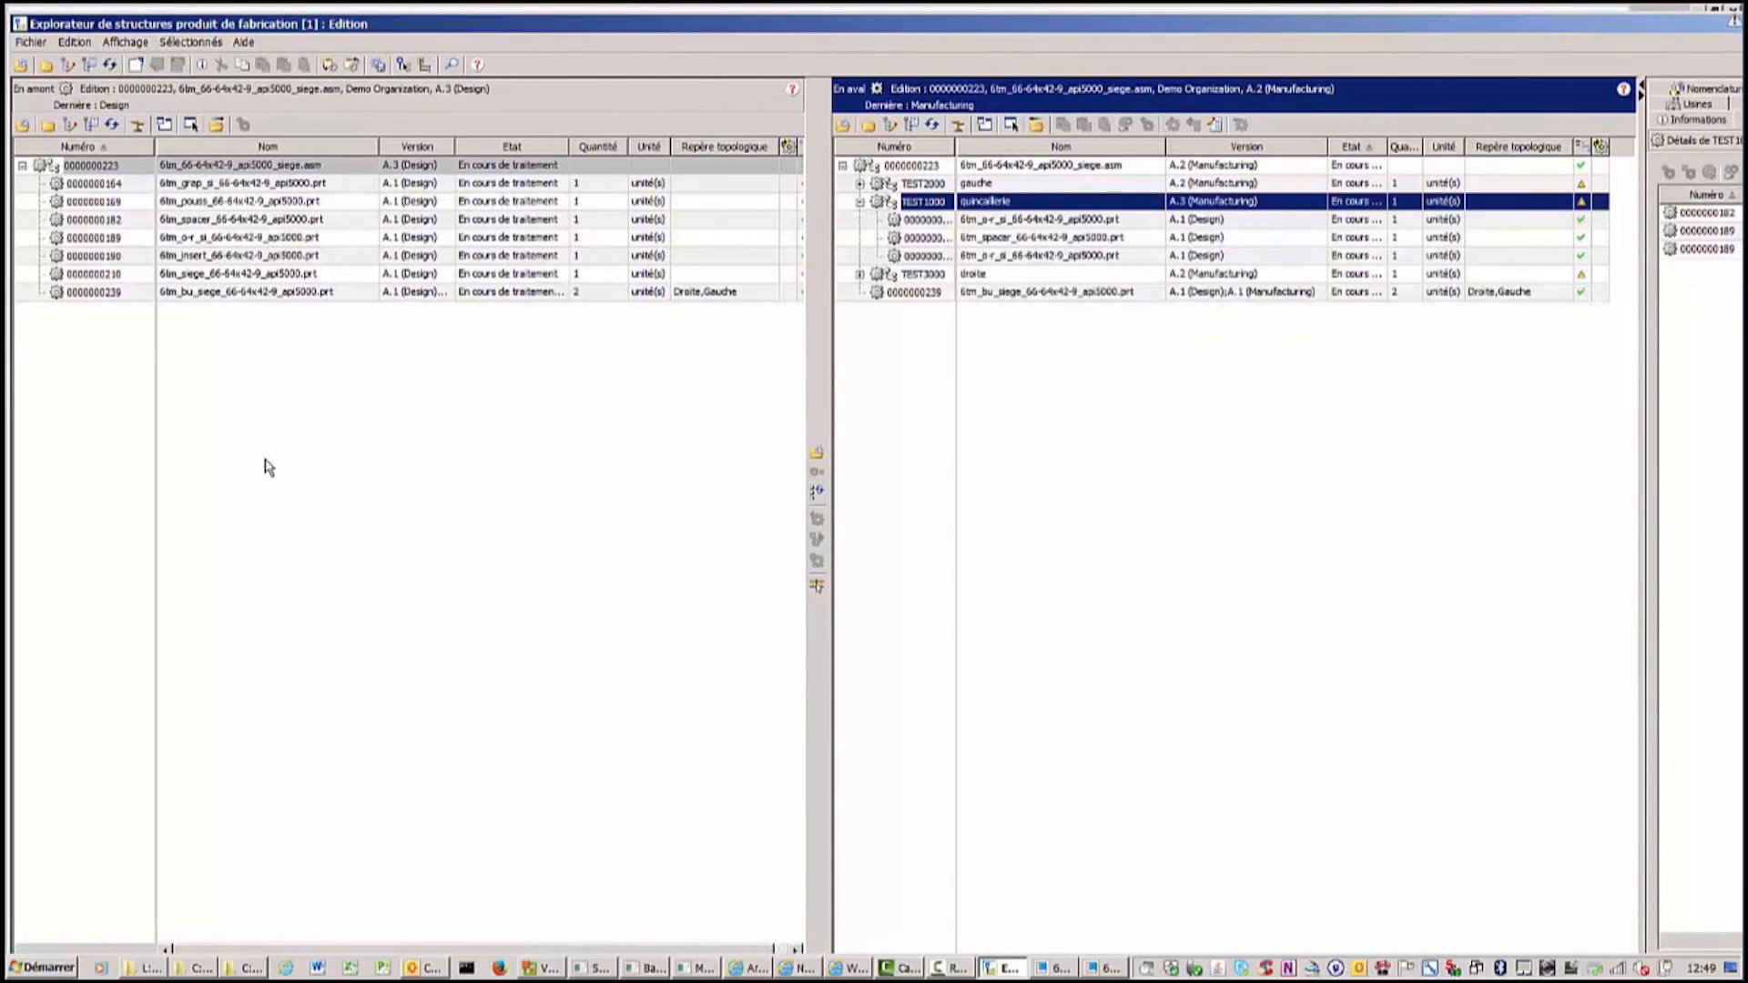
{"action": "left_click", "coordinate": [99, 84]}
{"action": "left_click", "coordinate": [110, 64]}
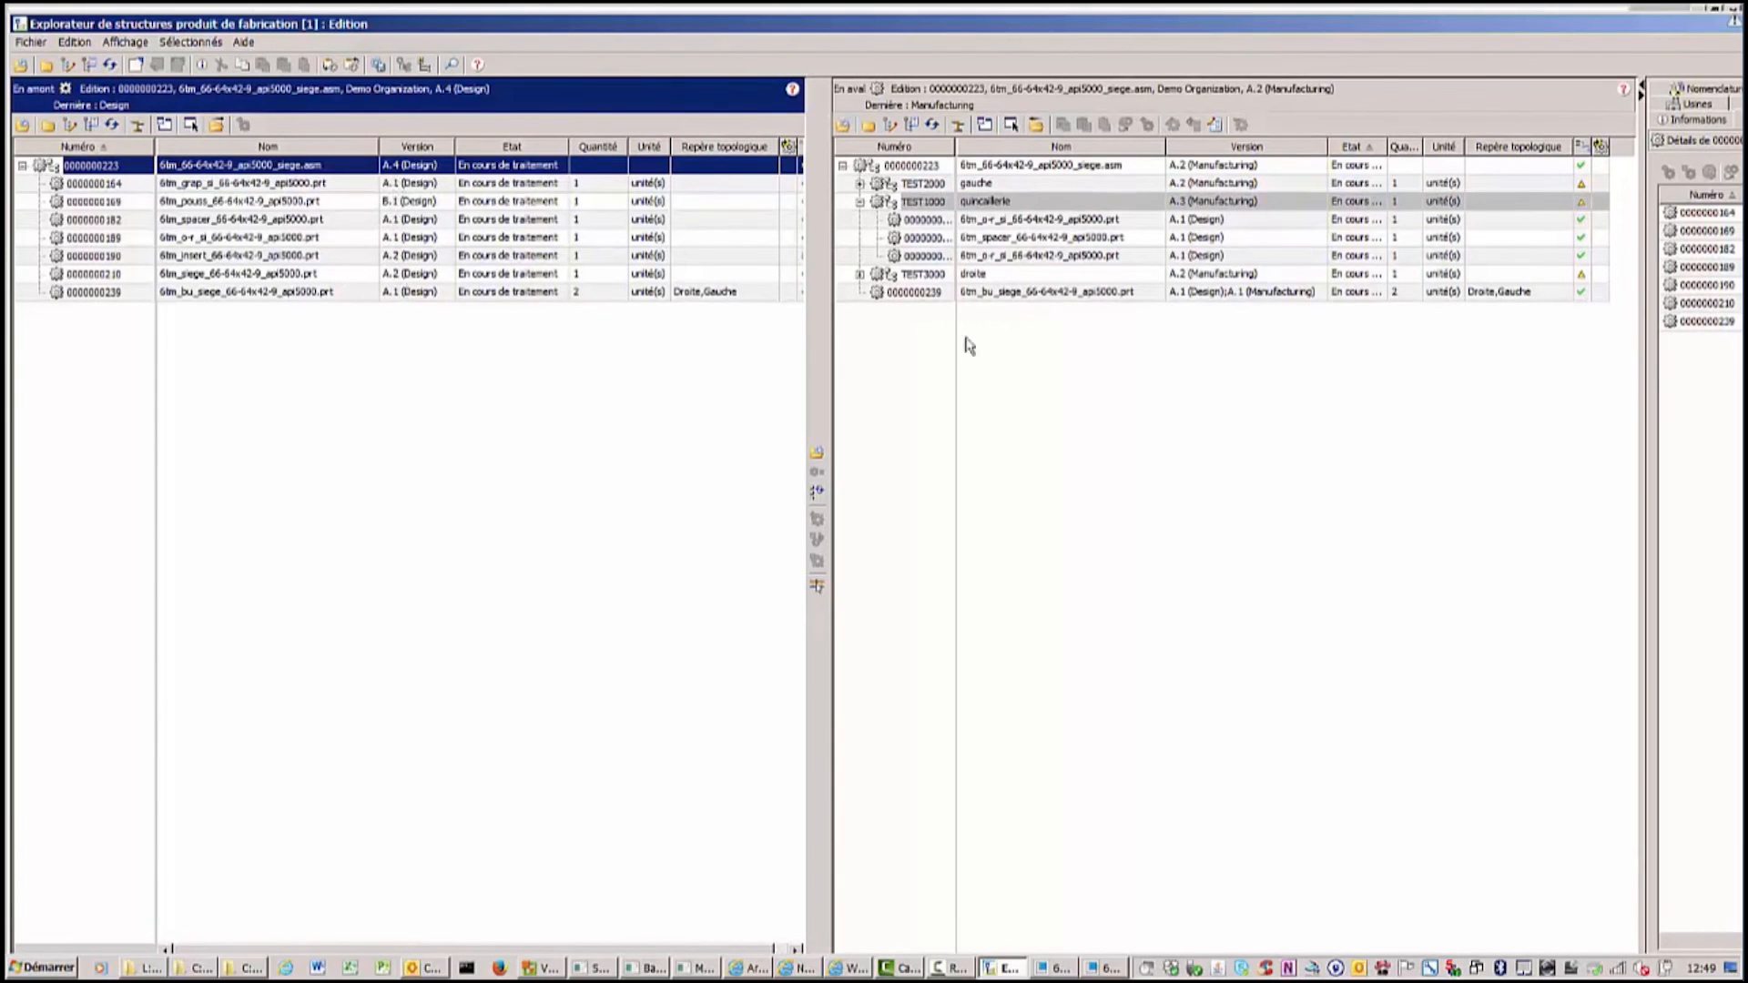
Try to update the insert part's downstream equivalent from the upstream structure.
{"action": "left_click", "coordinate": [932, 126]}
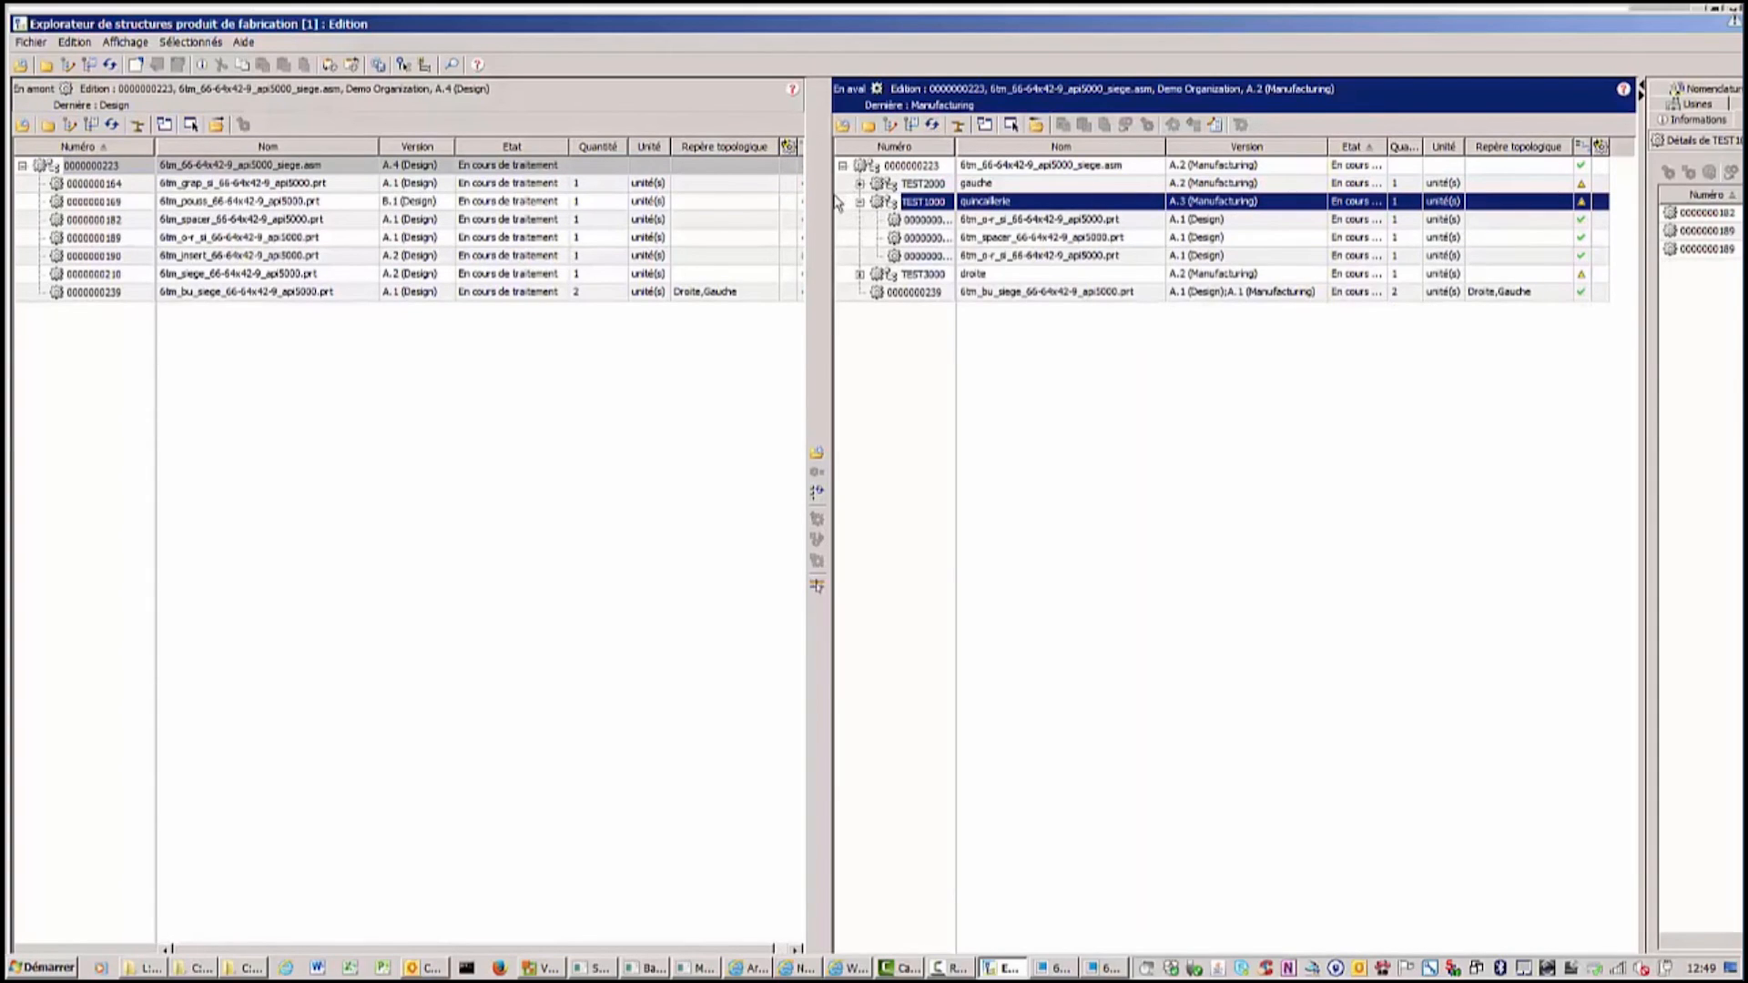
{"action": "left_click_drag", "start_coordinate": [825, 197], "coordinate": [864, 202]}
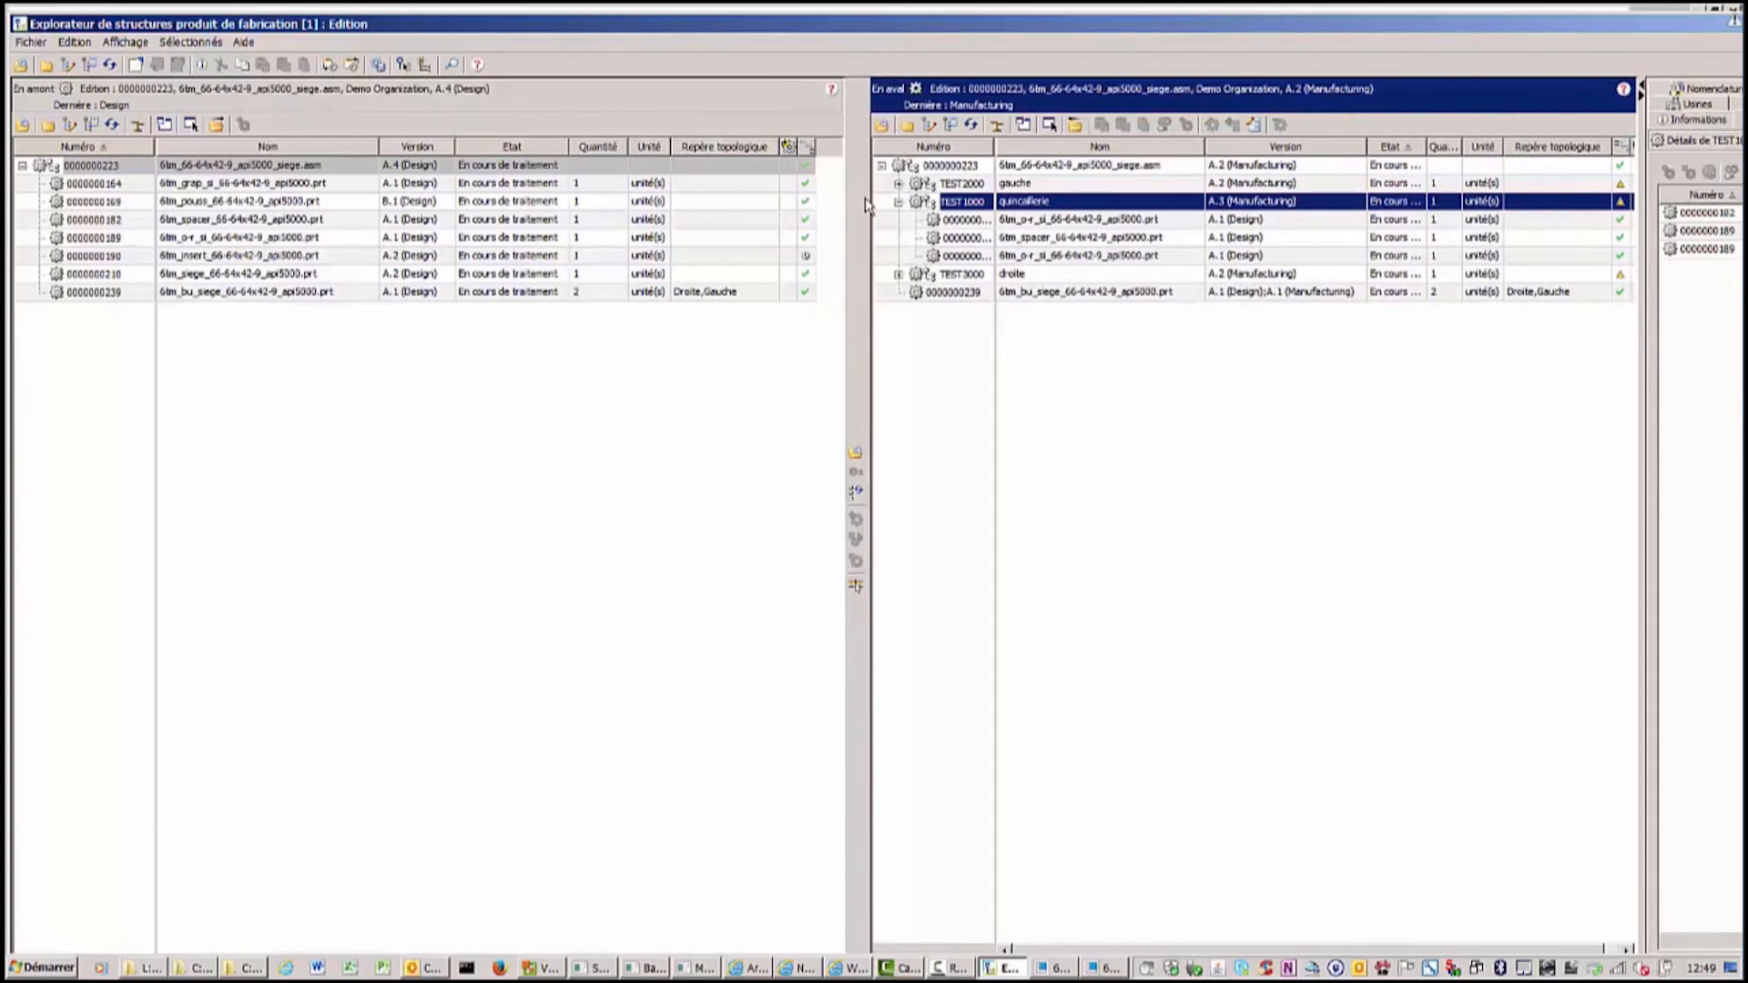
{"action": "left_click", "coordinate": [804, 256]}
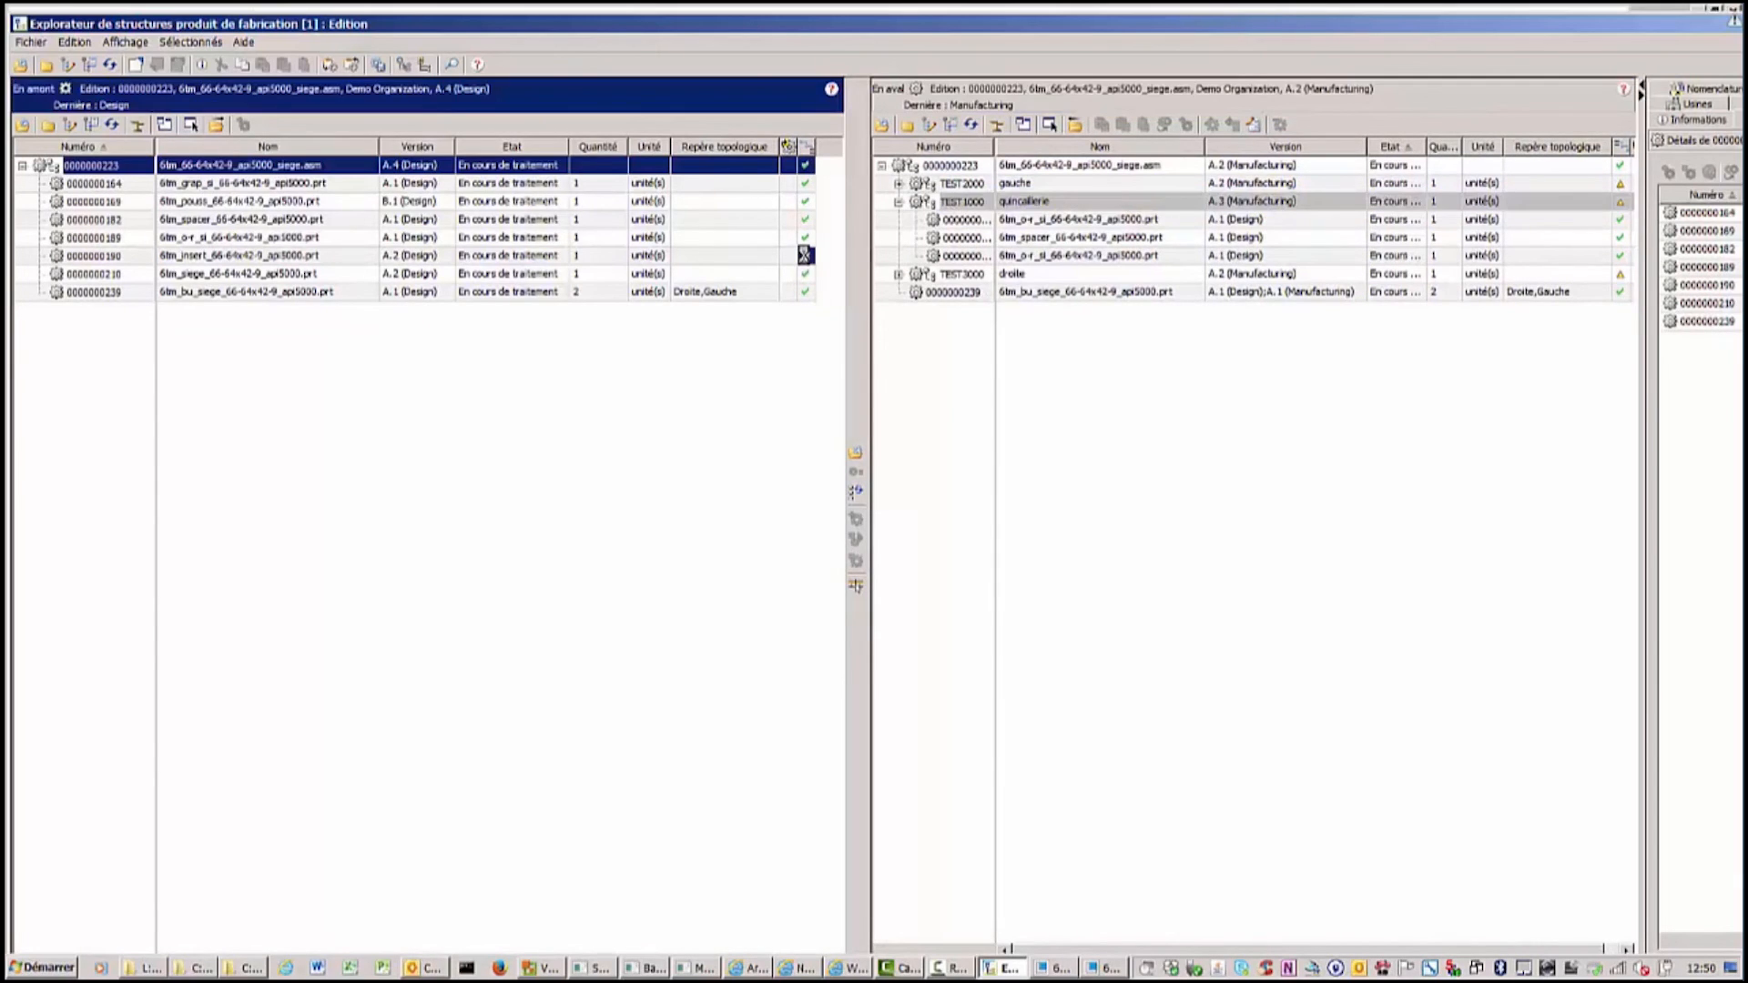
{"action": "left_click", "coordinate": [855, 493]}
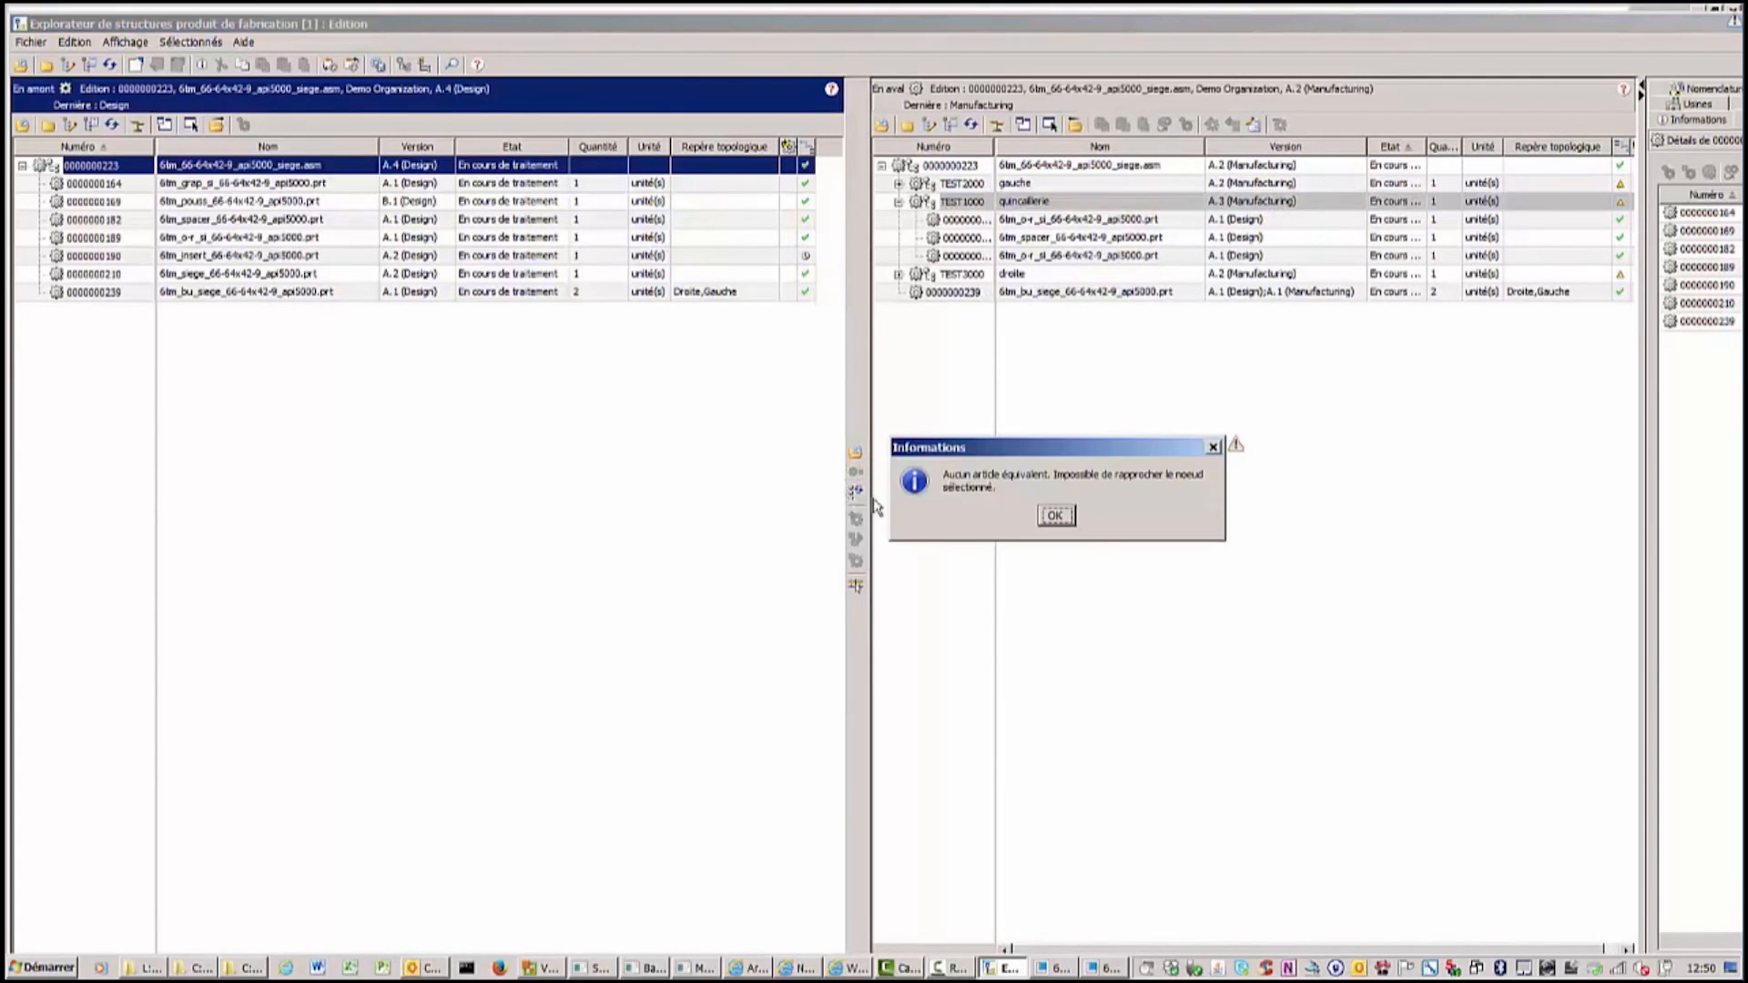
{"action": "left_click", "coordinate": [1055, 516]}
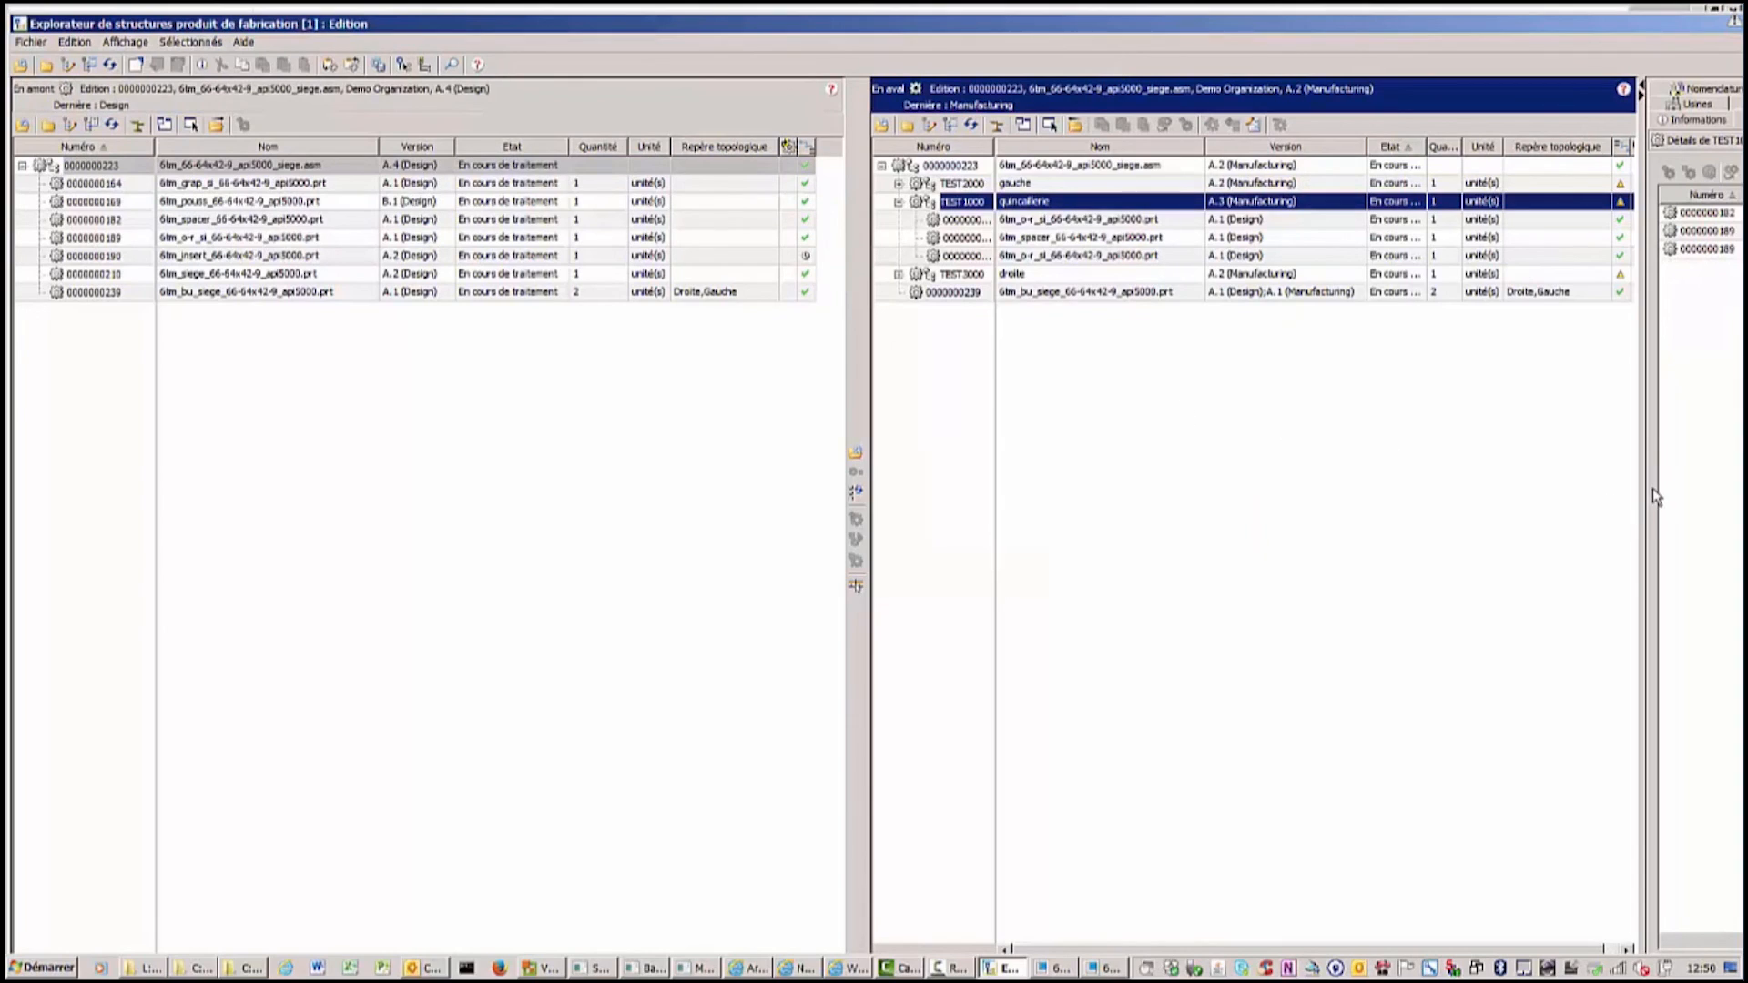
Expand the downstream structure to show the gauche assembly's parts and widen the name column.
{"action": "left_click_drag", "start_coordinate": [1642, 476], "coordinate": [1685, 476]}
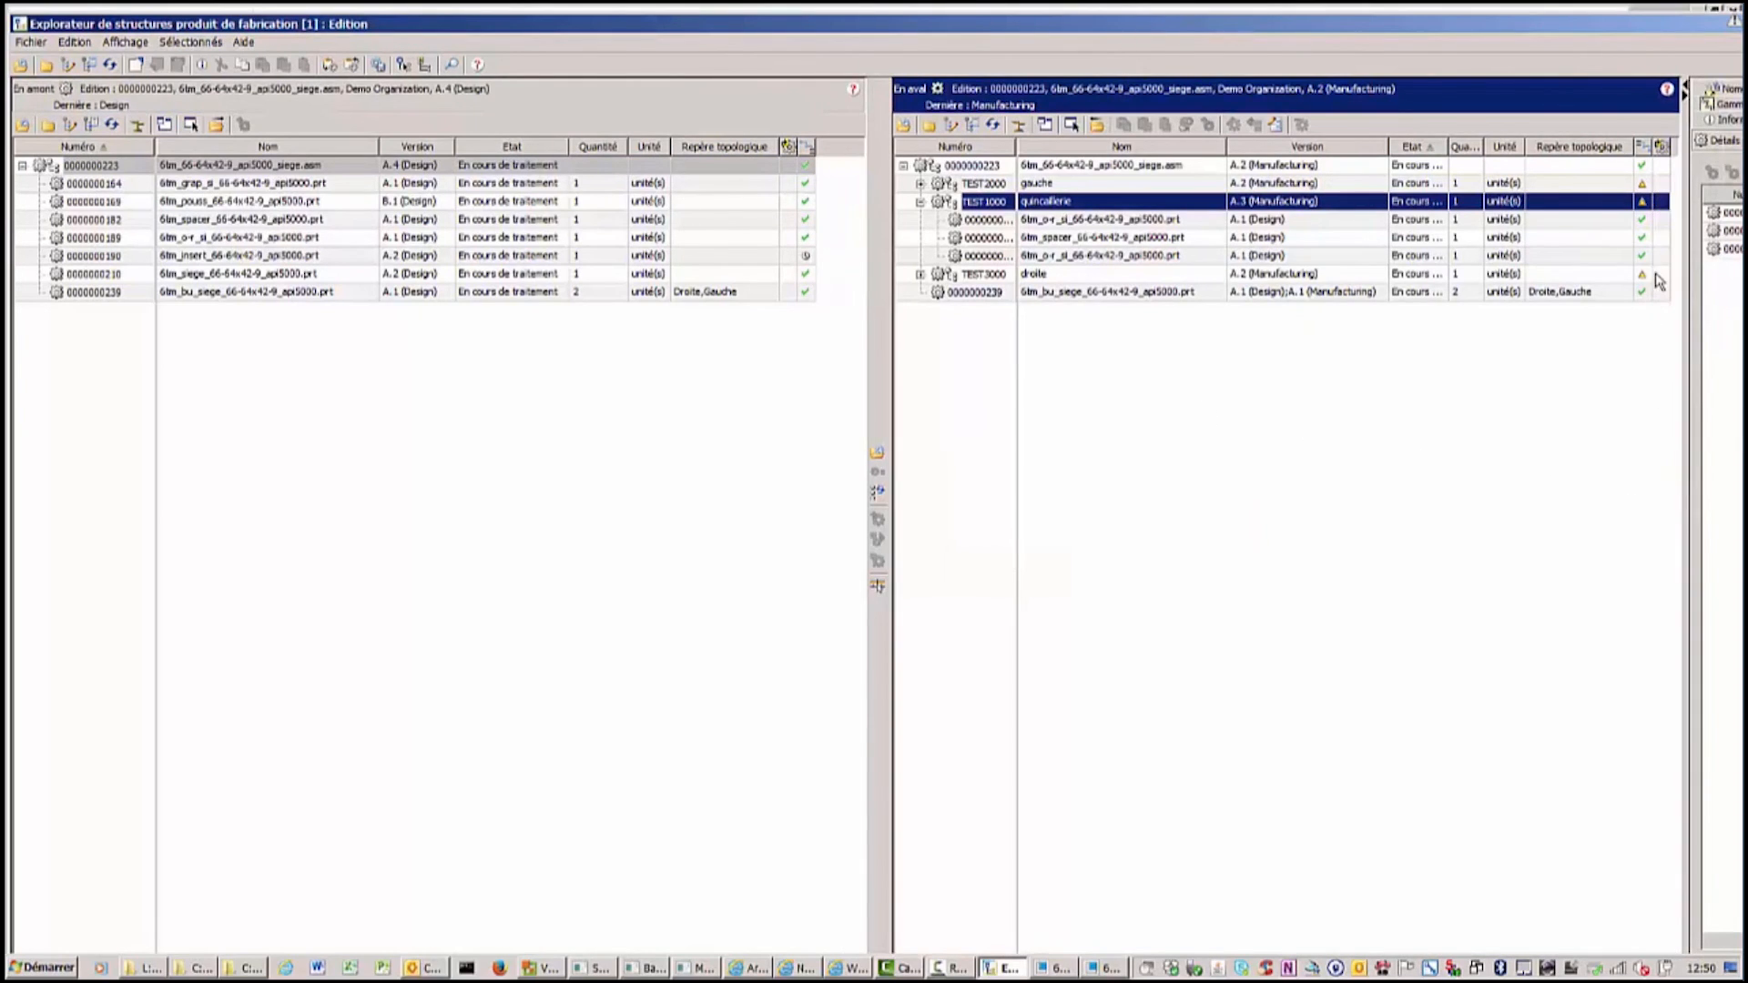
{"action": "left_click", "coordinate": [996, 125]}
{"action": "left_click", "coordinate": [920, 184]}
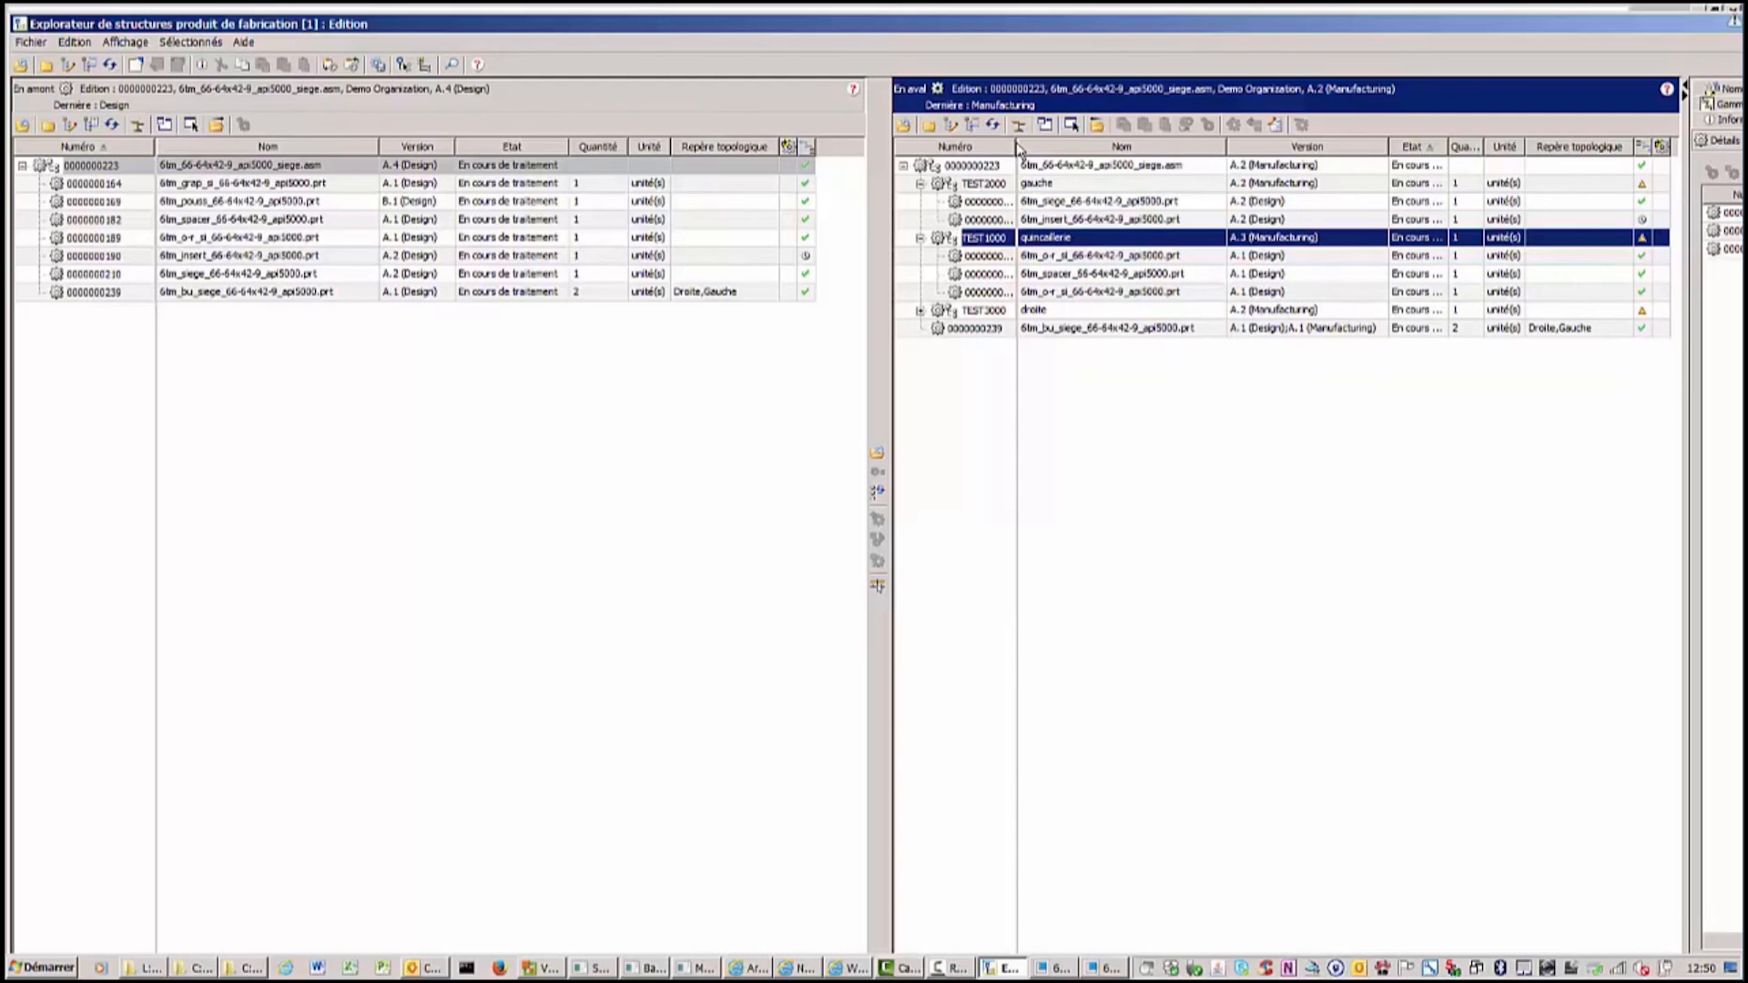
{"action": "left_click_drag", "start_coordinate": [1014, 143], "coordinate": [1055, 146]}
{"action": "left_click_drag", "start_coordinate": [1048, 146], "coordinate": [1045, 145]}
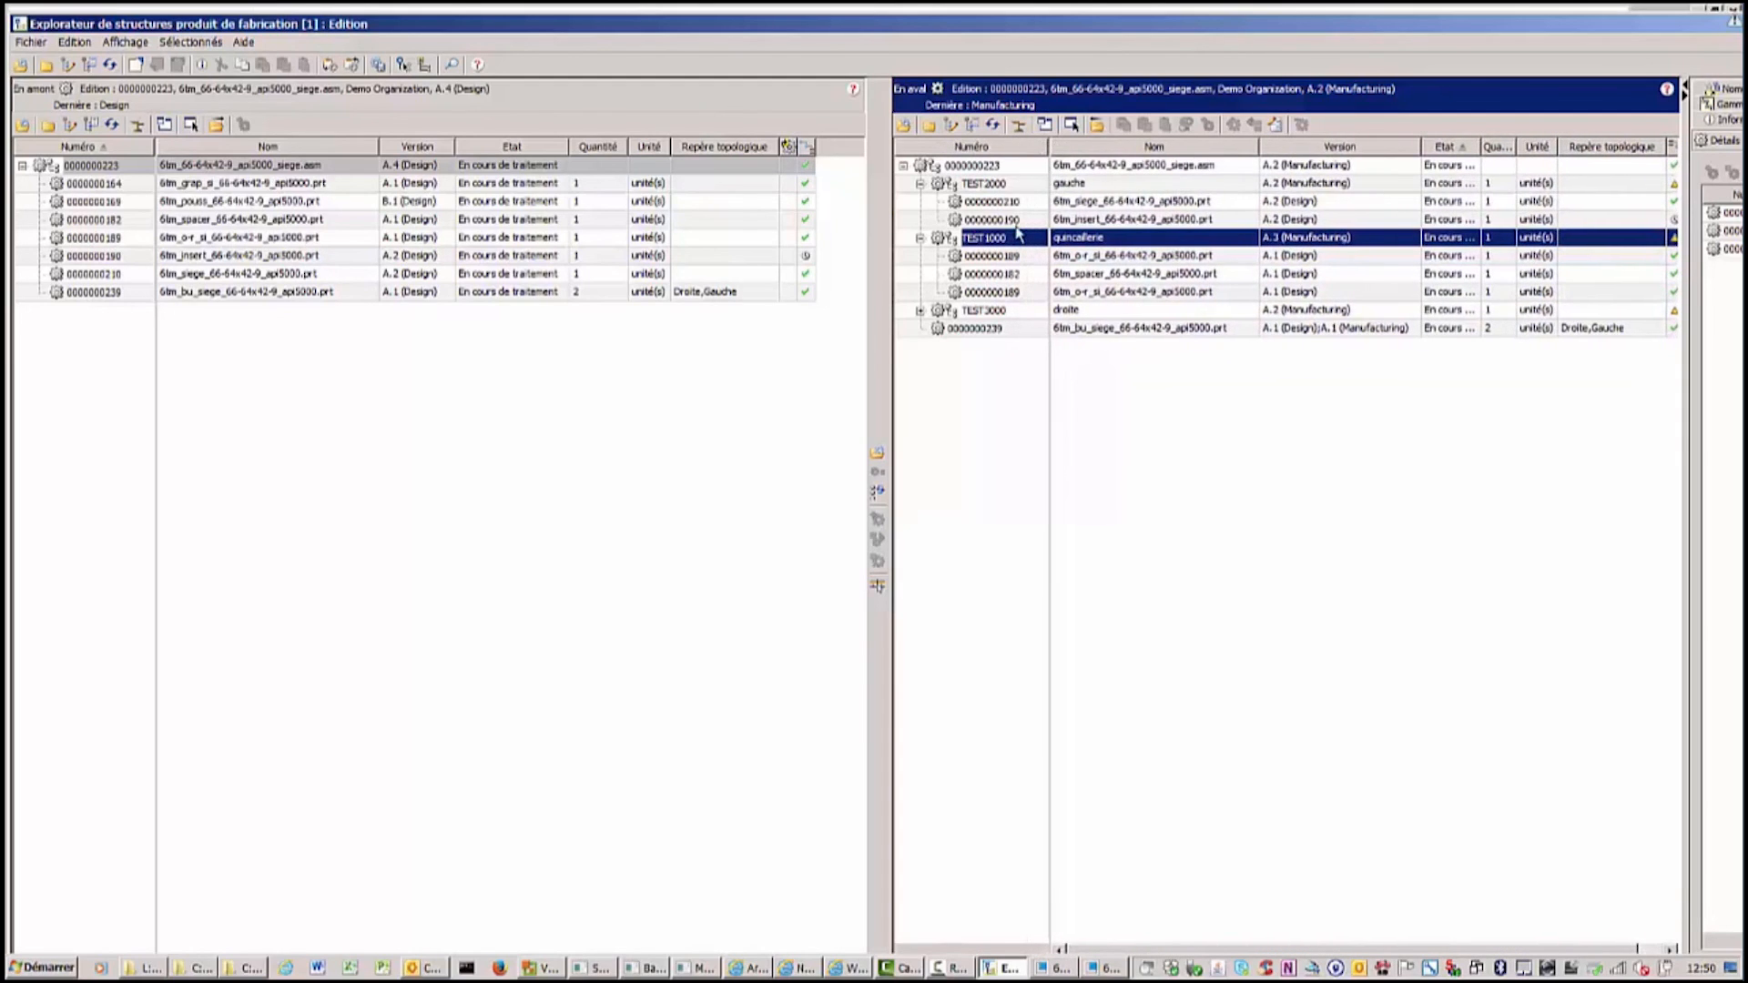
Select the insert in both structures and update the downstream insert to the latest upstream iteration without overwriting data.
{"action": "left_click", "coordinate": [1017, 221]}
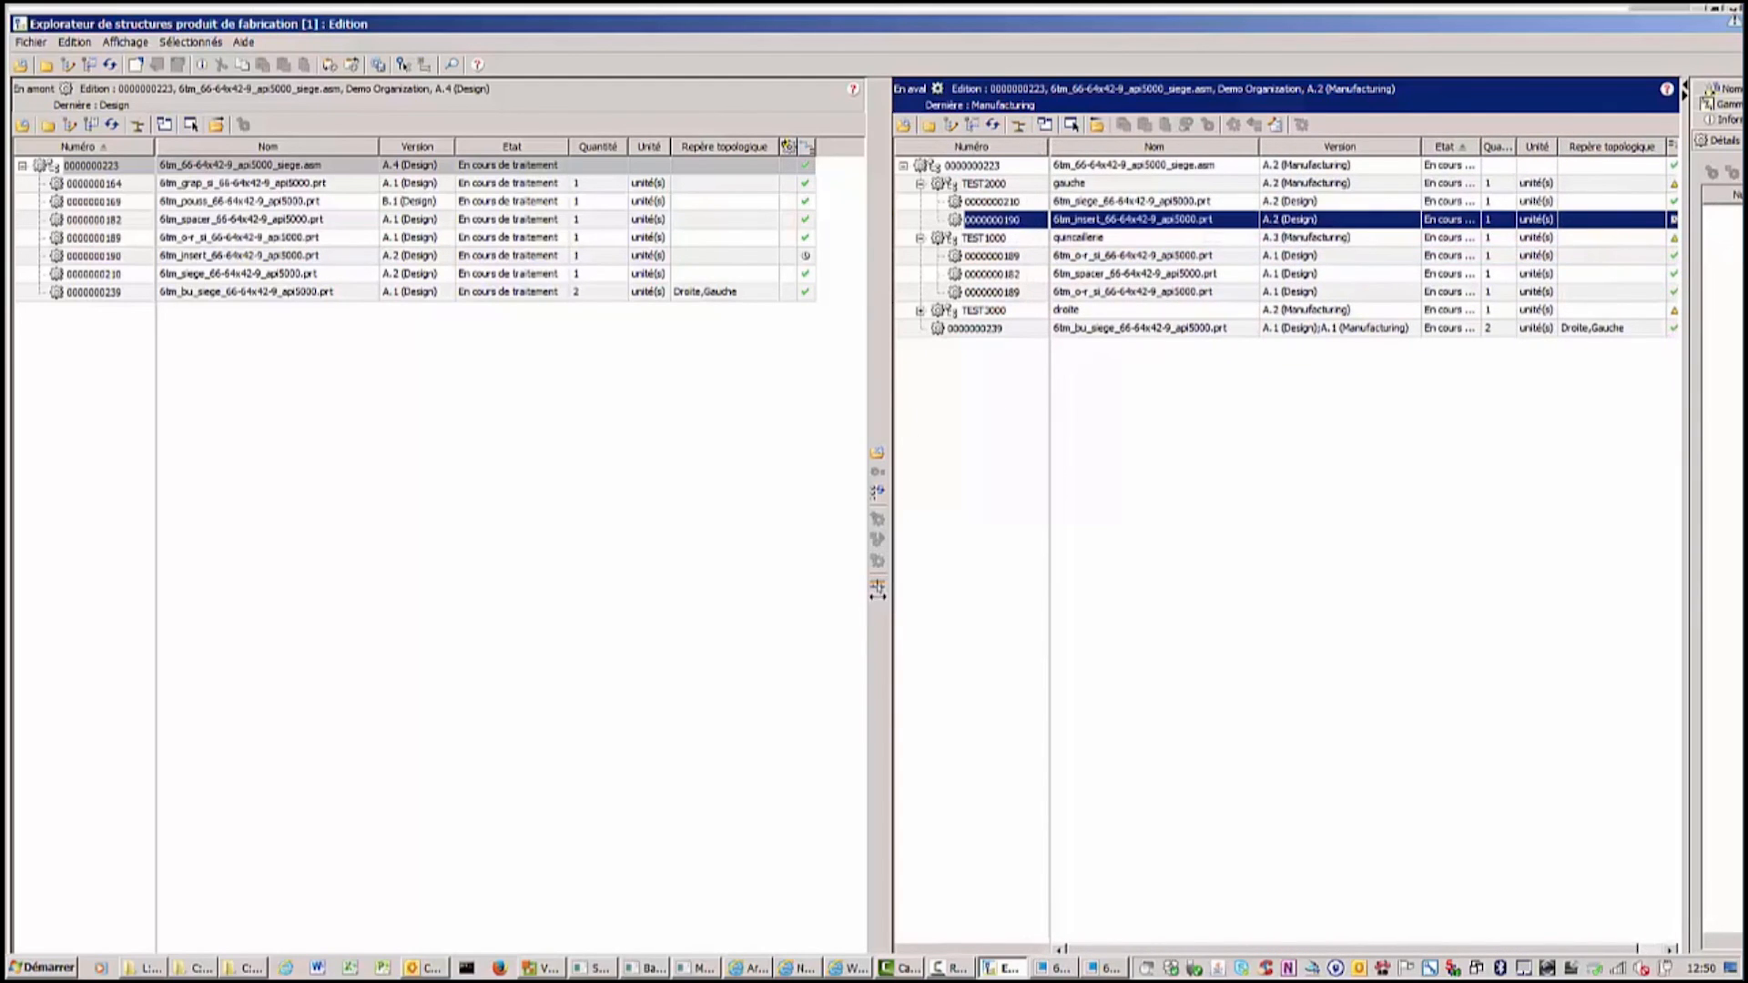
{"action": "left_click", "coordinate": [101, 256]}
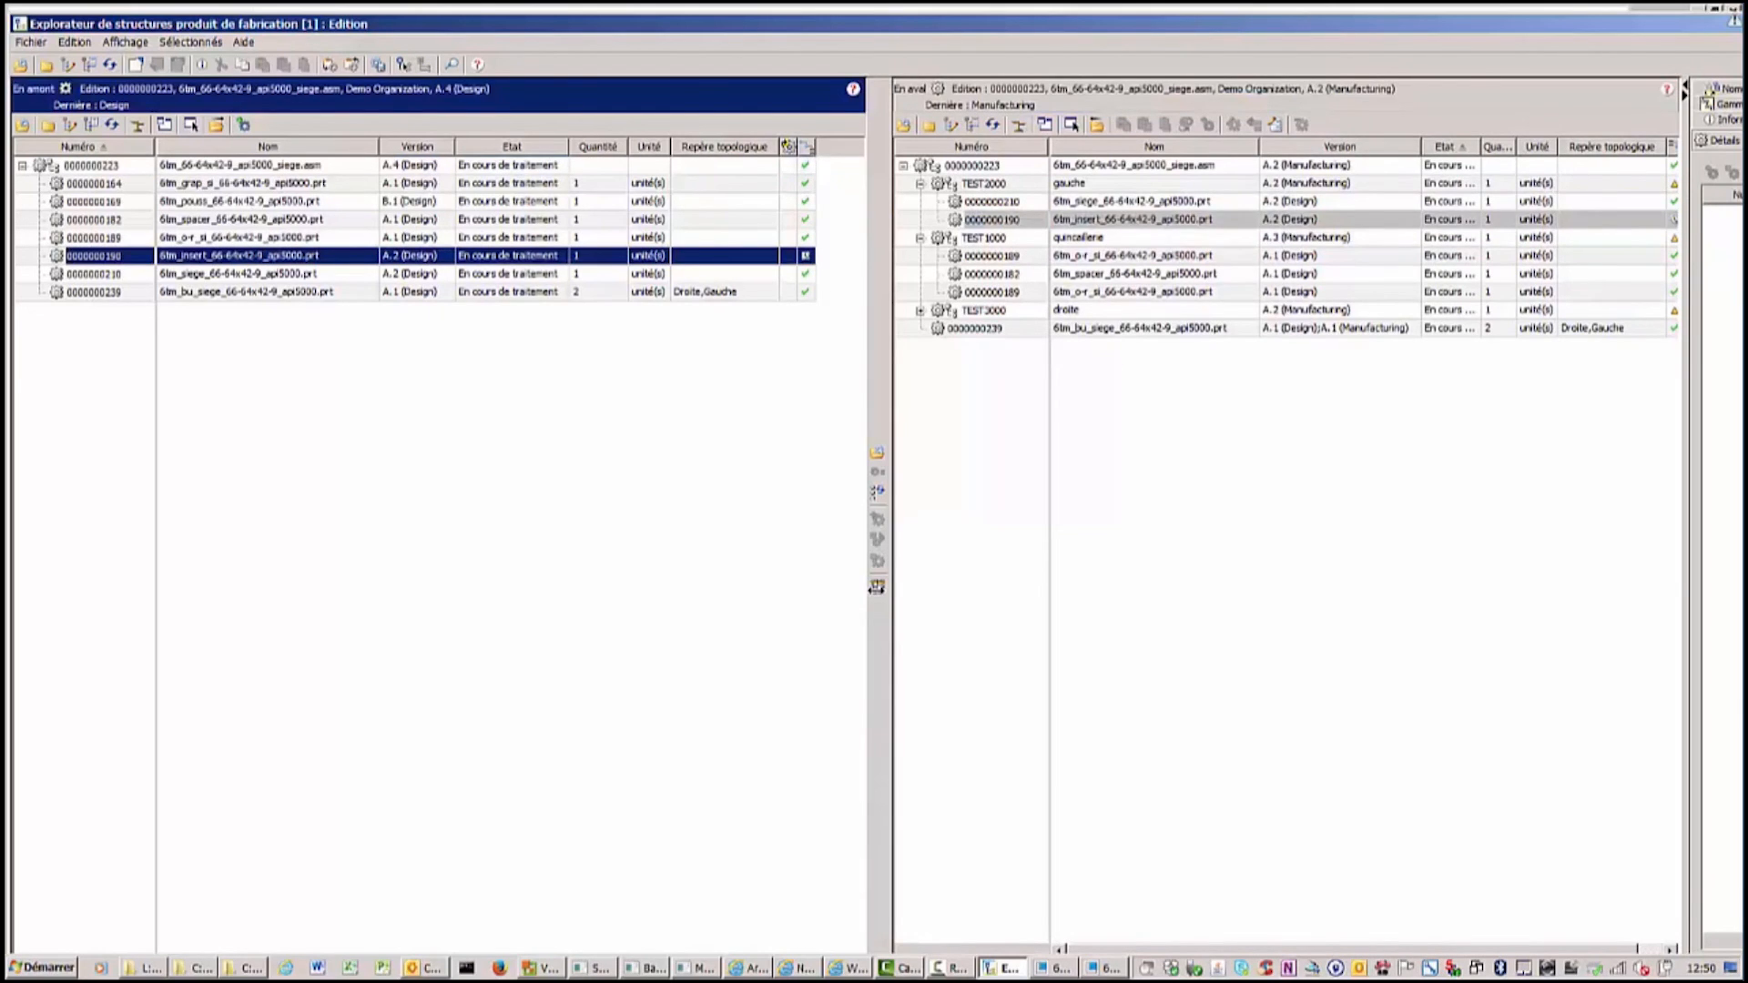
{"action": "left_click", "coordinate": [978, 222]}
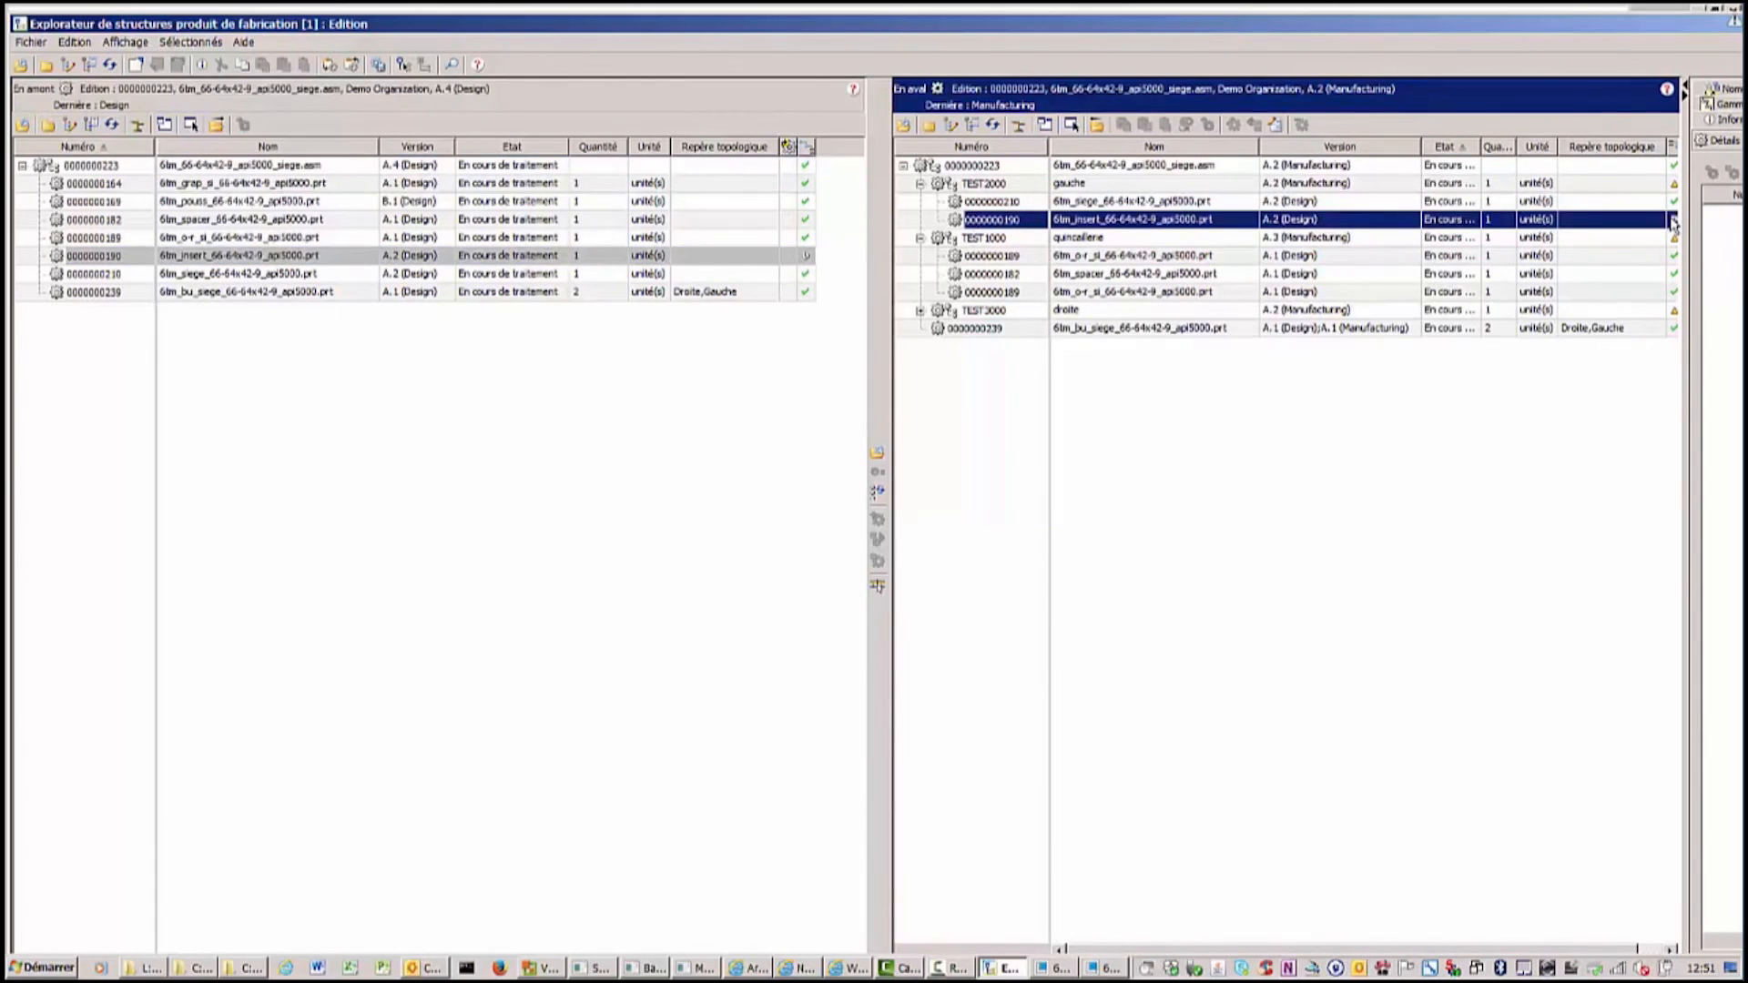
{"action": "left_click", "coordinate": [1673, 221]}
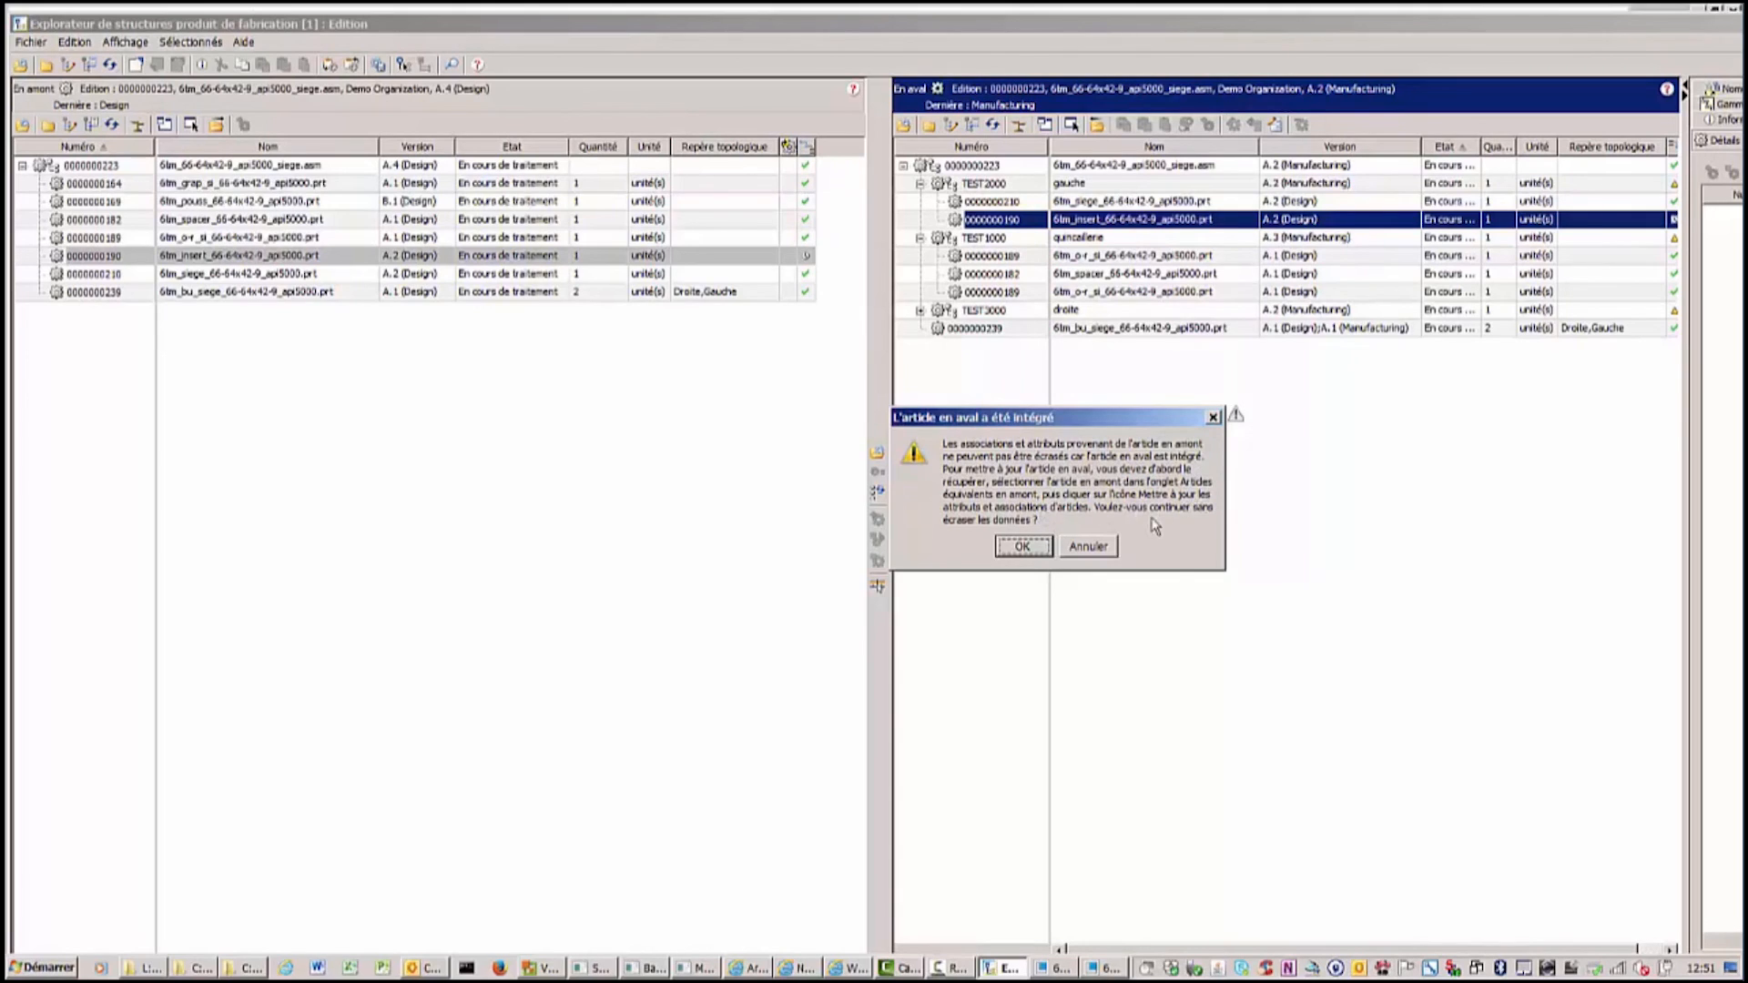
{"action": "left_click", "coordinate": [1024, 547]}
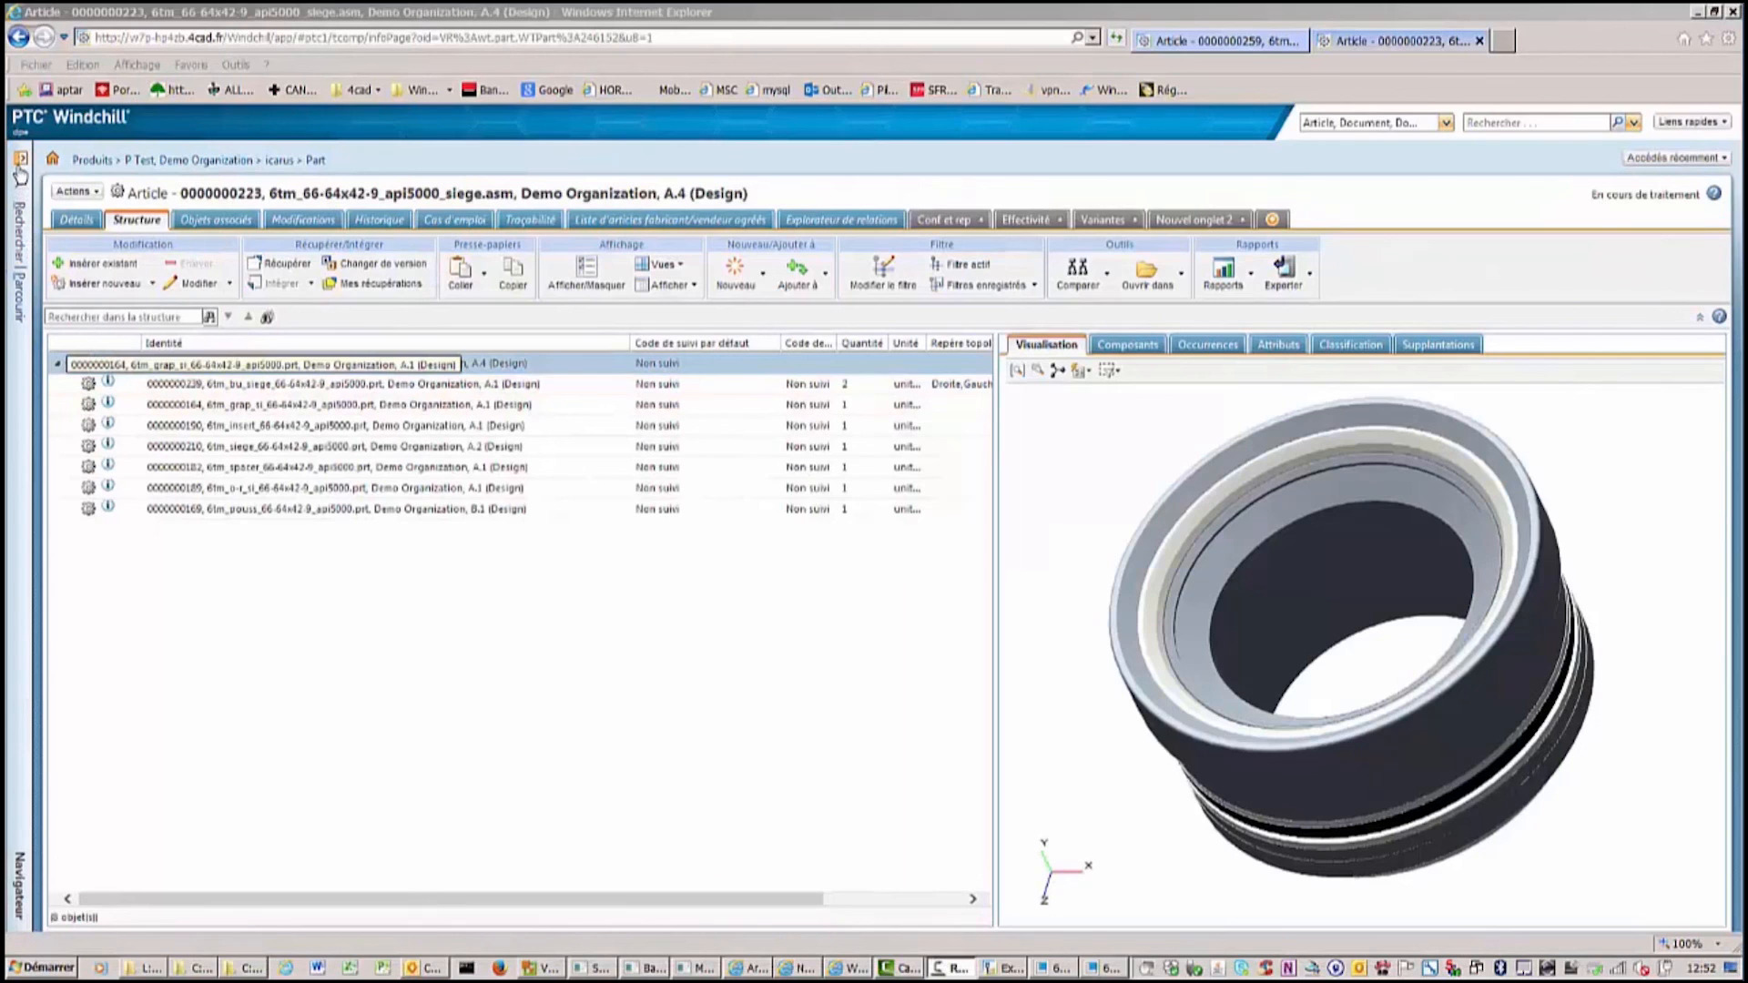
Open the site Utilities from the Windchill navigator and launch View Administration.
{"action": "left_click", "coordinate": [21, 164]}
{"action": "left_click", "coordinate": [306, 196]}
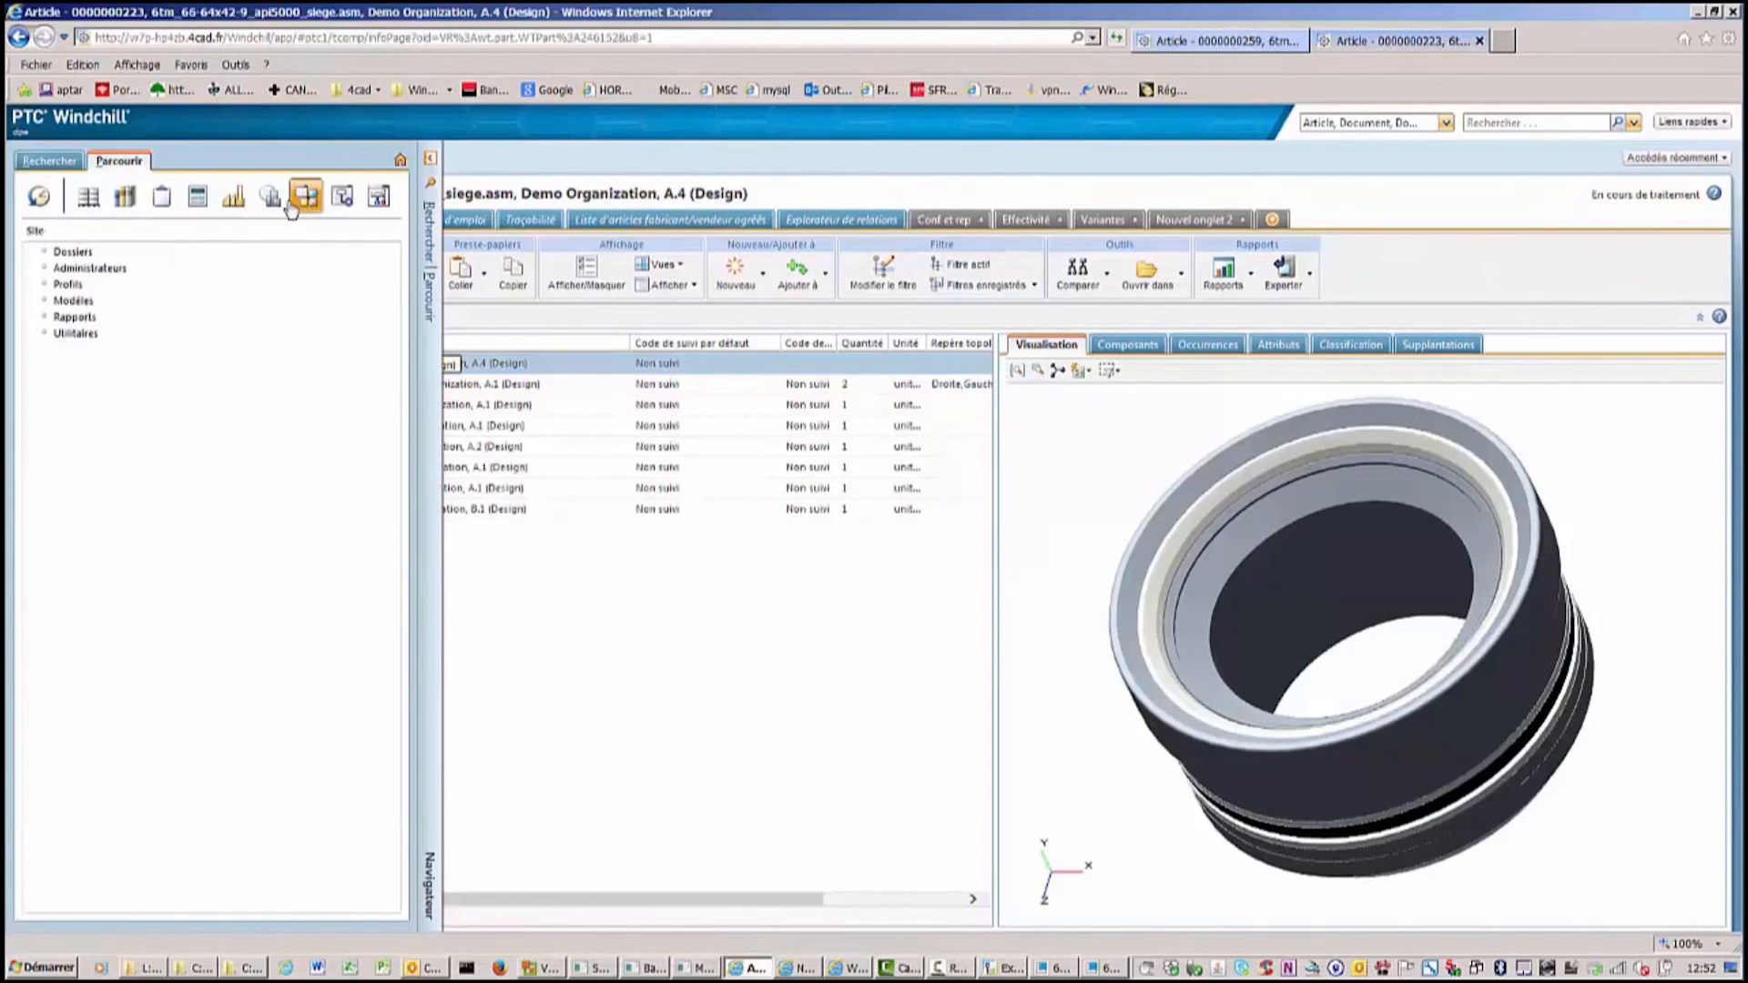
{"action": "left_click", "coordinate": [87, 333]}
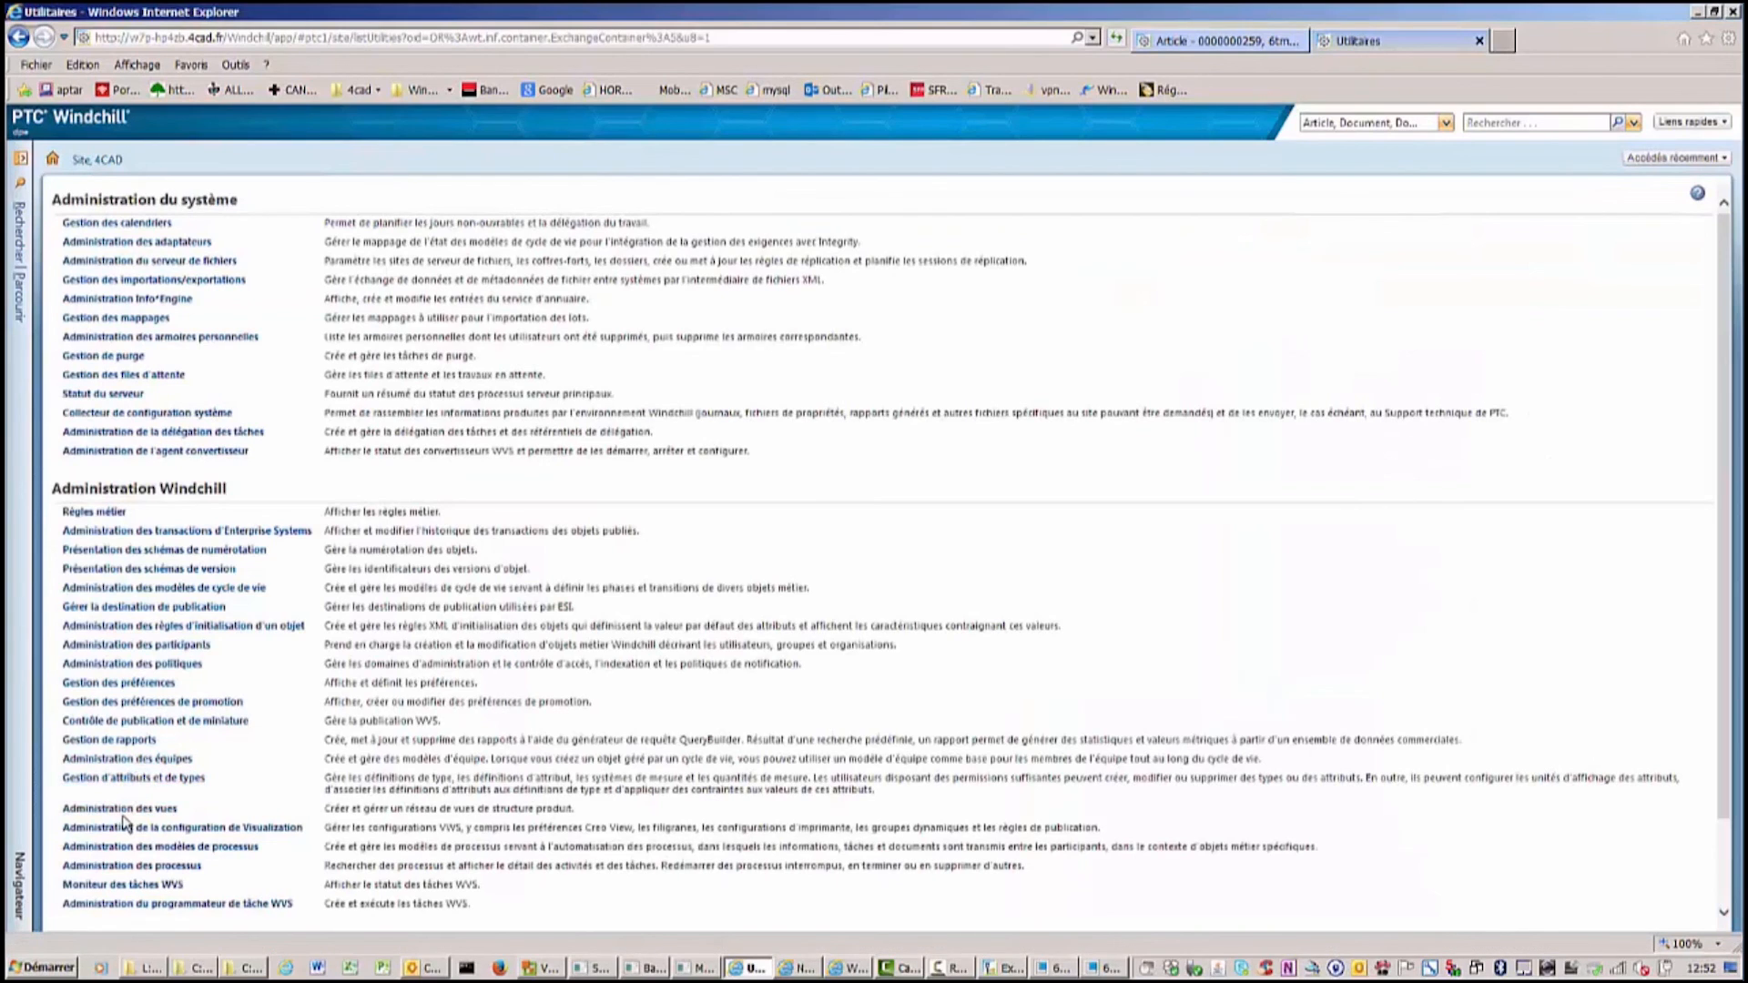
{"action": "left_click", "coordinate": [124, 810]}
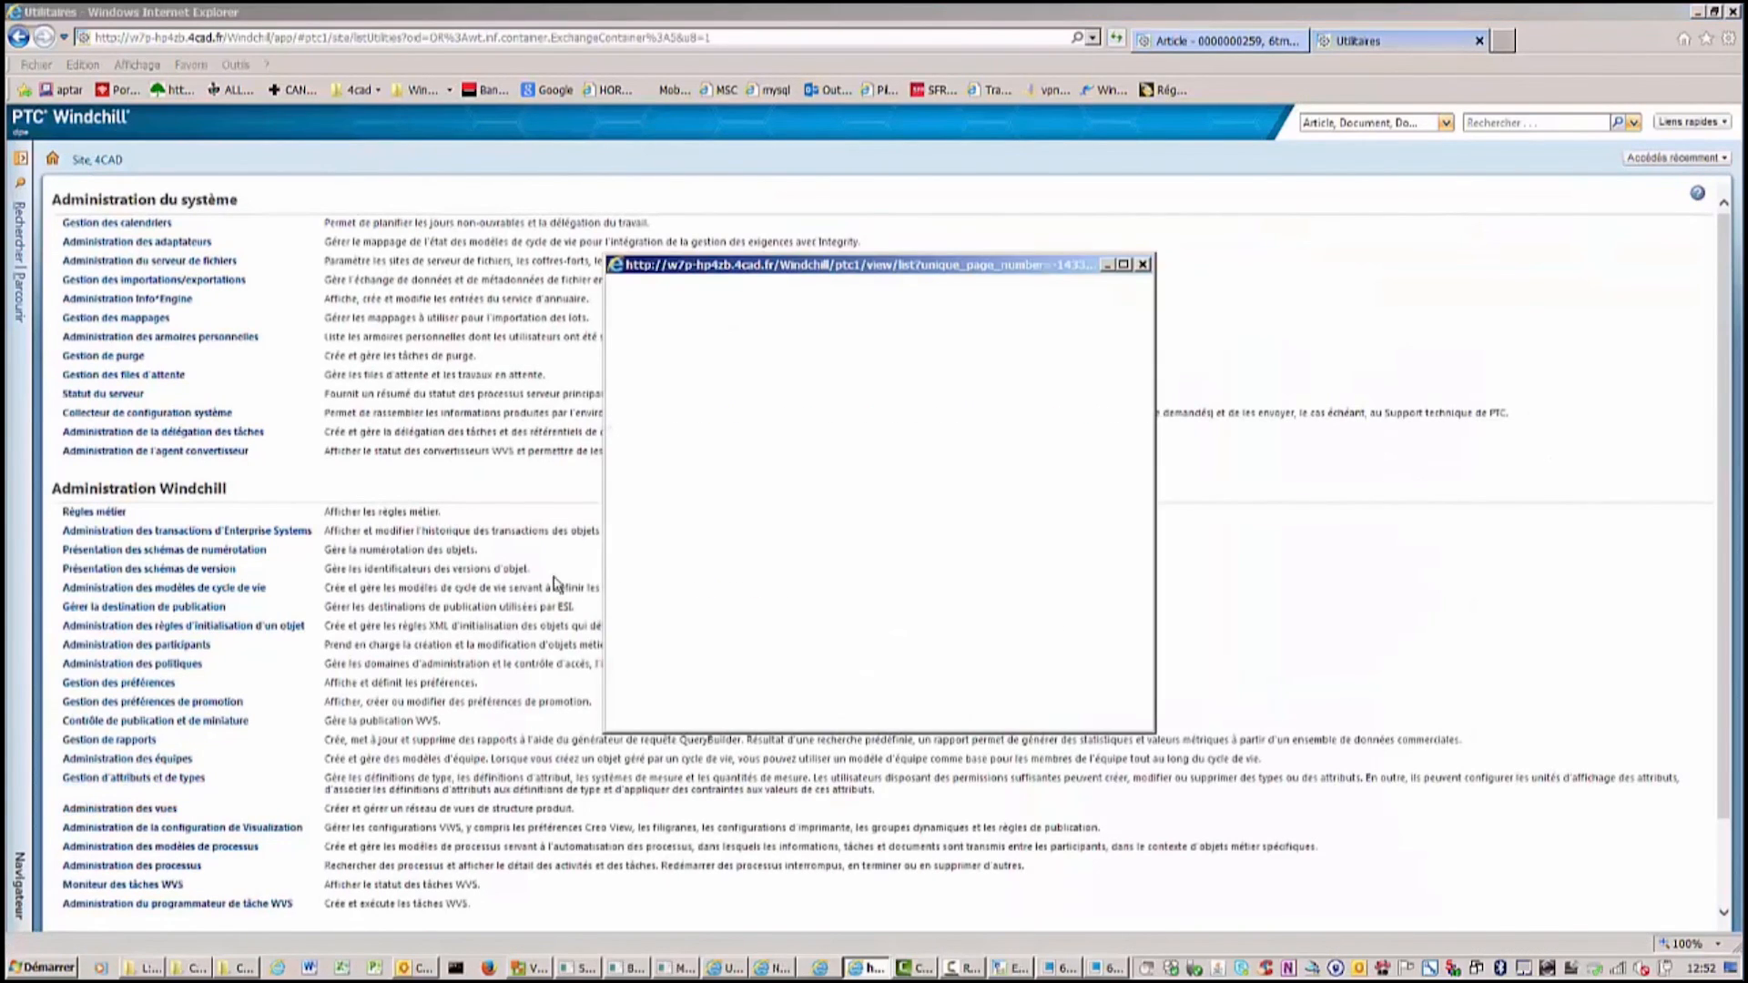